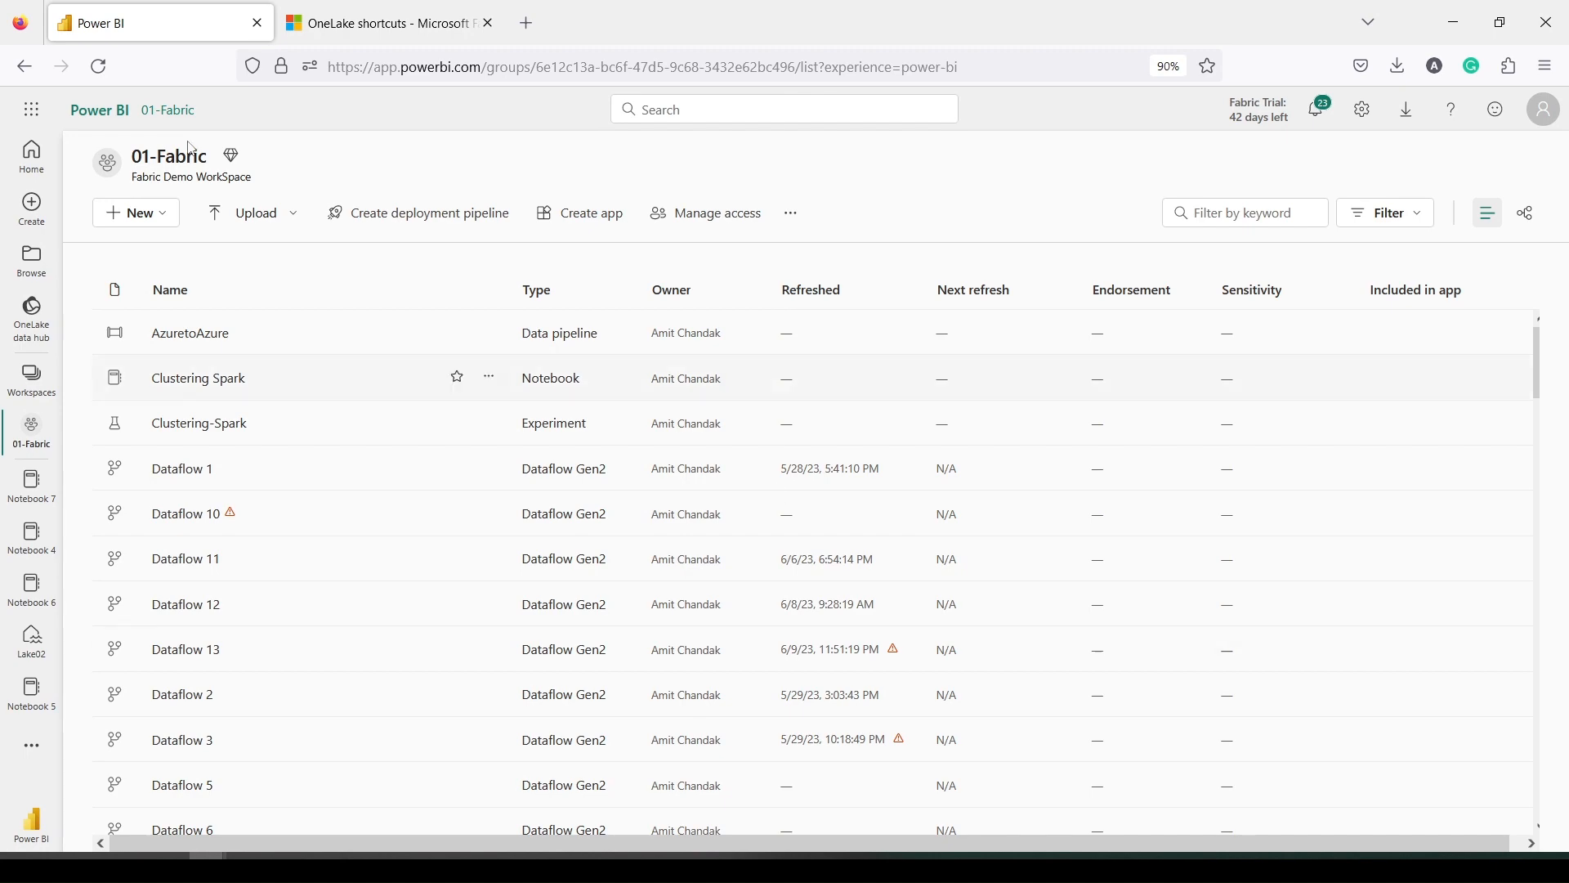
Read through the OneLake shortcuts article on Microsoft Learn, scrolling down its sections and back up
{"action": "left_click", "coordinate": [426, 20]}
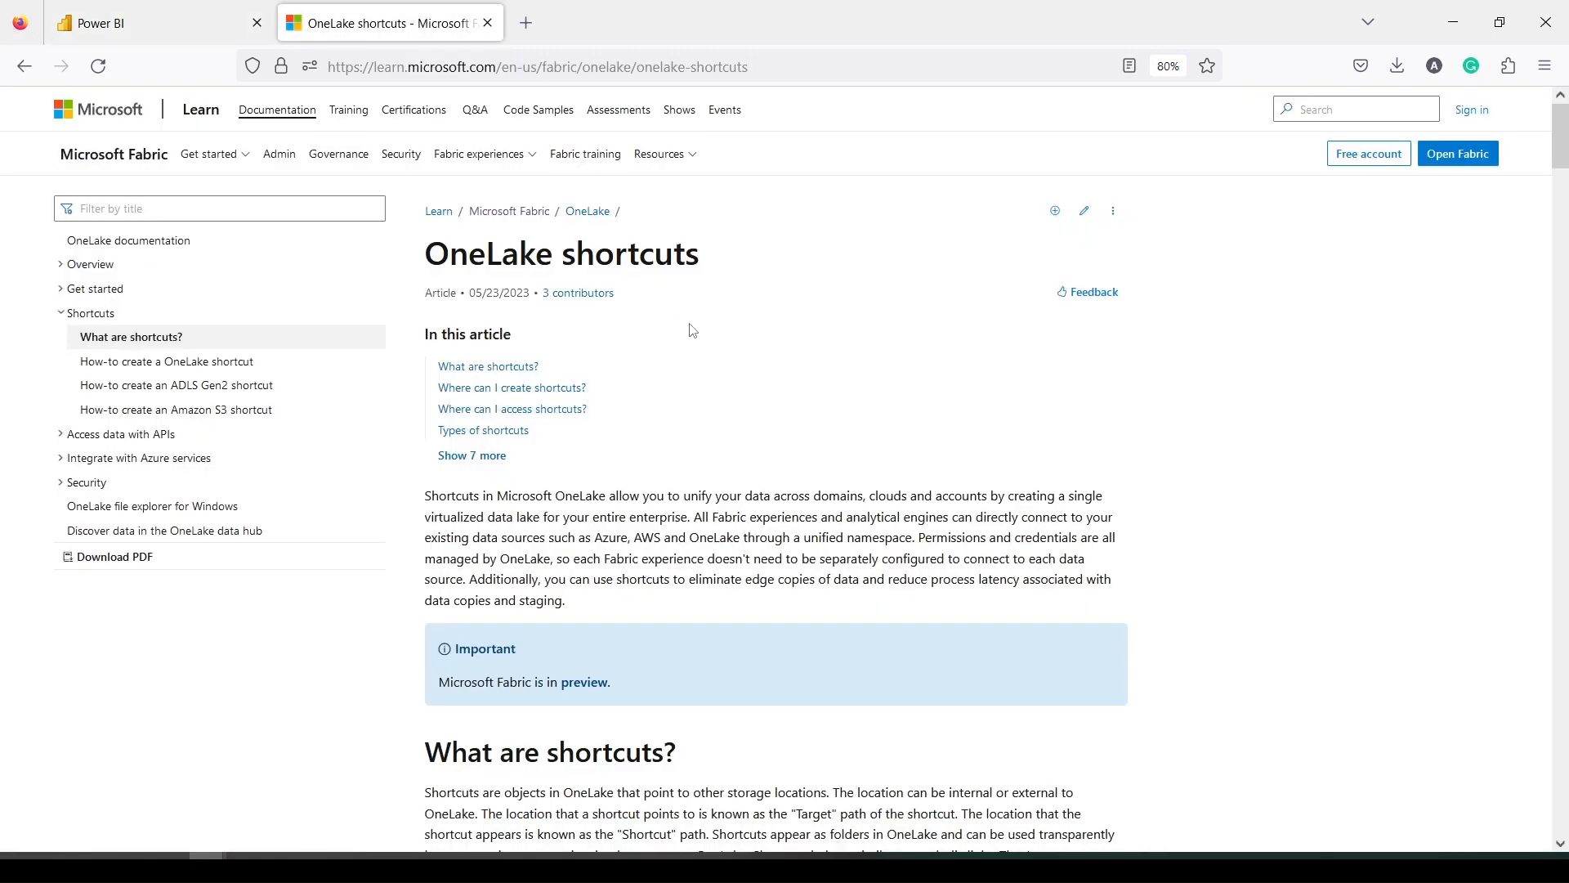
{"action": "scroll", "coordinate": [691, 330], "scroll_direction": "down", "scroll_amount": 3}
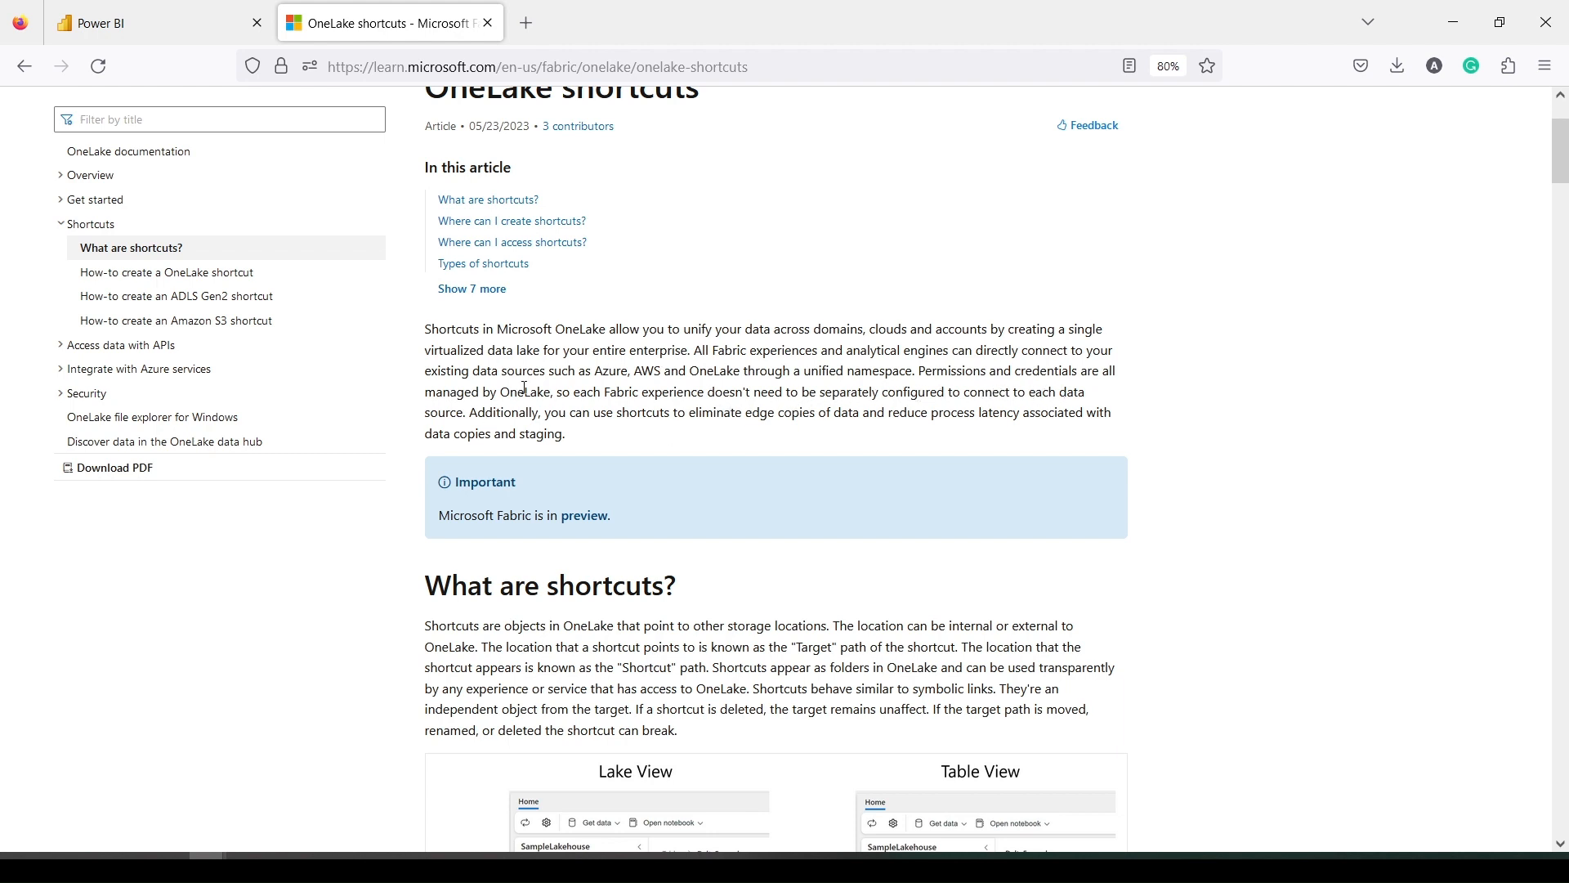
{"action": "scroll", "coordinate": [525, 389], "scroll_direction": "down", "scroll_amount": 1}
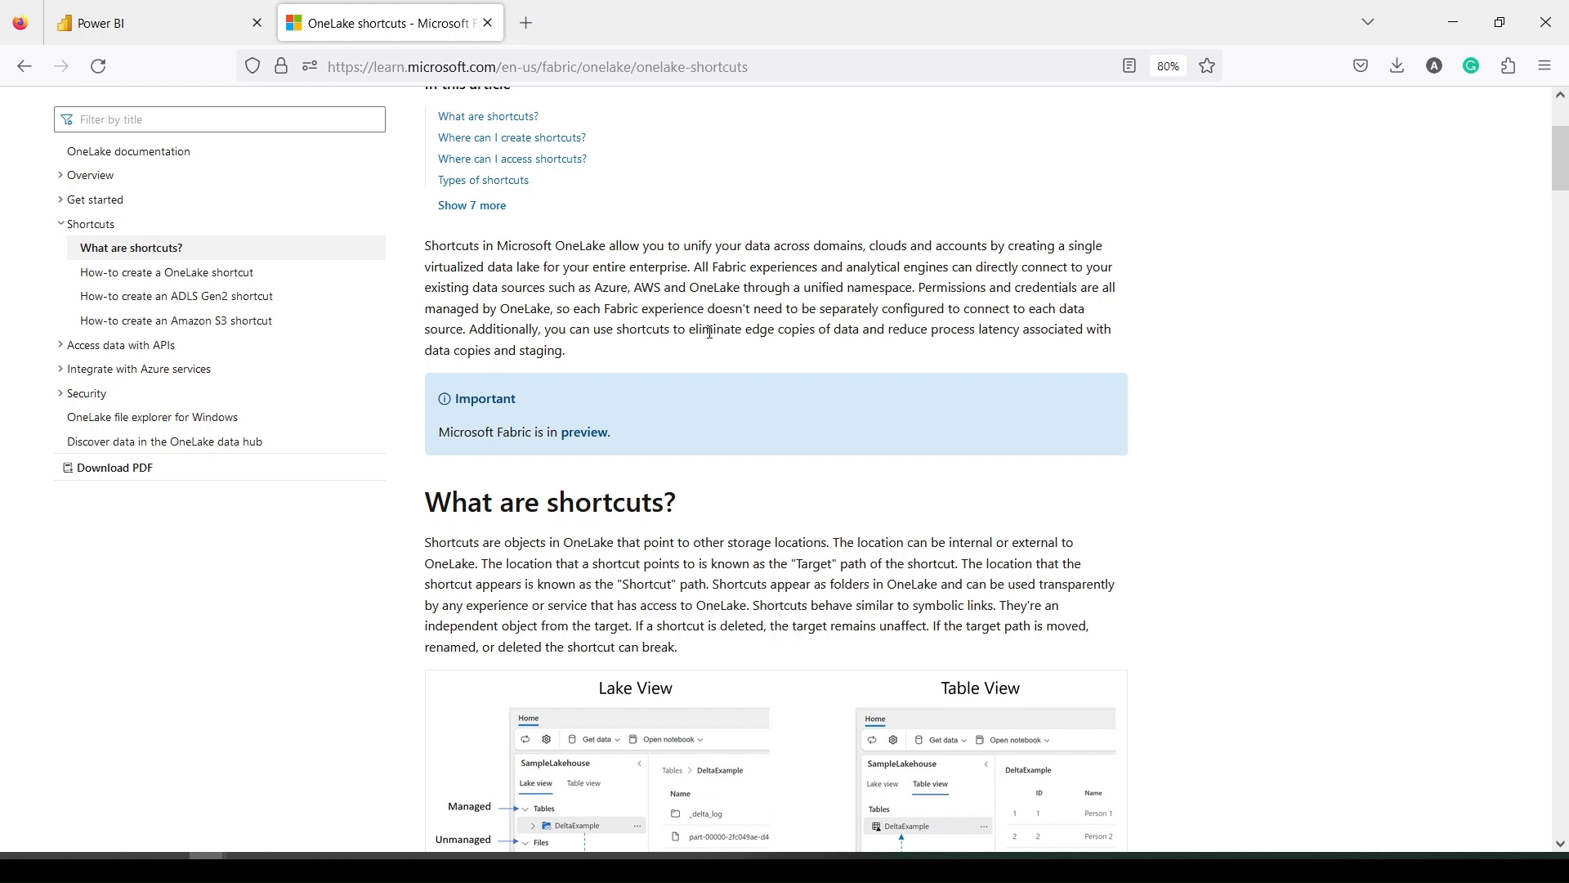
{"action": "scroll", "coordinate": [651, 336], "scroll_direction": "down", "scroll_amount": 4}
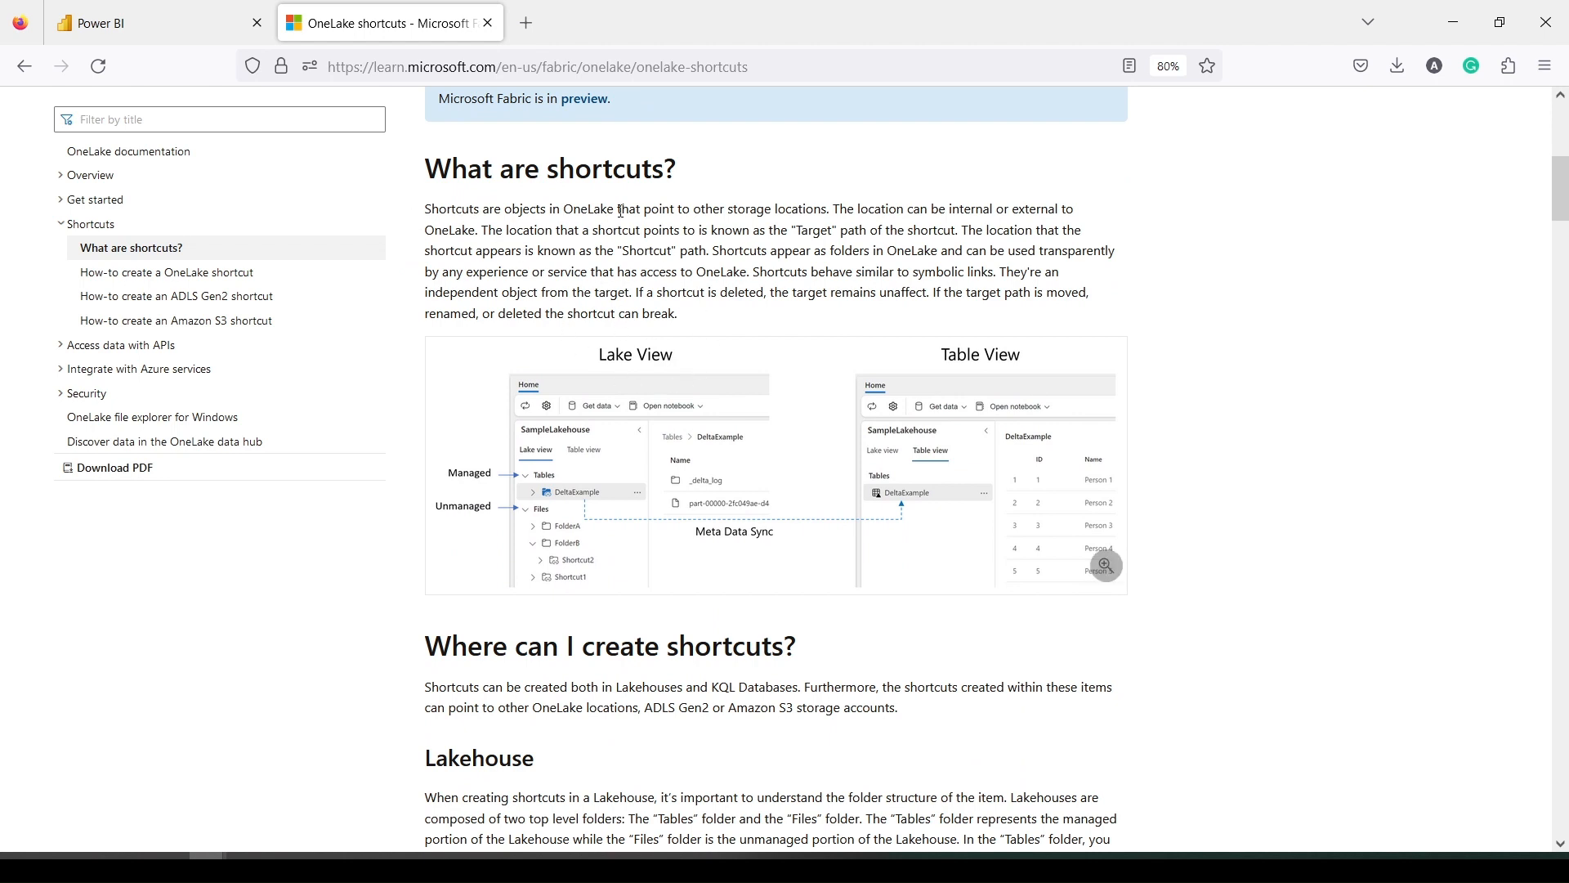
{"action": "scroll", "coordinate": [621, 211], "scroll_direction": "down", "scroll_amount": 1}
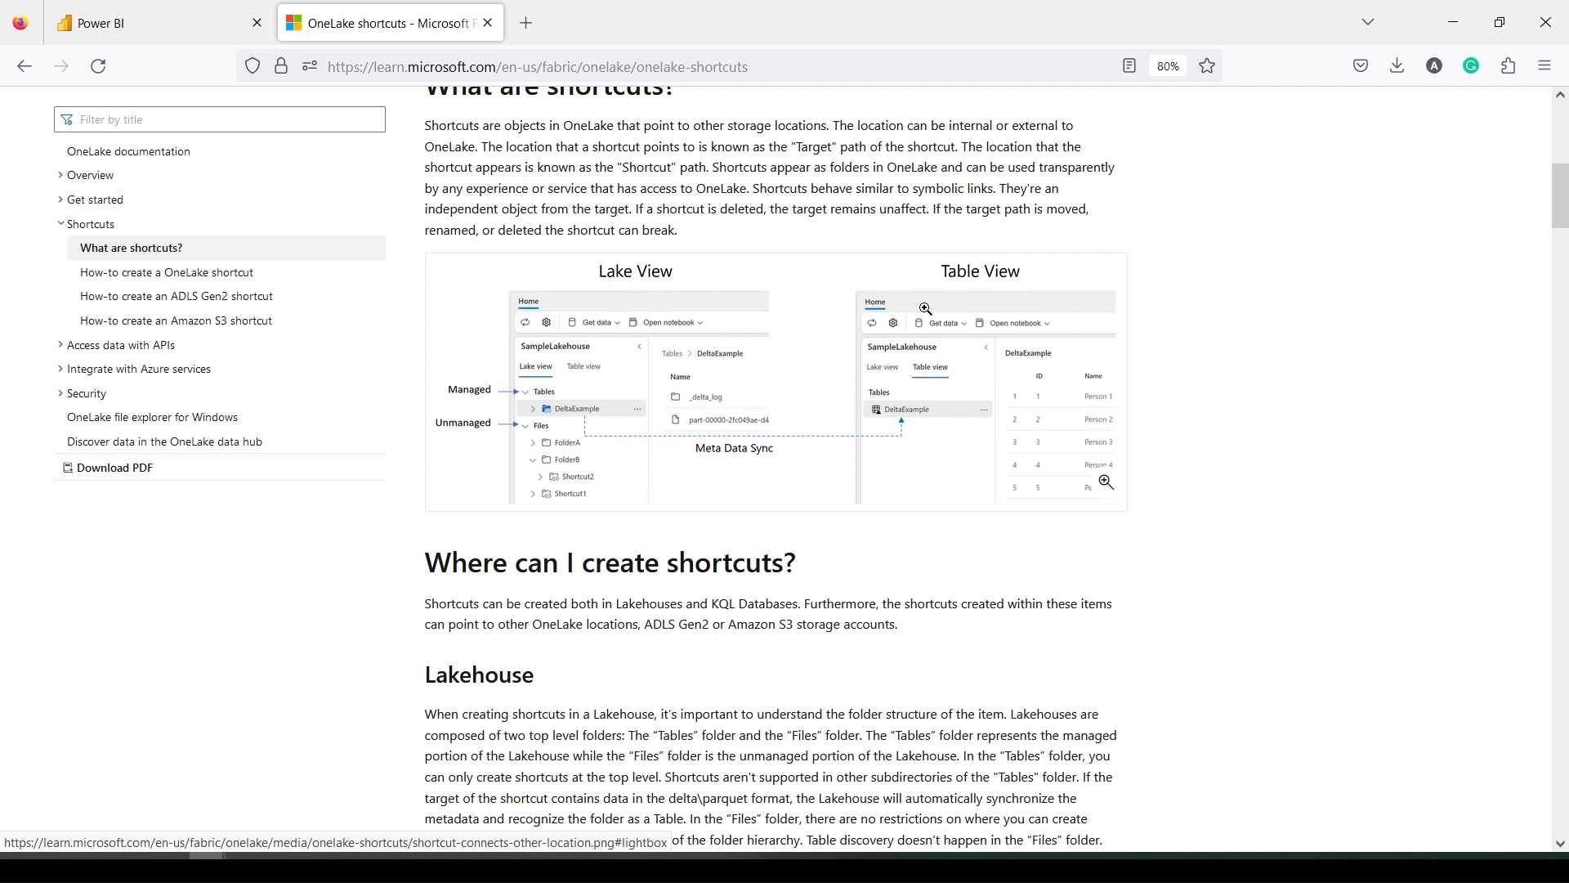
{"action": "scroll", "coordinate": [926, 309], "scroll_direction": "down", "scroll_amount": 2}
{"action": "scroll", "coordinate": [926, 309], "scroll_direction": "down", "scroll_amount": 4}
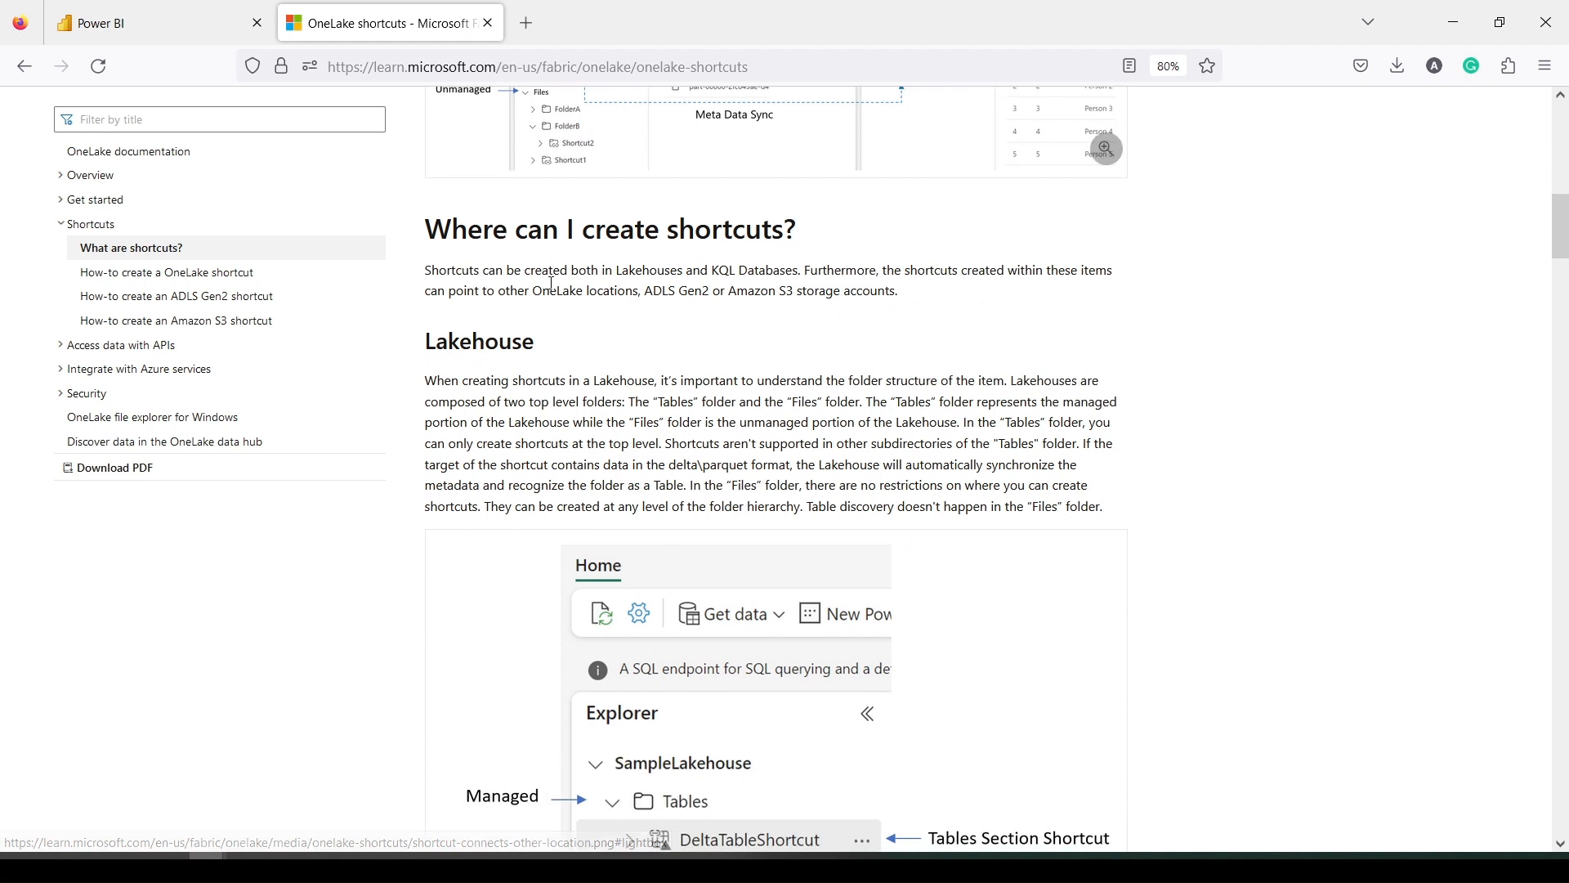
{"action": "scroll", "coordinate": [646, 259], "scroll_direction": "down", "scroll_amount": 4}
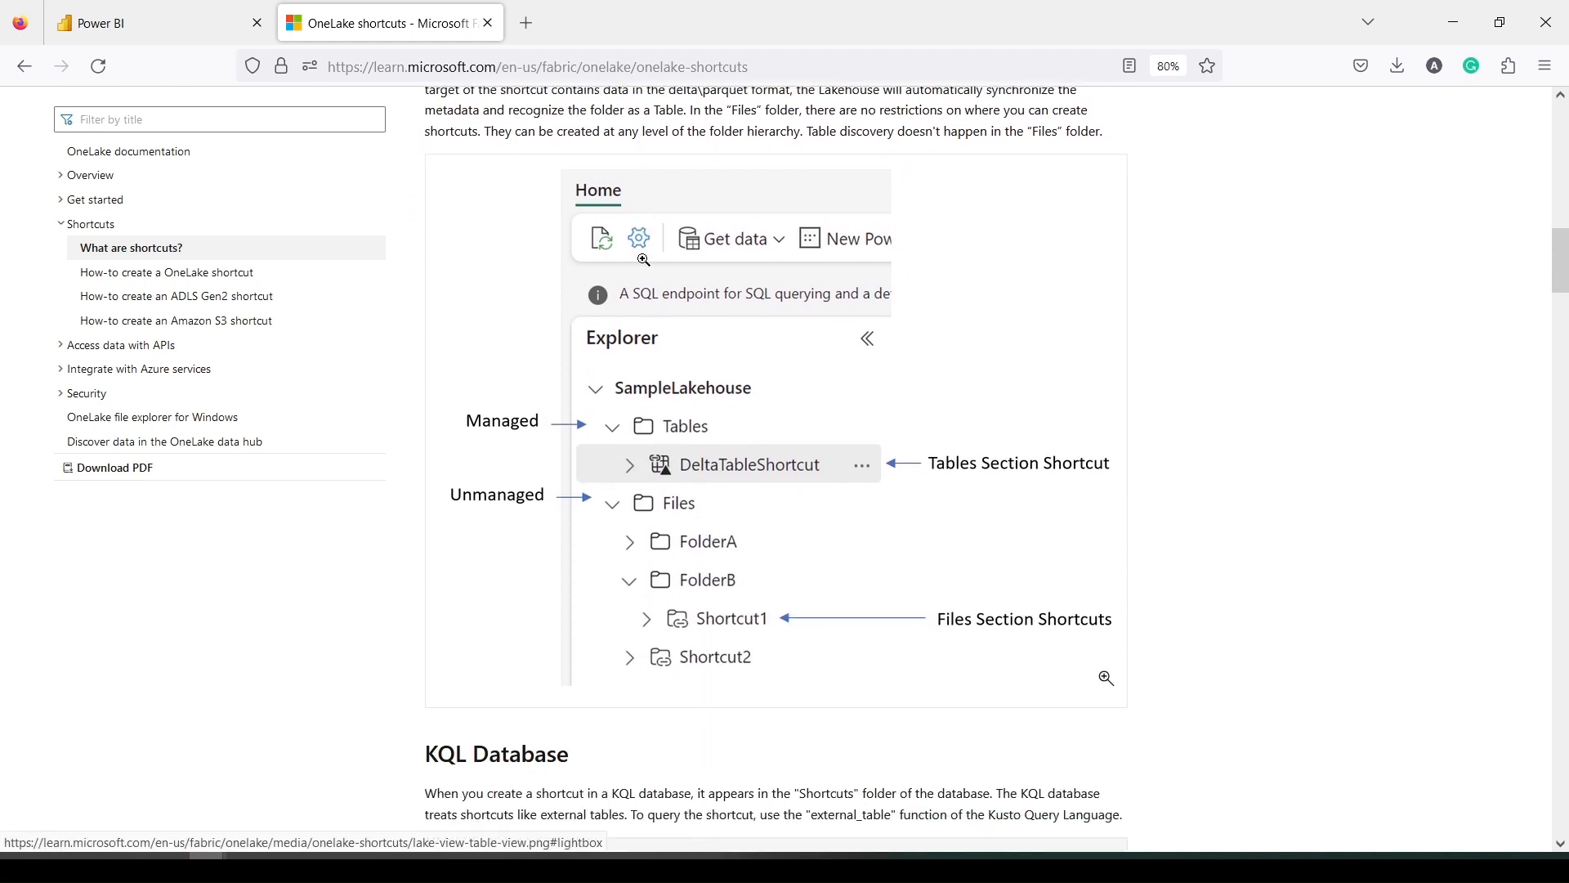
{"action": "scroll", "coordinate": [657, 330], "scroll_direction": "down", "scroll_amount": 1}
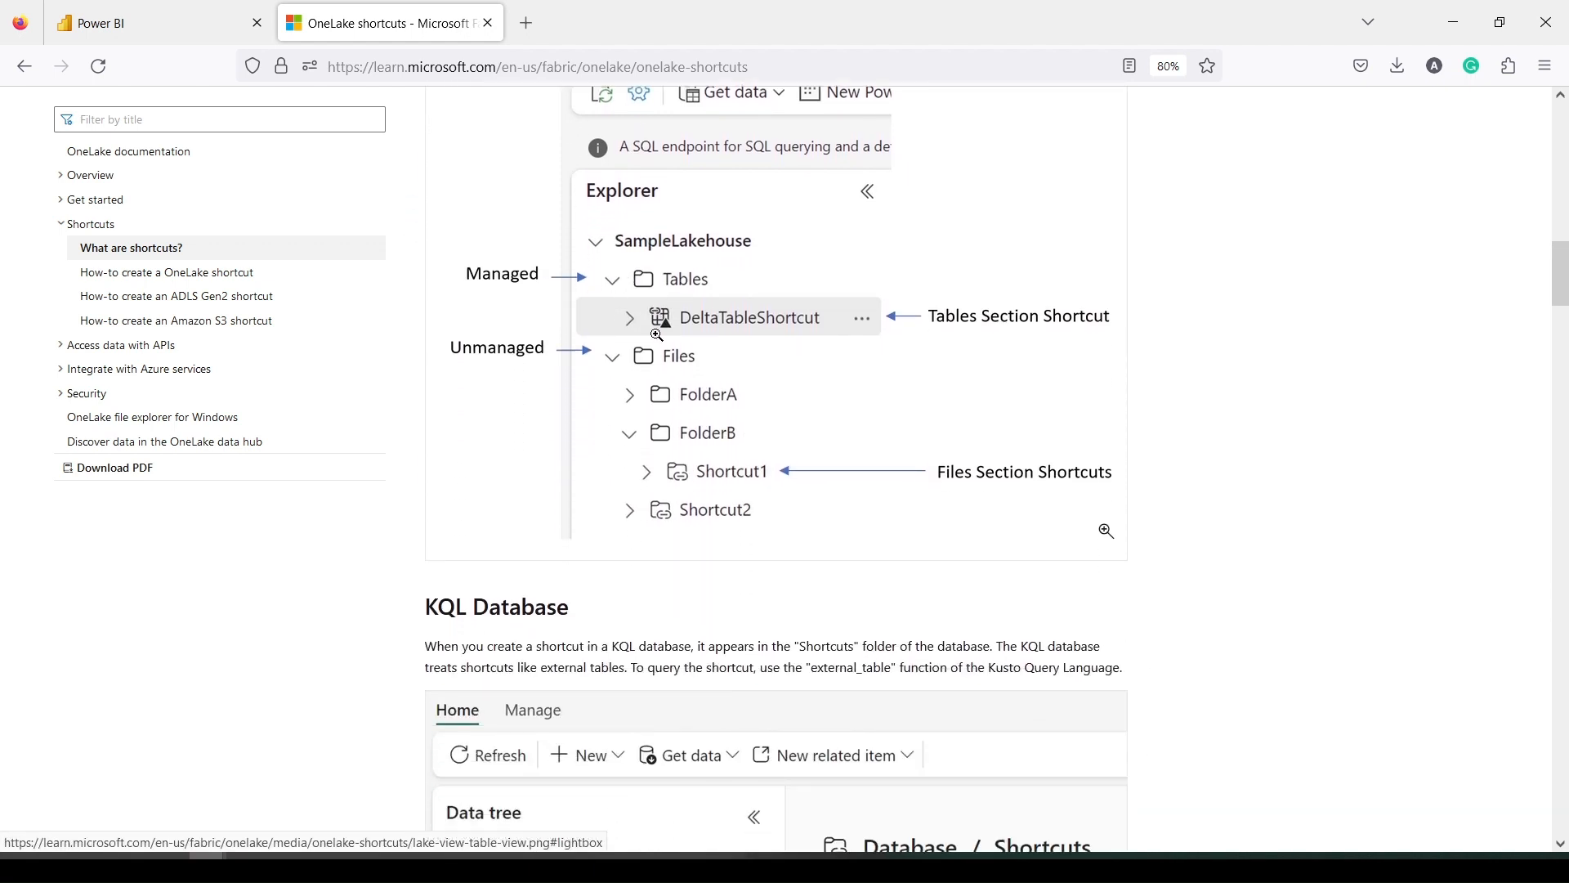
{"action": "scroll", "coordinate": [740, 352], "scroll_direction": "down", "scroll_amount": 8}
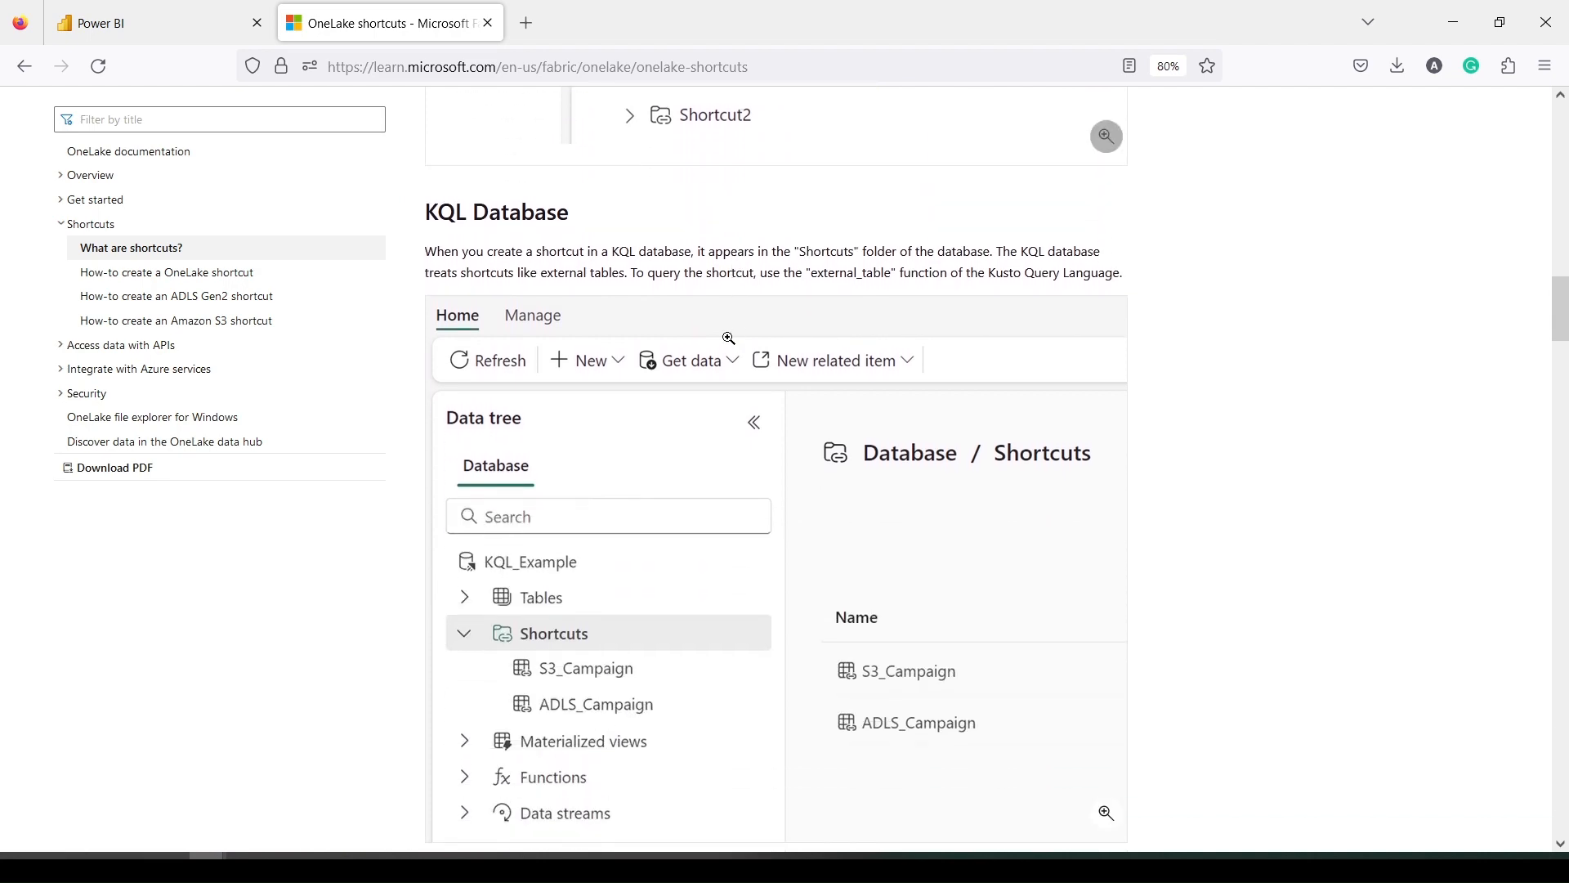
{"action": "scroll", "coordinate": [728, 338], "scroll_direction": "down", "scroll_amount": 5}
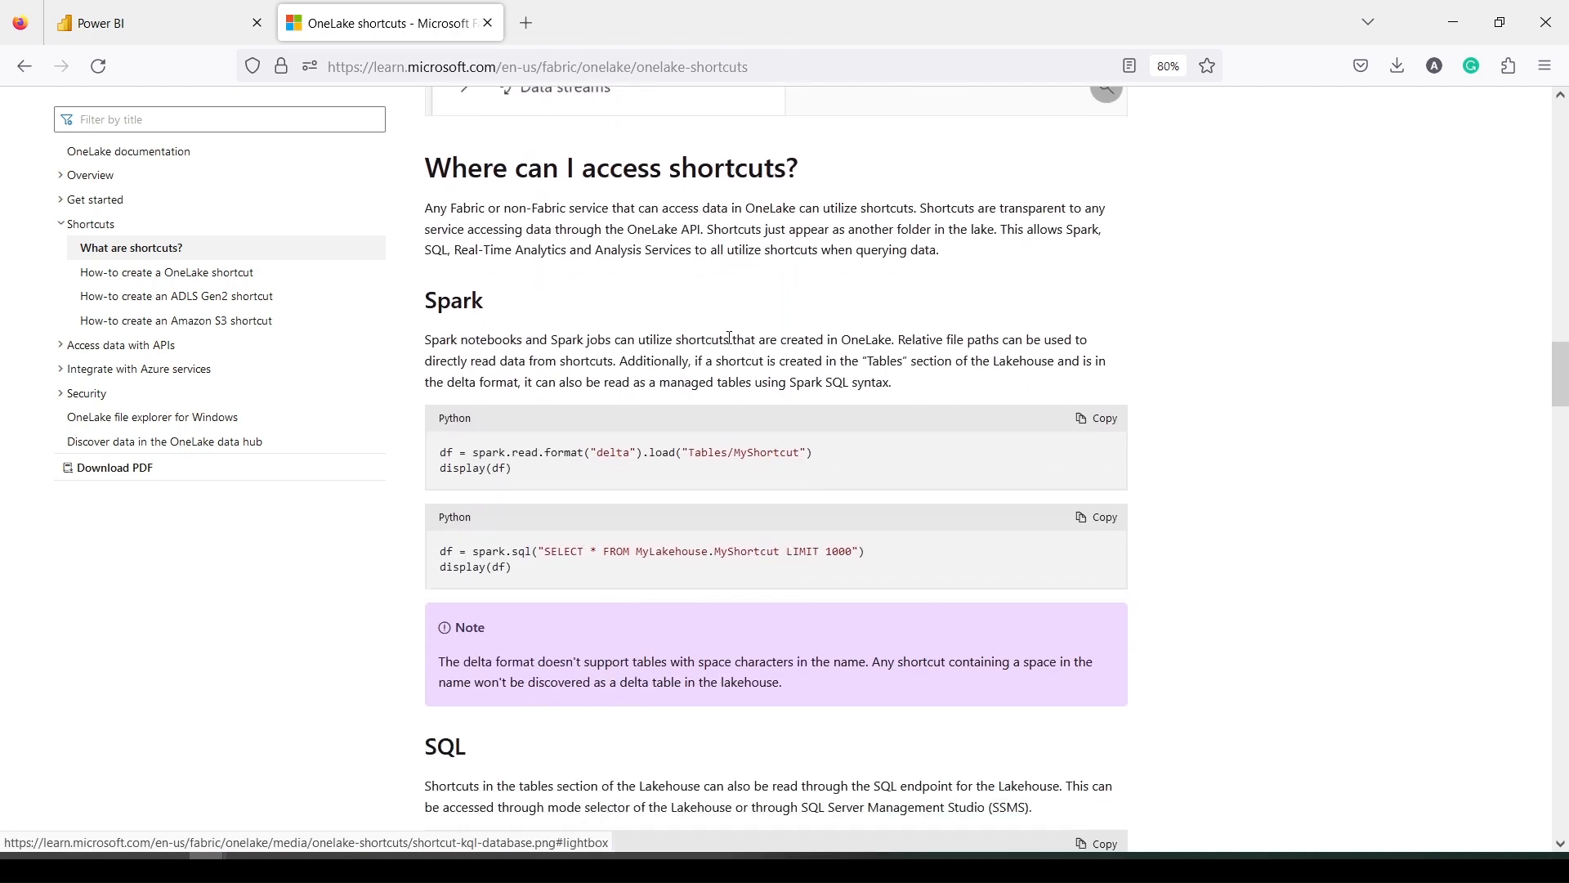
{"action": "scroll", "coordinate": [542, 464], "scroll_direction": "down", "scroll_amount": 6}
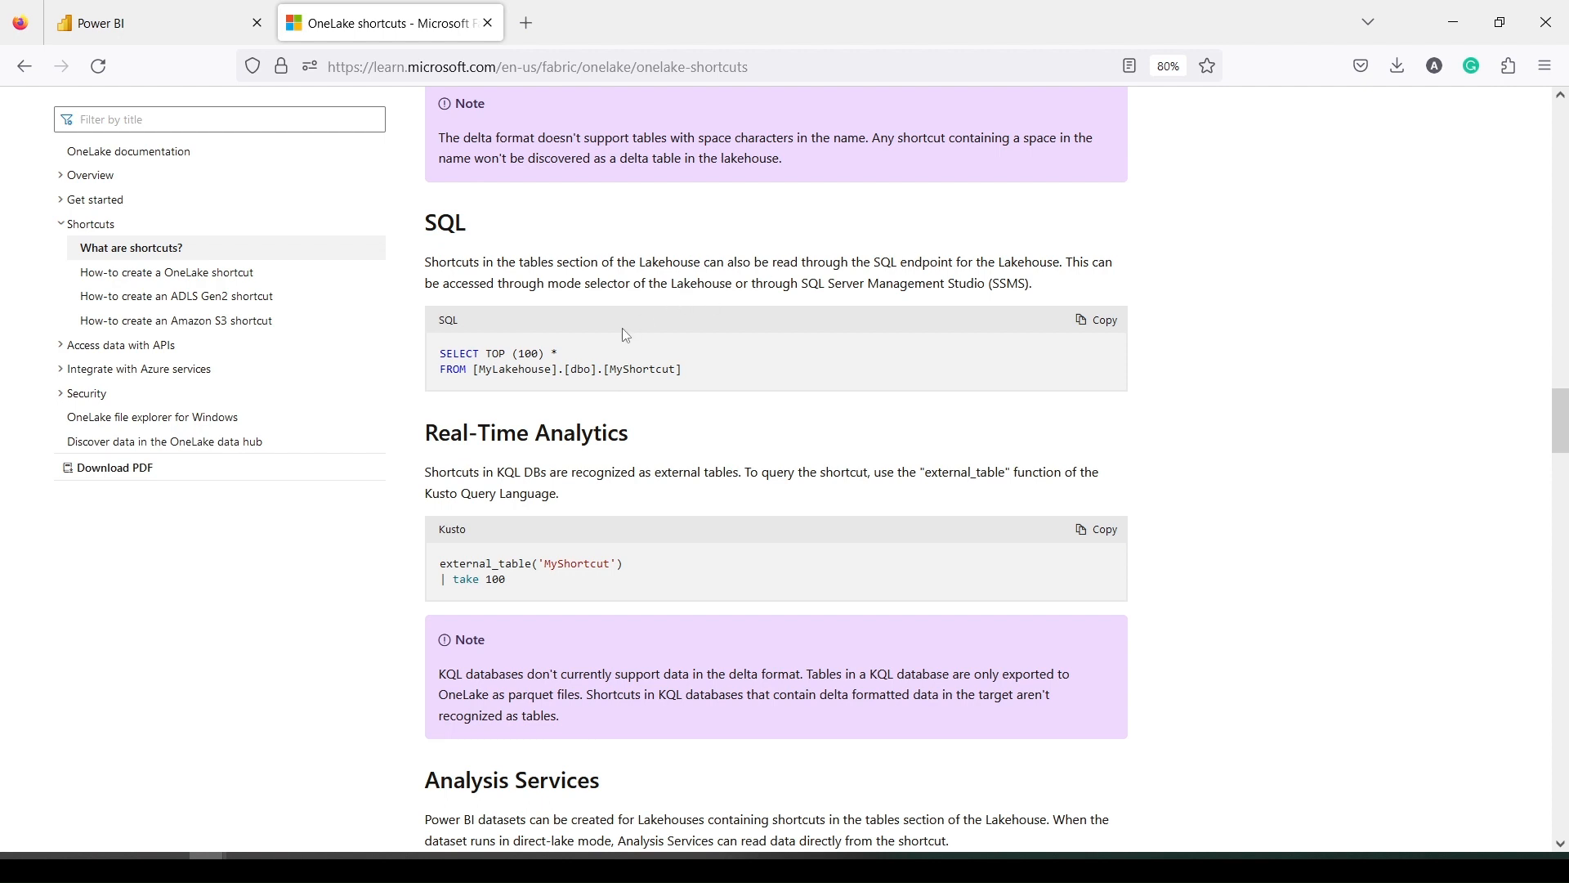
{"action": "scroll", "coordinate": [626, 335], "scroll_direction": "down", "scroll_amount": 4}
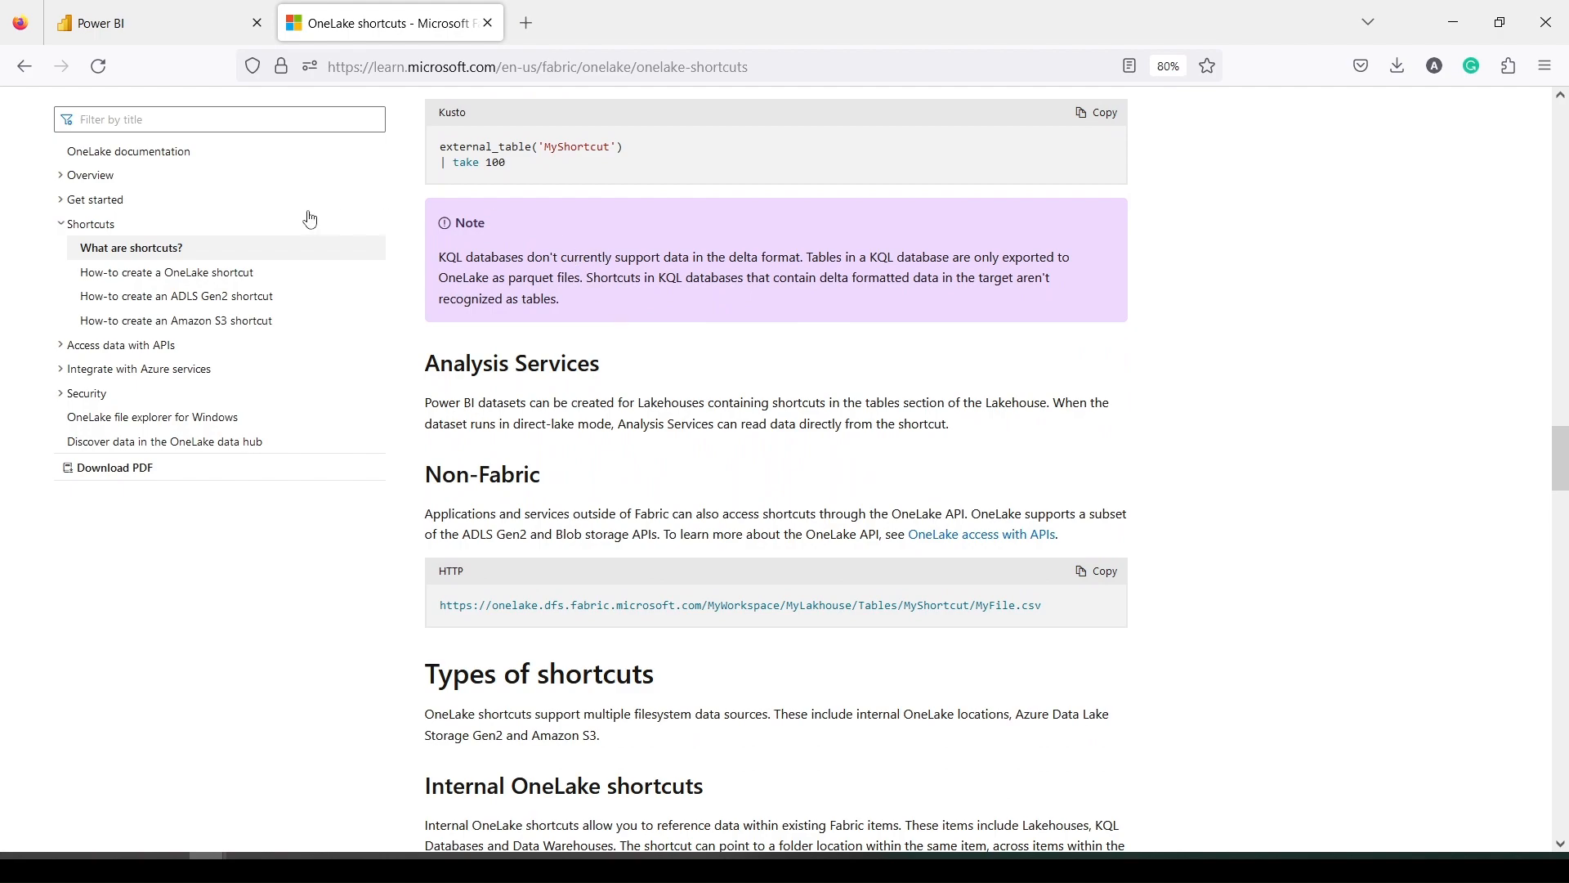
{"action": "scroll", "coordinate": [544, 280], "scroll_direction": "up", "scroll_amount": 1}
{"action": "scroll", "coordinate": [544, 281], "scroll_direction": "up", "scroll_amount": 20}
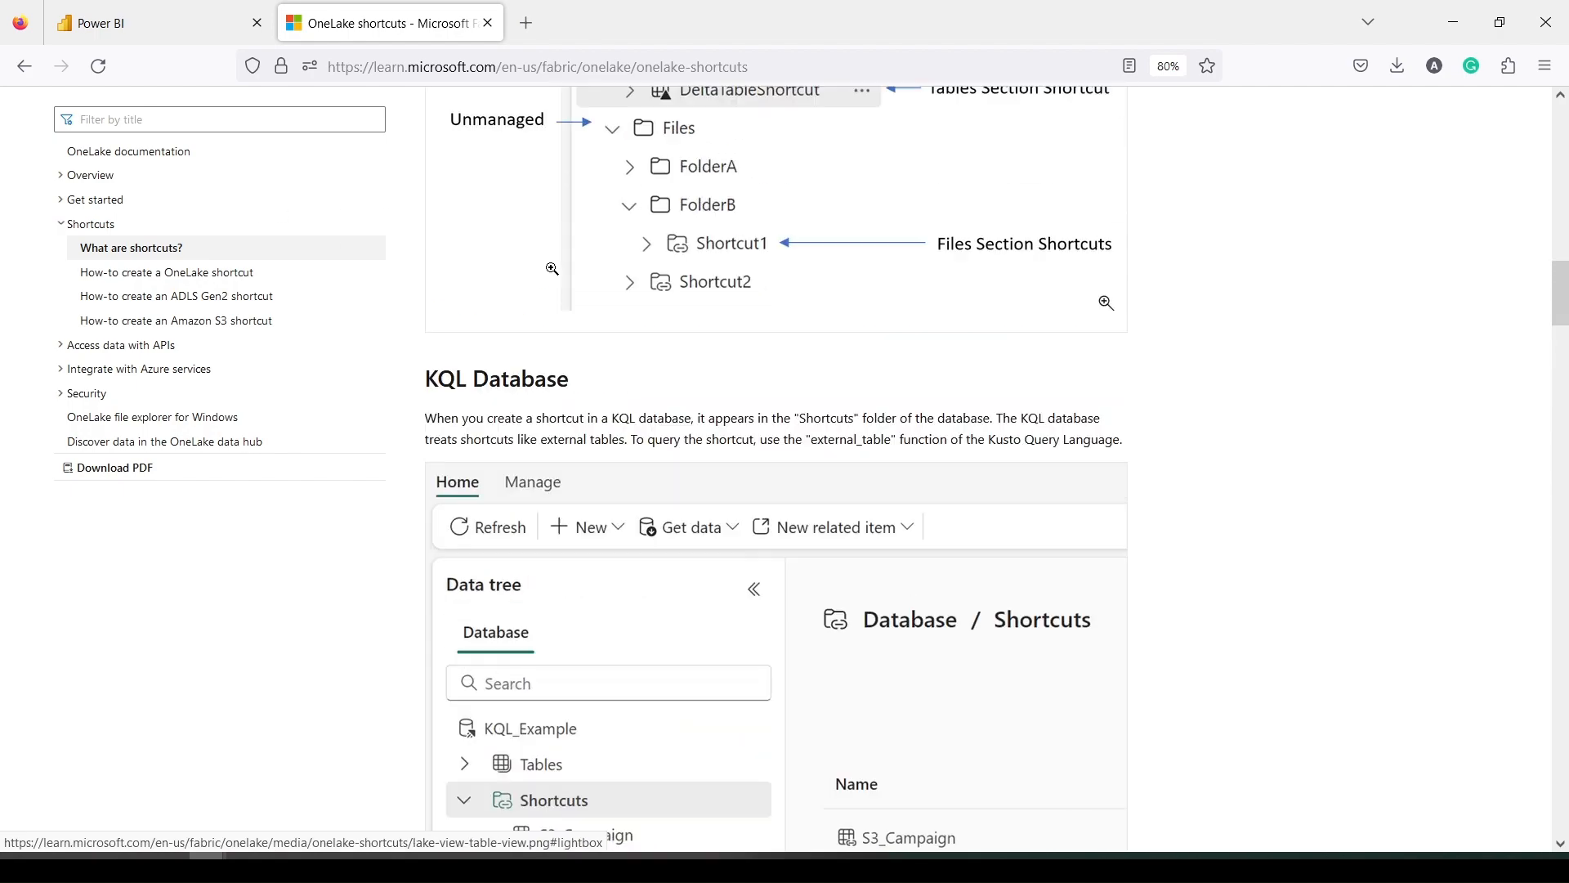
{"action": "scroll", "coordinate": [552, 269], "scroll_direction": "up", "scroll_amount": 12}
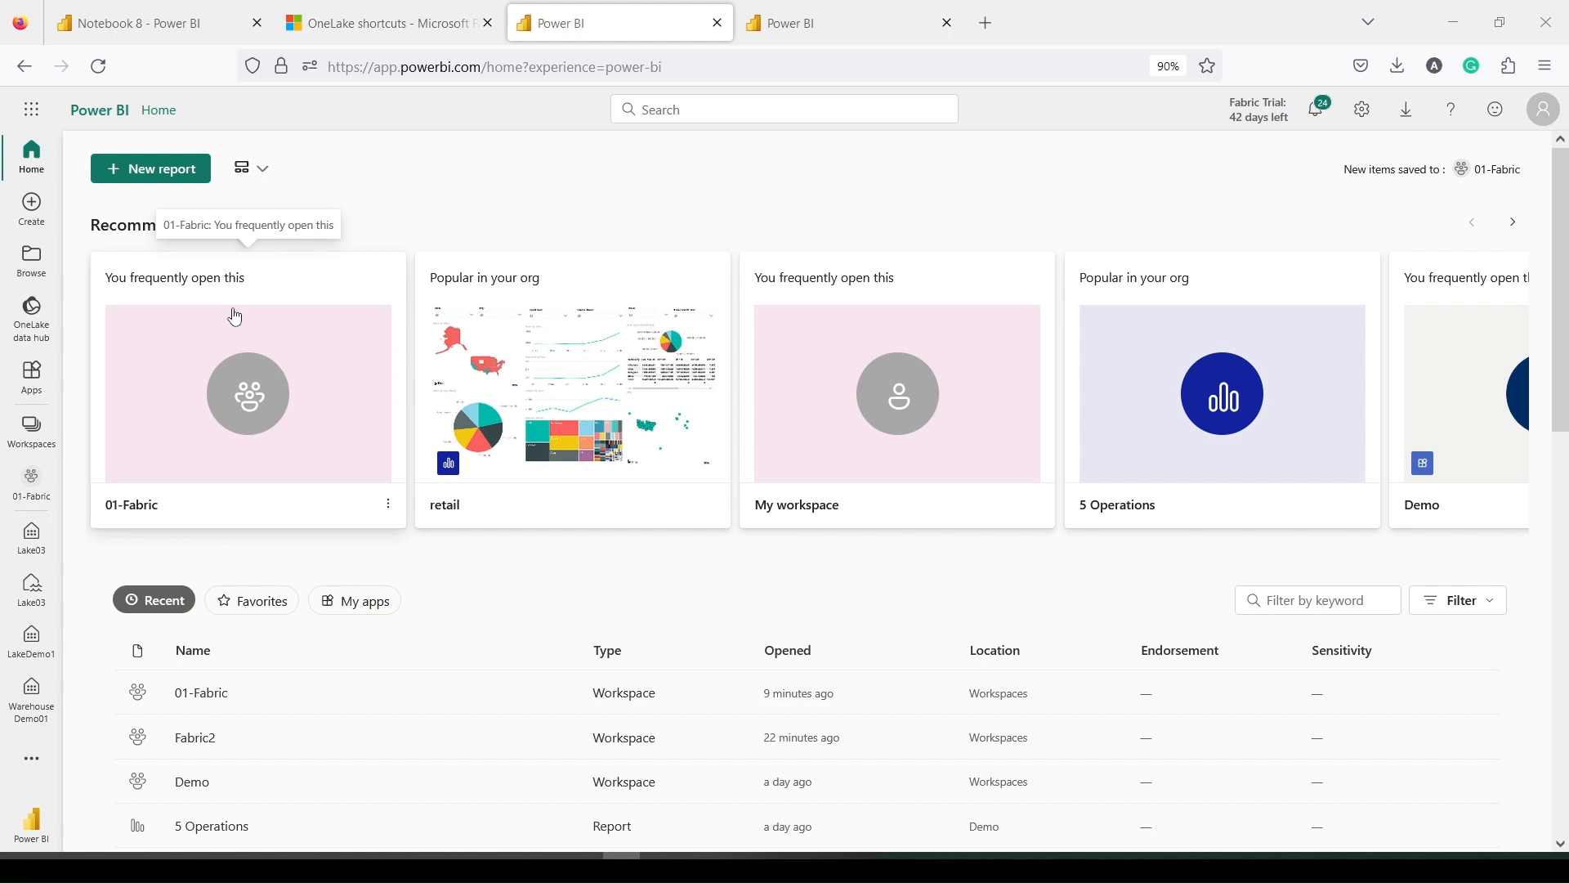
Open the 01-Fabric workspace from the Recent list and show all creatable item types
{"action": "scroll", "coordinate": [233, 316], "scroll_direction": "down", "scroll_amount": 2}
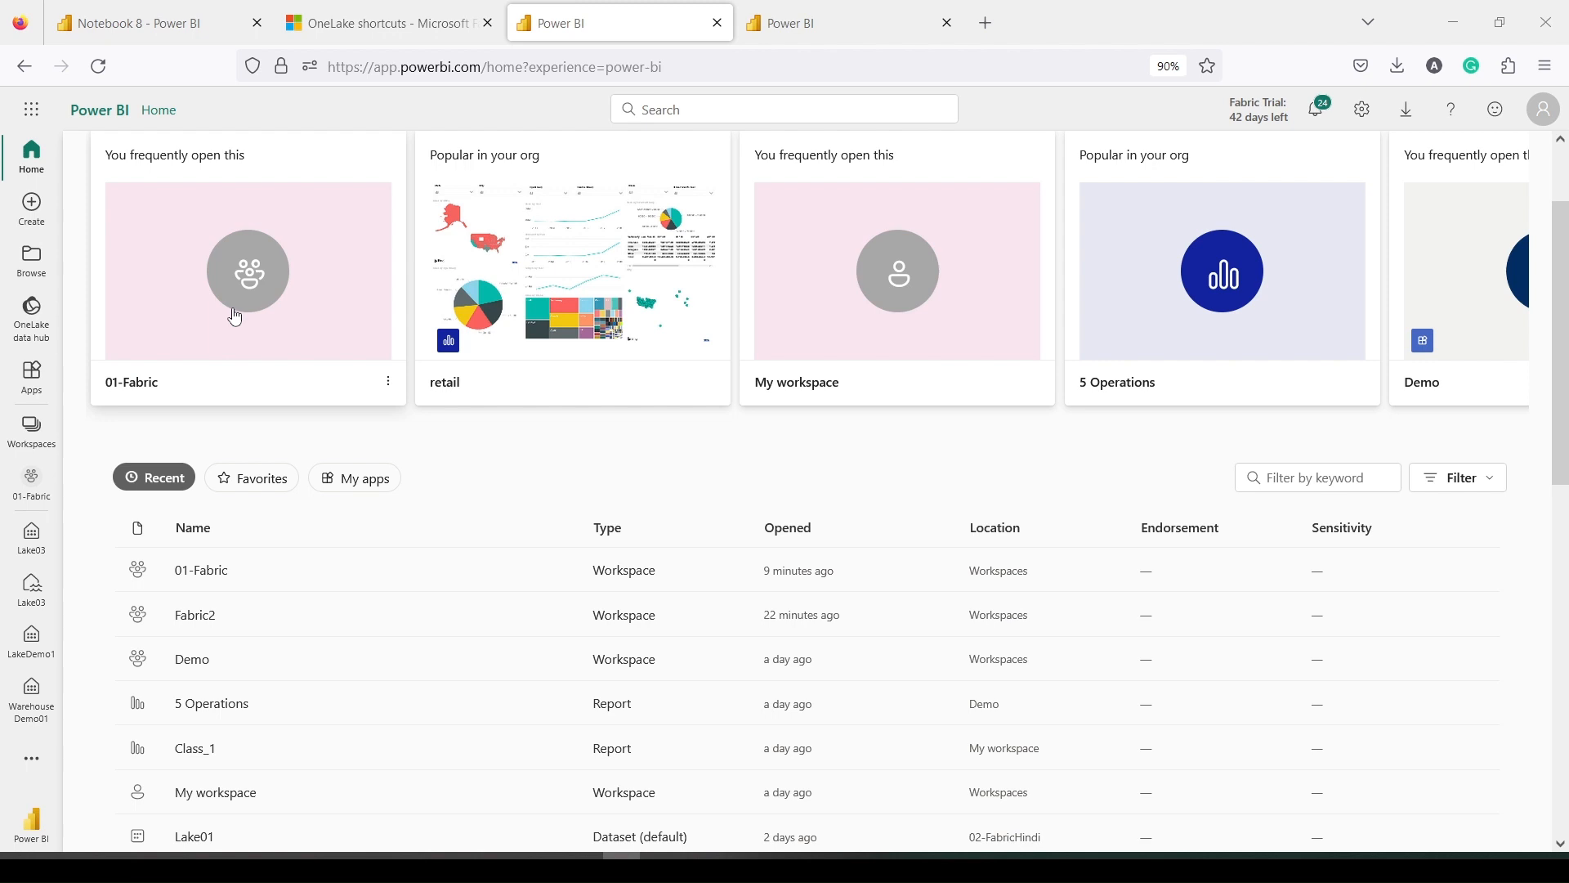
{"action": "scroll", "coordinate": [238, 375], "scroll_direction": "down", "scroll_amount": 2}
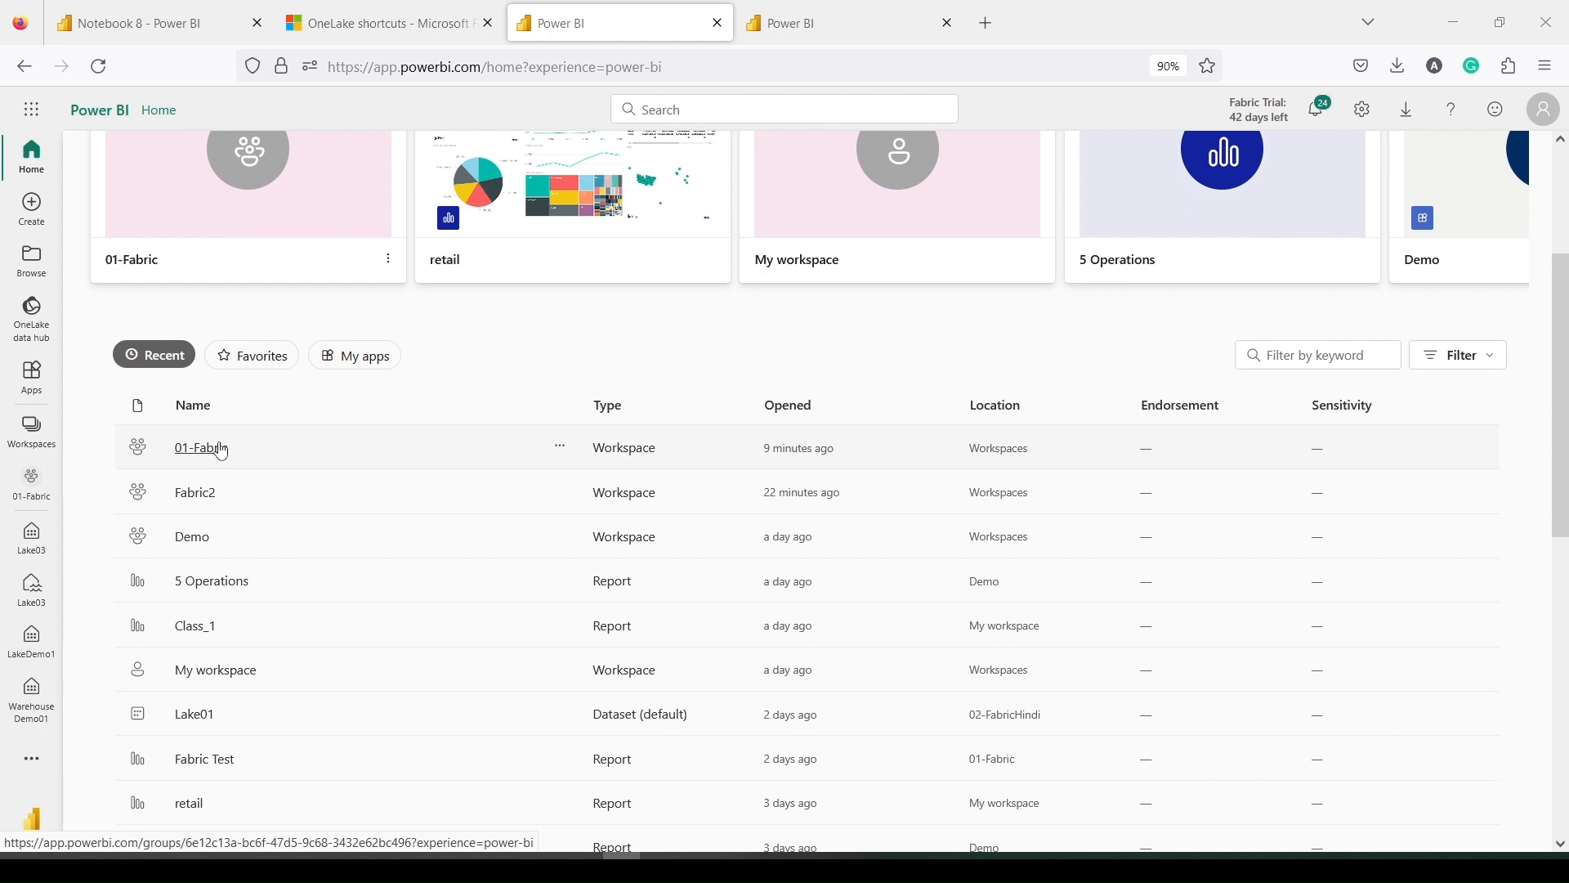
{"action": "left_click", "coordinate": [219, 449]}
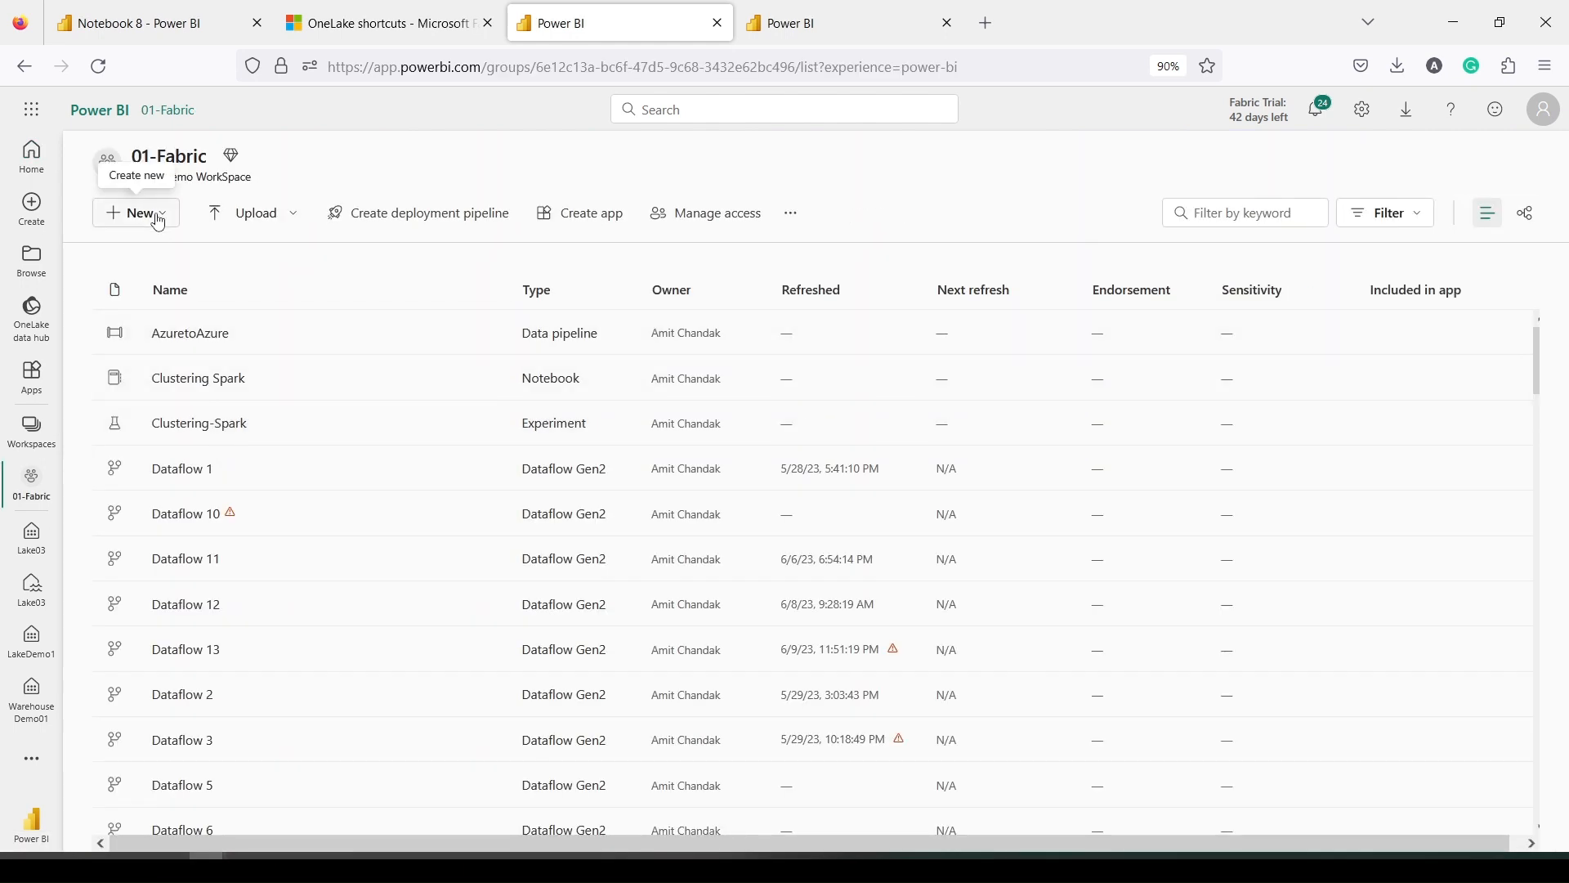
{"action": "left_click", "coordinate": [158, 219]}
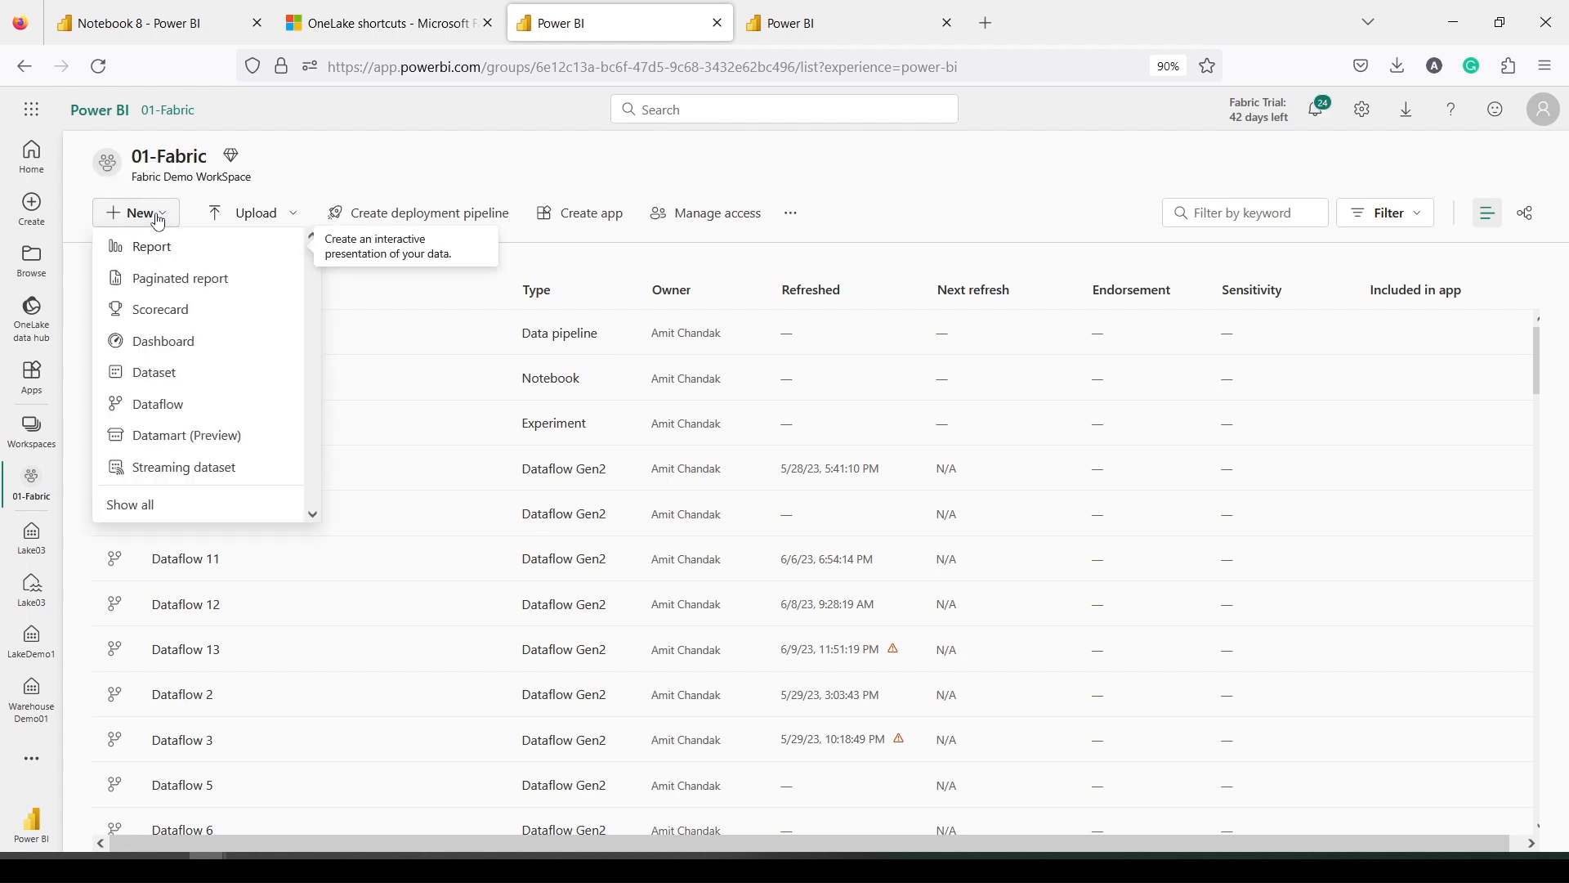
{"action": "left_click", "coordinate": [160, 500]}
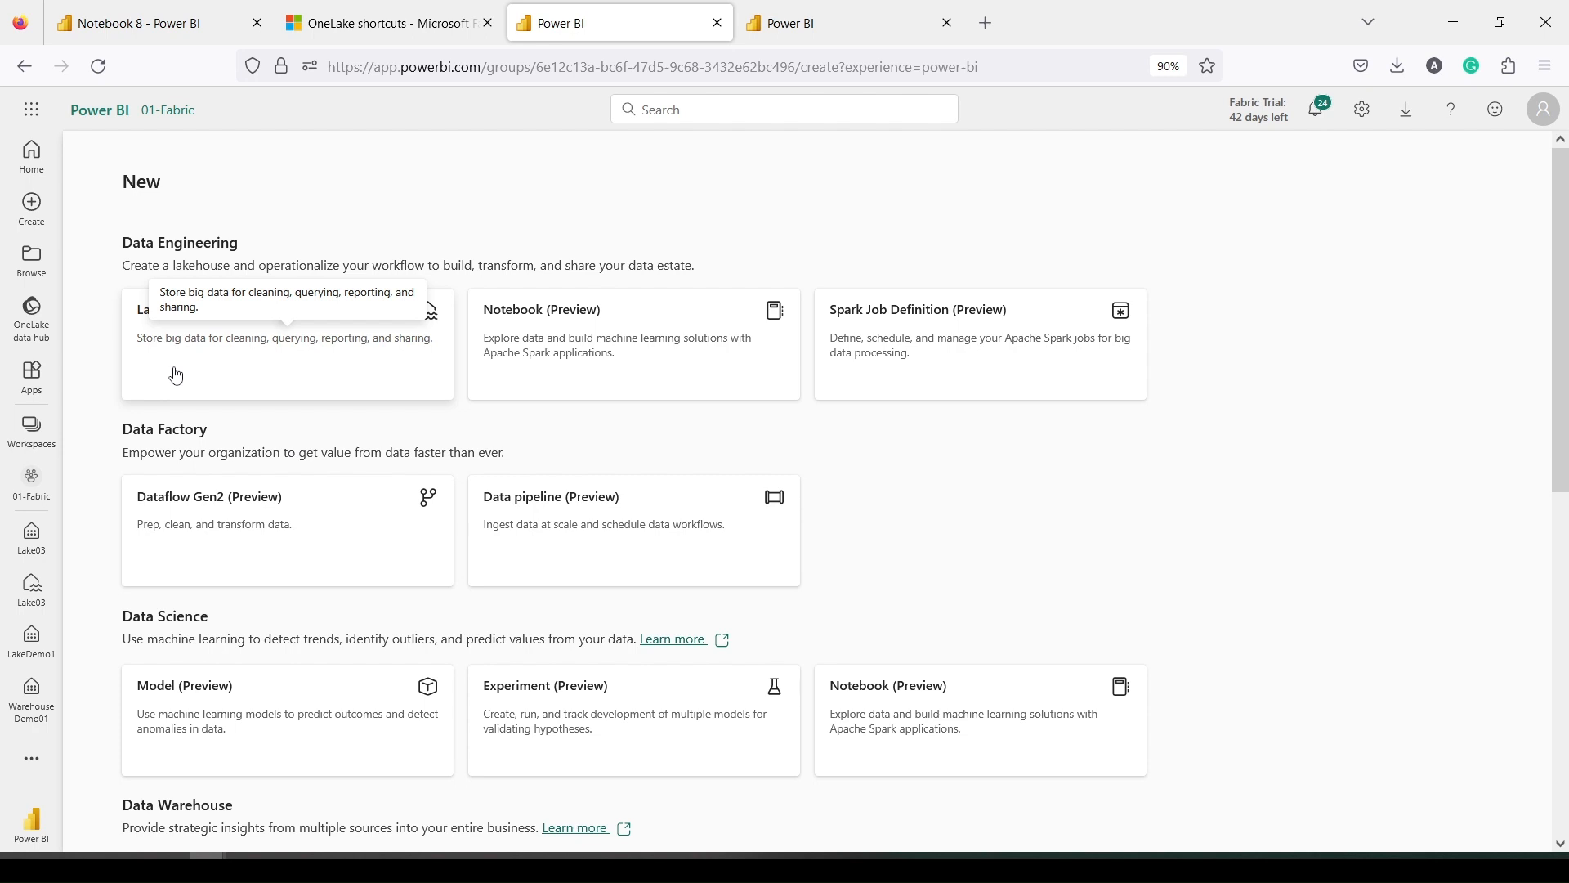
Create a new lakehouse named Lake03 from the Lakehouse (Preview) card
{"action": "left_click", "coordinate": [177, 374]}
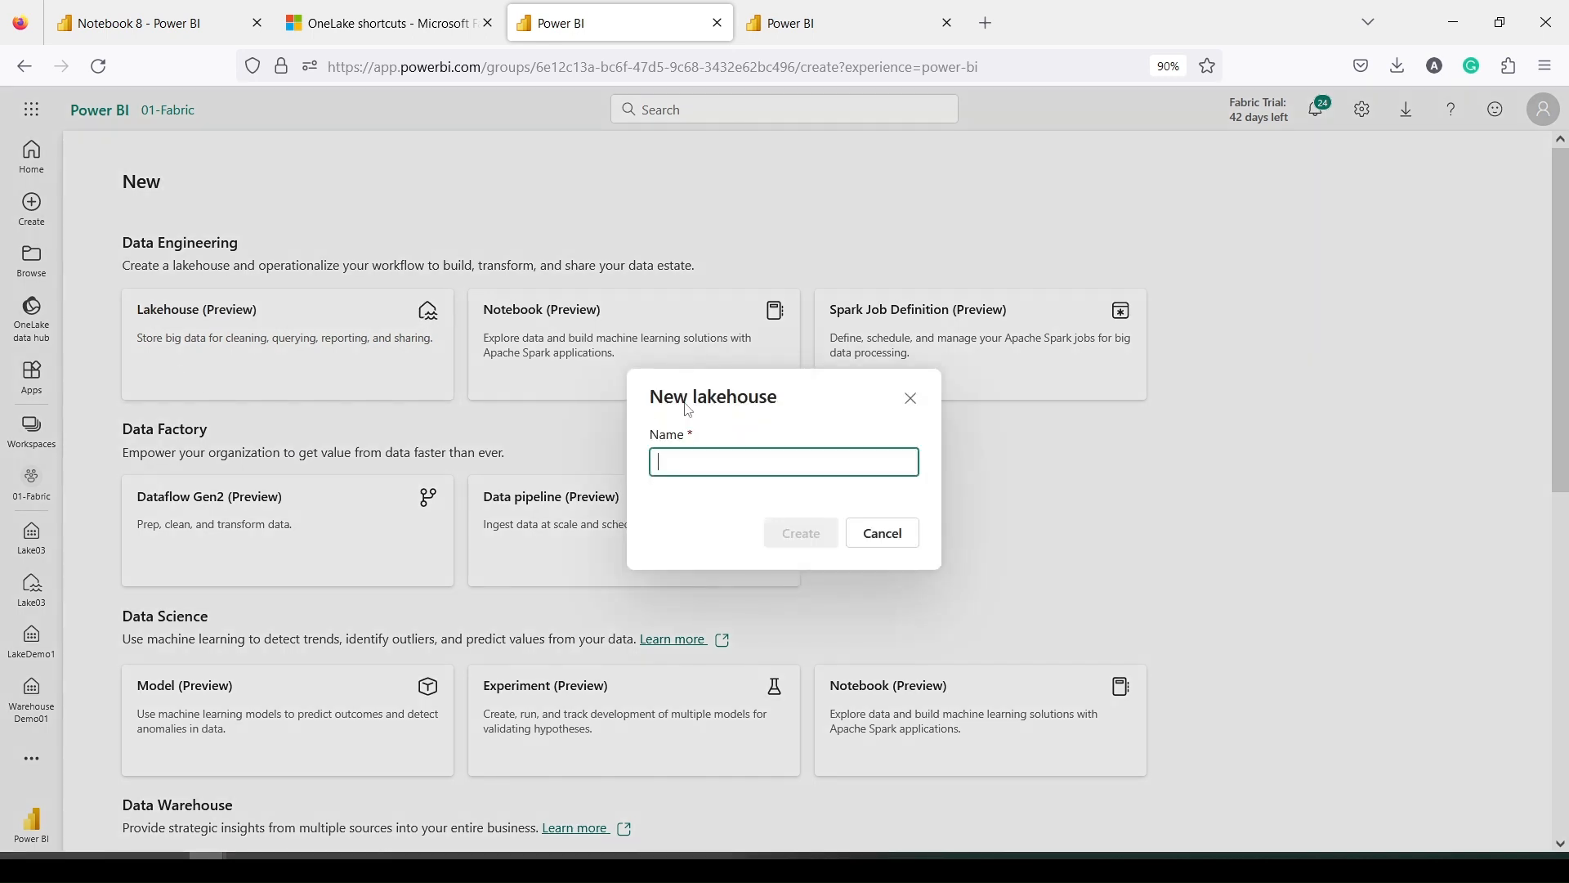
{"action": "type", "text": "Lake0"}
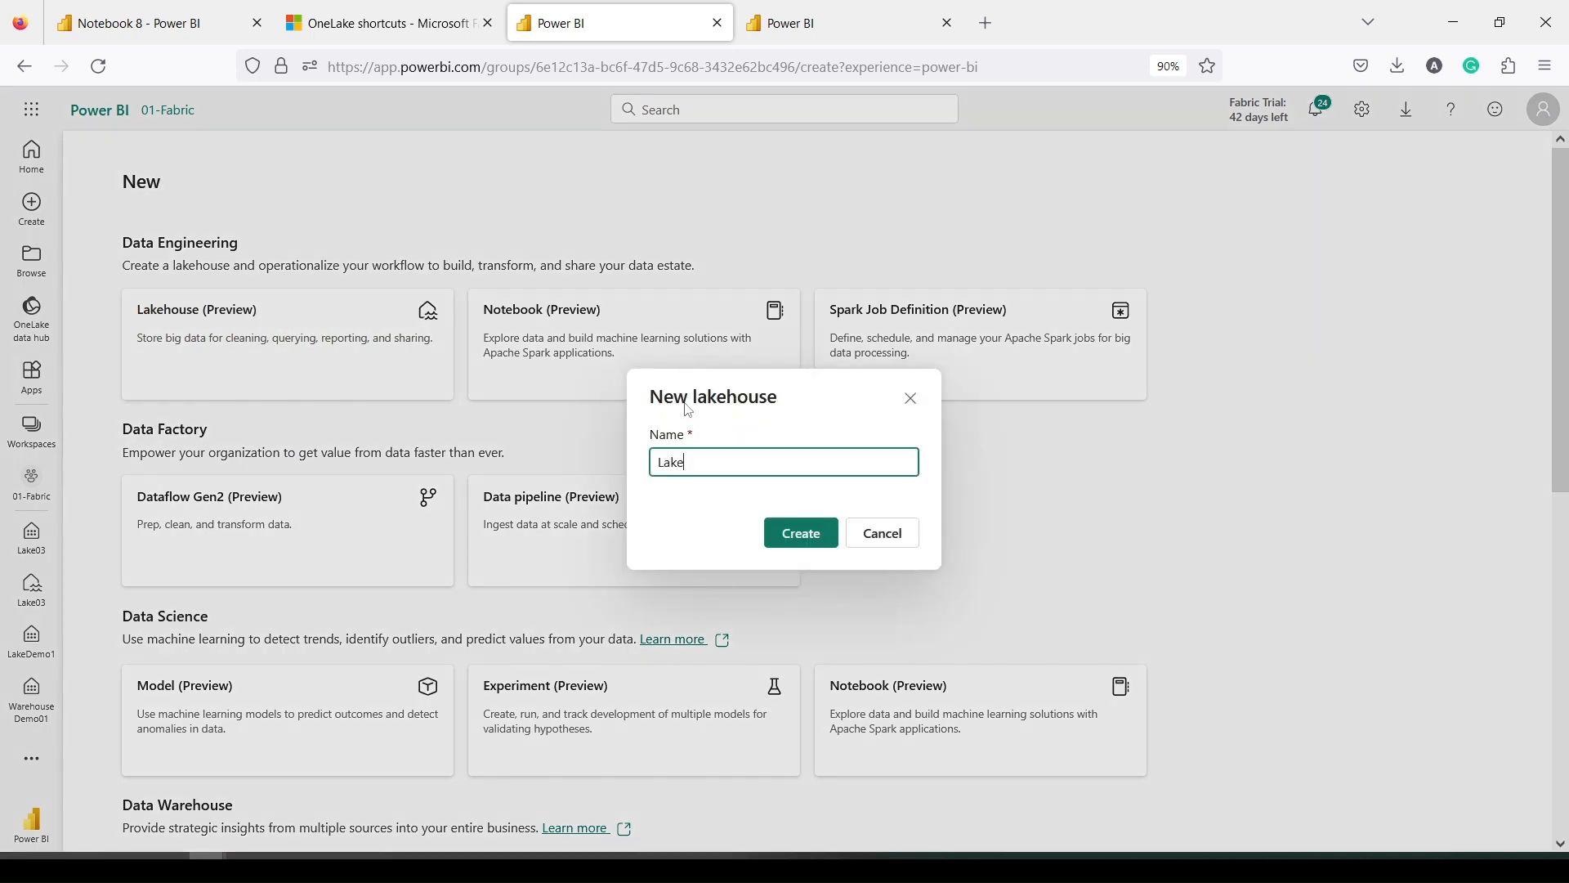
{"action": "type", "text": "2"}
{"action": "key", "text": "BackSpace"}
{"action": "type", "text": "3"}
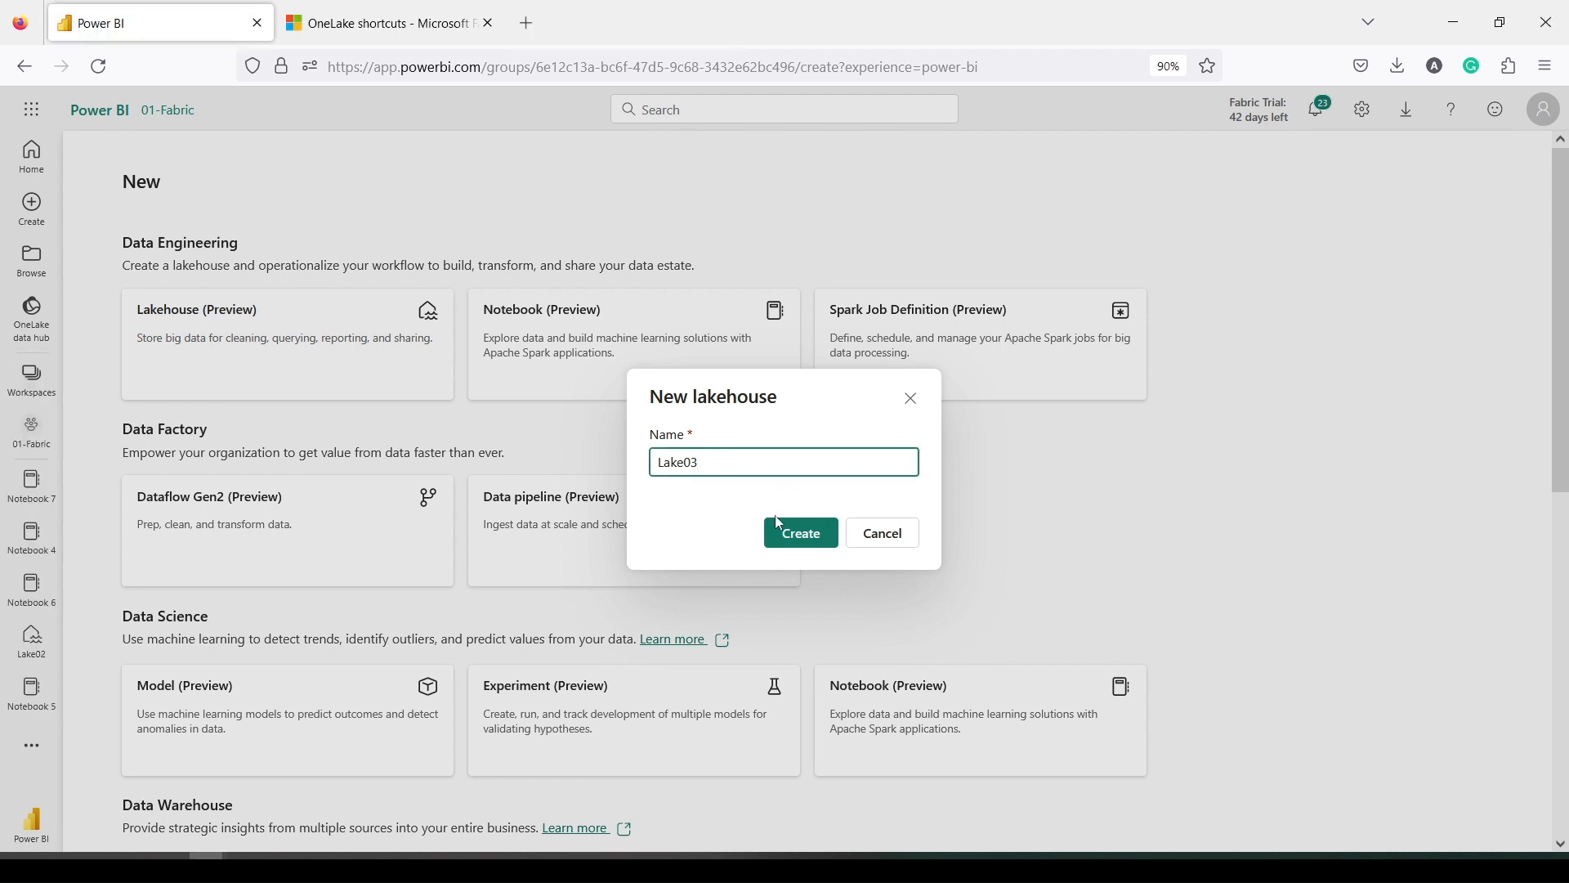
{"action": "left_click", "coordinate": [804, 534]}
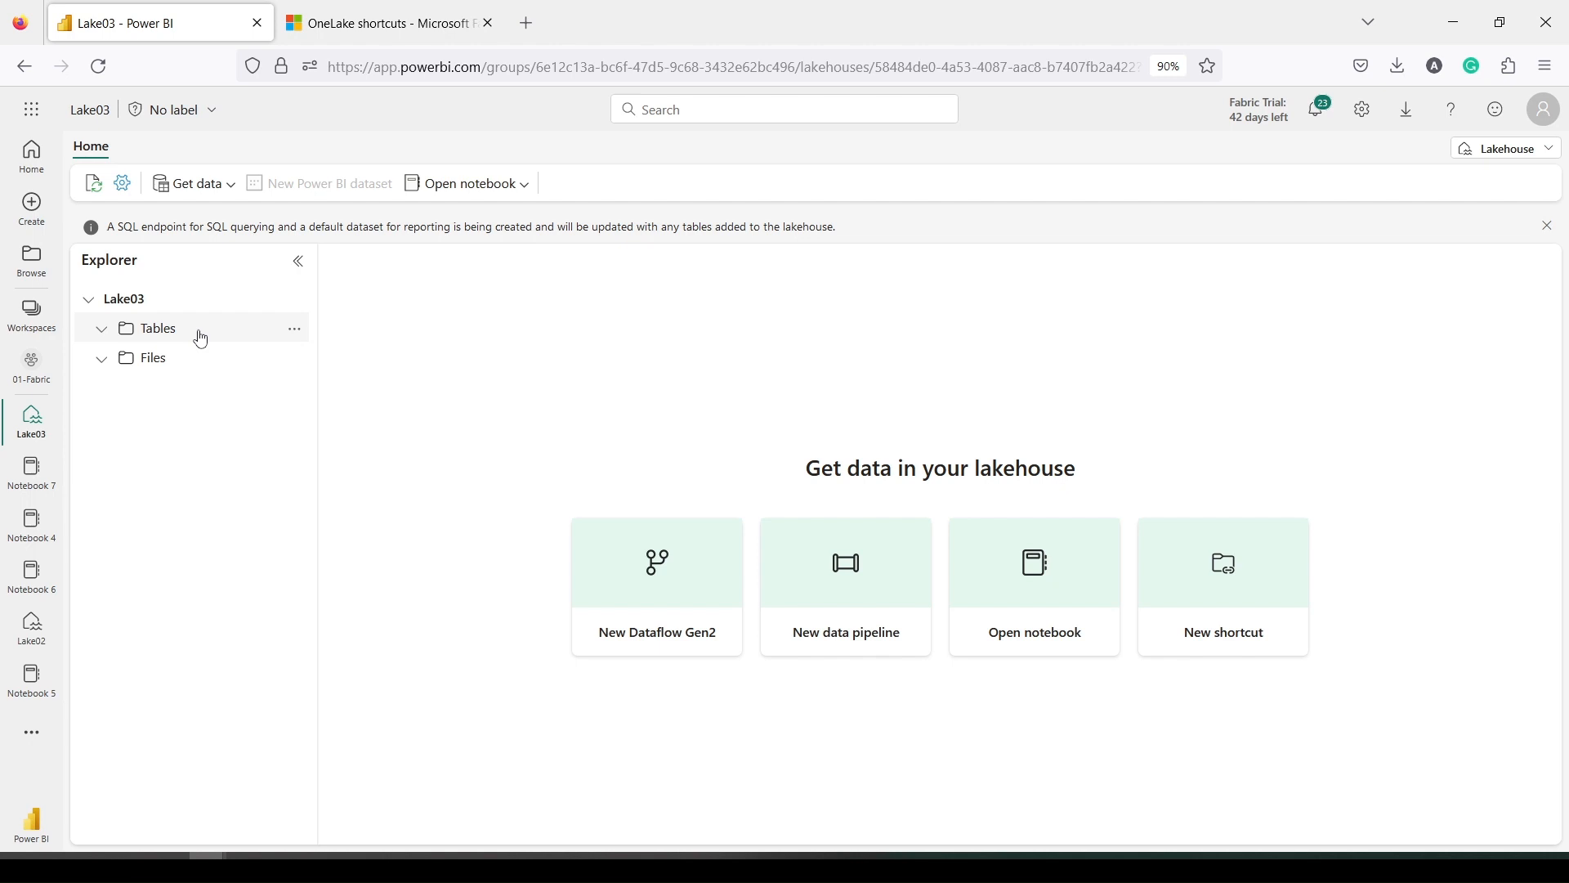
Start a new Microsoft OneLake shortcut in Lake03 with NewDB as the source
{"action": "left_click", "coordinate": [199, 193]}
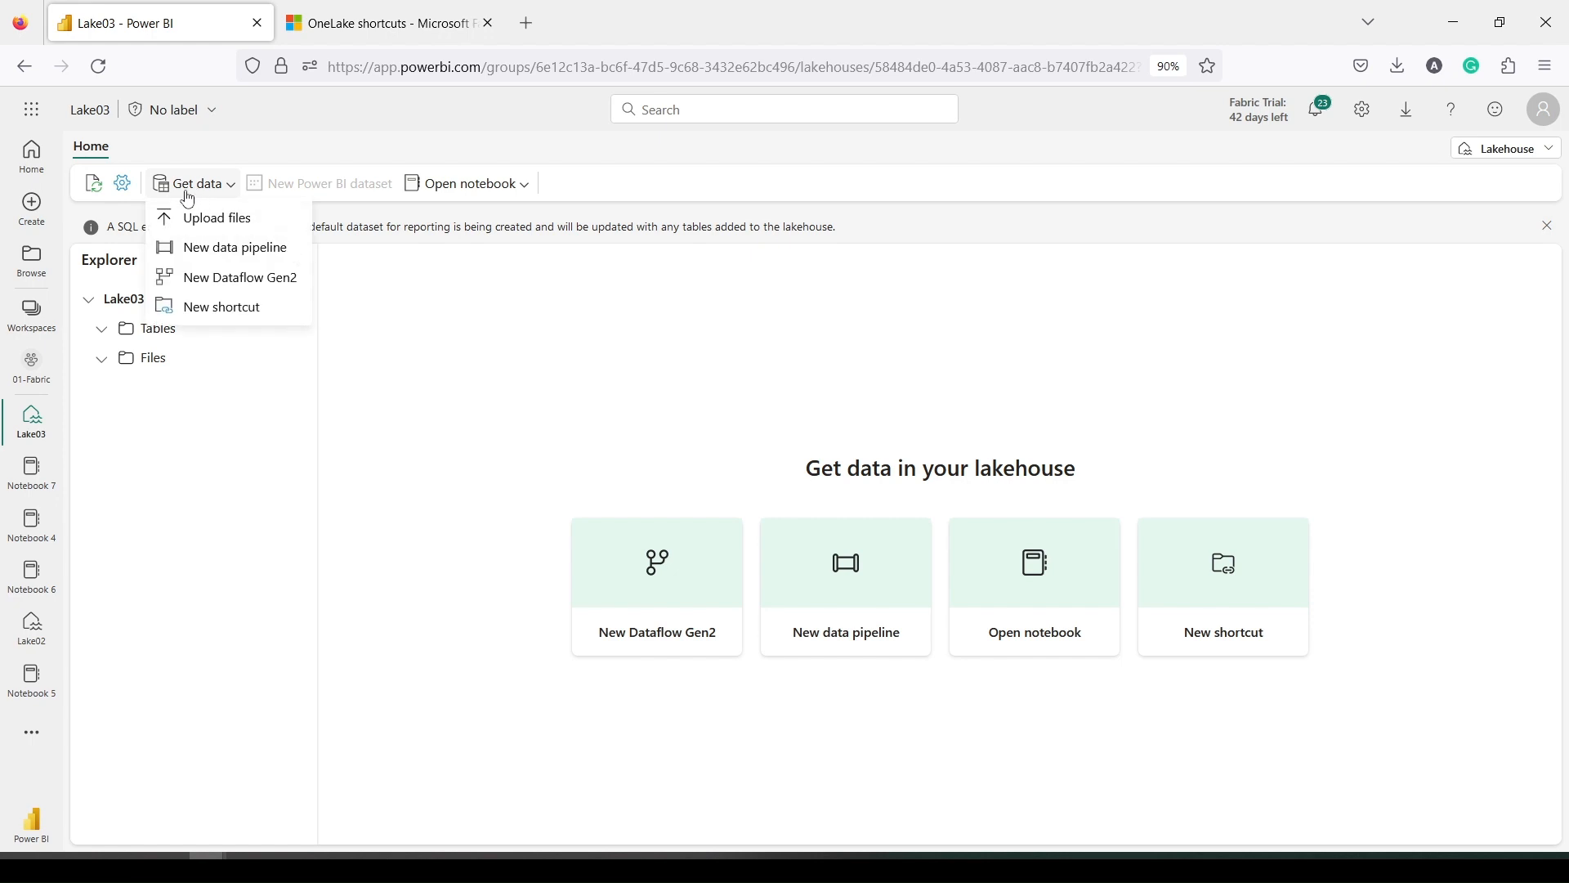
{"action": "left_click", "coordinate": [199, 306]}
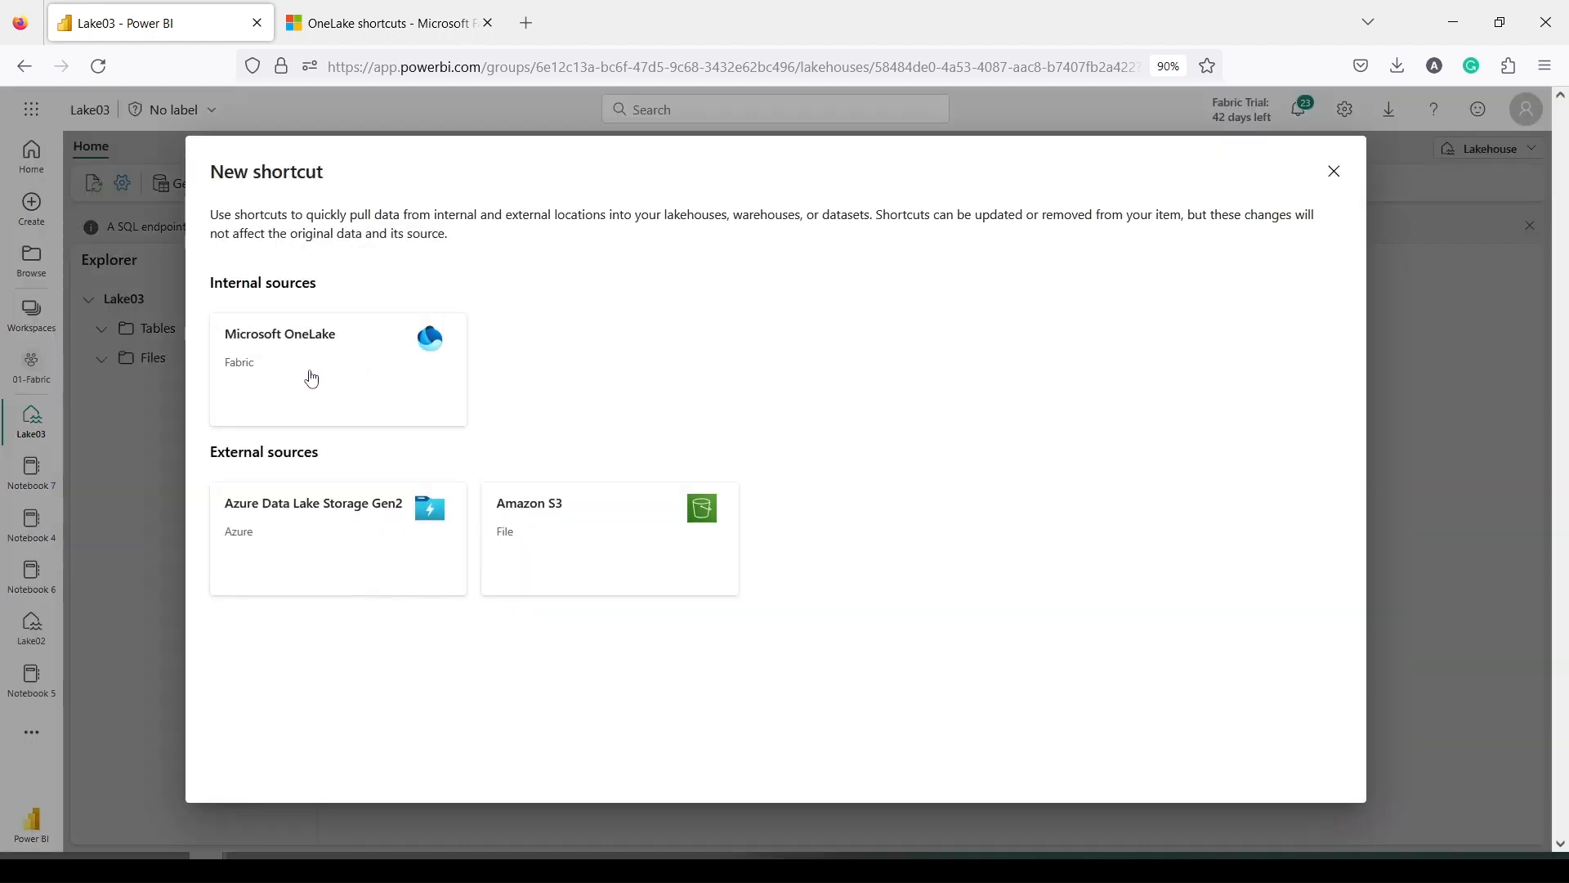
{"action": "left_click", "coordinate": [313, 377]}
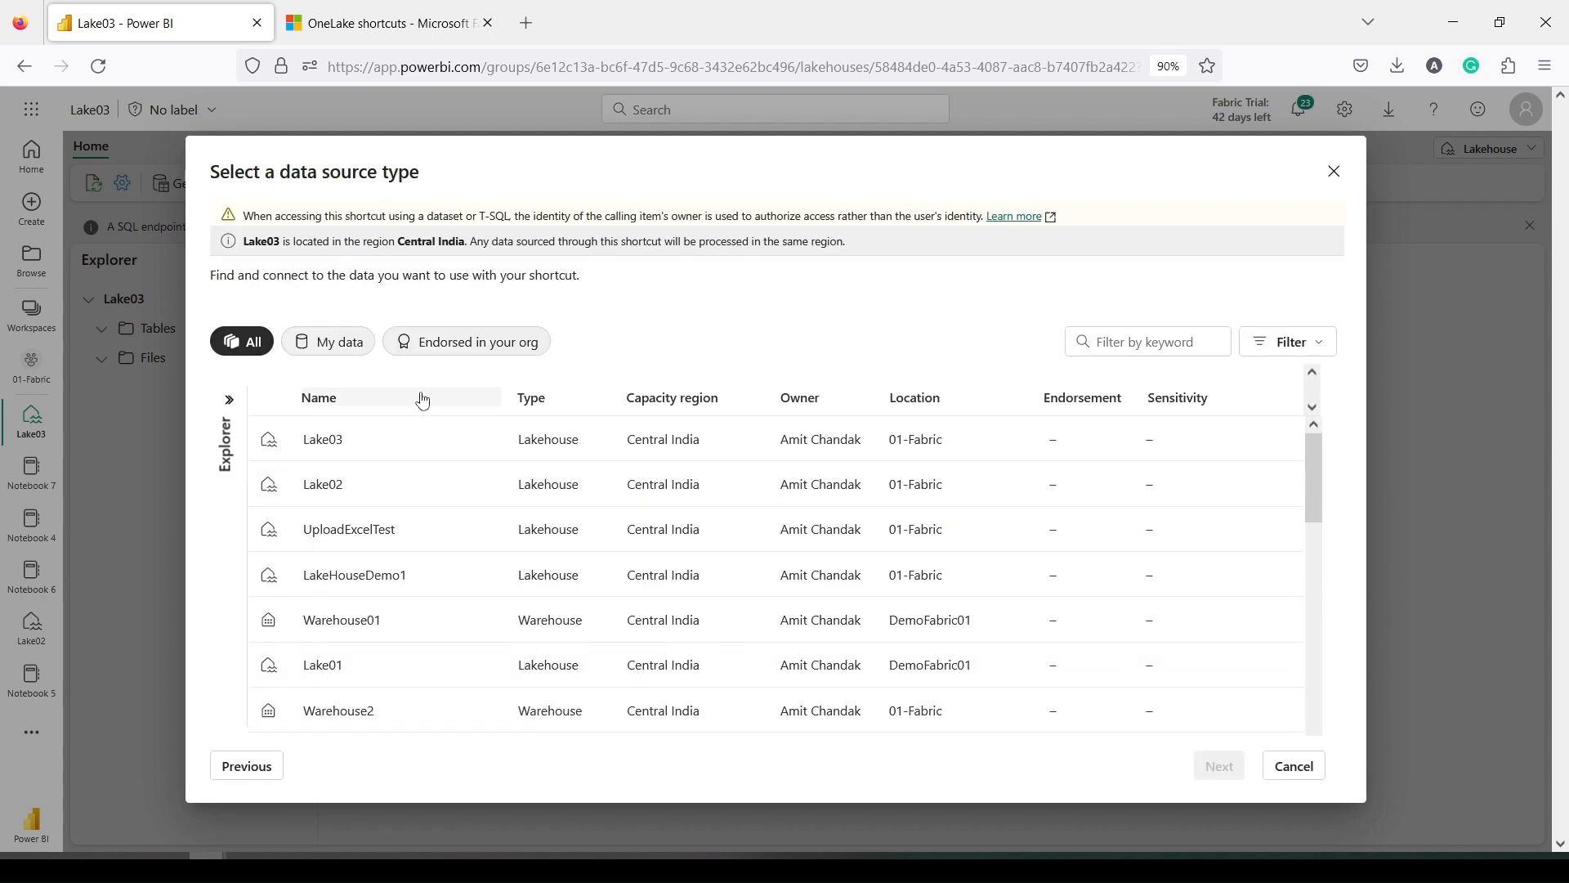
{"action": "scroll", "coordinate": [400, 515], "scroll_direction": "down", "scroll_amount": 2}
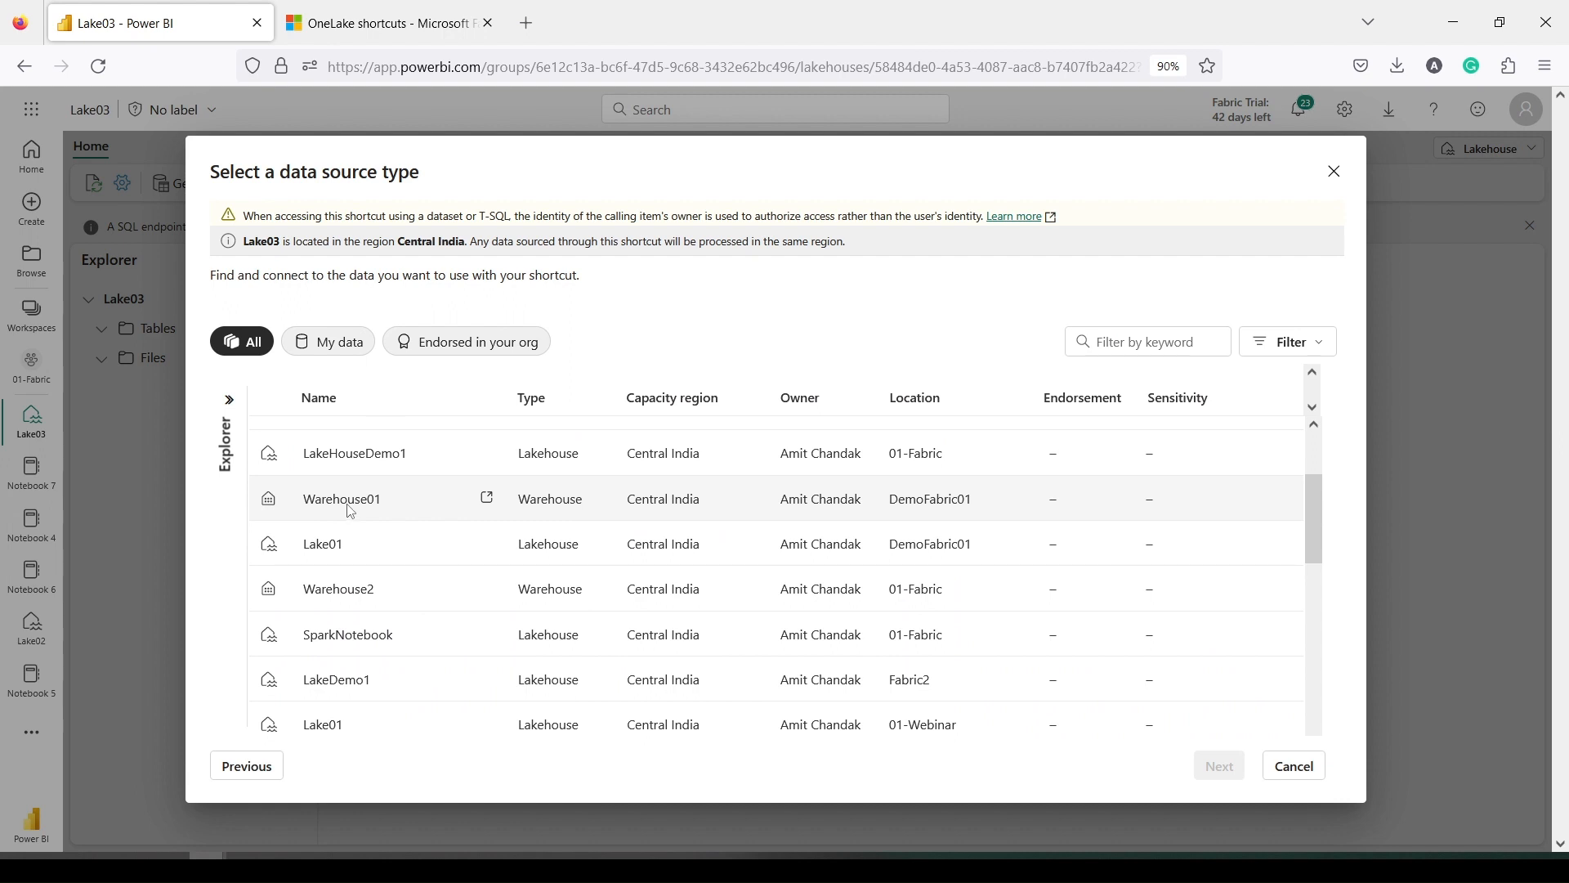
{"action": "scroll", "coordinate": [392, 523], "scroll_direction": "down", "scroll_amount": 5}
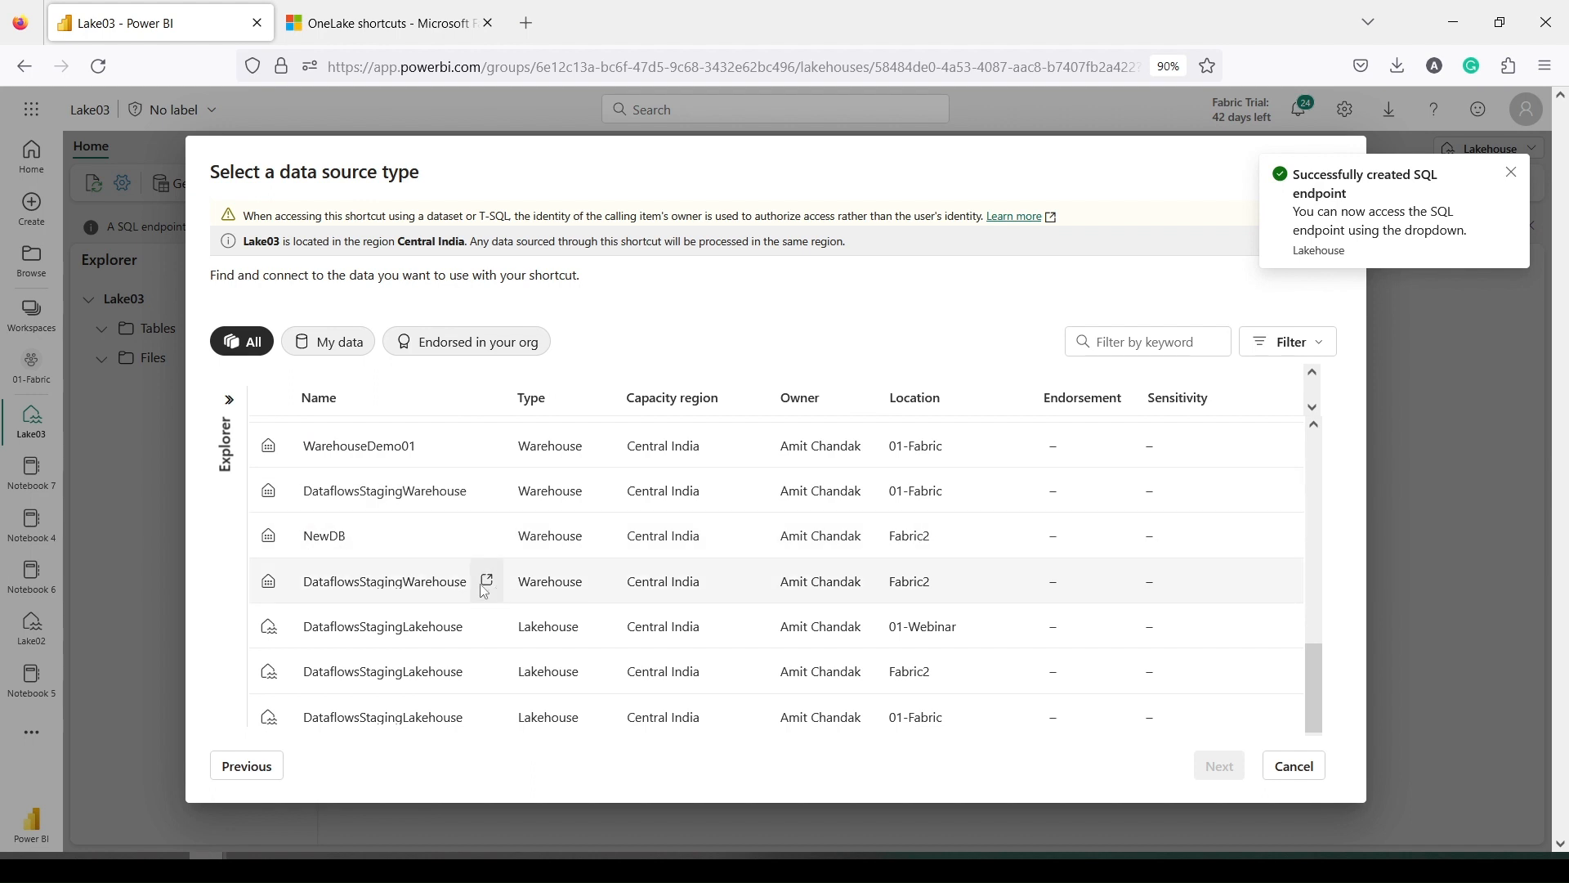
{"action": "scroll", "coordinate": [347, 625], "scroll_direction": "up", "scroll_amount": 2}
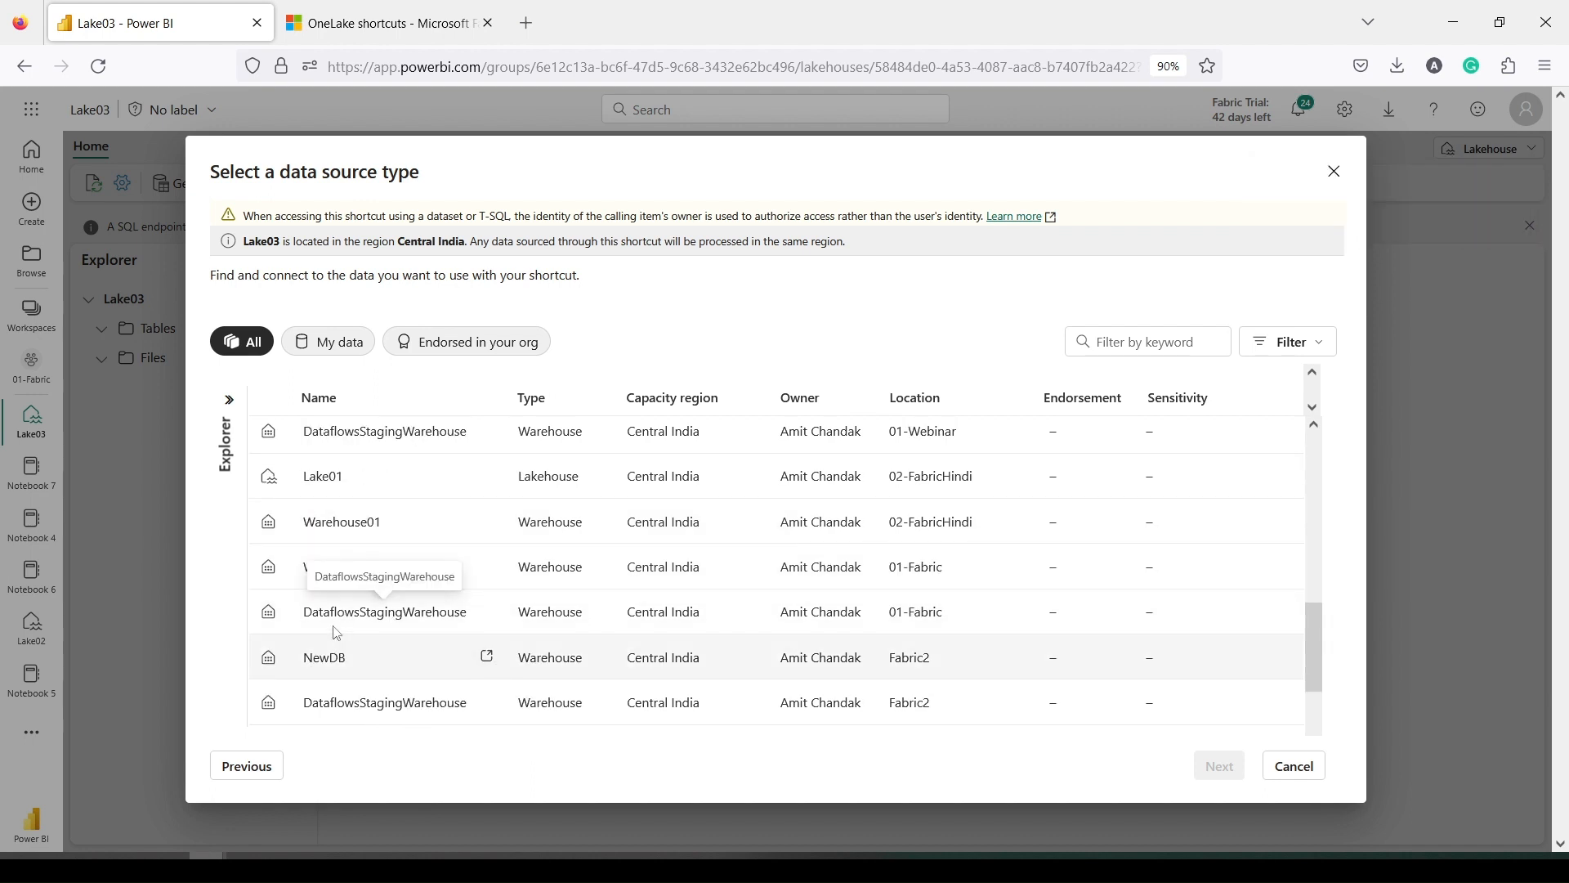
{"action": "left_click", "coordinate": [354, 658]}
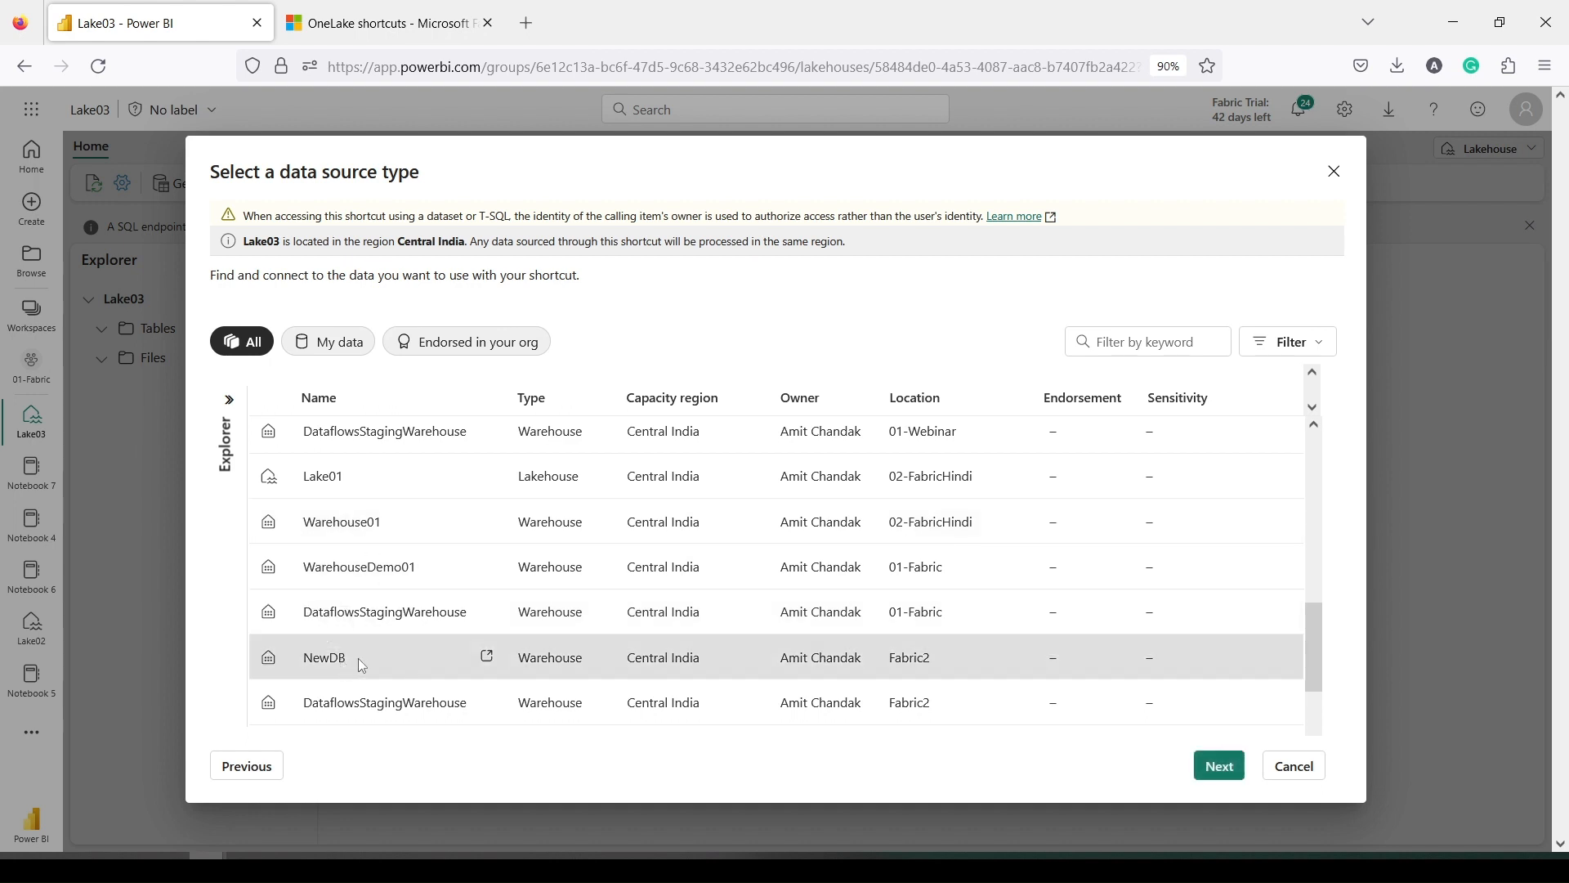
{"action": "left_click", "coordinate": [1211, 772]}
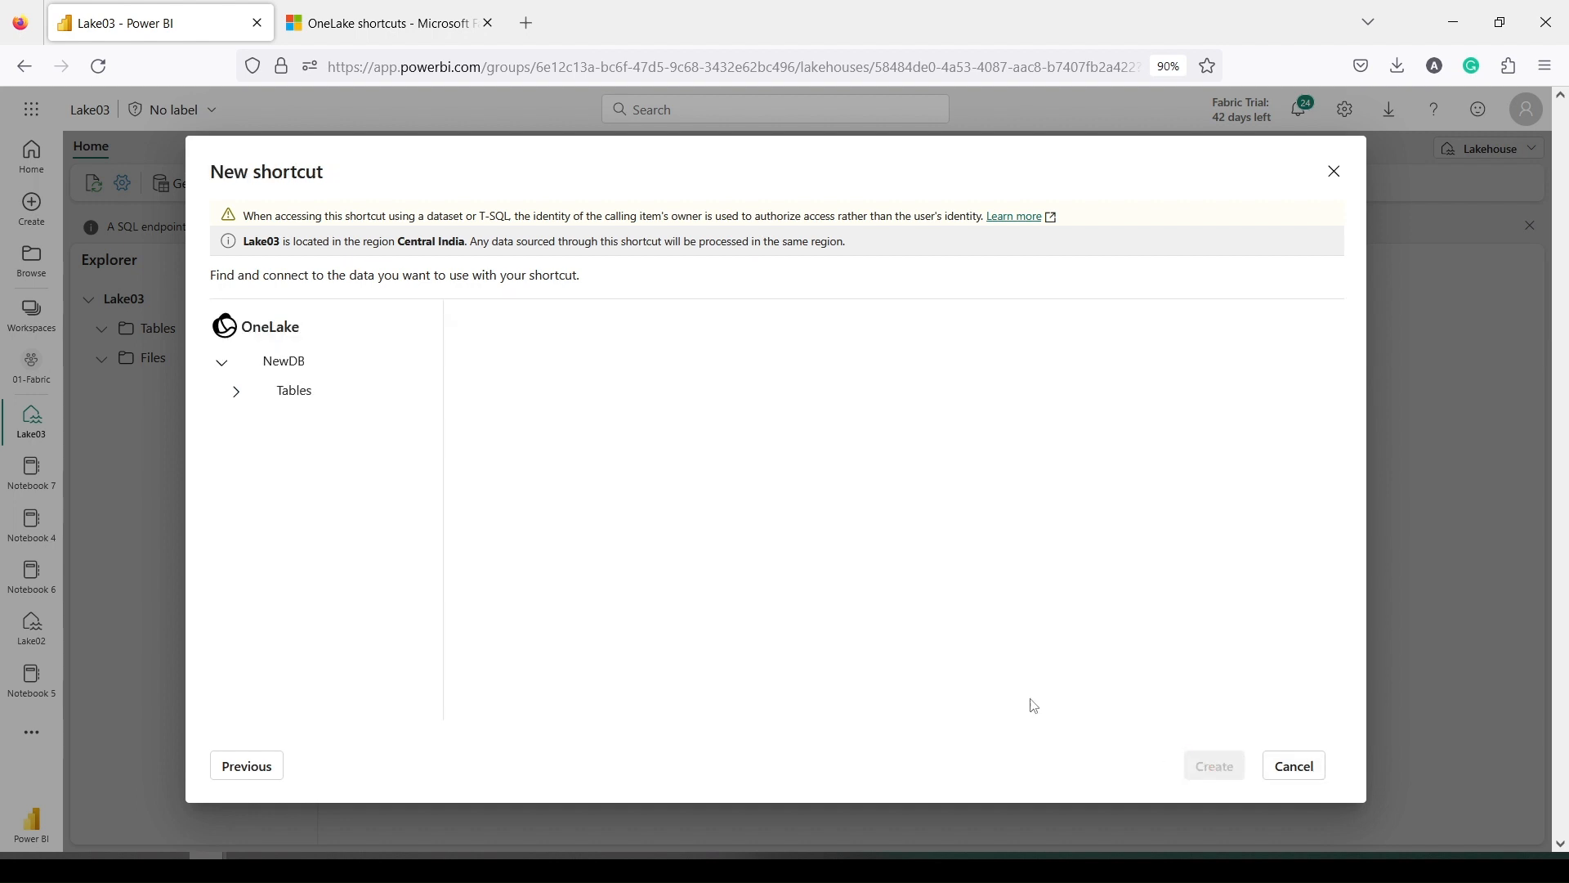
Target NewDB's Tables > dbo folder and create the shortcut
{"action": "left_click", "coordinate": [307, 400]}
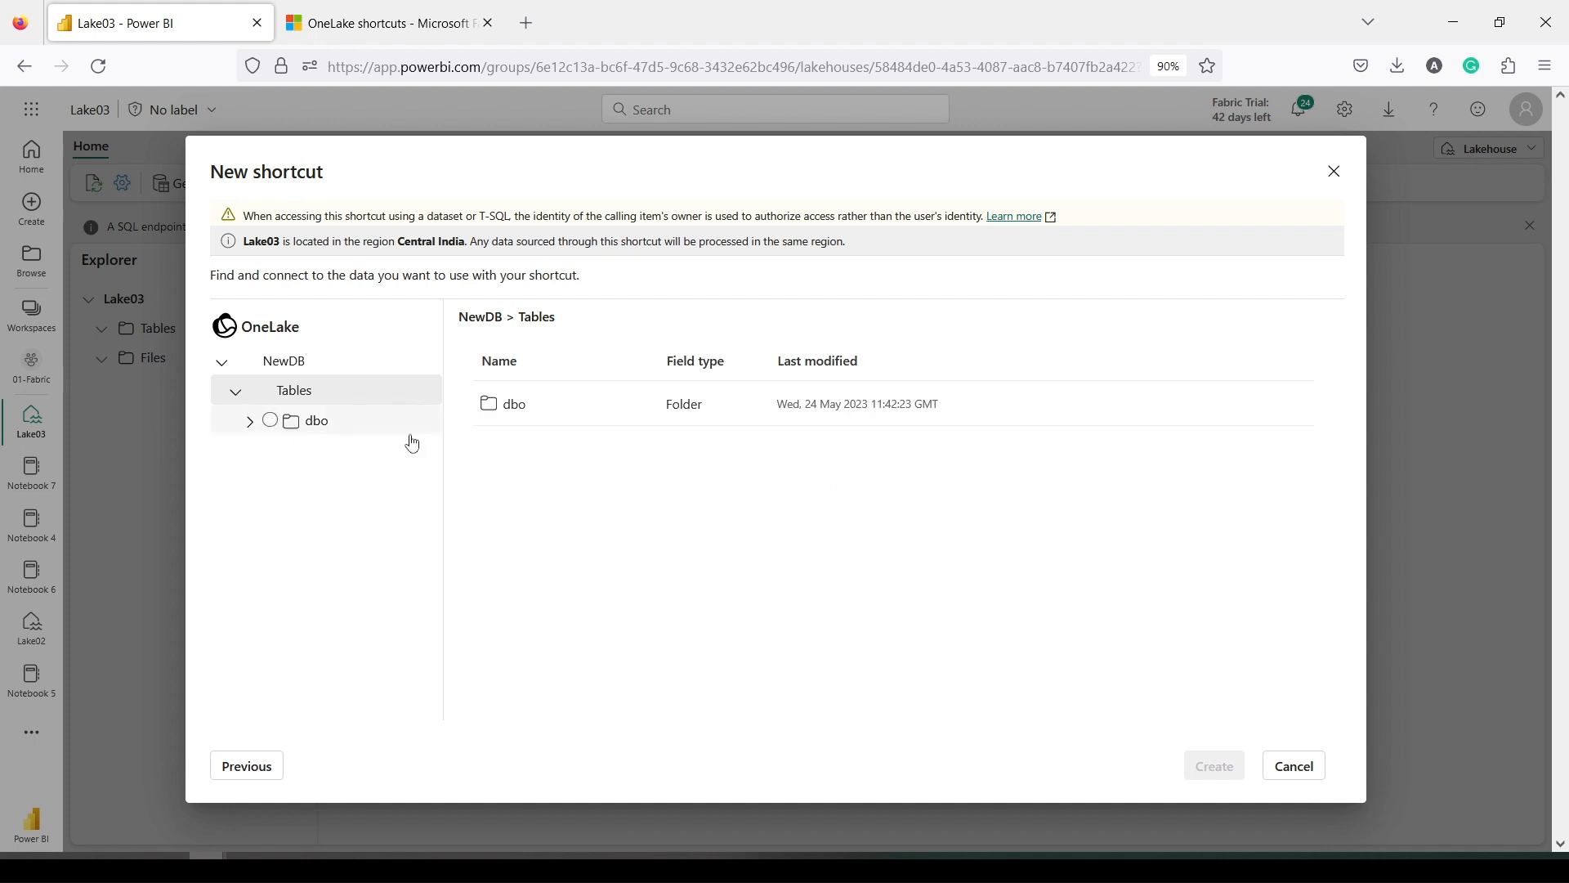
{"action": "left_click", "coordinate": [507, 406]}
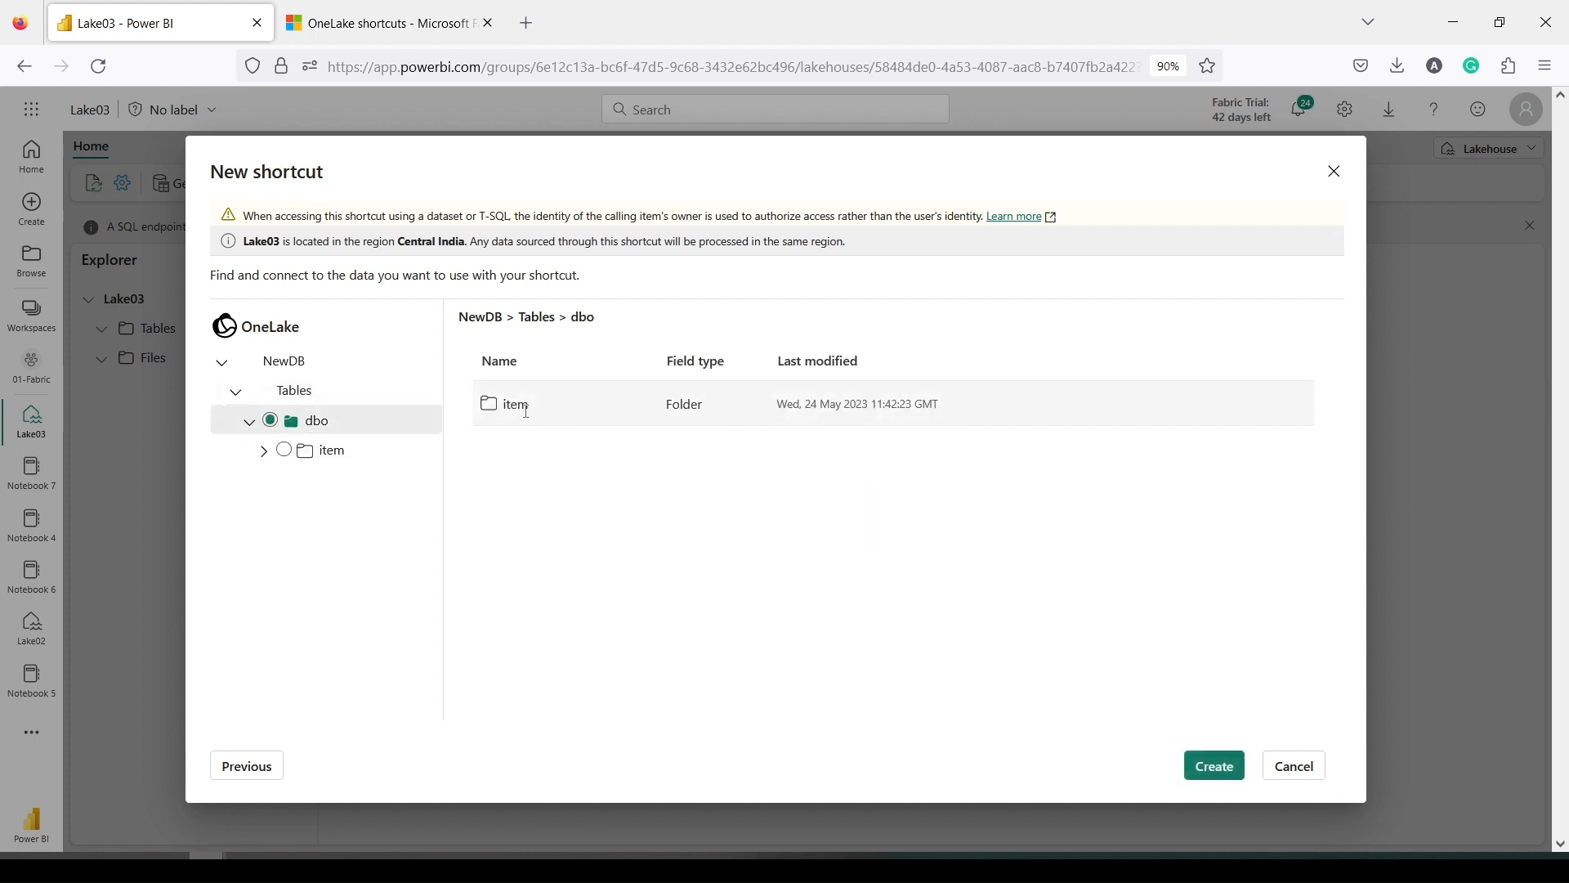
{"action": "left_click", "coordinate": [524, 409]}
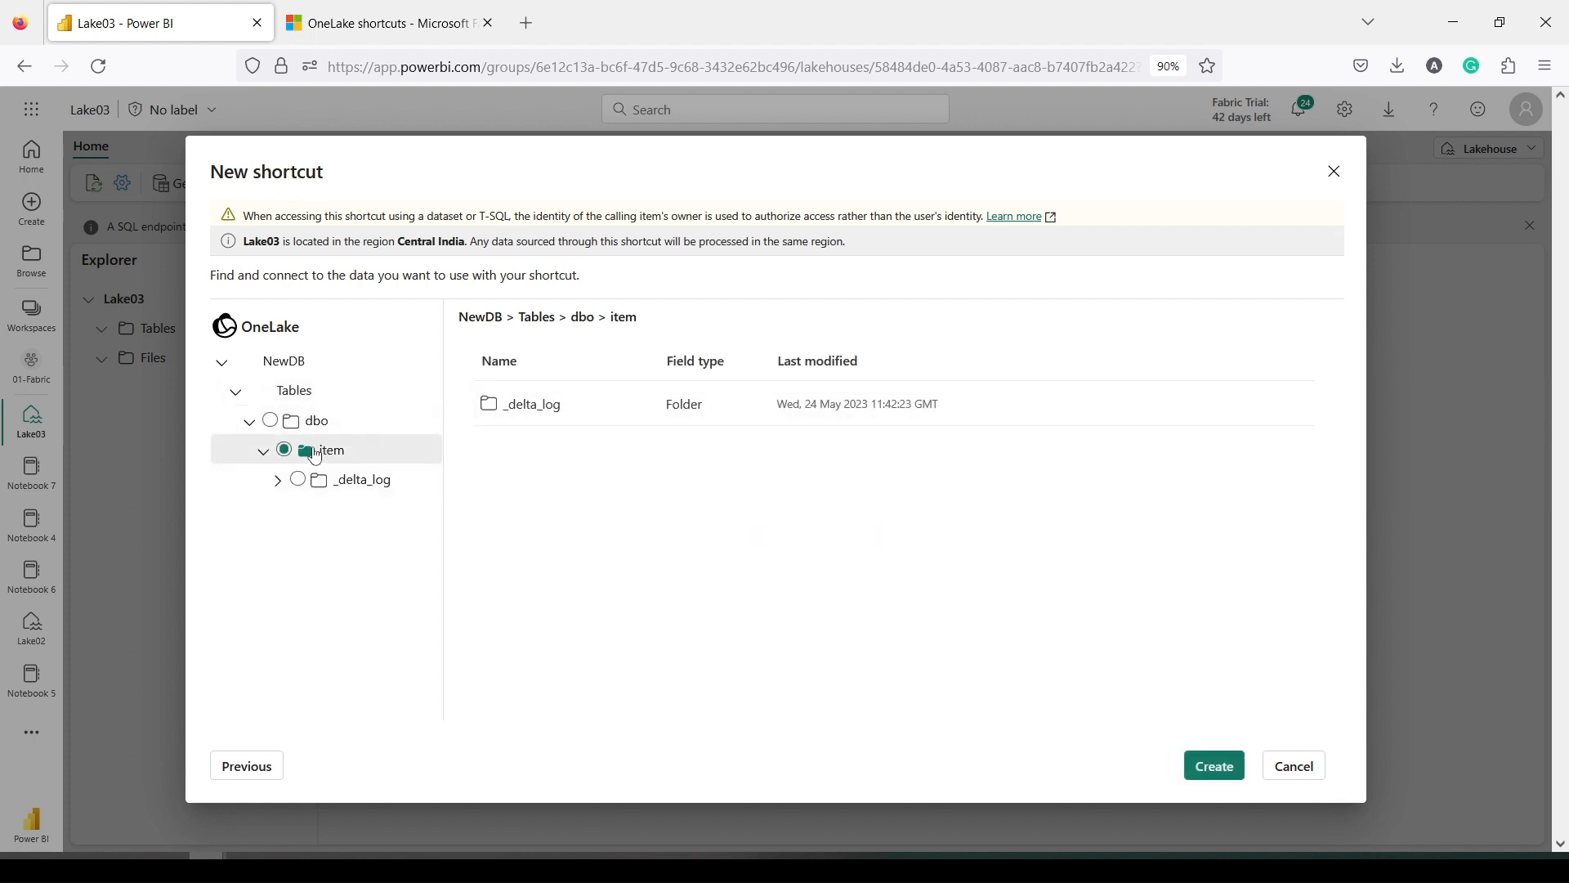
{"action": "left_click", "coordinate": [303, 402]}
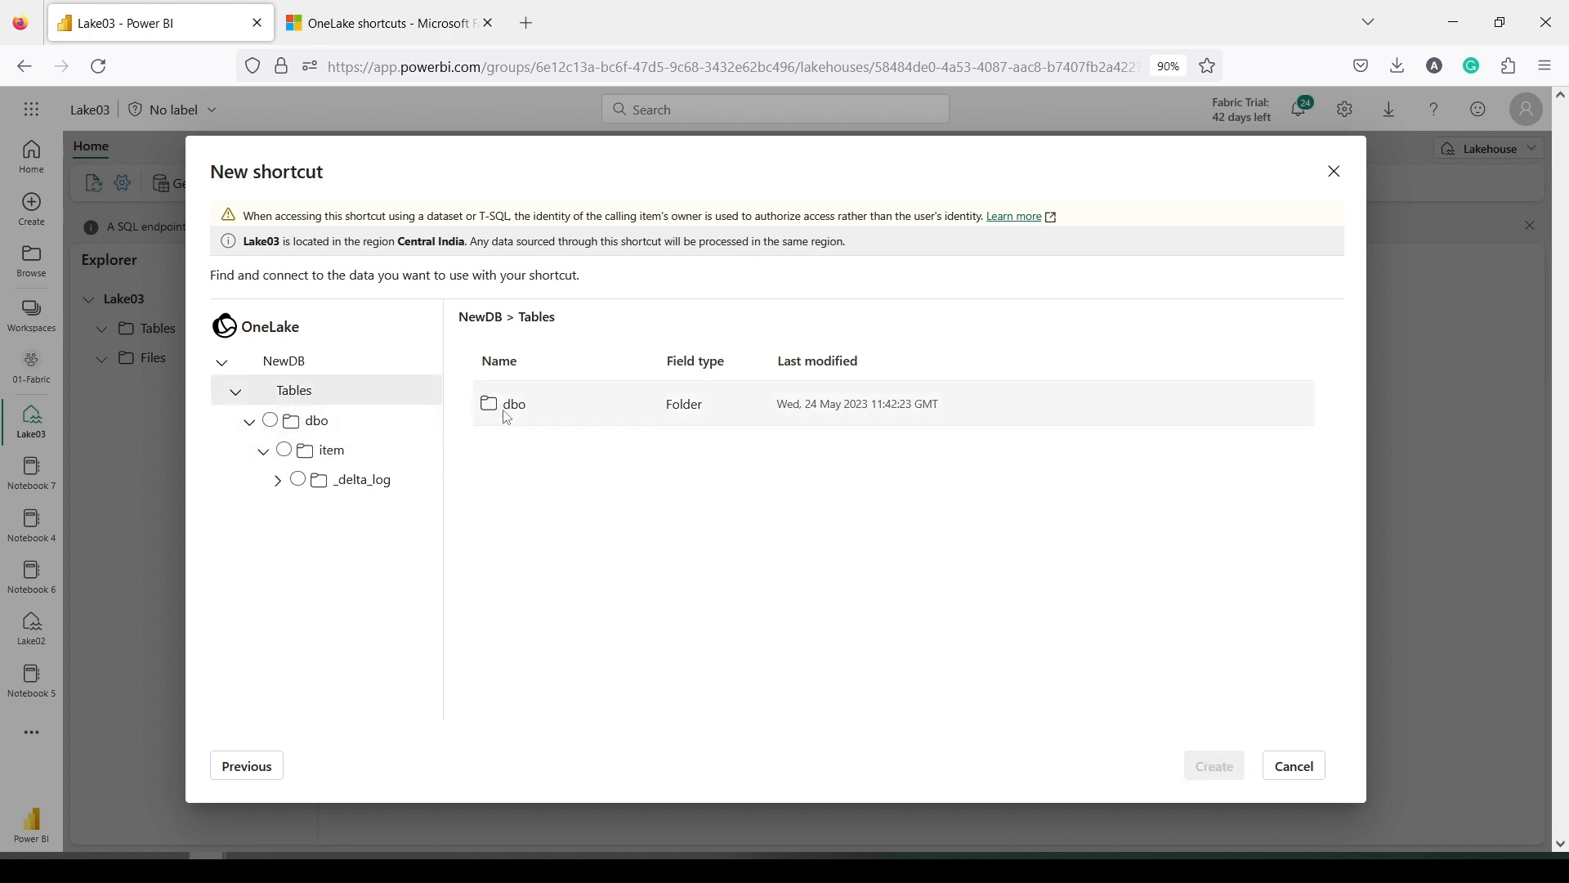
{"action": "left_click", "coordinate": [312, 421]}
{"action": "left_click", "coordinate": [1213, 768]}
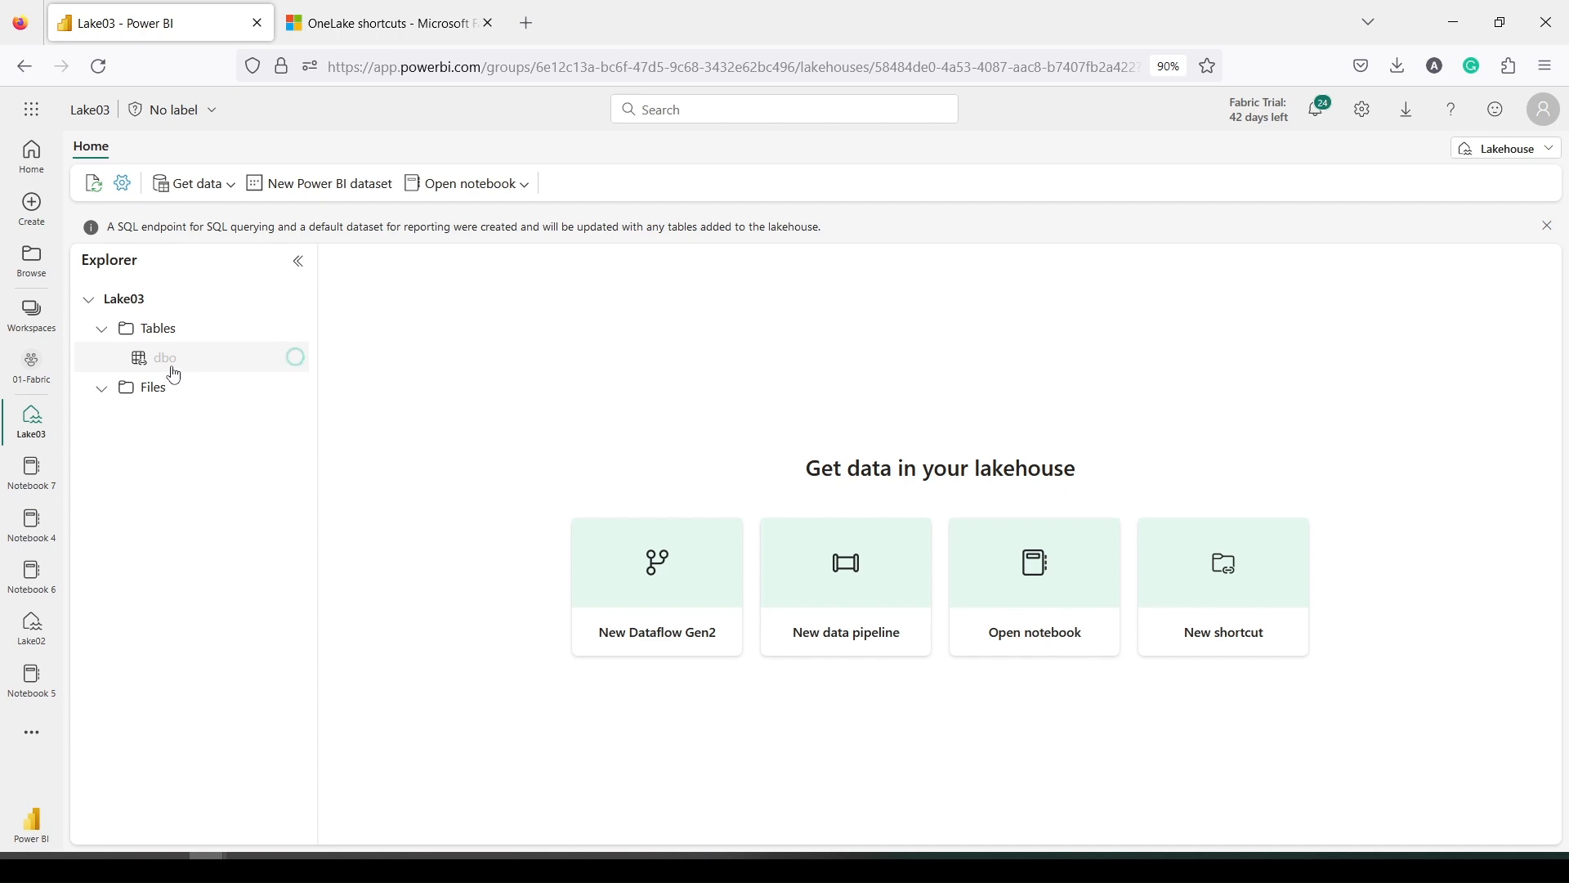
Expand Tables > Unidentified > dbo to inspect the shortcut's contents
{"action": "mouse_move", "coordinate": [174, 375]}
{"action": "left_click", "coordinate": [174, 359]}
{"action": "left_click", "coordinate": [115, 357]}
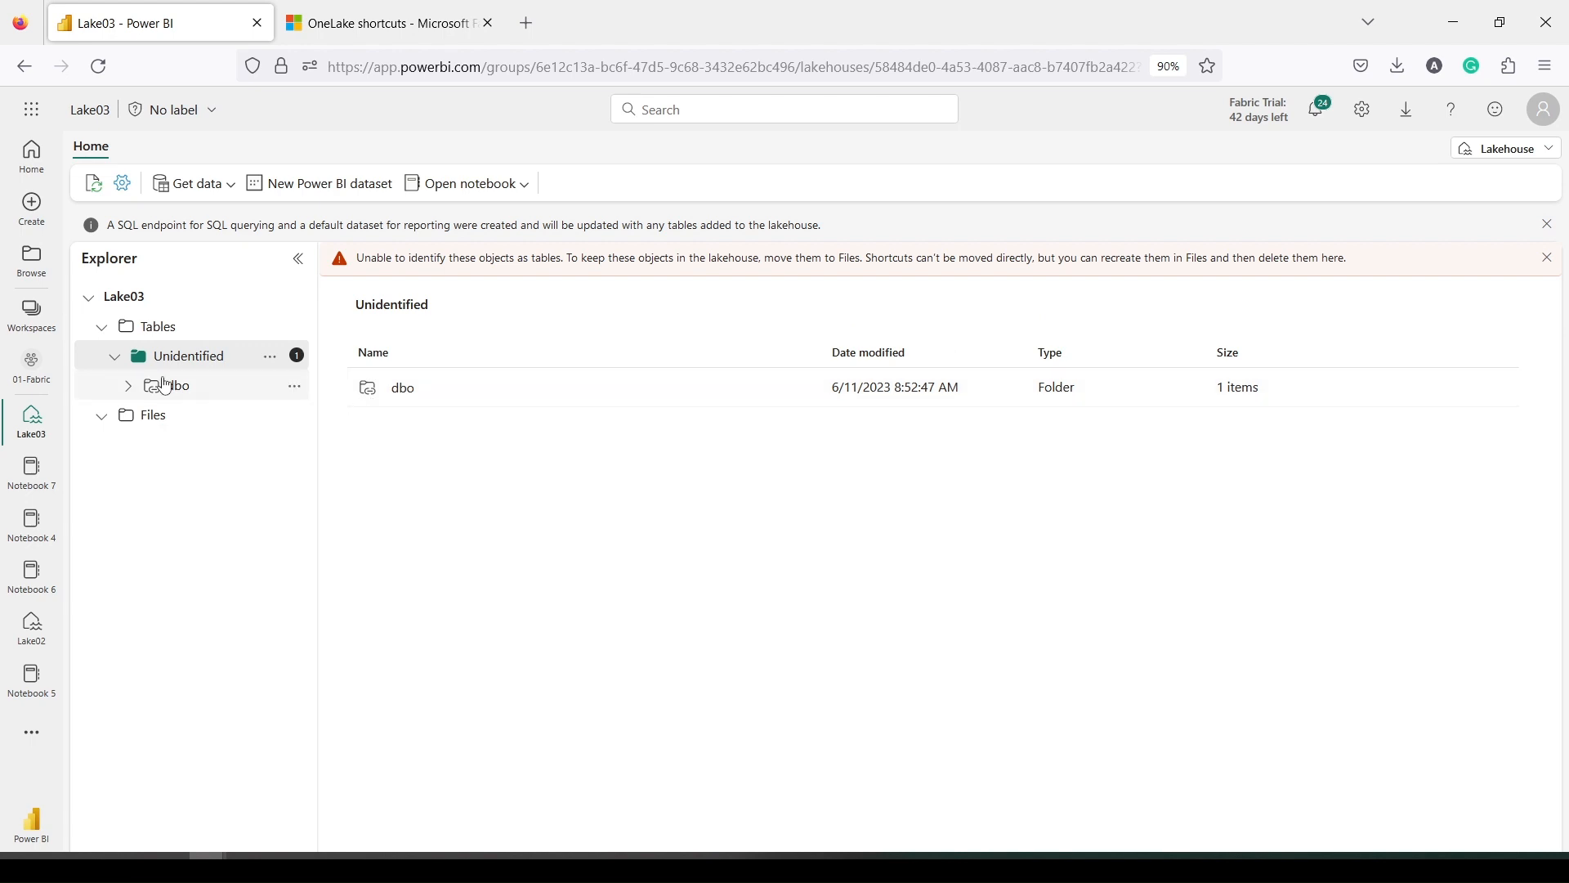
{"action": "left_click", "coordinate": [128, 386]}
{"action": "left_click", "coordinate": [194, 415]}
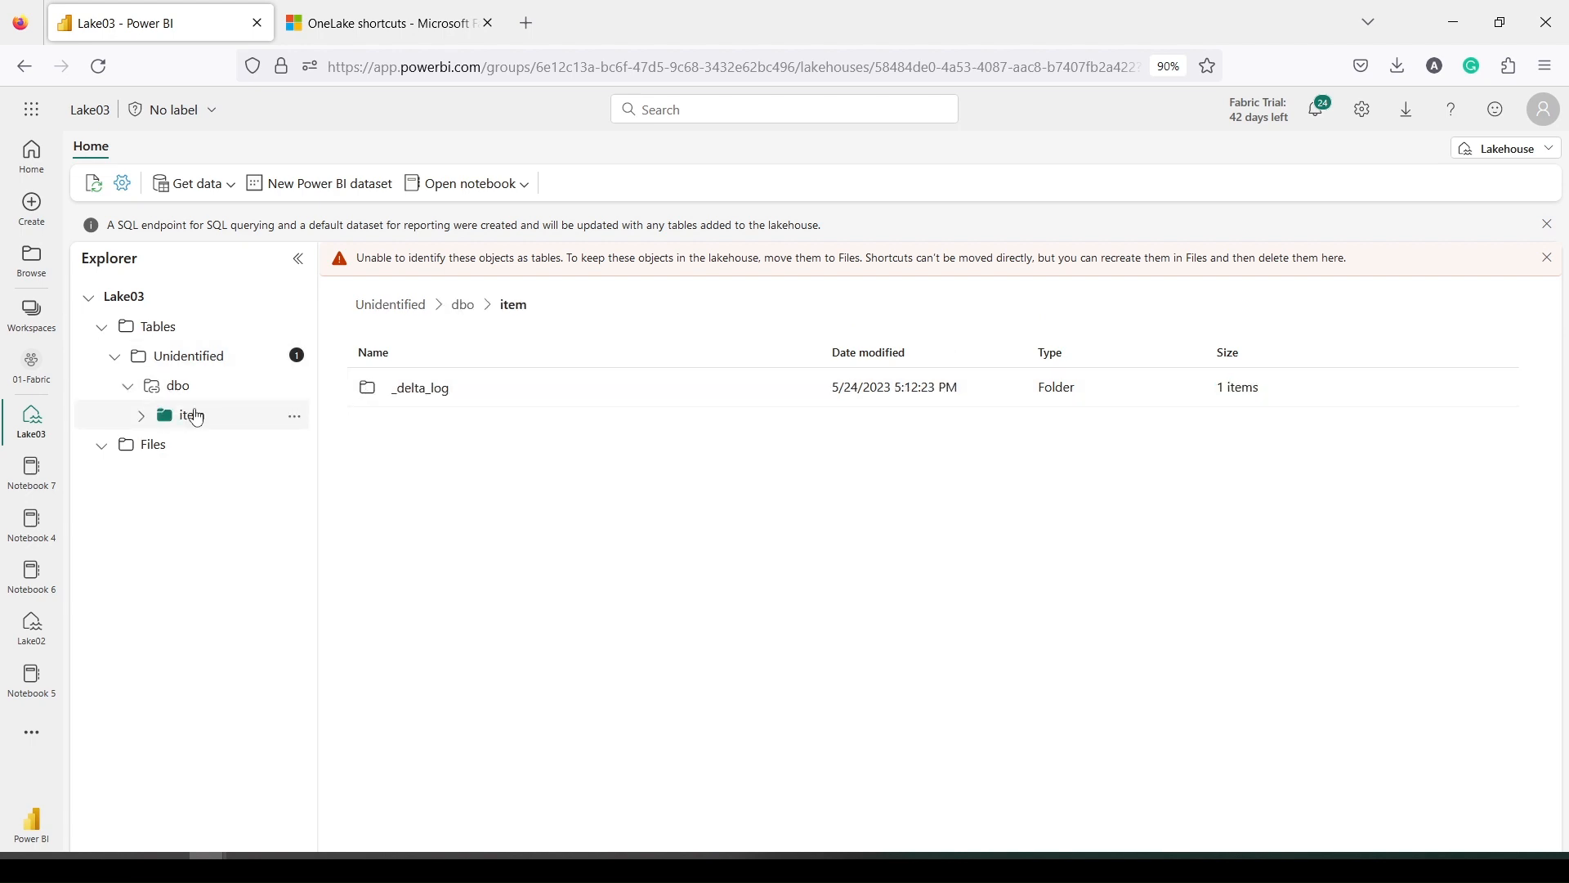
{"action": "left_click", "coordinate": [184, 189]}
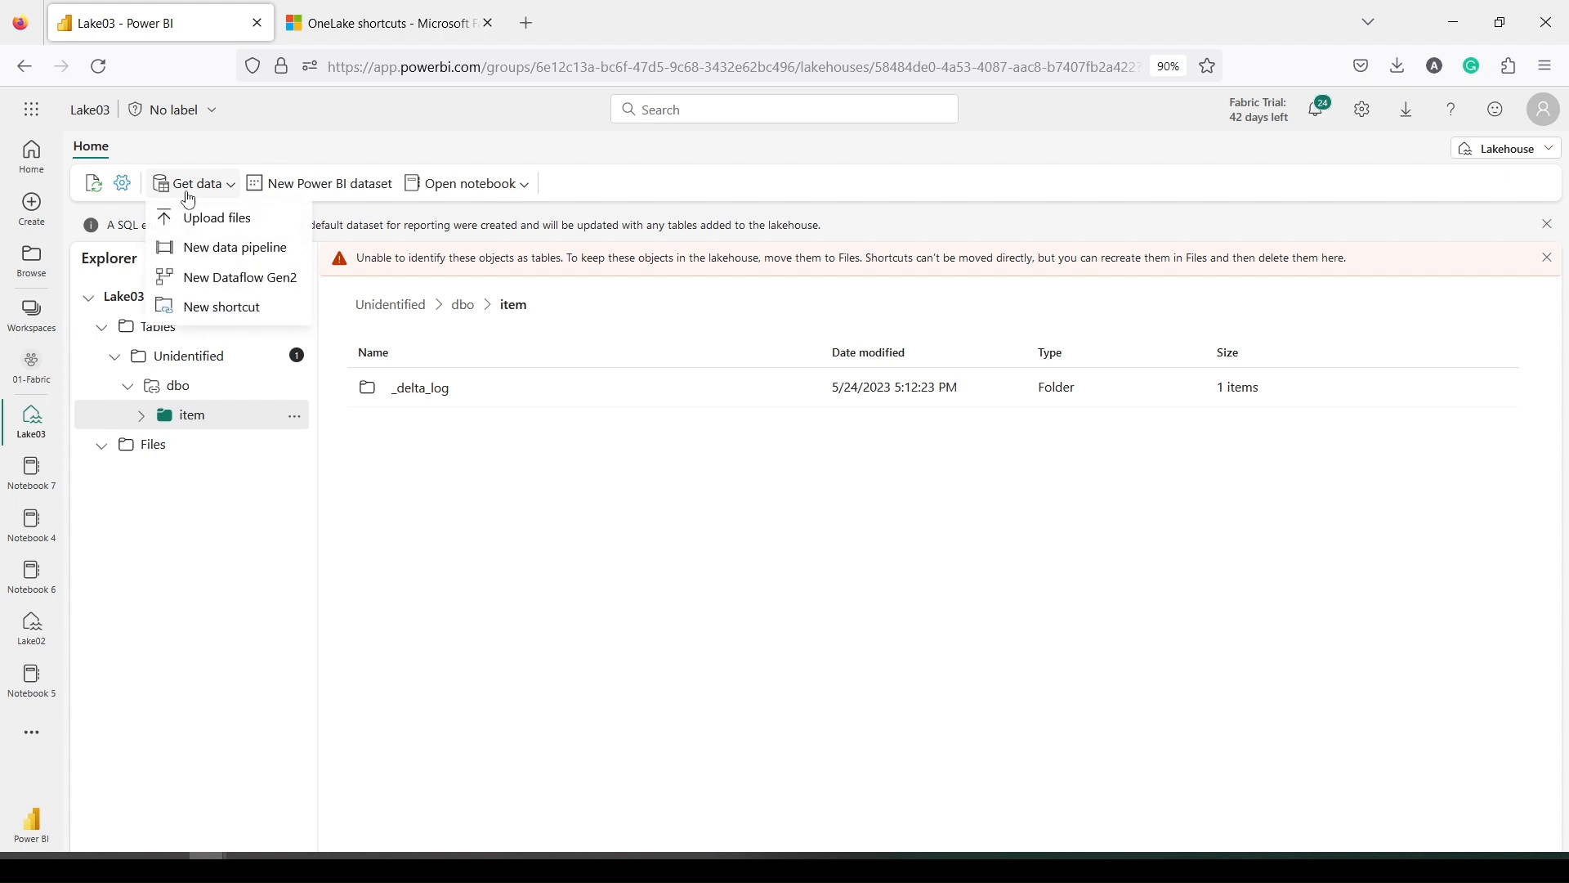
{"action": "left_click", "coordinate": [237, 408]}
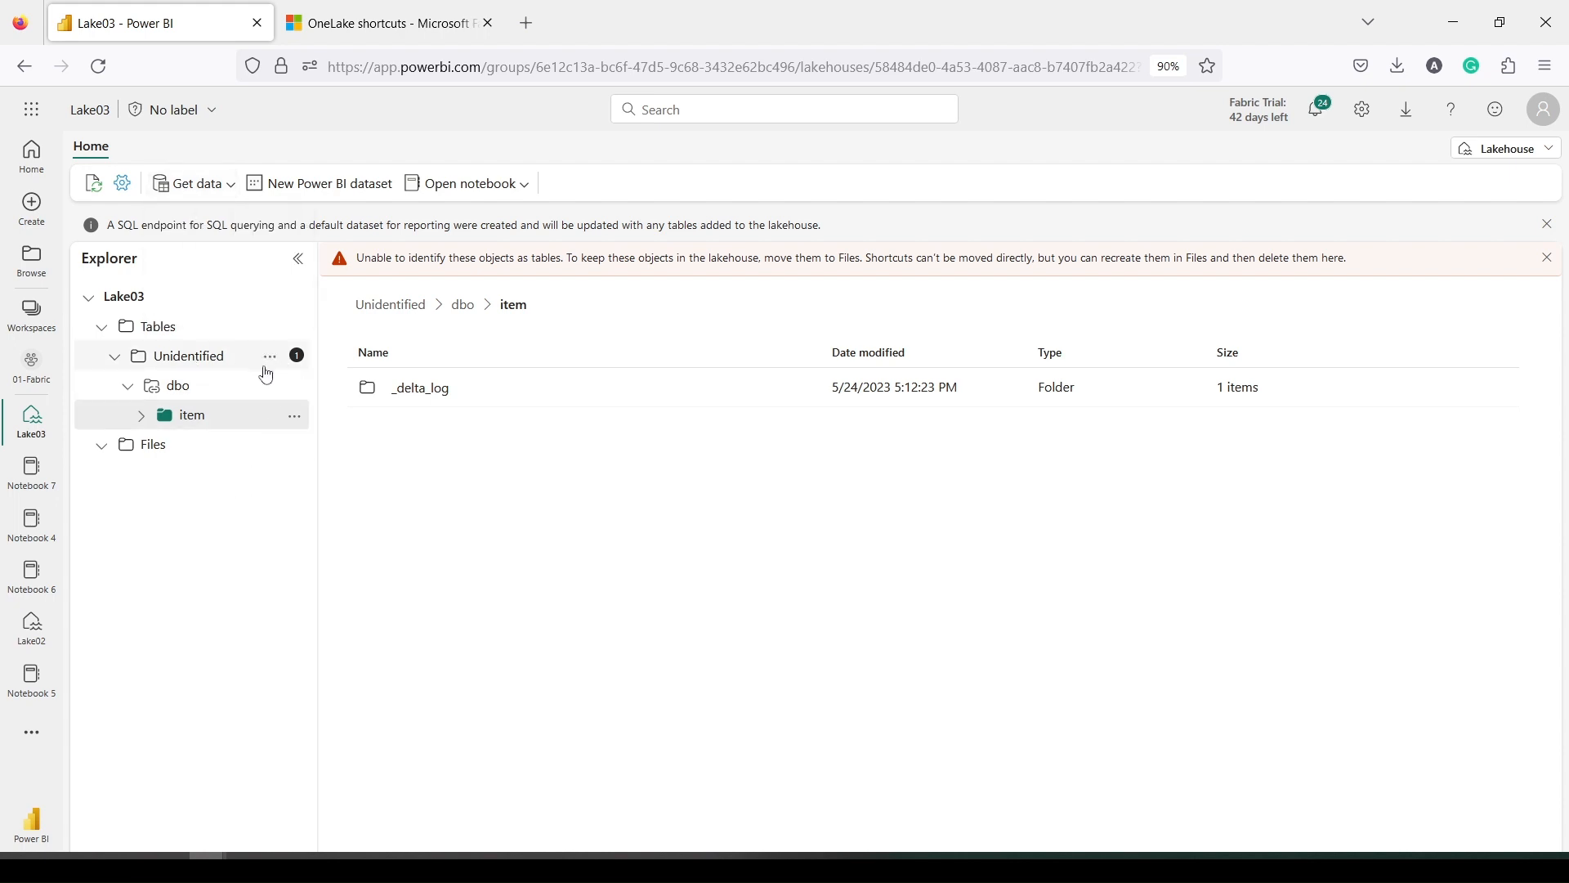
Delete the dbo shortcut and confirm the deletion
{"action": "left_click", "coordinate": [270, 358]}
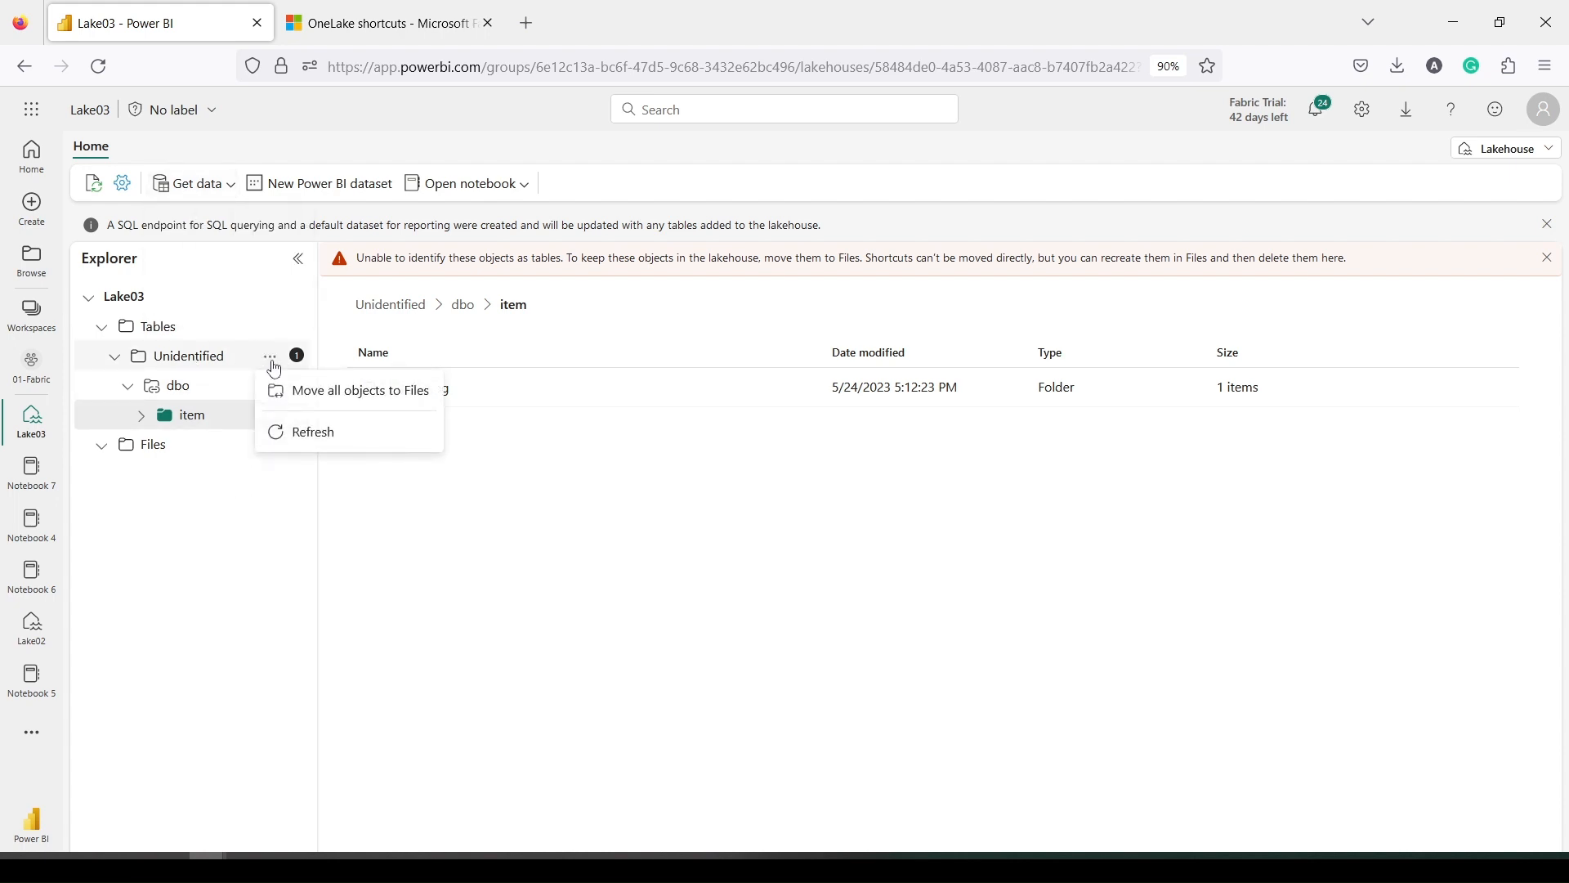
{"action": "left_click", "coordinate": [243, 469]}
{"action": "left_click", "coordinate": [298, 395]}
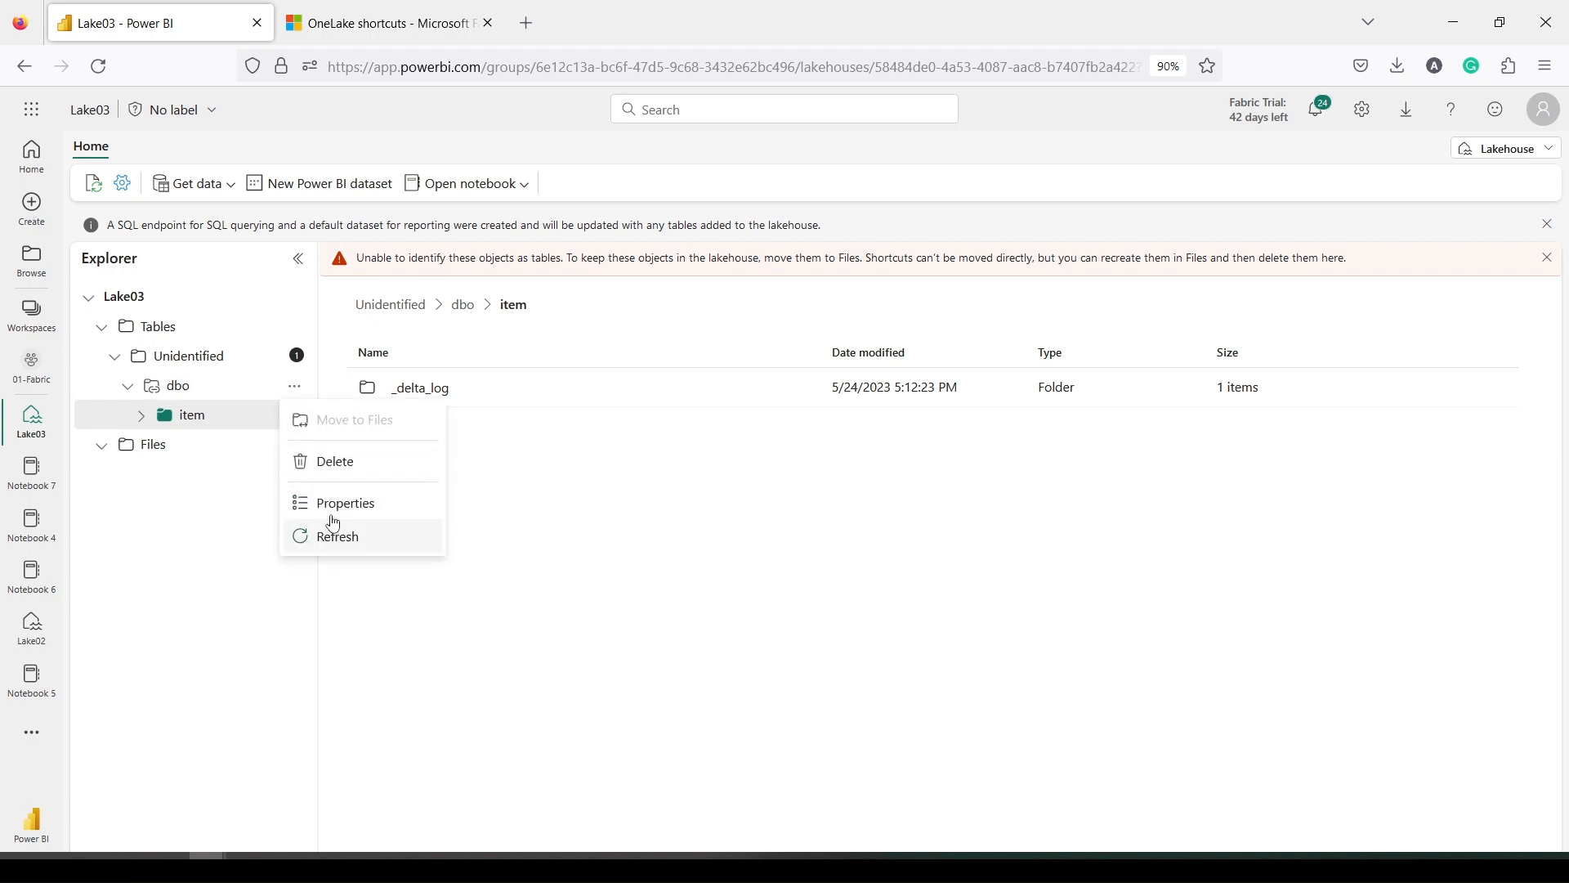
{"action": "left_click", "coordinate": [339, 464]}
{"action": "left_click", "coordinate": [834, 547]}
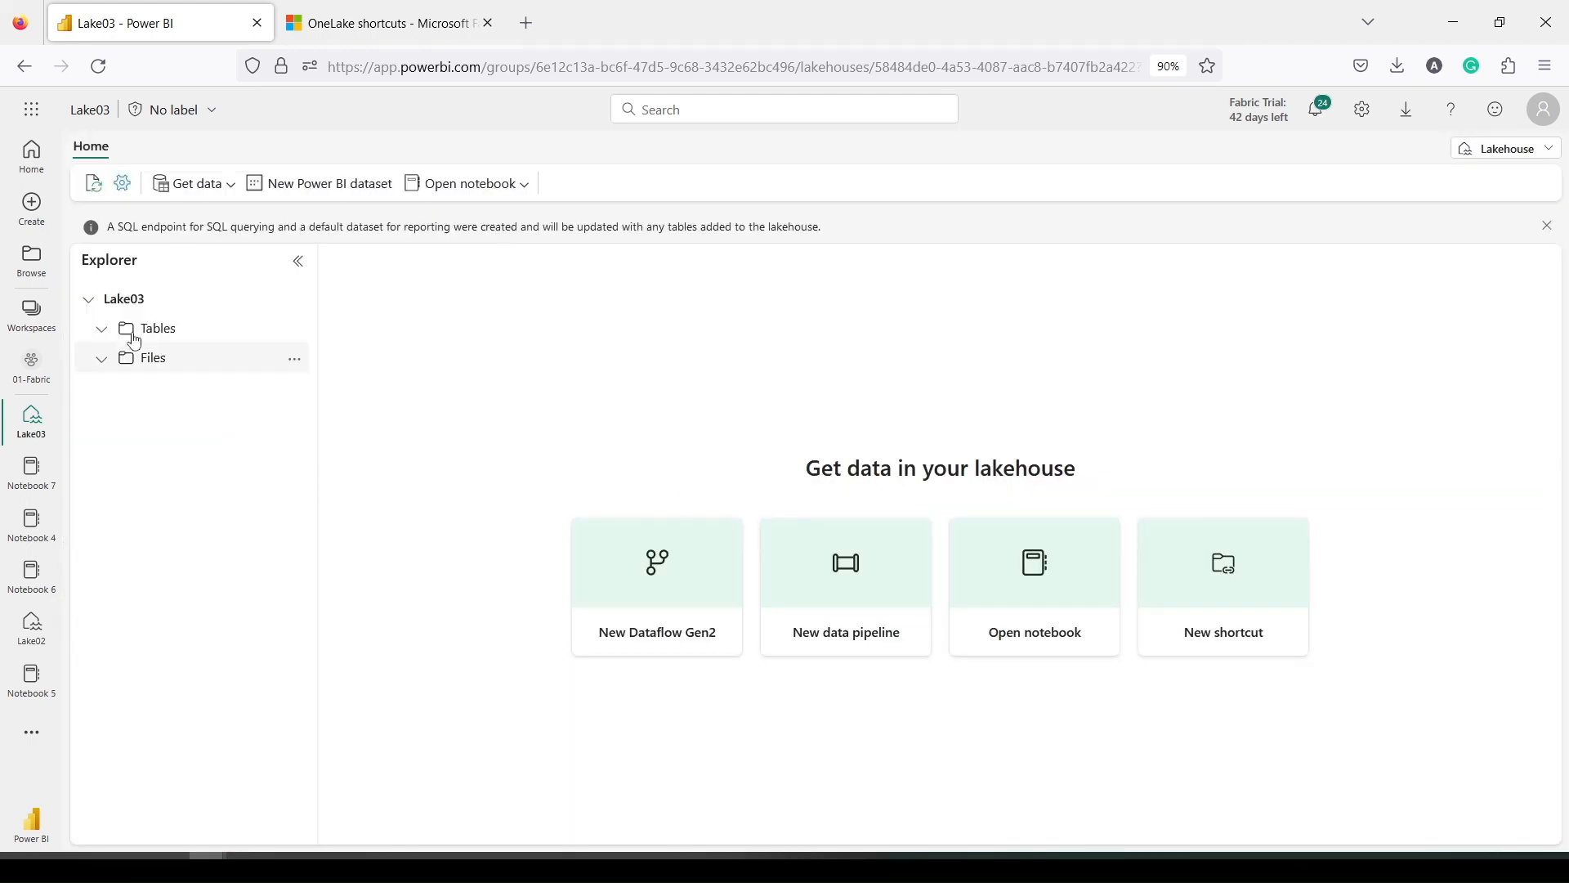
Start a new Microsoft OneLake shortcut in Lake03 with NewDB as the source
{"action": "left_click", "coordinate": [196, 183]}
{"action": "left_click", "coordinate": [203, 306]}
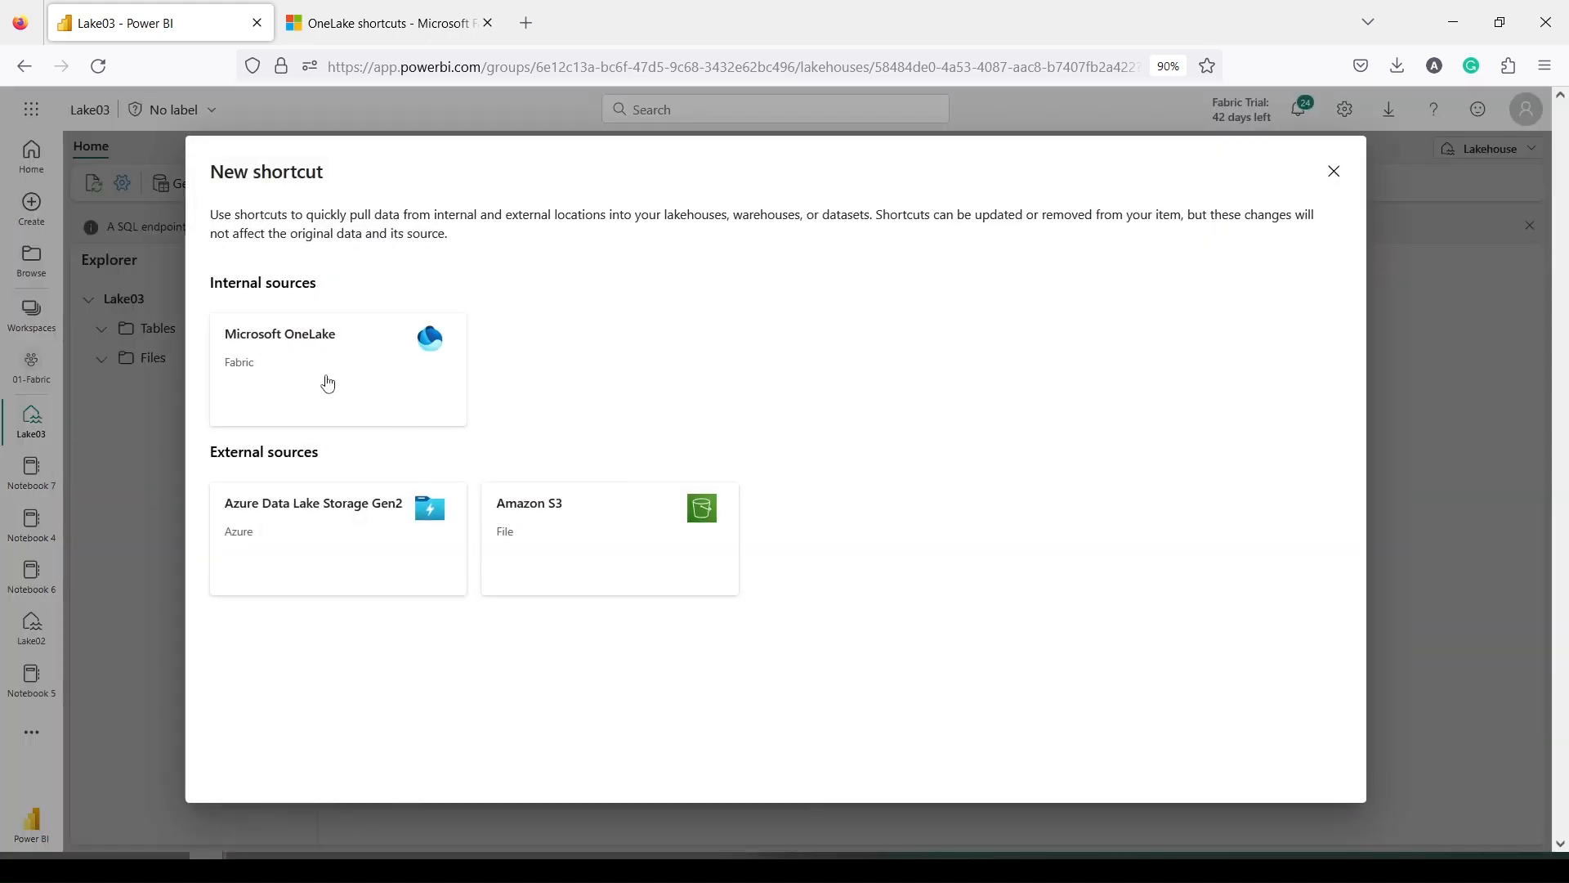
{"action": "left_click", "coordinate": [326, 378]}
{"action": "scroll", "coordinate": [442, 515], "scroll_direction": "down", "scroll_amount": 3}
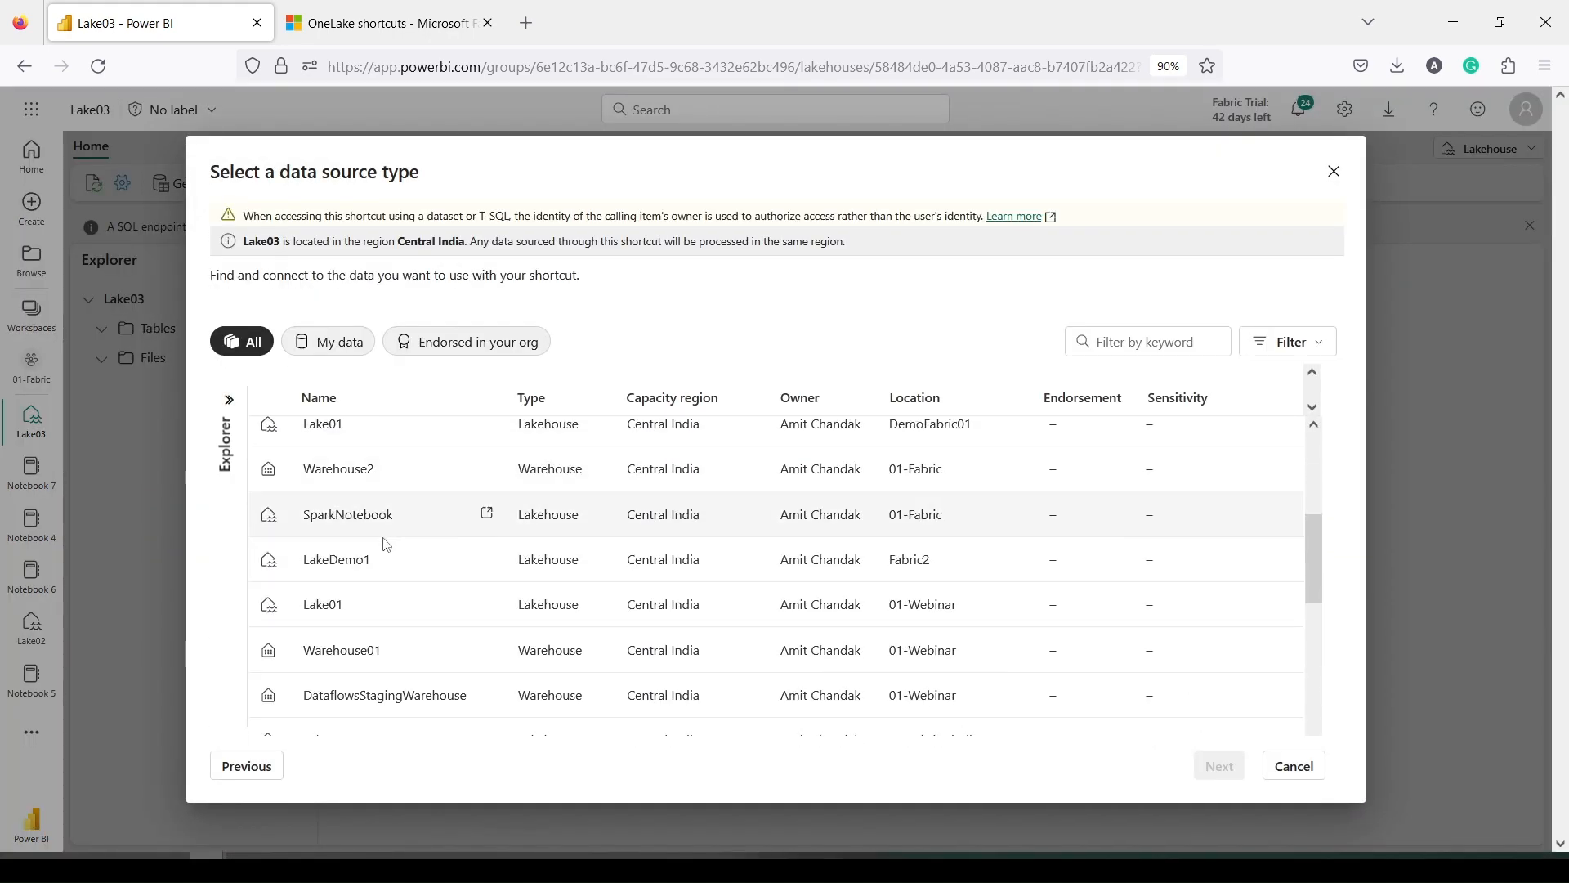
{"action": "scroll", "coordinate": [380, 523], "scroll_direction": "down", "scroll_amount": 2}
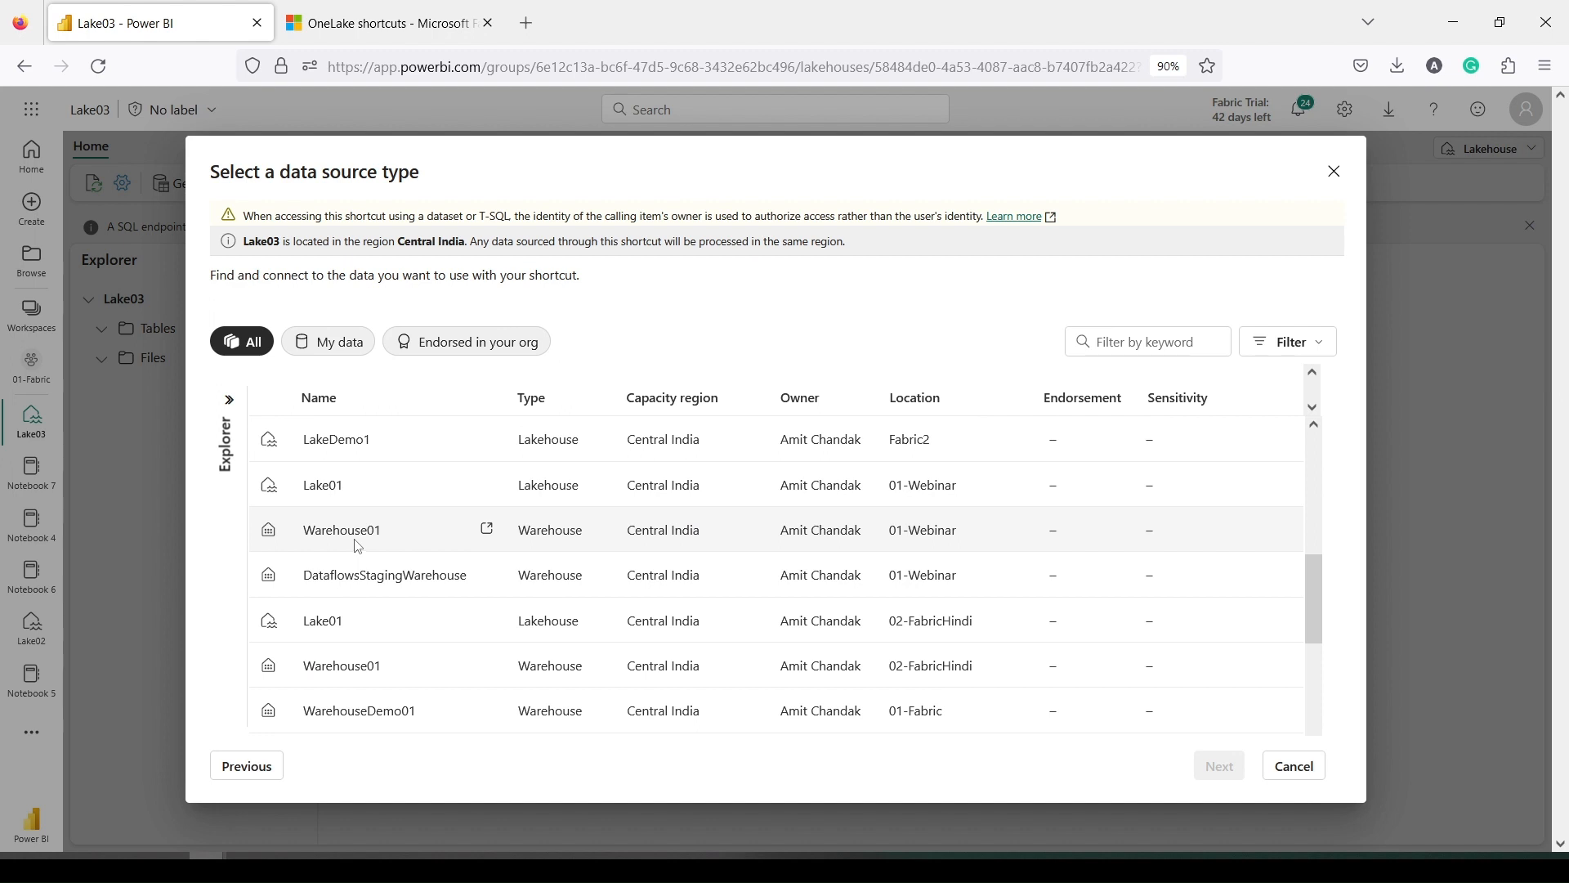
{"action": "scroll", "coordinate": [358, 546], "scroll_direction": "down", "scroll_amount": 2}
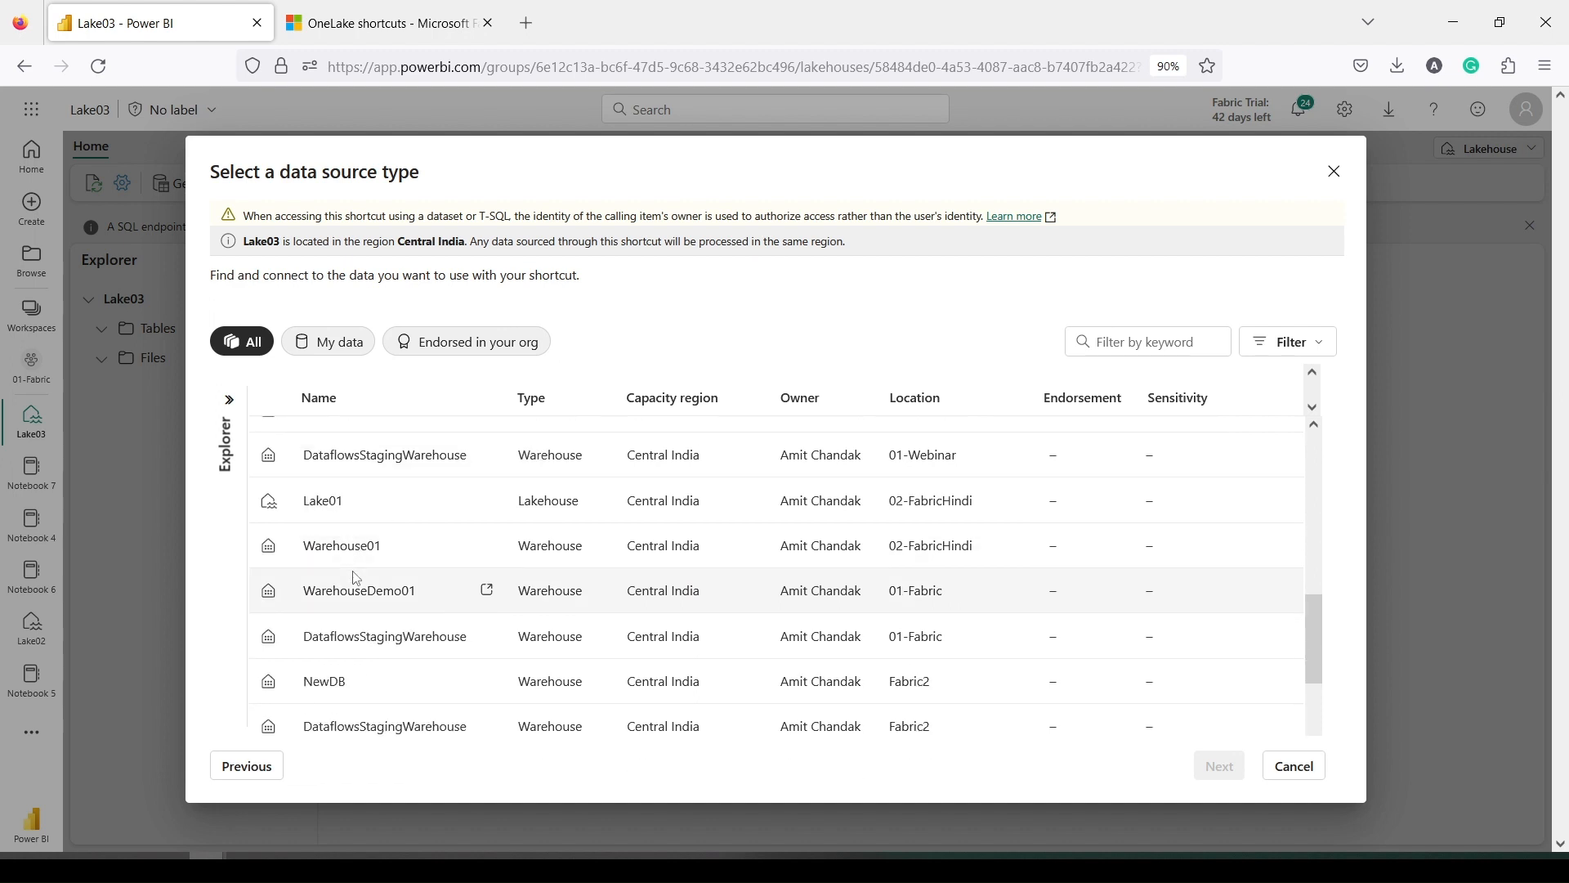
{"action": "scroll", "coordinate": [357, 577], "scroll_direction": "down", "scroll_amount": 2}
{"action": "left_click", "coordinate": [323, 562]}
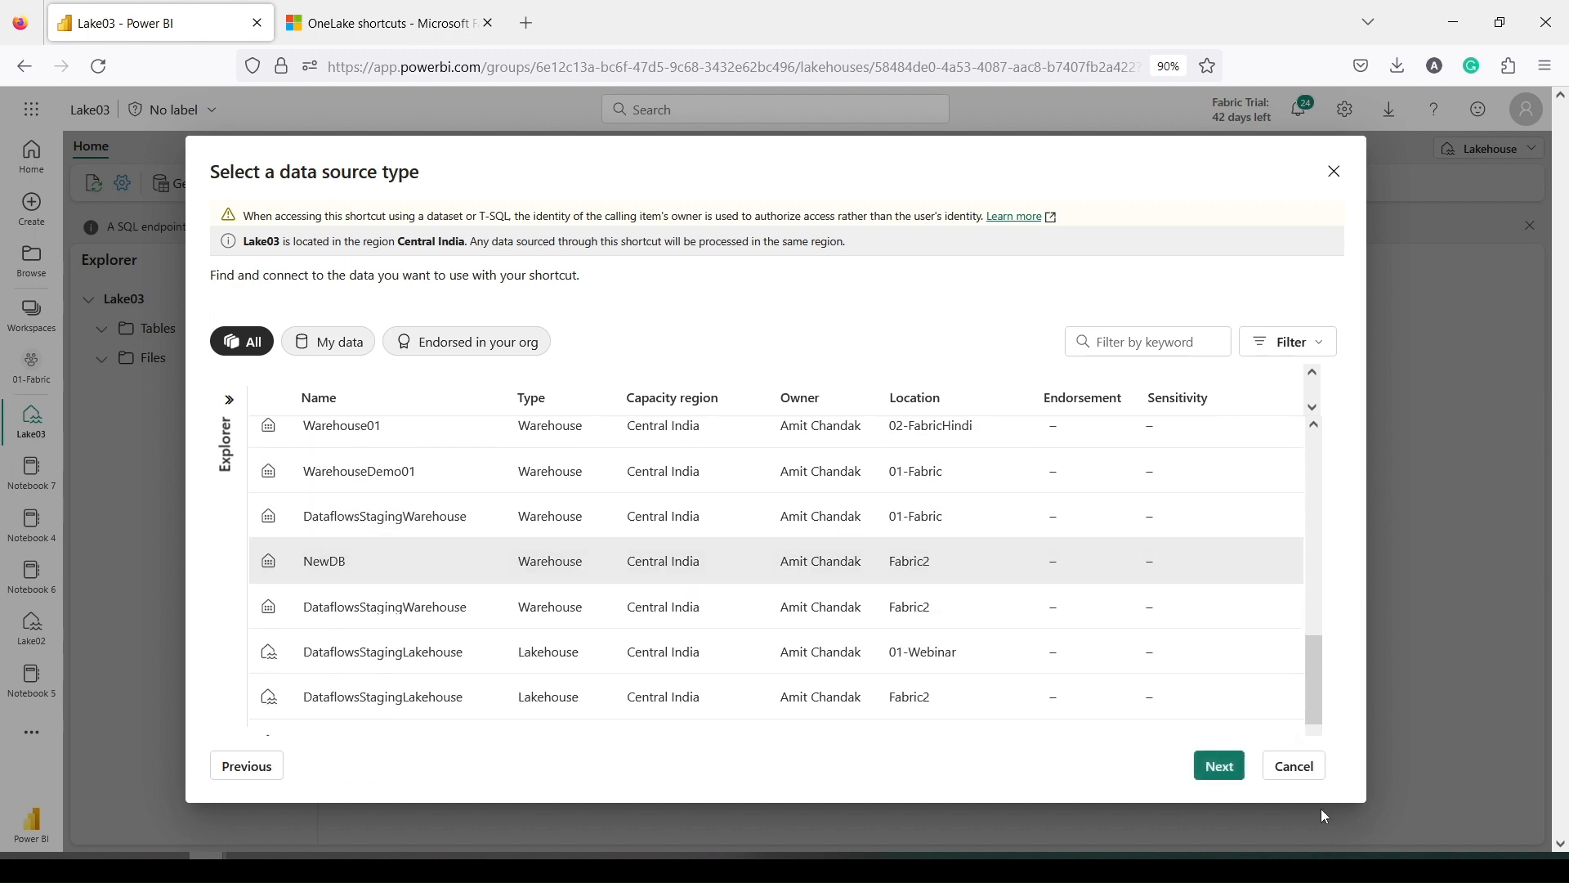
{"action": "left_click", "coordinate": [1211, 767]}
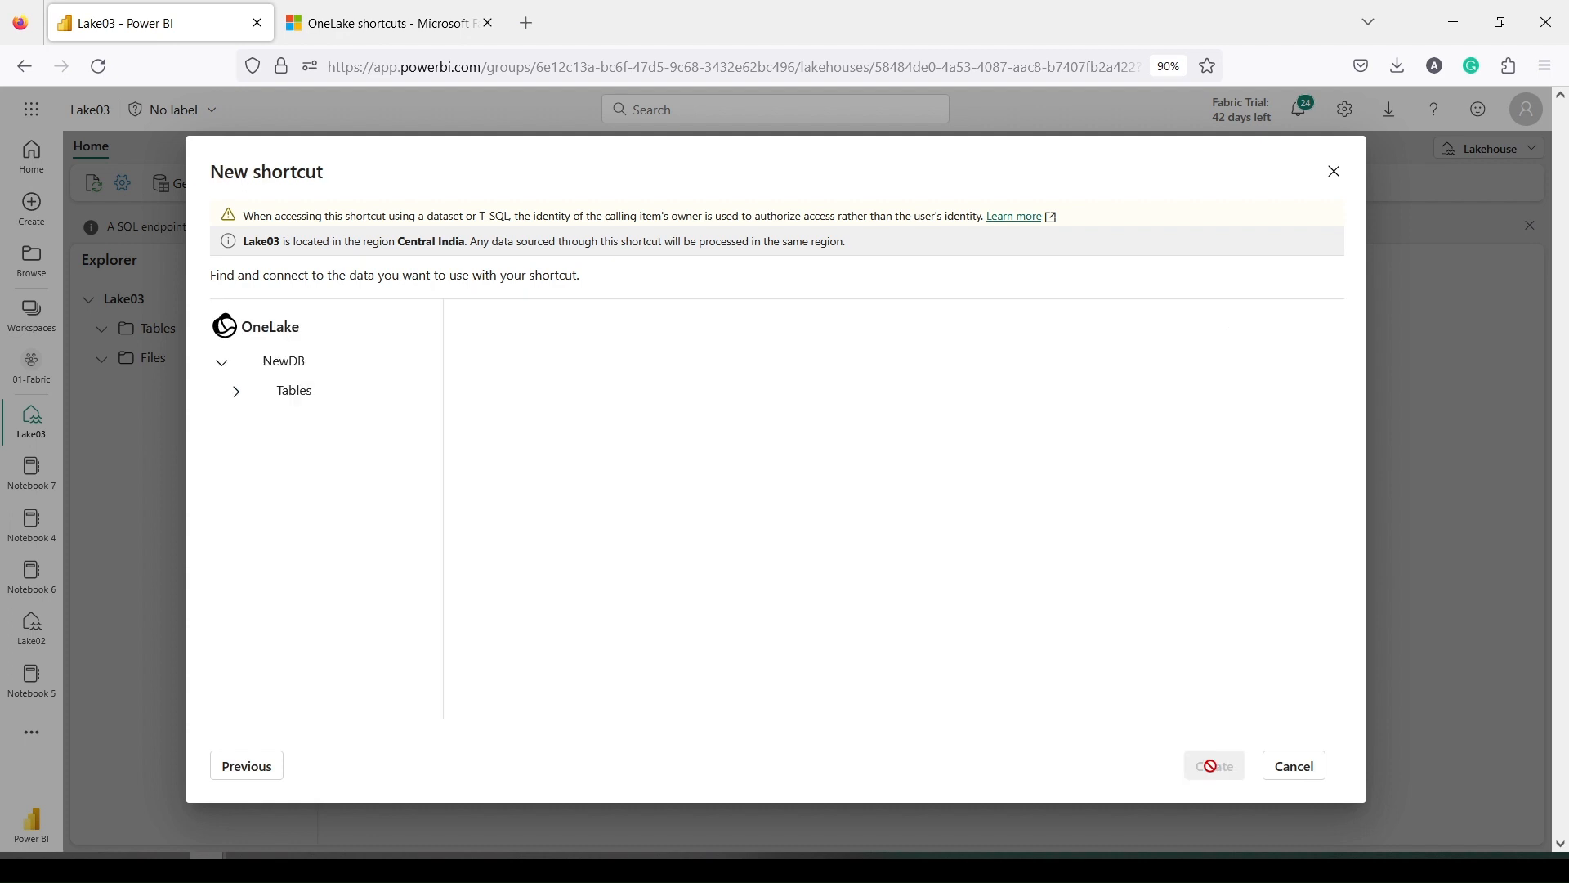
Select the item table under NewDB's Tables > dbo and create the shortcut
{"action": "left_click", "coordinate": [235, 392]}
{"action": "left_click", "coordinate": [250, 424]}
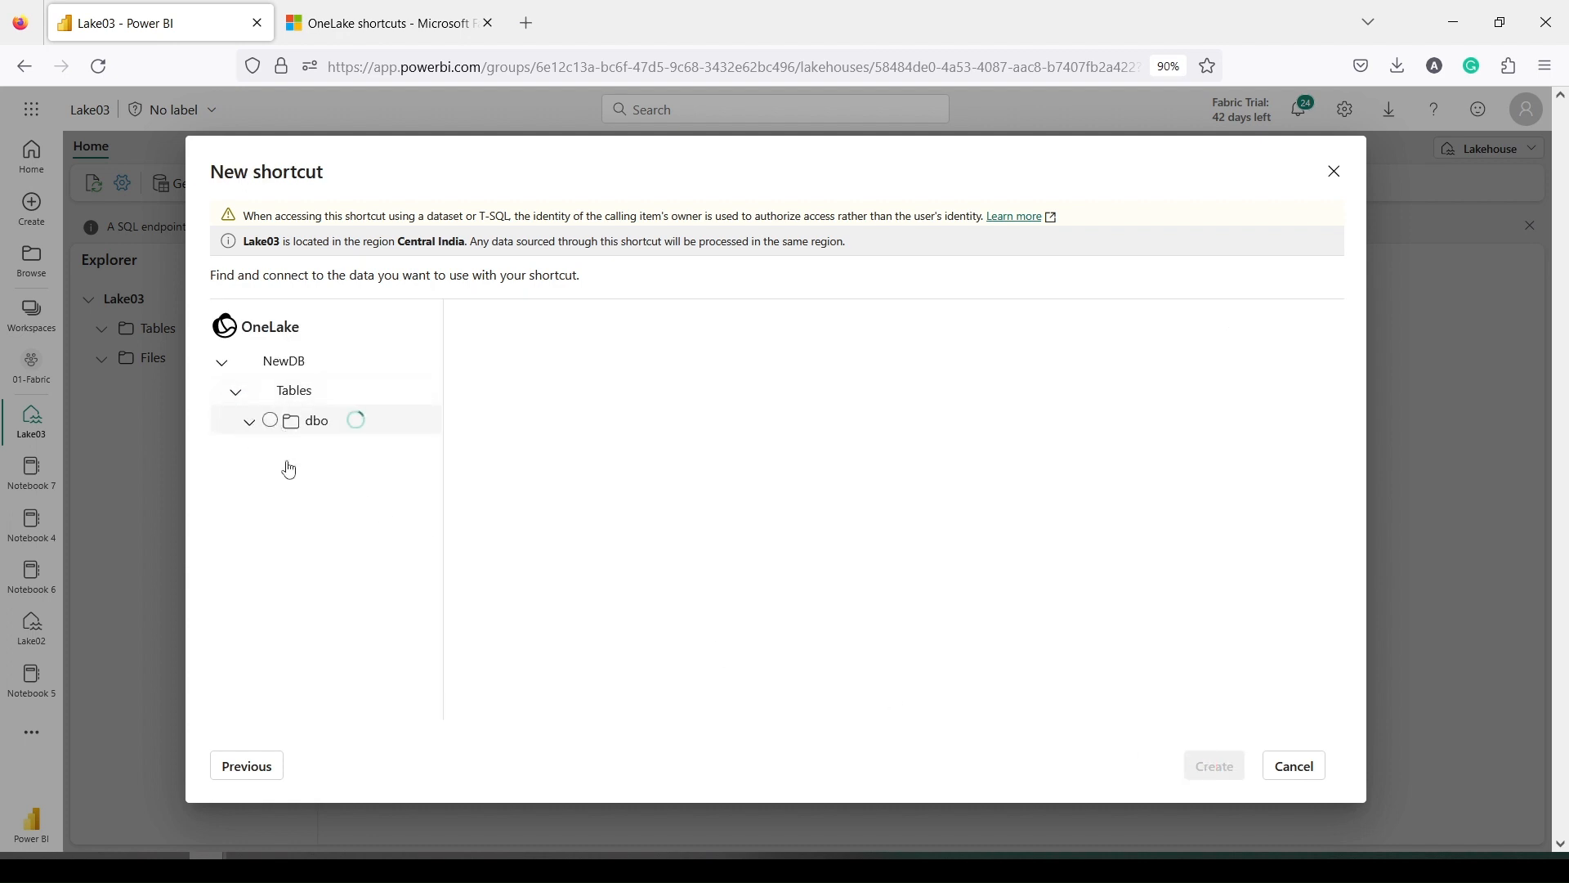
{"action": "left_click", "coordinate": [326, 451]}
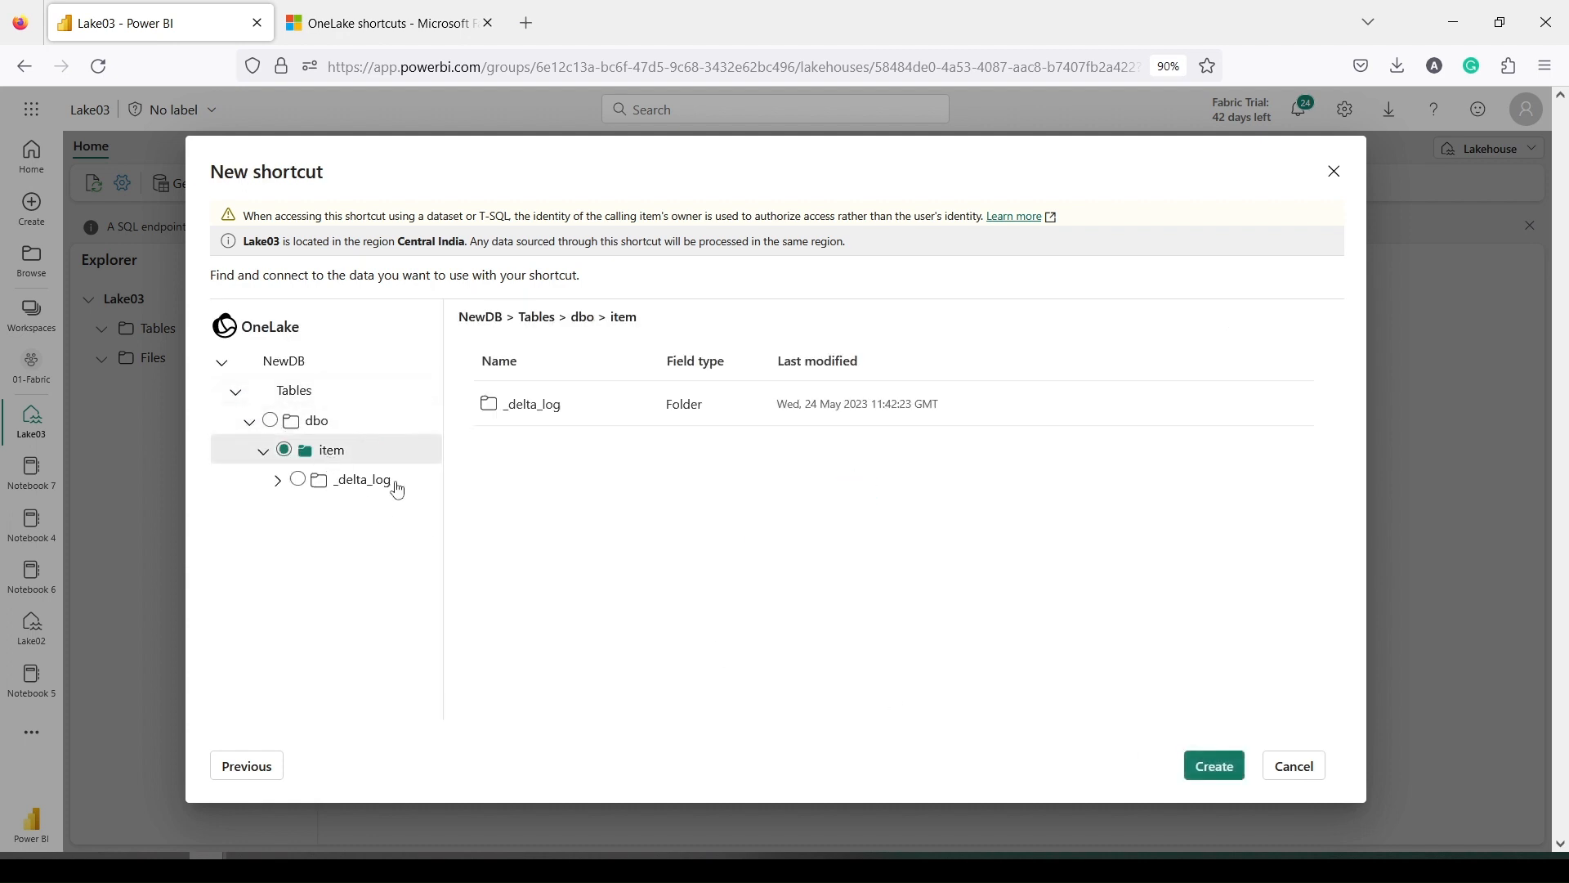
{"action": "left_click", "coordinate": [1230, 778]}
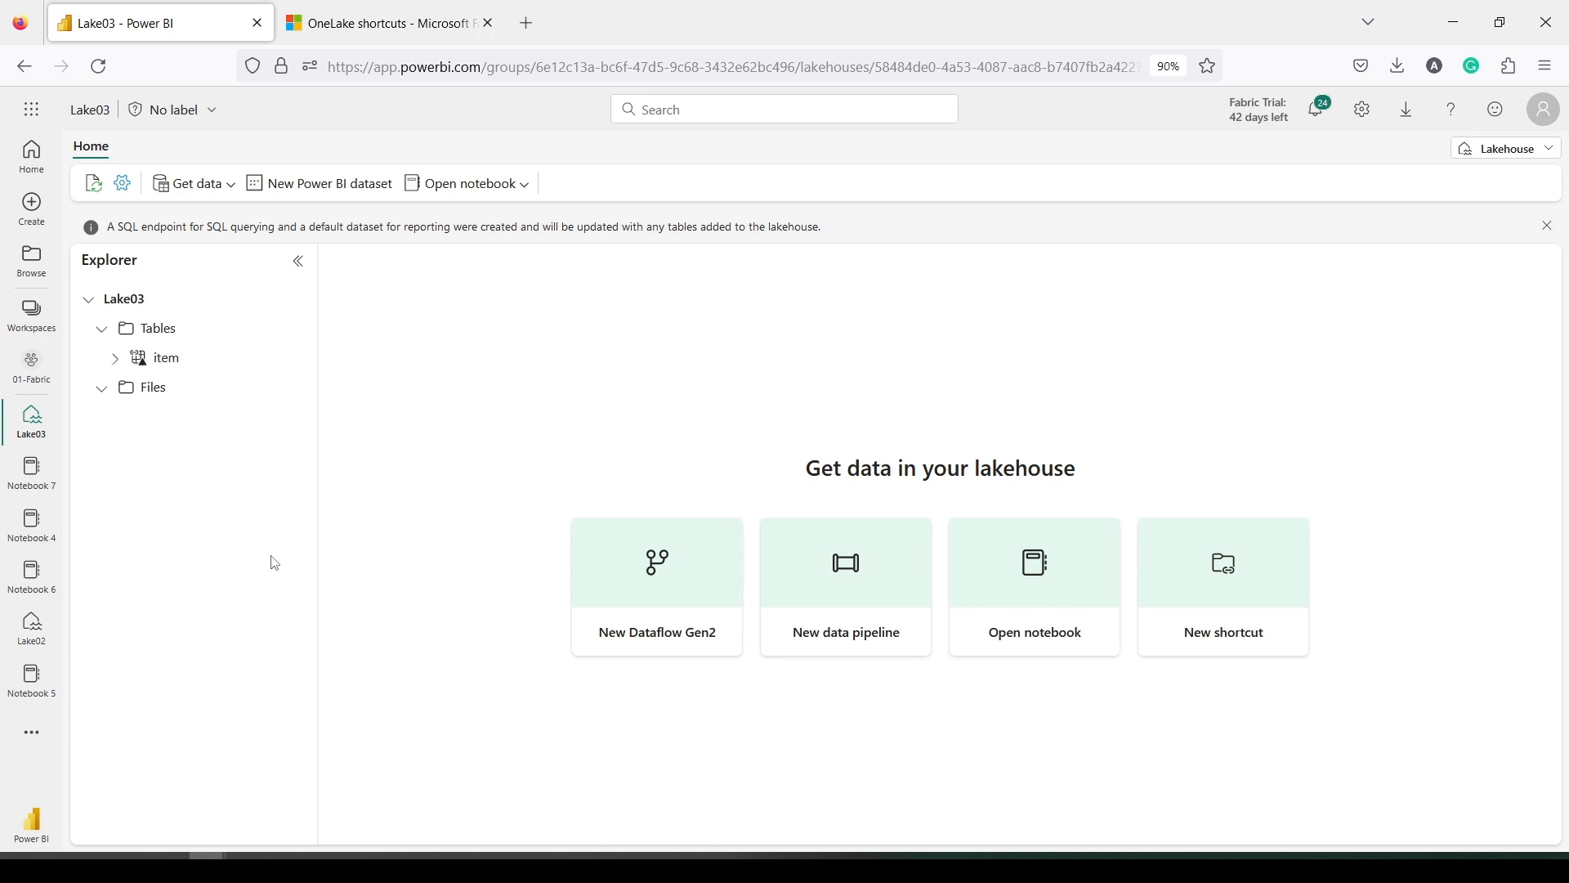
Preview the item table and expand it to show its id and name columns
{"action": "left_click", "coordinate": [192, 372]}
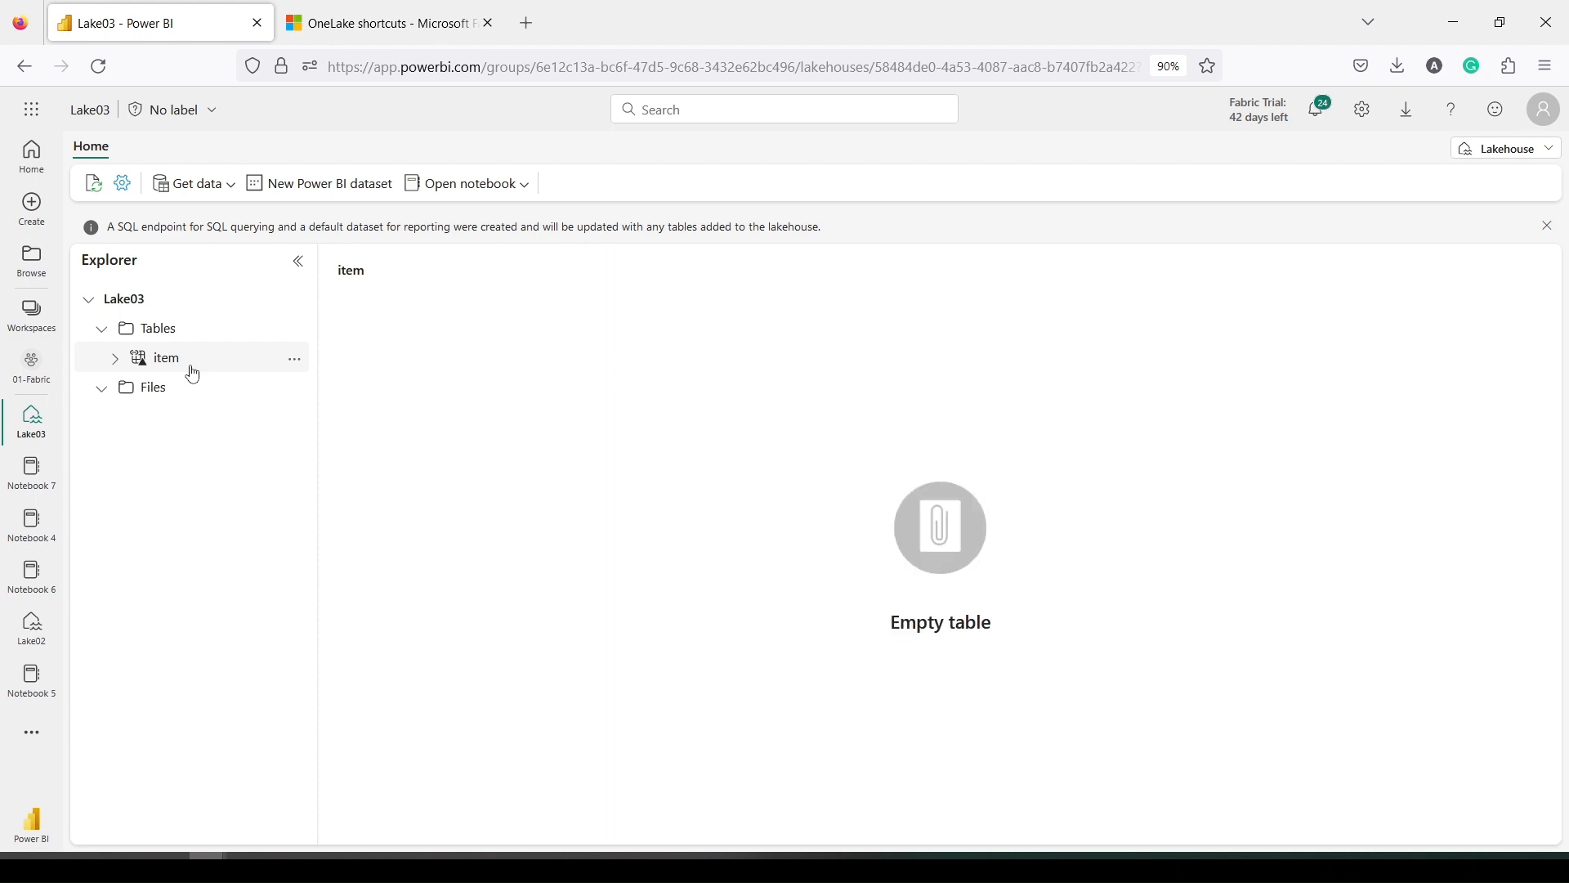
{"action": "left_click", "coordinate": [115, 359]}
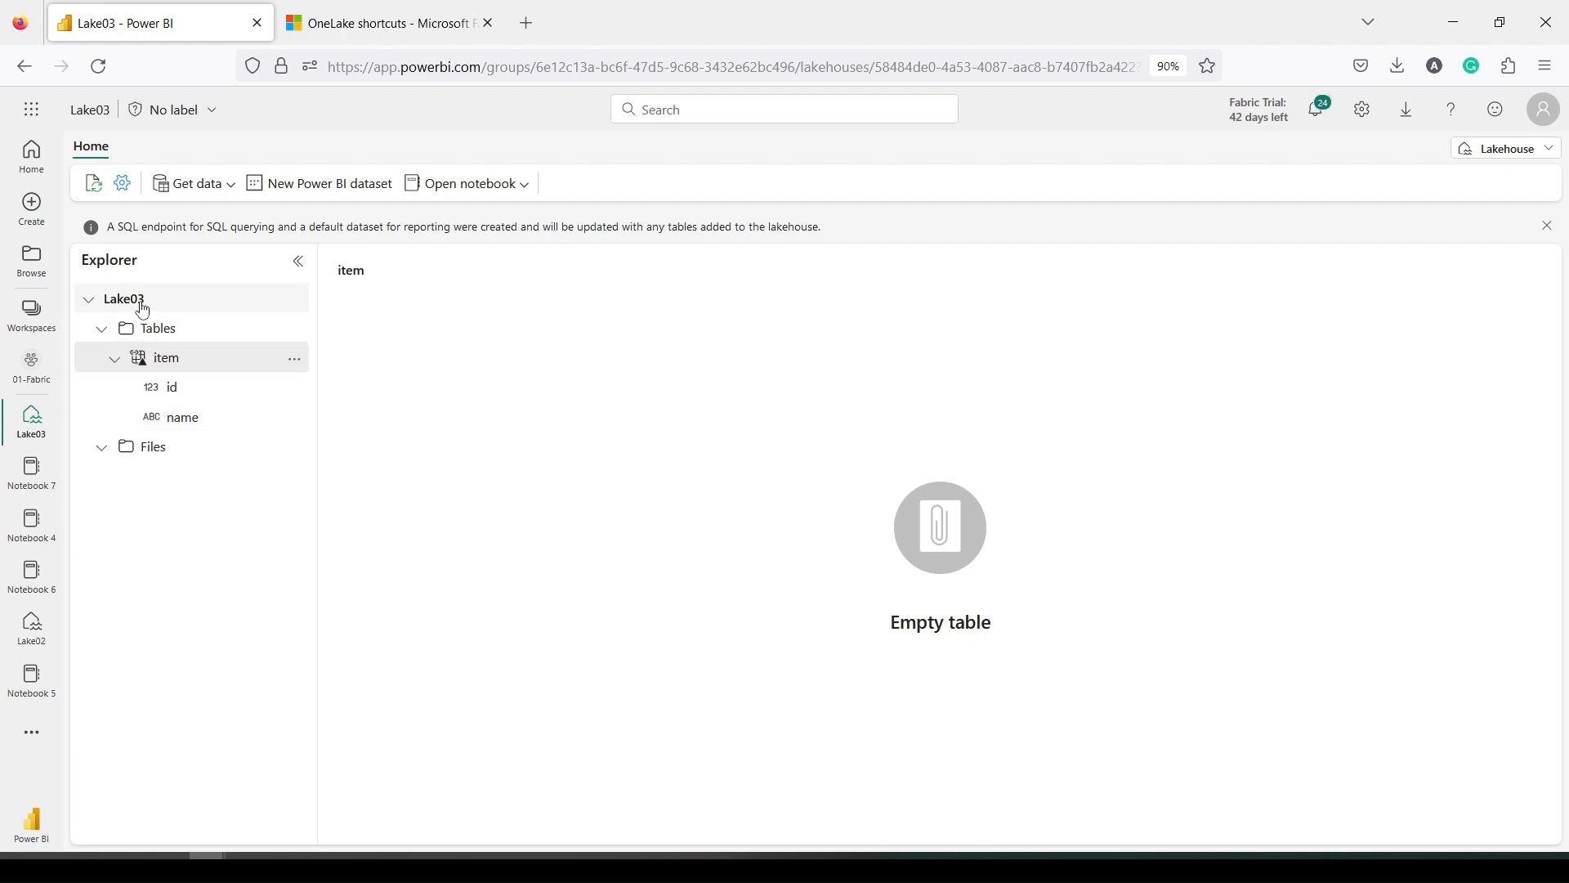
{"action": "left_click", "coordinate": [210, 186]}
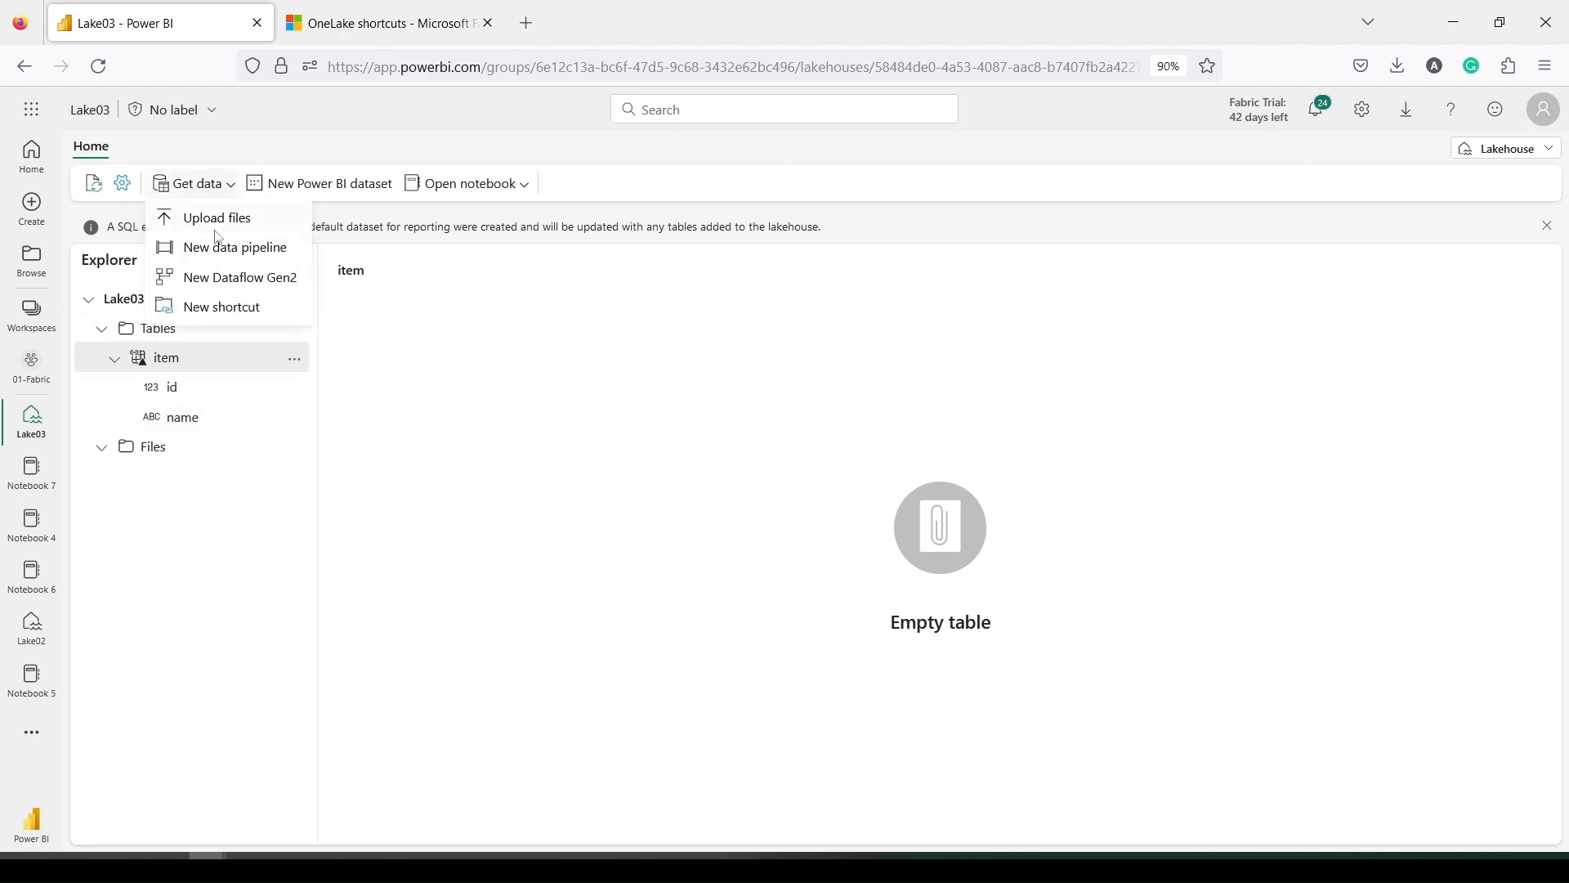
Start another Microsoft OneLake shortcut with Warehouse2 as the source
{"action": "left_click", "coordinate": [216, 314]}
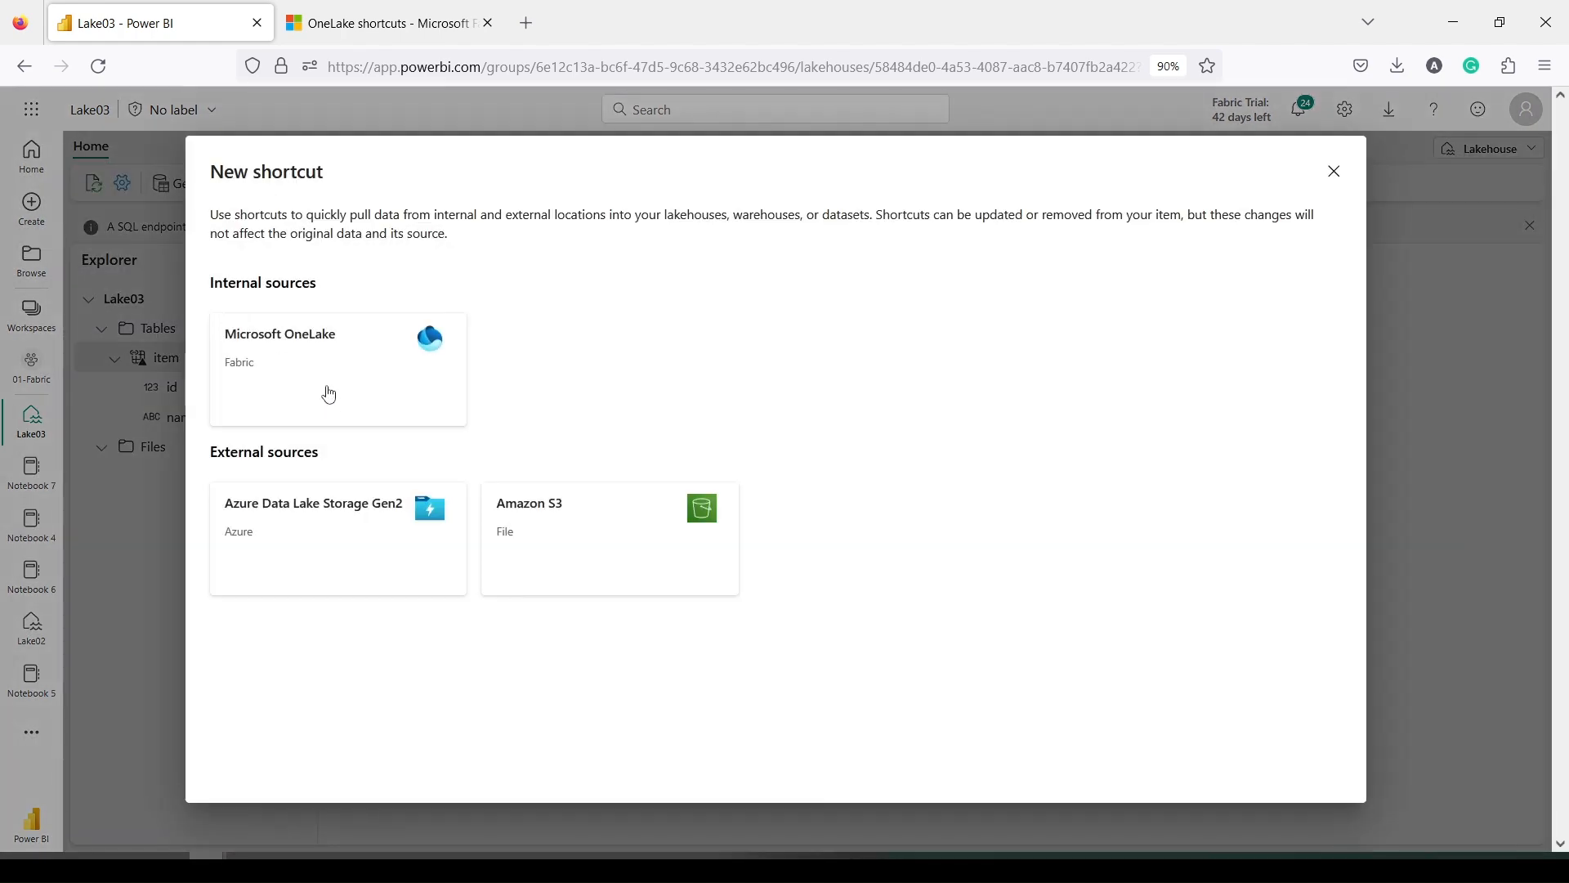
{"action": "left_click", "coordinate": [327, 392]}
{"action": "scroll", "coordinate": [486, 507], "scroll_direction": "down", "scroll_amount": 2}
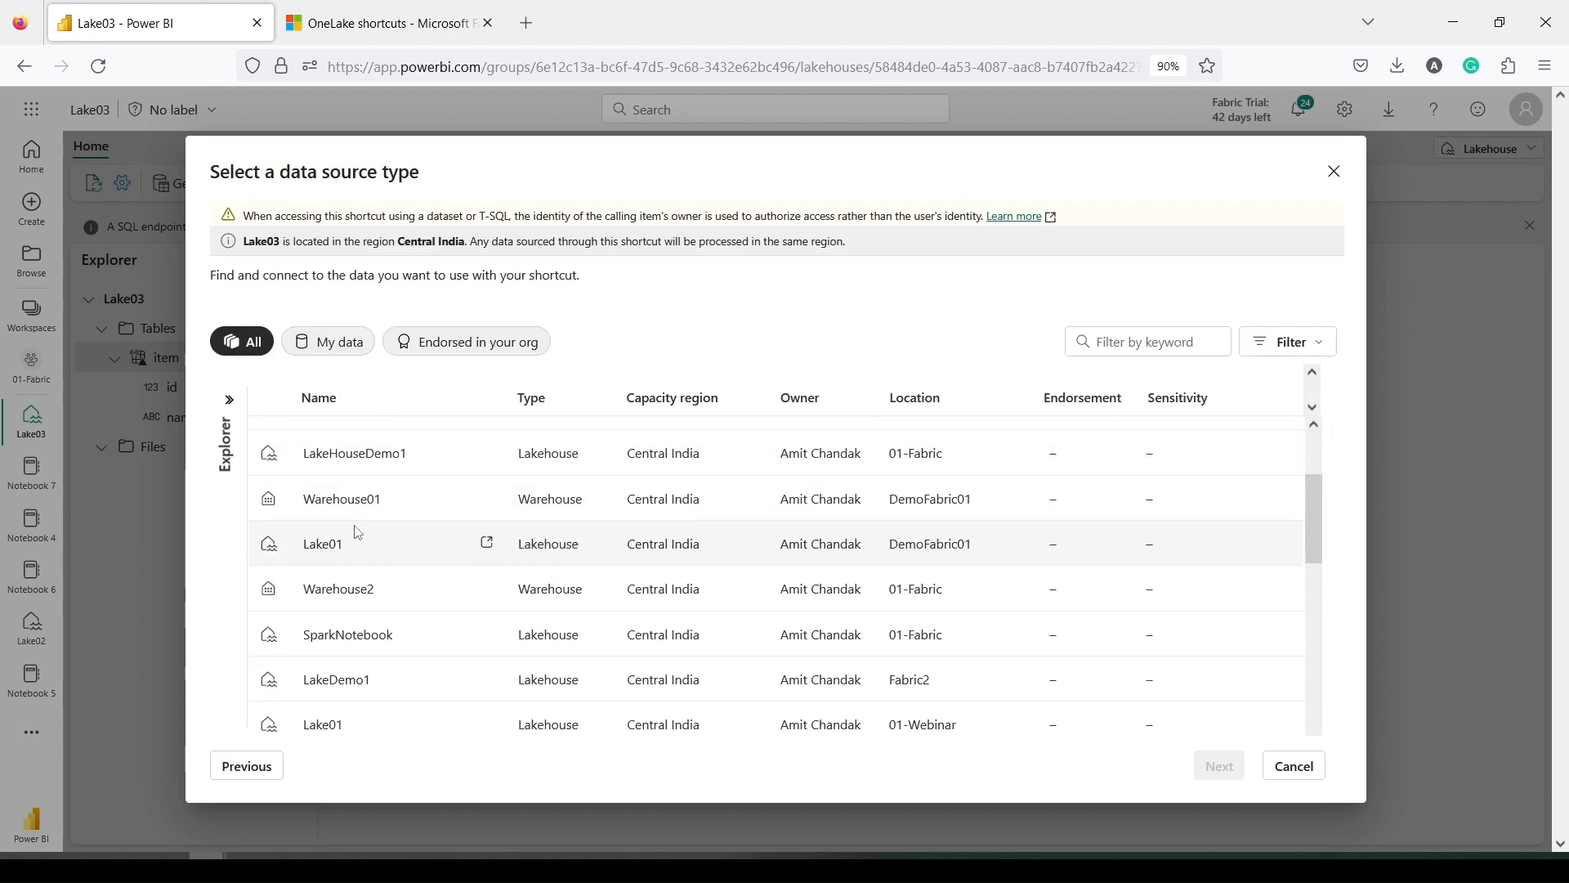
{"action": "scroll", "coordinate": [358, 532], "scroll_direction": "down", "scroll_amount": 3}
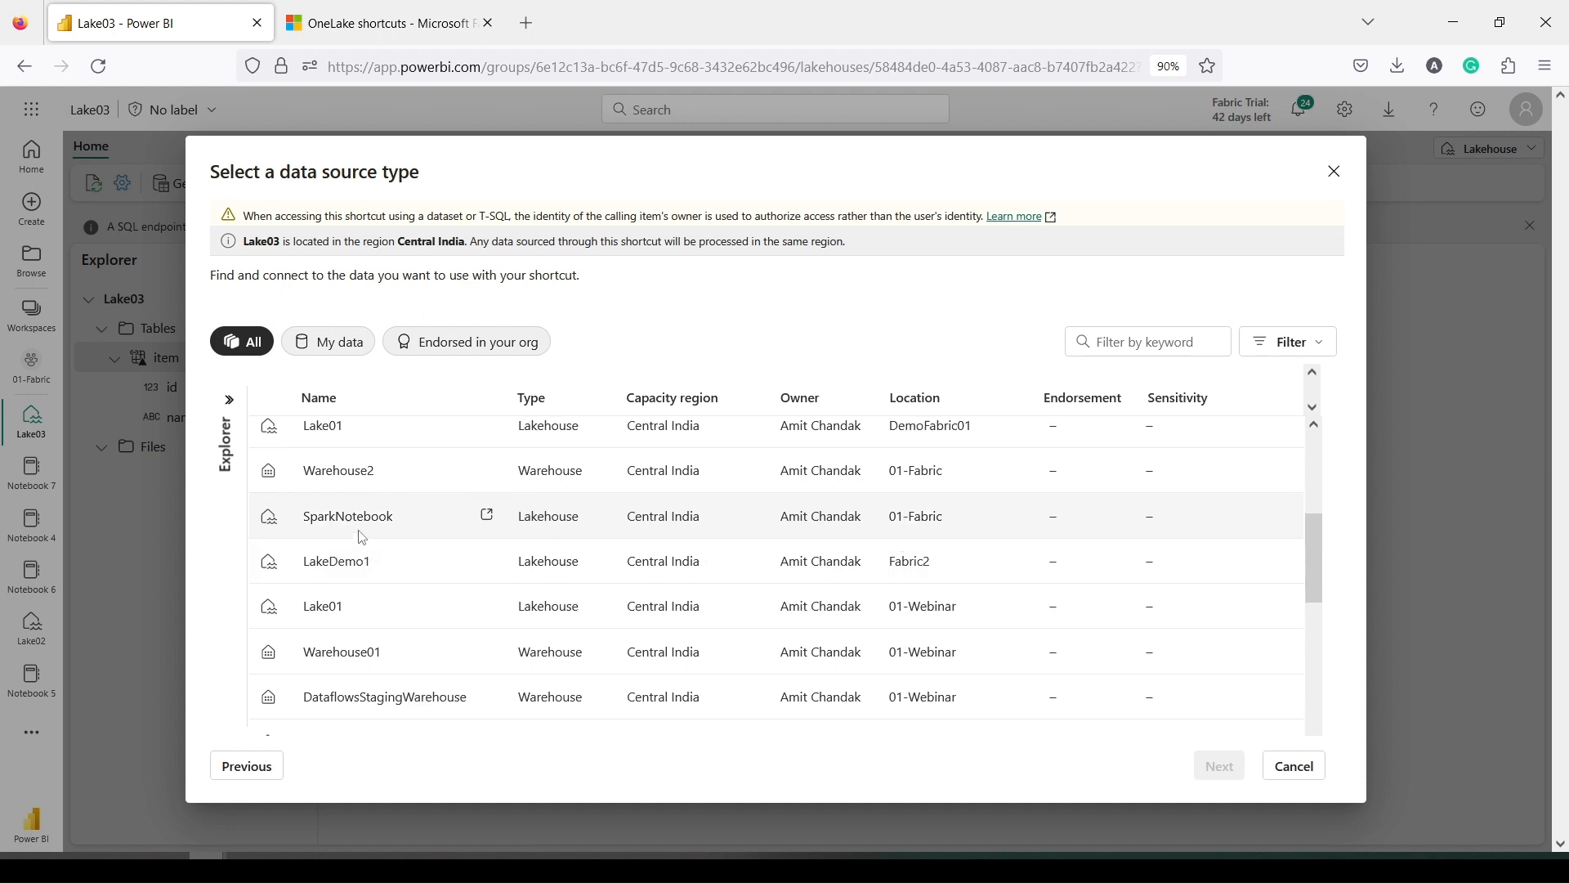
{"action": "scroll", "coordinate": [363, 536], "scroll_direction": "up", "scroll_amount": 5}
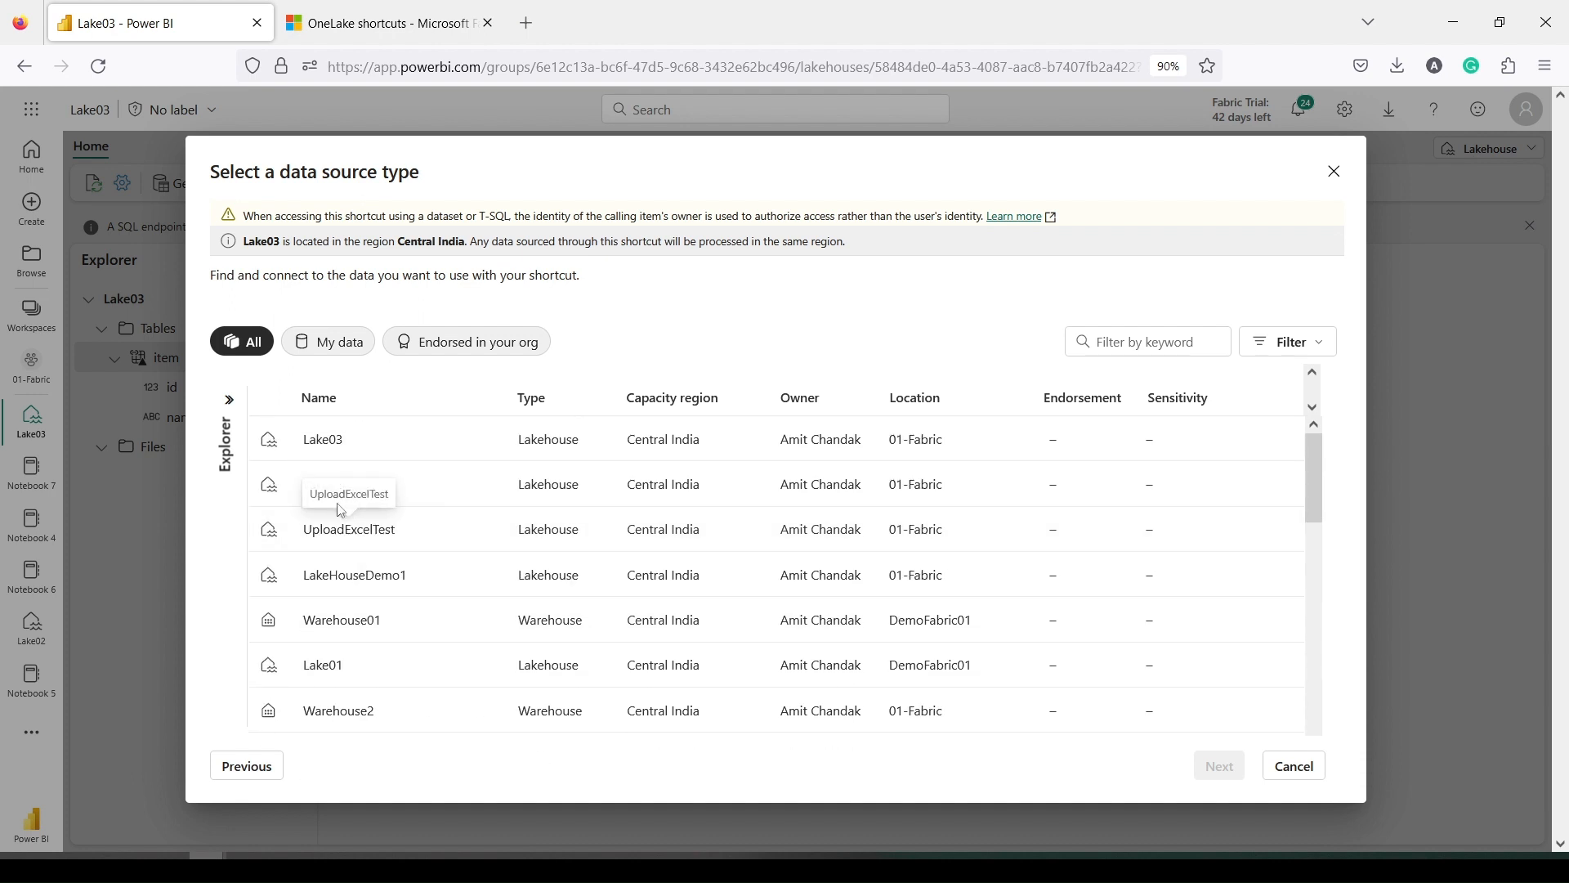
{"action": "scroll", "coordinate": [342, 510], "scroll_direction": "down", "scroll_amount": 3}
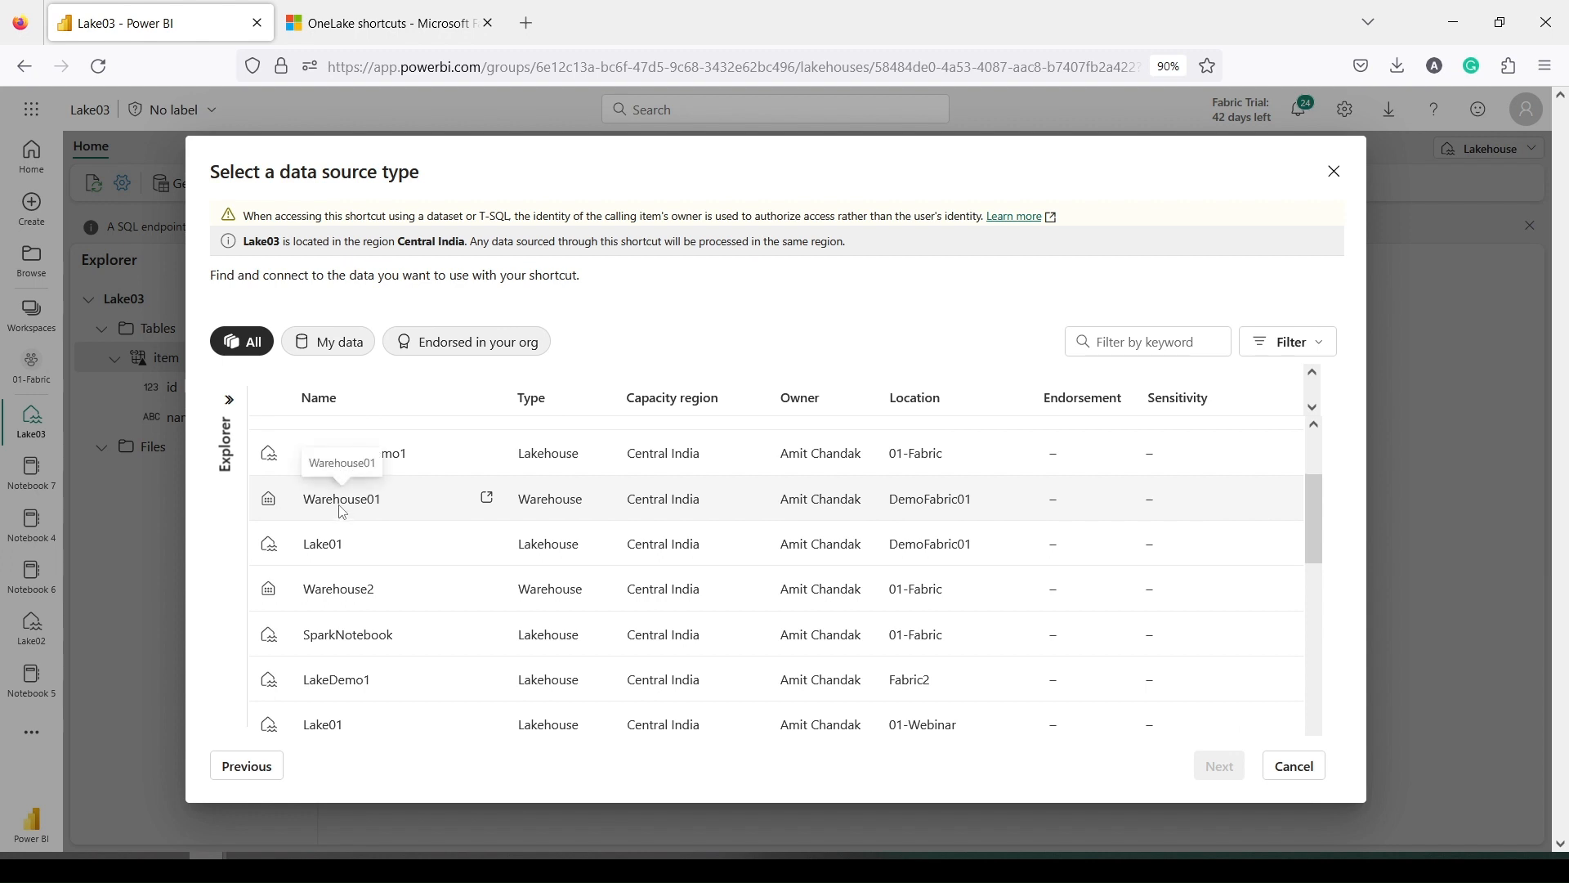
{"action": "scroll", "coordinate": [343, 512], "scroll_direction": "down", "scroll_amount": 1}
{"action": "left_click", "coordinate": [350, 565]}
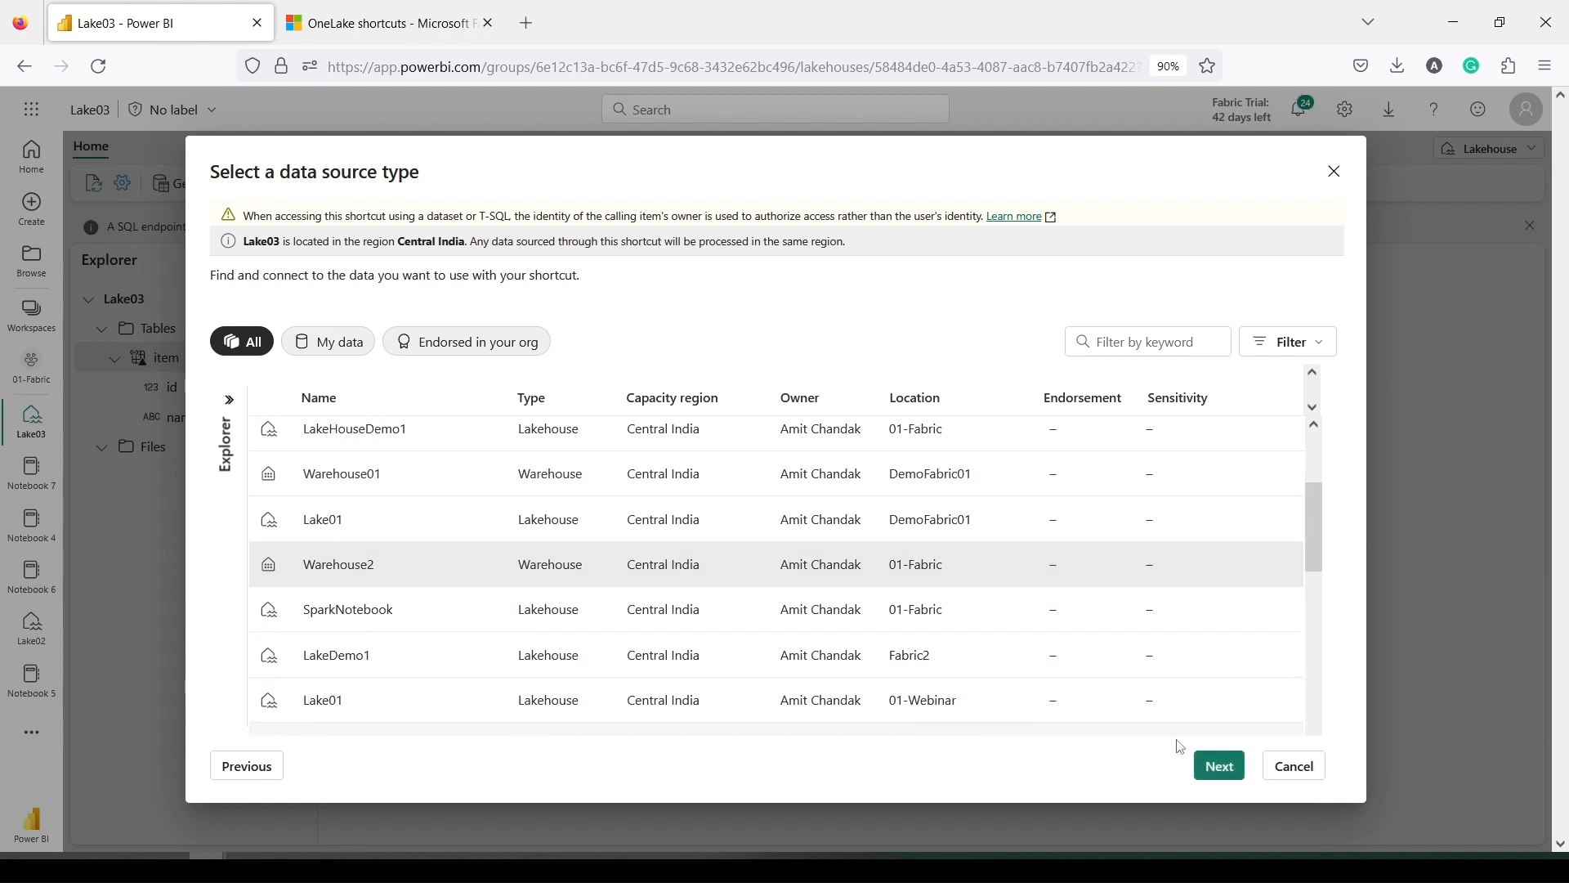
{"action": "left_click", "coordinate": [1222, 767]}
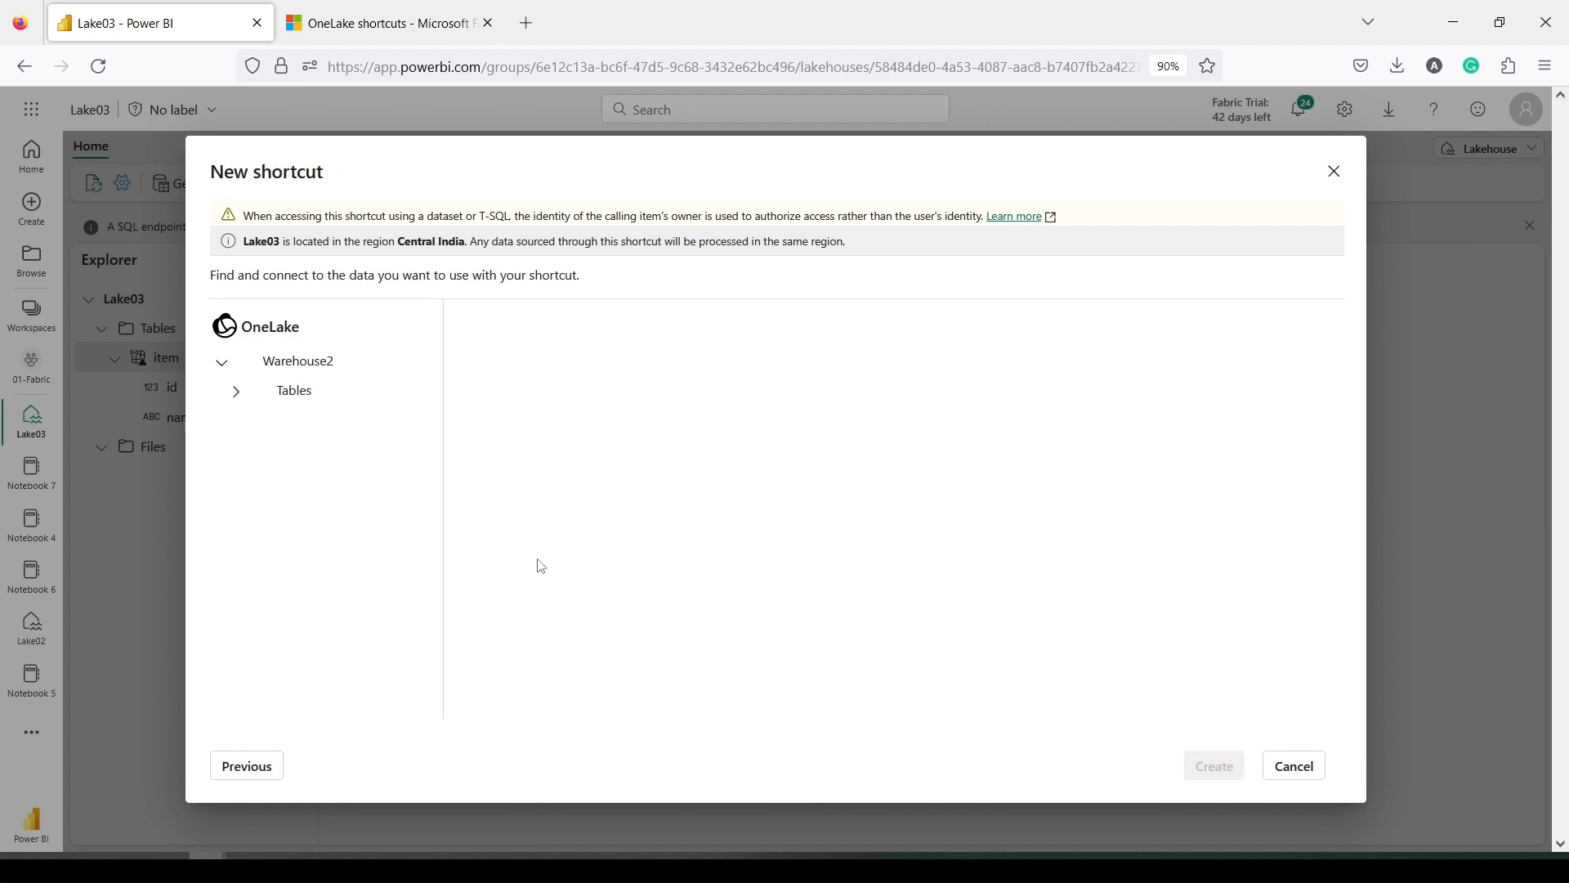
Select the Customer table under Warehouse2's Tables > dbo and create the shortcut
{"action": "left_click", "coordinate": [296, 399]}
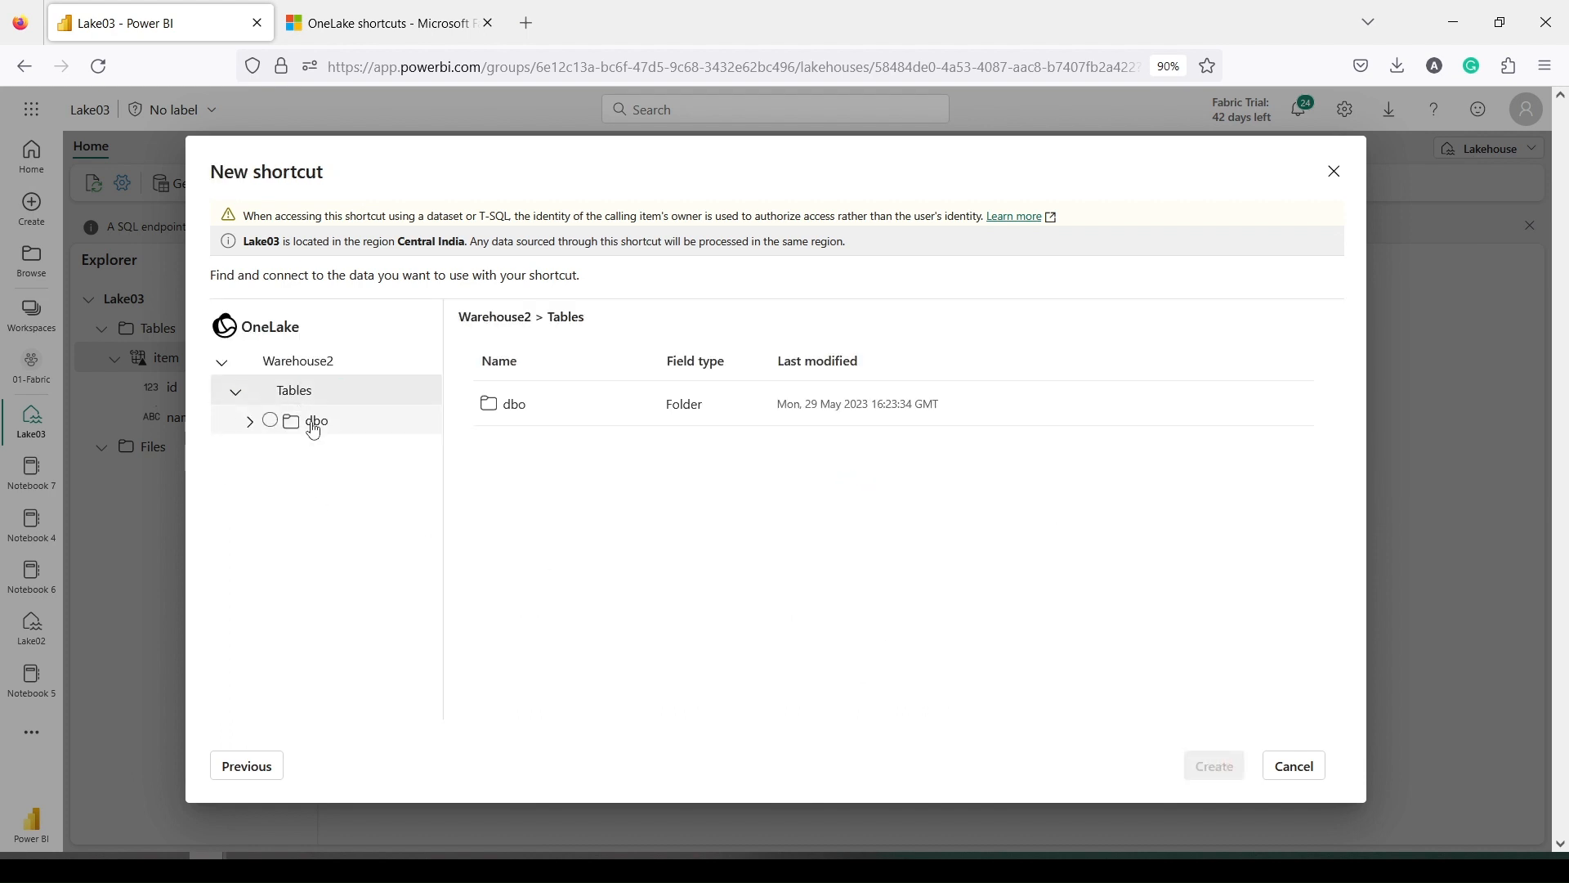
{"action": "left_click", "coordinate": [250, 423]}
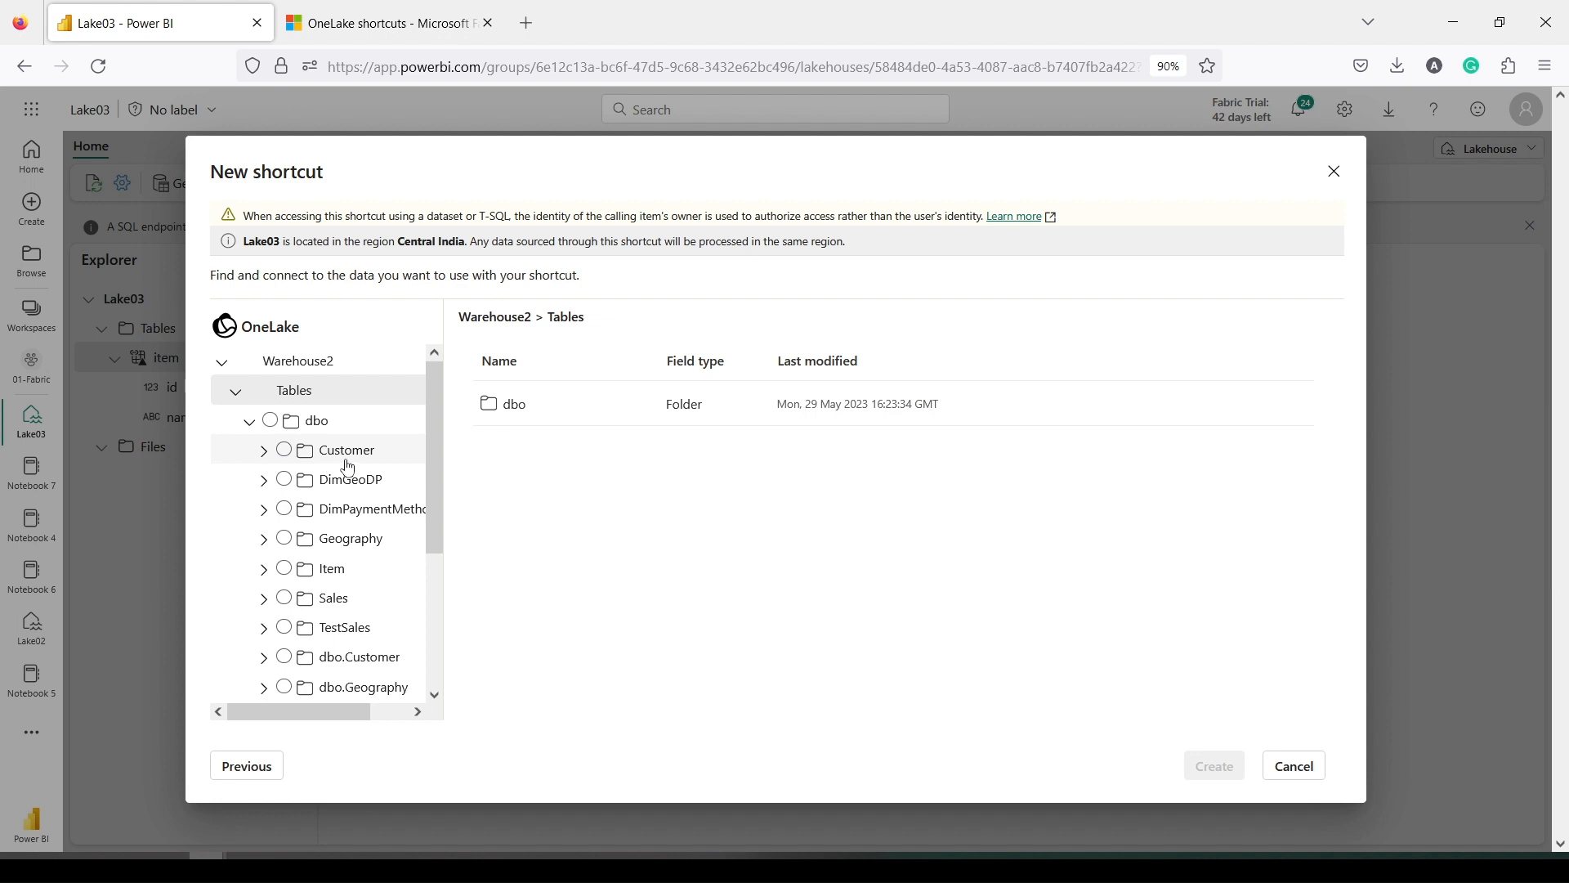
{"action": "left_click", "coordinate": [349, 462]}
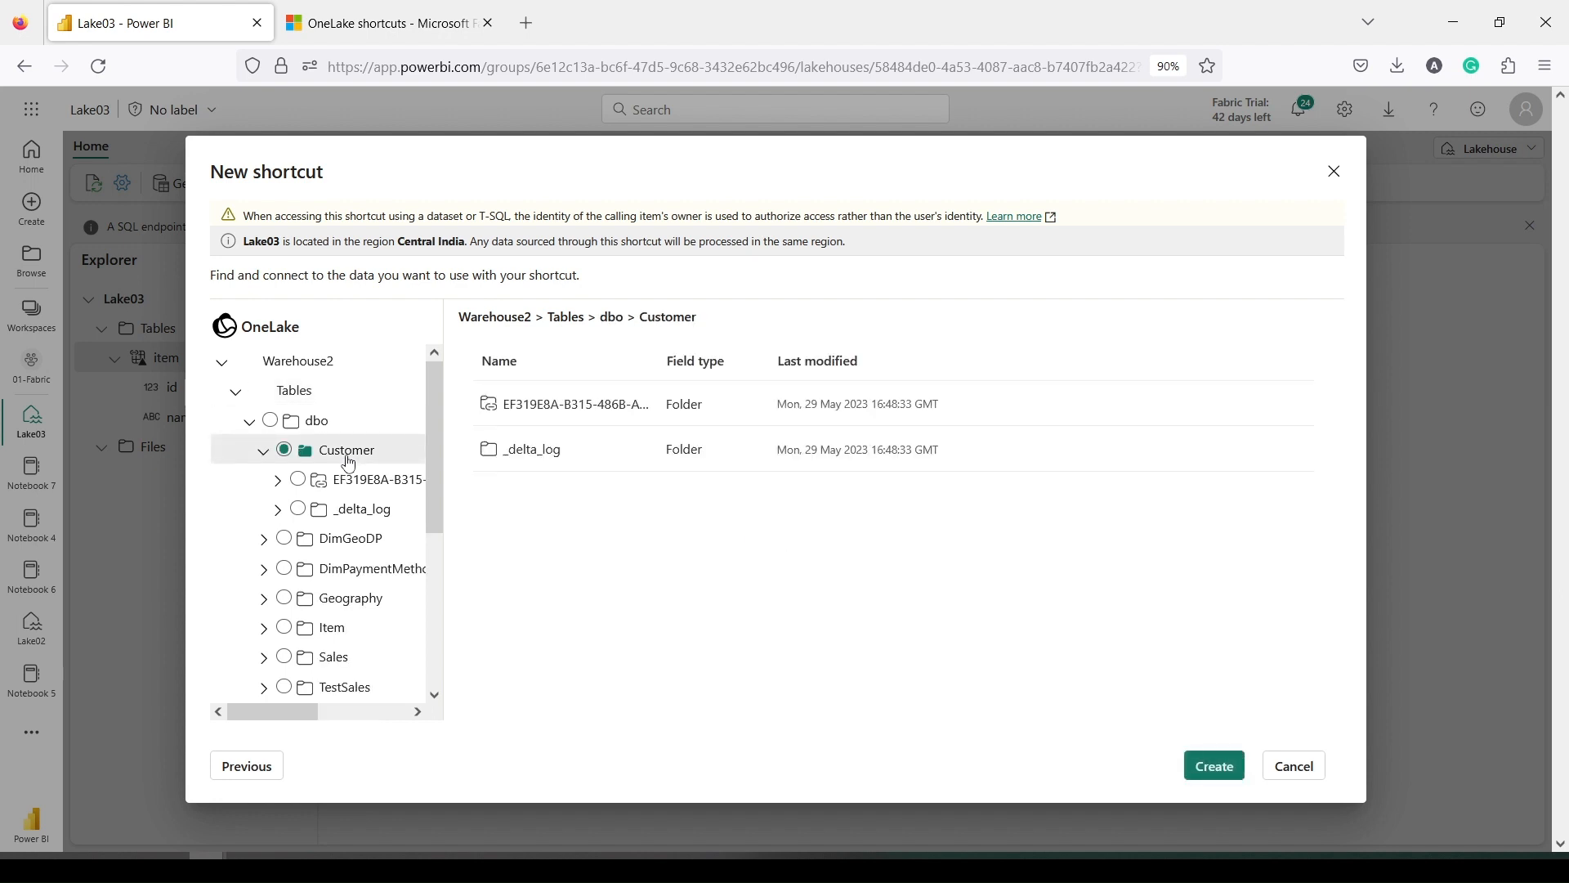
{"action": "left_click", "coordinate": [1221, 777]}
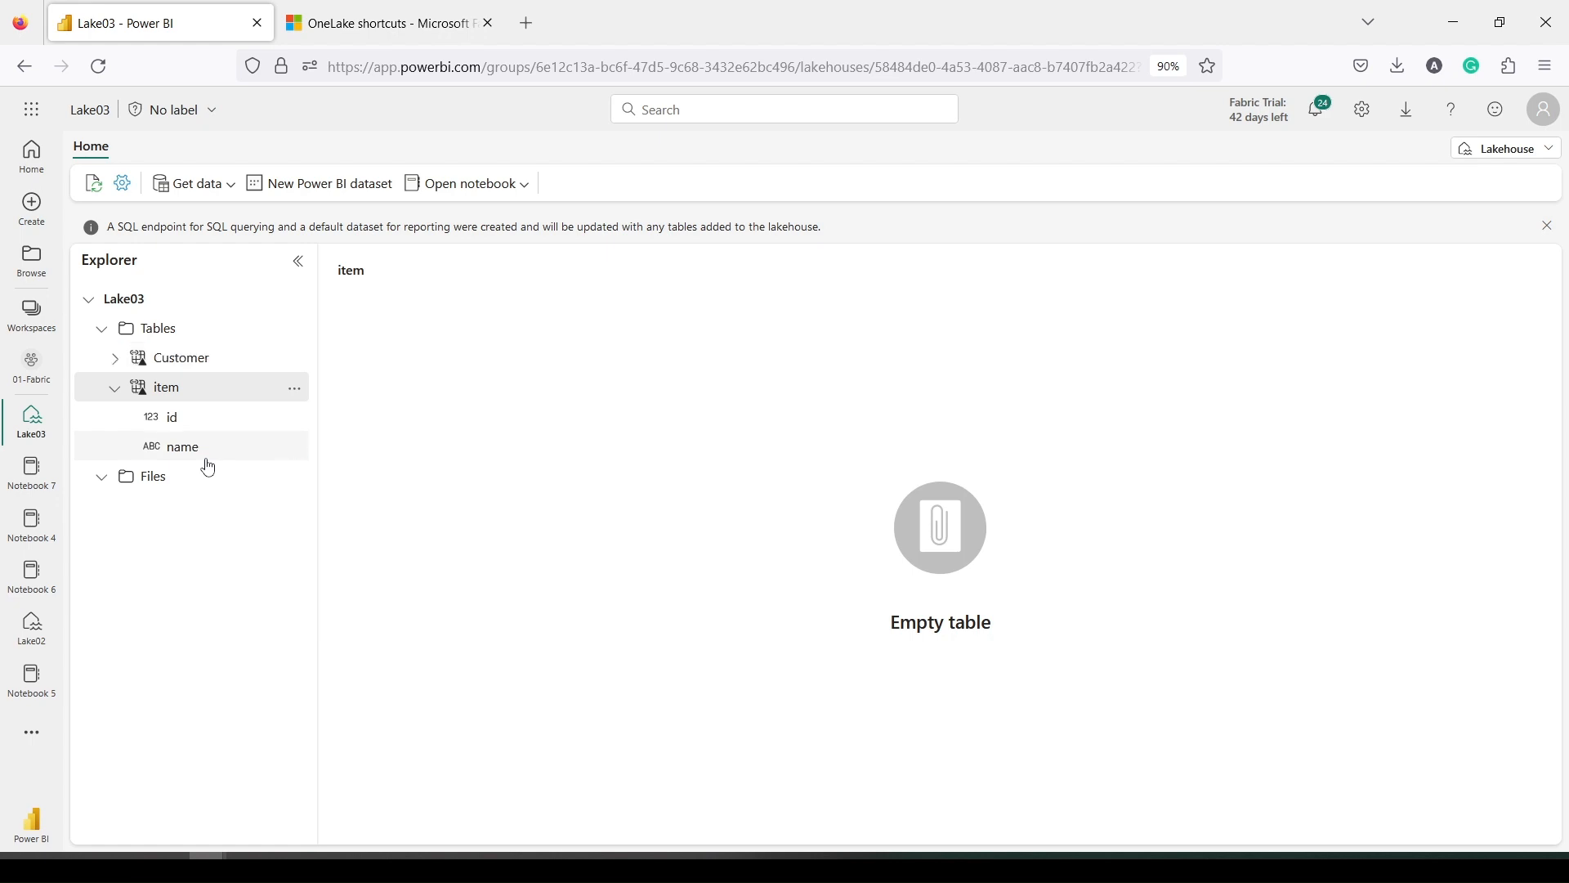
Preview Customer's 1000 rows and expand its CustomerId, Age, City, State and Name columns
{"action": "left_click", "coordinate": [207, 357]}
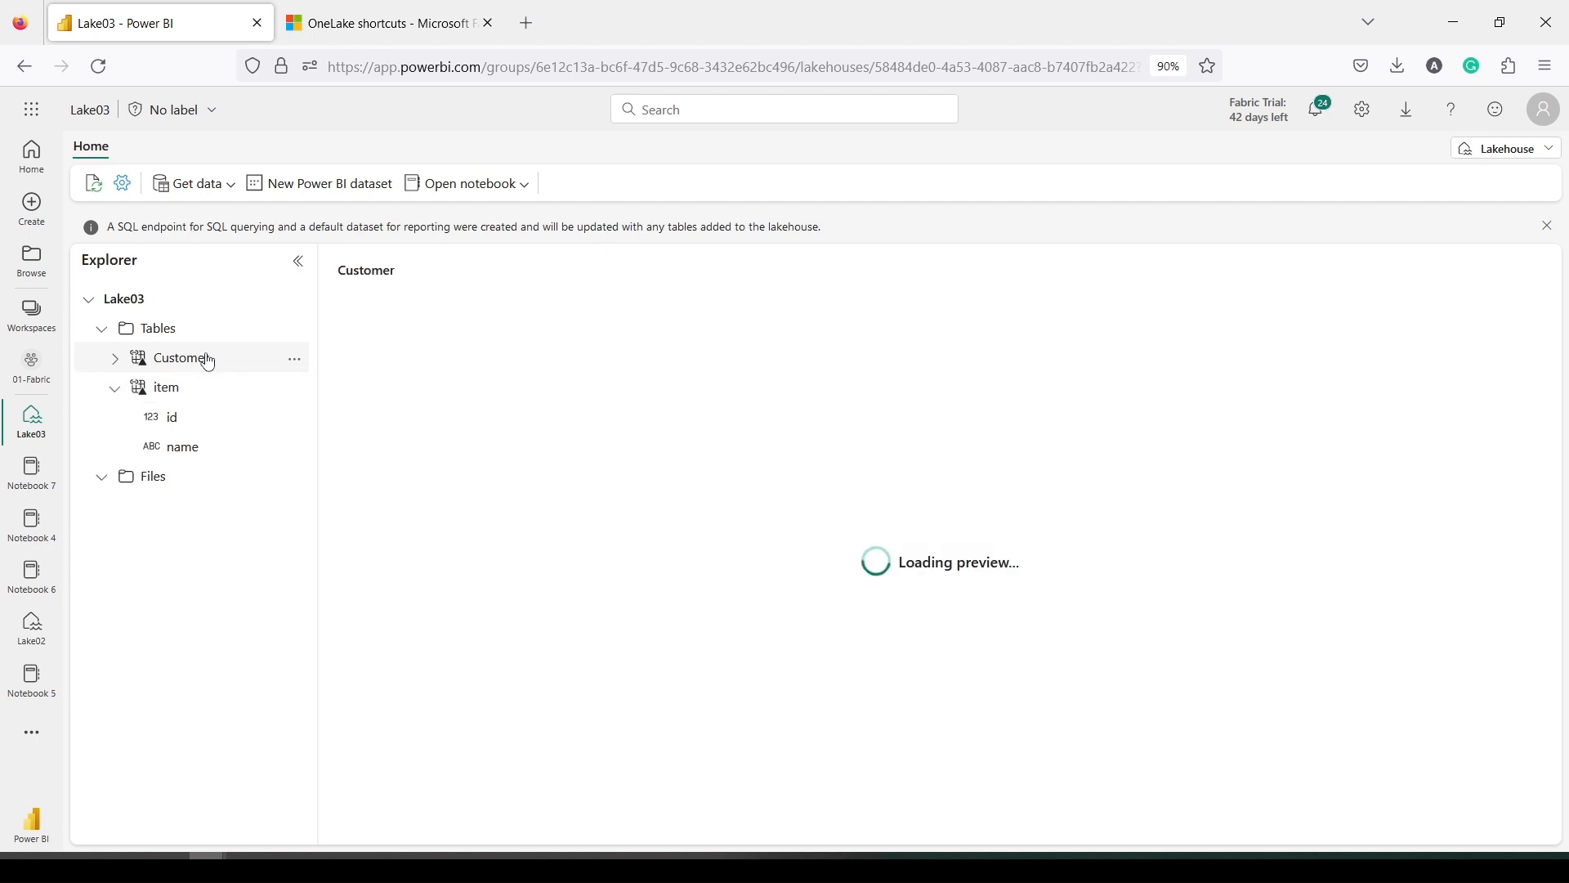
{"action": "left_click", "coordinate": [115, 362]}
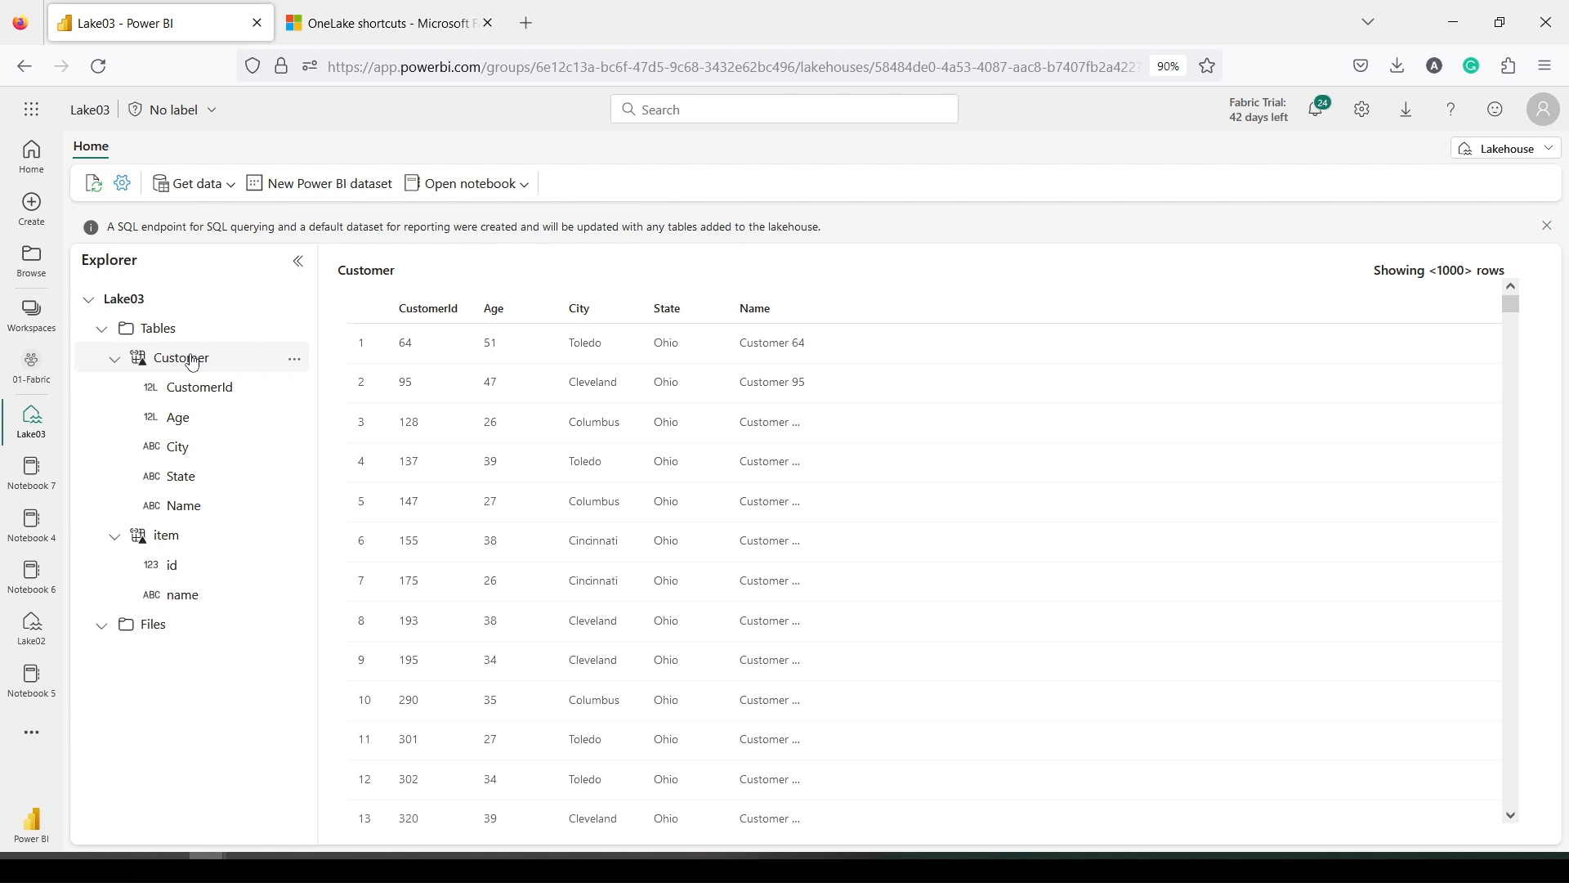
{"action": "left_click", "coordinate": [208, 185]}
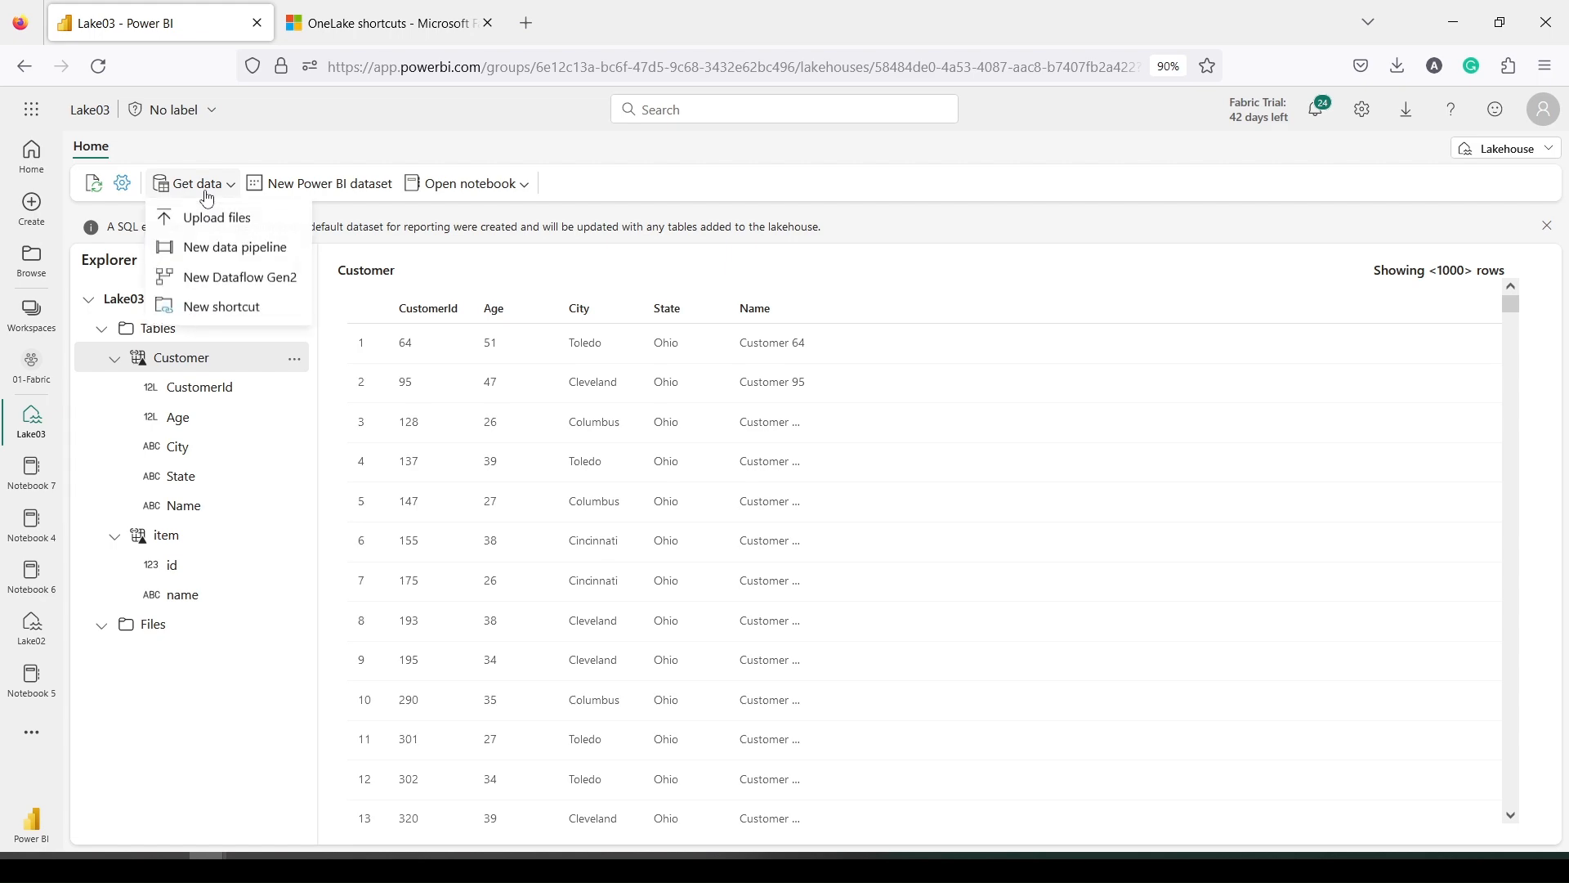
Start another Microsoft OneLake shortcut with the Lake02 lakehouse as the source
{"action": "left_click", "coordinate": [200, 311]}
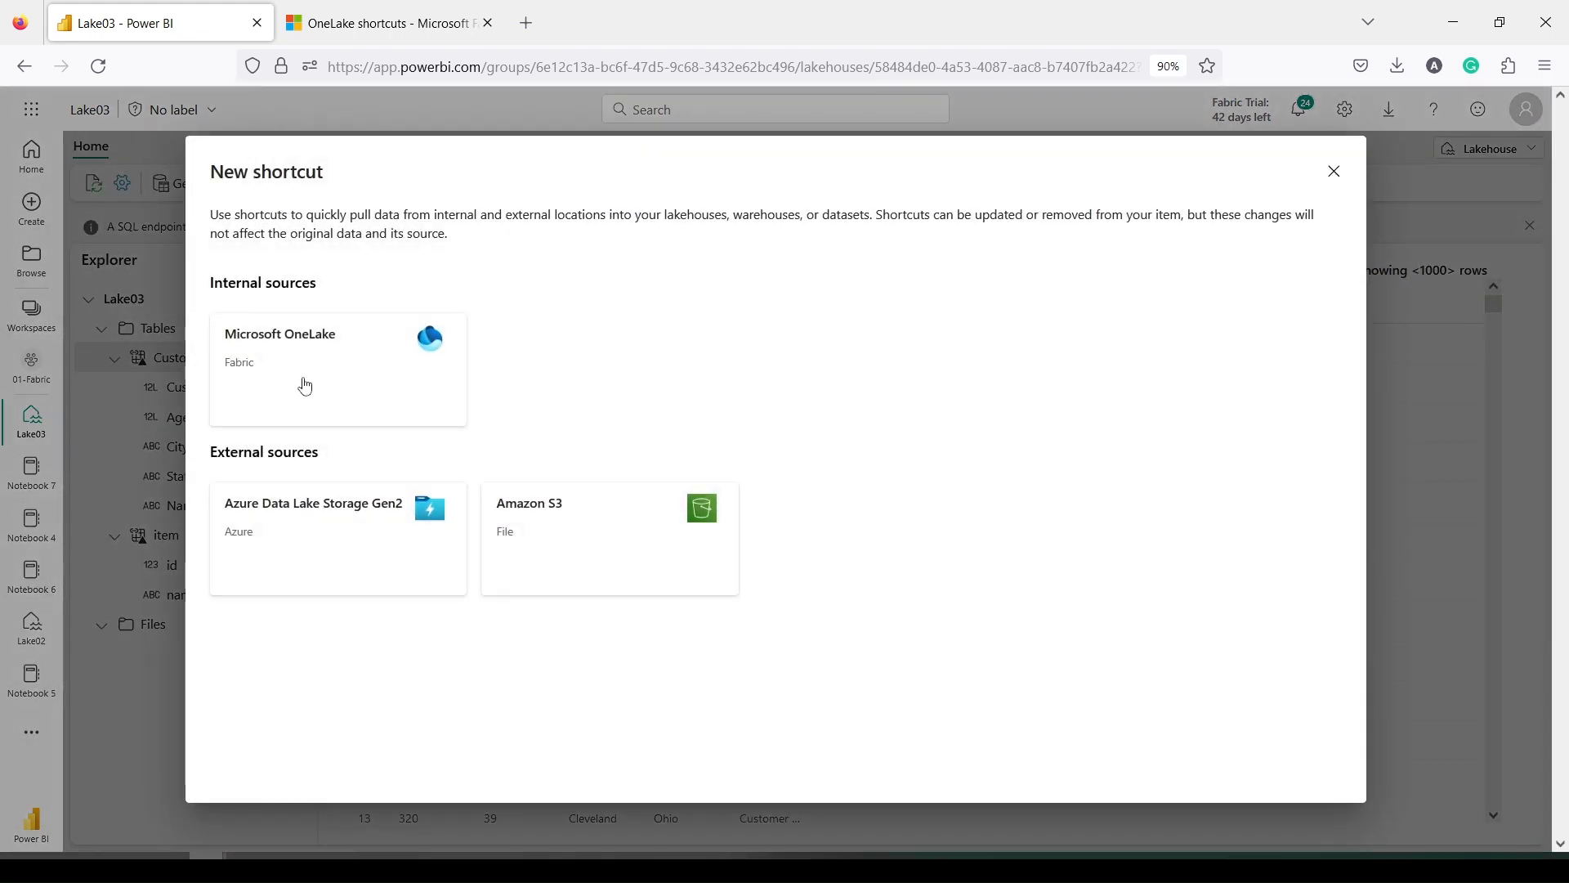
{"action": "left_click", "coordinate": [306, 387]}
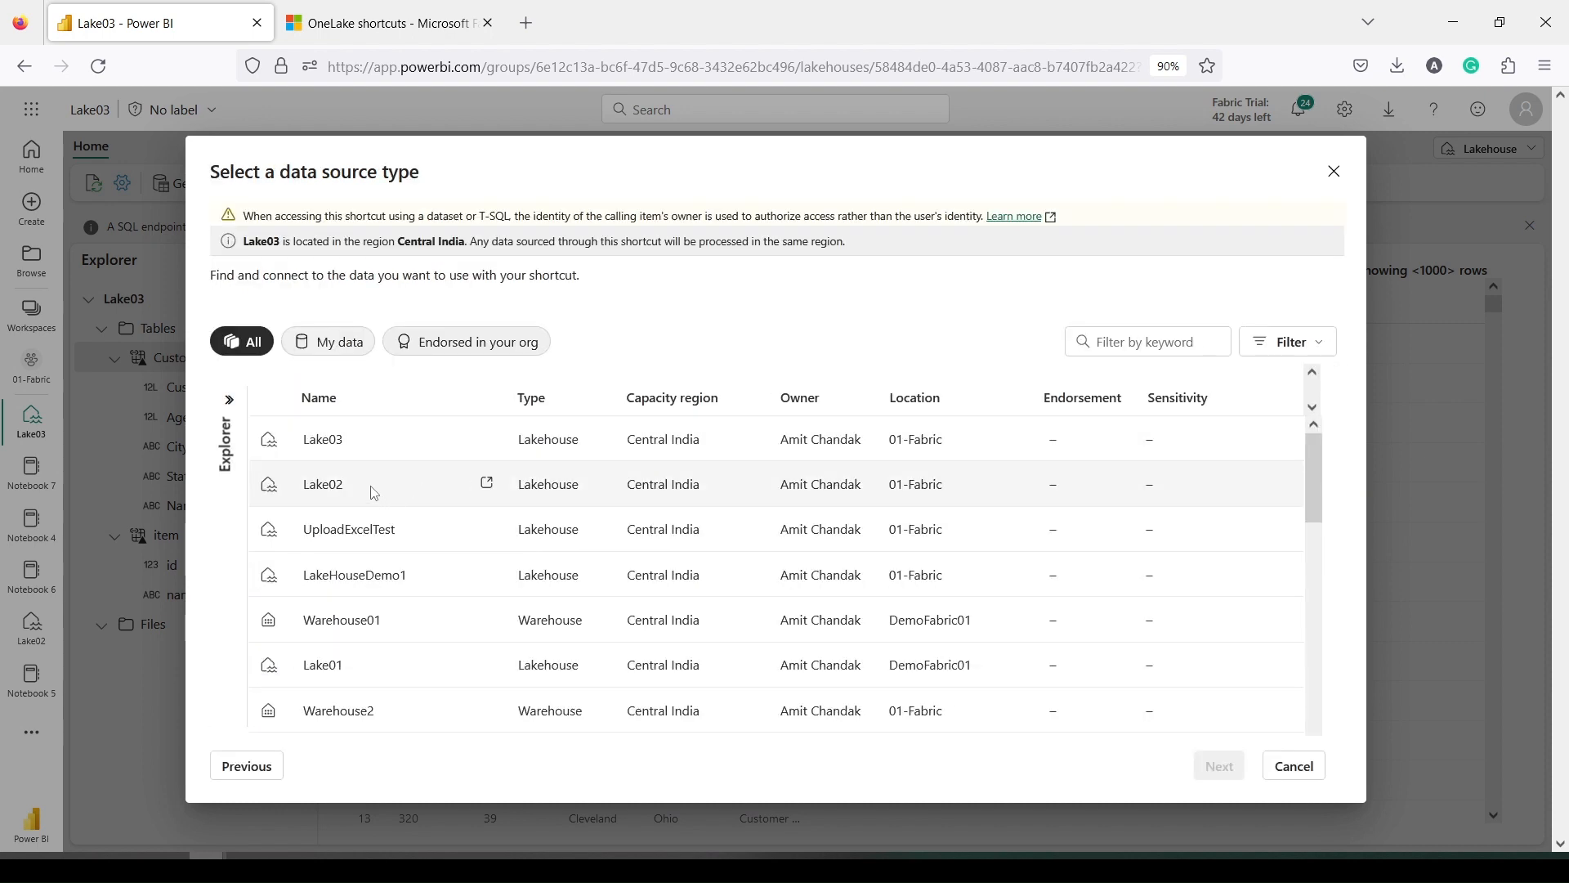
{"action": "scroll", "coordinate": [360, 490], "scroll_direction": "down", "scroll_amount": 2}
{"action": "scroll", "coordinate": [360, 491], "scroll_direction": "up", "scroll_amount": 2}
{"action": "left_click", "coordinate": [360, 487]}
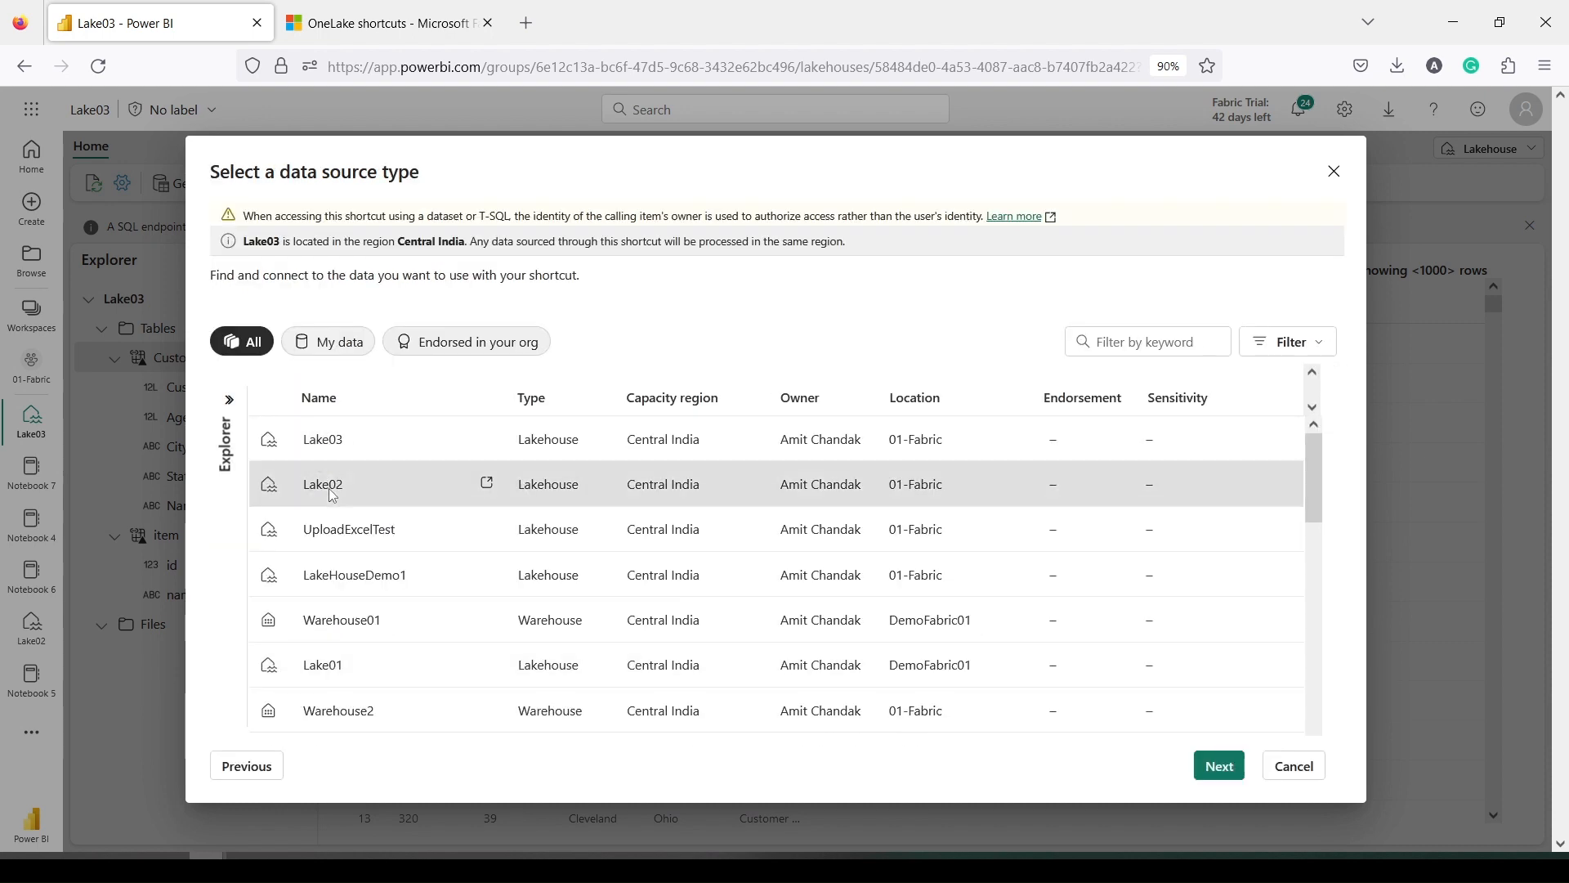
{"action": "left_click", "coordinate": [1212, 766]}
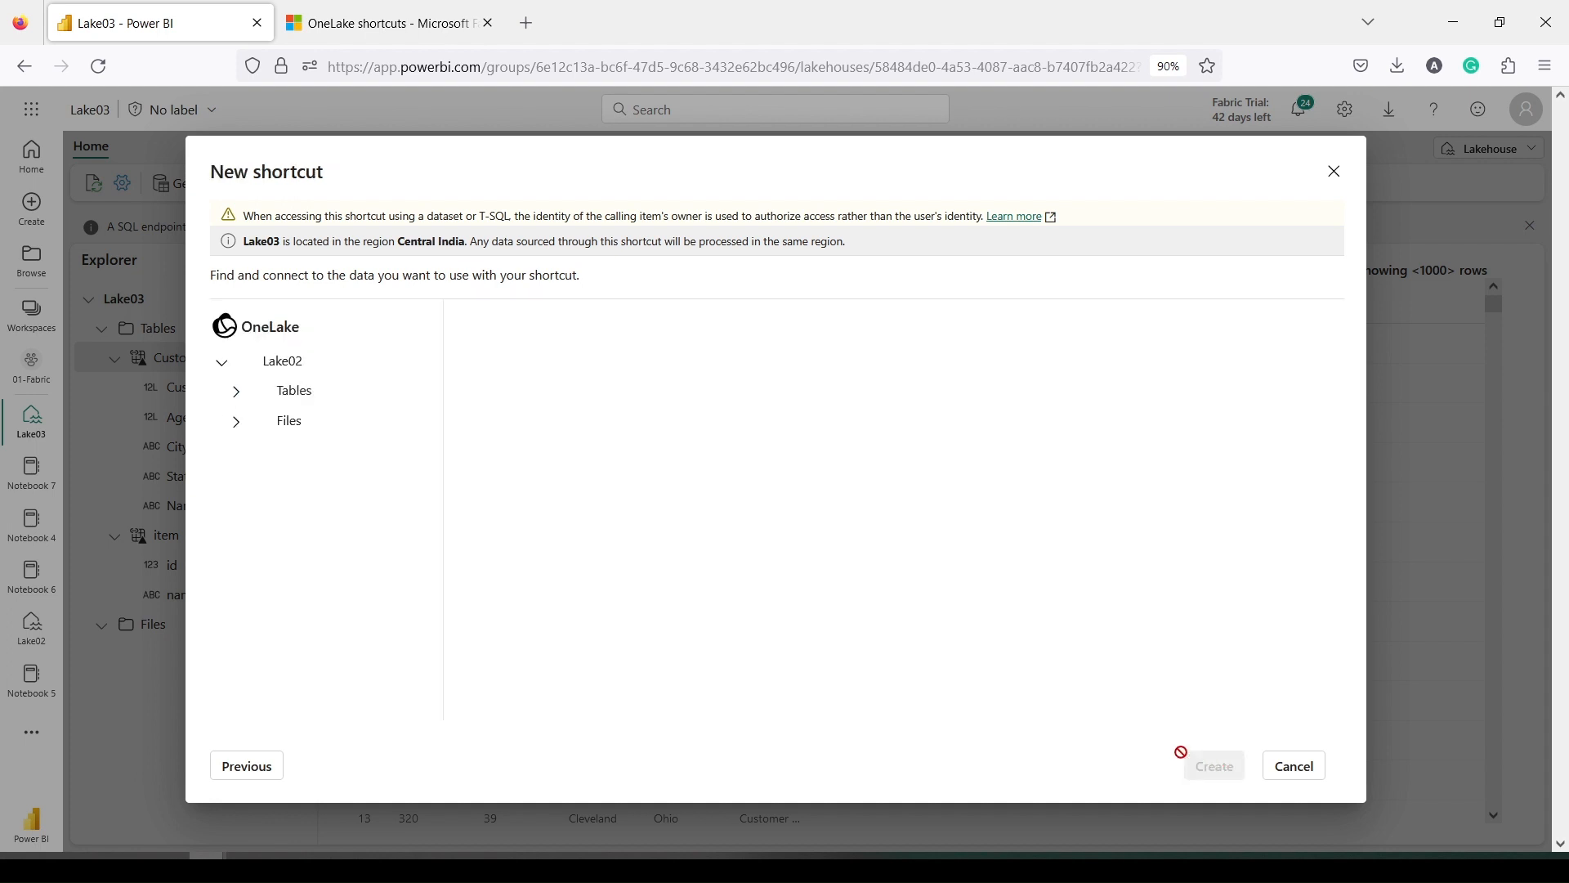
Select the Retail table under Lake02's Tables and create the shortcut
{"action": "left_click", "coordinate": [296, 393]}
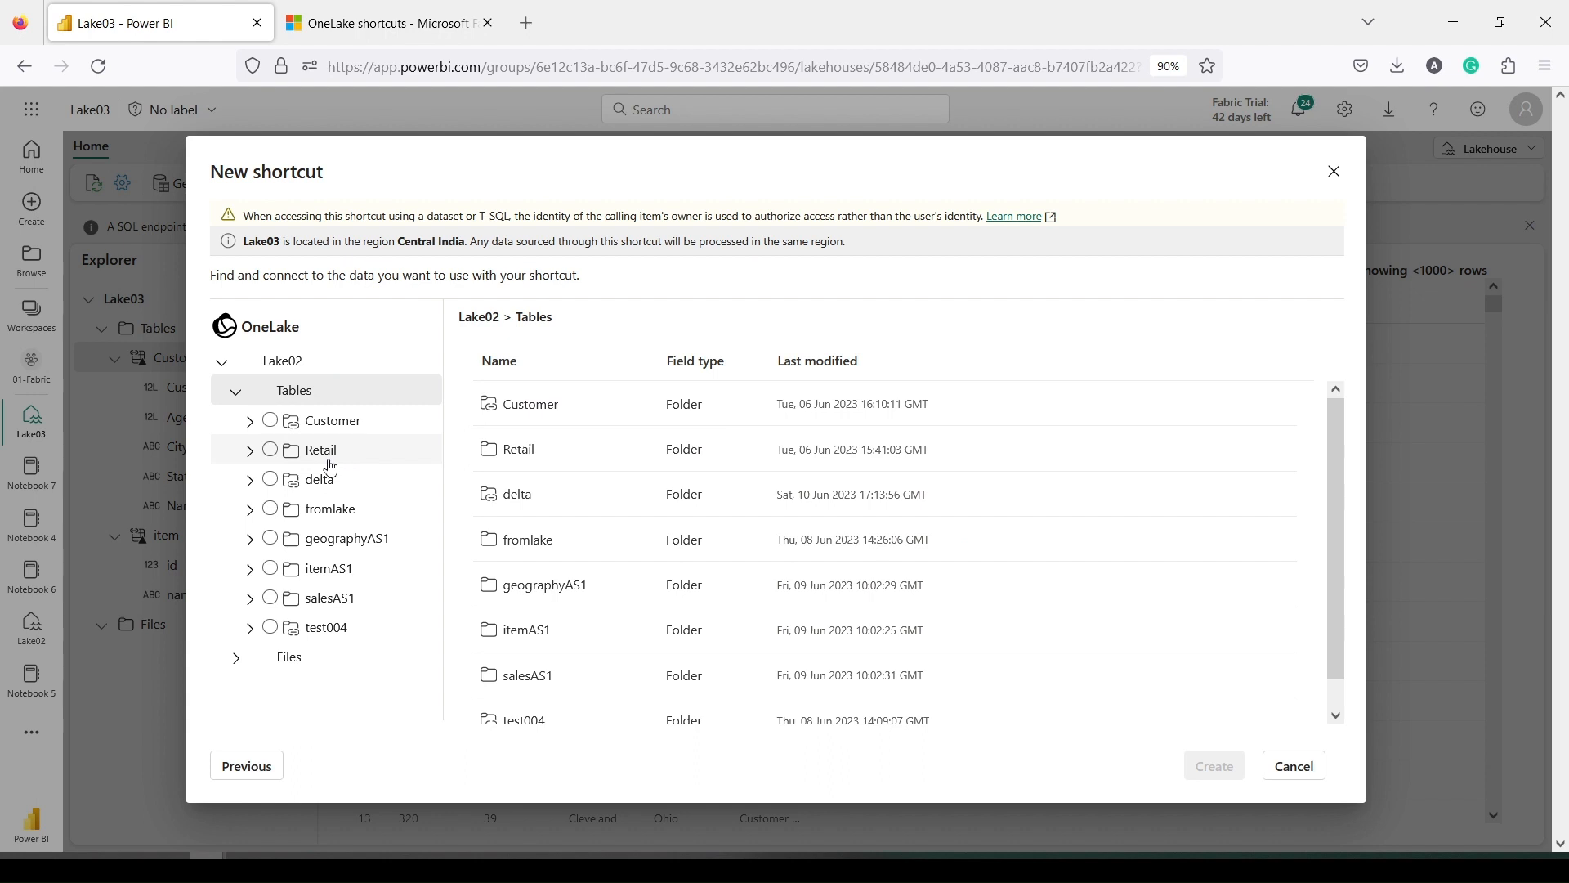
{"action": "left_click", "coordinate": [331, 463]}
{"action": "left_click", "coordinate": [318, 462]}
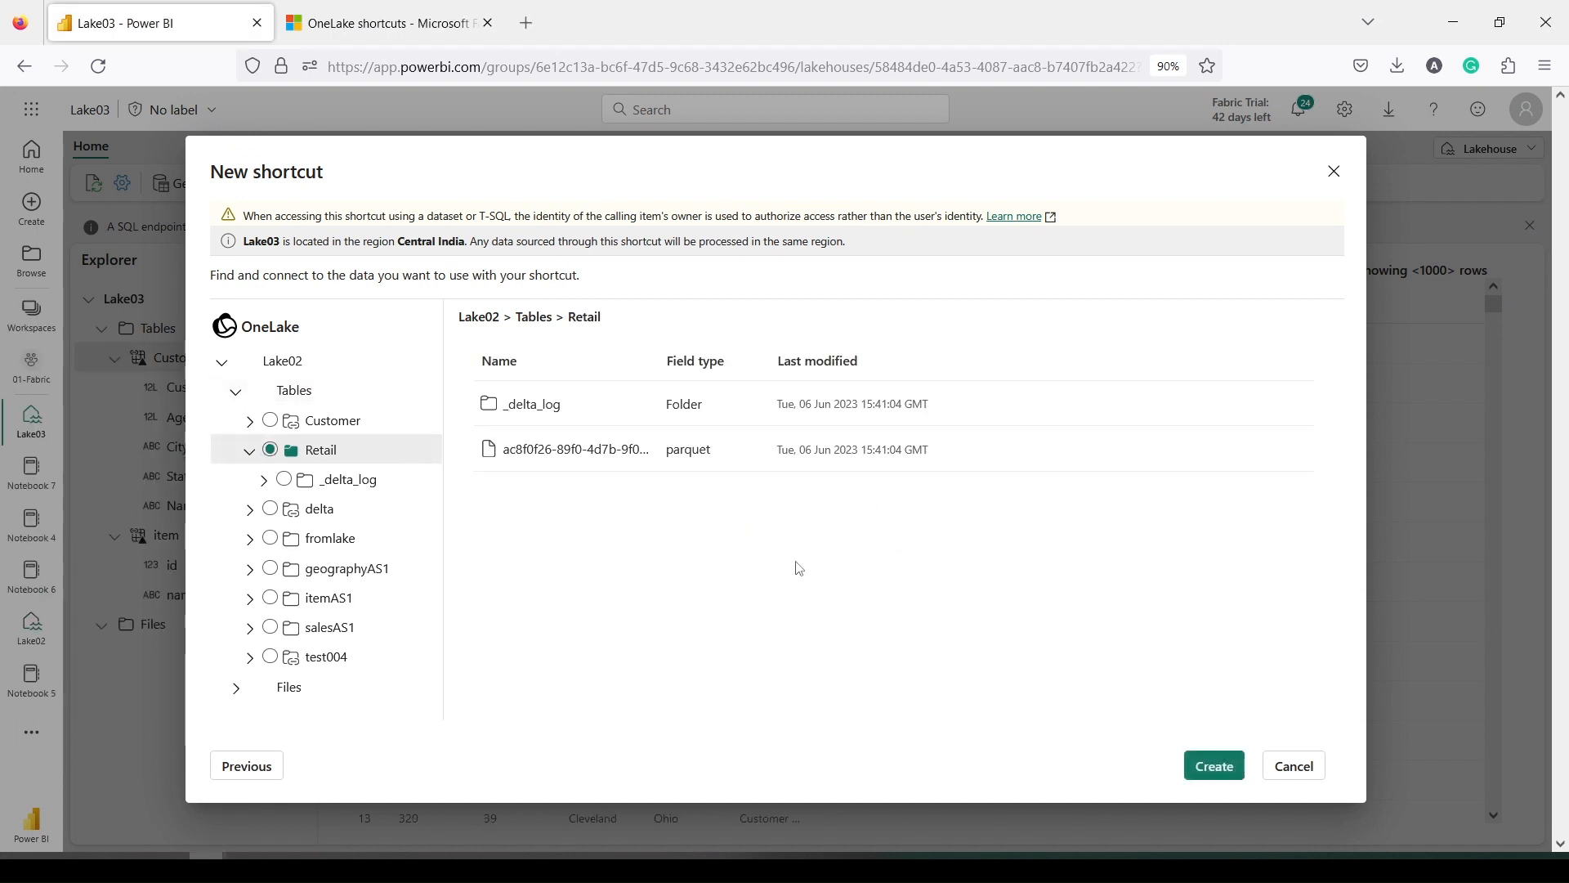
{"action": "left_click", "coordinate": [1217, 767]}
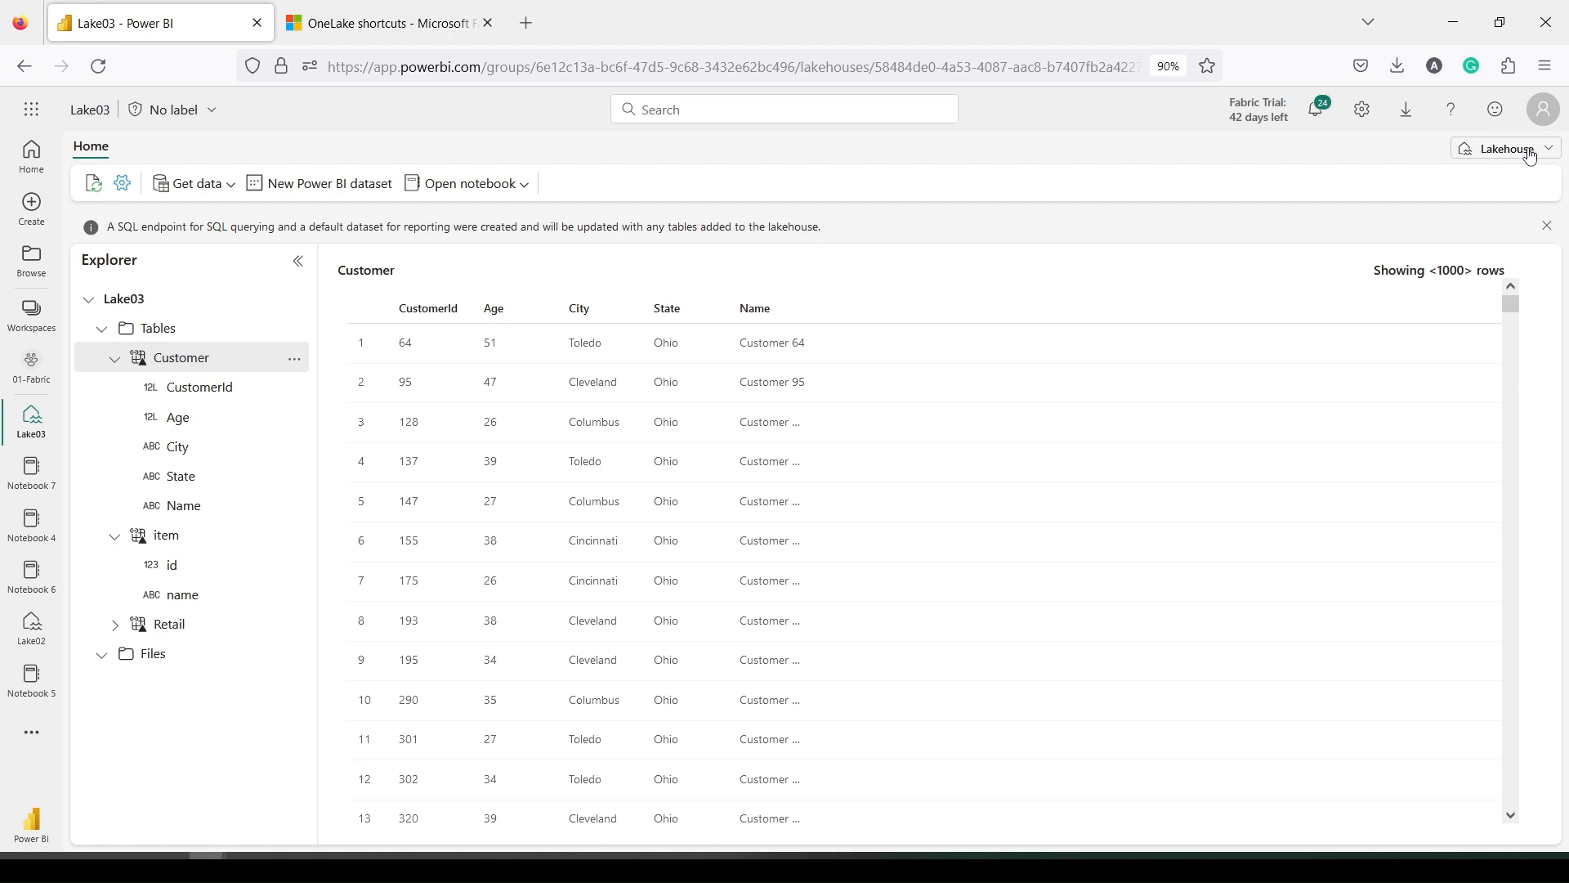
Switch Lake03 from the Lakehouse view to its SQL endpoint and preview the Customer table
{"action": "left_click_drag", "start_coordinate": [1431, 136], "coordinate": [1565, 176]}
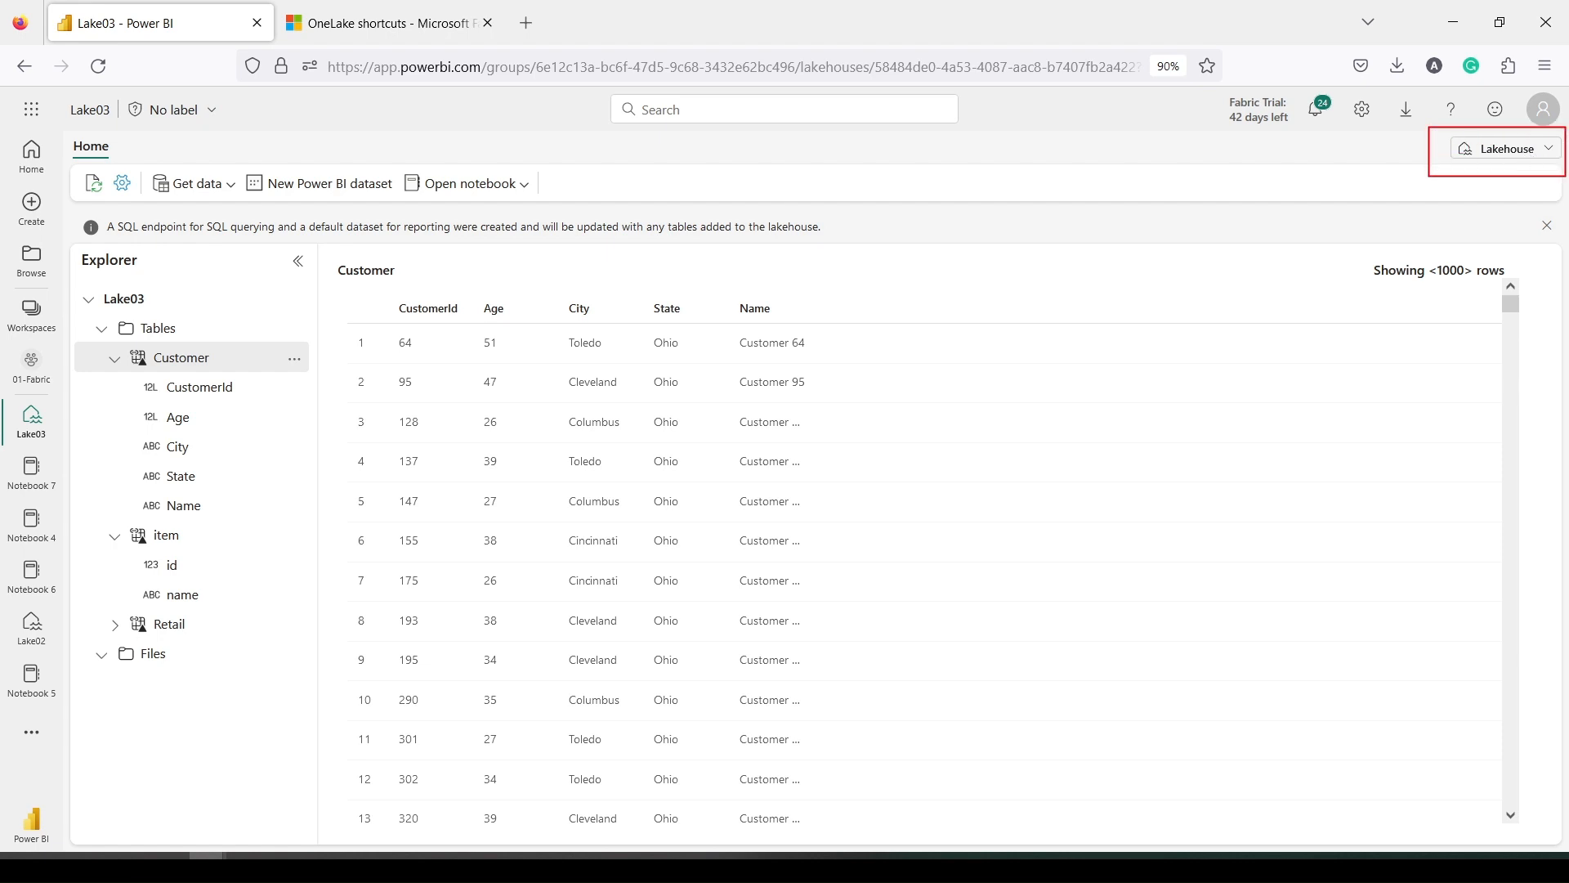
{"action": "key", "text": "Escape"}
{"action": "left_click", "coordinate": [1506, 148]}
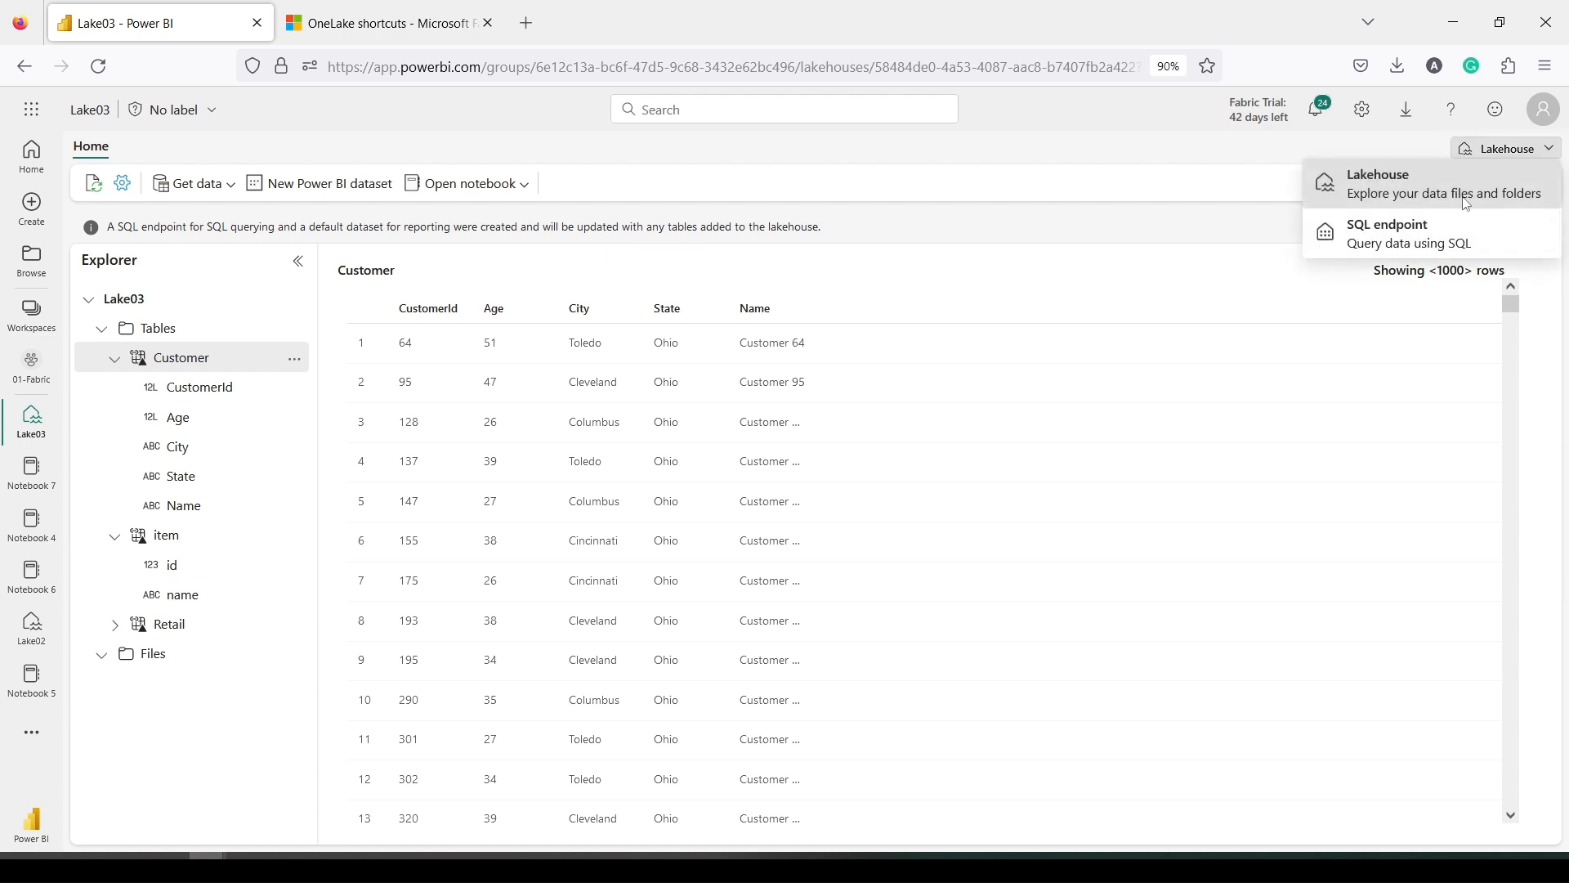
{"action": "left_click", "coordinate": [1423, 231]}
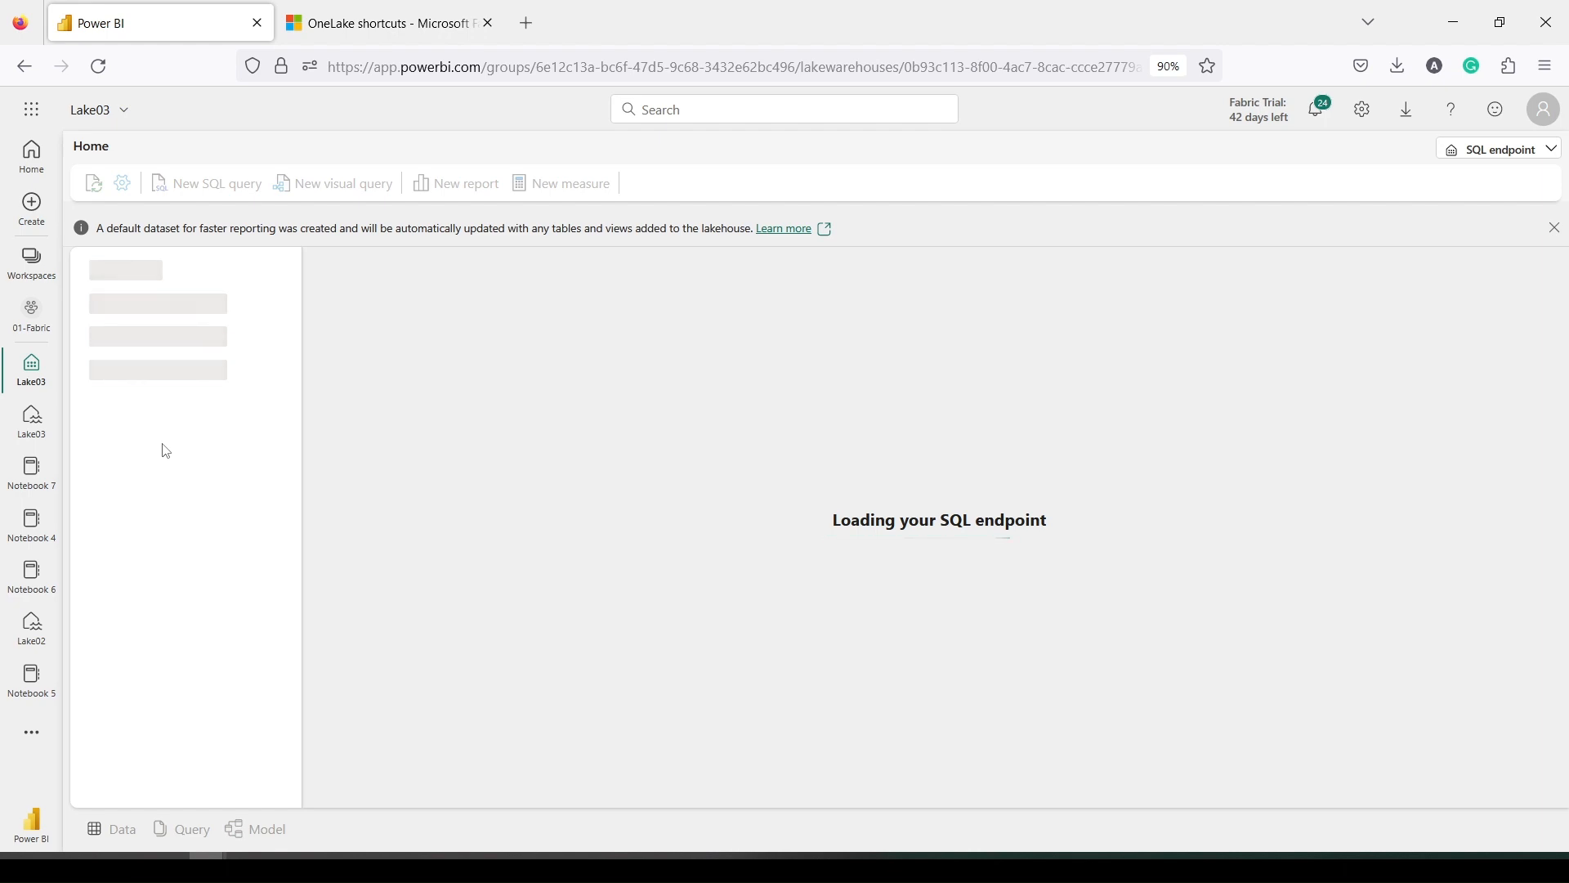
{"action": "scroll", "coordinate": [196, 494], "scroll_direction": "down", "scroll_amount": 1}
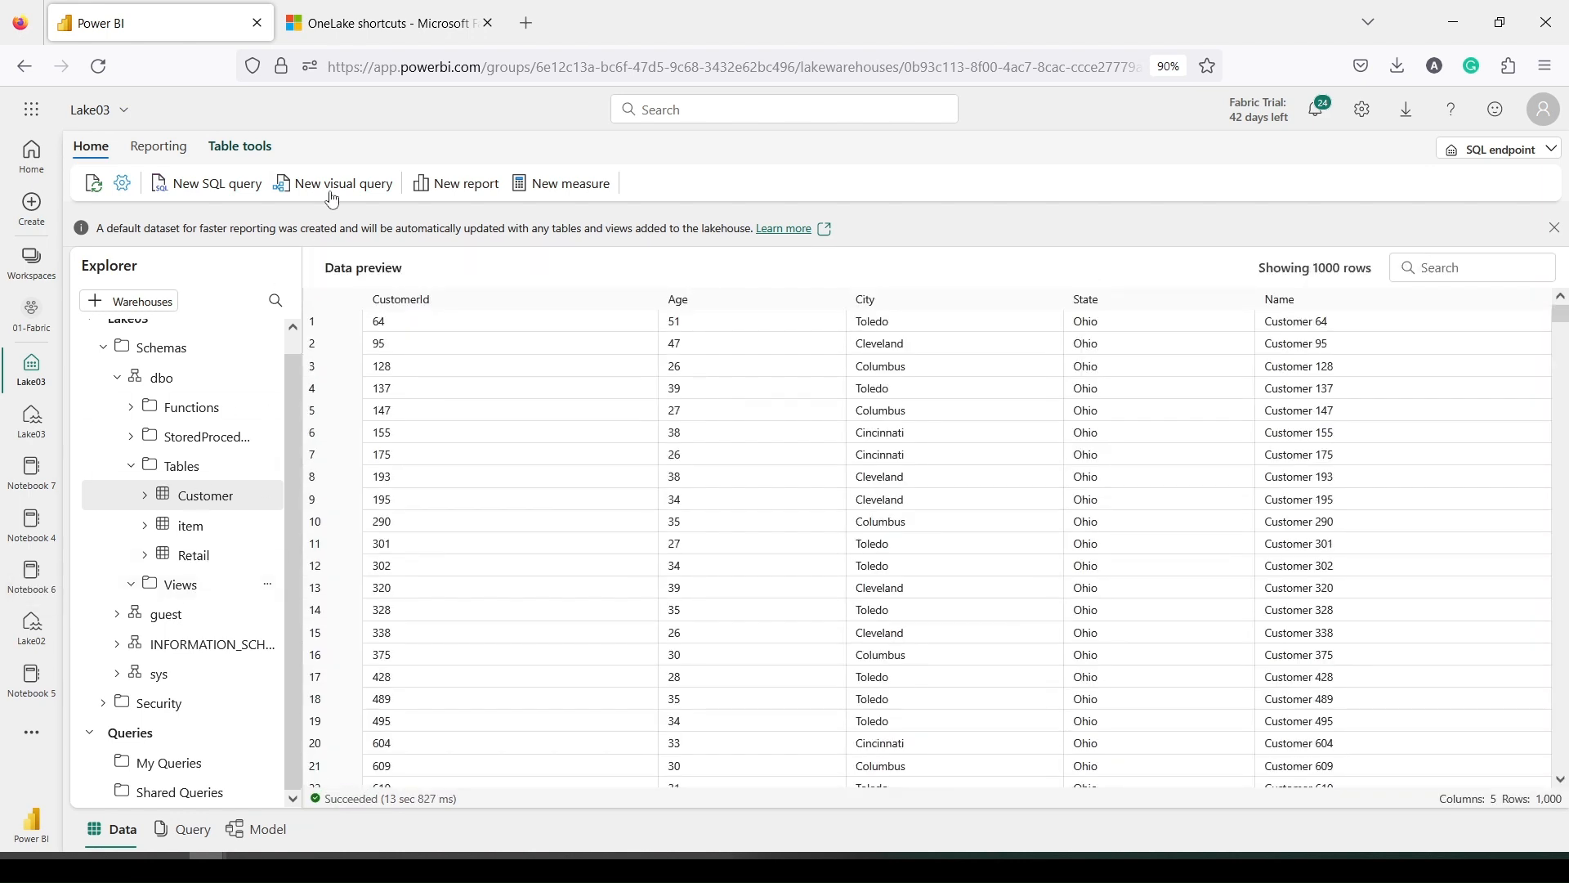
Write and run the query select * from LakeHouseDemo1.dbo.Sales in a new SQL query
{"action": "left_click", "coordinate": [219, 194]}
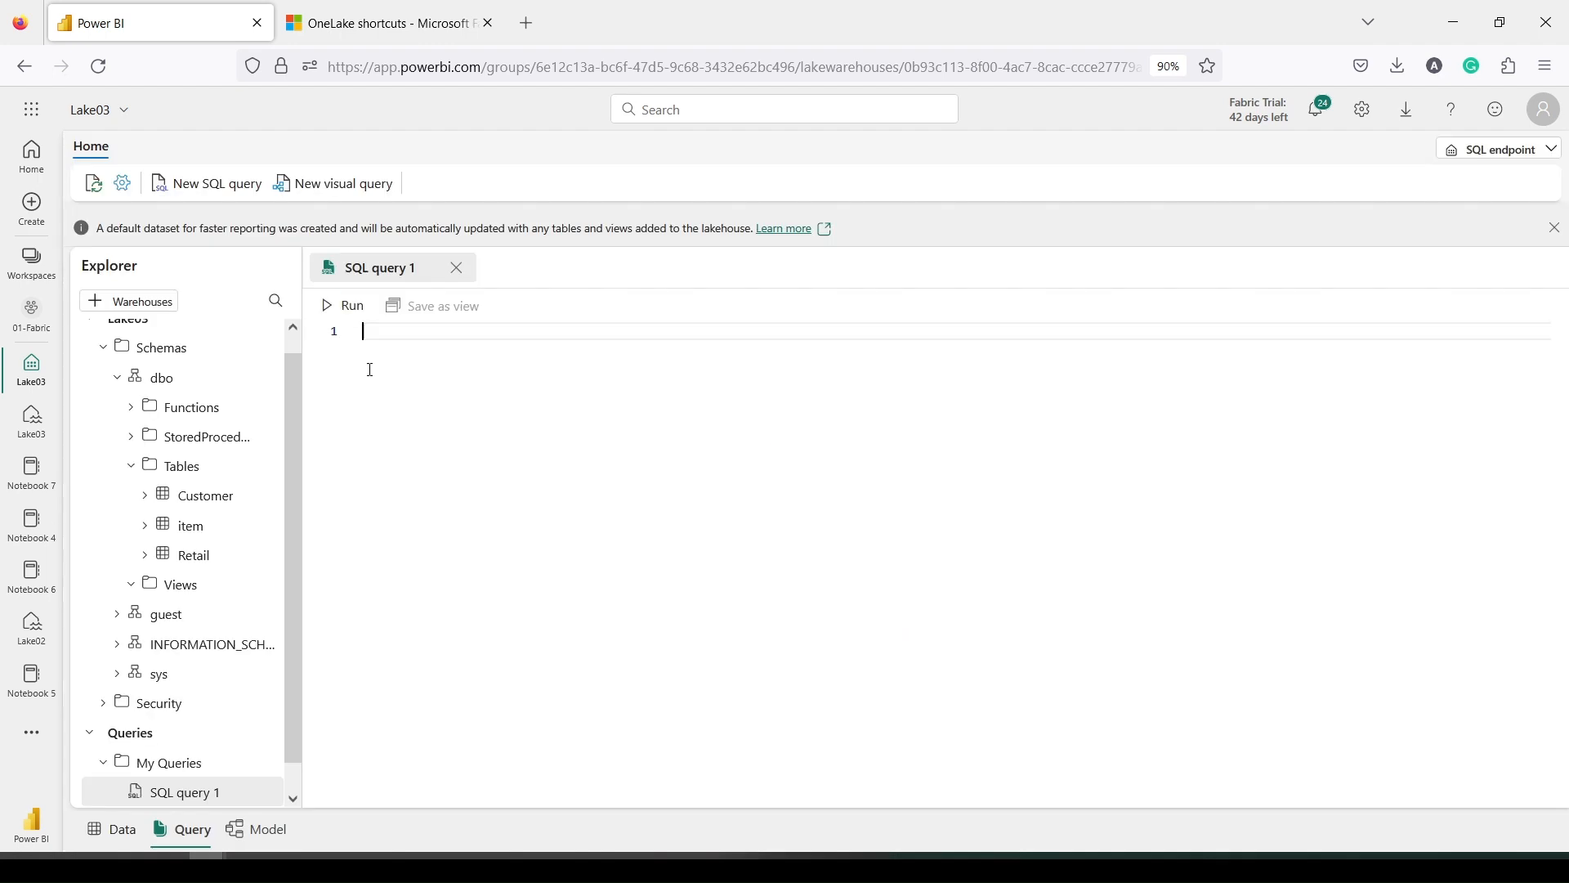
{"action": "type", "text": "selec"}
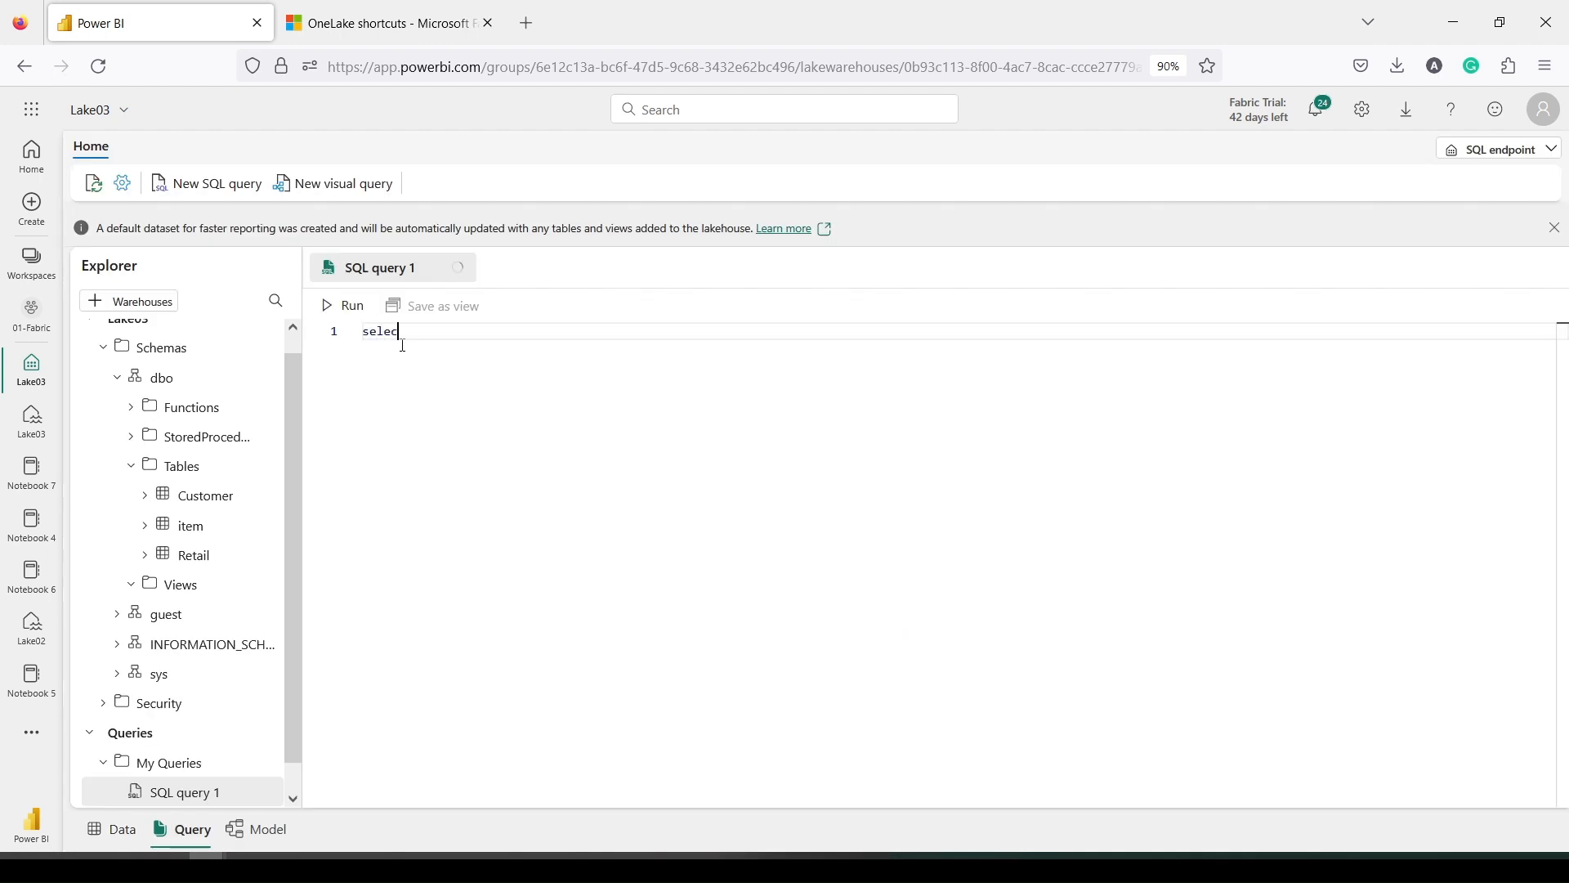
{"action": "type", "text": "t * from La"}
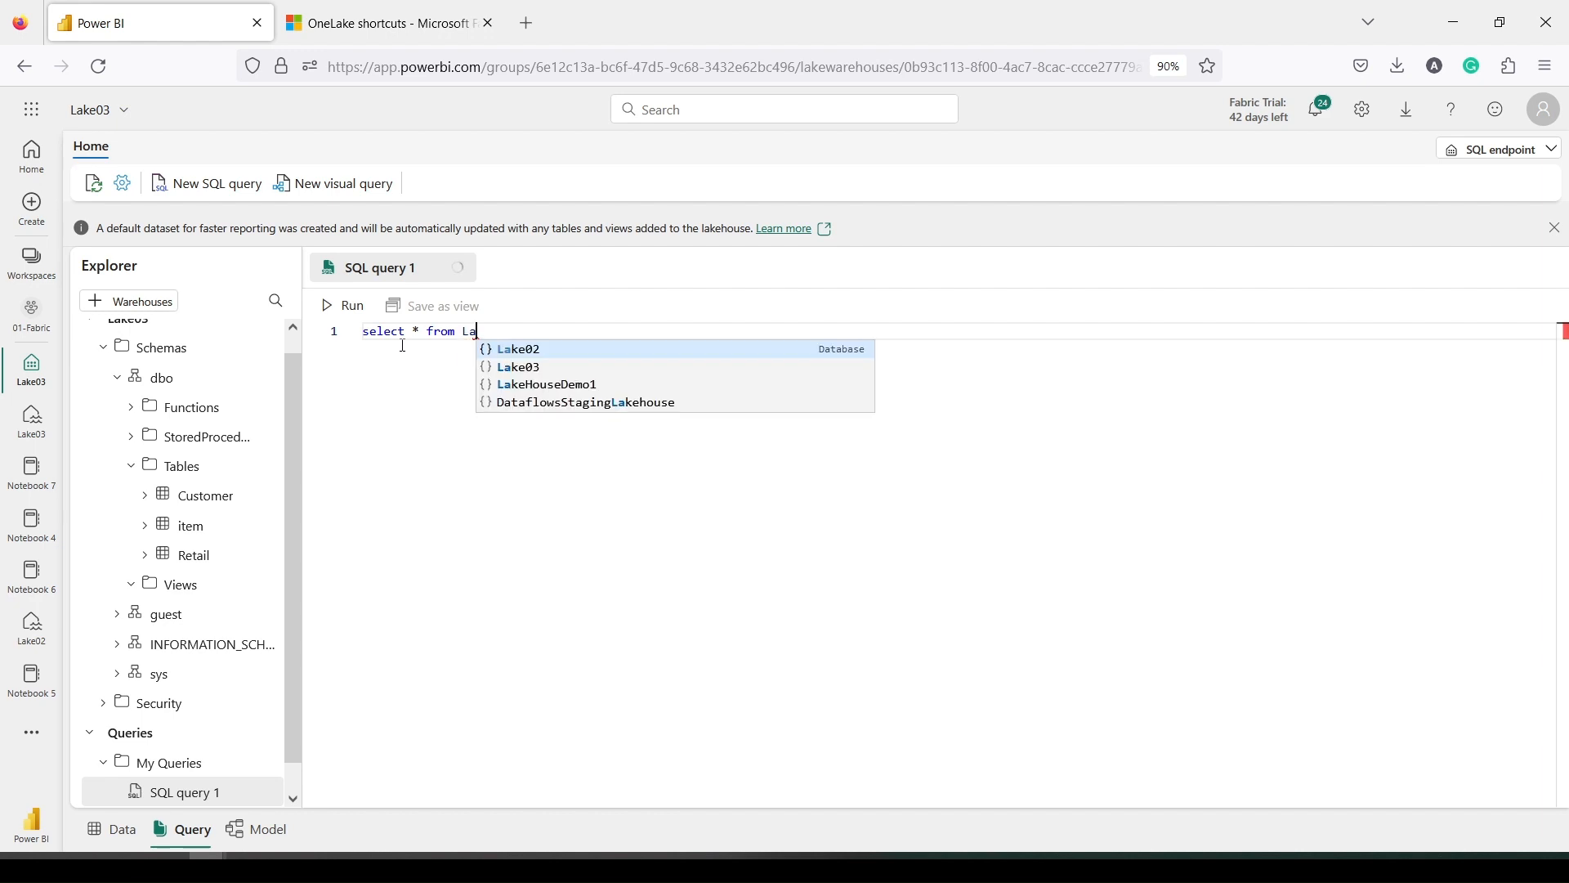
{"action": "key", "text": "Down"}
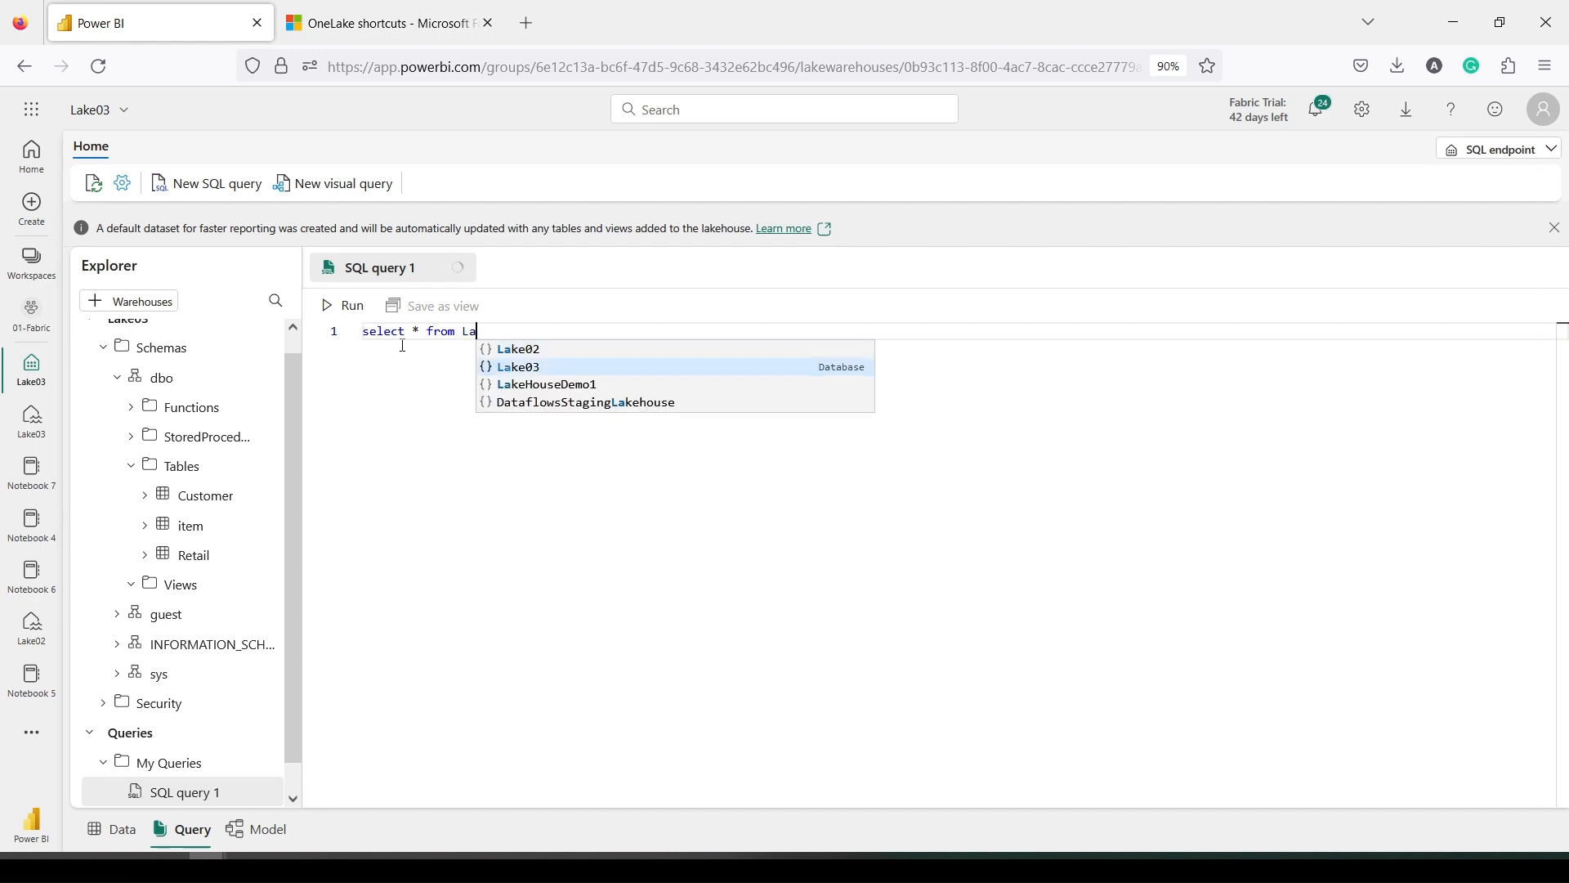
{"action": "key", "text": "Down"}
{"action": "key", "text": "Return"}
{"action": "type", "text": "."}
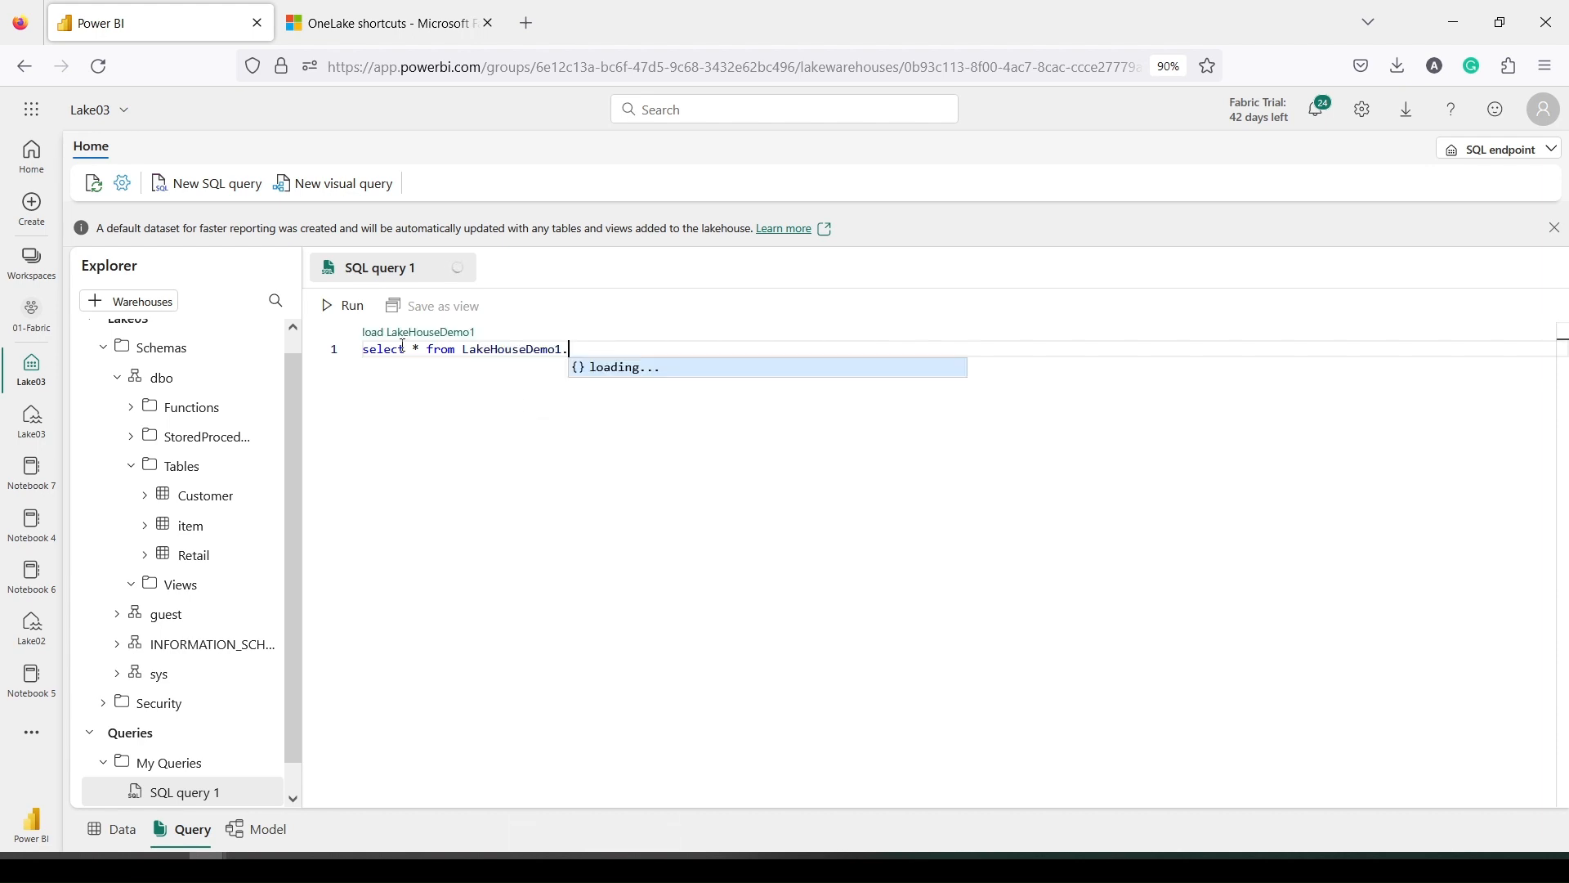
{"action": "type", "text": "dbo."}
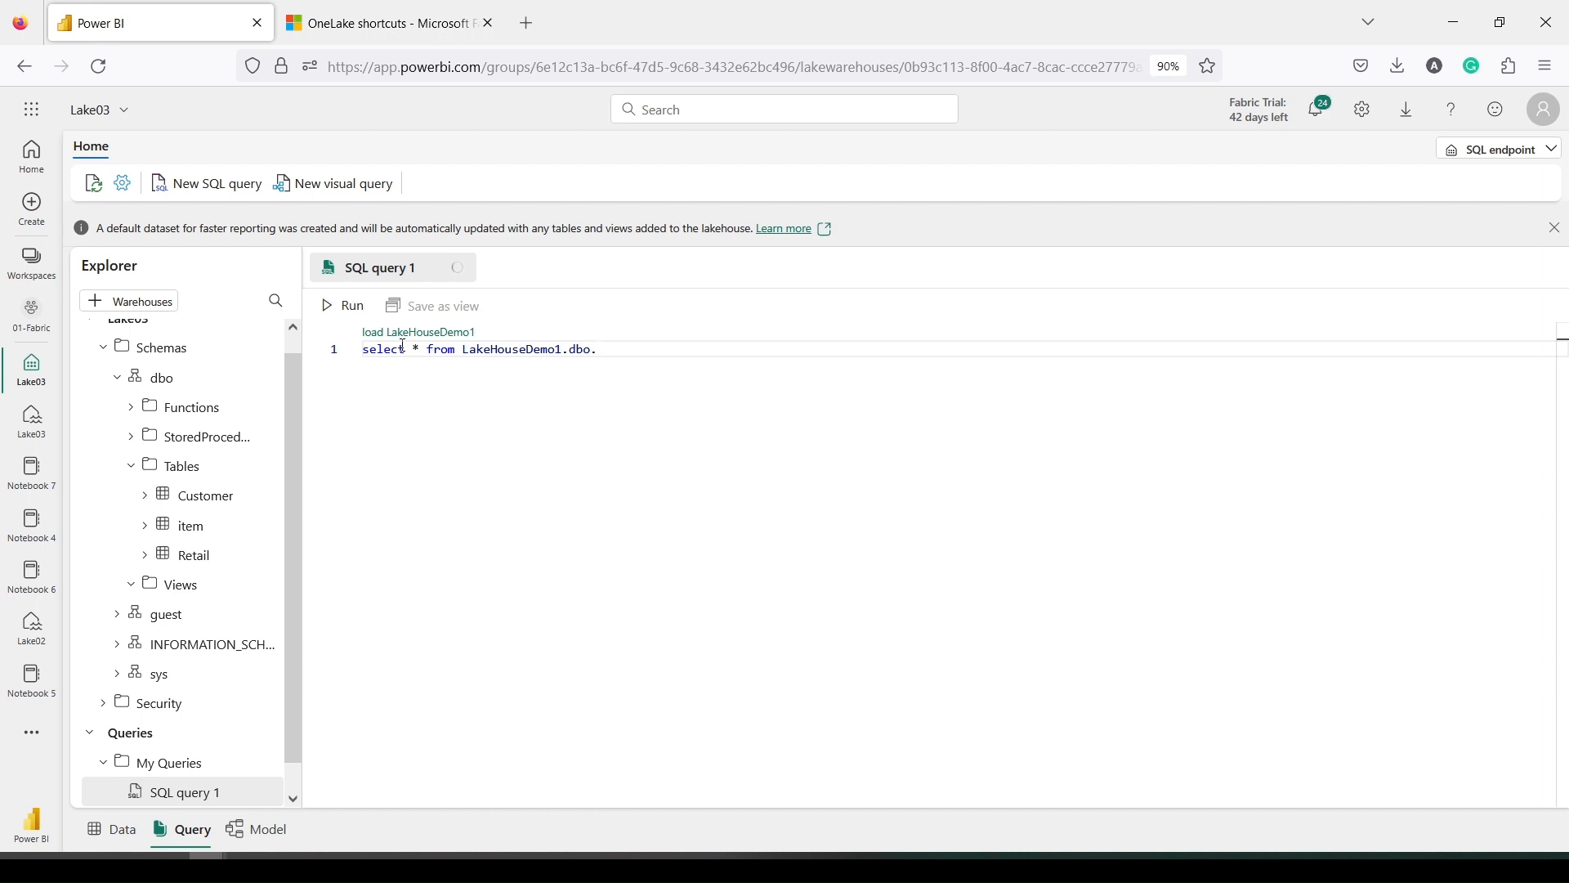
{"action": "type", "text": "Sales"}
{"action": "key", "text": "ctrl+a"}
{"action": "left_click", "coordinate": [342, 306]}
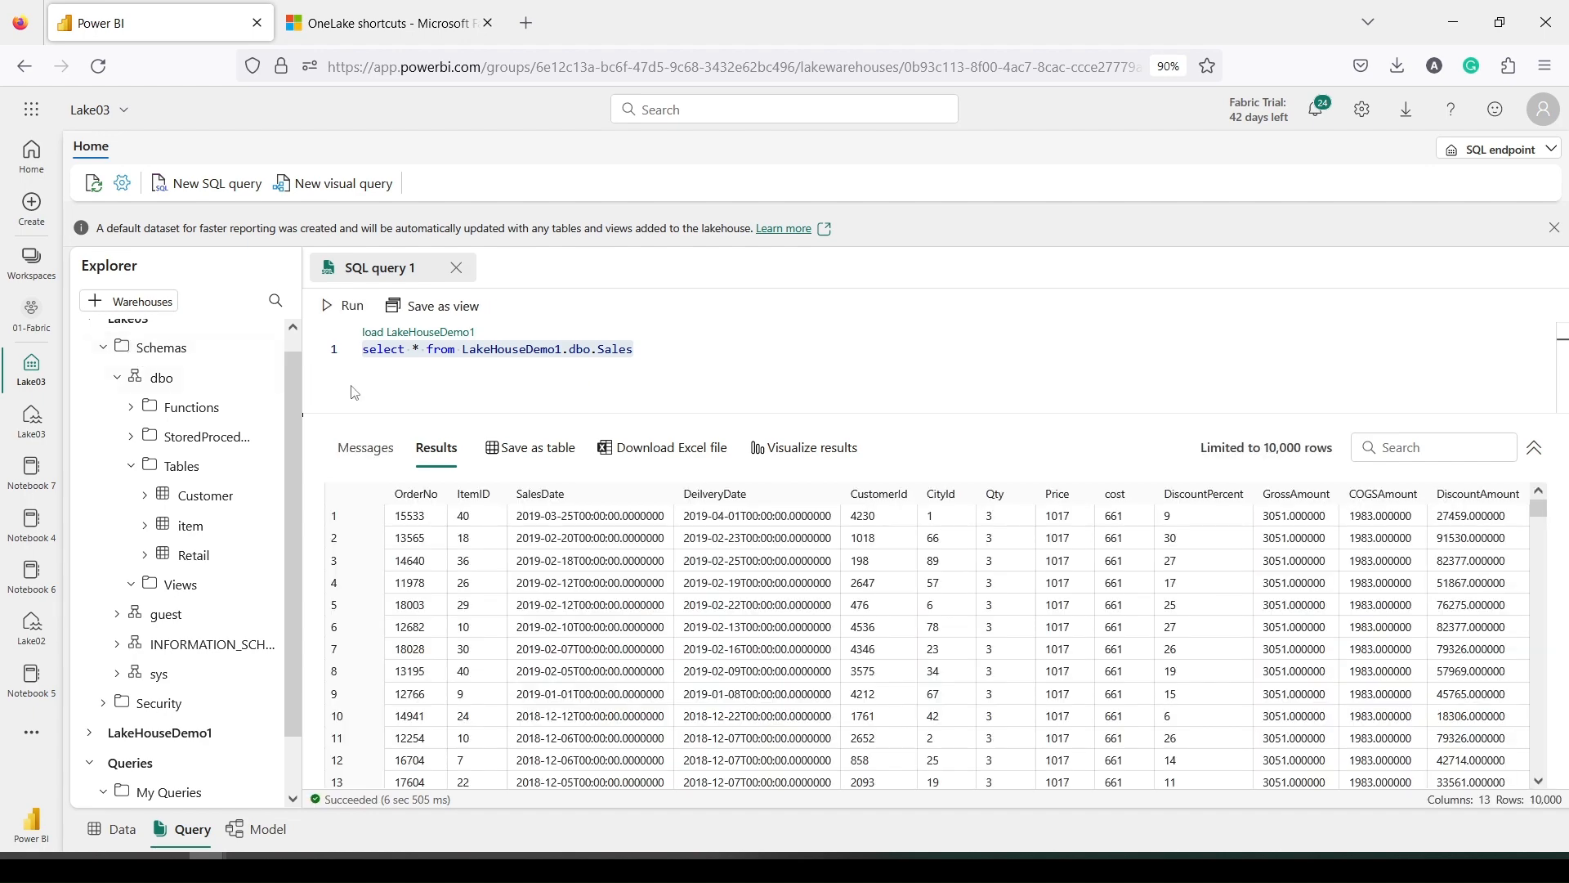
Insert a blank line above the select statement
{"action": "left_click", "coordinate": [488, 337]}
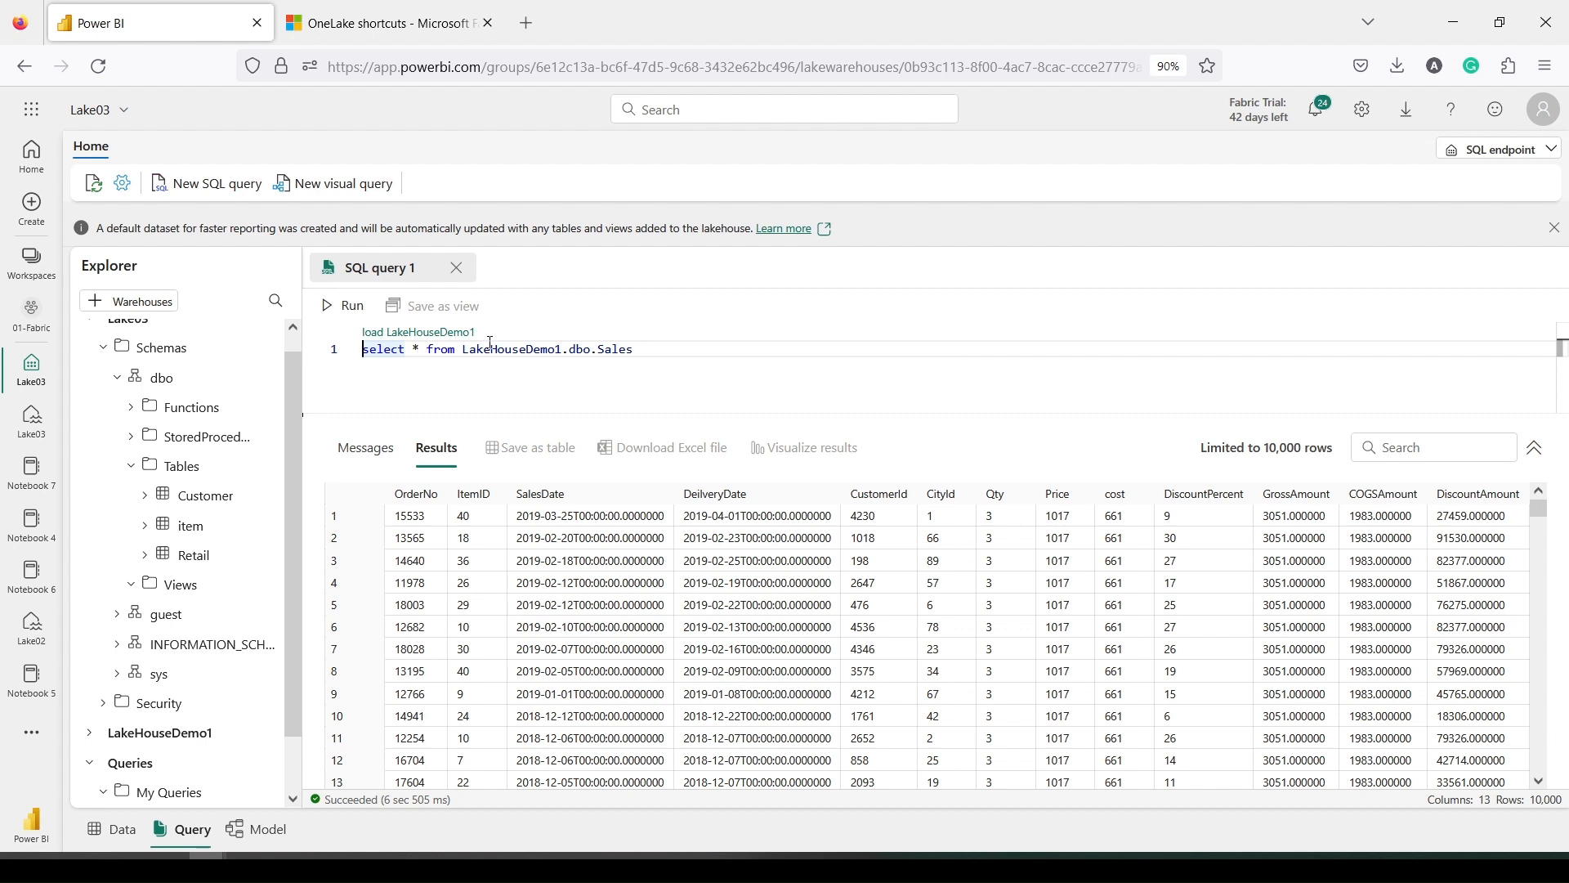
{"action": "mouse_move", "coordinate": [490, 350]}
{"action": "key", "text": "Return"}
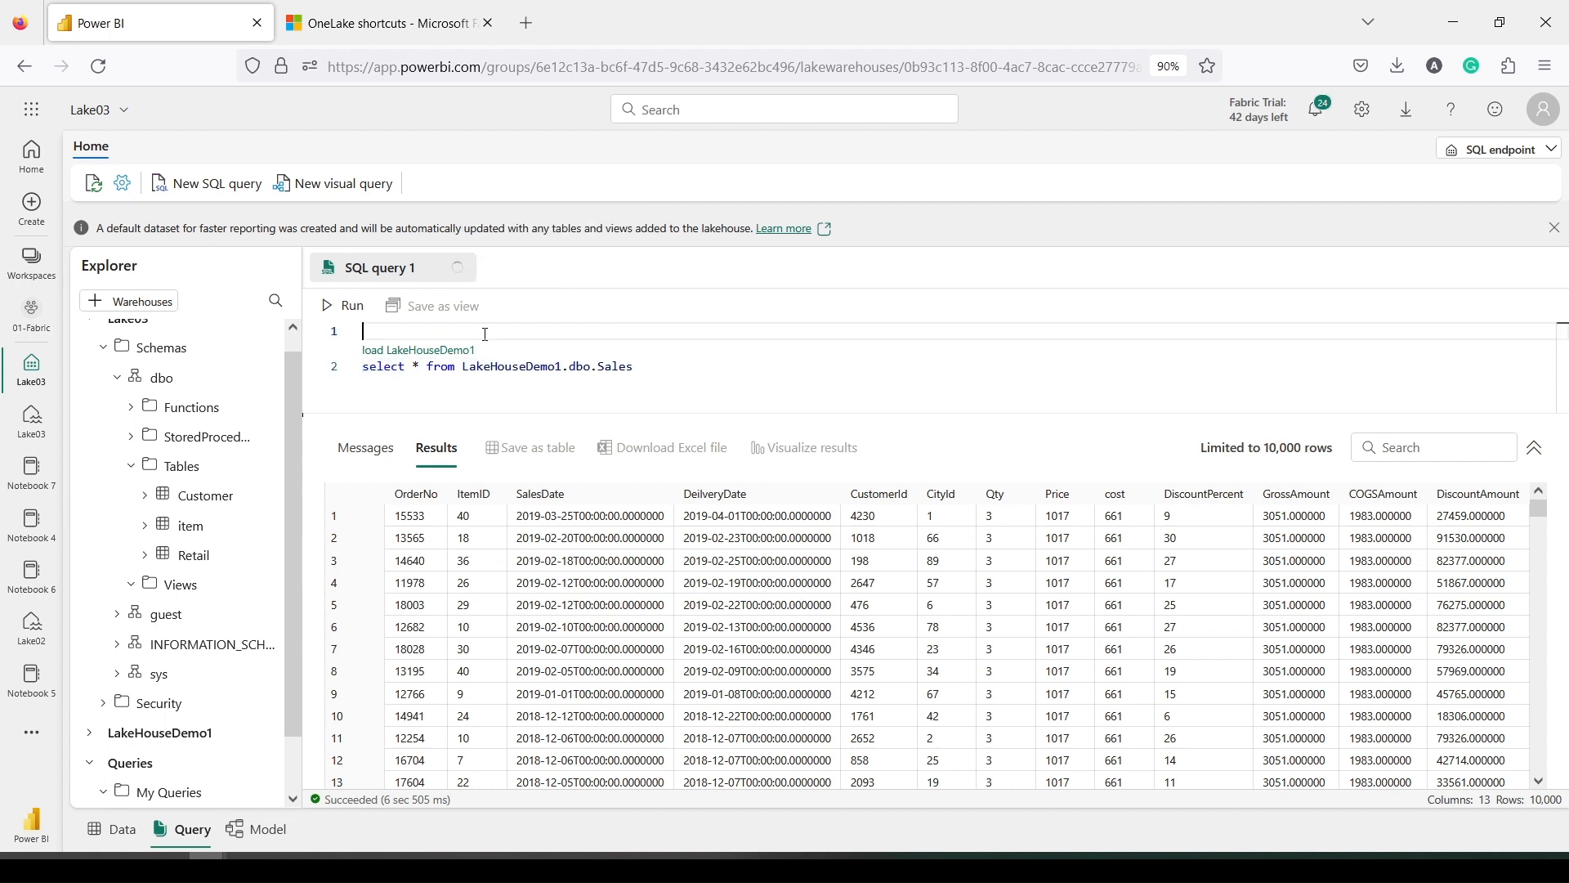
Add 'create view sales_demo_link as' on line 1 and run the two-line statement
{"action": "type", "text": "crea"}
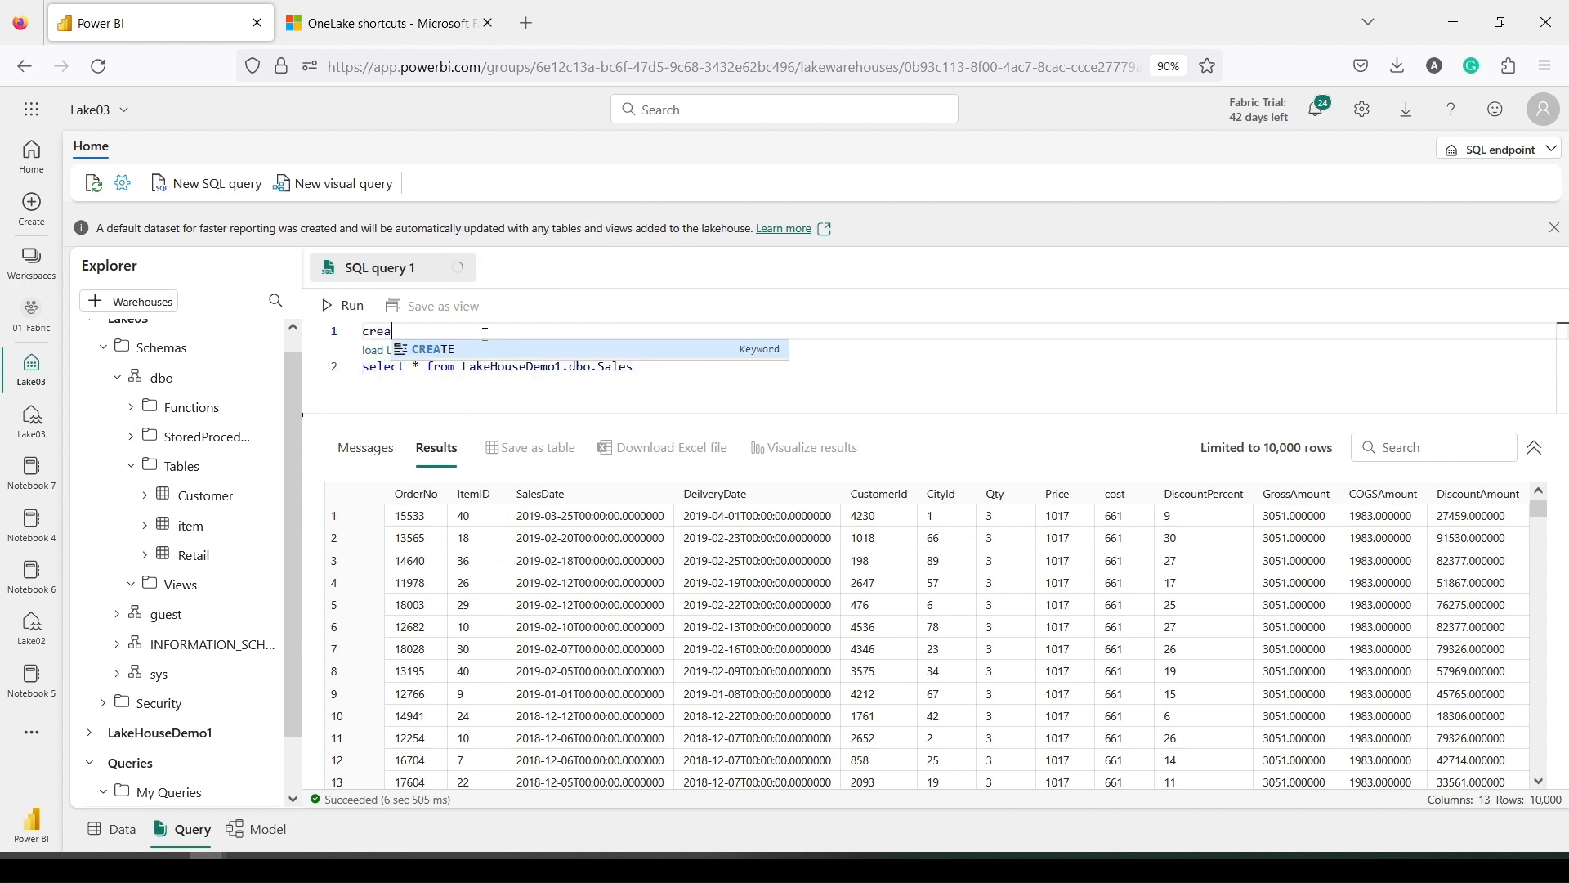
{"action": "type", "text": "te view "}
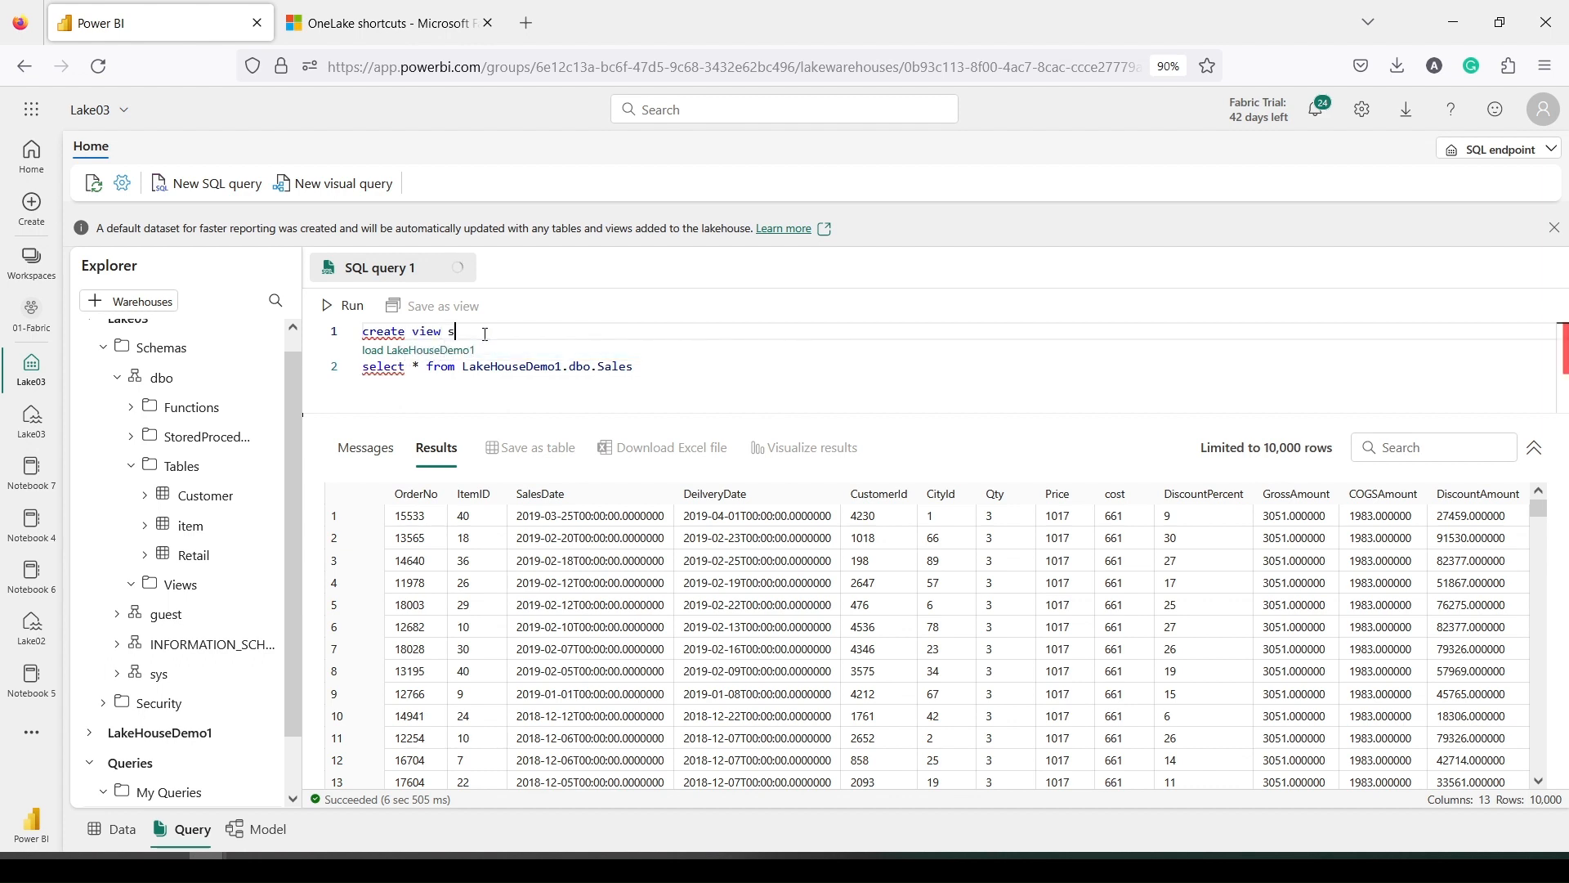
{"action": "type", "text": "sales_demo_link as"}
{"action": "key", "text": "Escape"}
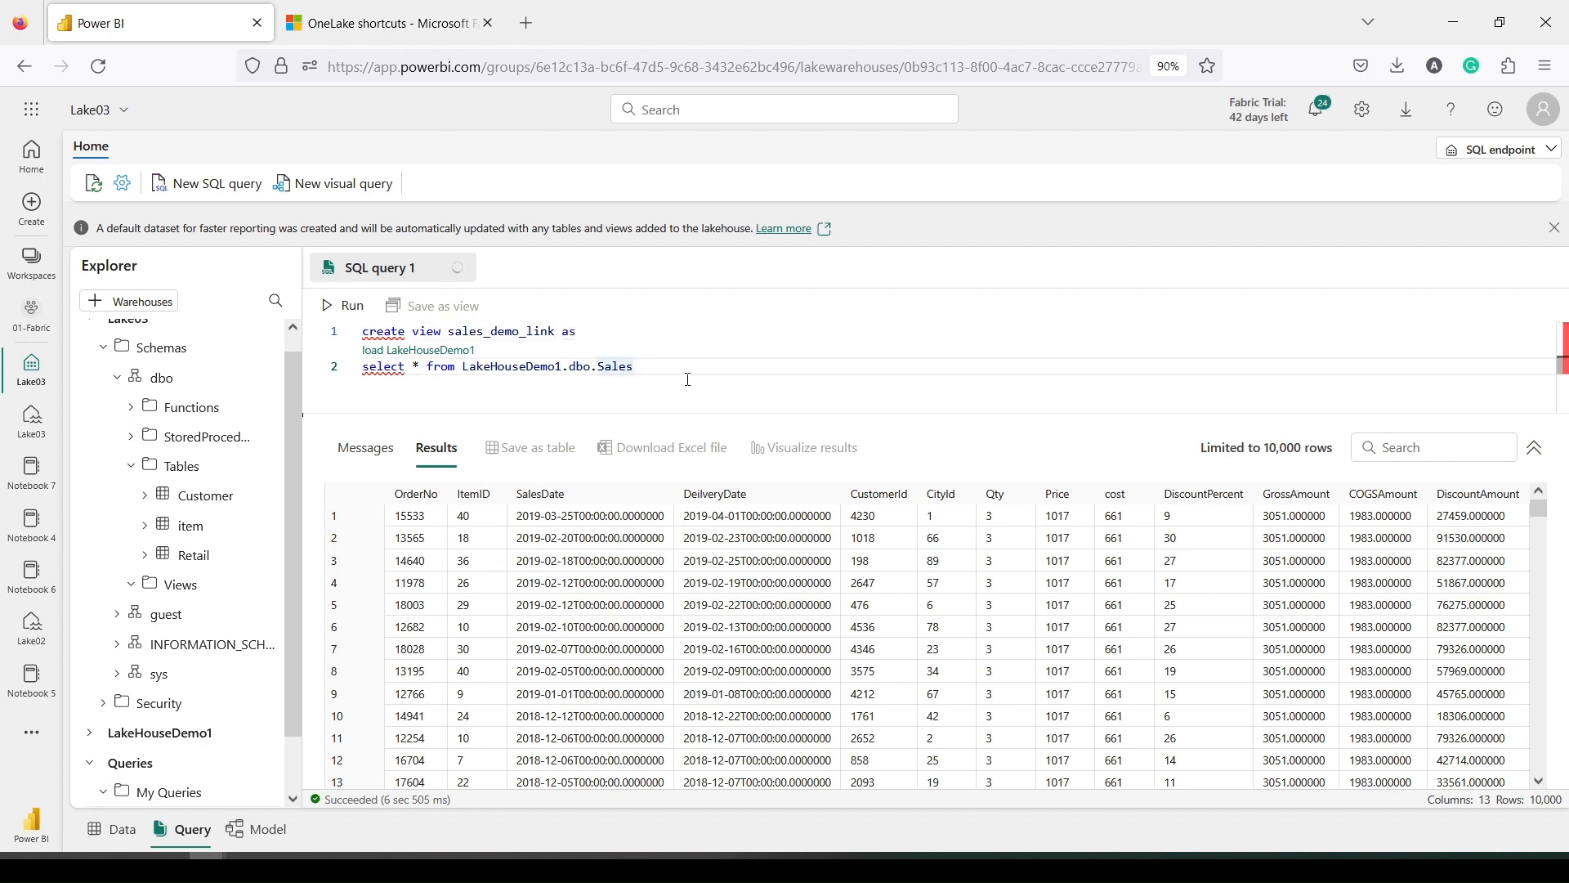
{"action": "key", "text": "ctrl+a"}
{"action": "left_click", "coordinate": [339, 306]}
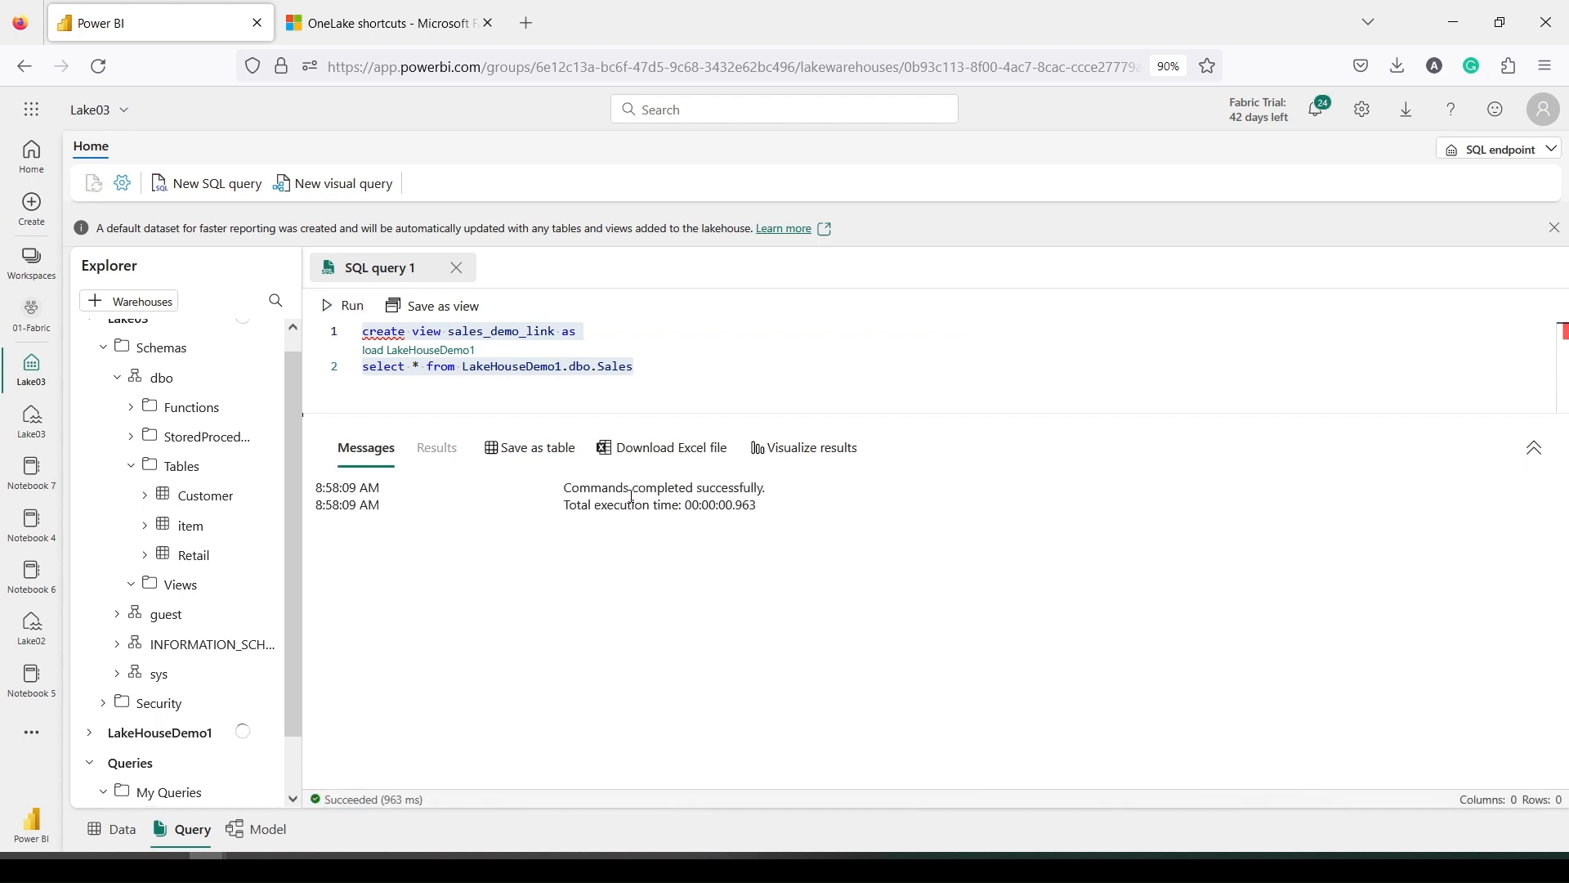
Refresh and expand the Views folder so sales_demo_link is listed
{"action": "scroll", "coordinate": [237, 572], "scroll_direction": "down", "scroll_amount": 1}
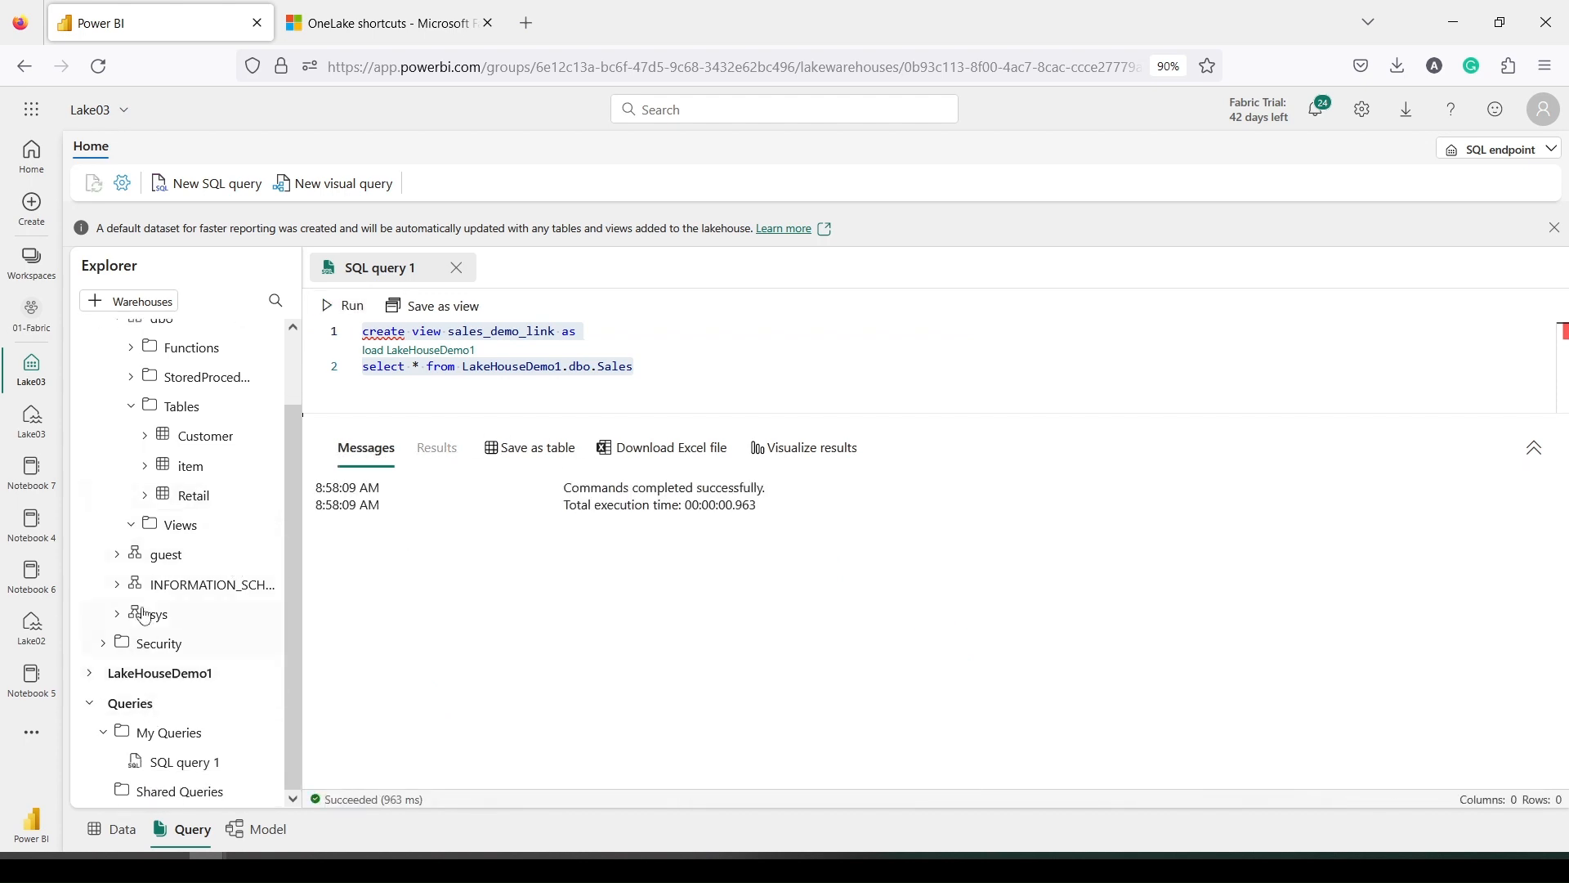
{"action": "left_click", "coordinate": [131, 527]}
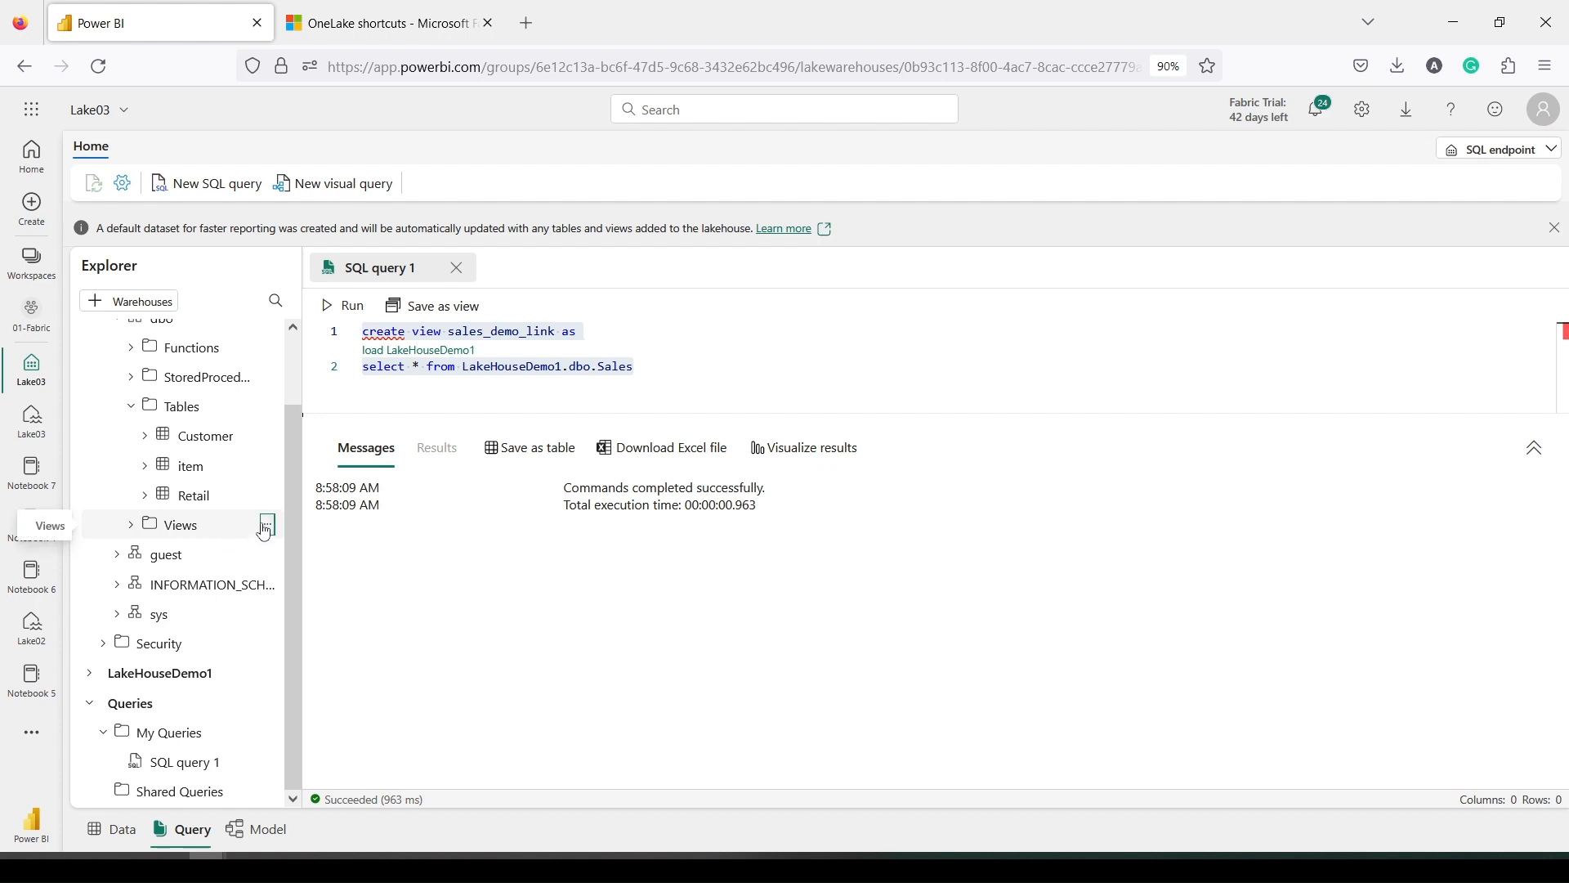
{"action": "left_click", "coordinate": [267, 525]}
{"action": "left_click", "coordinate": [288, 576]}
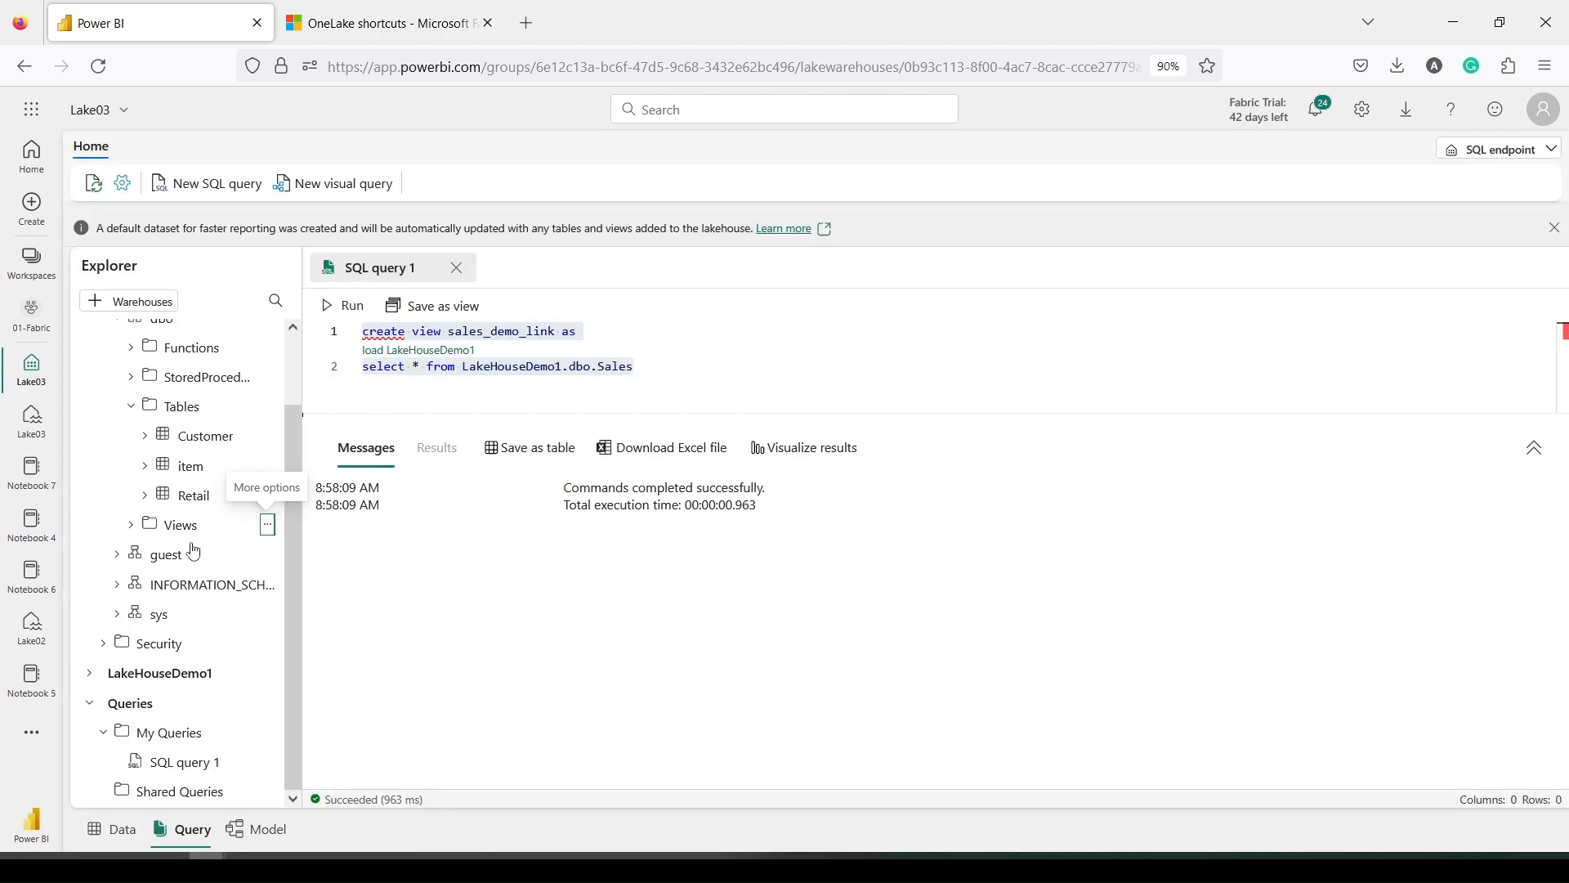
{"action": "left_click", "coordinate": [131, 524]}
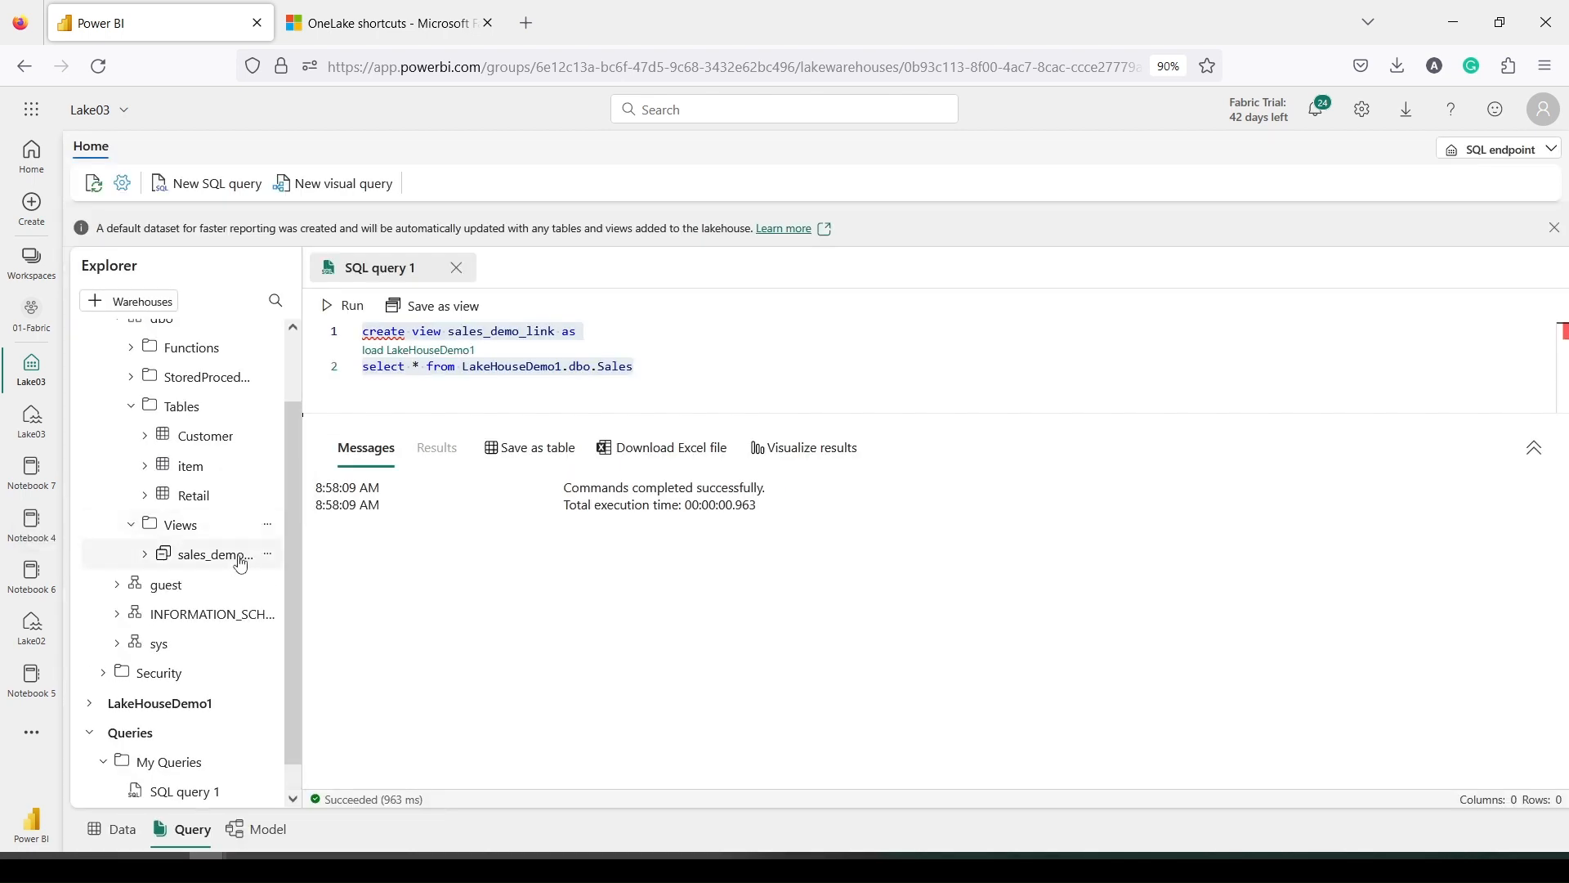
{"action": "left_click", "coordinate": [642, 369]}
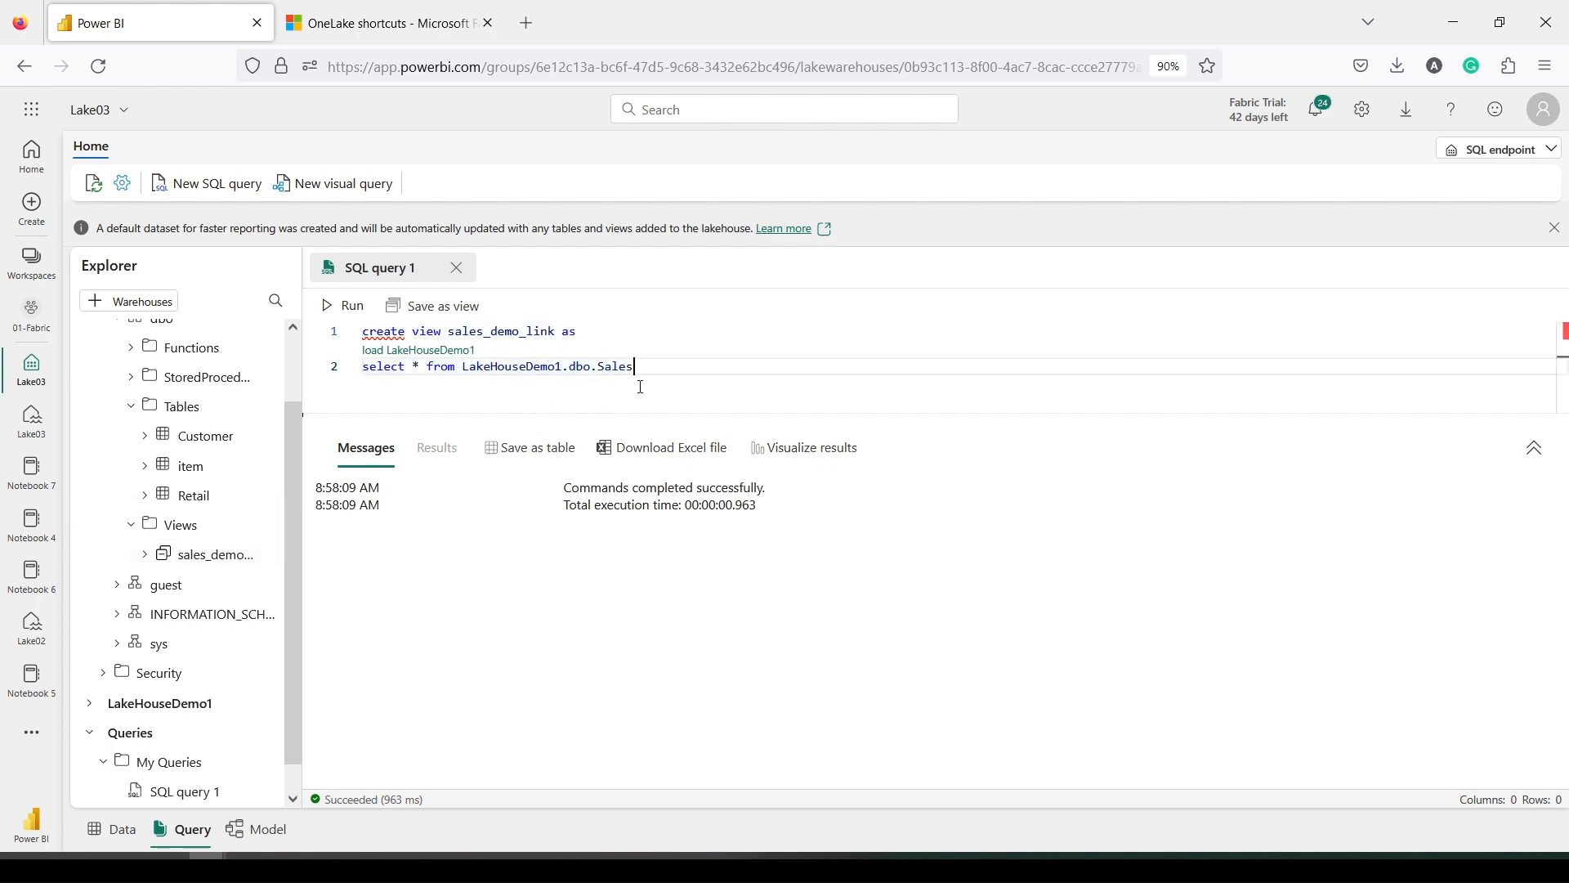
Replace the query source with WarehouseDemo01's dbo.Item table using autocomplete
{"action": "left_click", "coordinate": [463, 370], "text": "shift"}
{"action": "key", "text": "BackSpace"}
{"action": "type", "text": "w"}
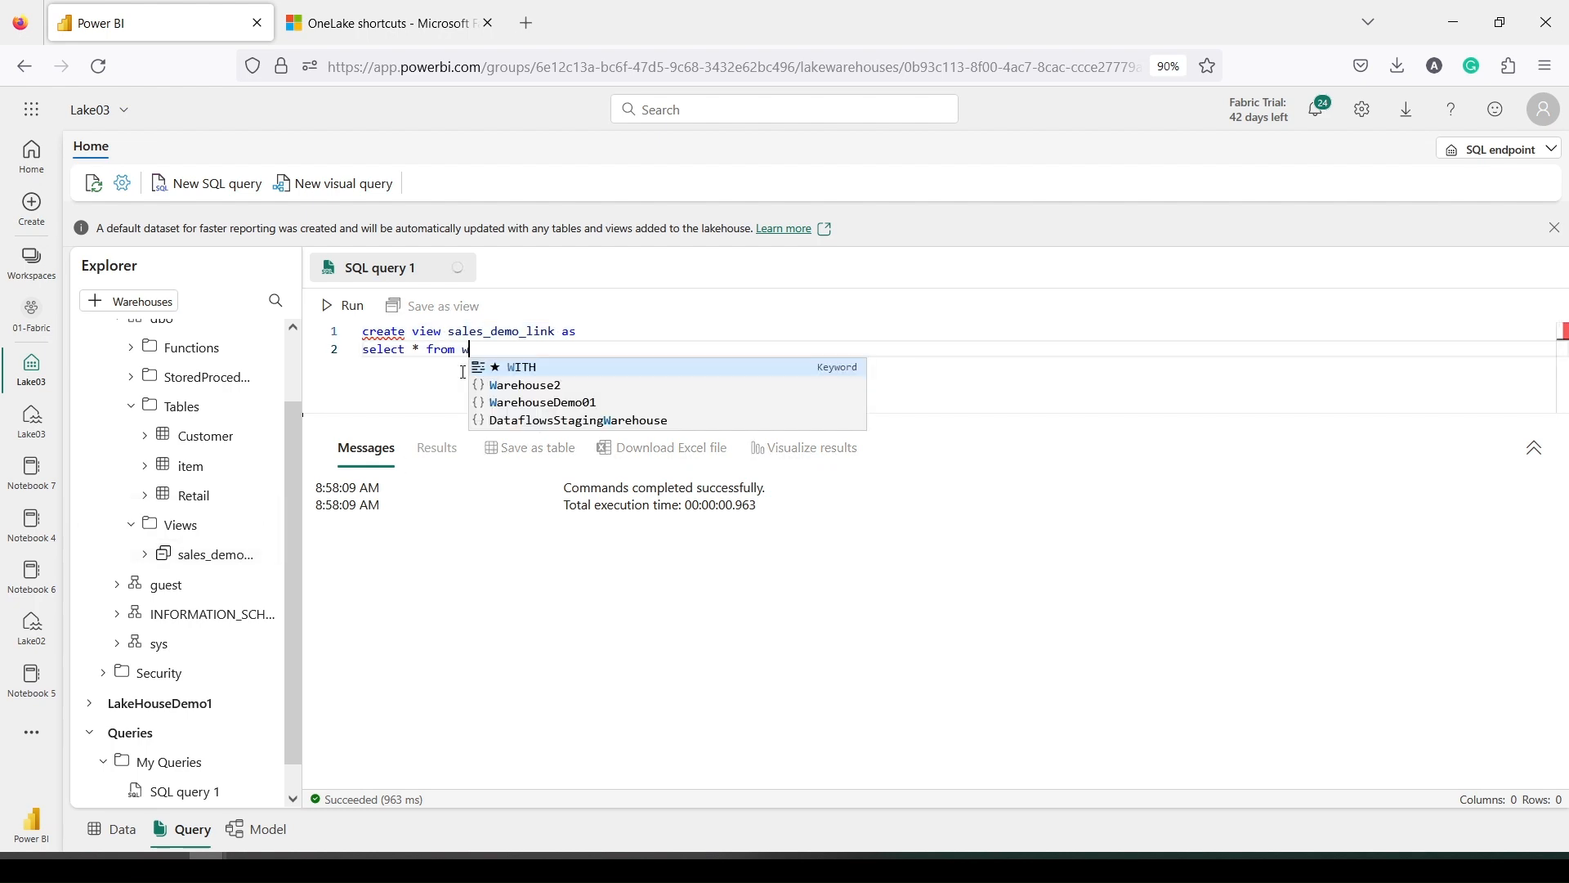
{"action": "left_click", "coordinate": [528, 399]}
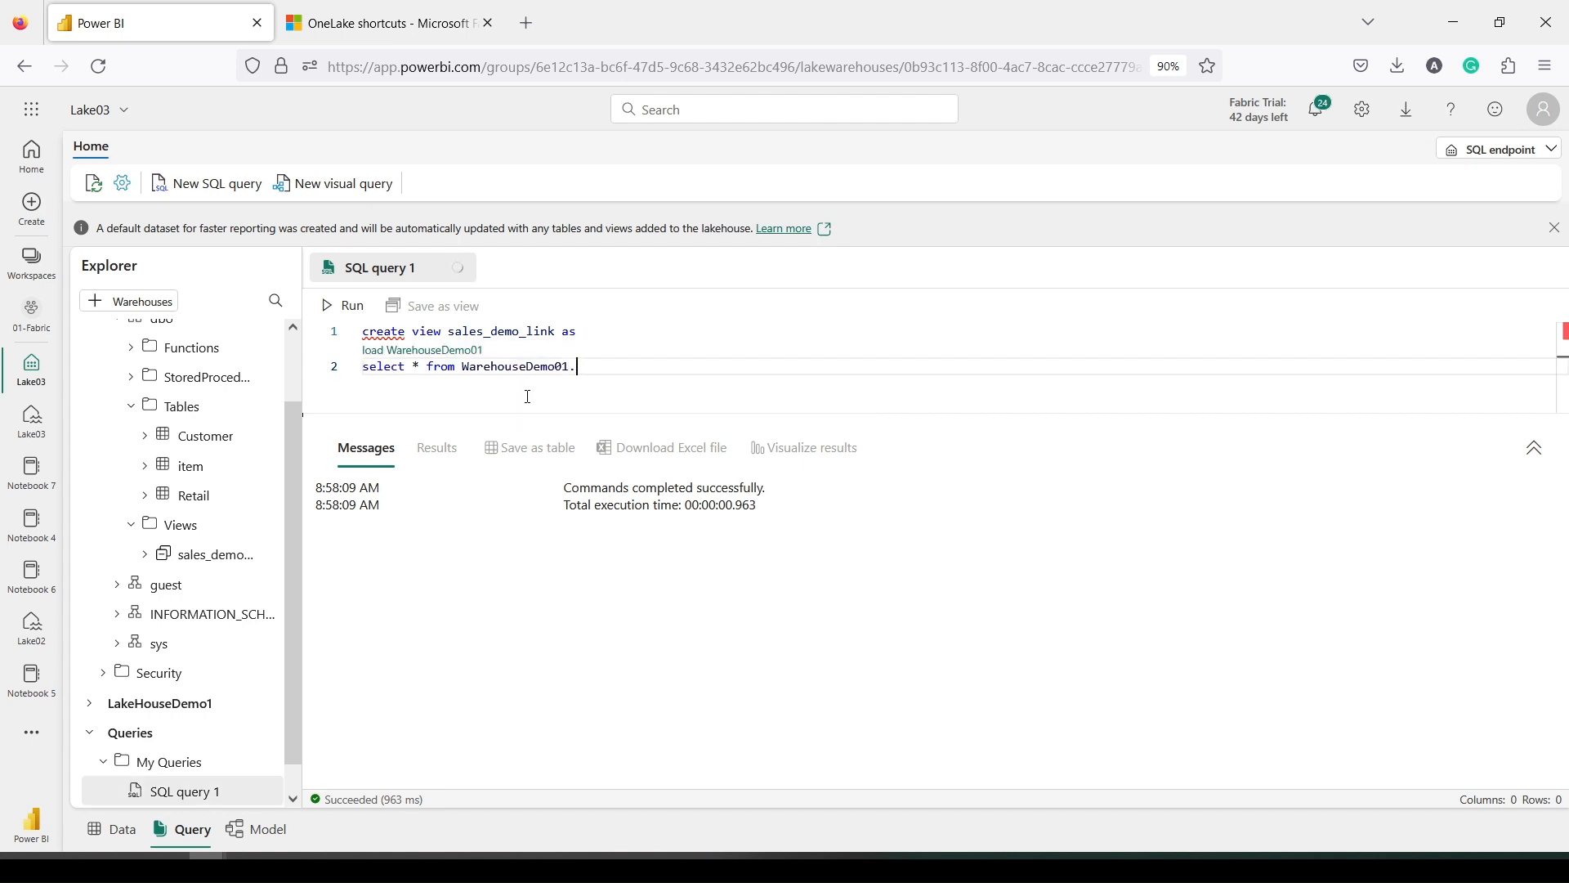
{"action": "type", "text": ".dbo.saales"}
{"action": "key", "text": "BackSpace"}
{"action": "key", "text": "BackSpace"}
{"action": "key", "text": "BackSpace"}
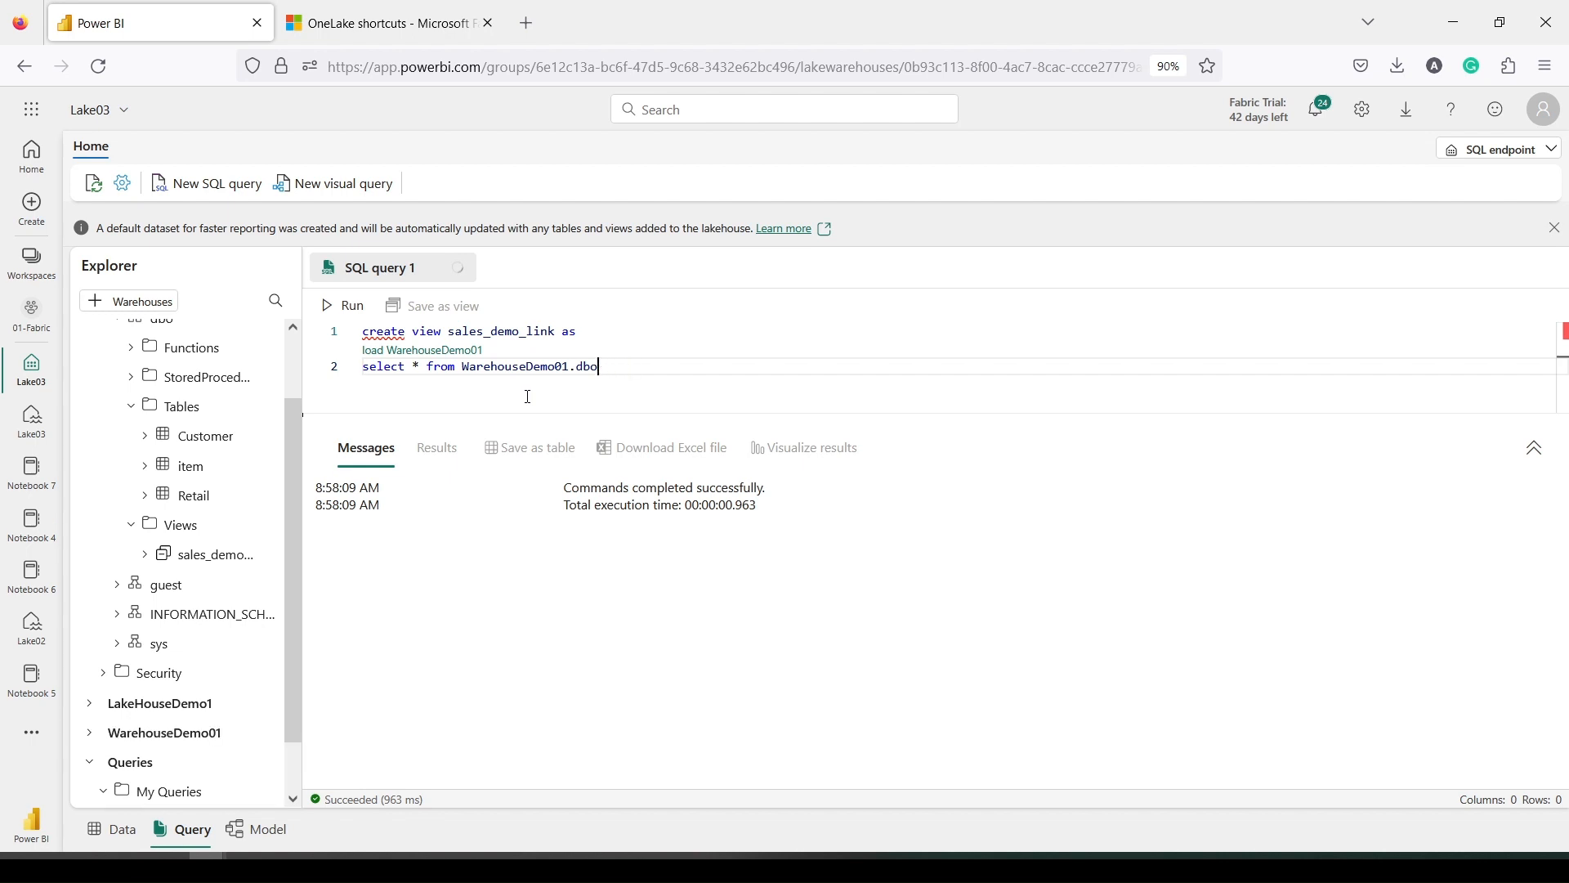
{"action": "type", "text": "."}
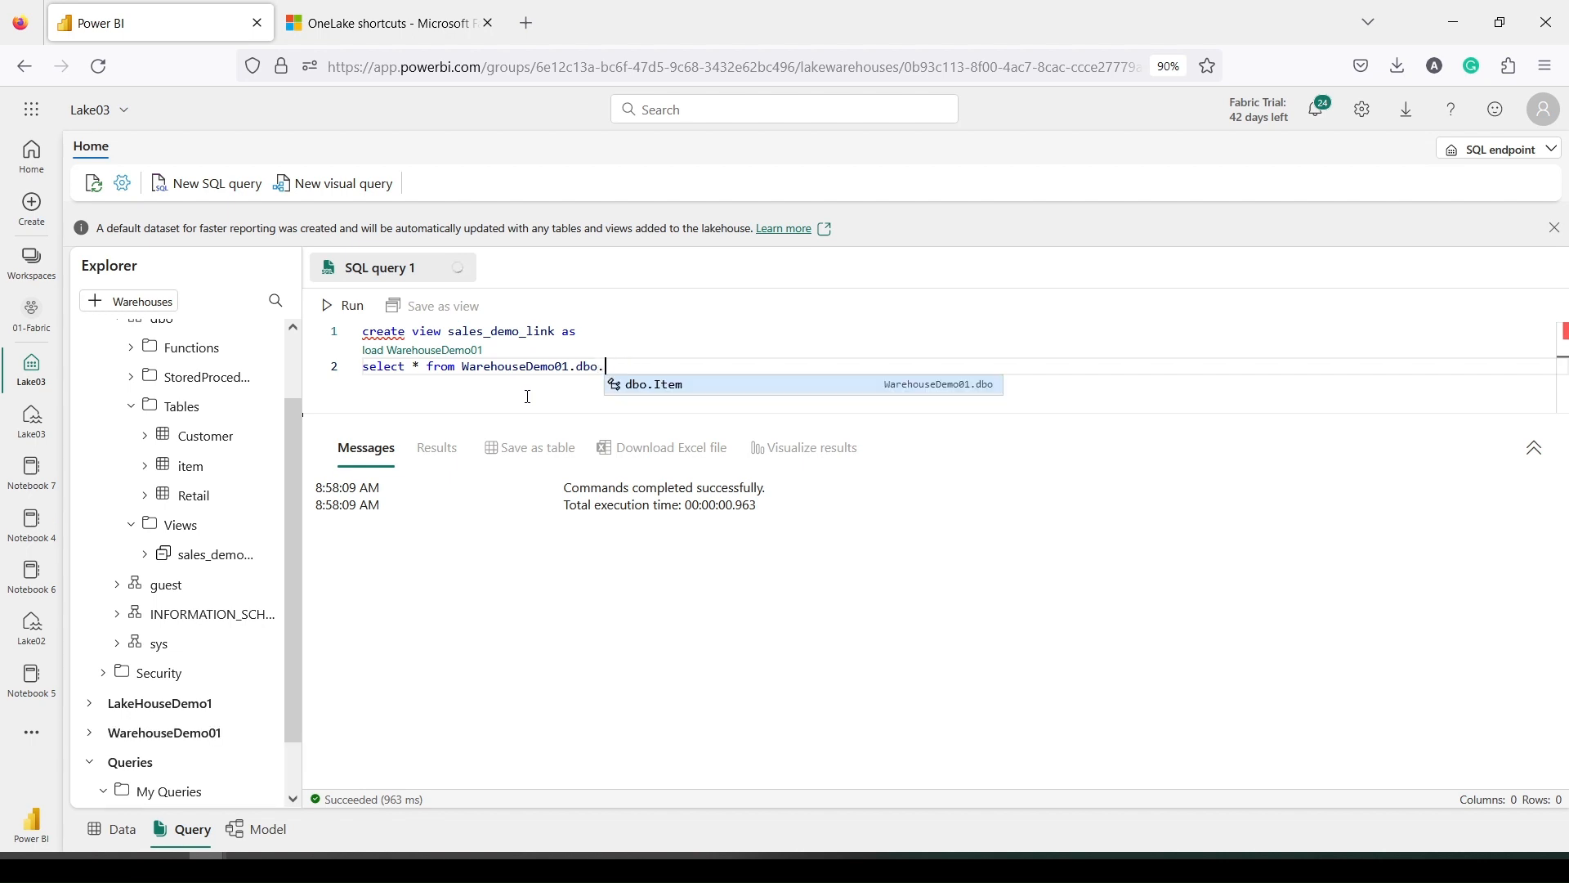
{"action": "key", "text": "Tab"}
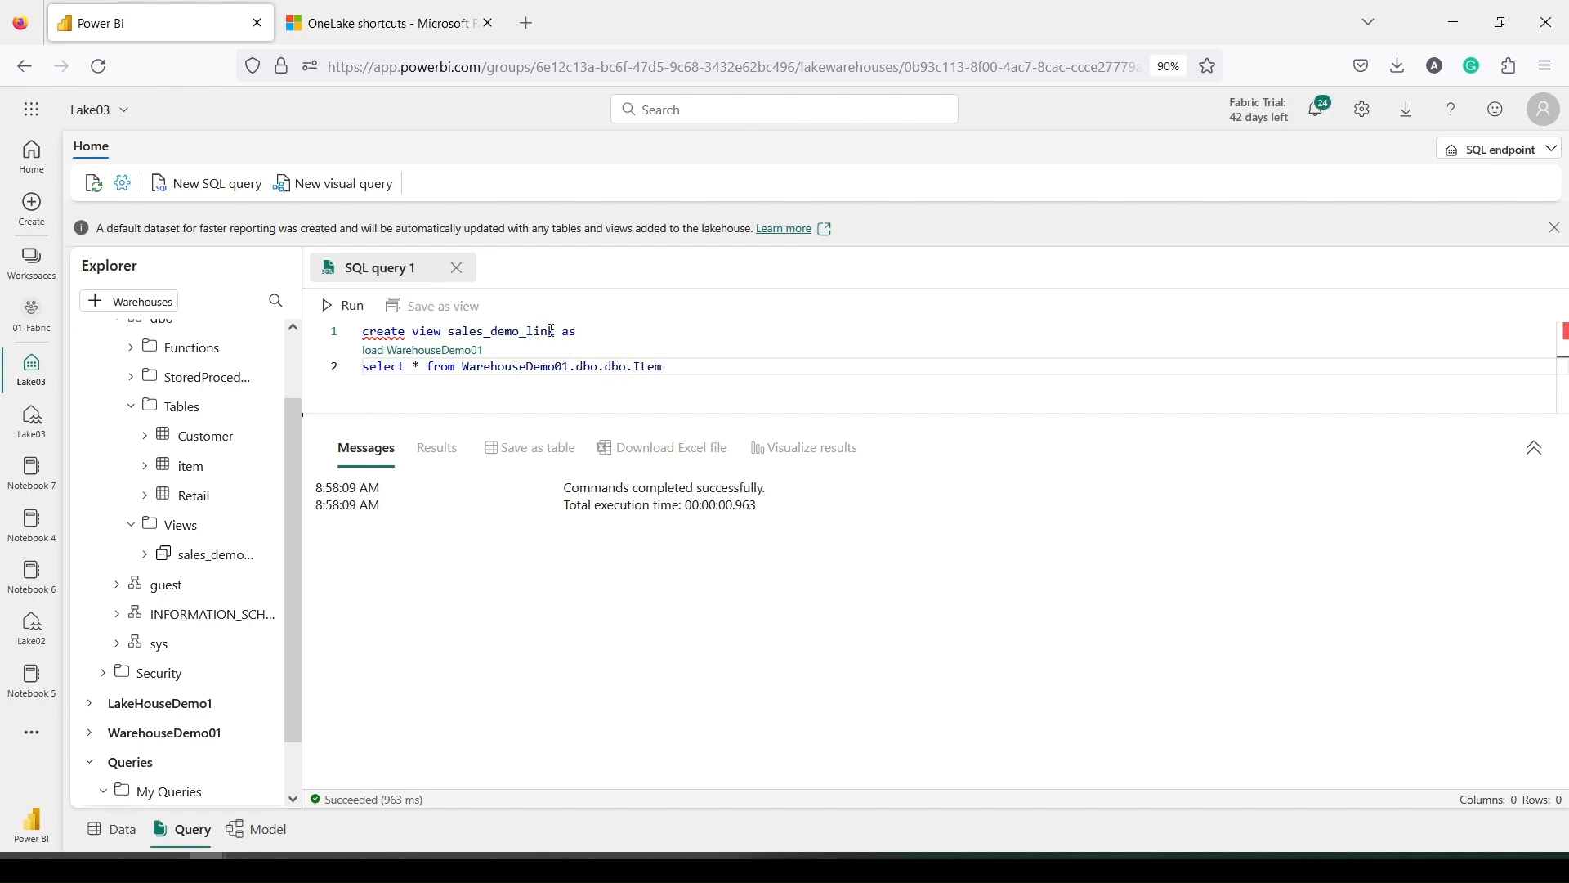
Rename the view to item_demo_link, run it, and select the failing WarehouseDemo01.dbo.dbo.Item reference
{"action": "left_click_drag", "start_coordinate": [484, 333], "coordinate": [452, 336]}
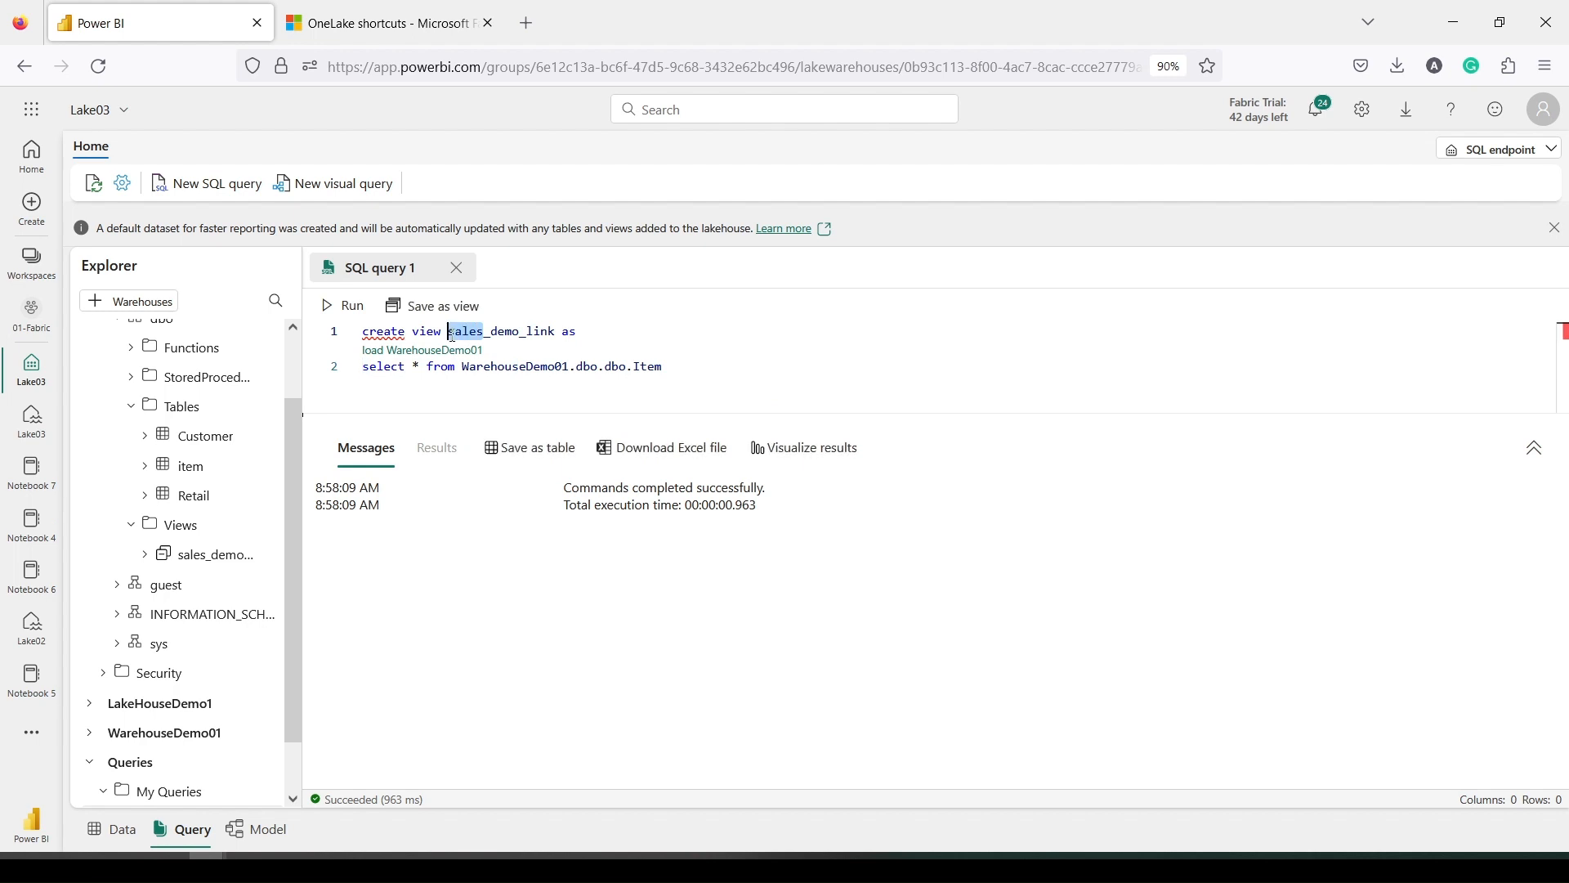
{"action": "type", "text": "item"}
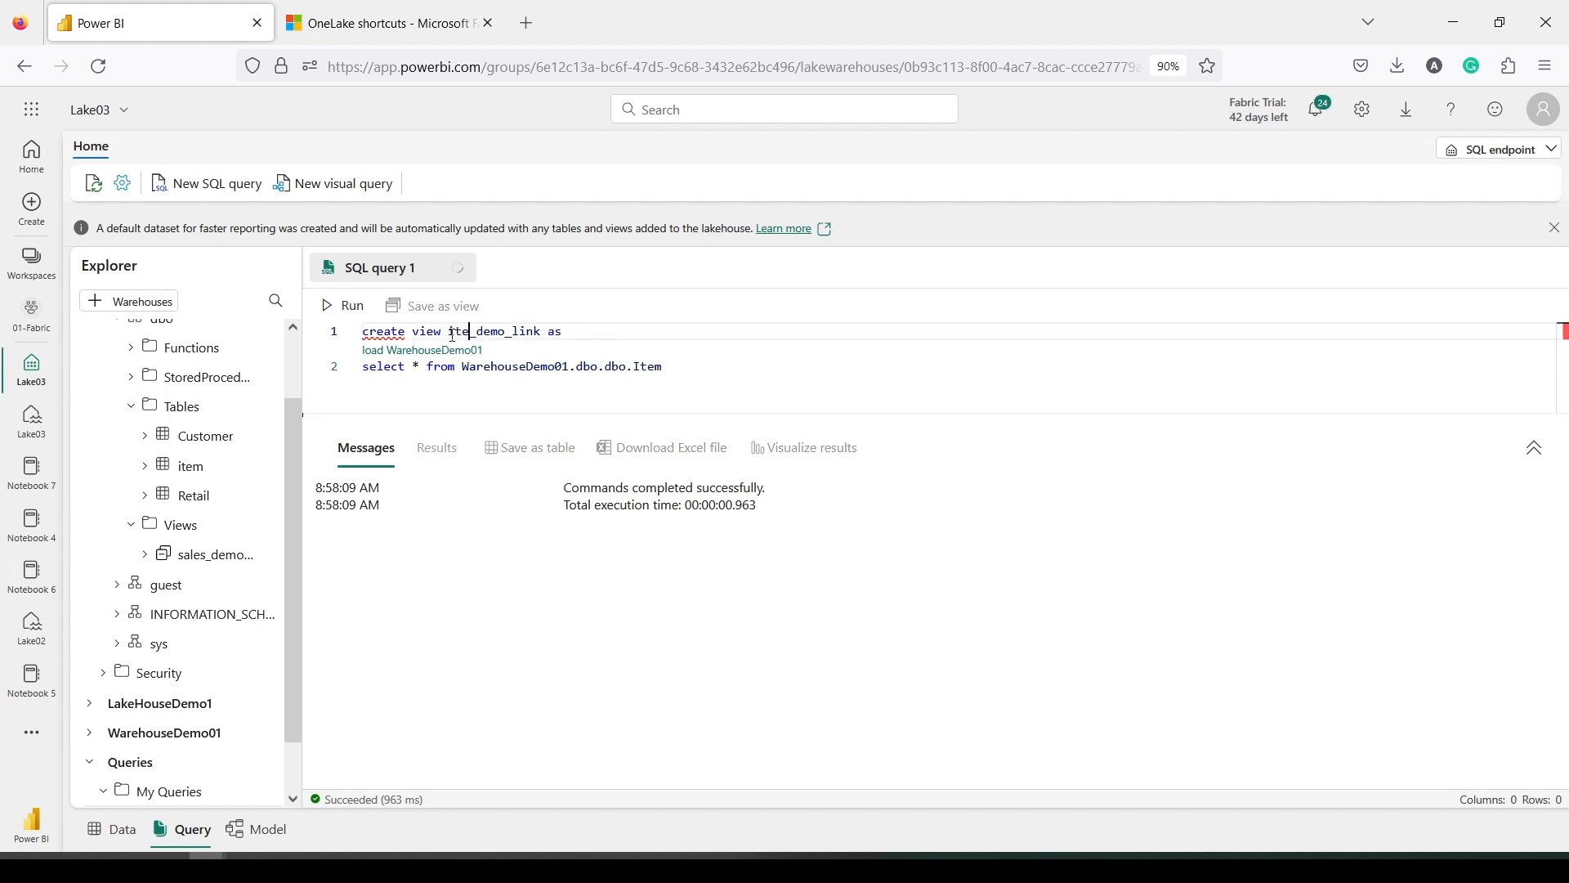
{"action": "left_click_drag", "start_coordinate": [664, 368], "coordinate": [362, 332]}
{"action": "left_click", "coordinate": [339, 315]}
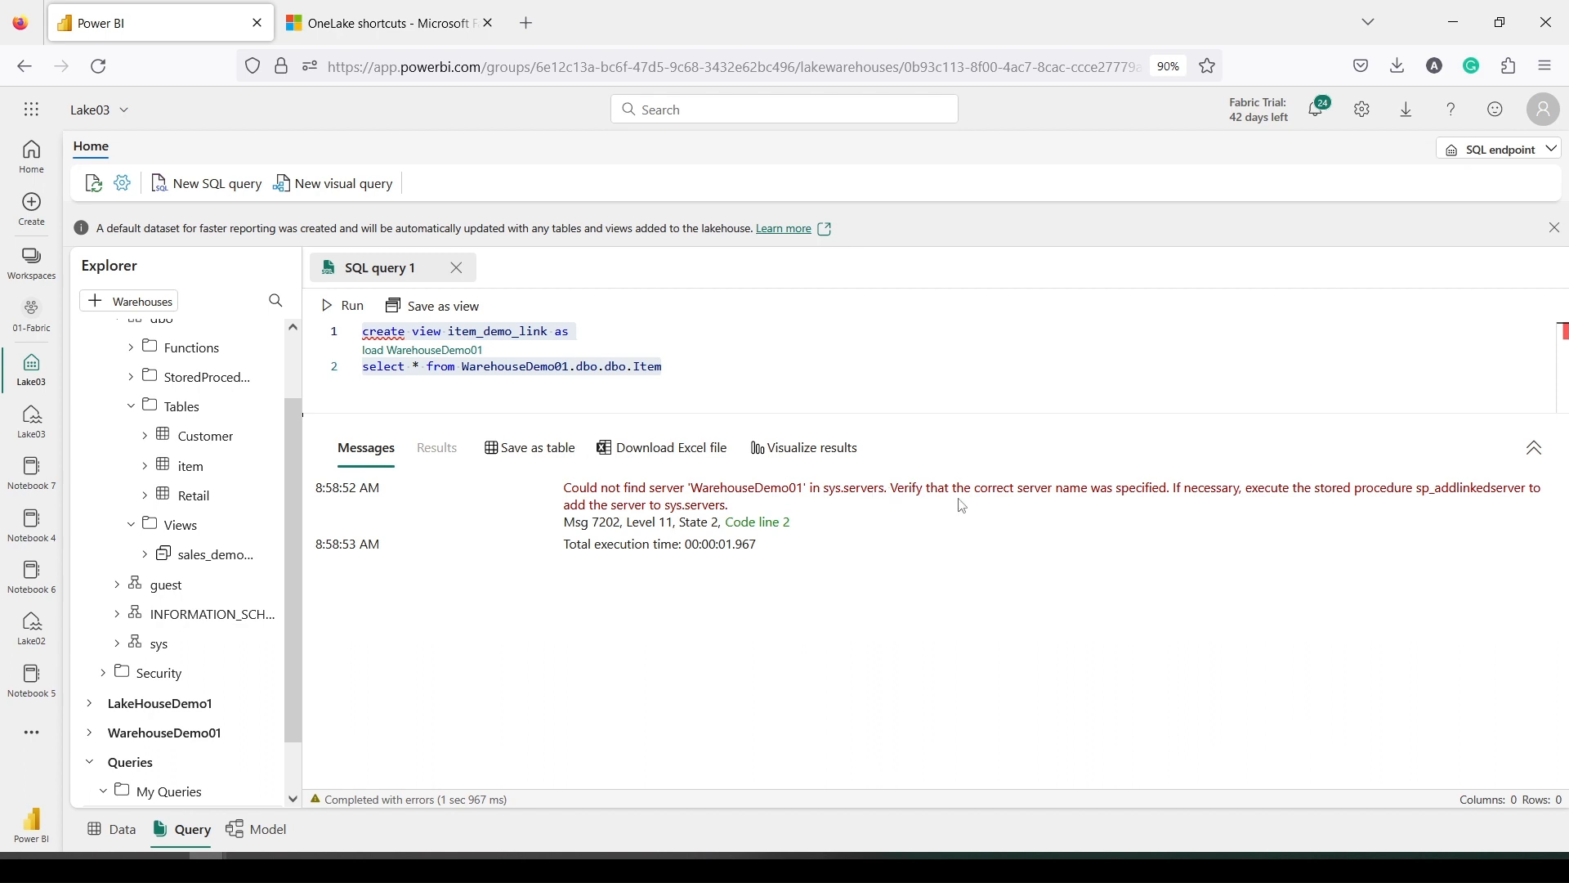
{"action": "left_click", "coordinate": [693, 375]}
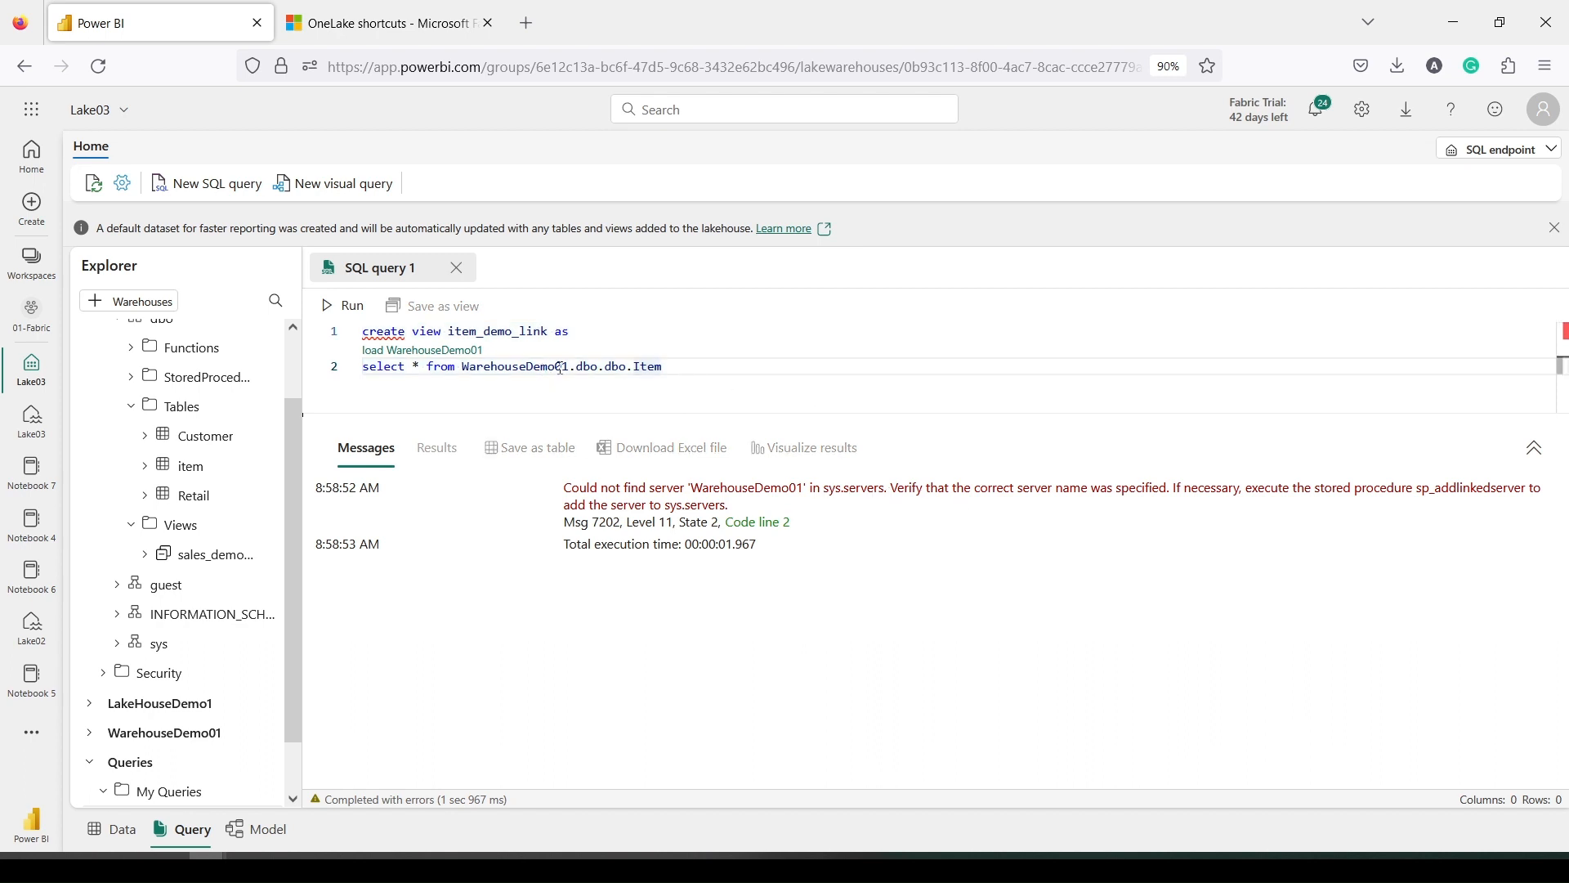
{"action": "double_click", "coordinate": [531, 367]}
{"action": "left_click_drag", "start_coordinate": [662, 367], "coordinate": [456, 366]}
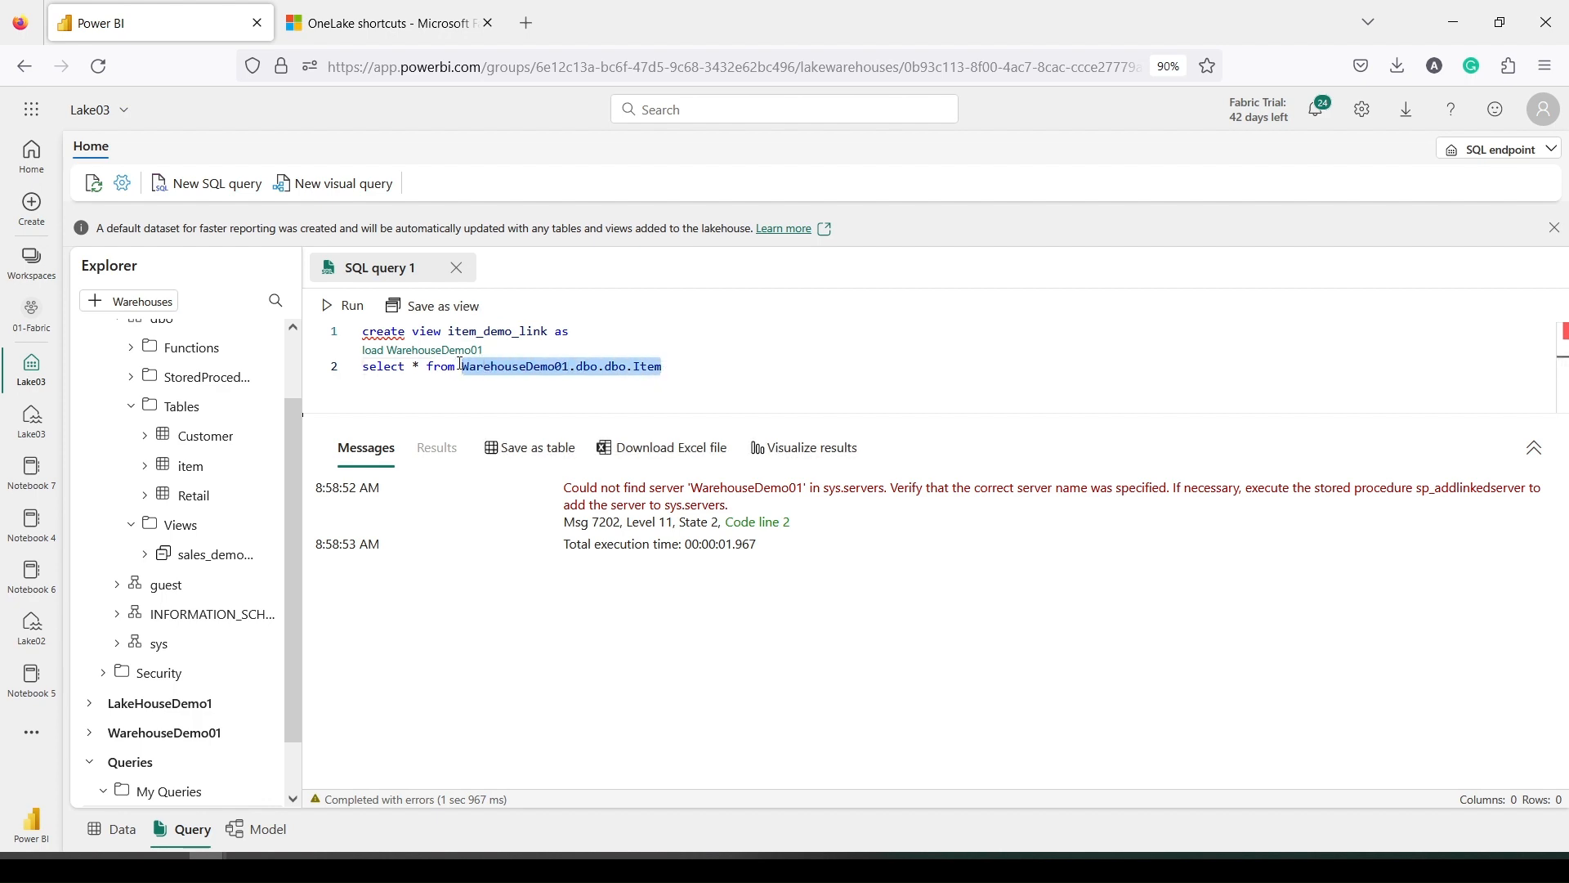
Delete the failing source reference and open the Power BI home site in a new tab
{"action": "key", "text": "BackSpace"}
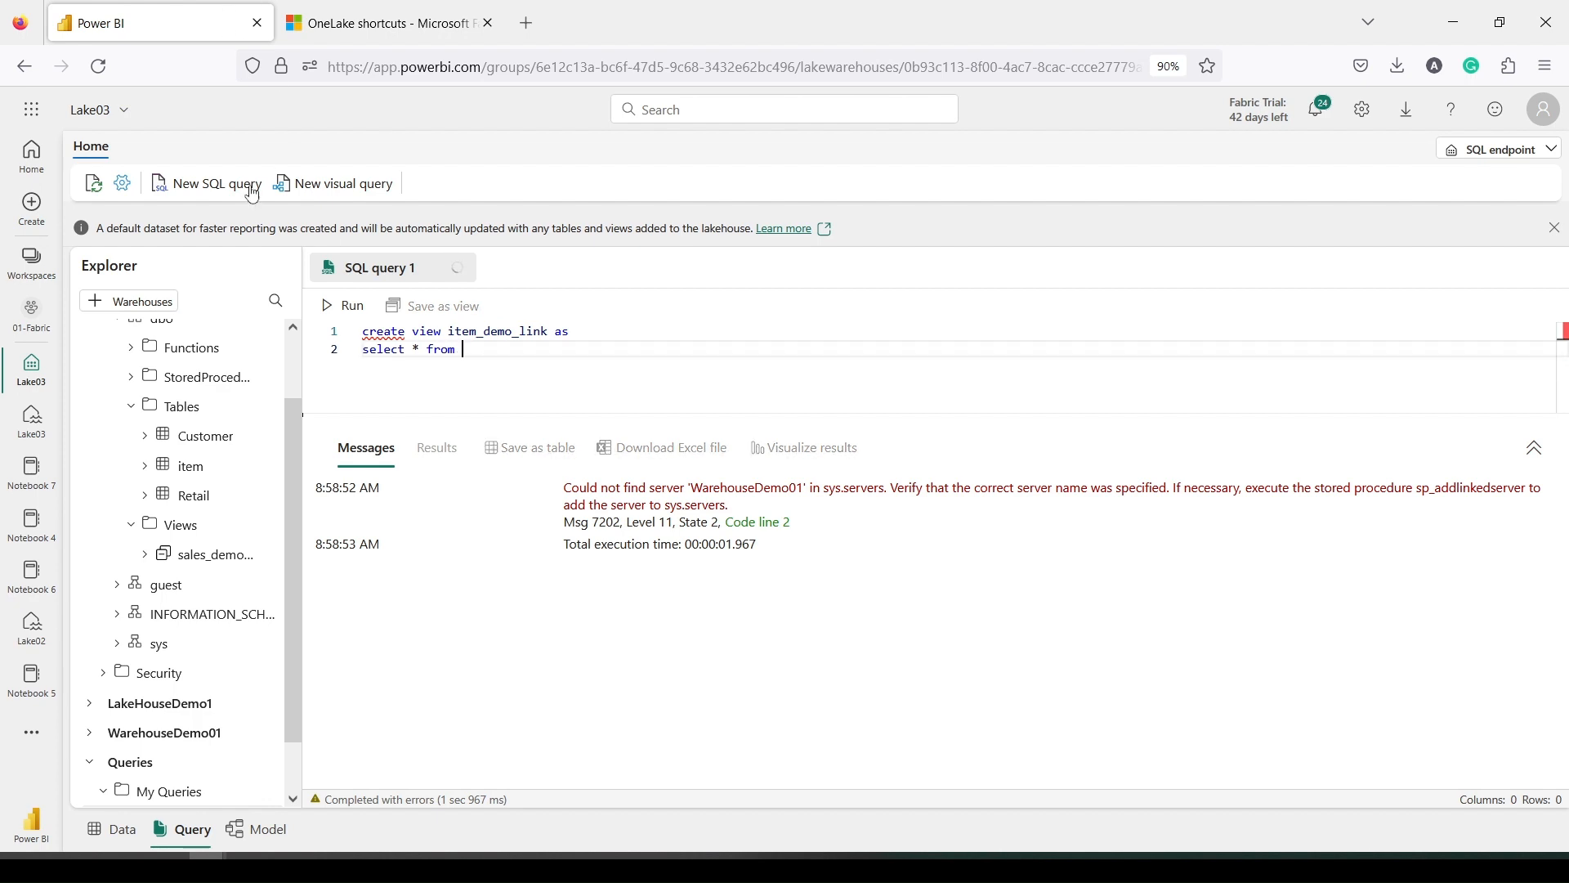
{"action": "right_click", "coordinate": [48, 326]}
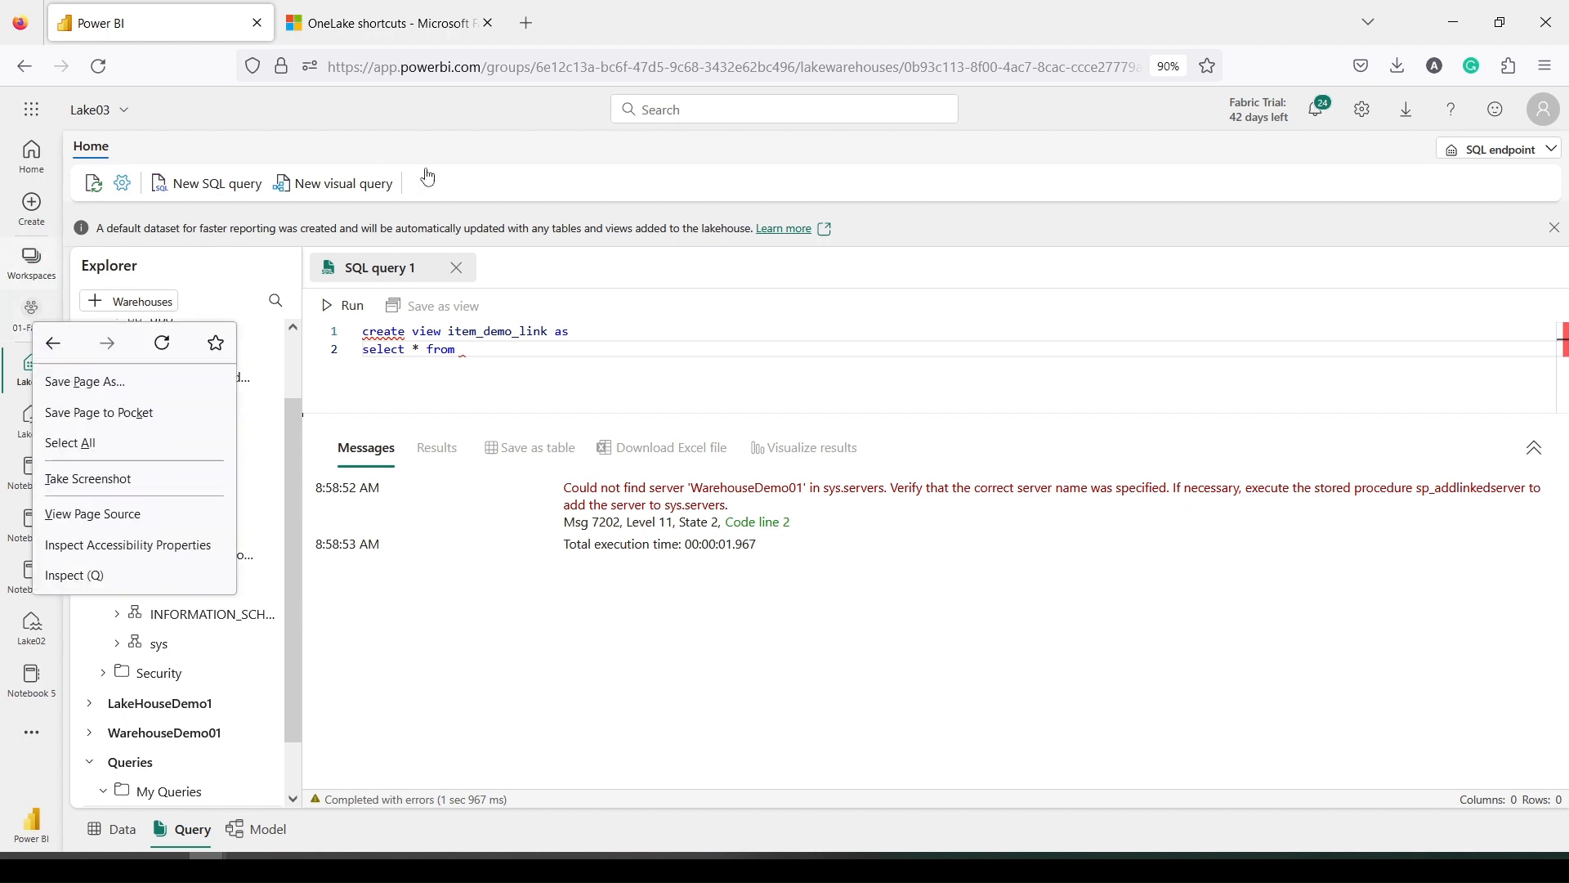
{"action": "left_click", "coordinate": [527, 33]}
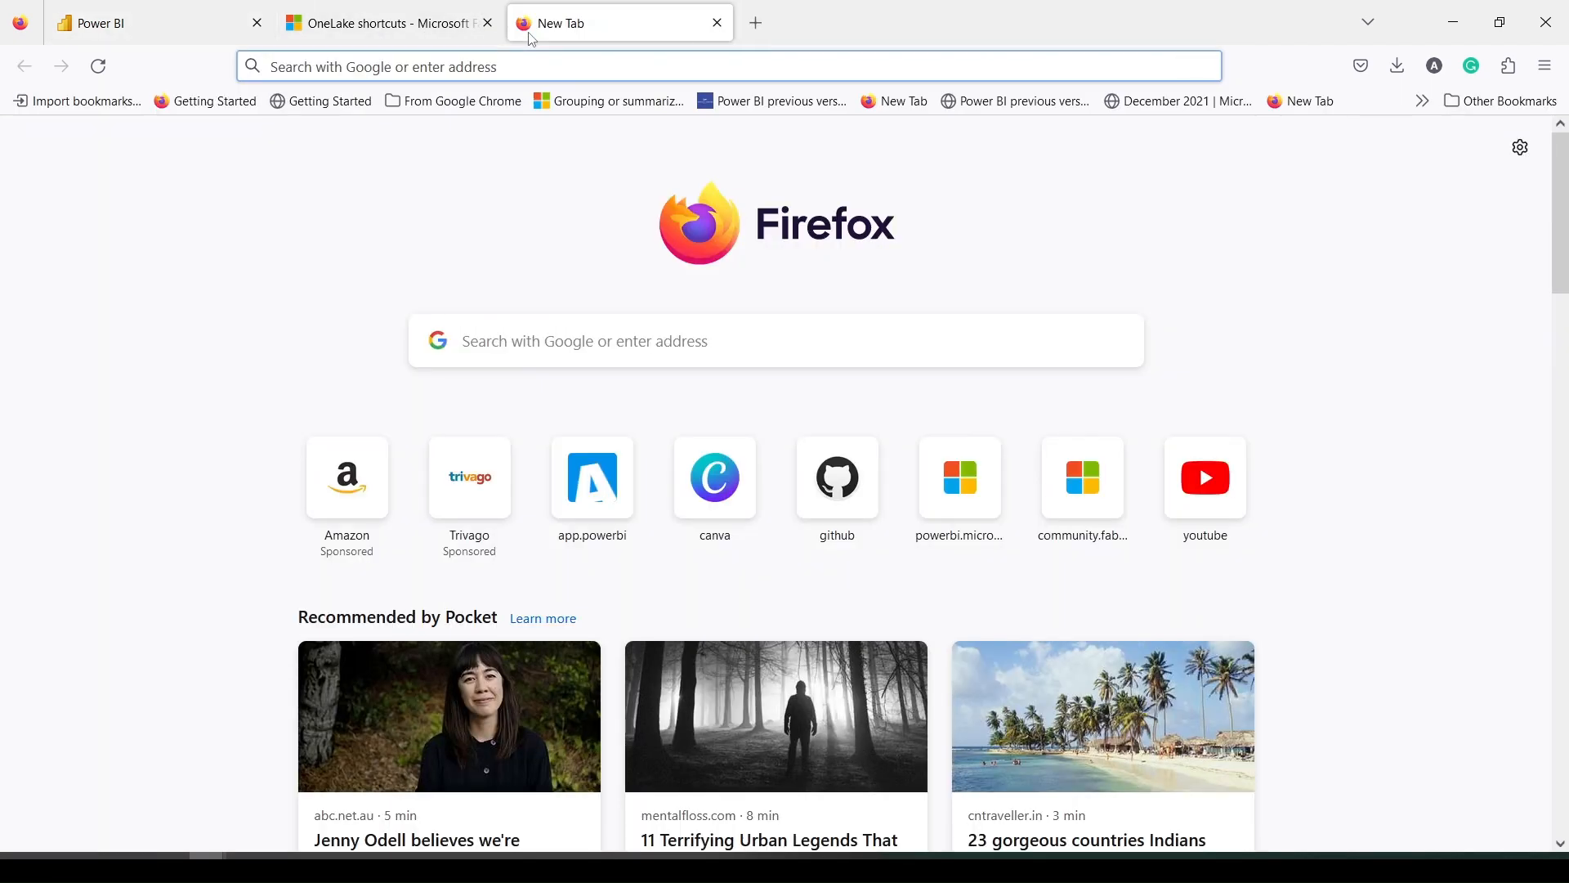
{"action": "type", "text": "de"}
{"action": "key", "text": "BackSpace"}
{"action": "key", "text": "BackSpace"}
{"action": "key", "text": "BackSpace"}
{"action": "type", "text": "a"}
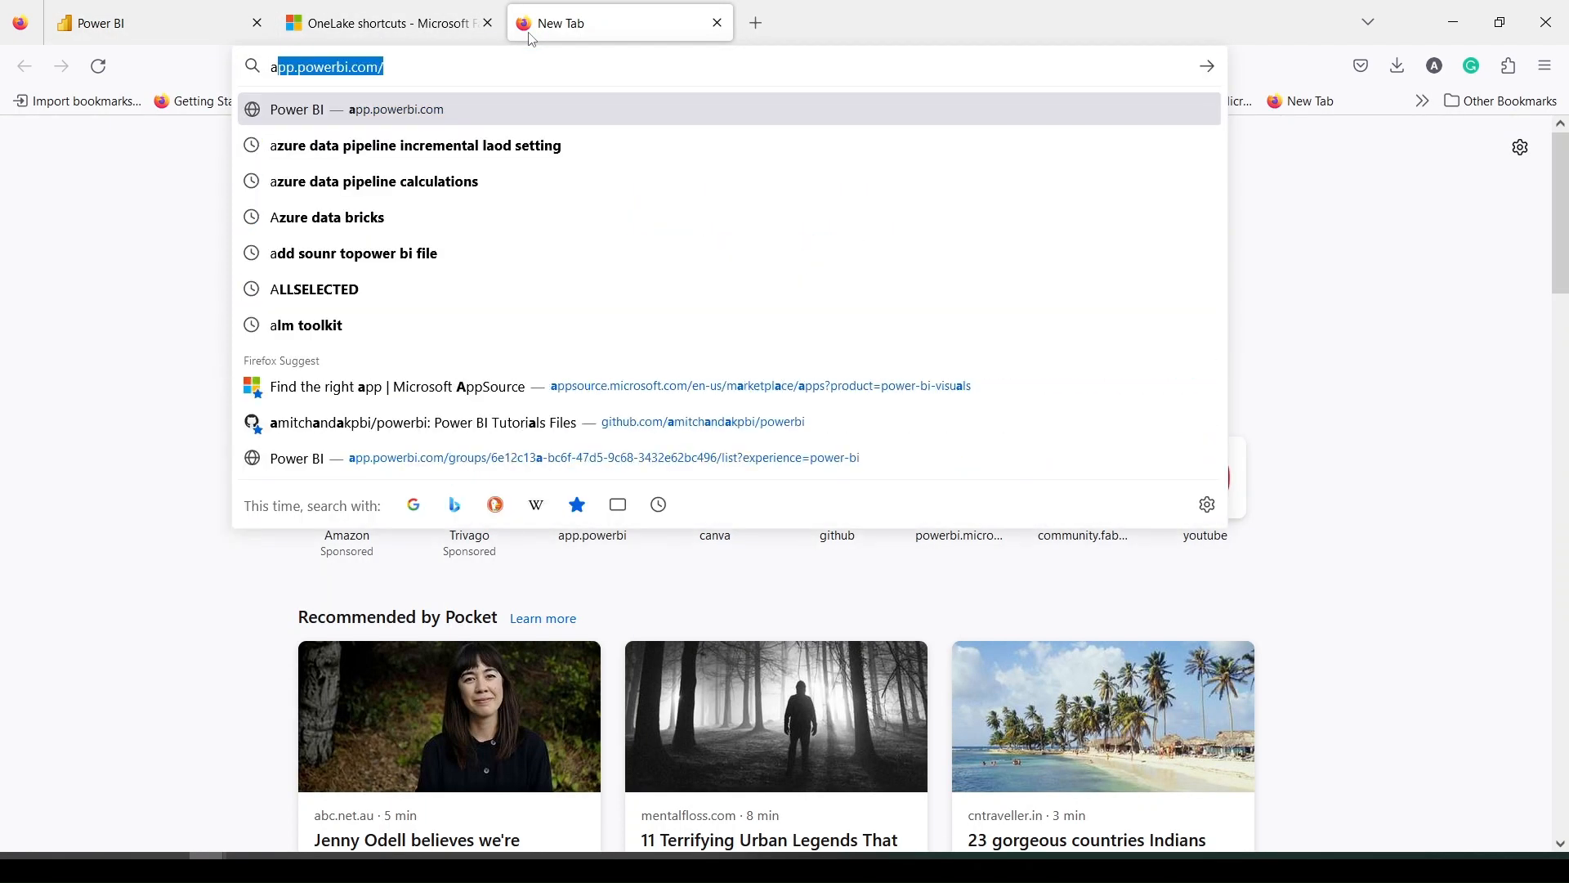
{"action": "type", "text": "pp"}
{"action": "key", "text": "Return"}
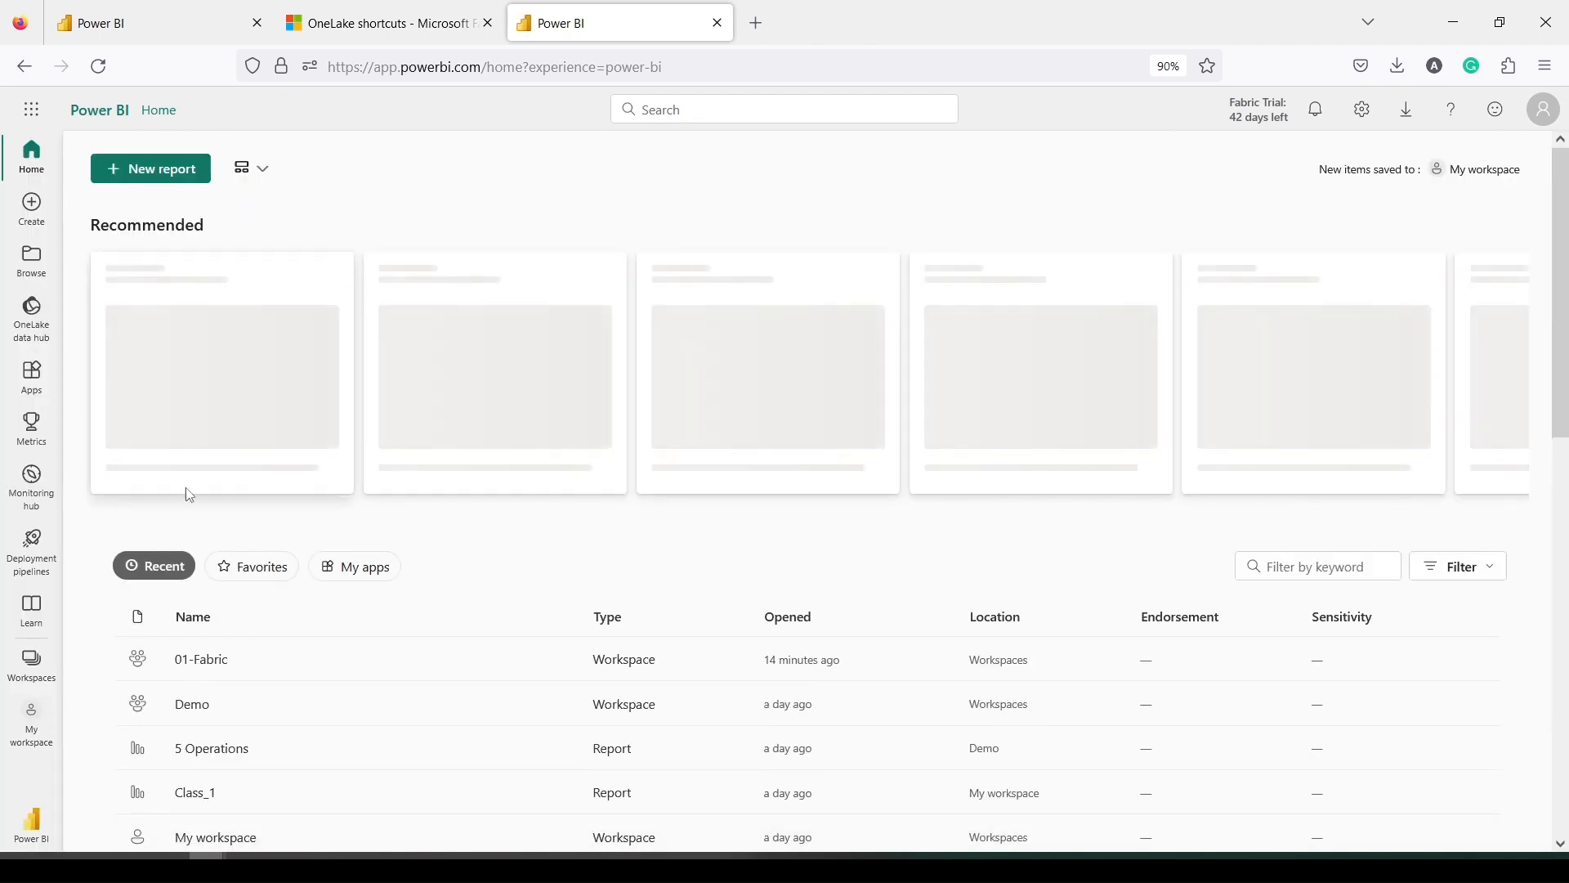
Open the 01-Fabric workspace and go into the WarehouseDemo01 warehouse
{"action": "left_click", "coordinate": [206, 659]}
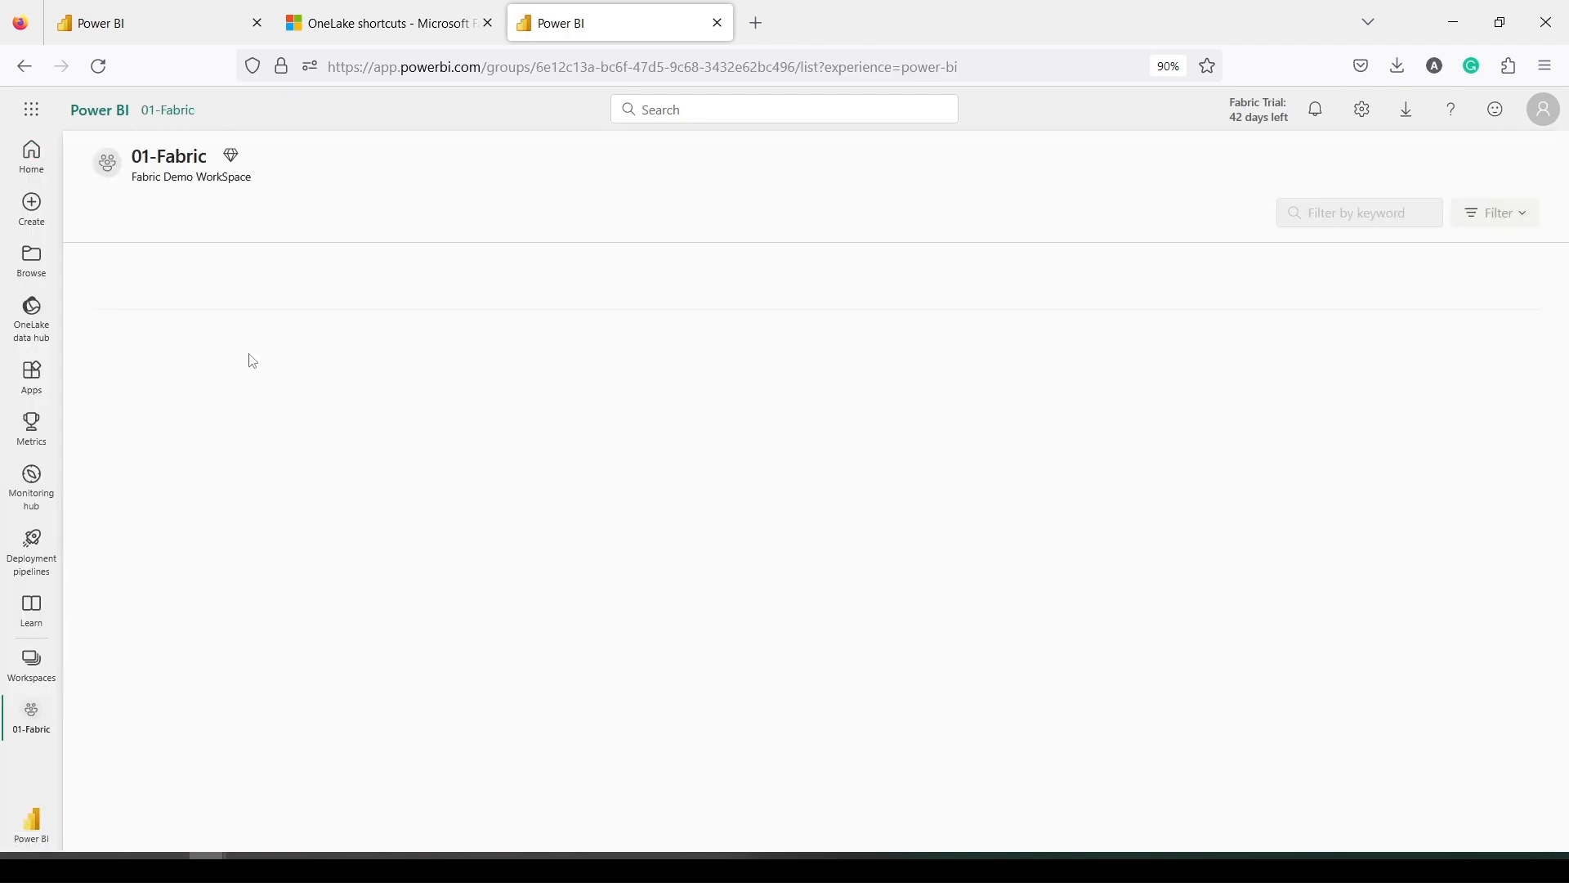
{"action": "scroll", "coordinate": [433, 453], "scroll_direction": "down", "scroll_amount": 10}
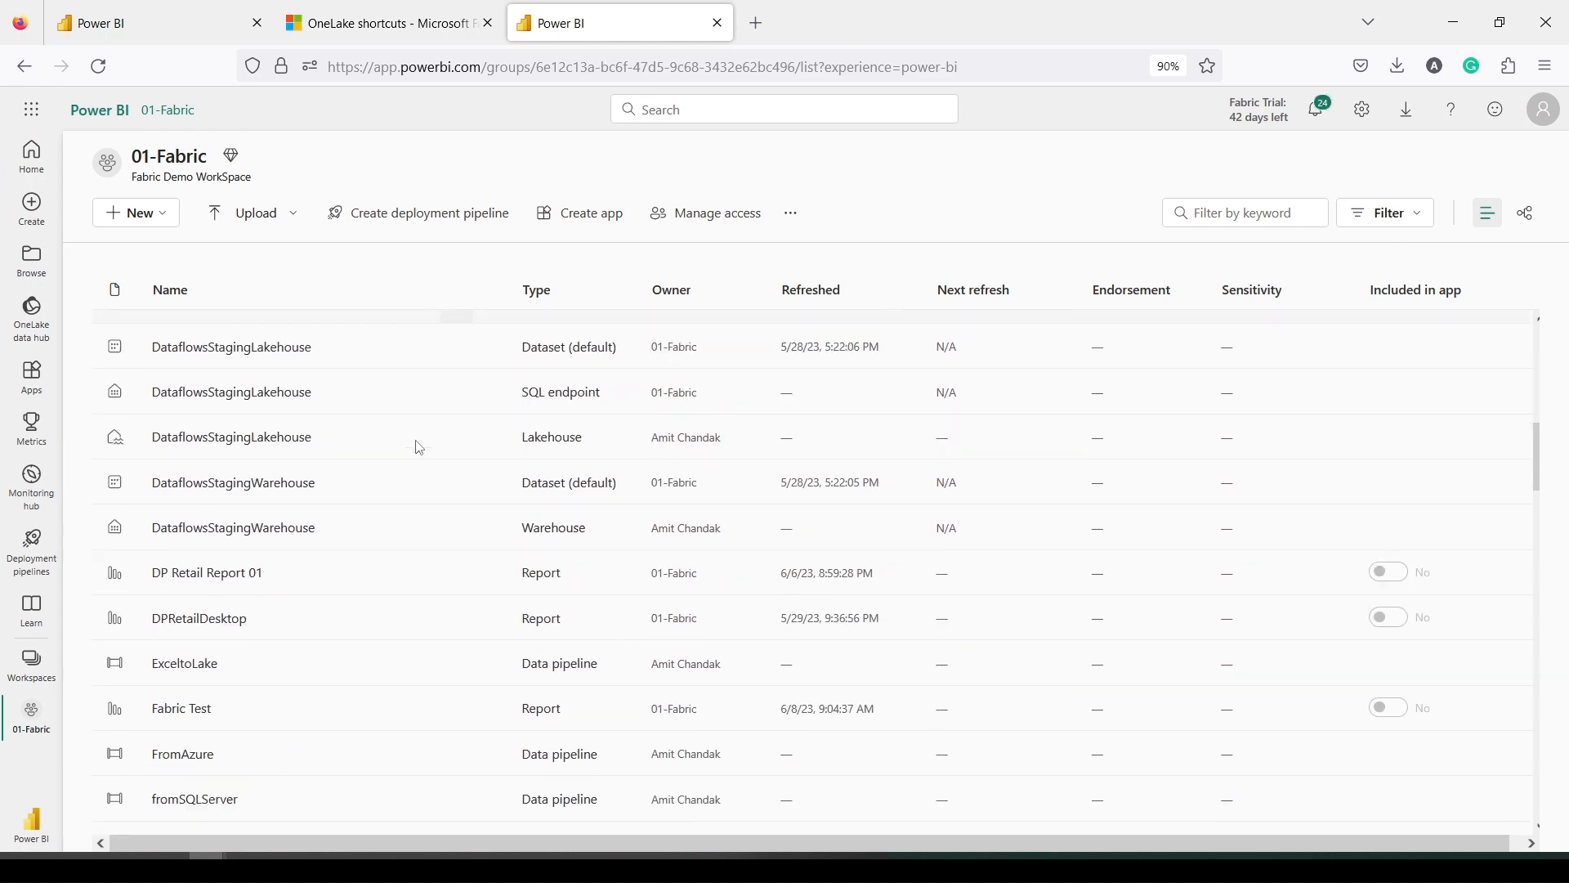
{"action": "scroll", "coordinate": [364, 452], "scroll_direction": "down", "scroll_amount": 8}
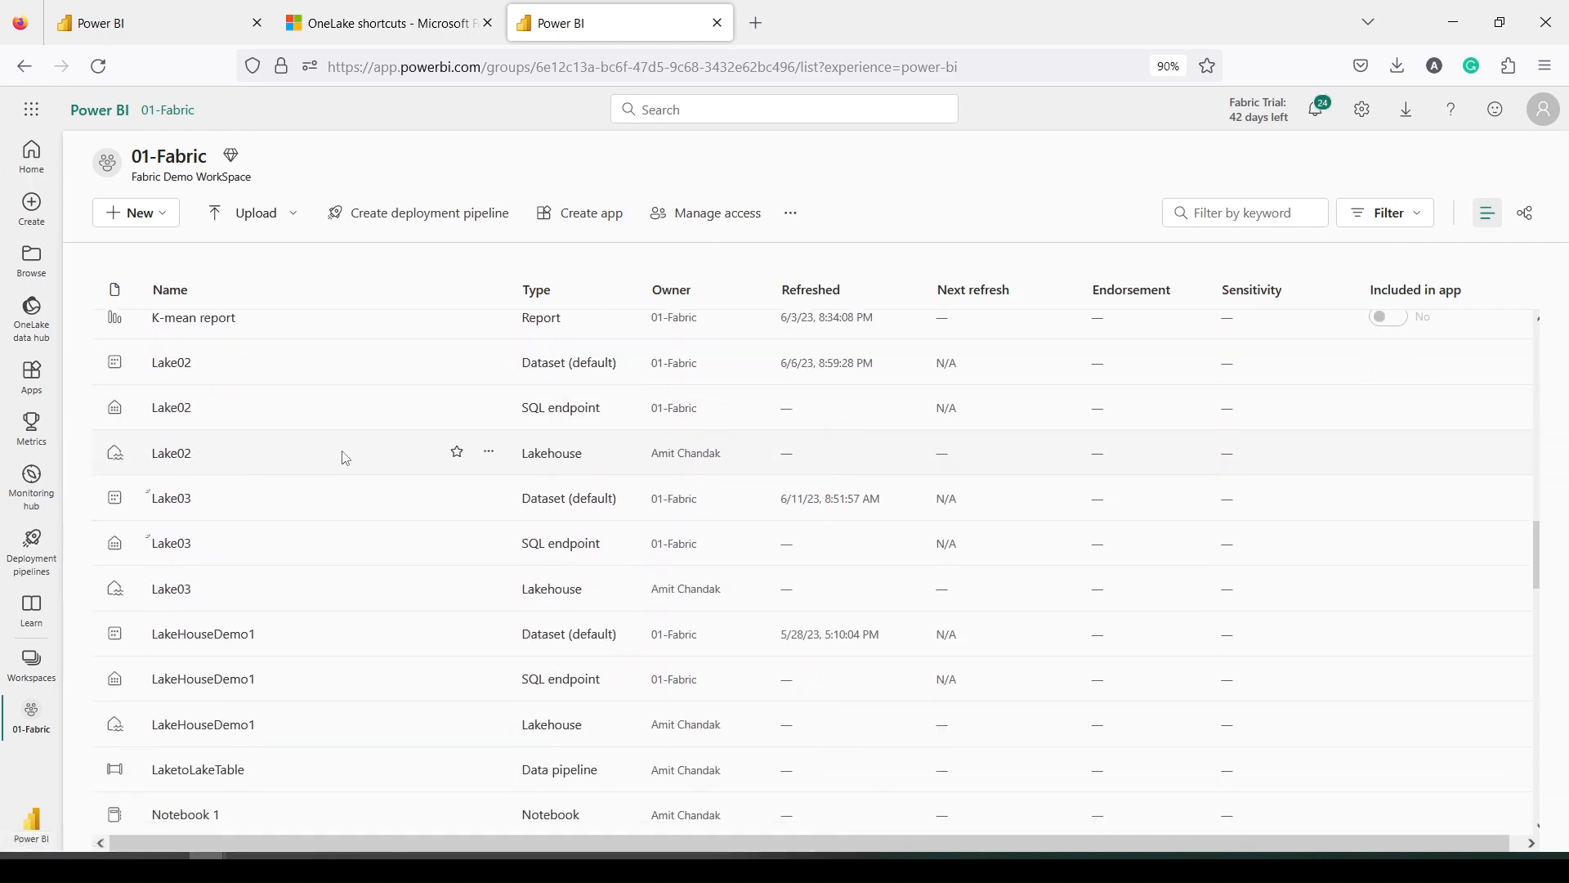
{"action": "scroll", "coordinate": [346, 459], "scroll_direction": "down", "scroll_amount": 10}
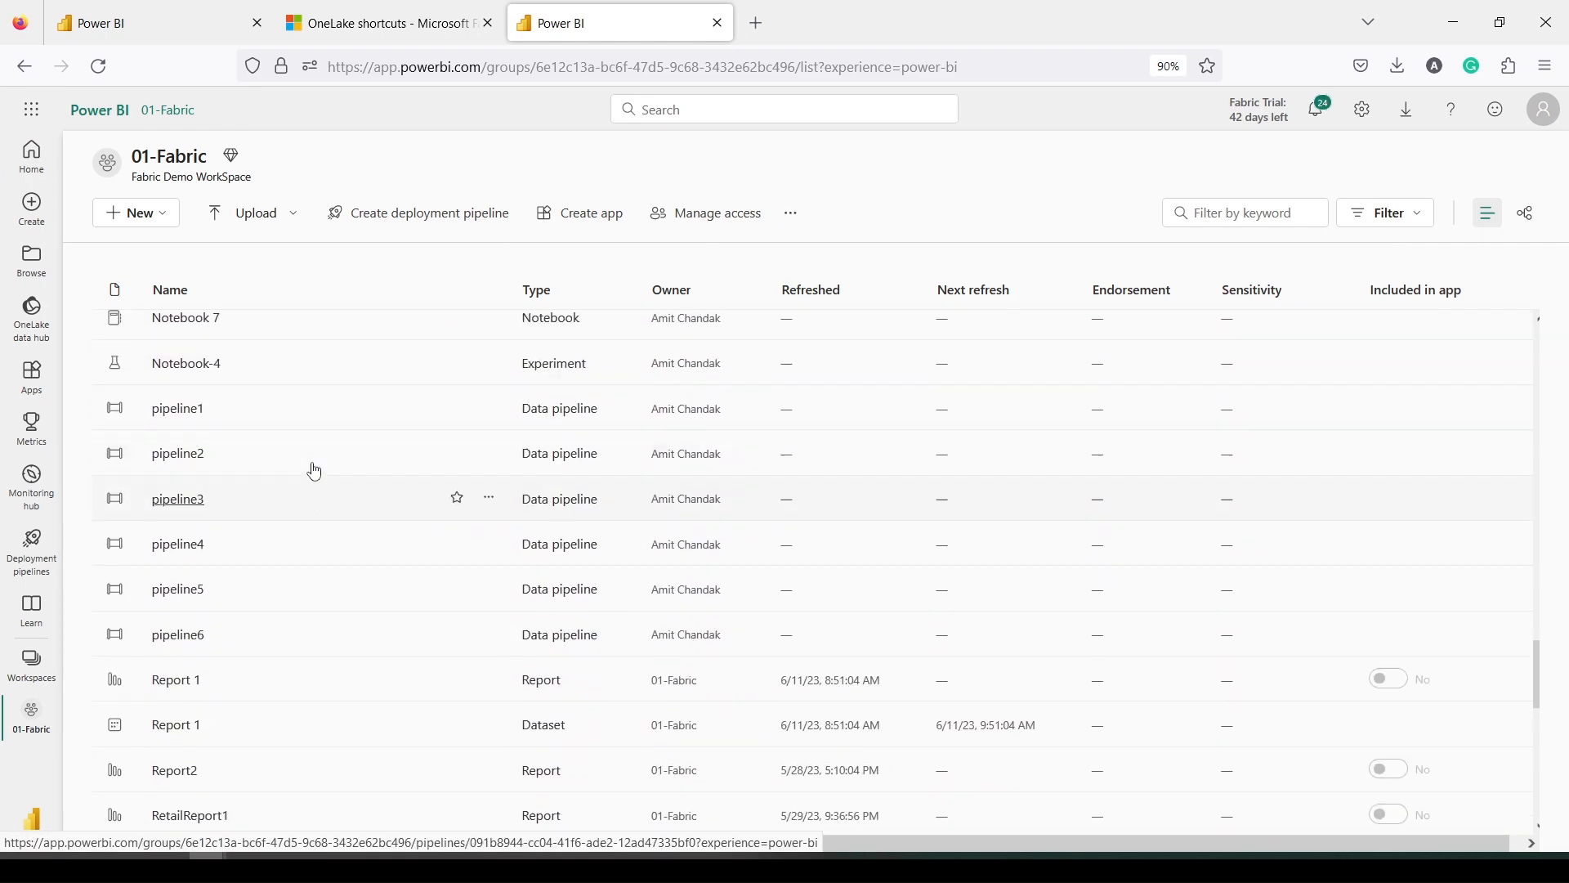
{"action": "scroll", "coordinate": [315, 472], "scroll_direction": "down", "scroll_amount": 10}
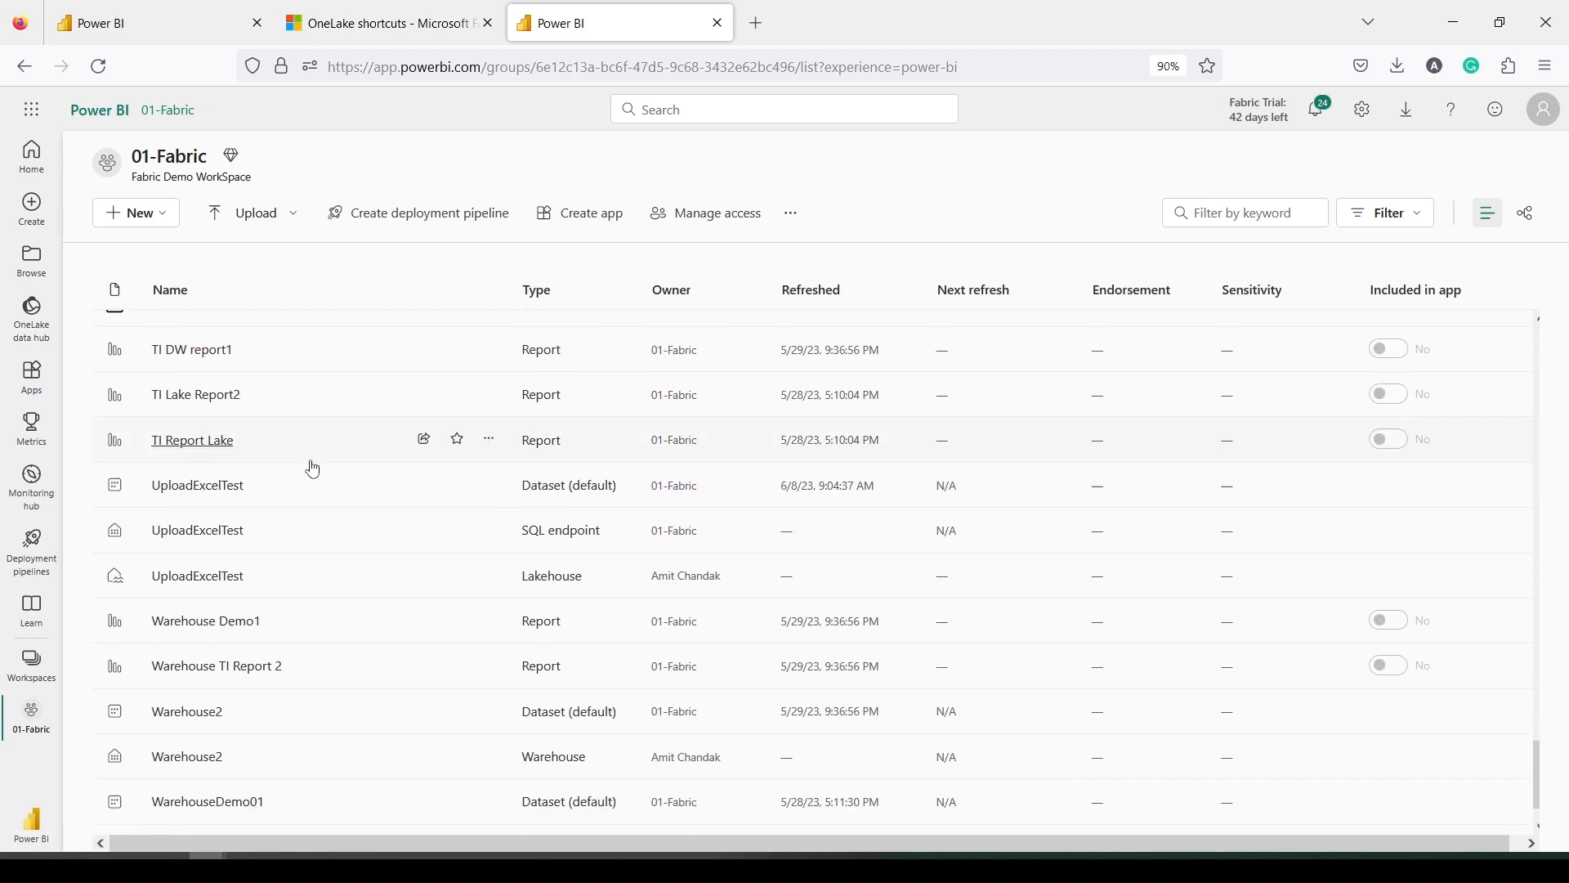
{"action": "scroll", "coordinate": [313, 469], "scroll_direction": "down", "scroll_amount": 2}
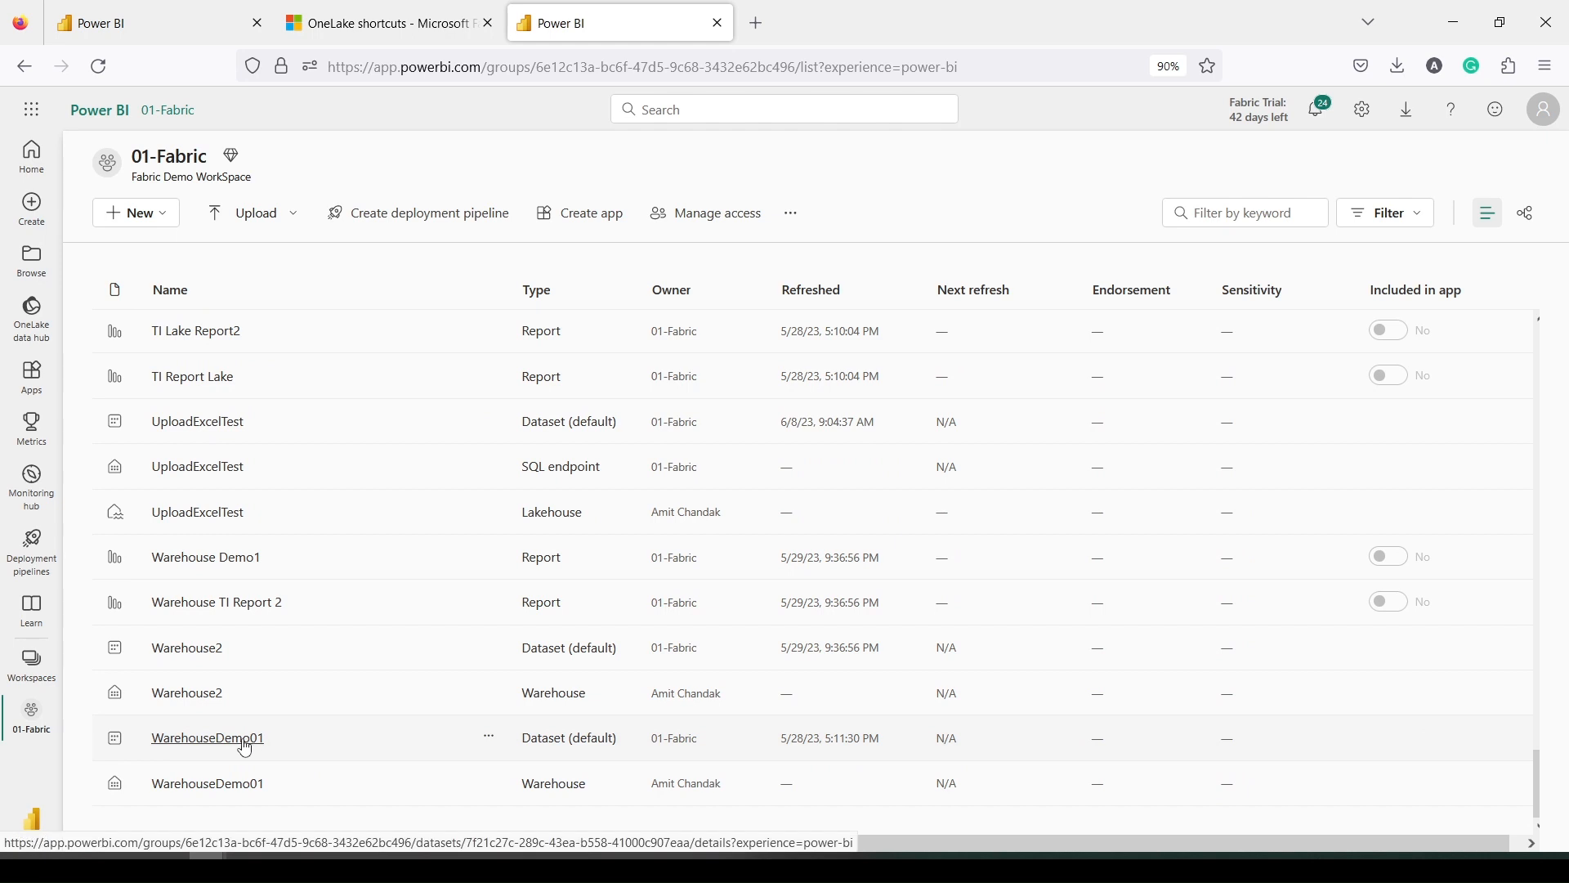
{"action": "left_click", "coordinate": [193, 786]}
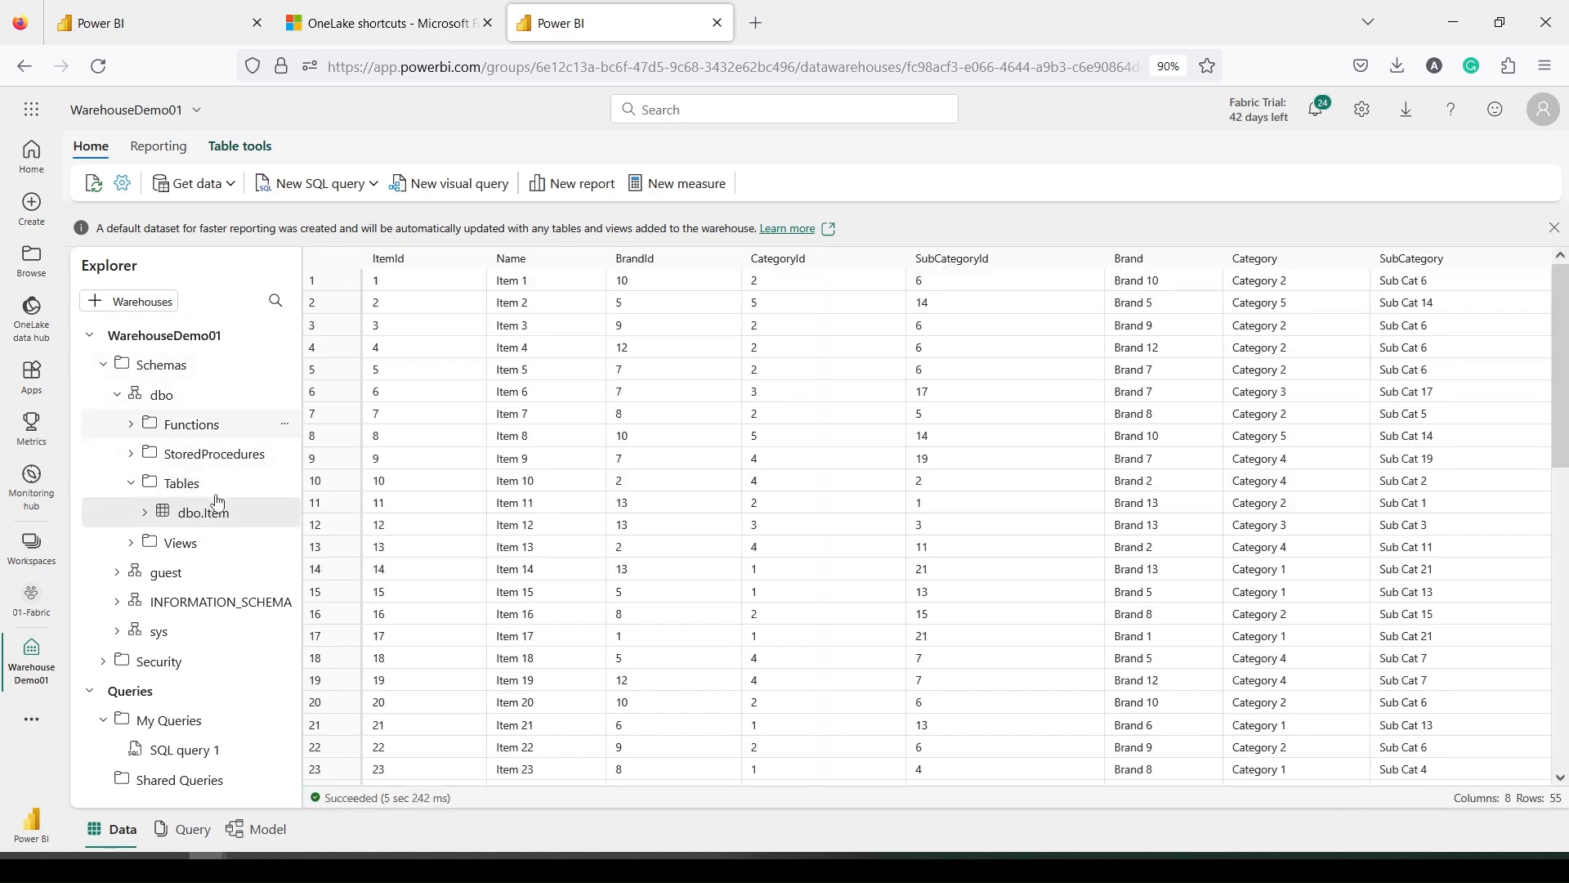
Copy the [WarehouseDemo01].[dbo].[dbo.Item] reference from a Top 100 rows query into Lake03's view query
{"action": "right_click", "coordinate": [198, 519]}
{"action": "mouse_move", "coordinate": [319, 533]}
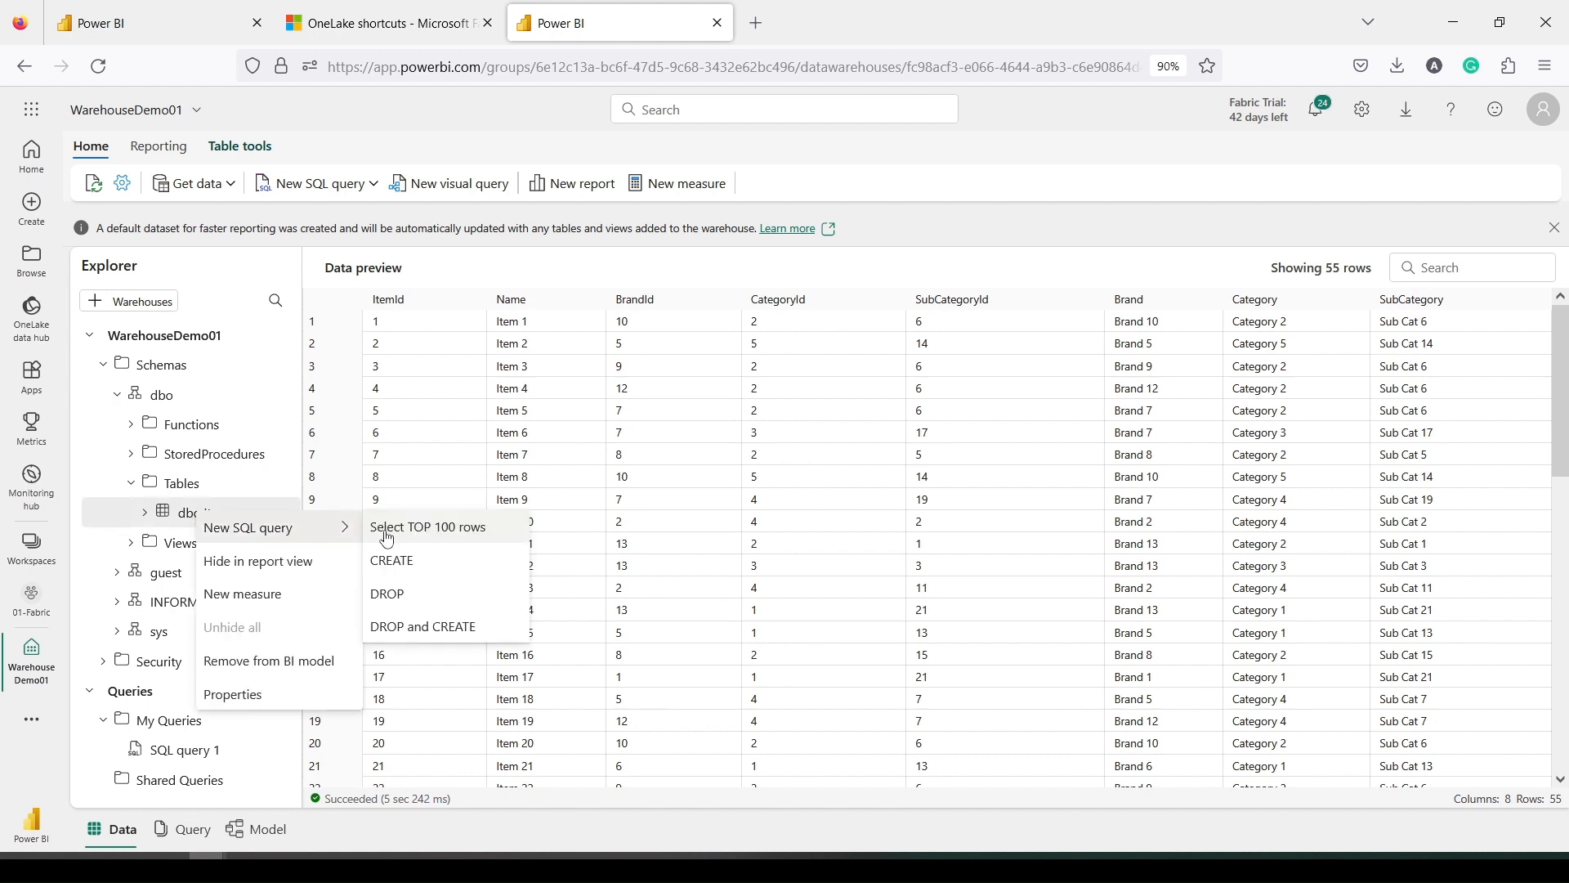
{"action": "left_click", "coordinate": [411, 528]}
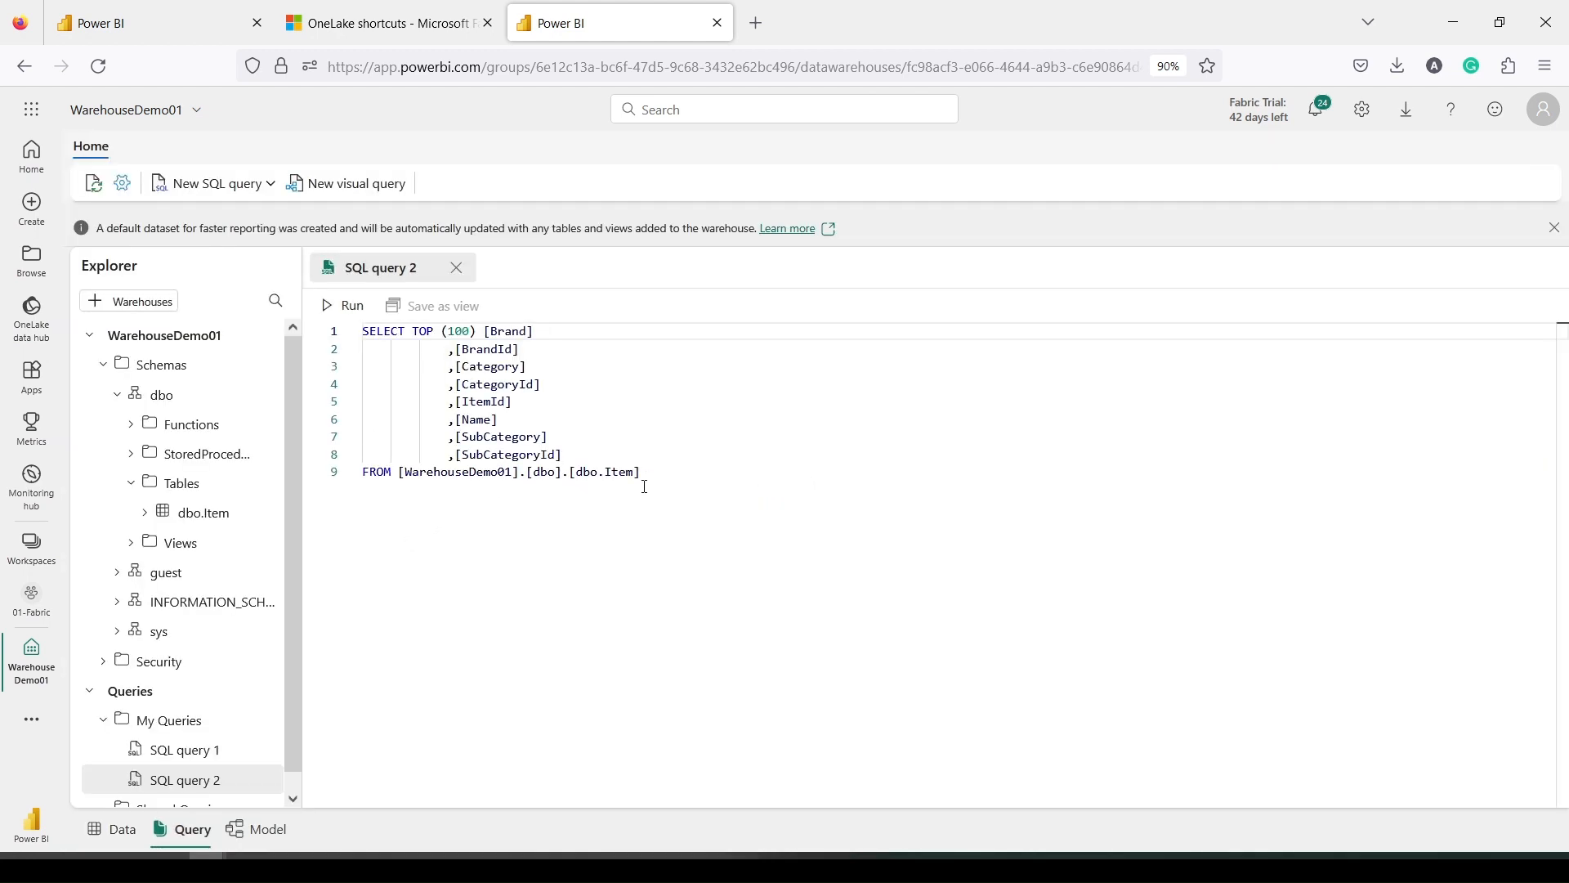
{"action": "scroll", "coordinate": [649, 389], "scroll_direction": "down", "scroll_amount": 2}
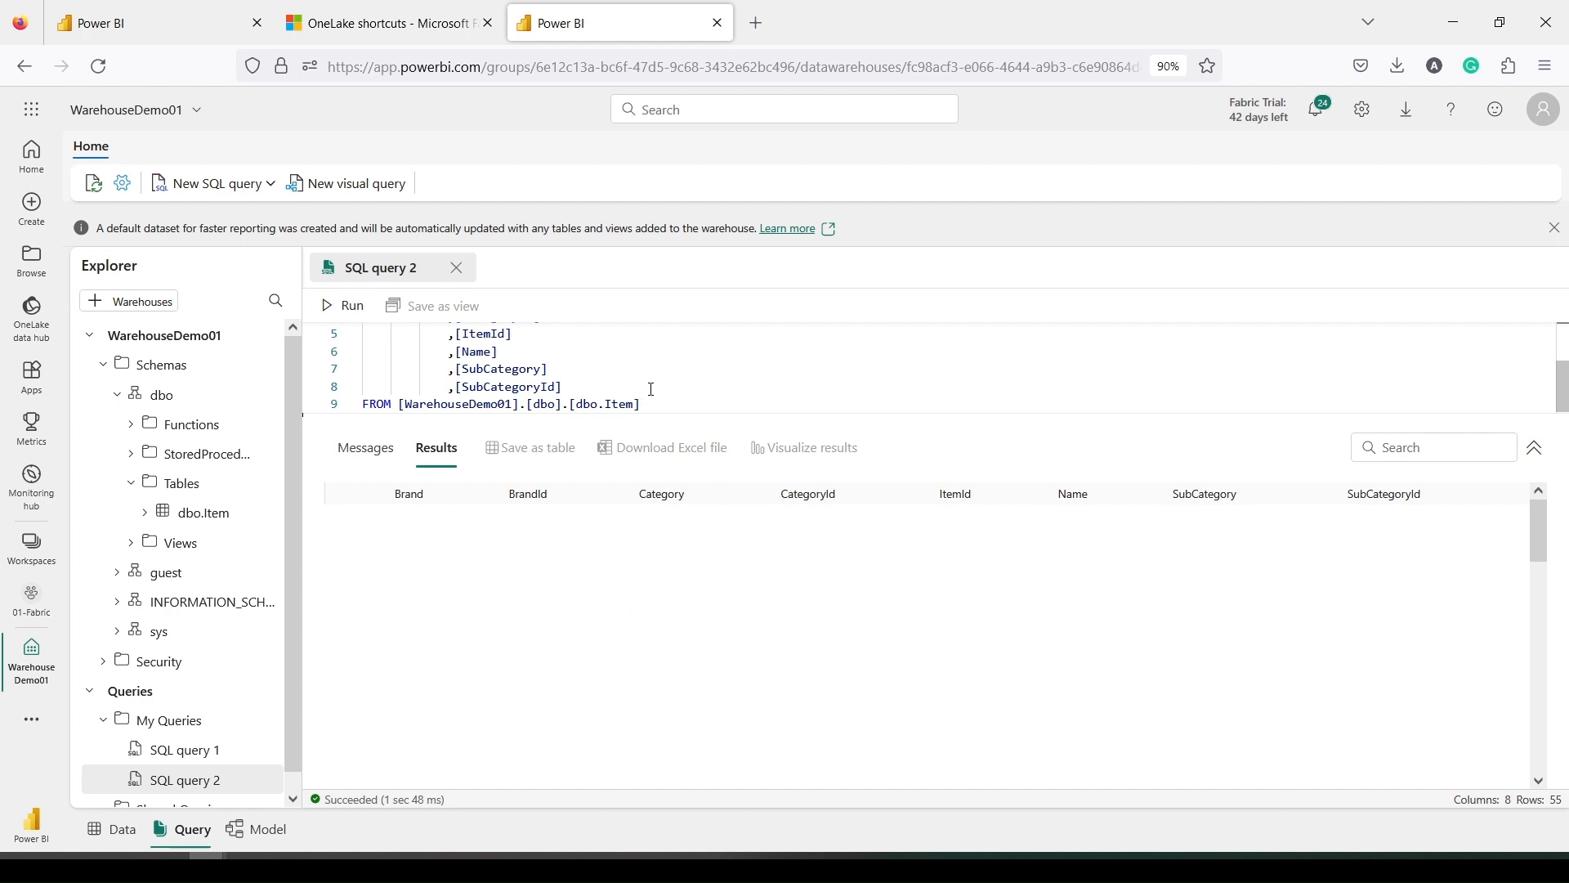
{"action": "left_click_drag", "start_coordinate": [663, 405], "coordinate": [400, 404]}
{"action": "key", "text": "ctrl+c"}
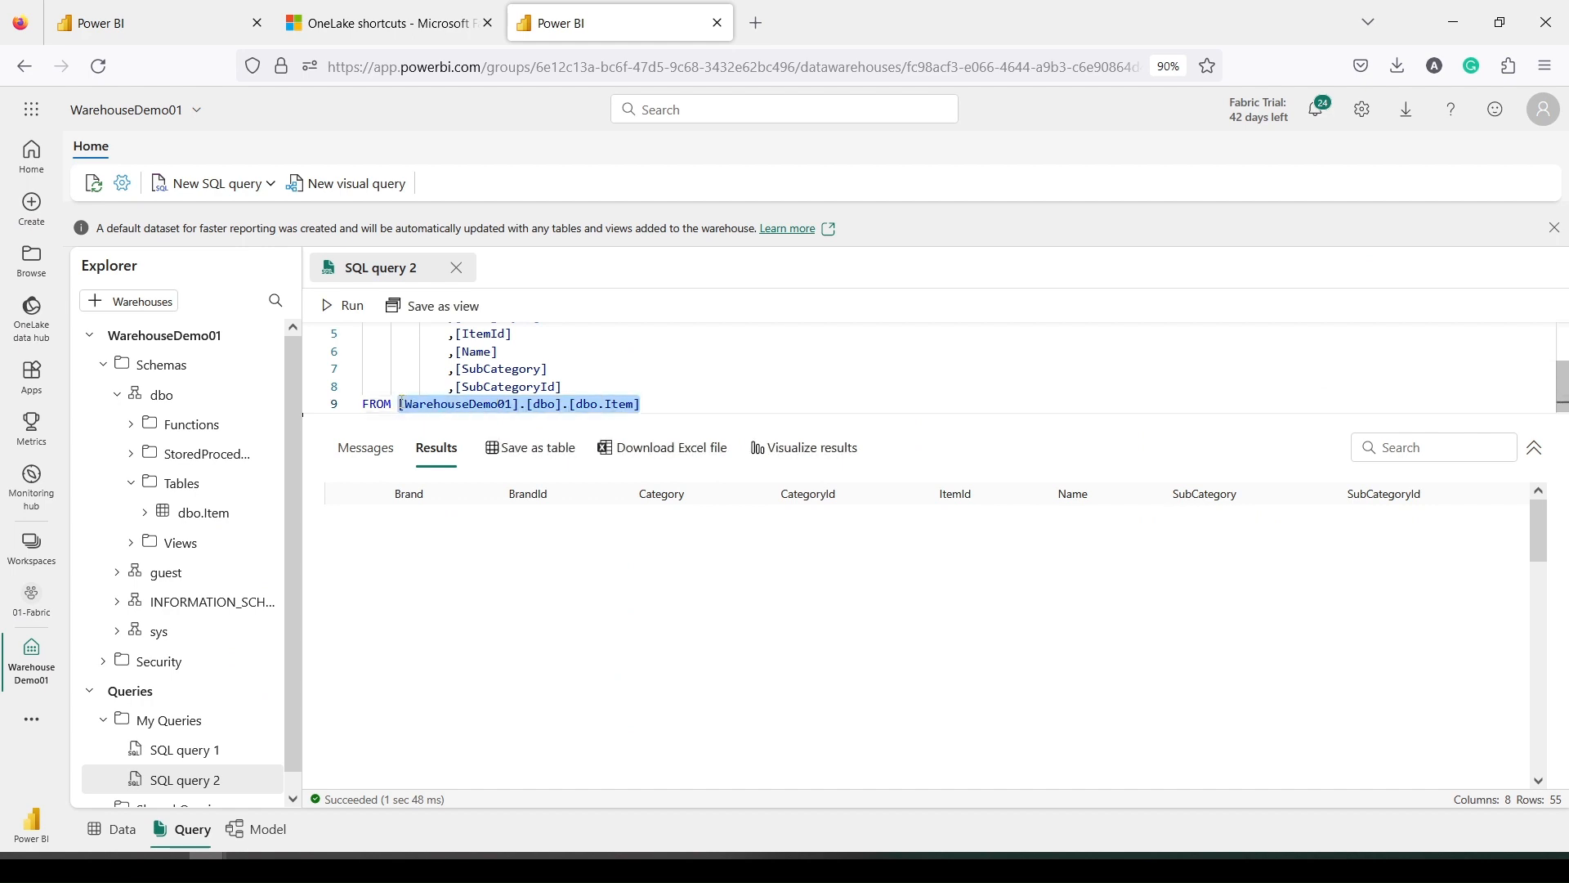
{"action": "left_click", "coordinate": [146, 15]}
{"action": "key", "text": "ctrl+v"}
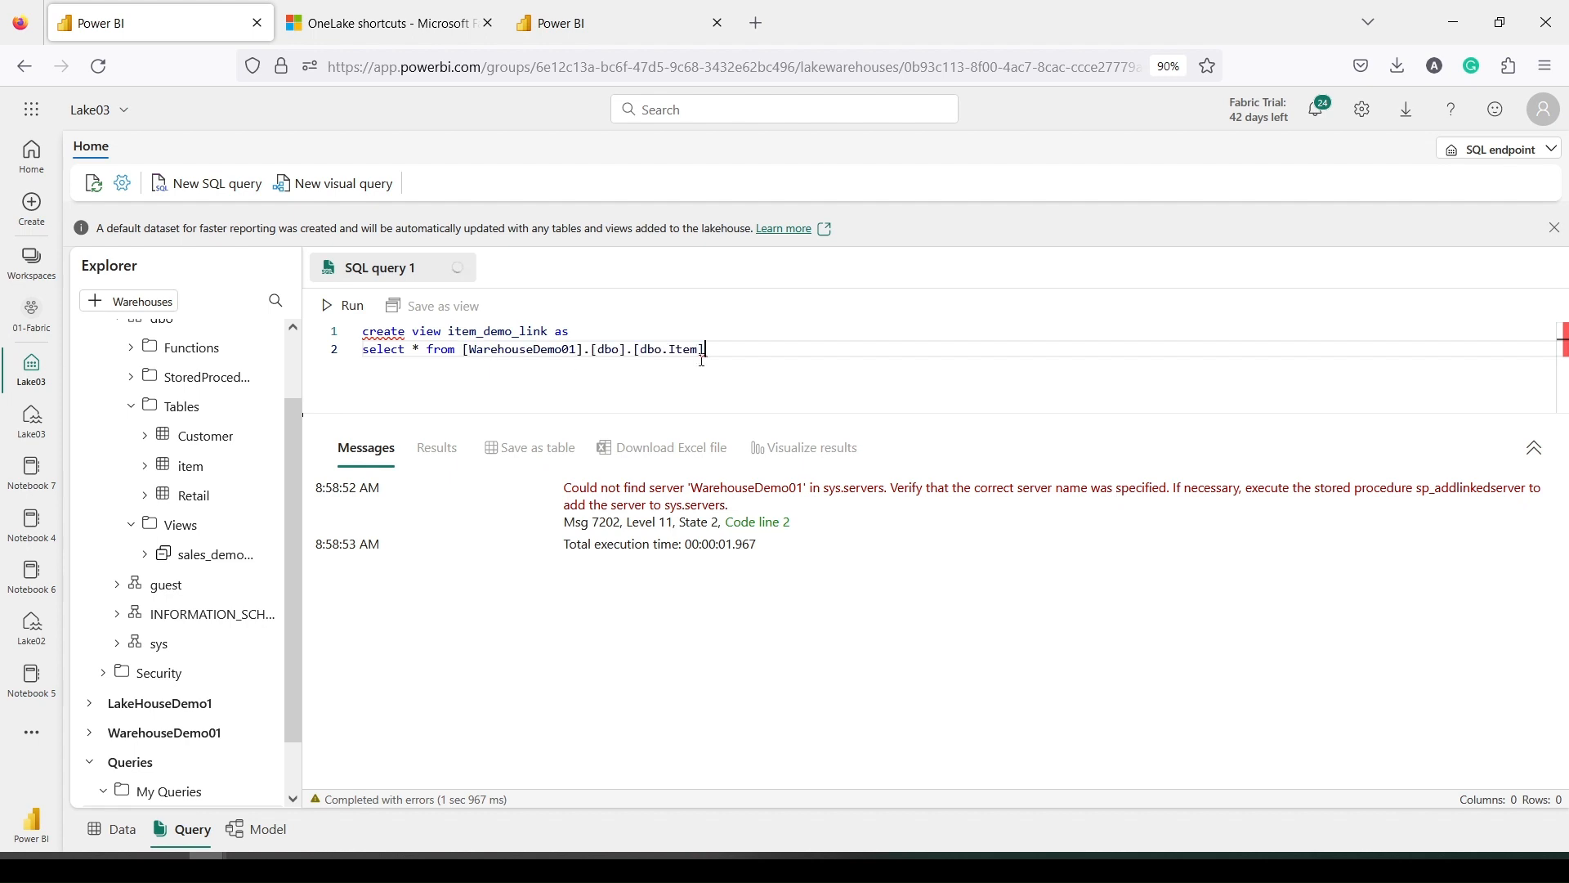
Run the item_demo_link CREATE VIEW statement and check the new view under Views
{"action": "left_click_drag", "start_coordinate": [752, 359], "coordinate": [362, 331]}
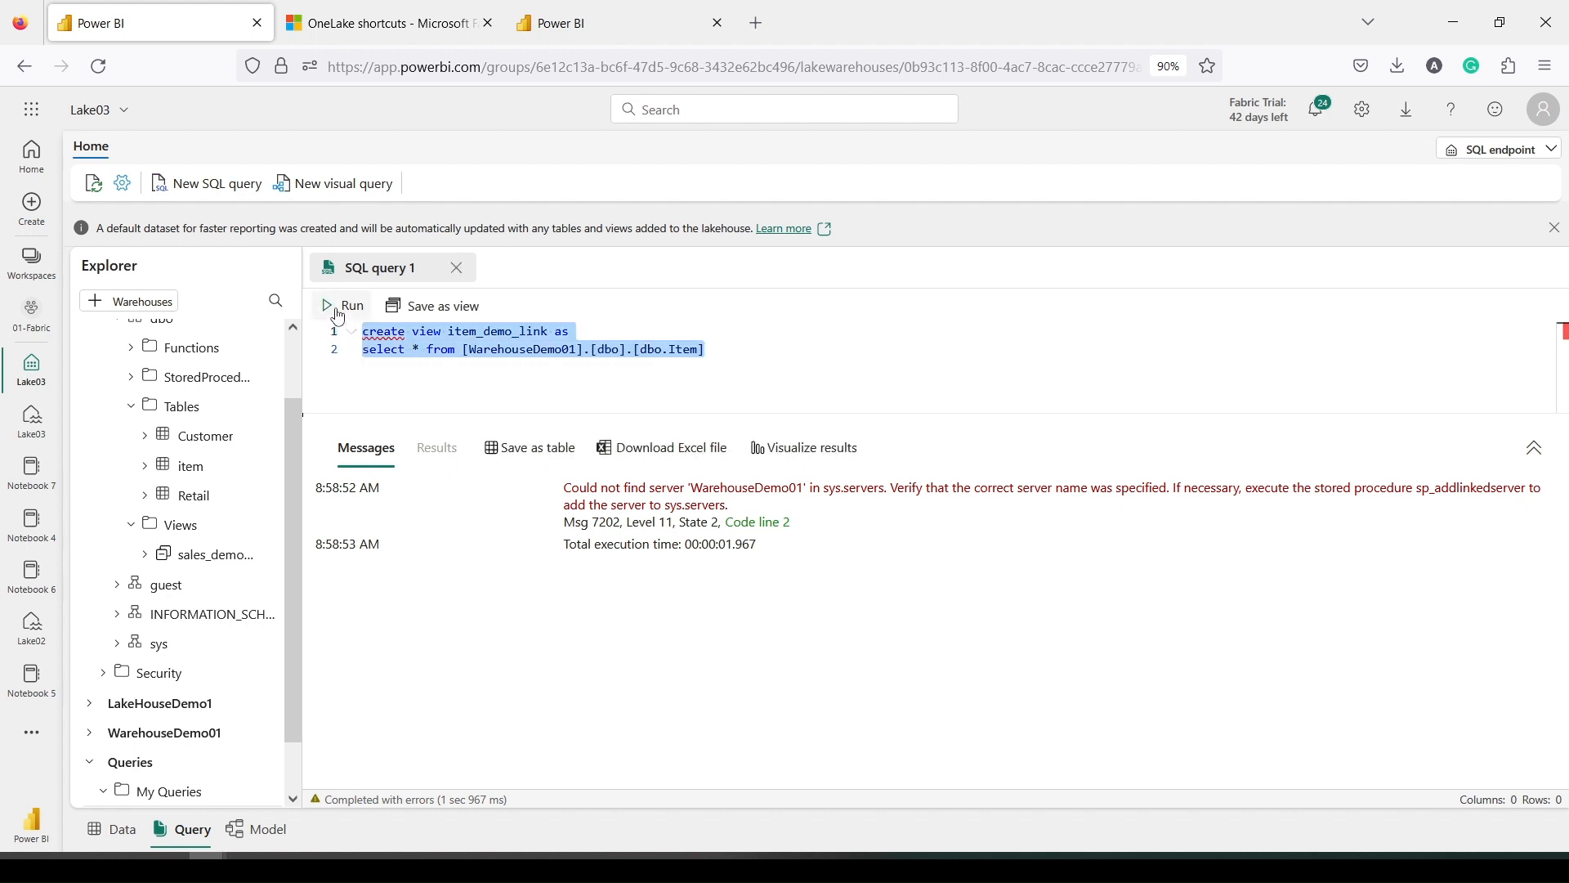
{"action": "left_click", "coordinate": [342, 305]}
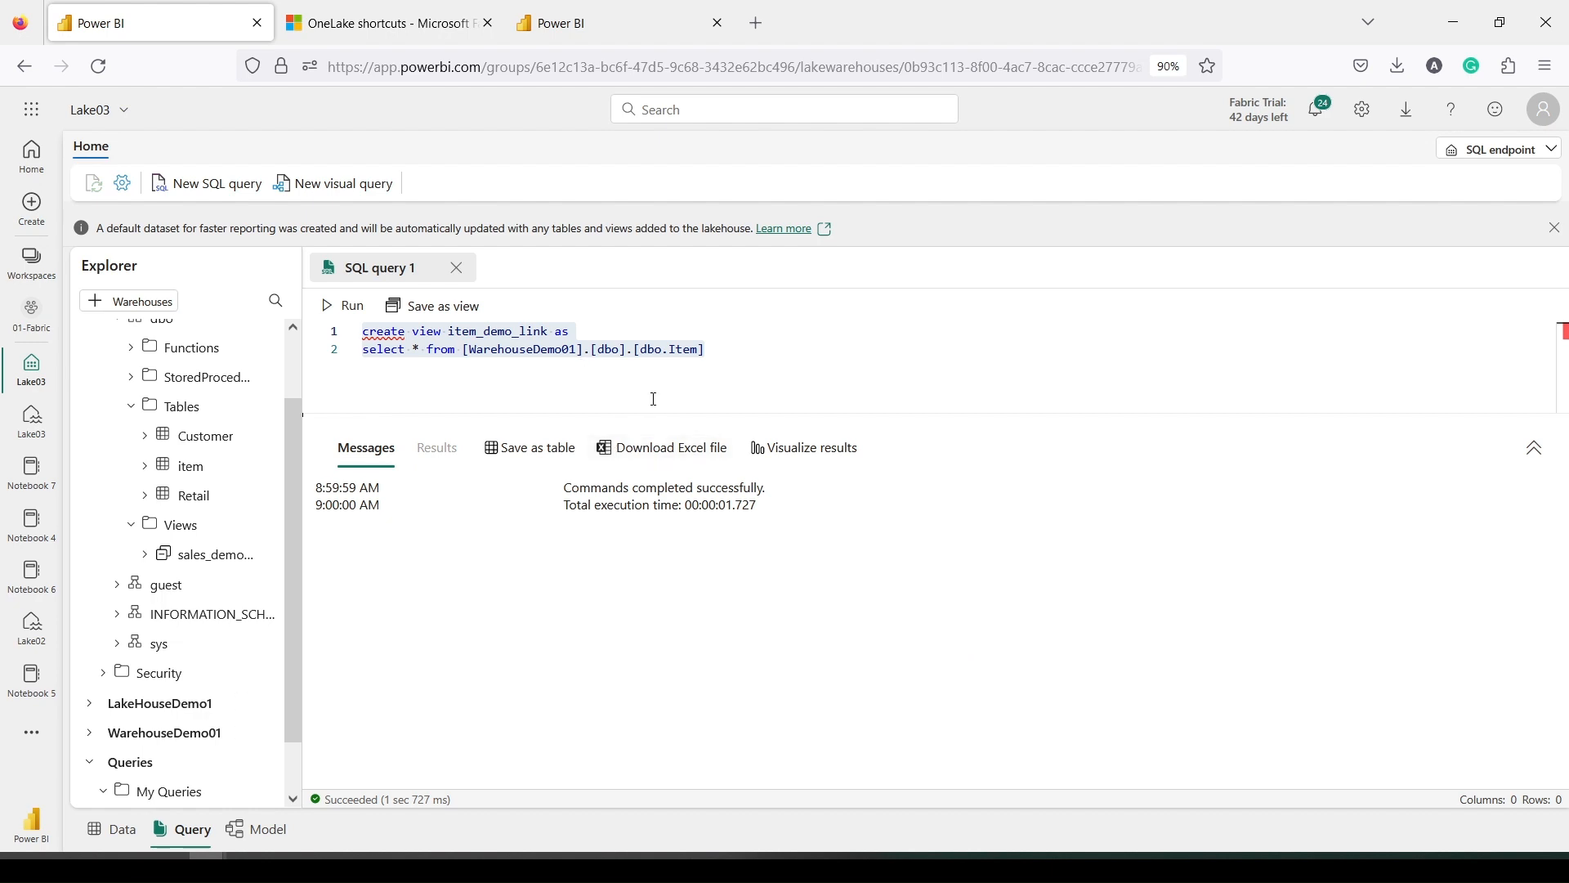
{"action": "double_click", "coordinate": [652, 351]}
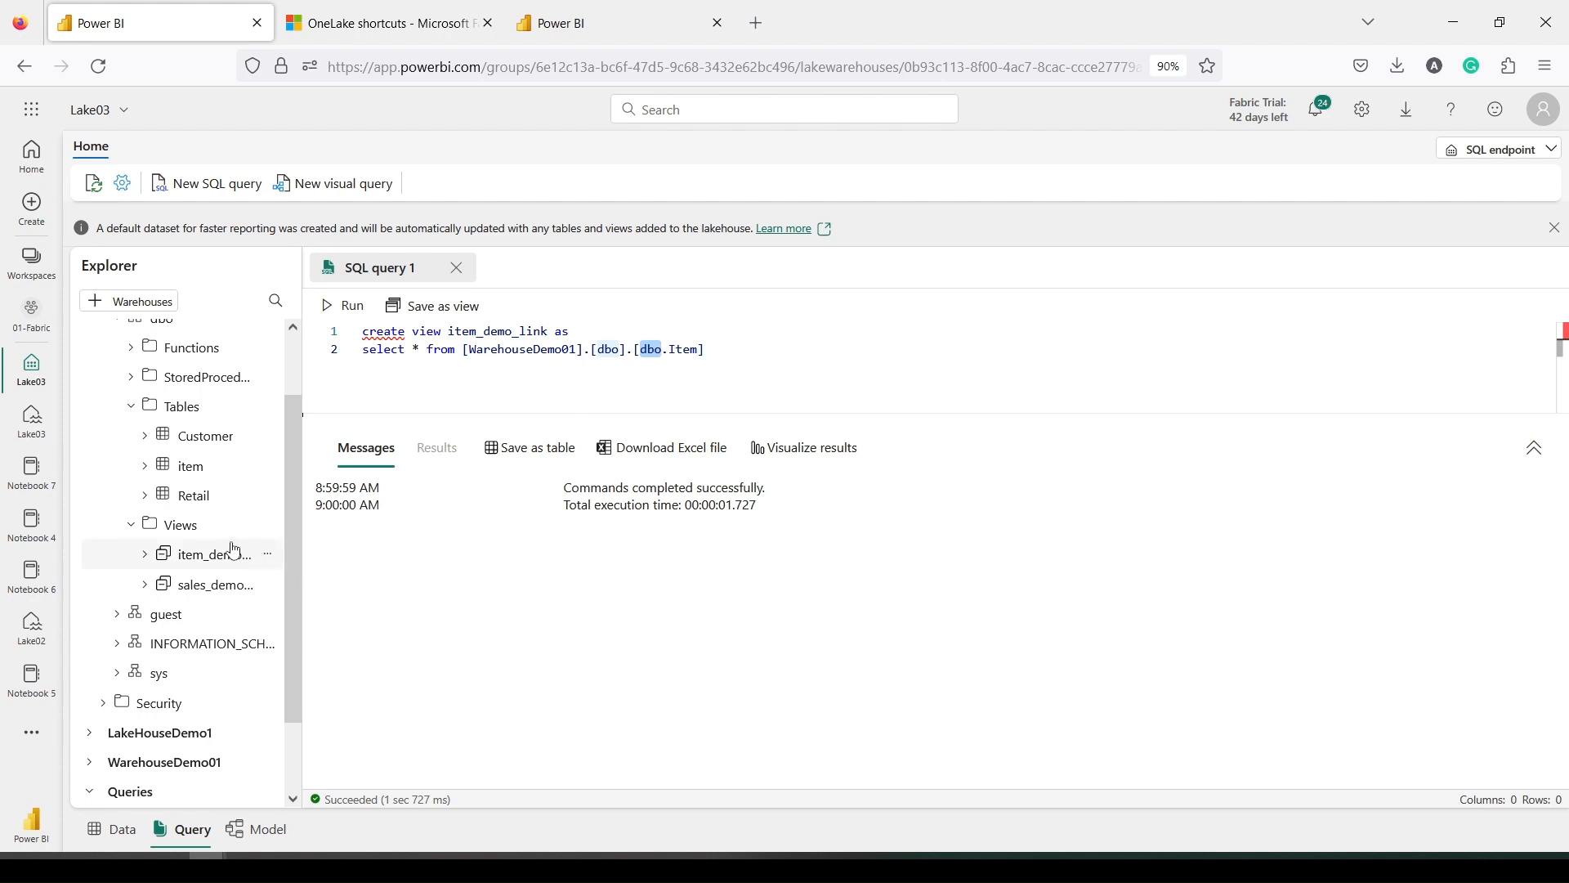
{"action": "left_click", "coordinate": [153, 559]}
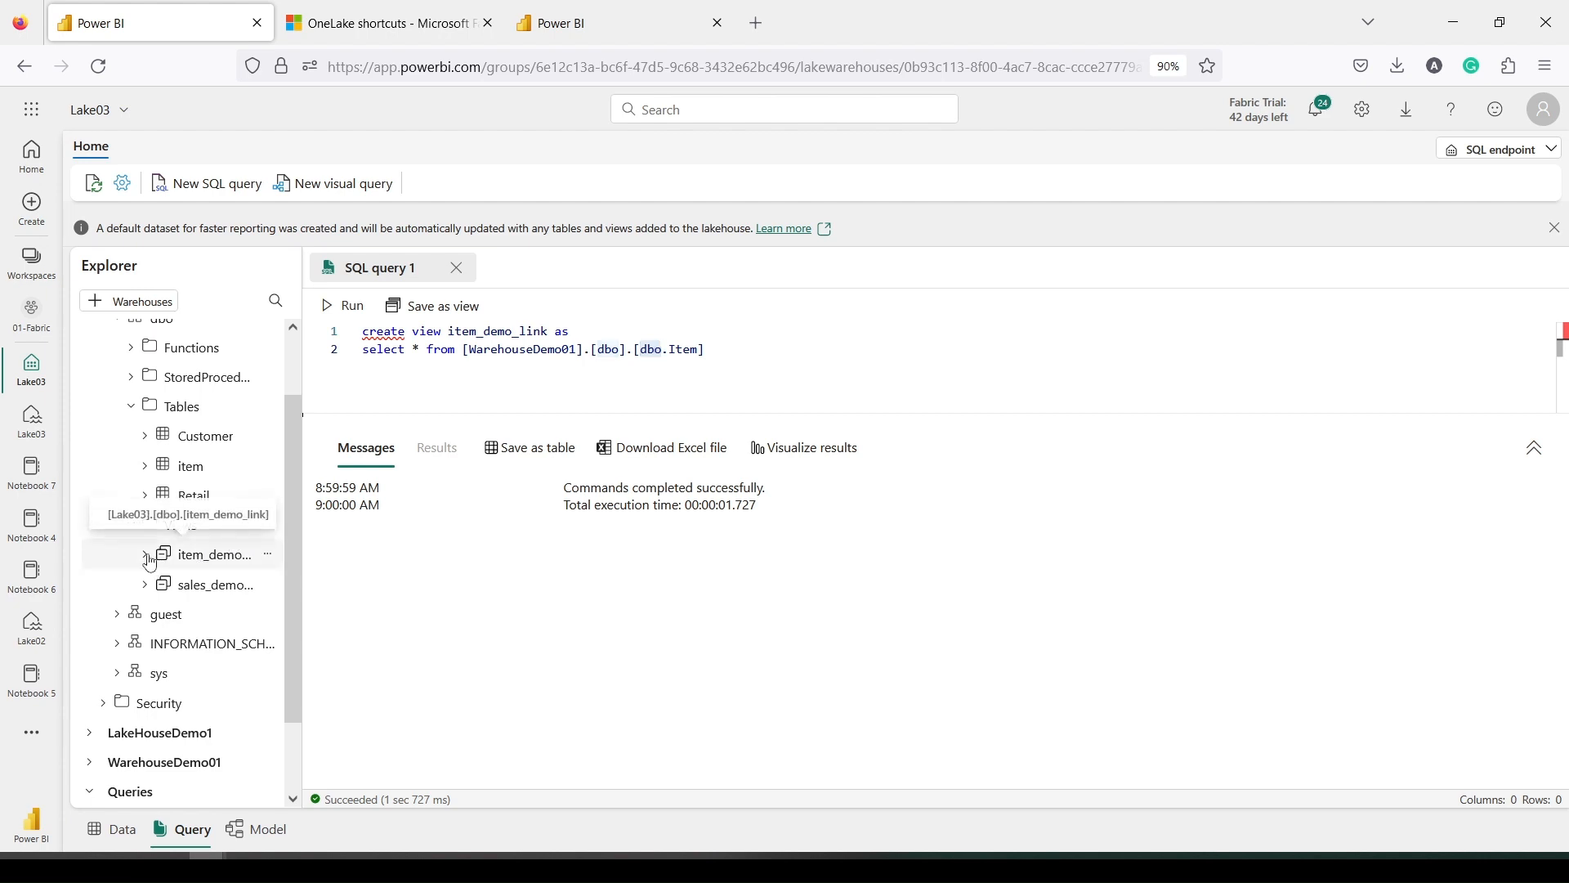
{"action": "left_click", "coordinate": [152, 559]}
From the WarehouseDemo01 tab, switch to the Fabric2 workspace, discarding the unsaved query, and browse its items
{"action": "left_click", "coordinate": [600, 24]}
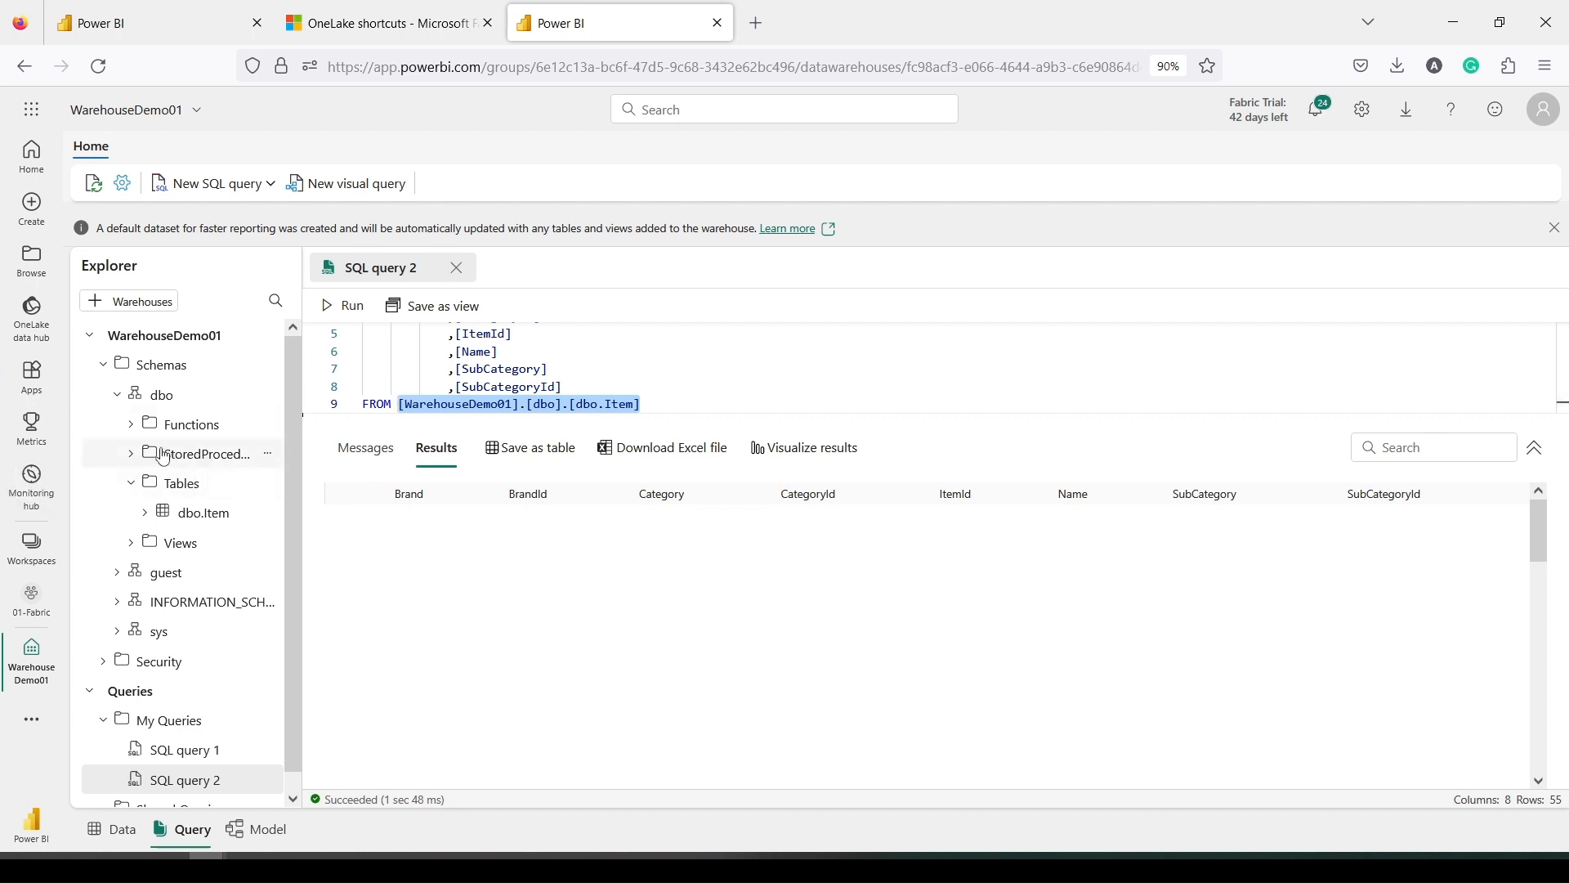
{"action": "left_click", "coordinate": [30, 563]}
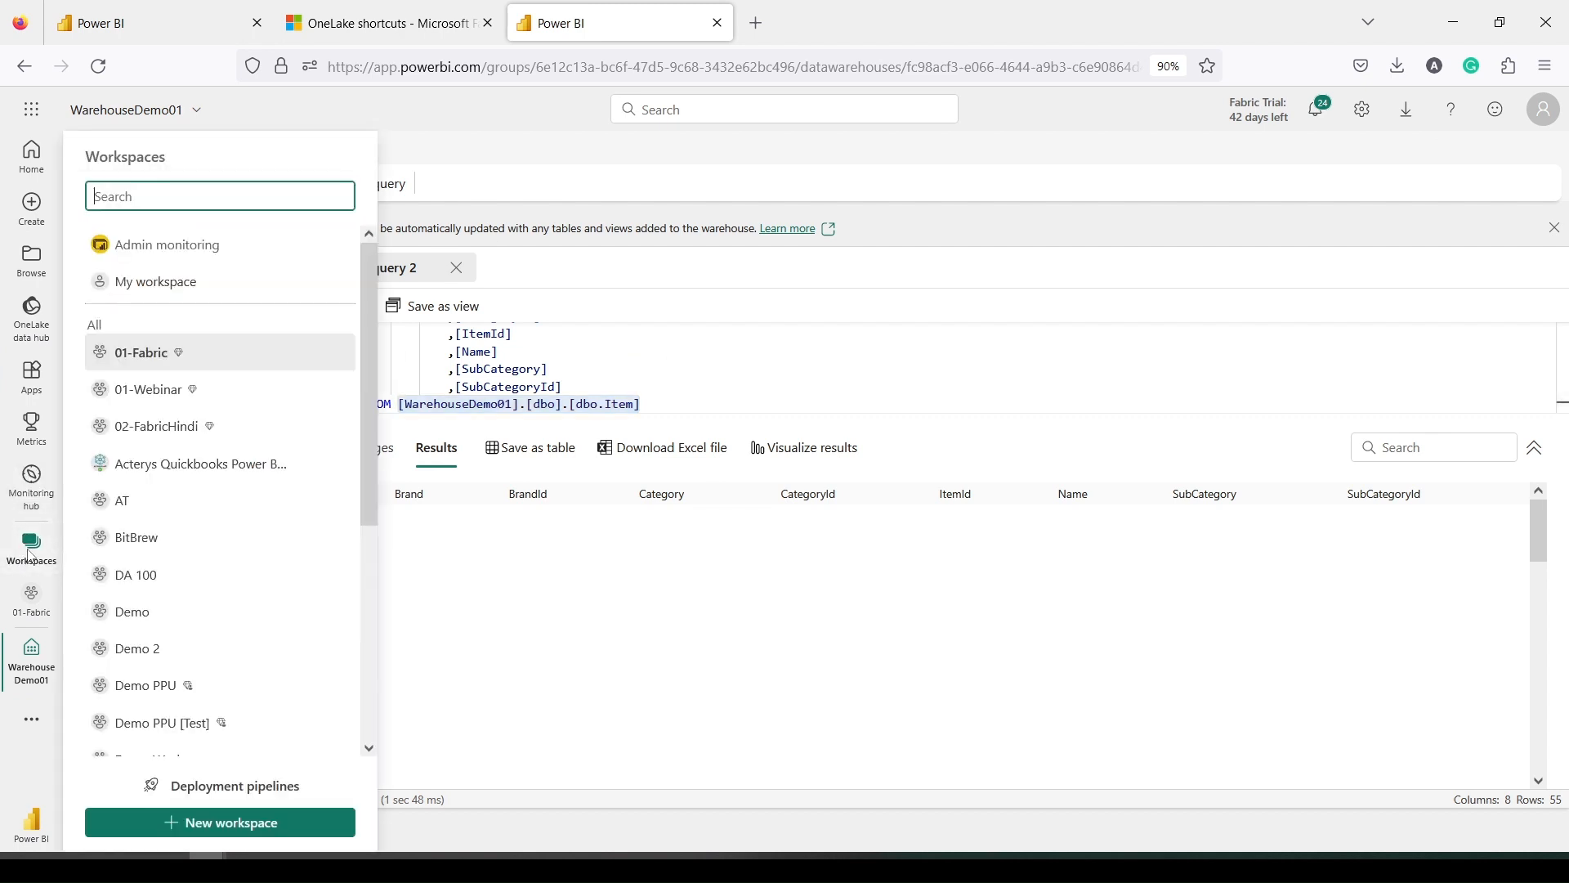
{"action": "scroll", "coordinate": [161, 441], "scroll_direction": "down", "scroll_amount": 5}
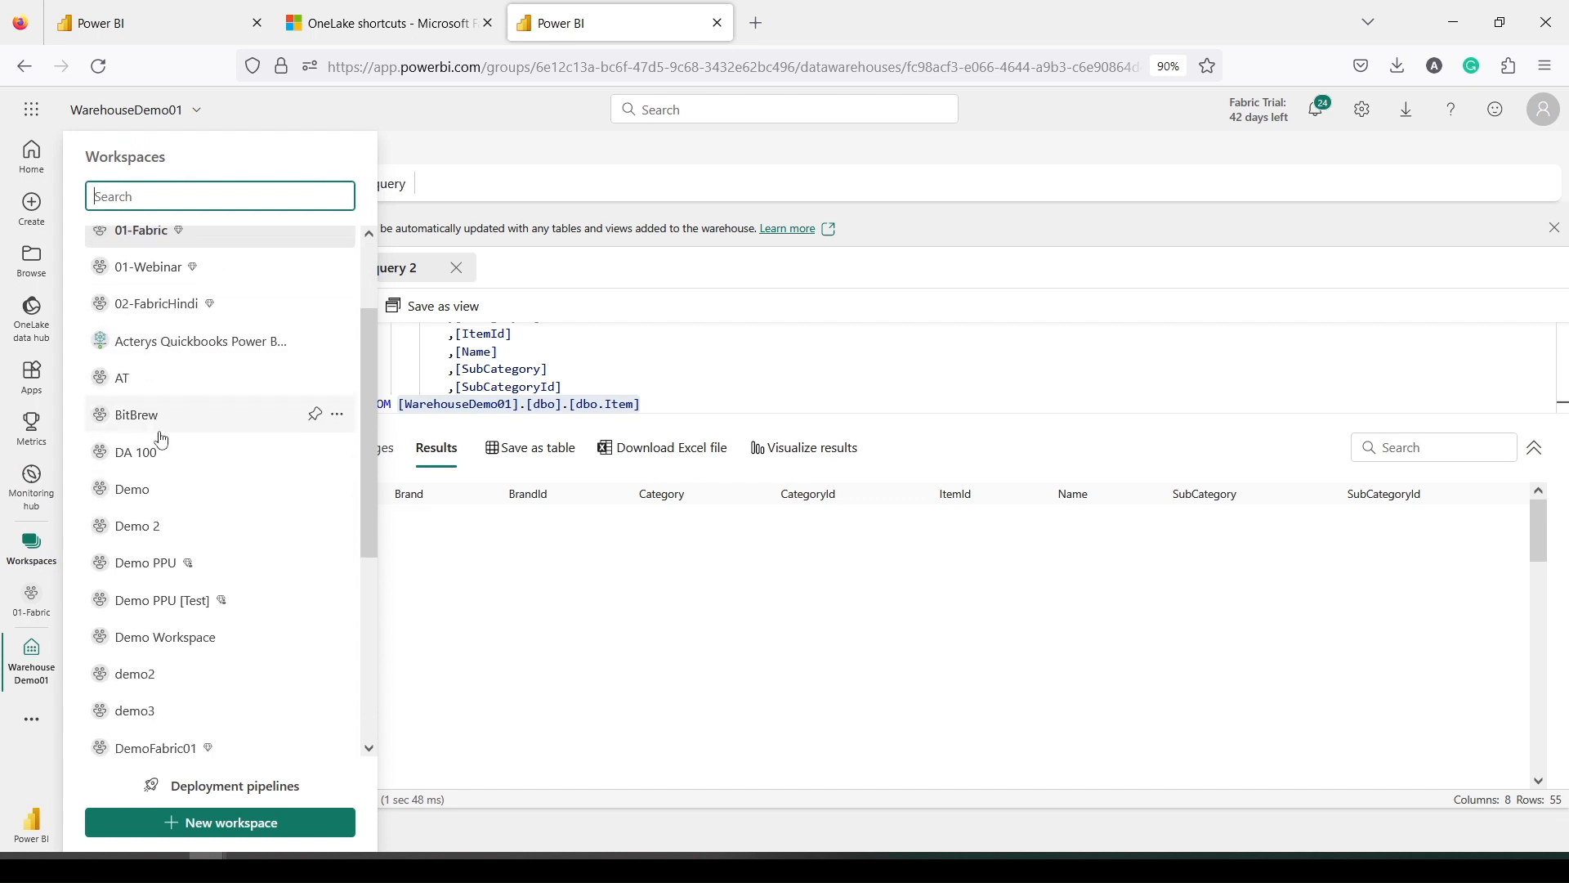
{"action": "scroll", "coordinate": [164, 445], "scroll_direction": "down", "scroll_amount": 3}
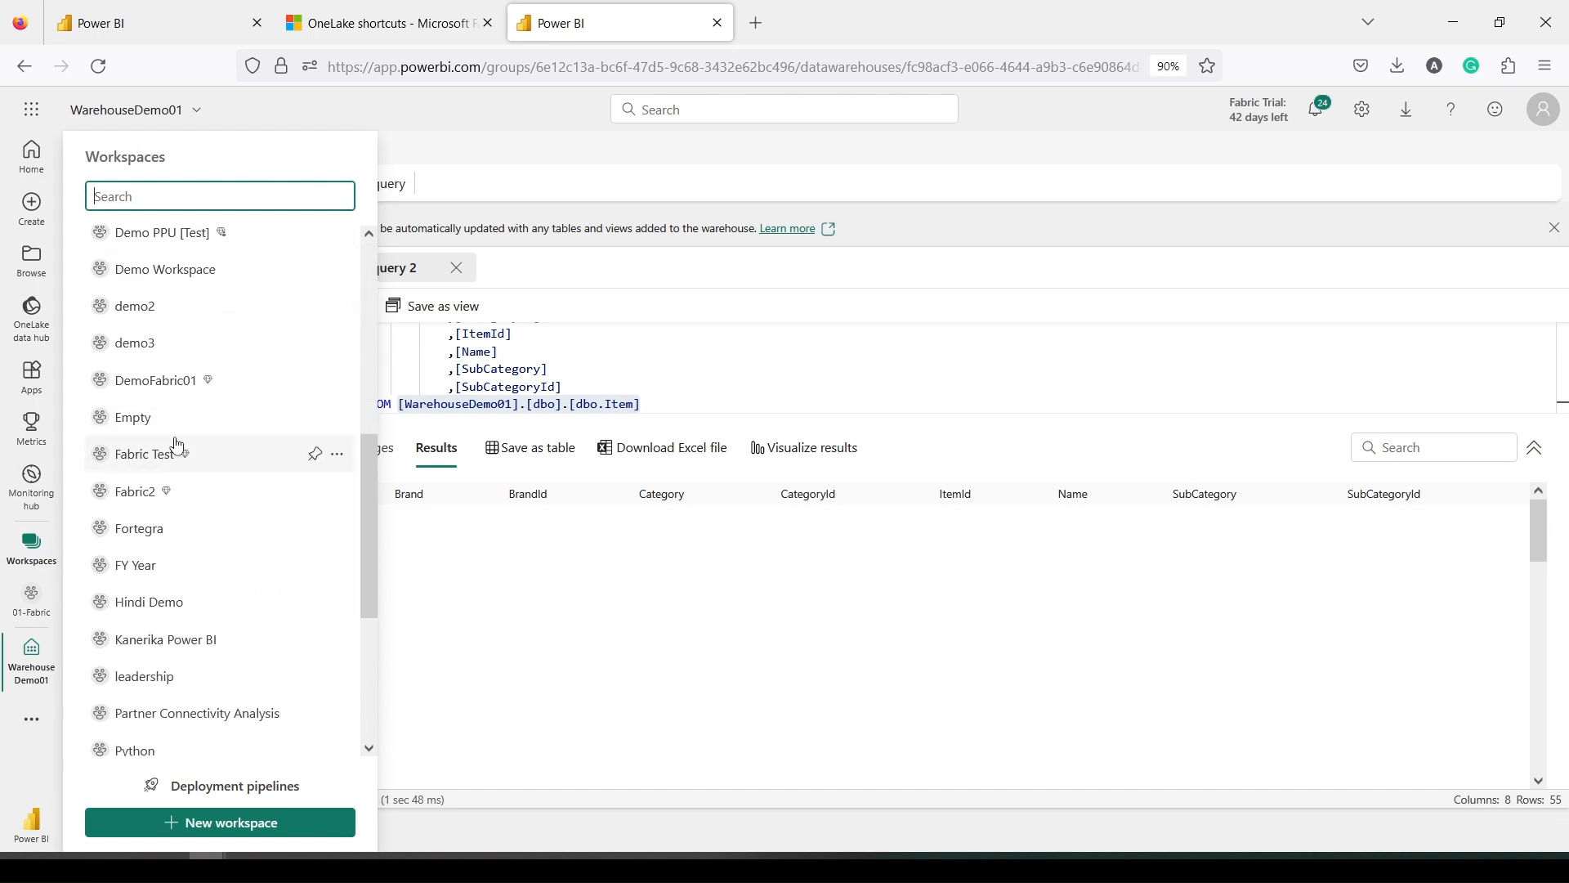
{"action": "left_click", "coordinate": [137, 494]}
{"action": "left_click", "coordinate": [776, 516]}
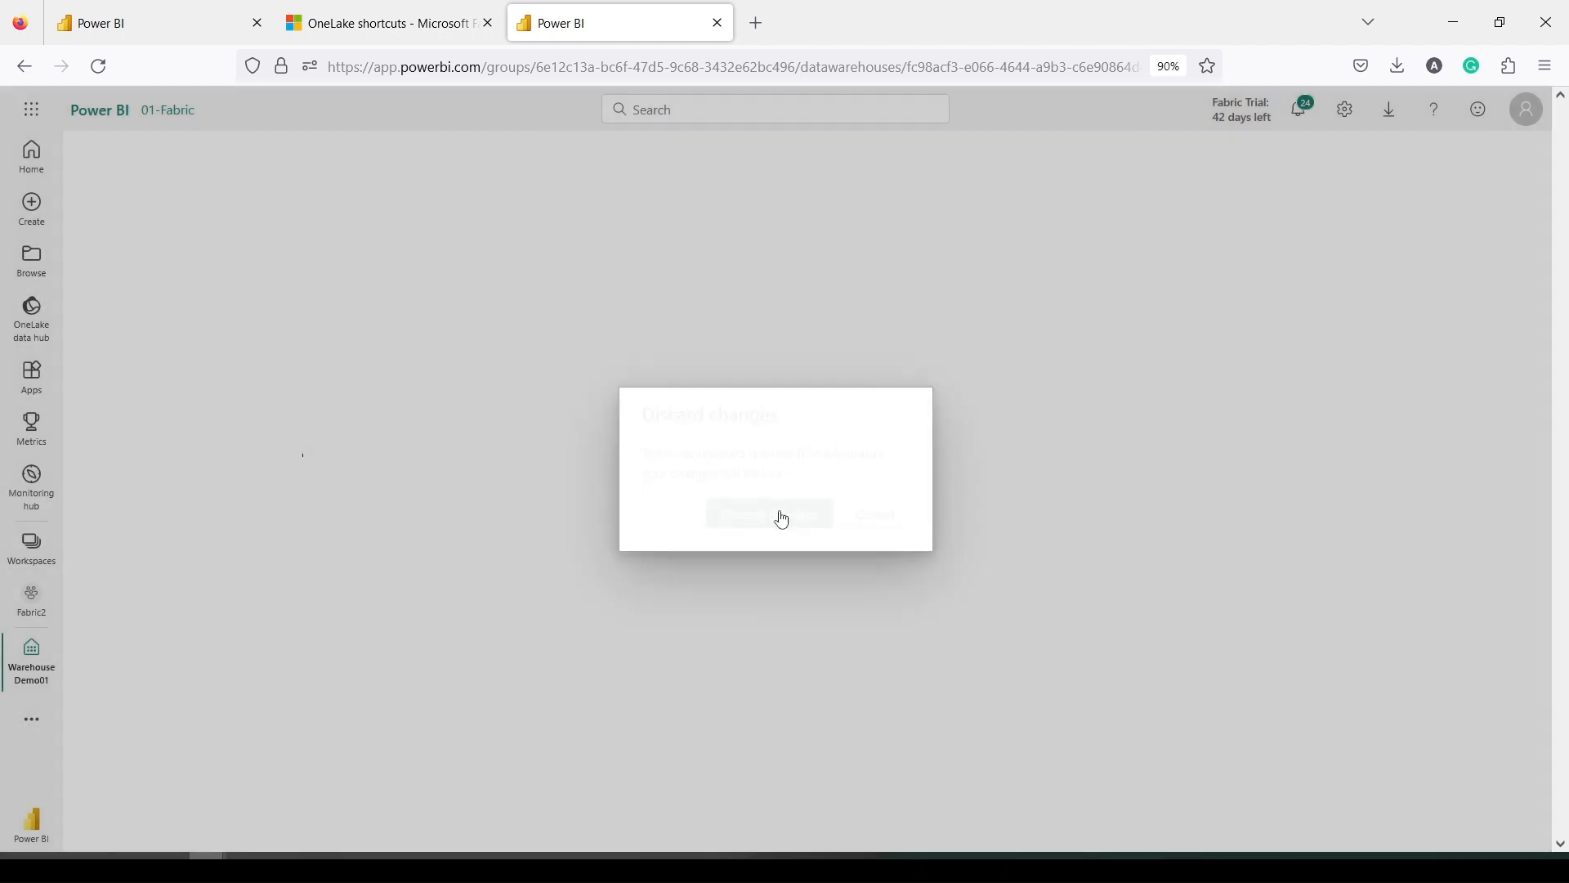
{"action": "scroll", "coordinate": [213, 441], "scroll_direction": "down", "scroll_amount": 5}
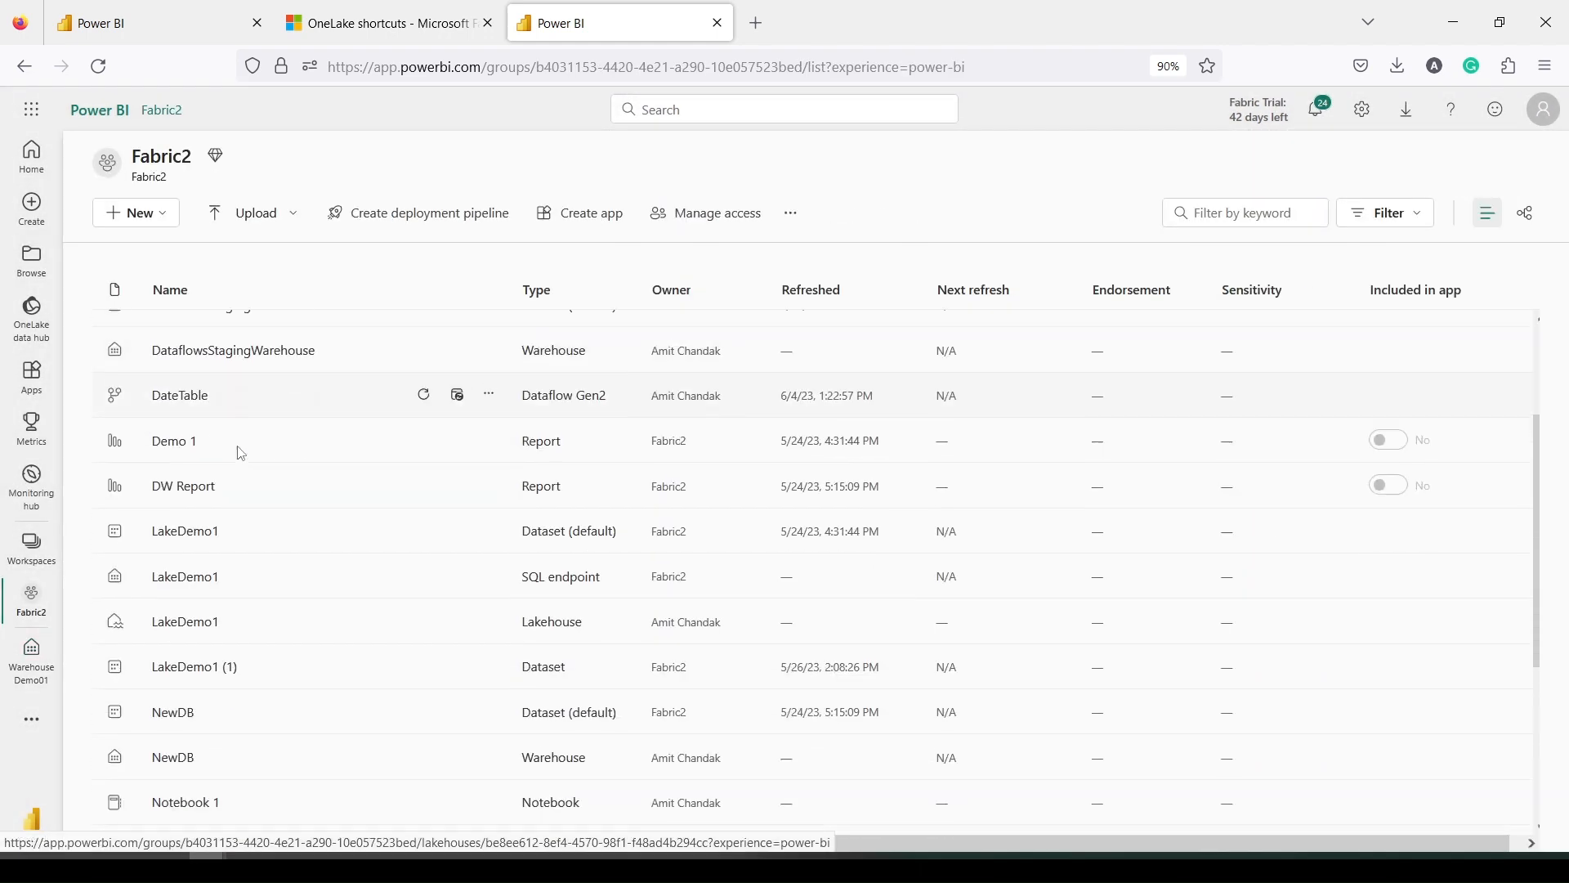
{"action": "scroll", "coordinate": [222, 490], "scroll_direction": "down", "scroll_amount": 1}
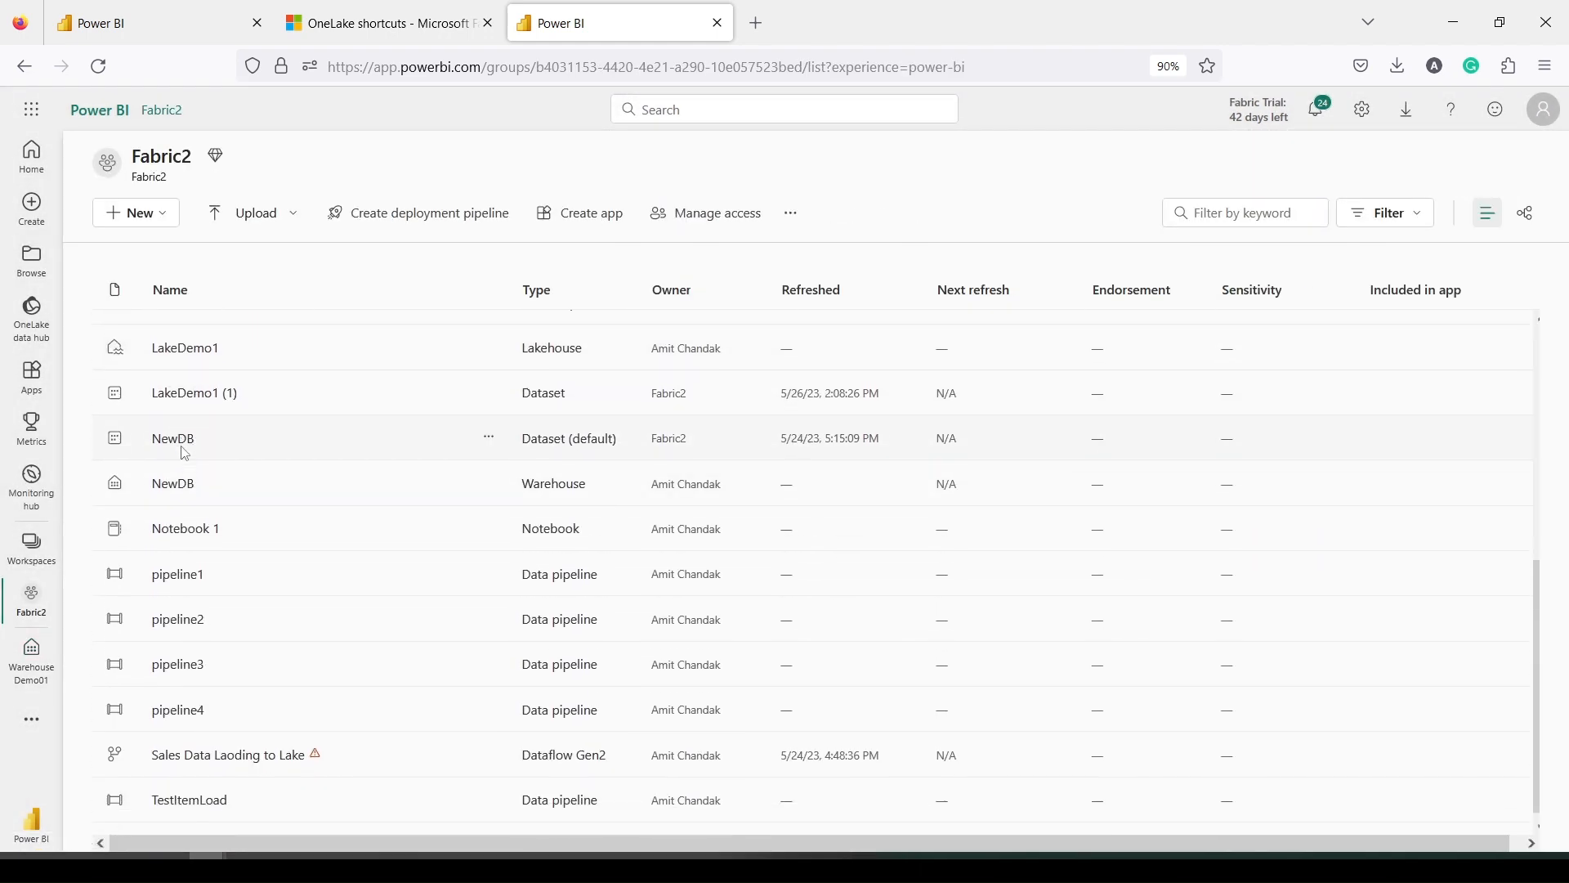
{"action": "scroll", "coordinate": [219, 482], "scroll_direction": "up", "scroll_amount": 3}
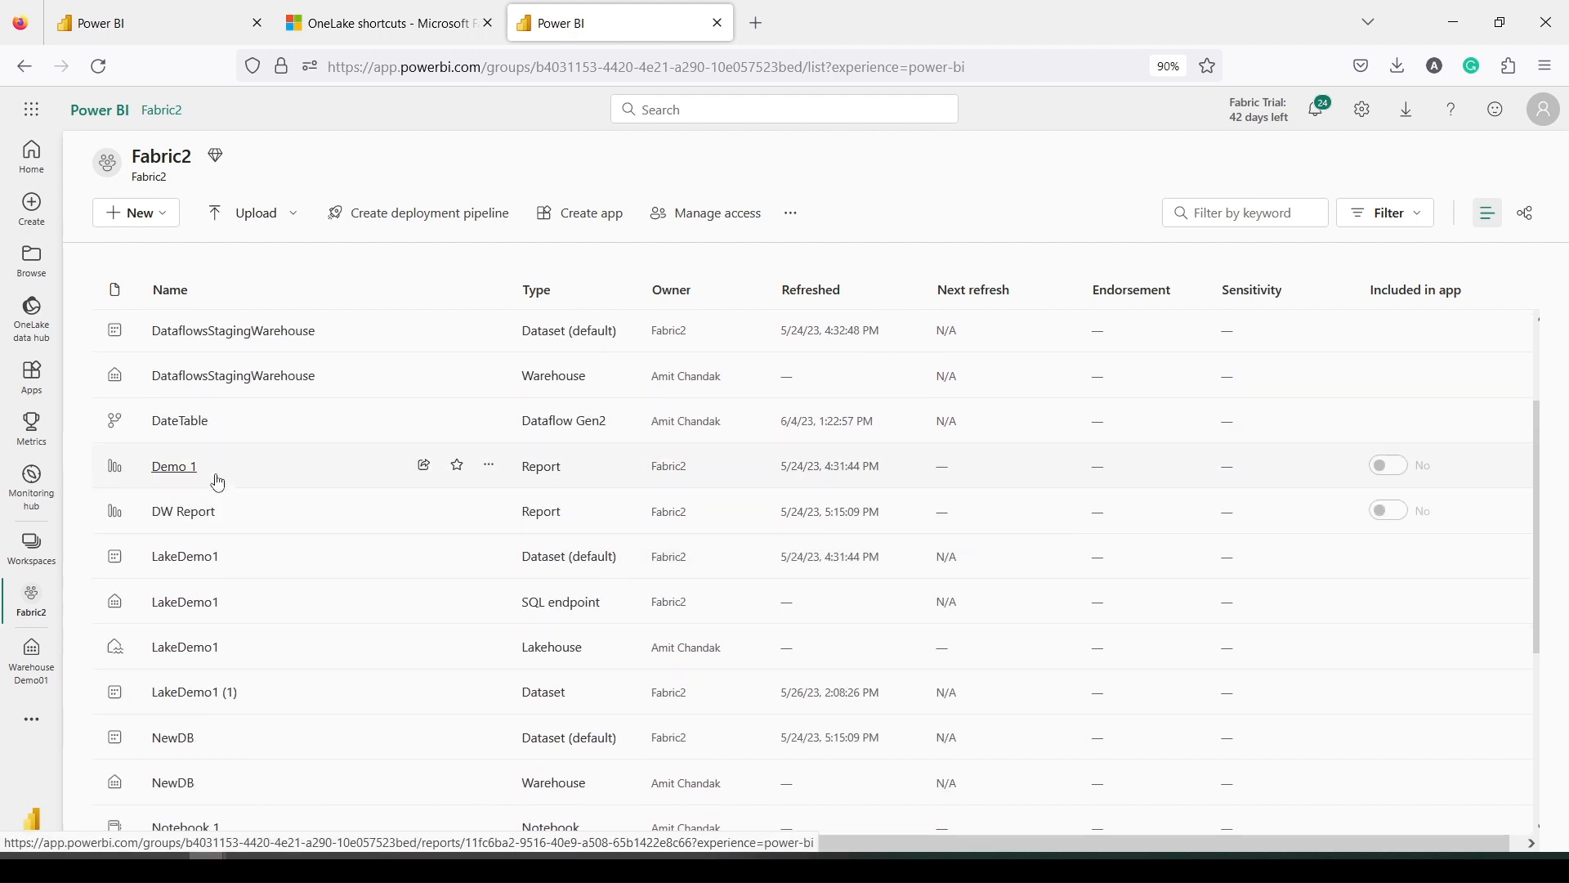
{"action": "scroll", "coordinate": [218, 478], "scroll_direction": "down", "scroll_amount": 2}
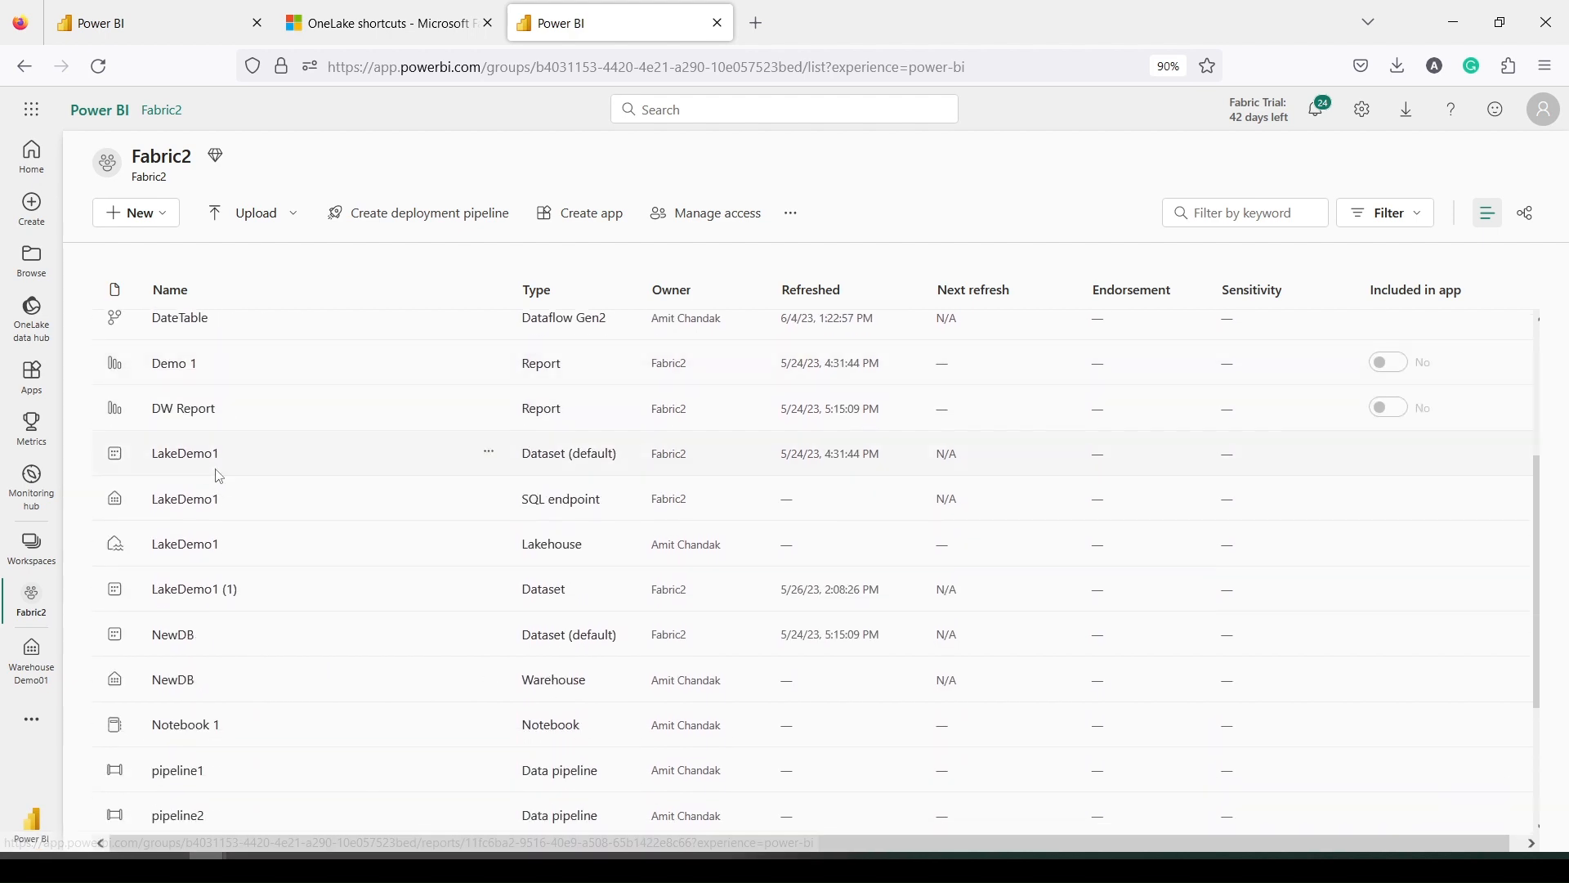
Open the LakeDemo1 SQL endpoint and bring up actions for the Geography table
{"action": "left_click", "coordinate": [187, 500]}
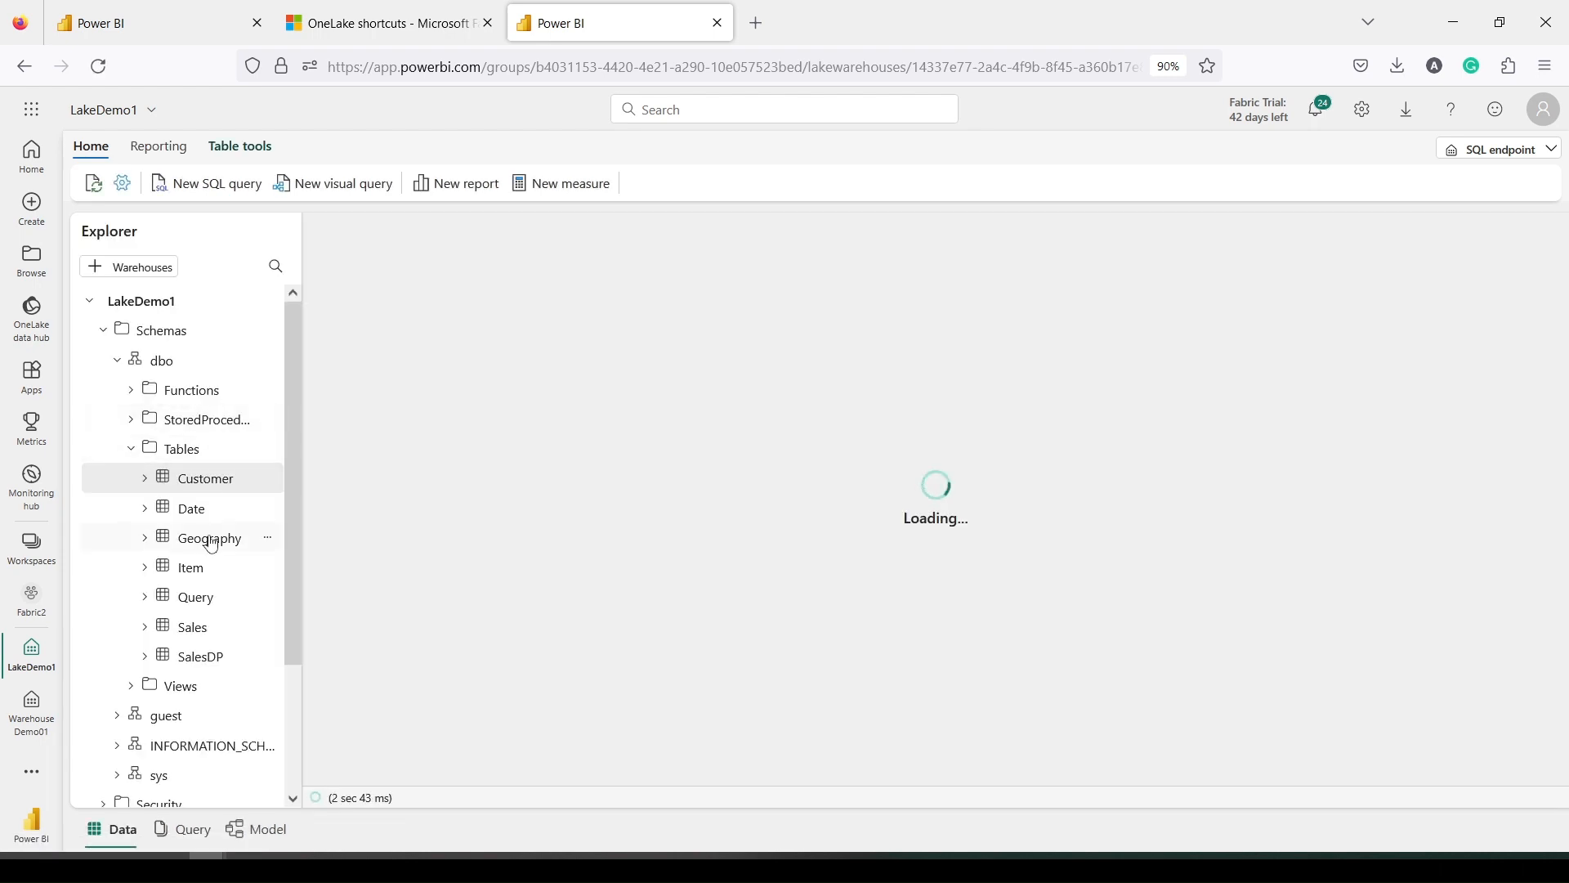
{"action": "scroll", "coordinate": [208, 525], "scroll_direction": "down", "scroll_amount": 1}
{"action": "scroll", "coordinate": [209, 525], "scroll_direction": "down", "scroll_amount": 1}
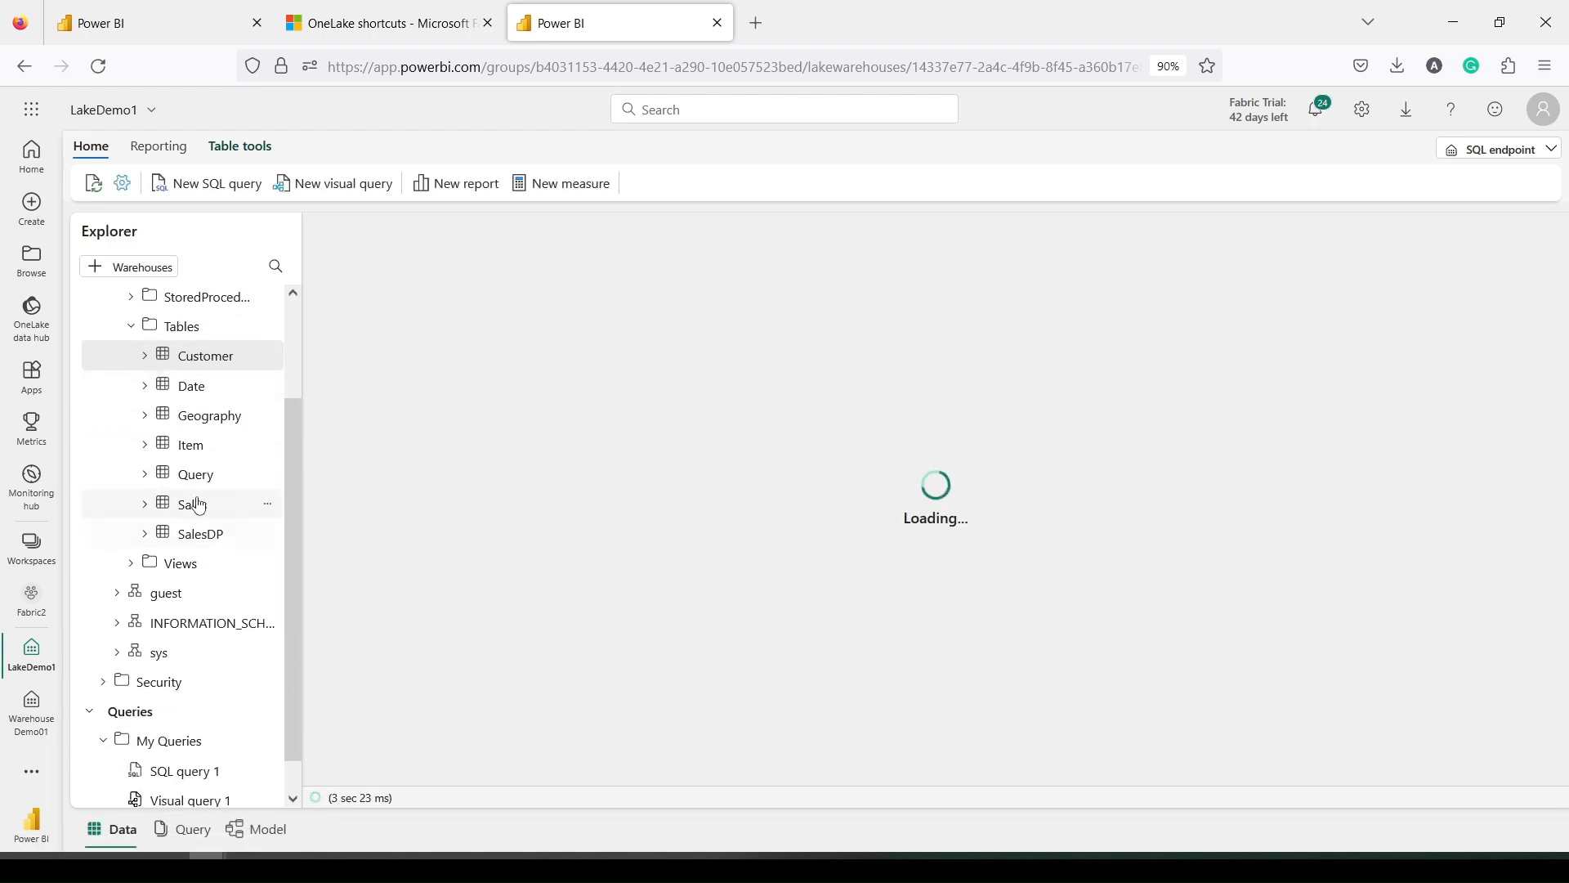
{"action": "right_click", "coordinate": [197, 421]}
Generate a Top 100 rows Geography query and prefix the LakeDemo1 reference with 'Fabric2.'
{"action": "mouse_move", "coordinate": [238, 433]}
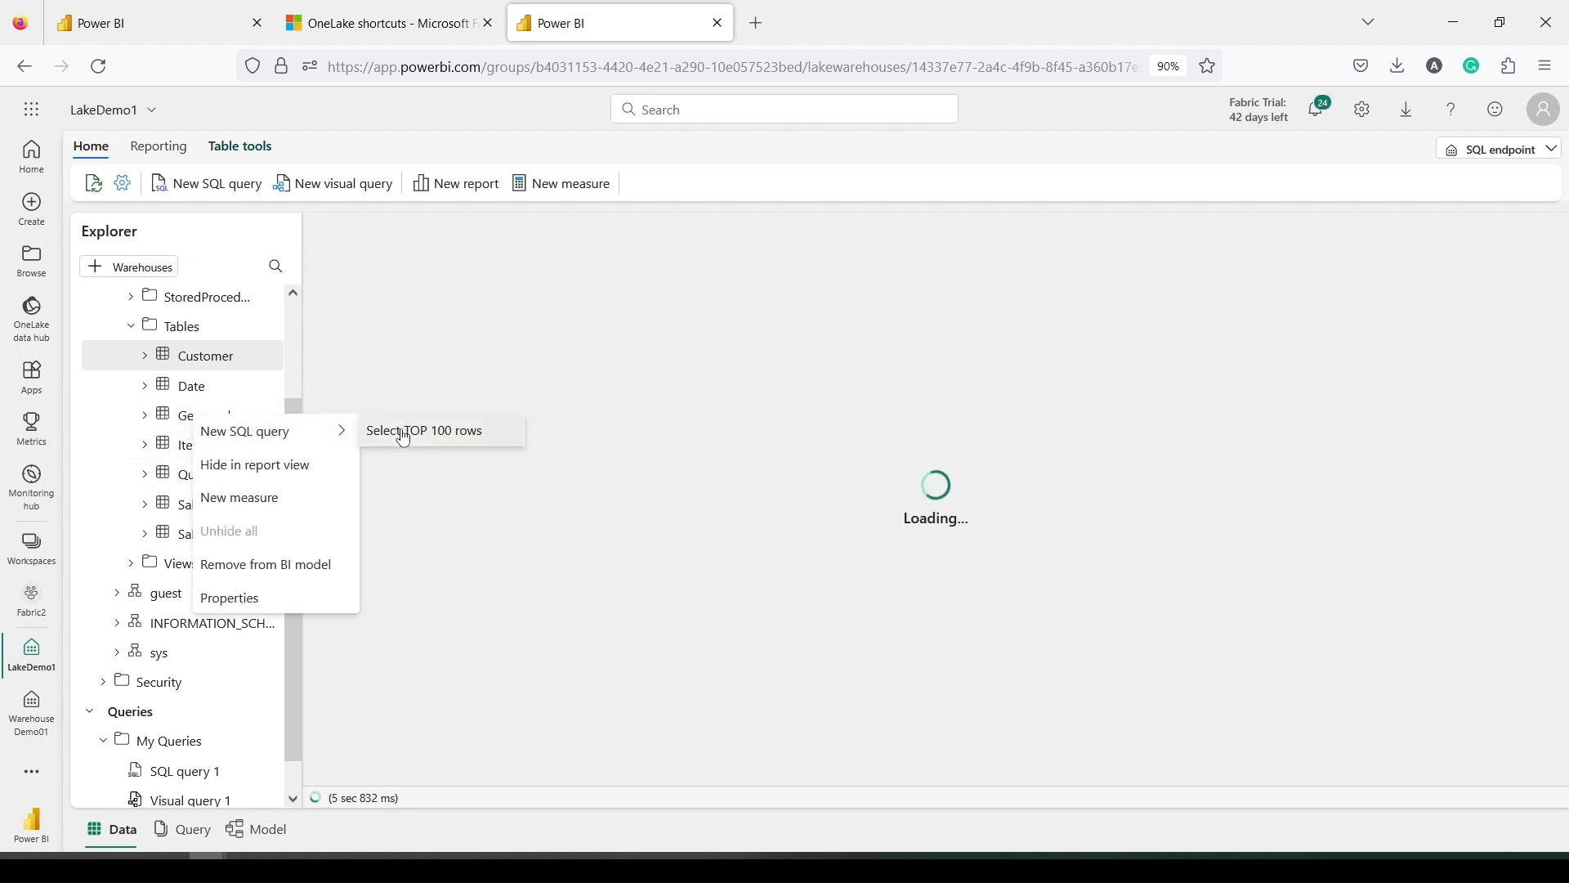
{"action": "left_click", "coordinate": [403, 431]}
{"action": "left_click", "coordinate": [398, 352]}
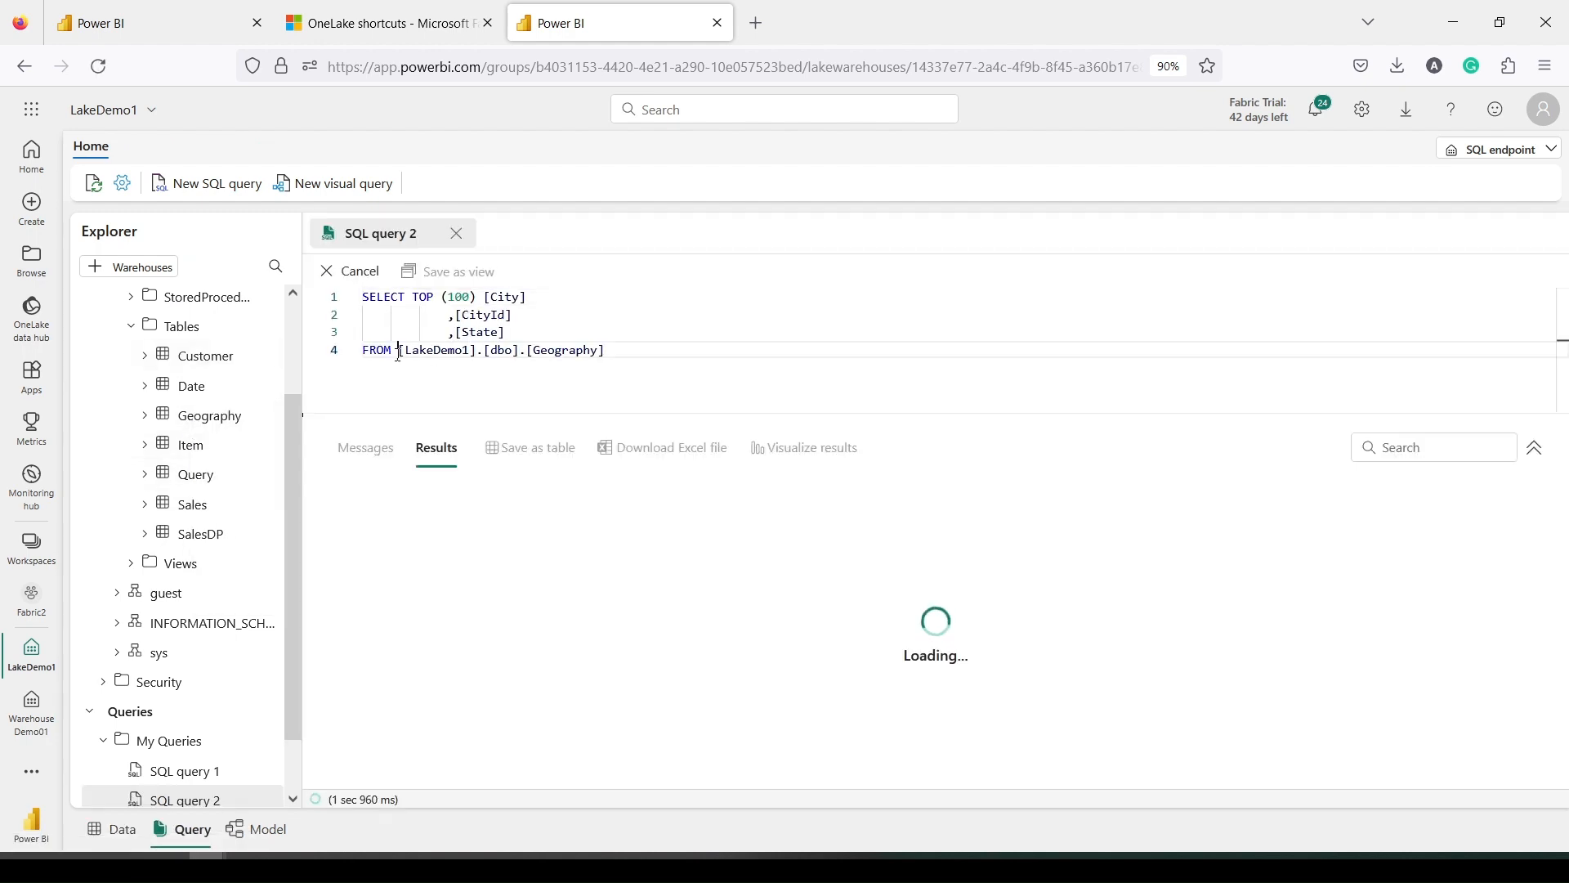
{"action": "type", "text": "Fab"}
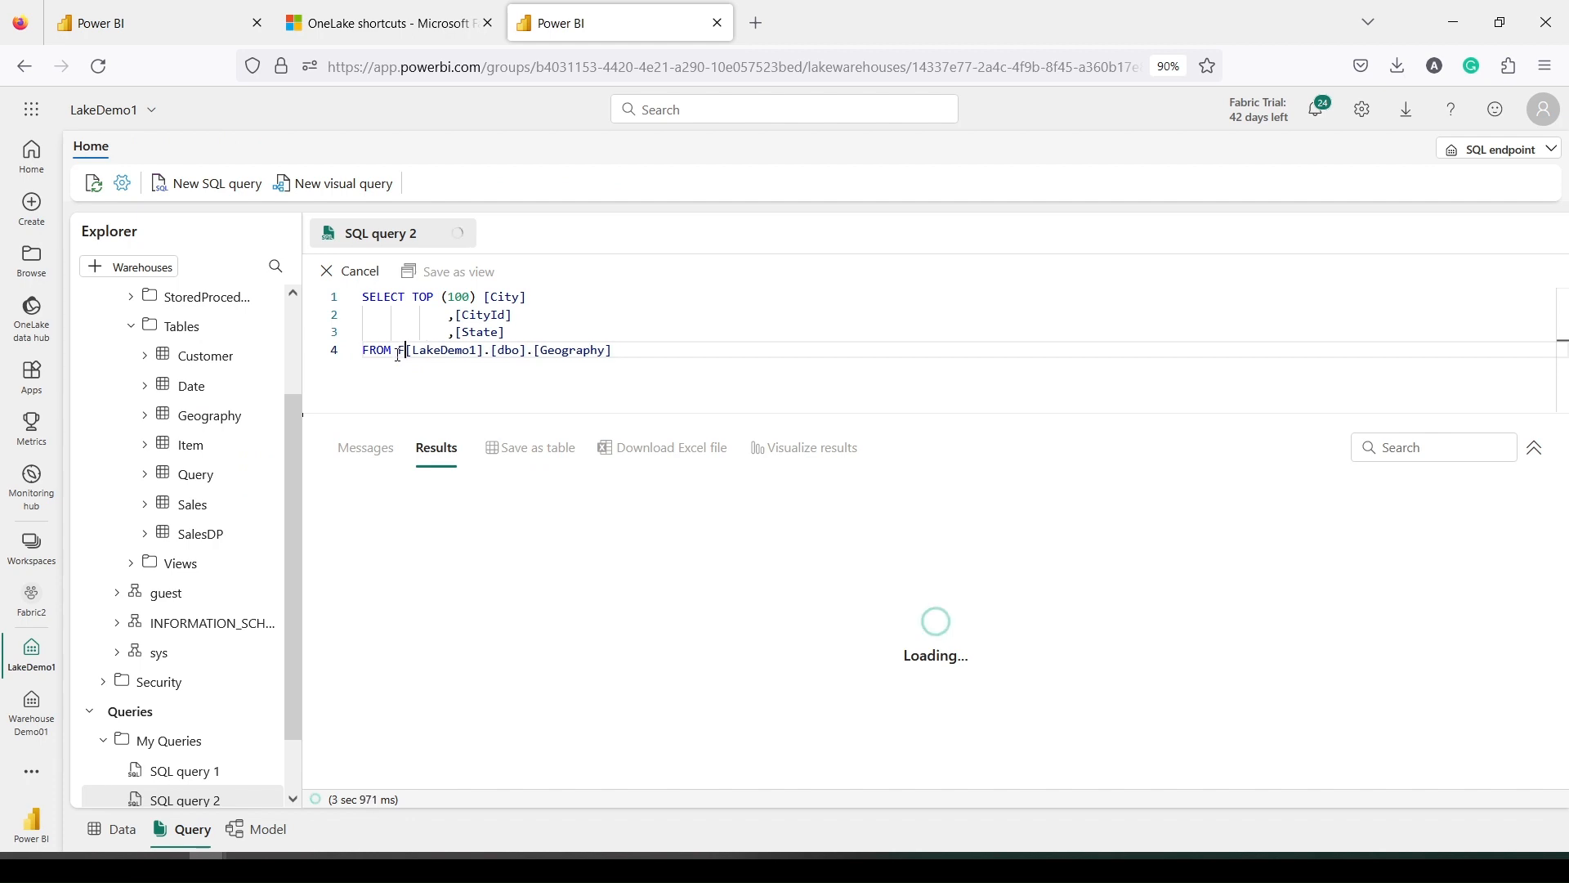
{"action": "type", "text": "ric"}
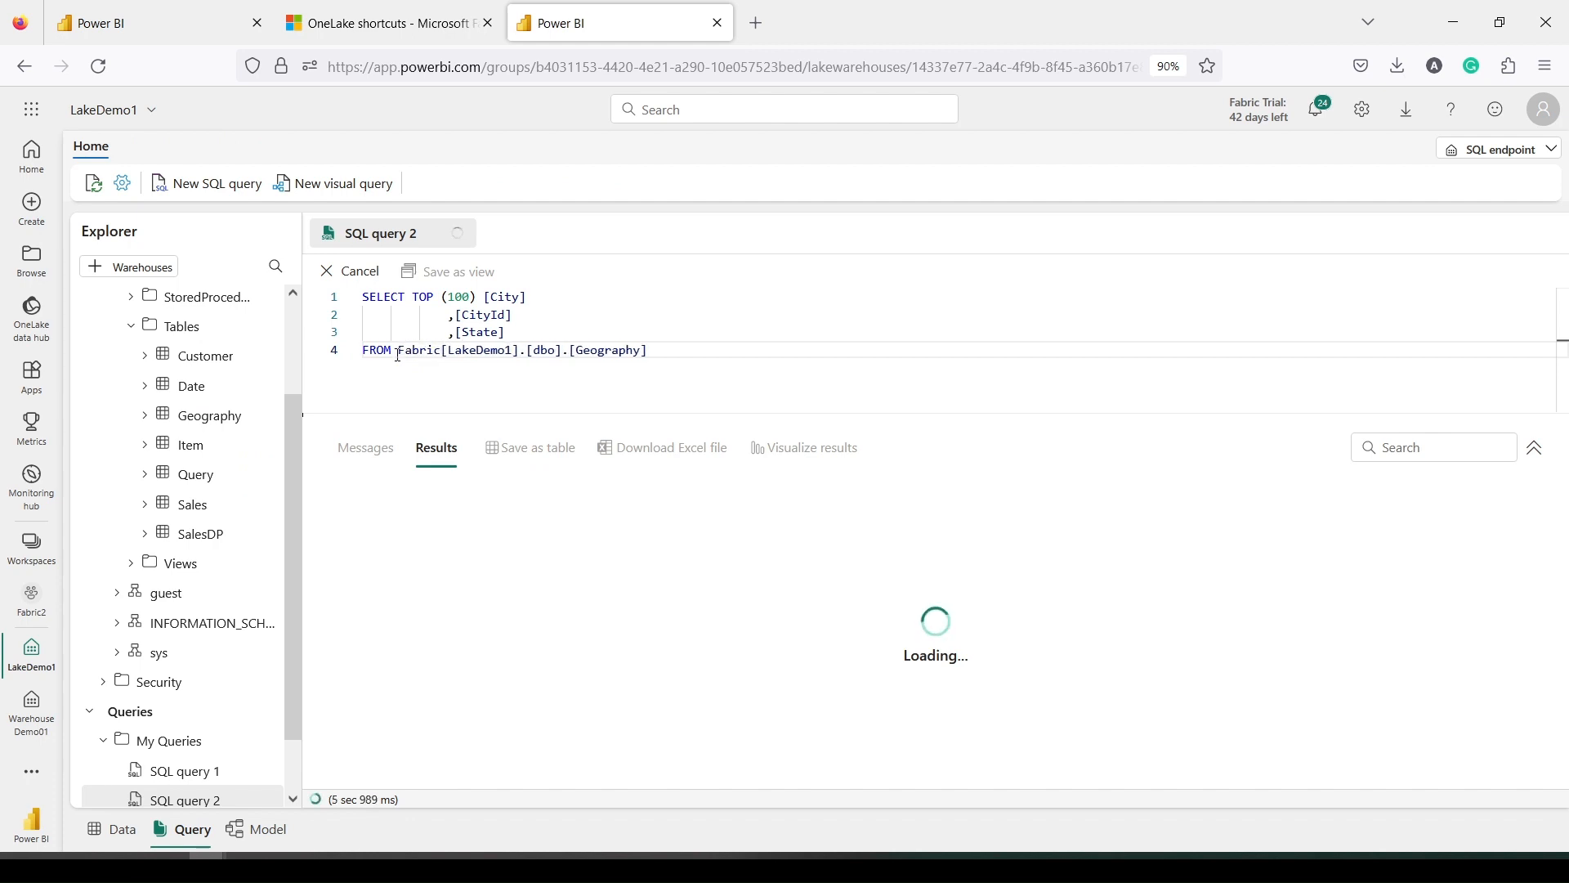
{"action": "type", "text": "2."}
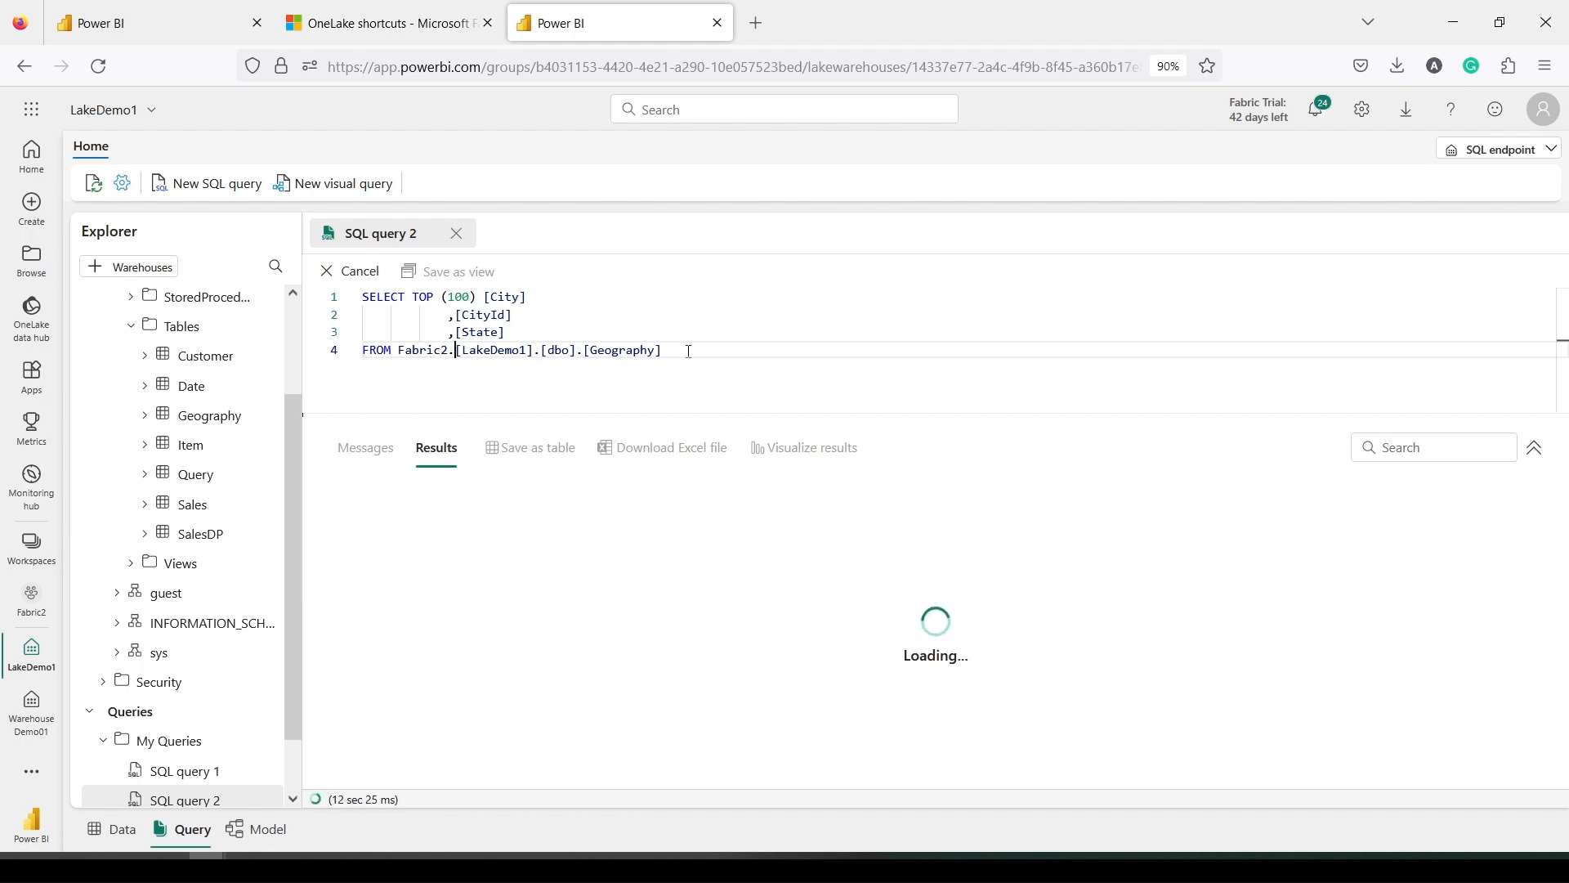
Cancel the running query, then rerun the whole Fabric2.[LakeDemo1] Geography query
{"action": "left_click_drag", "start_coordinate": [691, 350], "coordinate": [264, 283]}
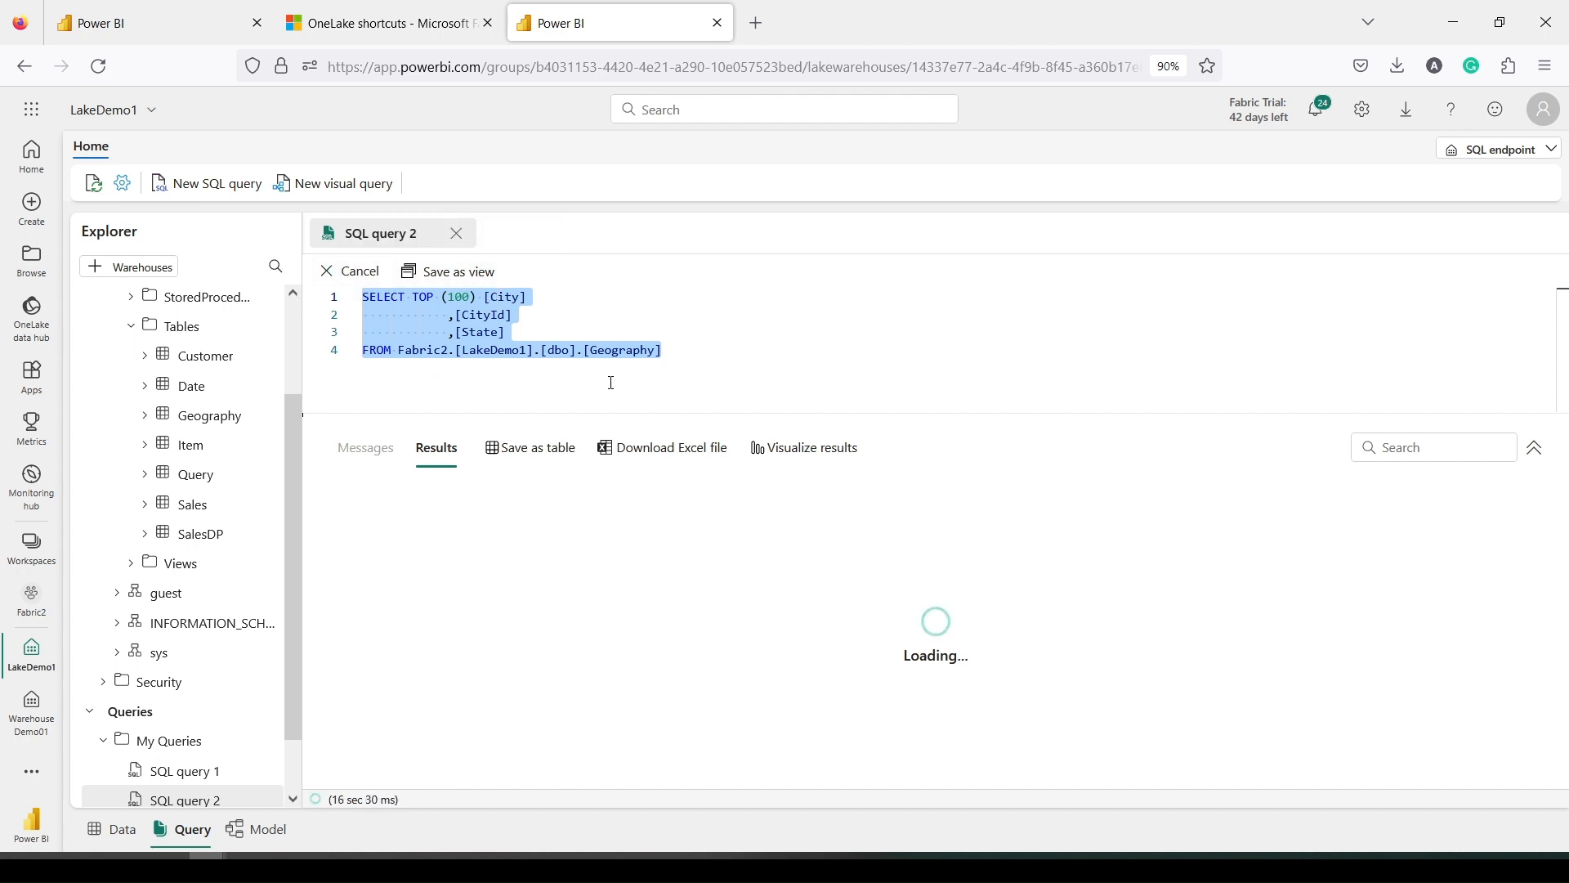
{"action": "left_click", "coordinate": [351, 271]}
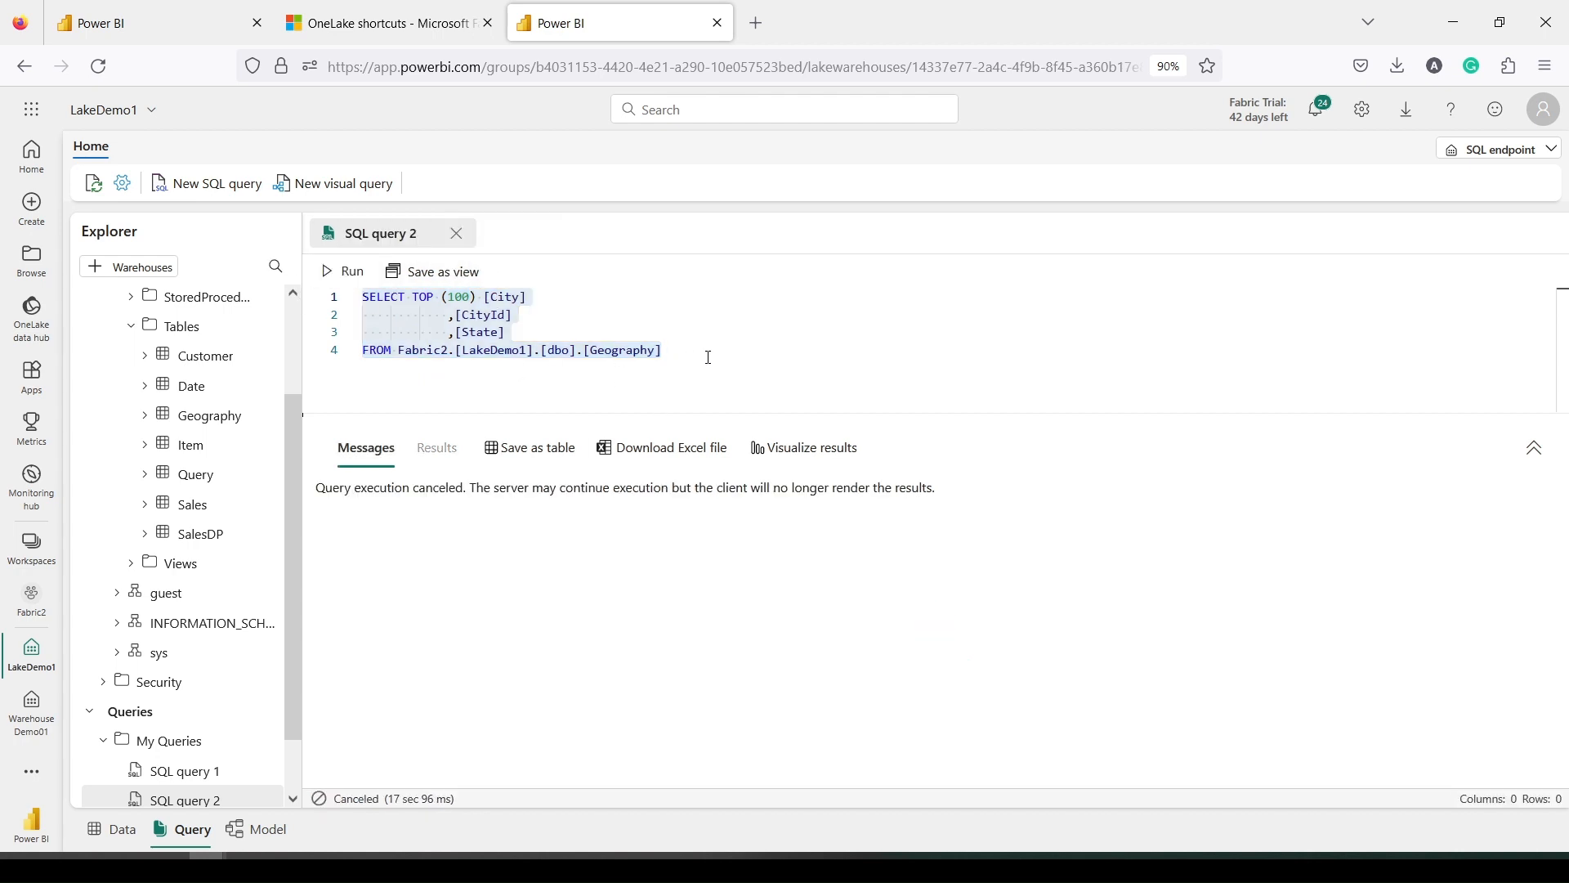
{"action": "left_click_drag", "start_coordinate": [708, 357], "coordinate": [362, 296]}
{"action": "left_click", "coordinate": [343, 270]}
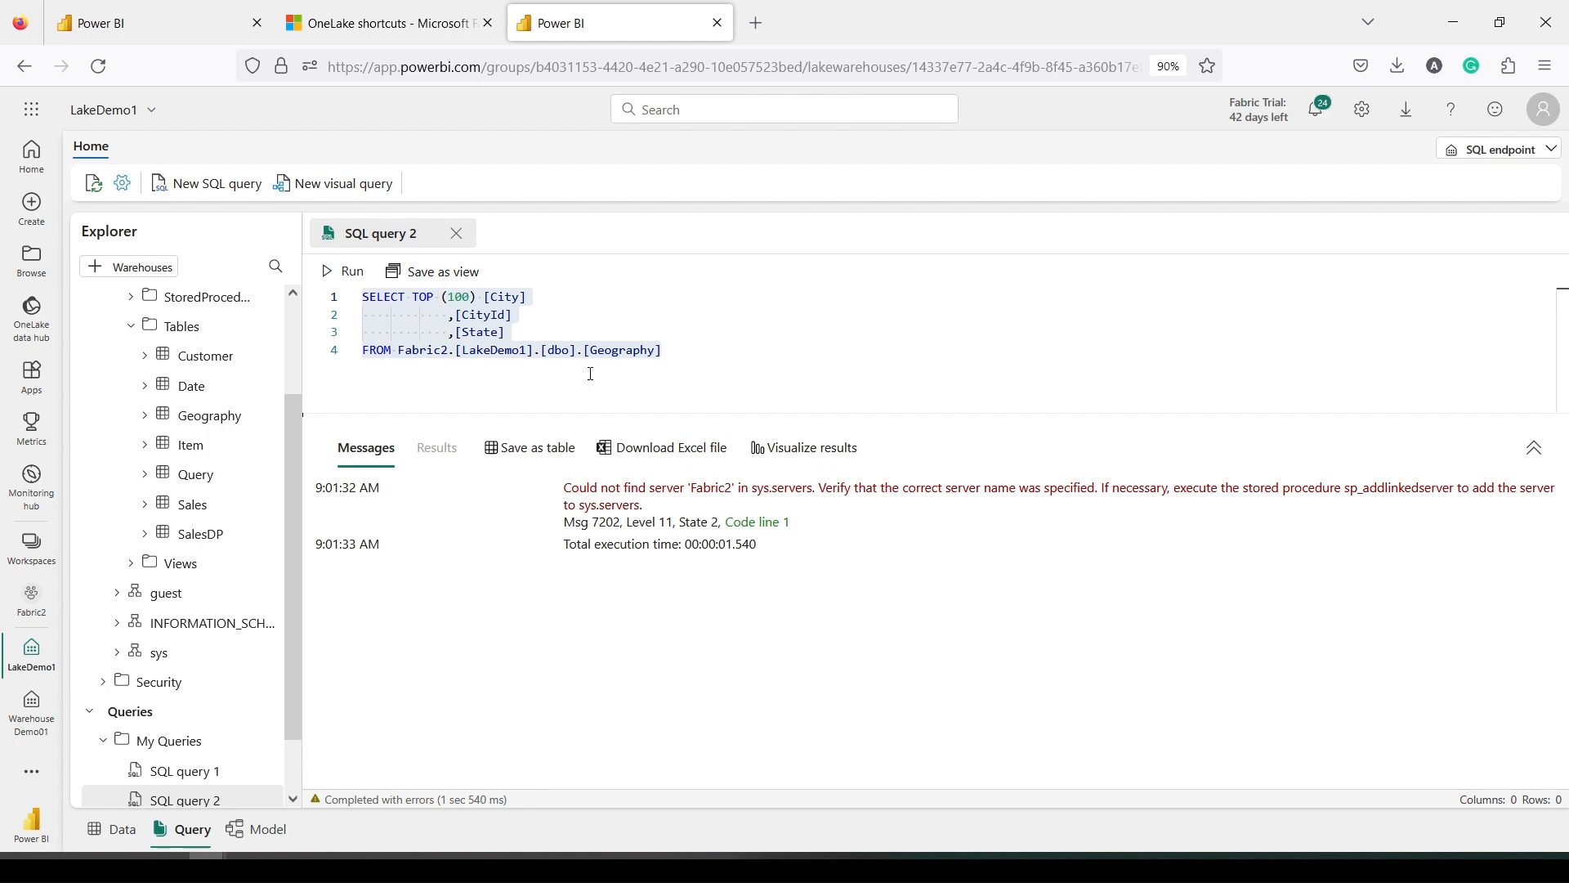
Bracket Fabric2 as [Fabric2]. on line 4 and rerun the whole query, which still fails
{"action": "left_click", "coordinate": [399, 351]}
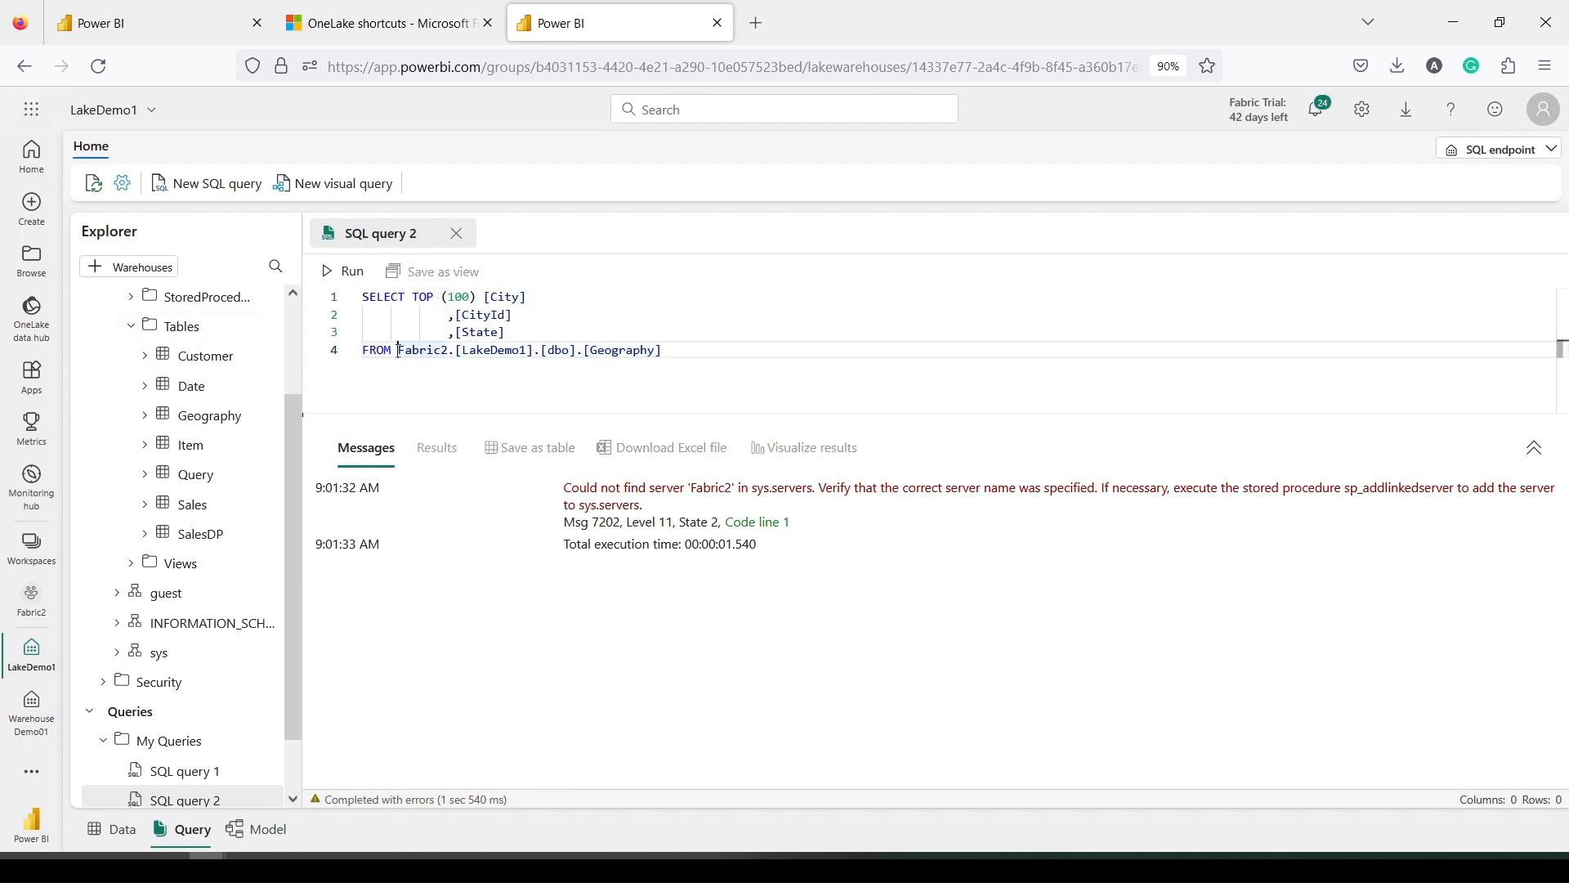
{"action": "type", "text": "["}
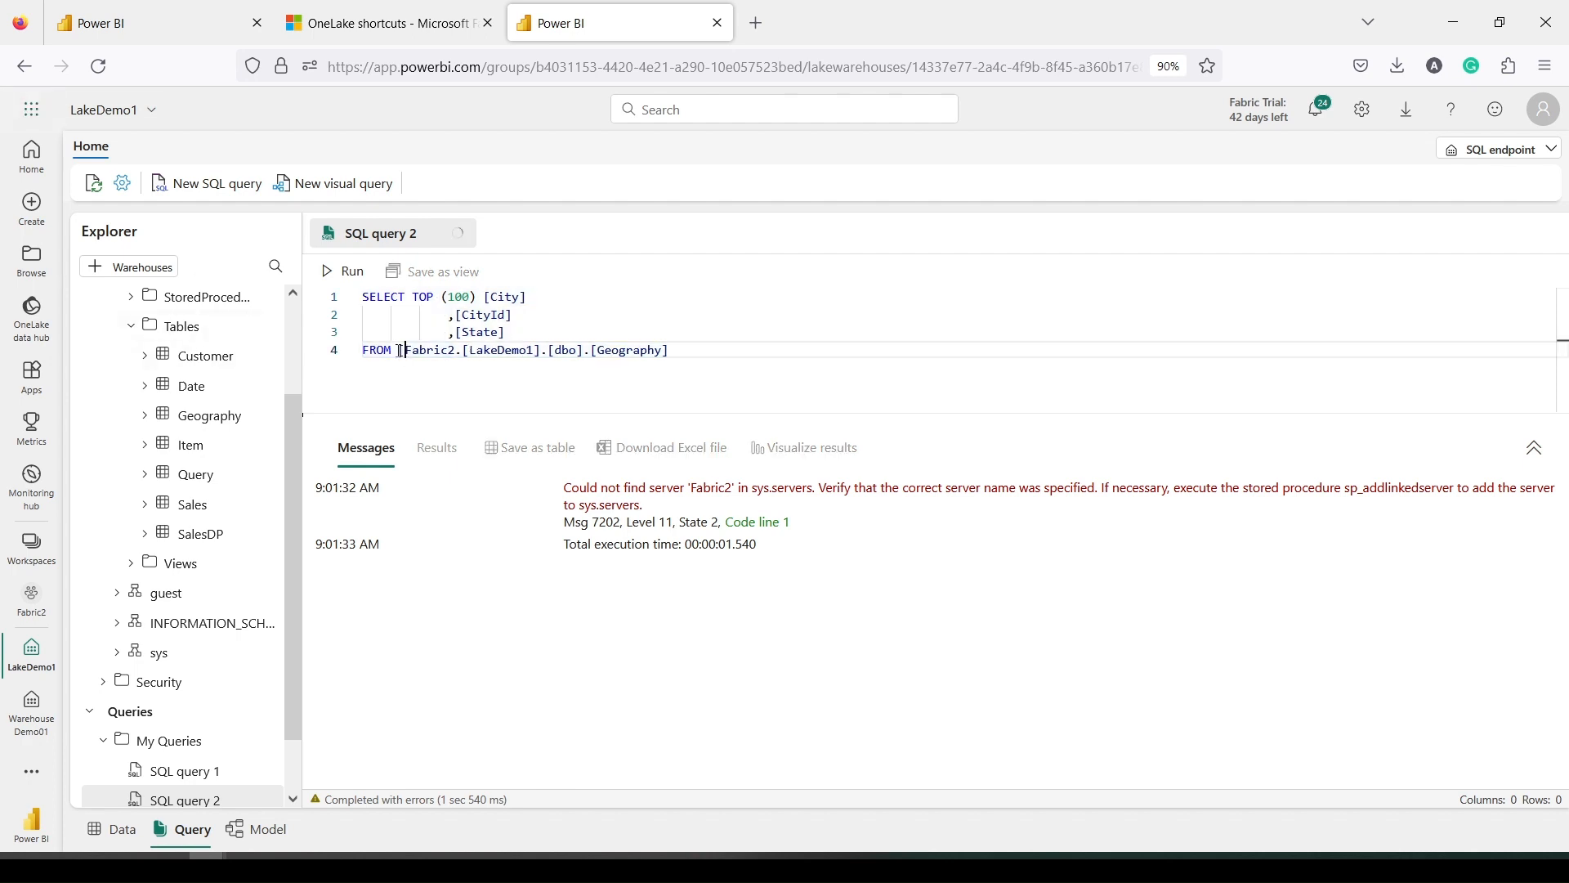
{"action": "left_click", "coordinate": [457, 351]}
{"action": "type", "text": "]."}
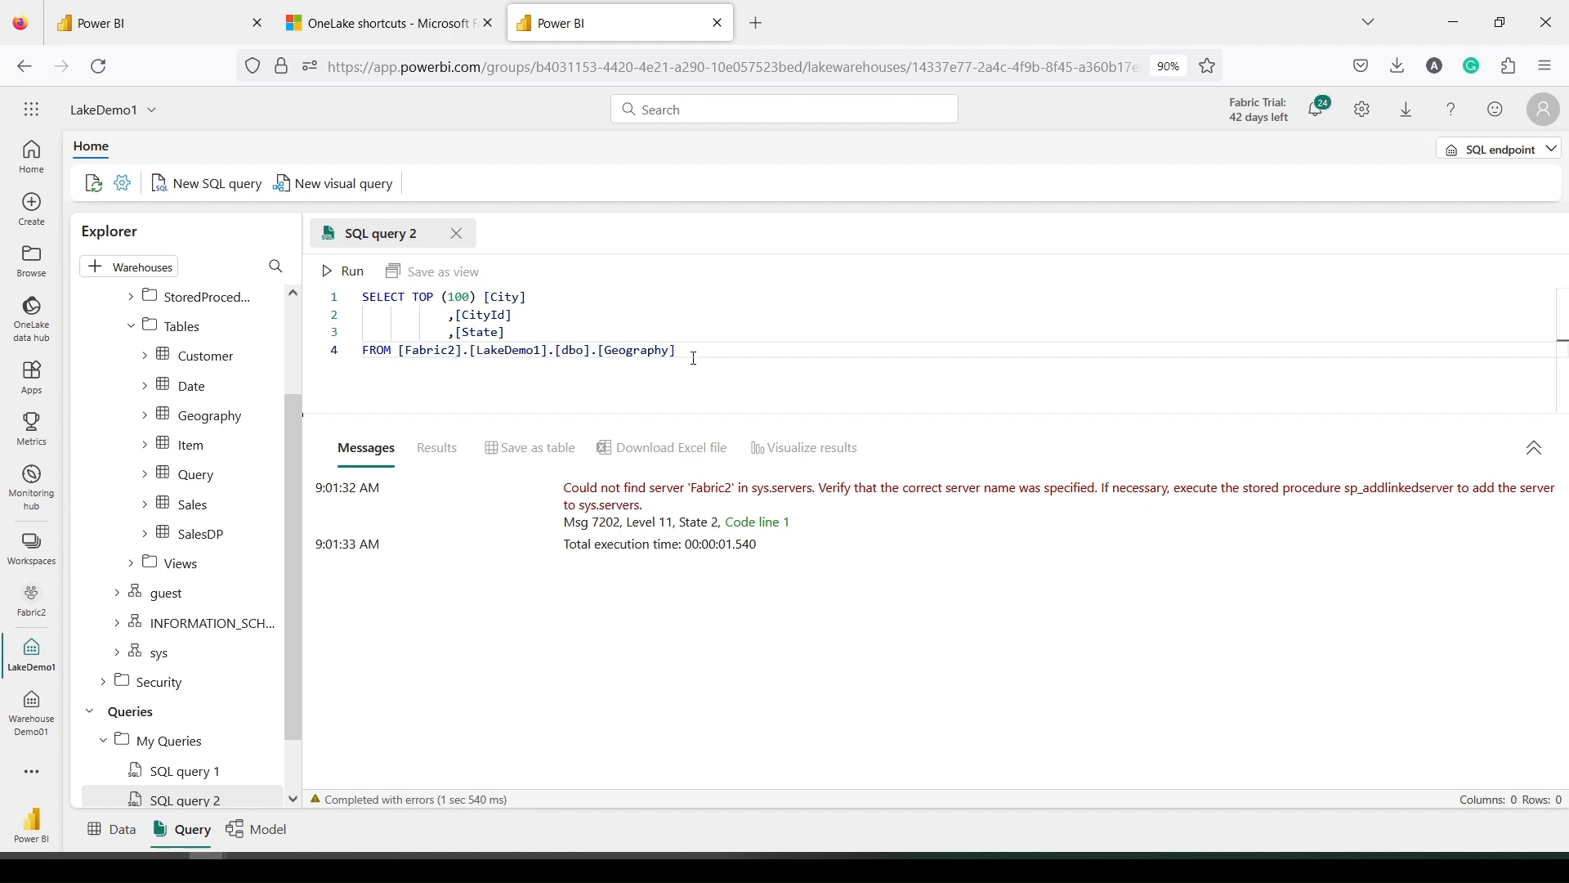
{"action": "key", "text": "ctrl+a"}
{"action": "left_click", "coordinate": [343, 271]}
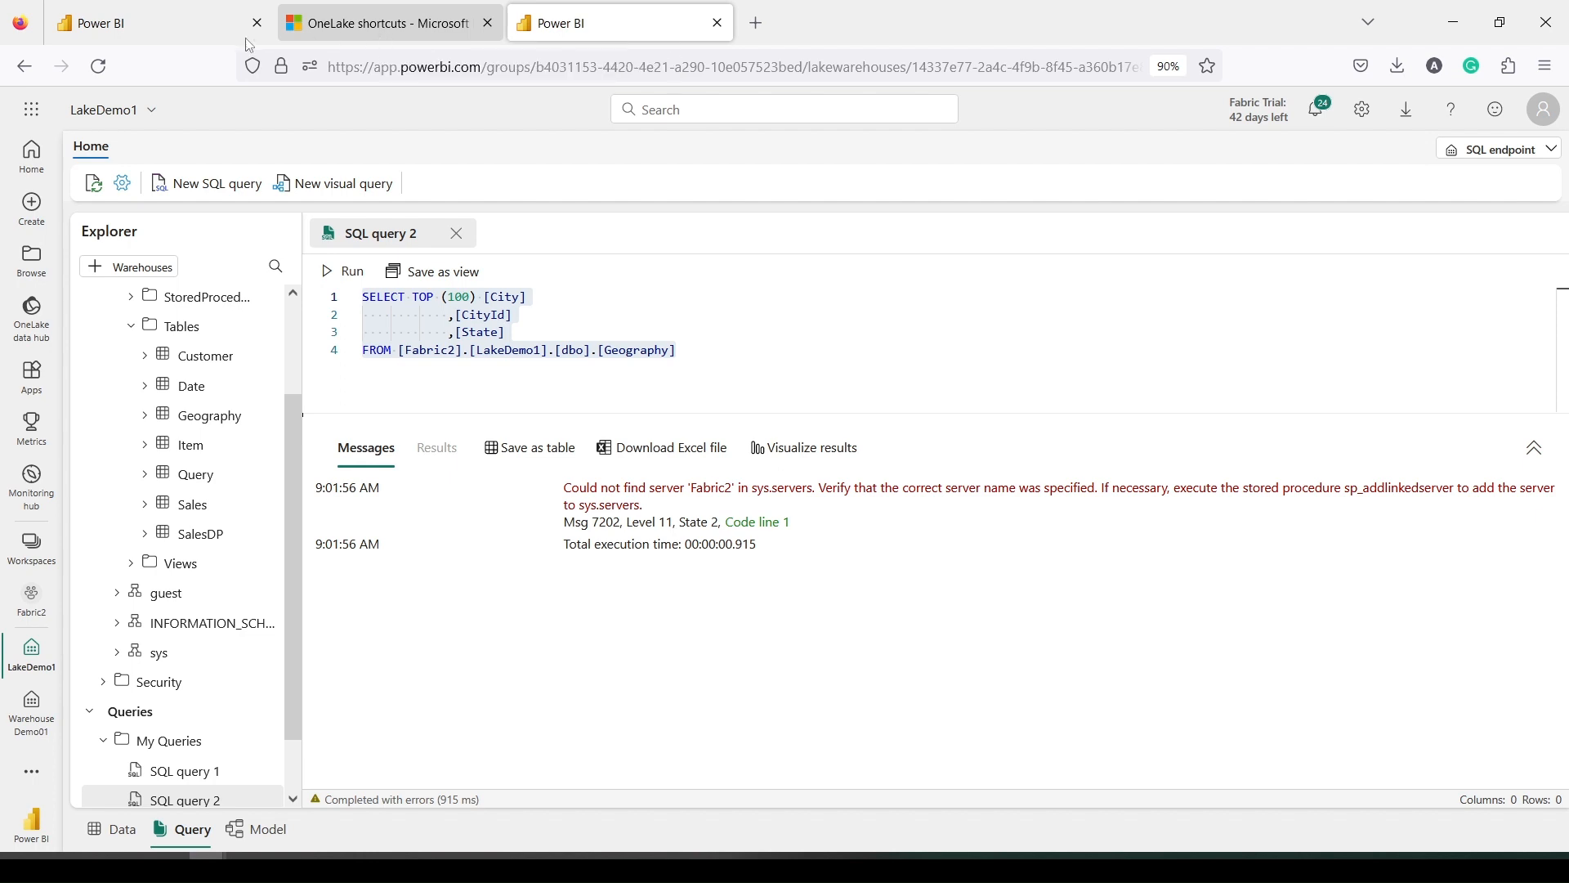
Return to the Lake03 tab and switch it from the SQL endpoint to the Lakehouse view
{"action": "left_click", "coordinate": [163, 33]}
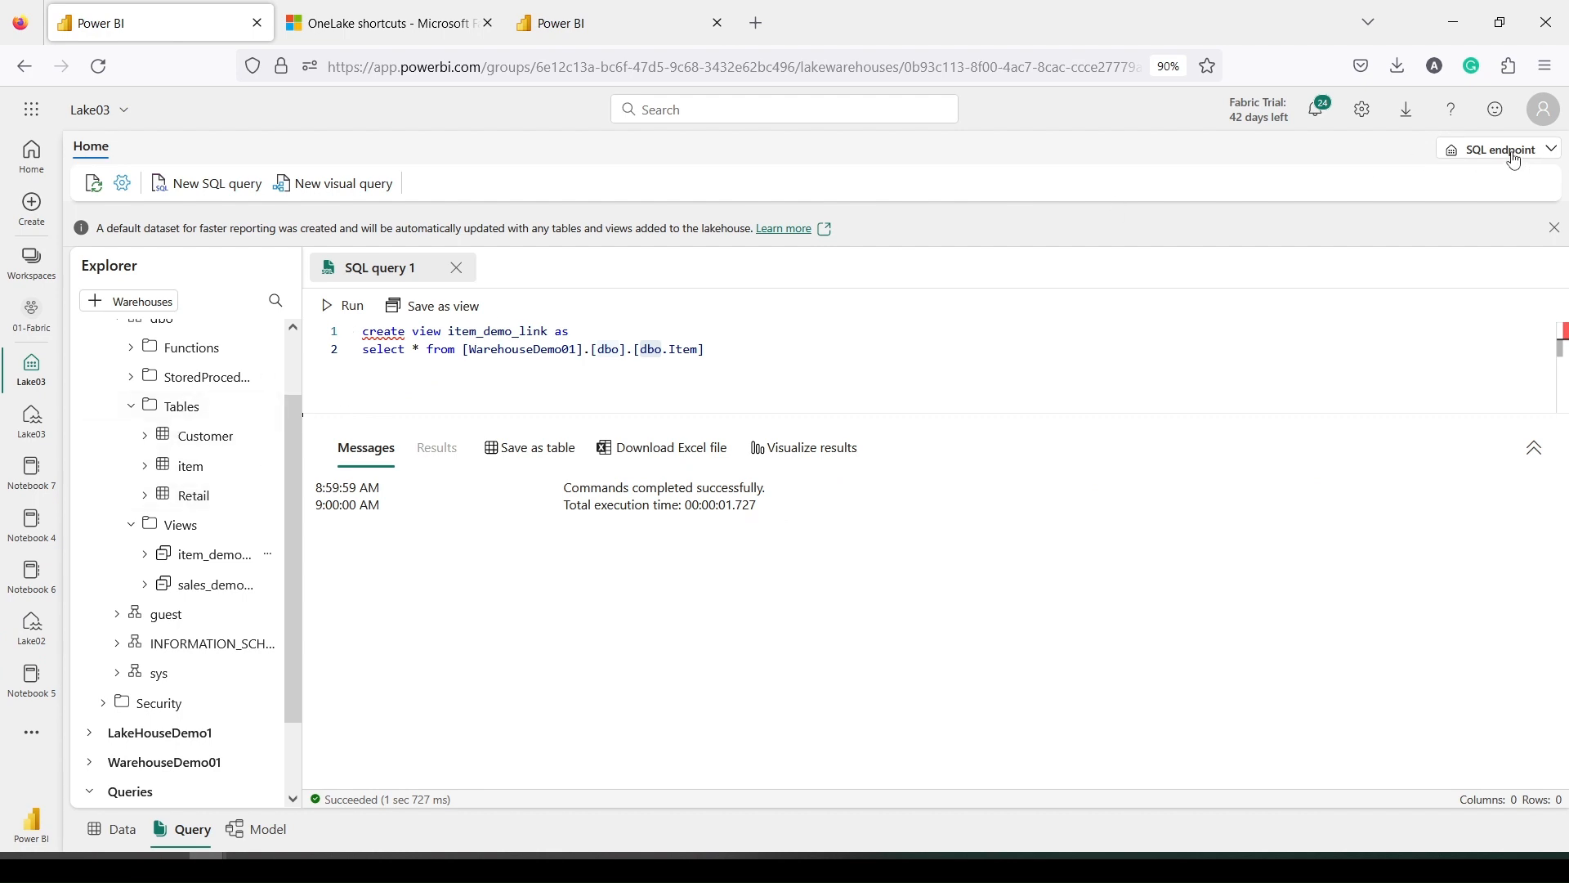
{"action": "scroll", "coordinate": [184, 433], "scroll_direction": "up", "scroll_amount": 2}
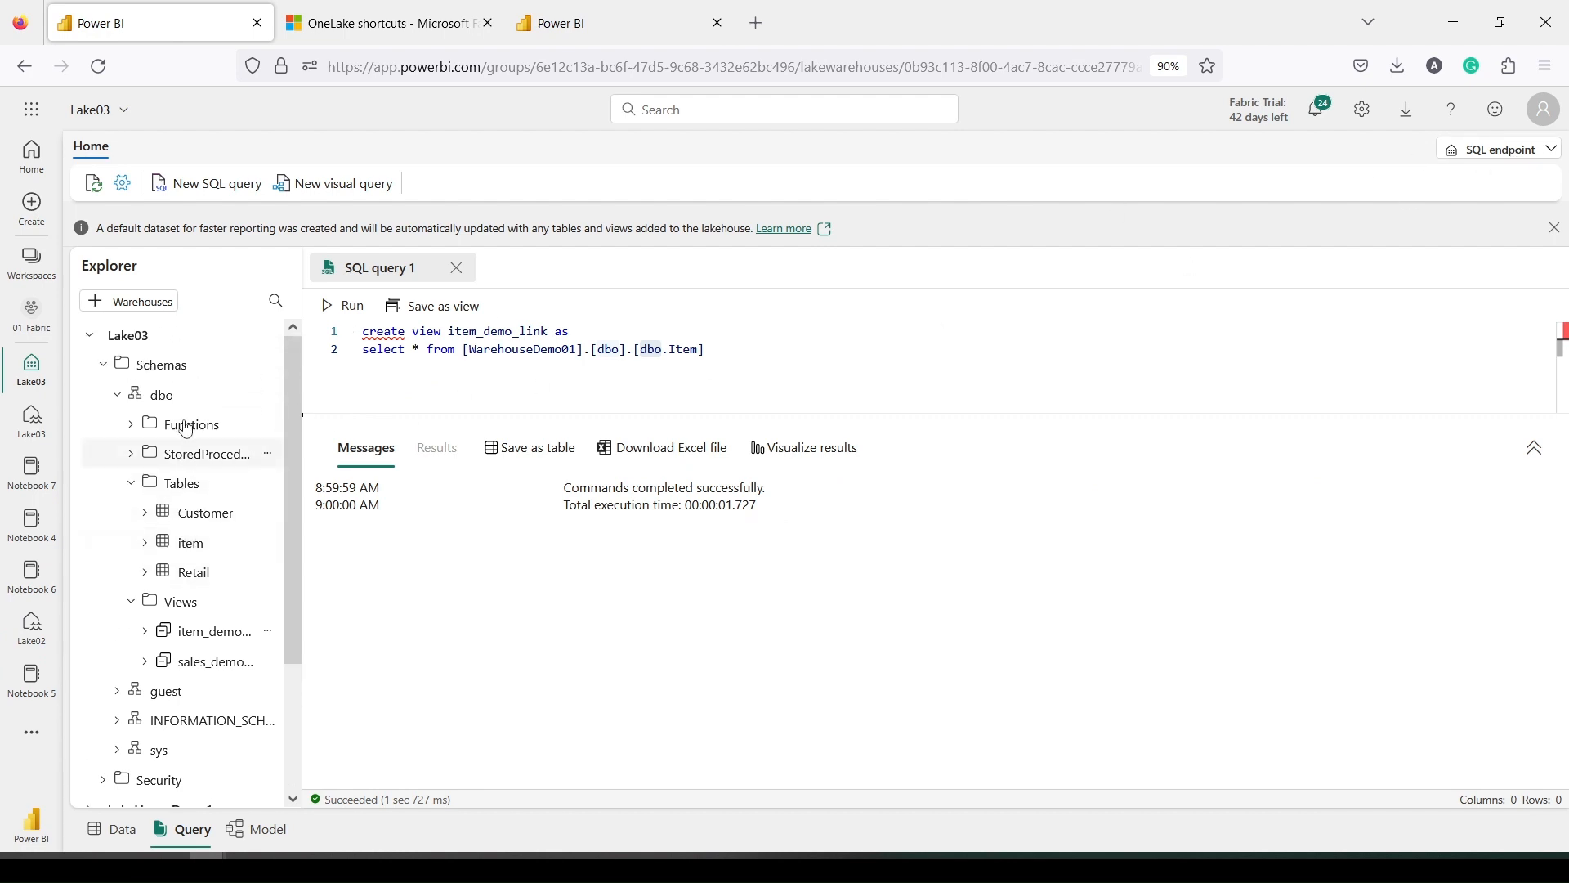
{"action": "left_click", "coordinate": [1481, 155]}
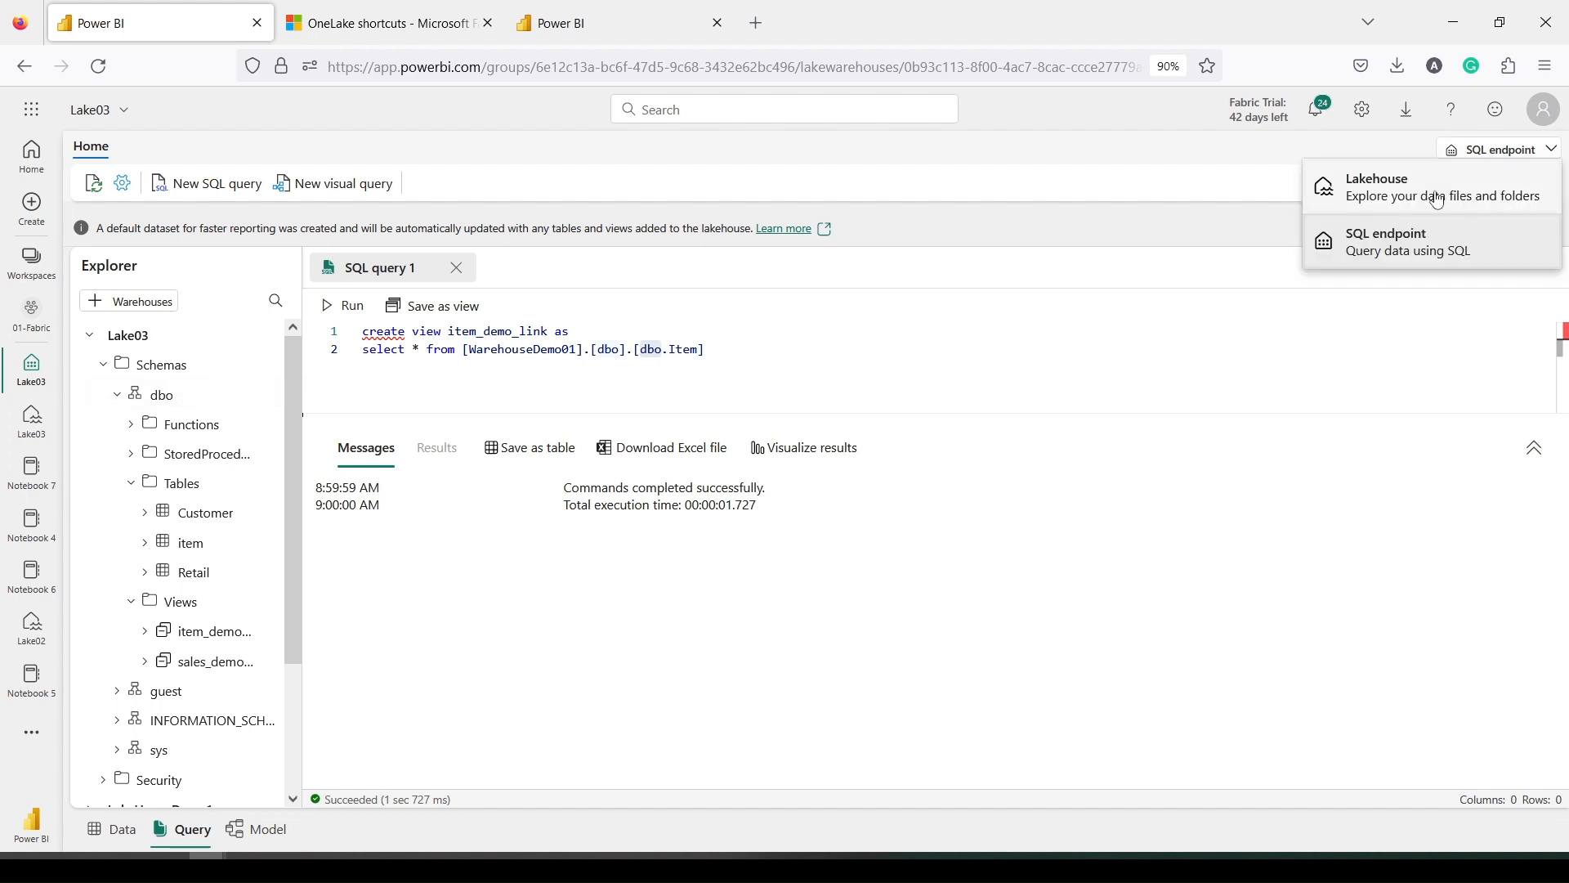
{"action": "left_click", "coordinate": [1397, 206]}
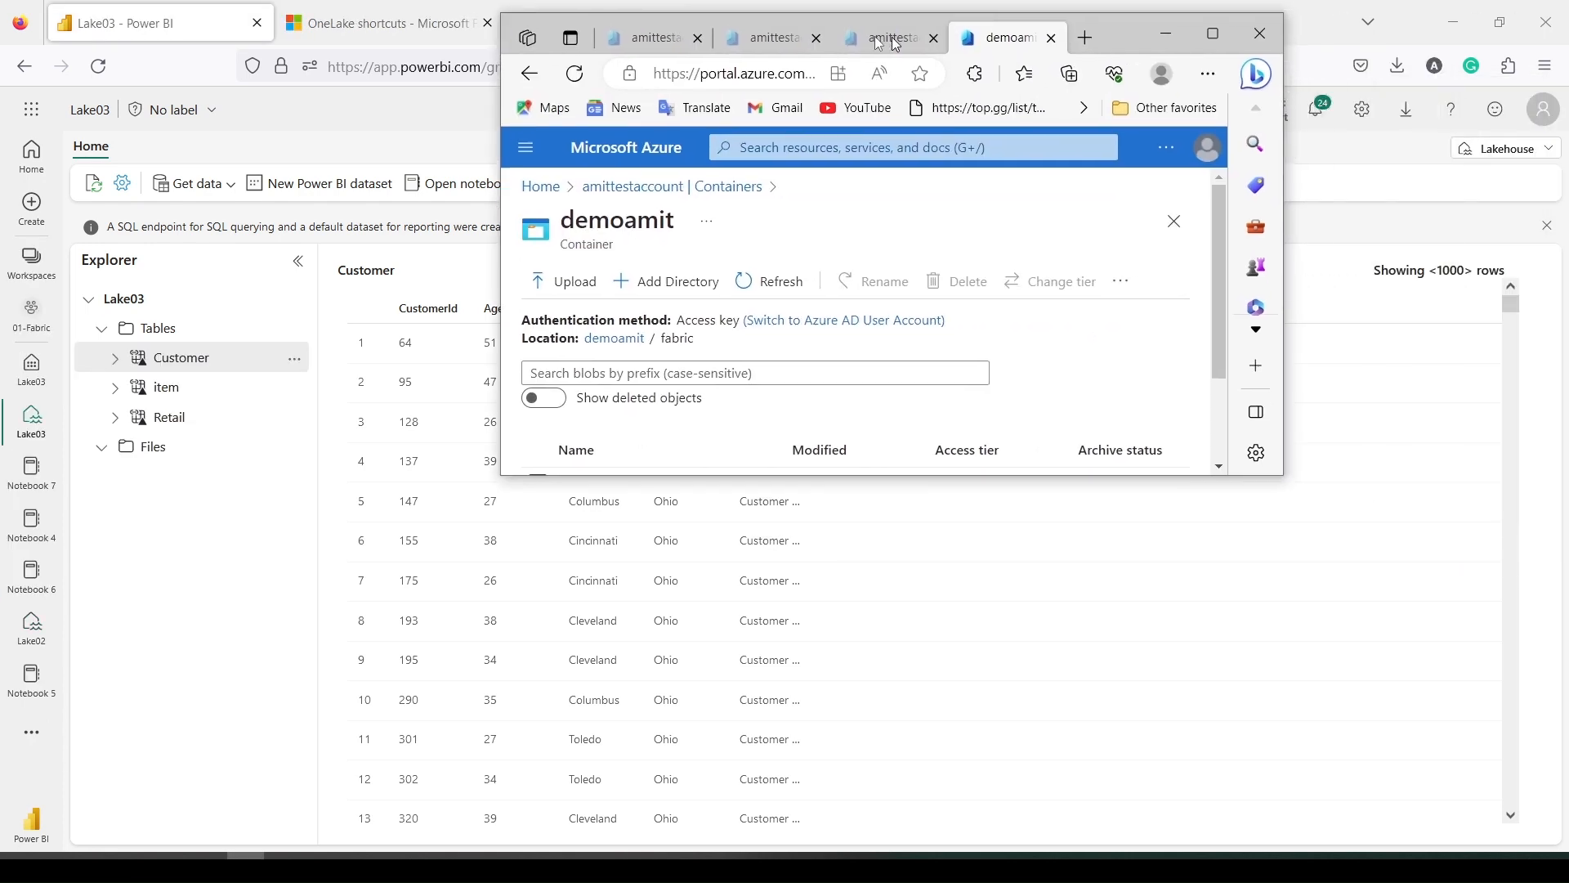
{"action": "left_click_drag", "start_coordinate": [1227, 42], "coordinate": [1180, 41]}
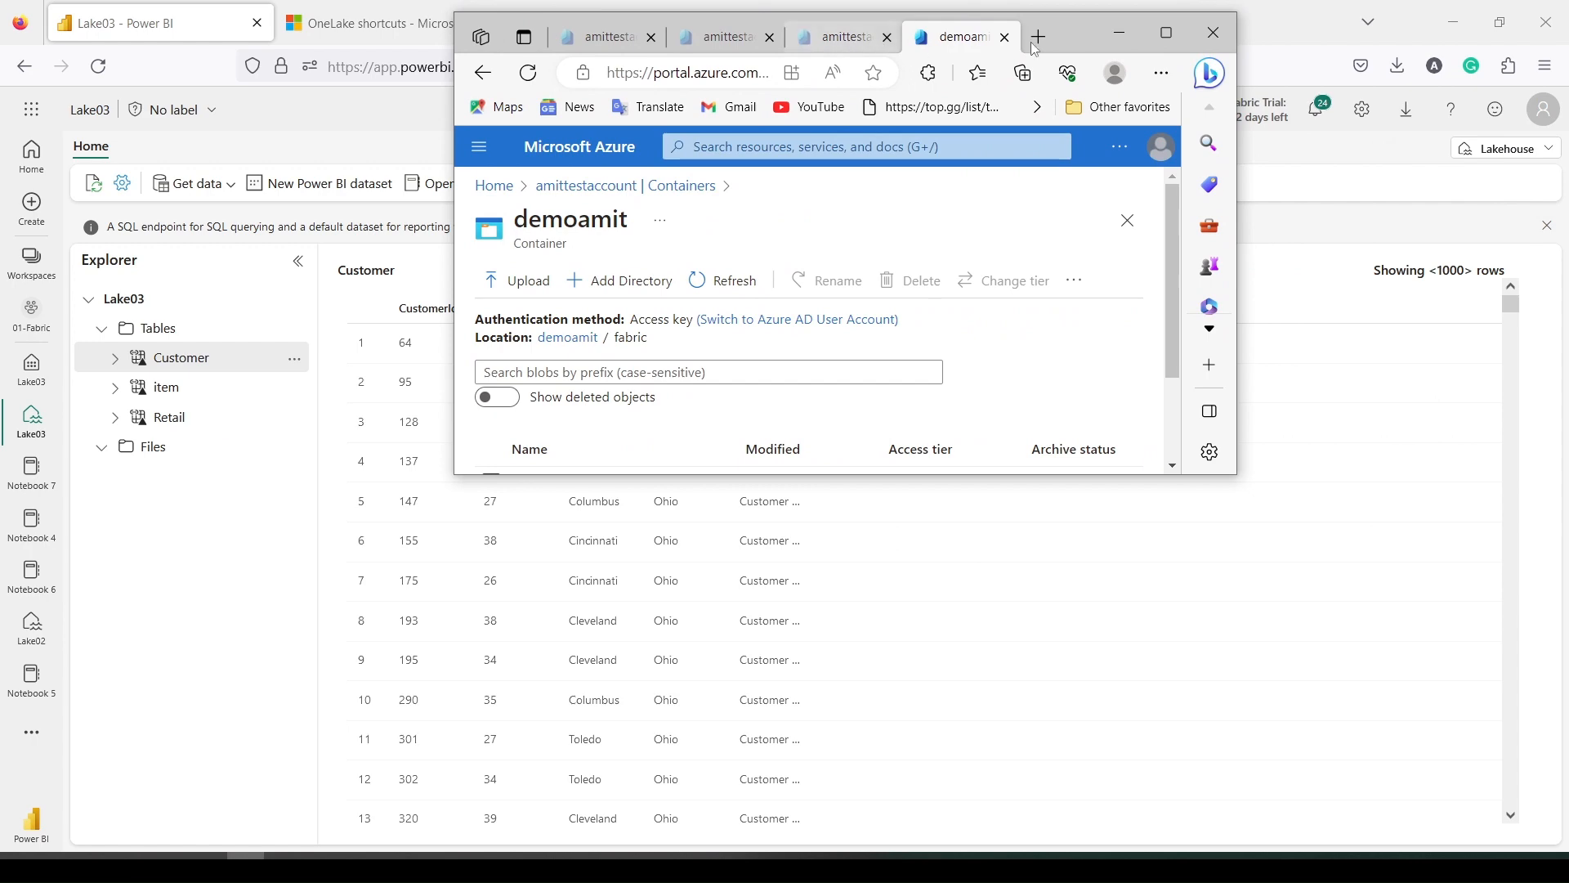
Maximize the Azure portal window and go to the amittestaccount Access keys page
{"action": "left_click", "coordinate": [1175, 41]}
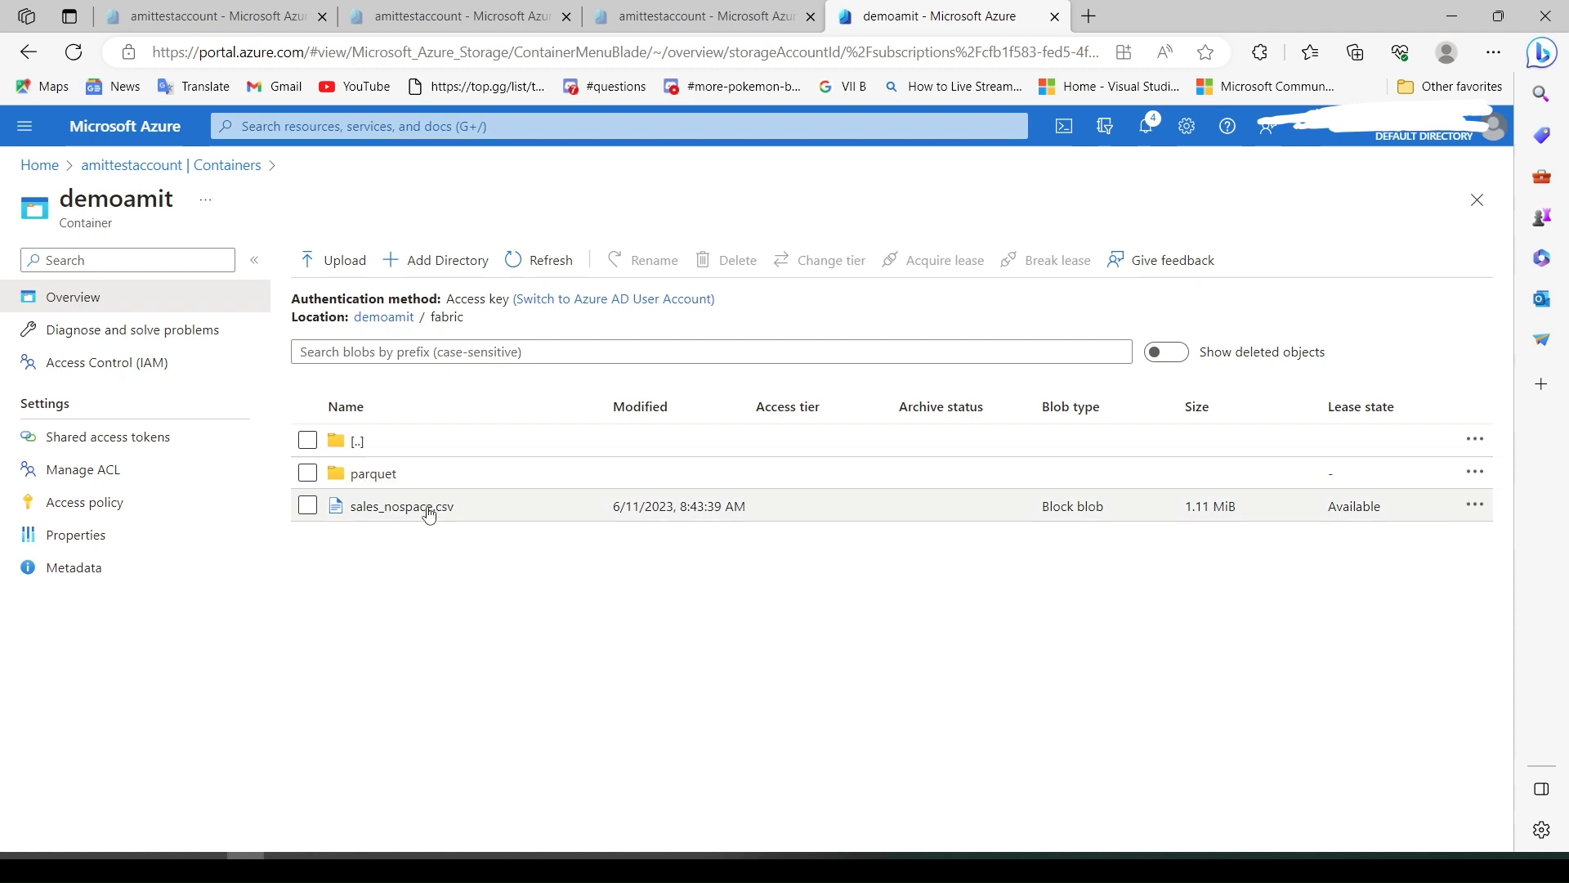
{"action": "left_click", "coordinate": [407, 15]}
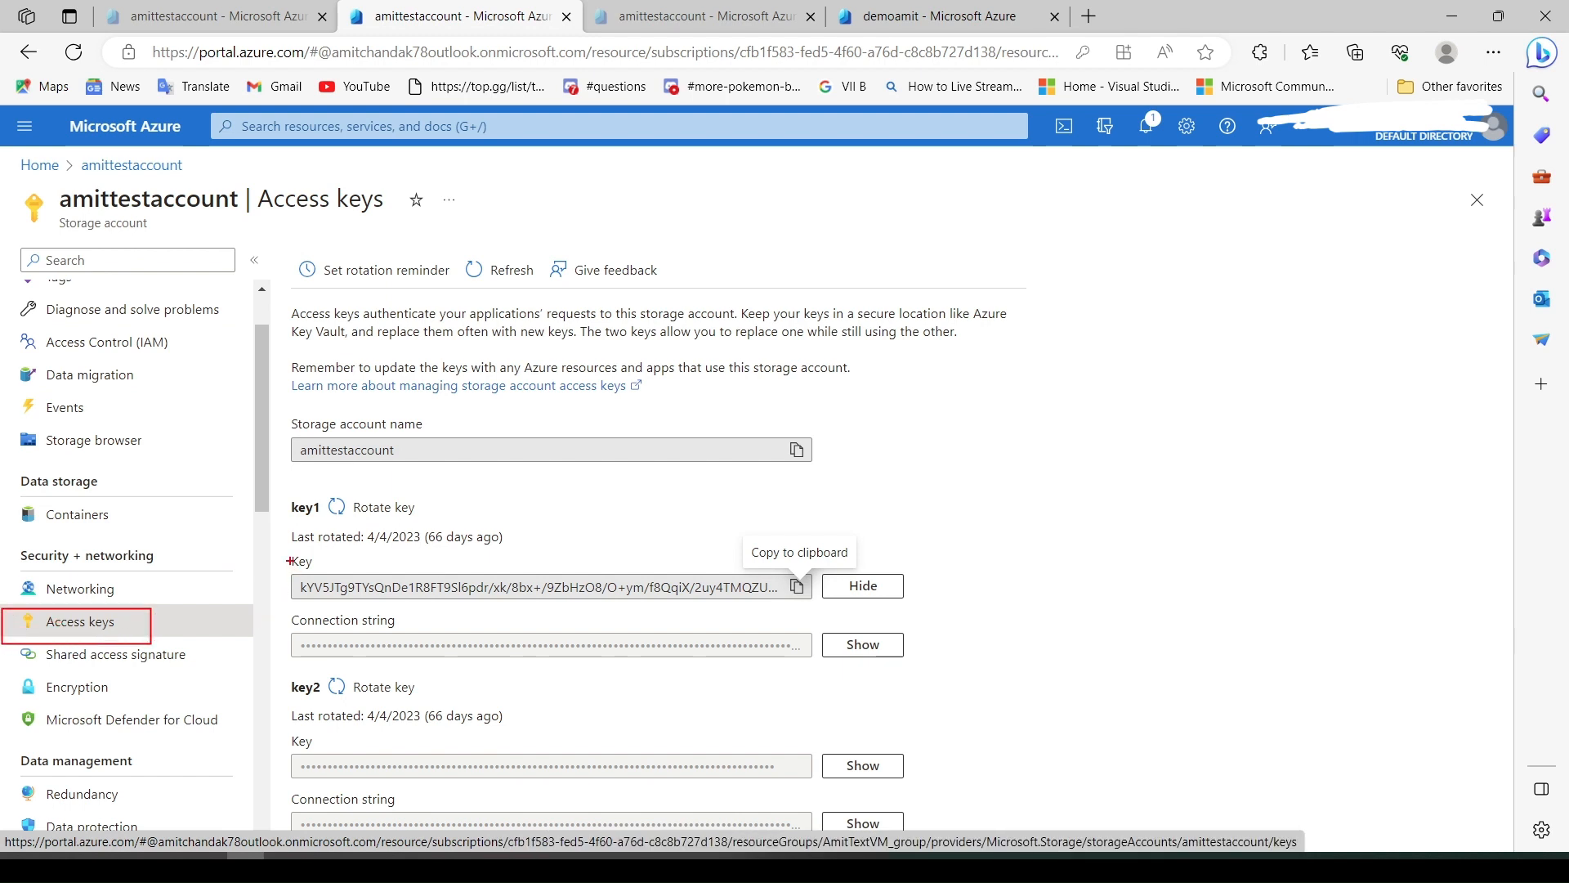
Hide key1, then copy the Data Lake Storage endpoint from the storage account's Endpoints page
{"action": "left_click_drag", "start_coordinate": [290, 561], "coordinate": [934, 626]}
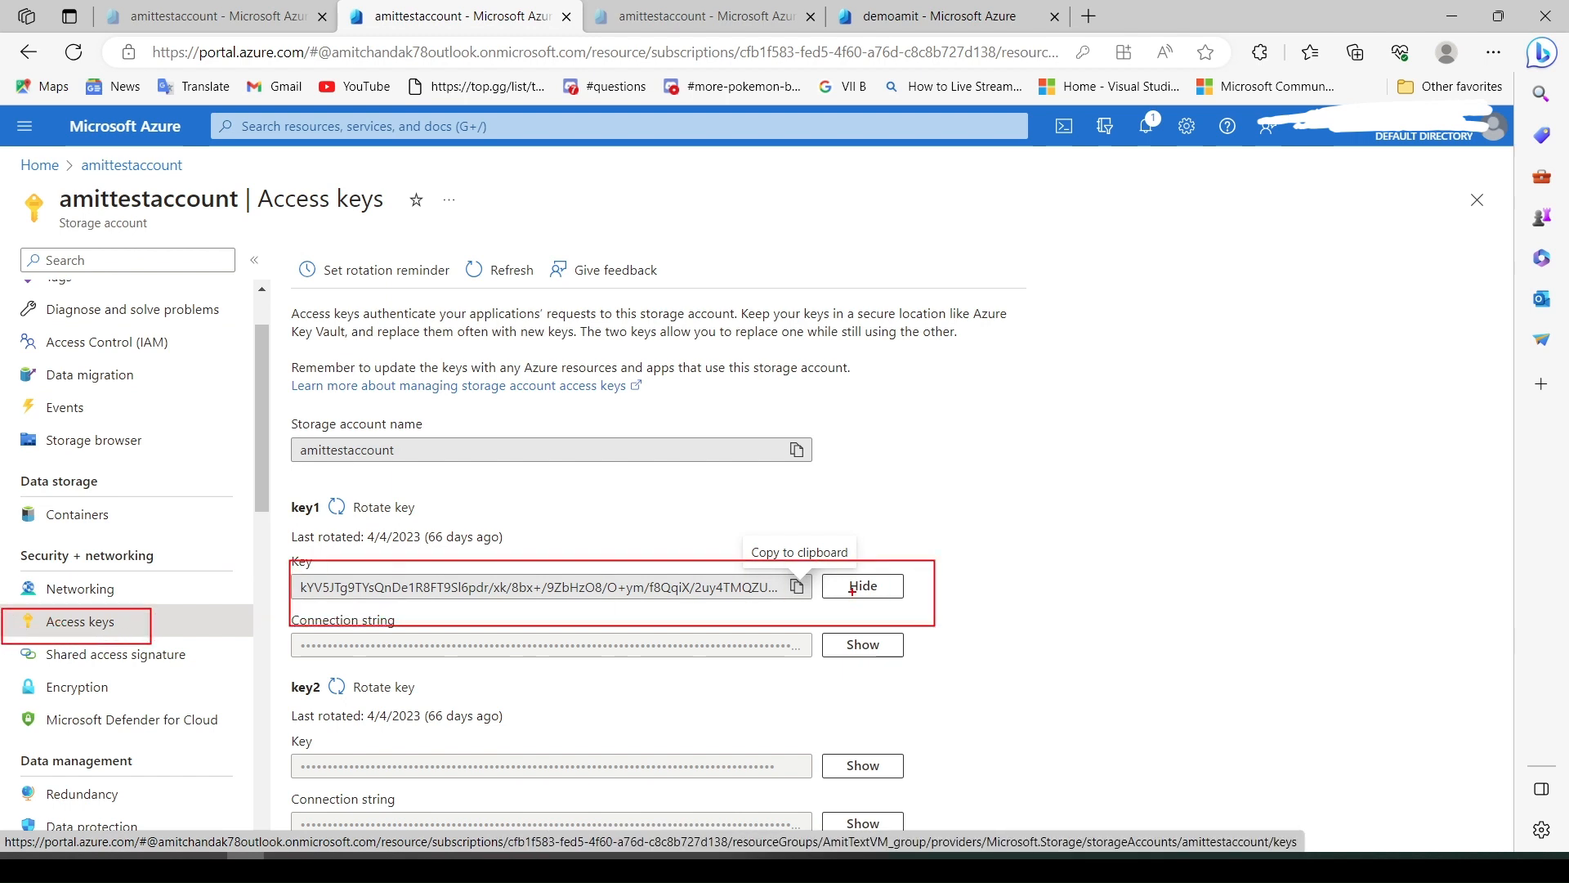
{"action": "left_click", "coordinate": [857, 586]}
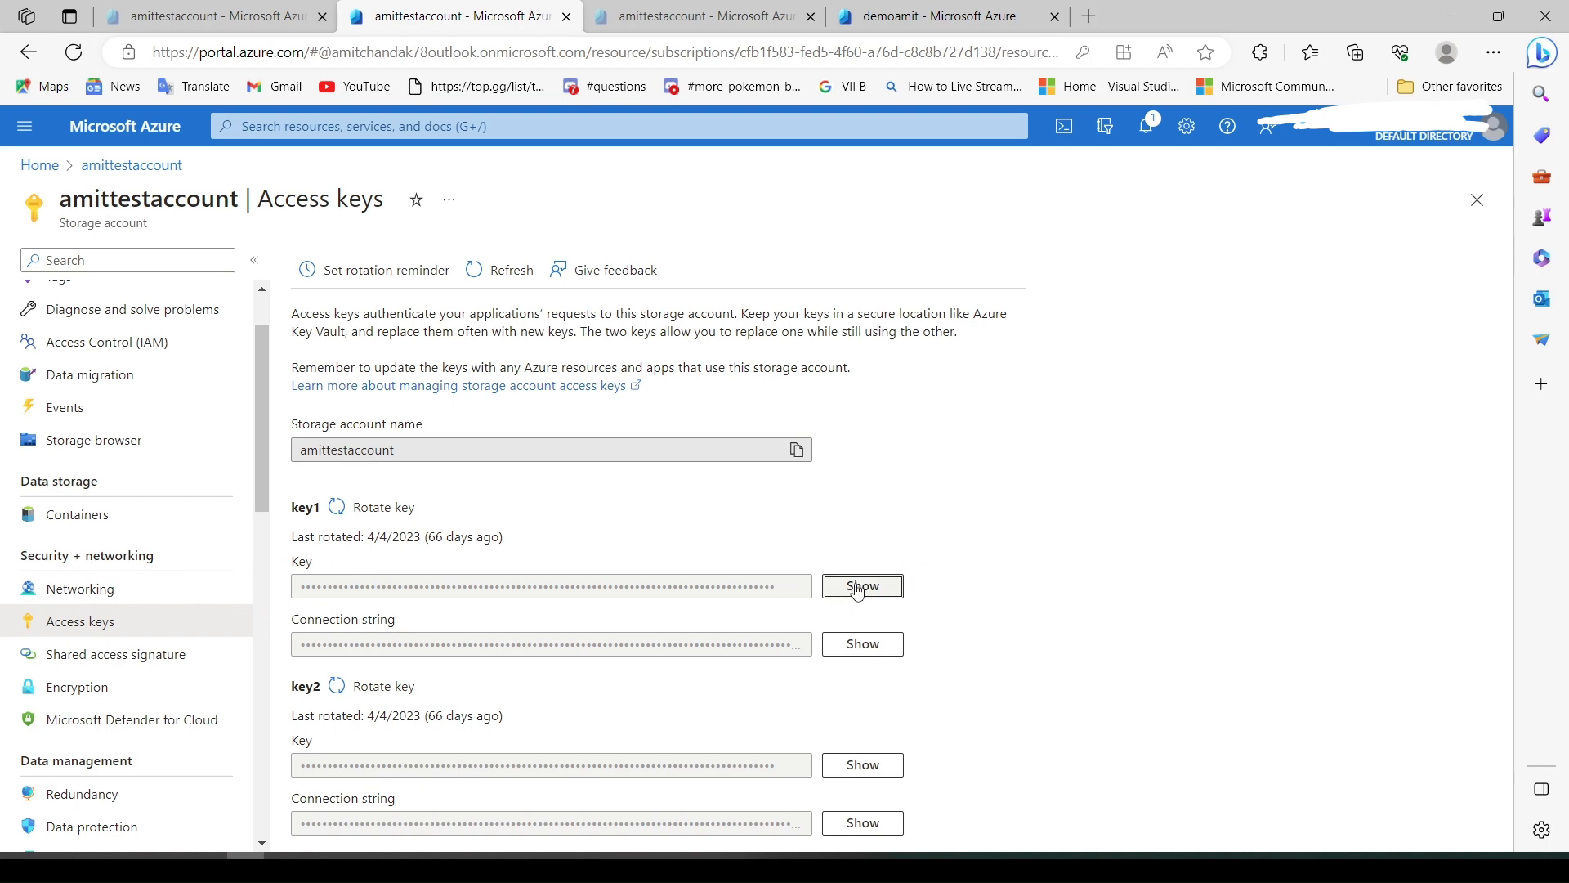
{"action": "left_click", "coordinate": [679, 16]}
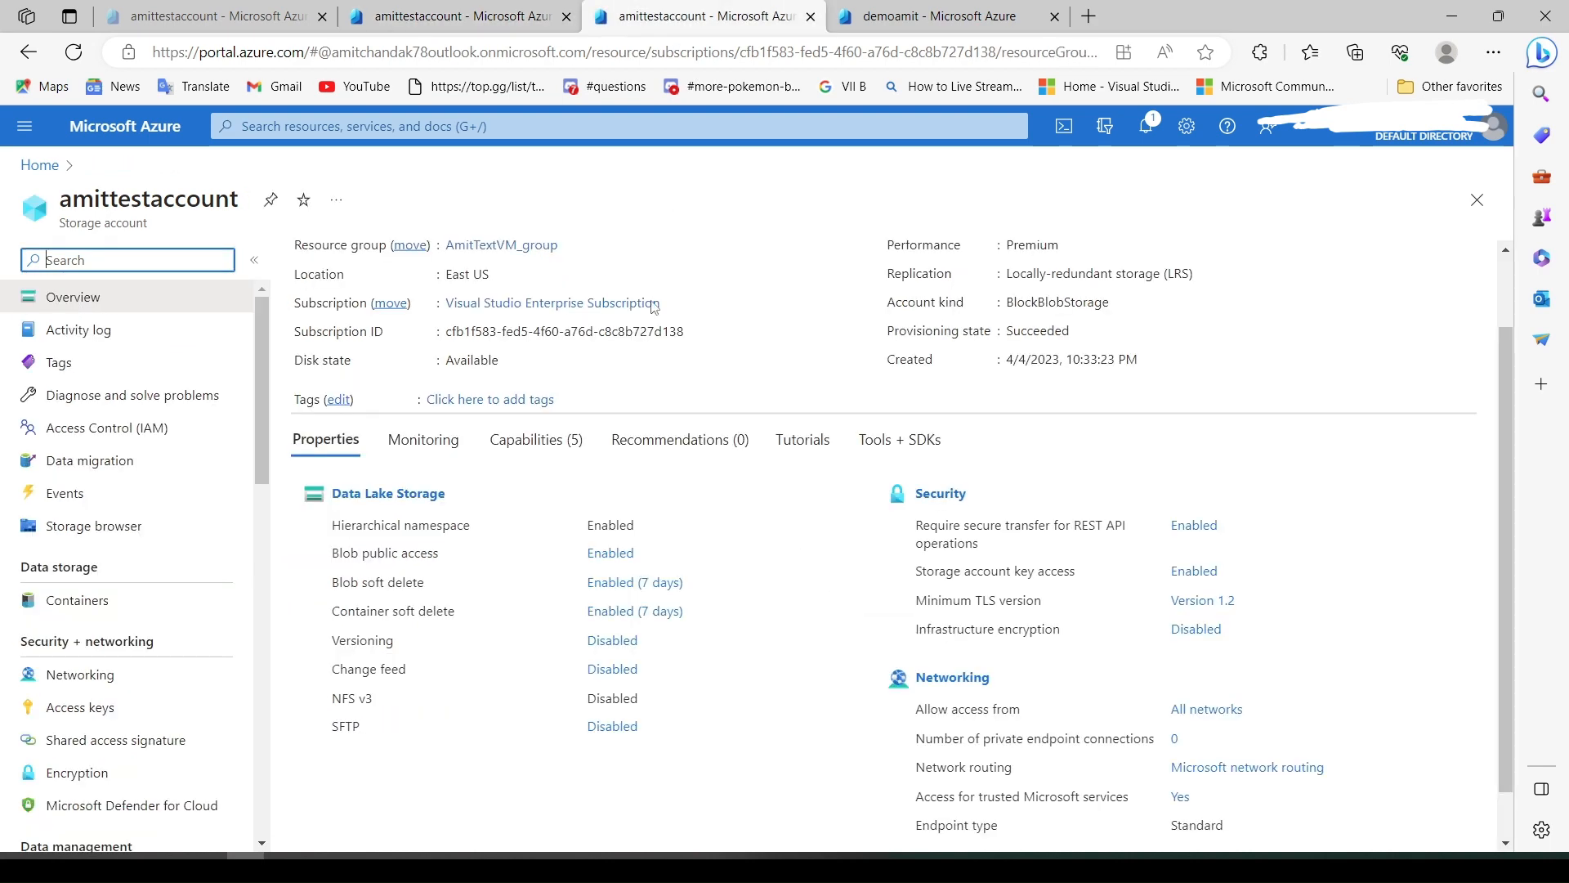
{"action": "scroll", "coordinate": [152, 555], "scroll_direction": "down", "scroll_amount": 4}
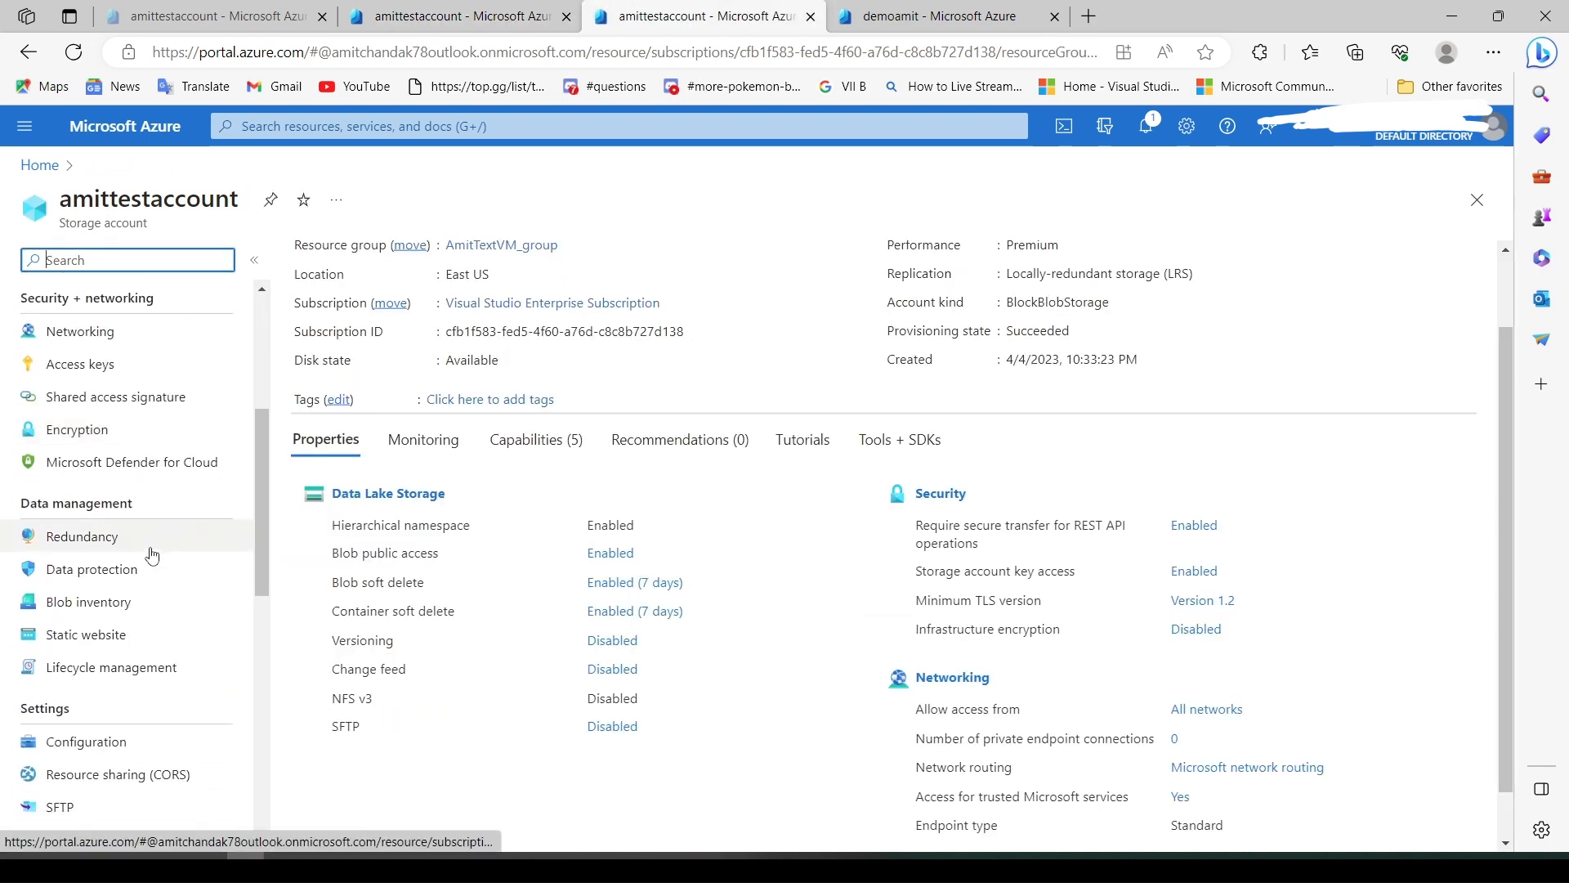
{"action": "scroll", "coordinate": [152, 556], "scroll_direction": "down", "scroll_amount": 4}
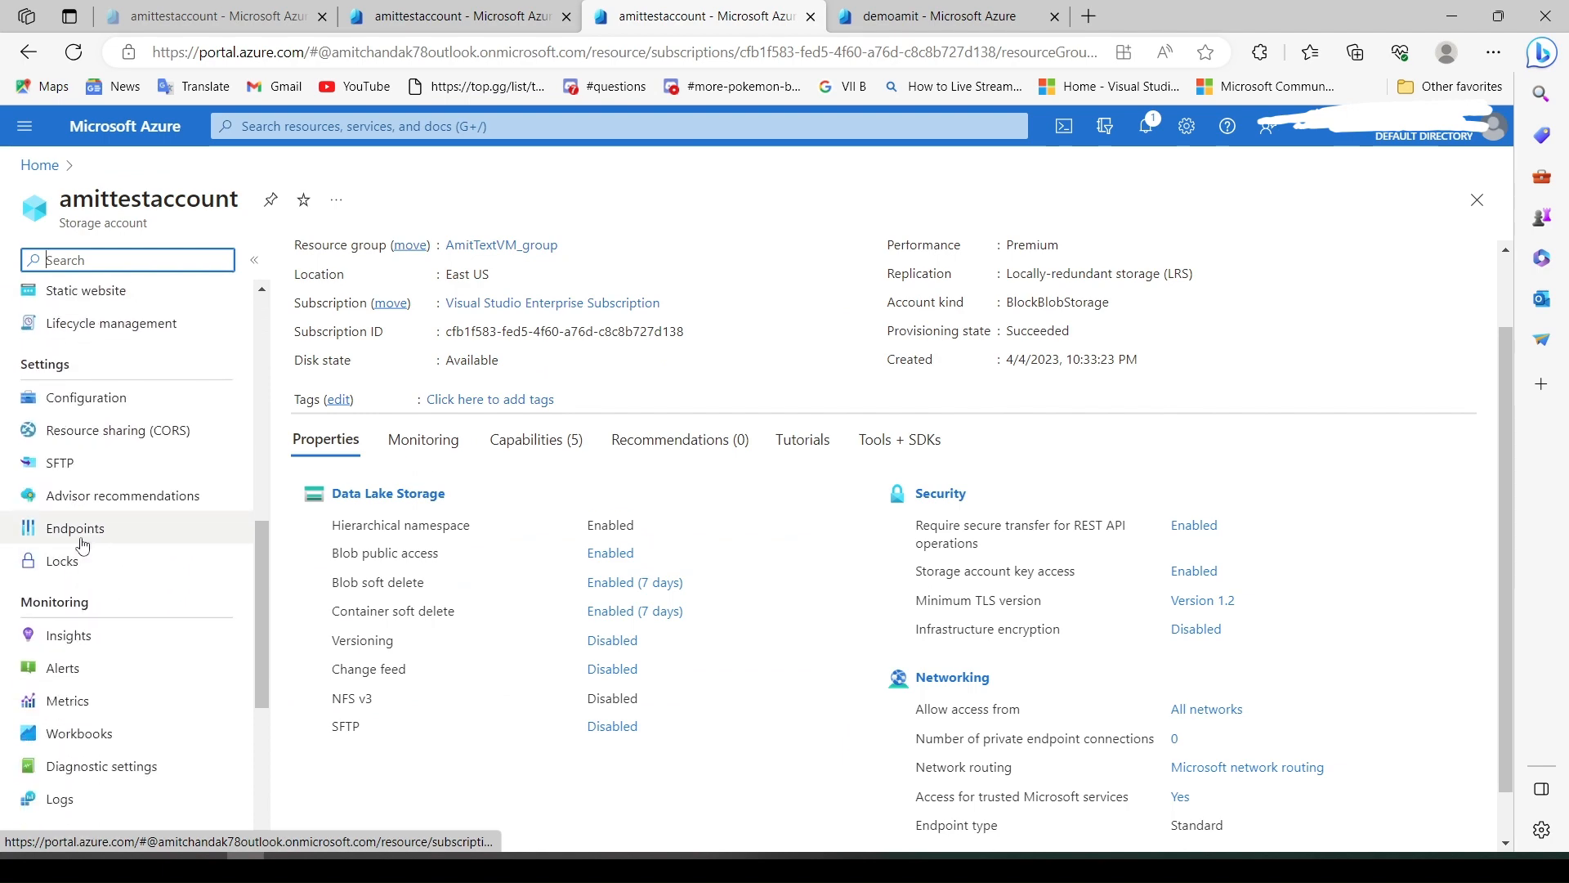
{"action": "left_click", "coordinate": [79, 540]}
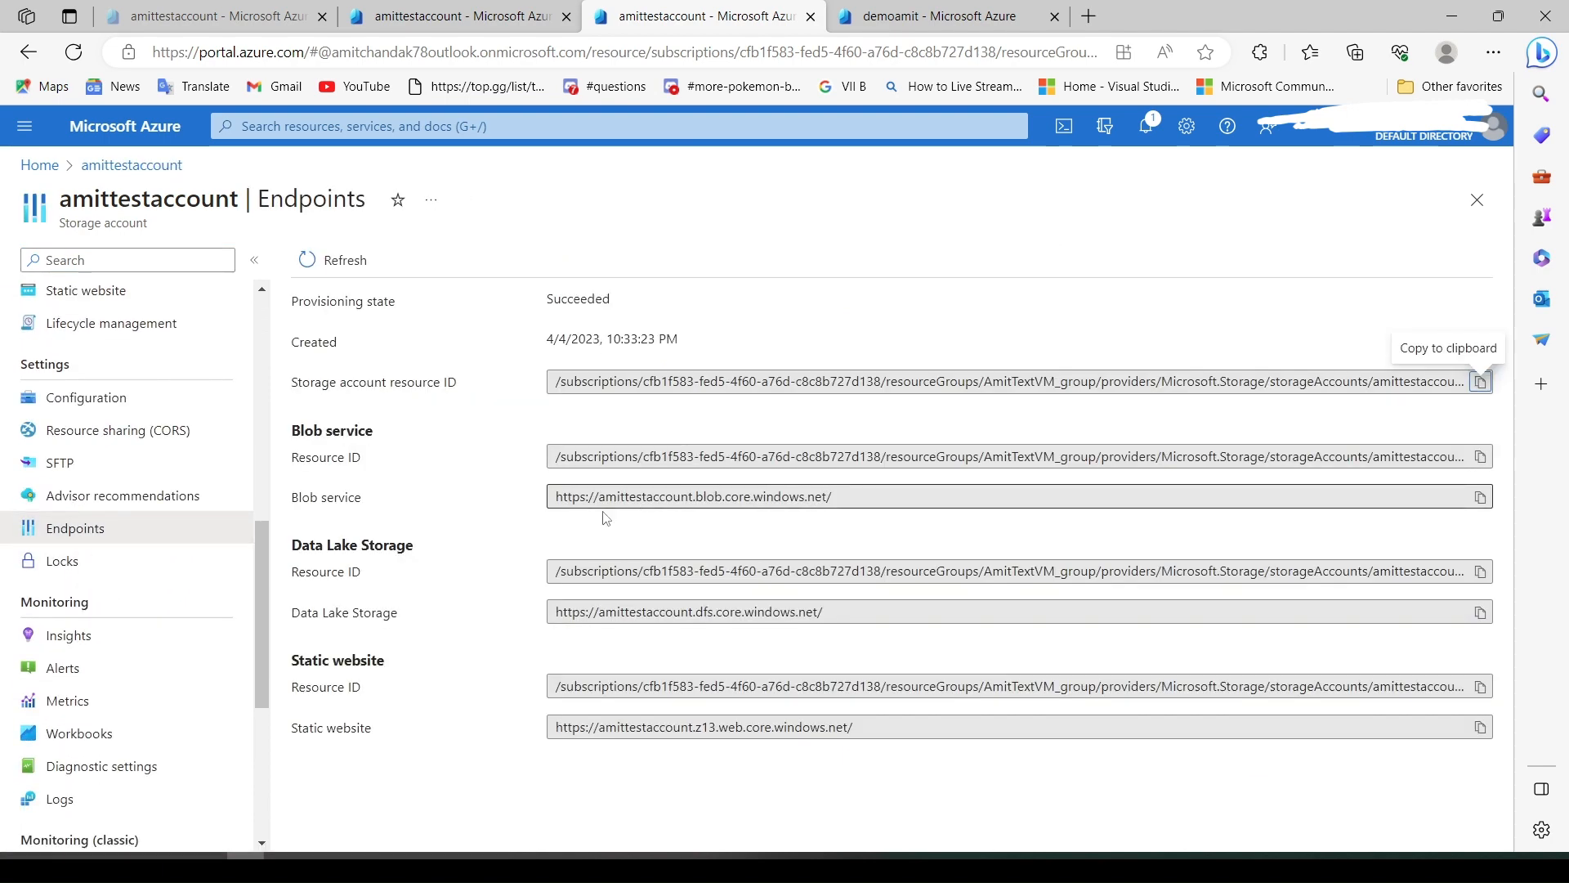
{"action": "left_click", "coordinate": [1480, 613]}
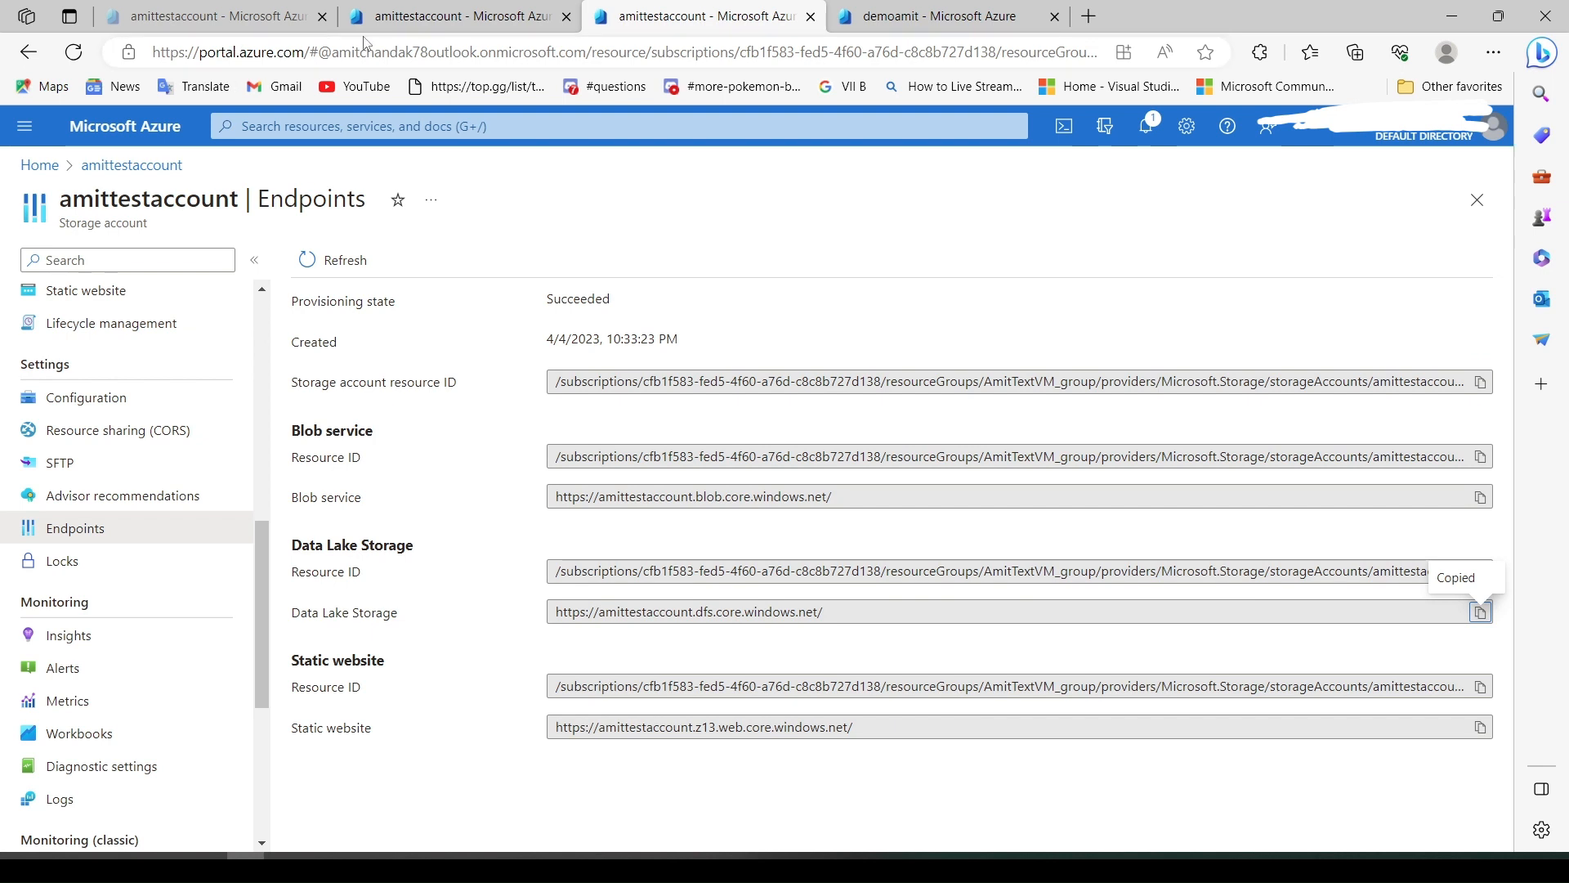
{"action": "key", "text": "alt+Tab"}
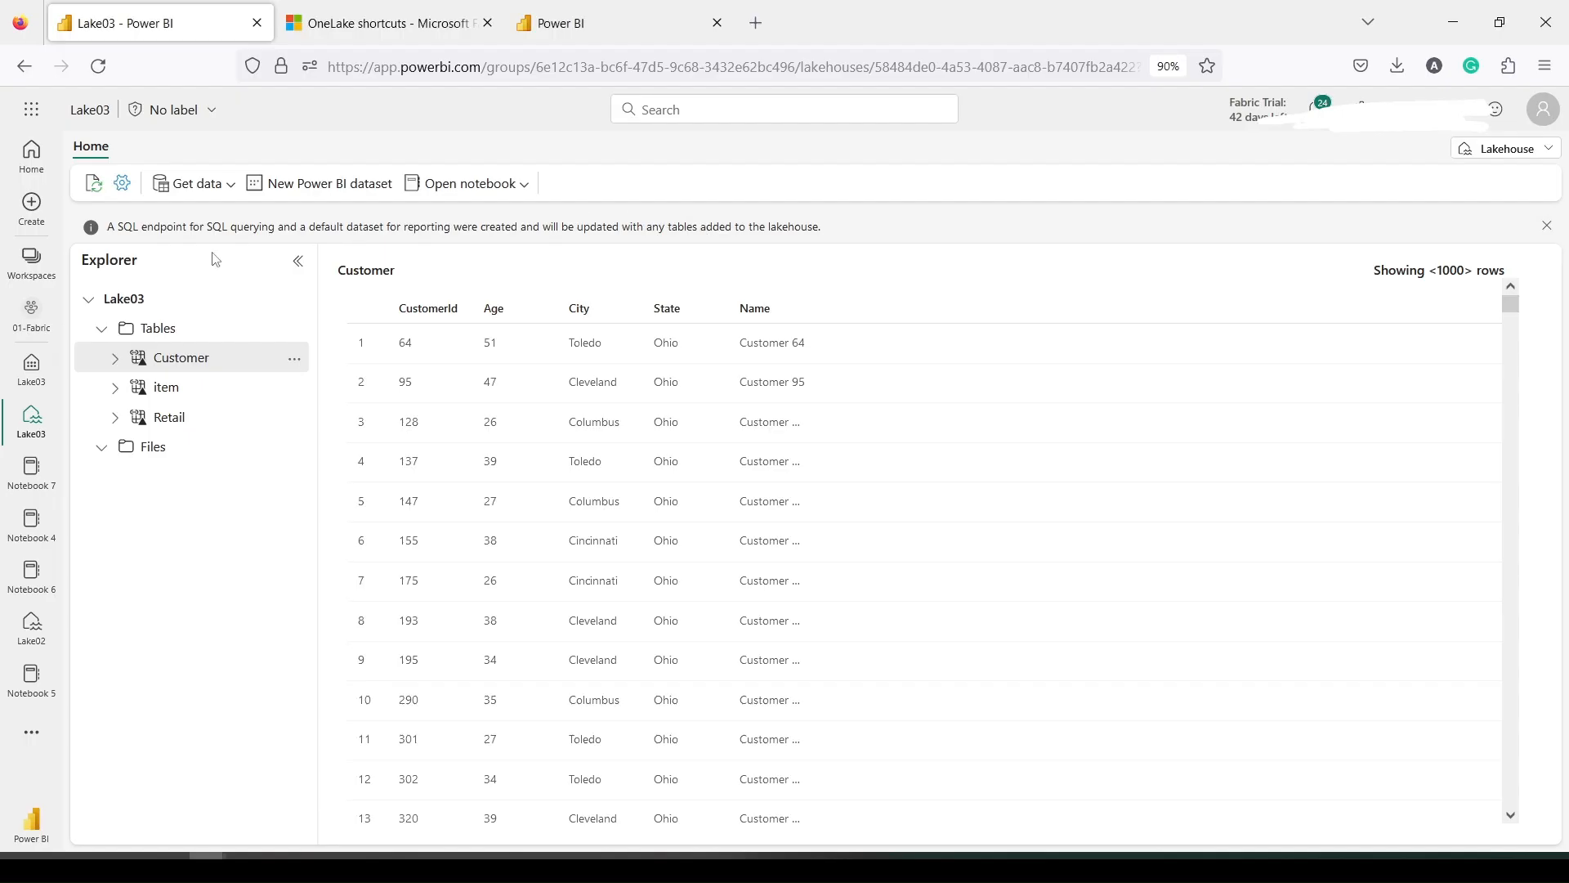
Start a new Azure Data Lake Storage Gen2 shortcut in Lake03 and paste the endpoint URL
{"action": "left_click", "coordinate": [191, 184]}
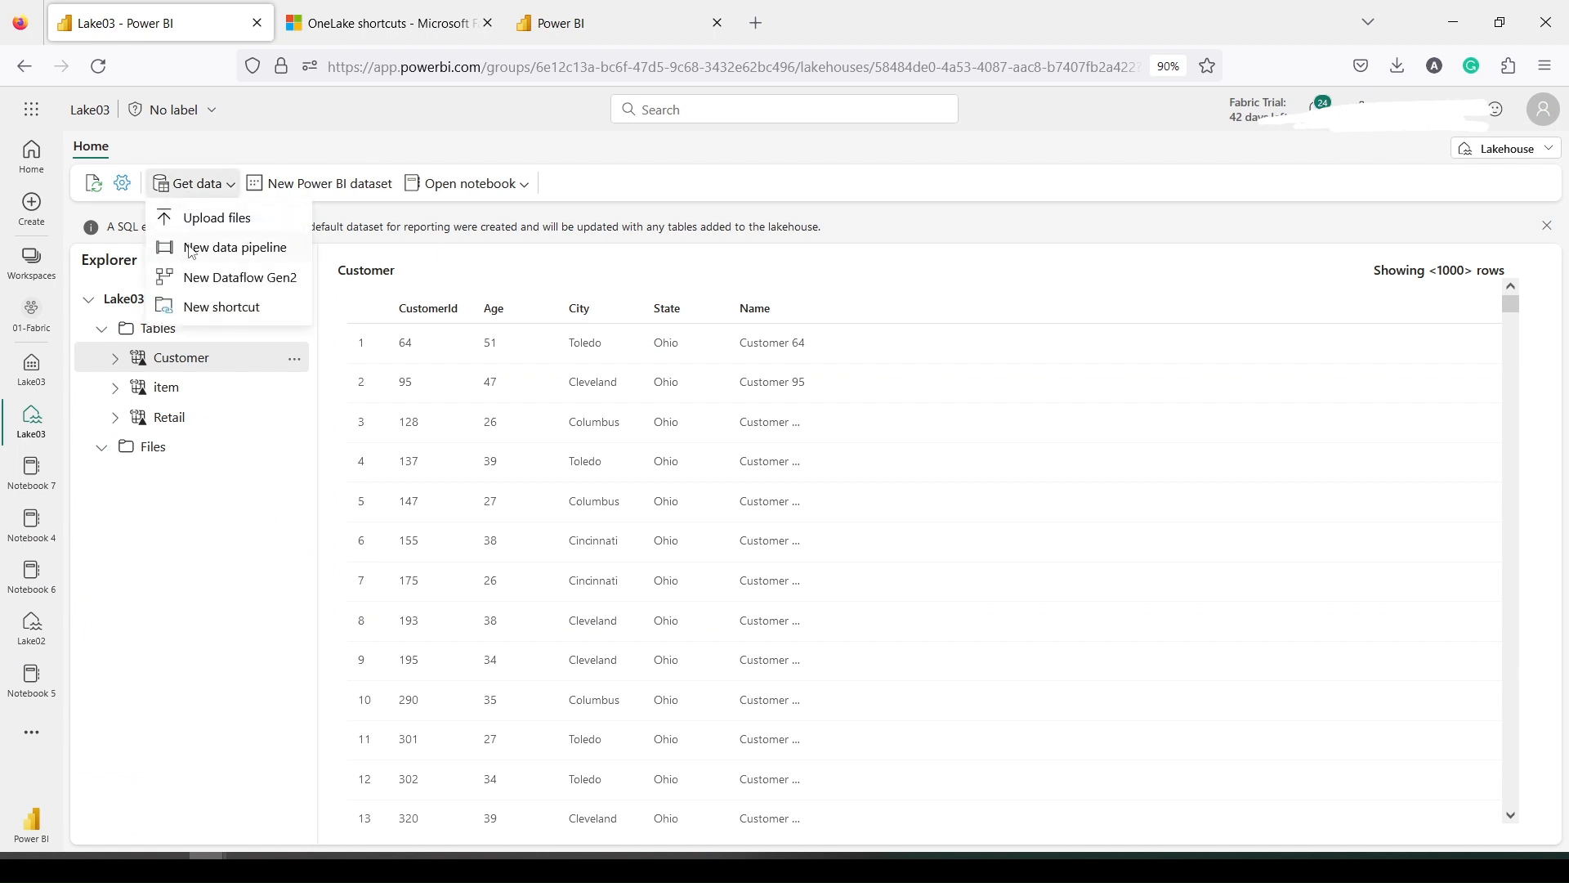
{"action": "left_click", "coordinate": [161, 336]}
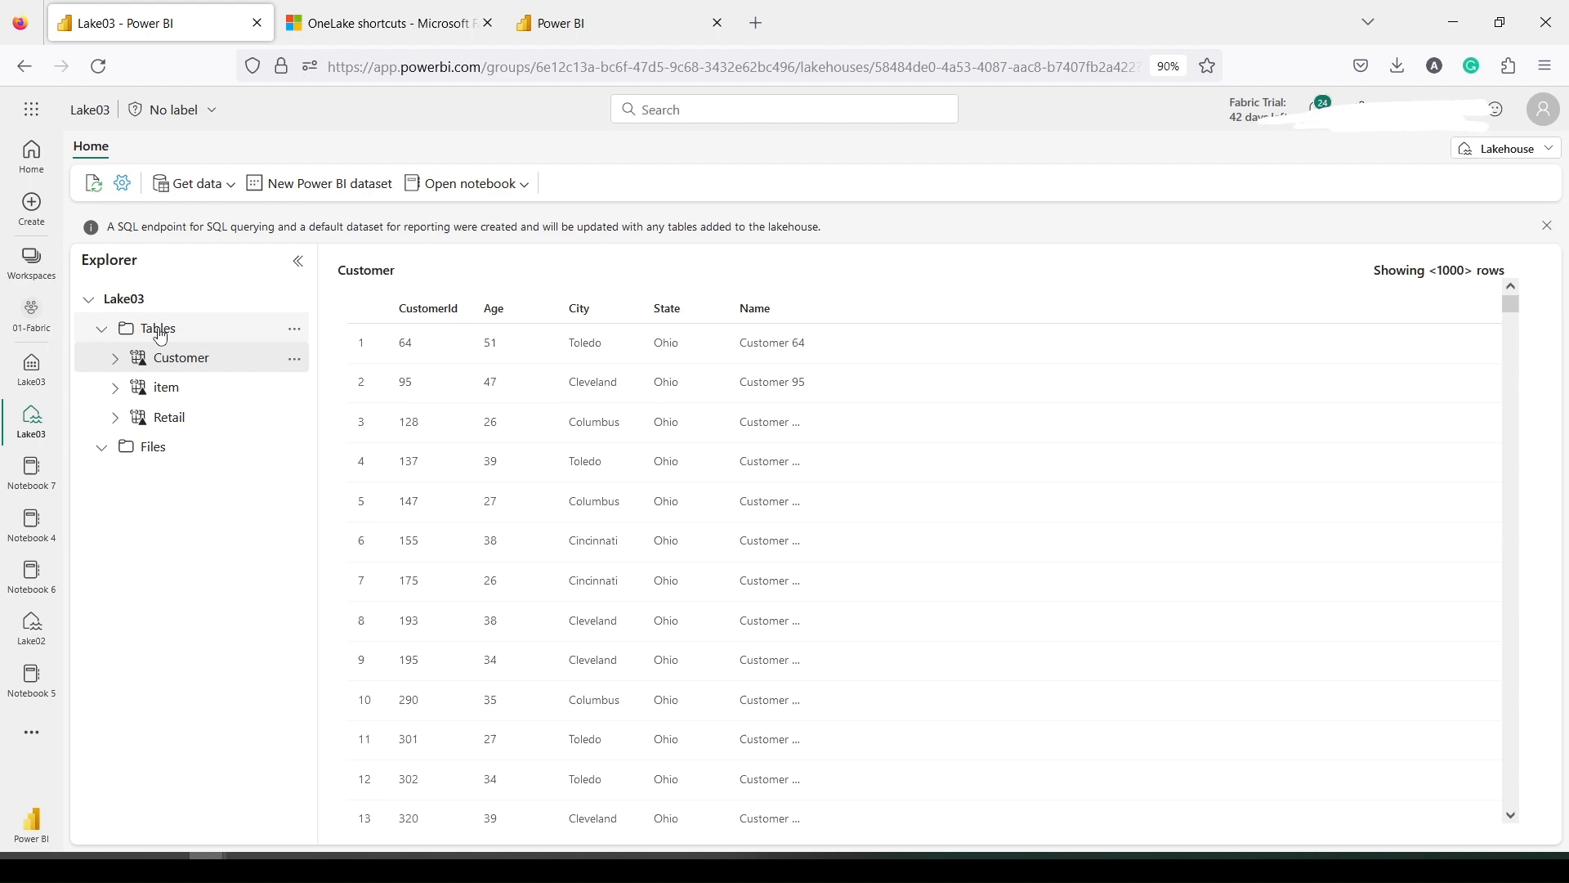
{"action": "left_click", "coordinate": [205, 185]}
{"action": "left_click", "coordinate": [206, 307]}
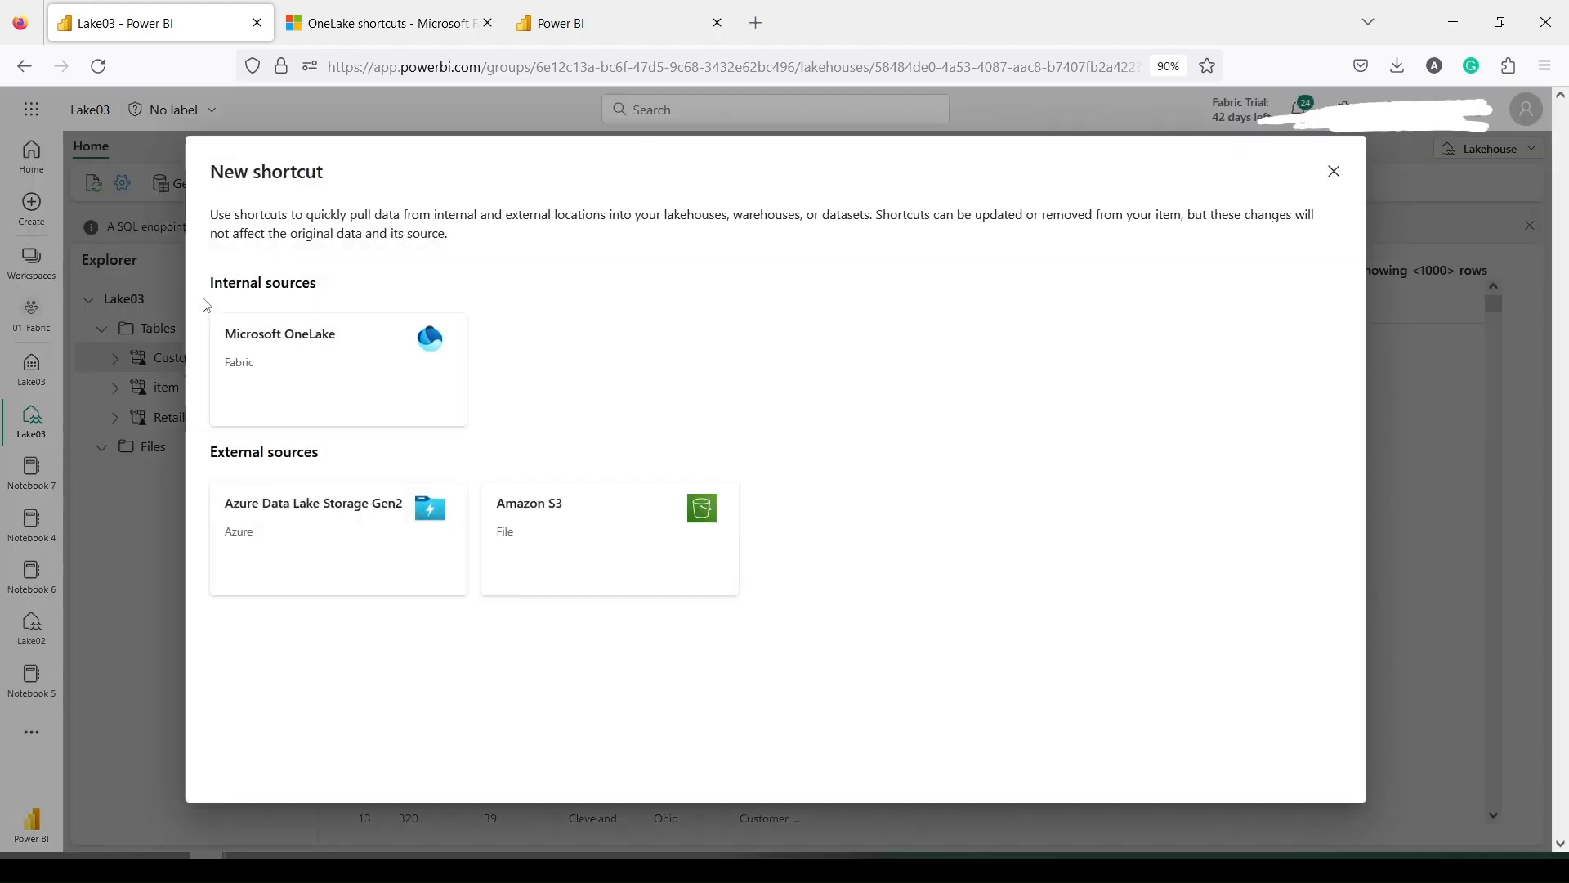
{"action": "left_click", "coordinate": [296, 542]}
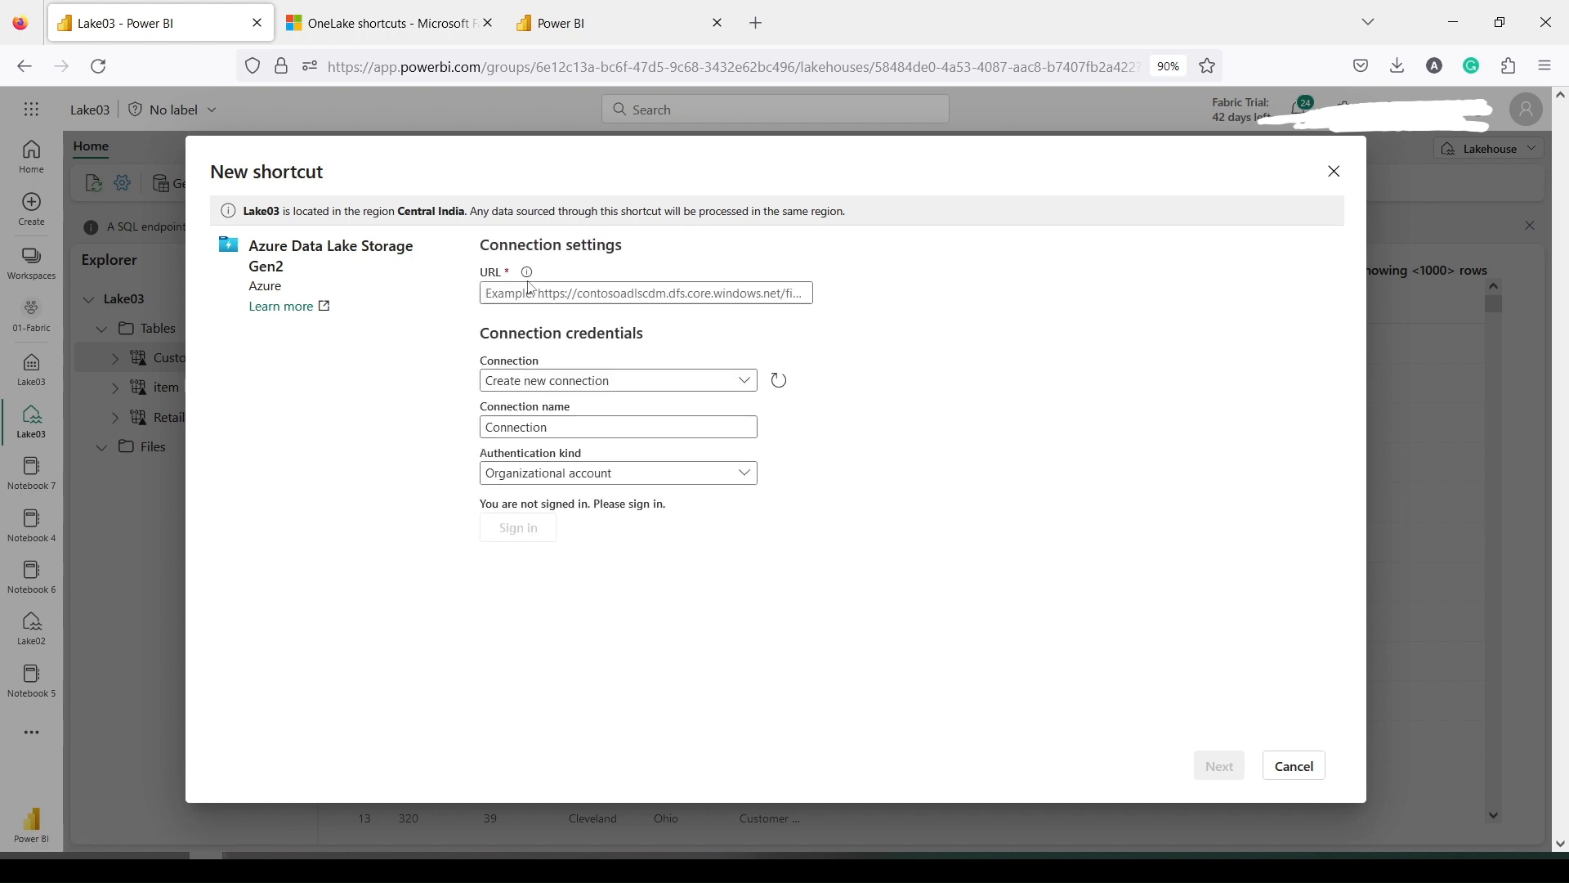
{"action": "left_click", "coordinate": [528, 295]}
{"action": "key", "text": "ctrl+v"}
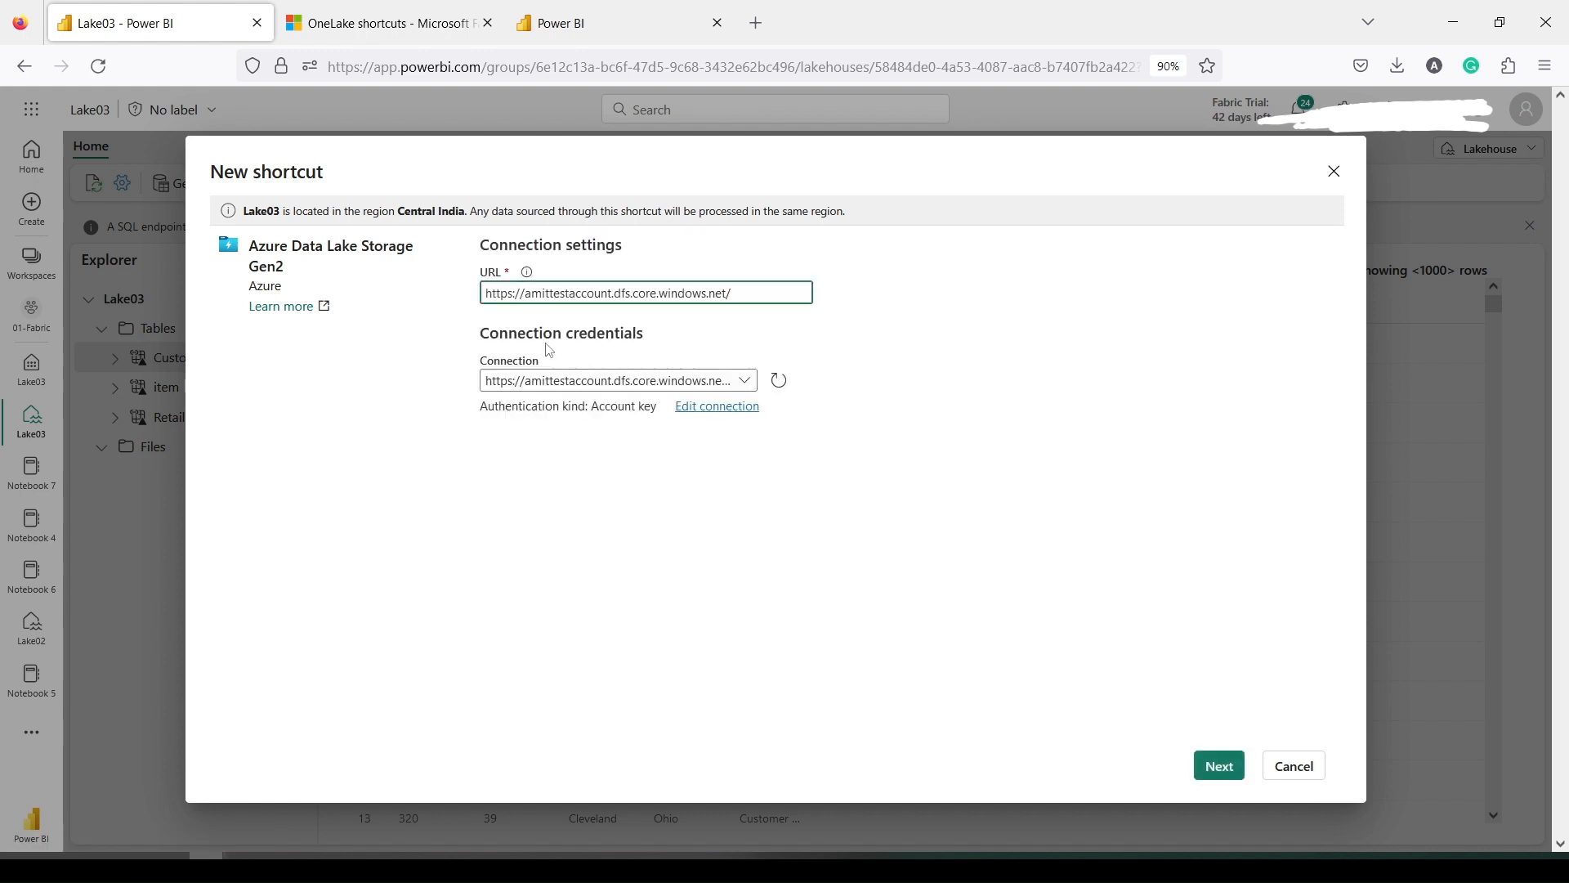
Create a new connection named Tester0007 using Account key authentication
{"action": "left_click", "coordinate": [609, 389]}
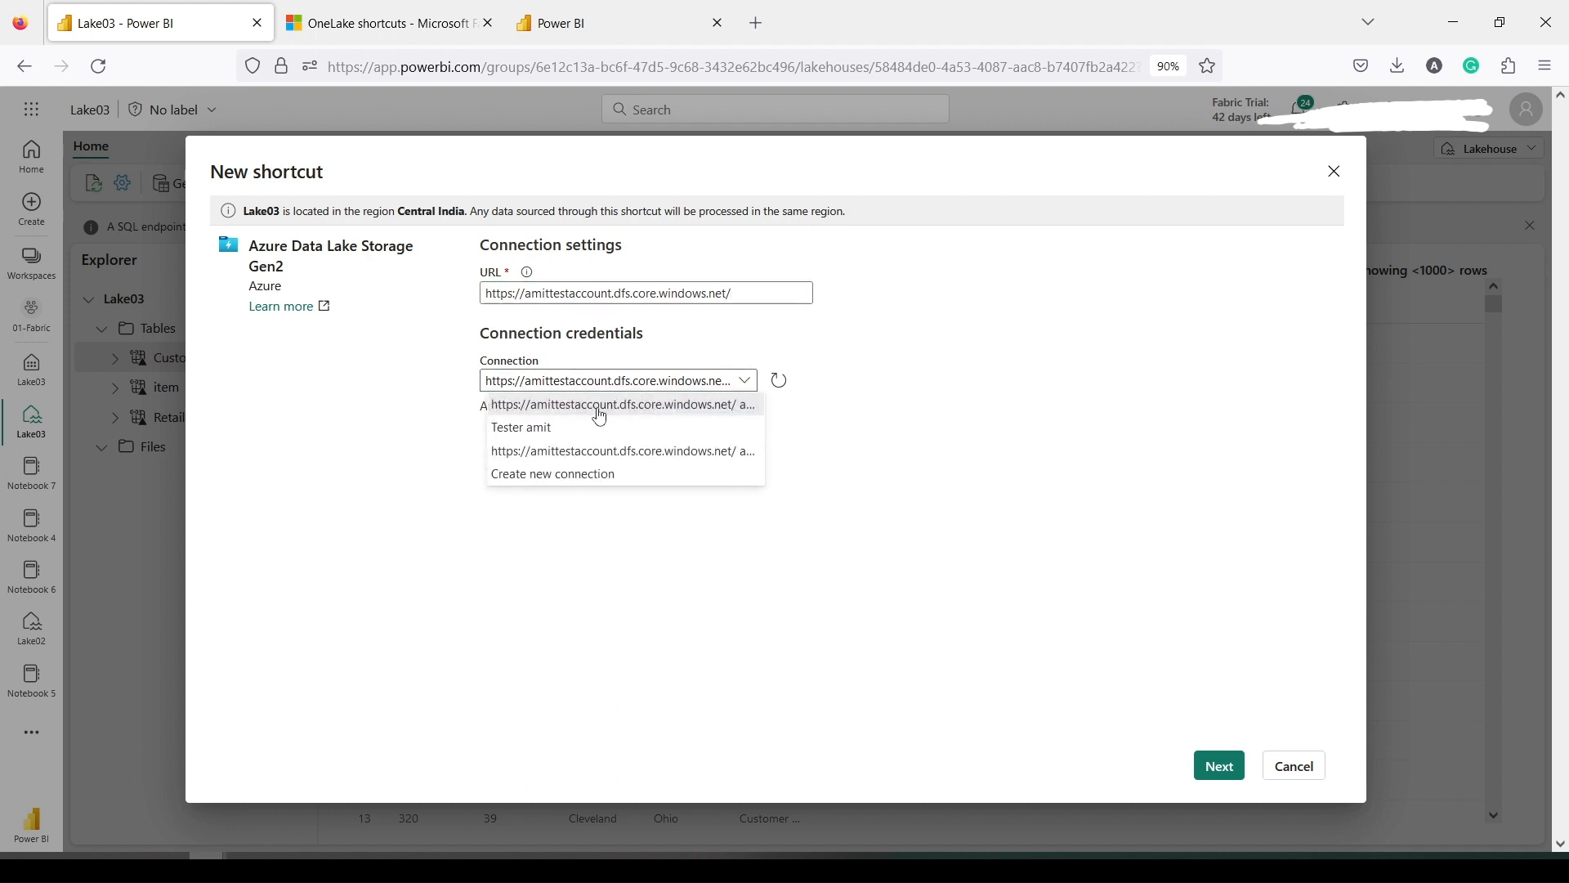
{"action": "left_click", "coordinate": [544, 474]}
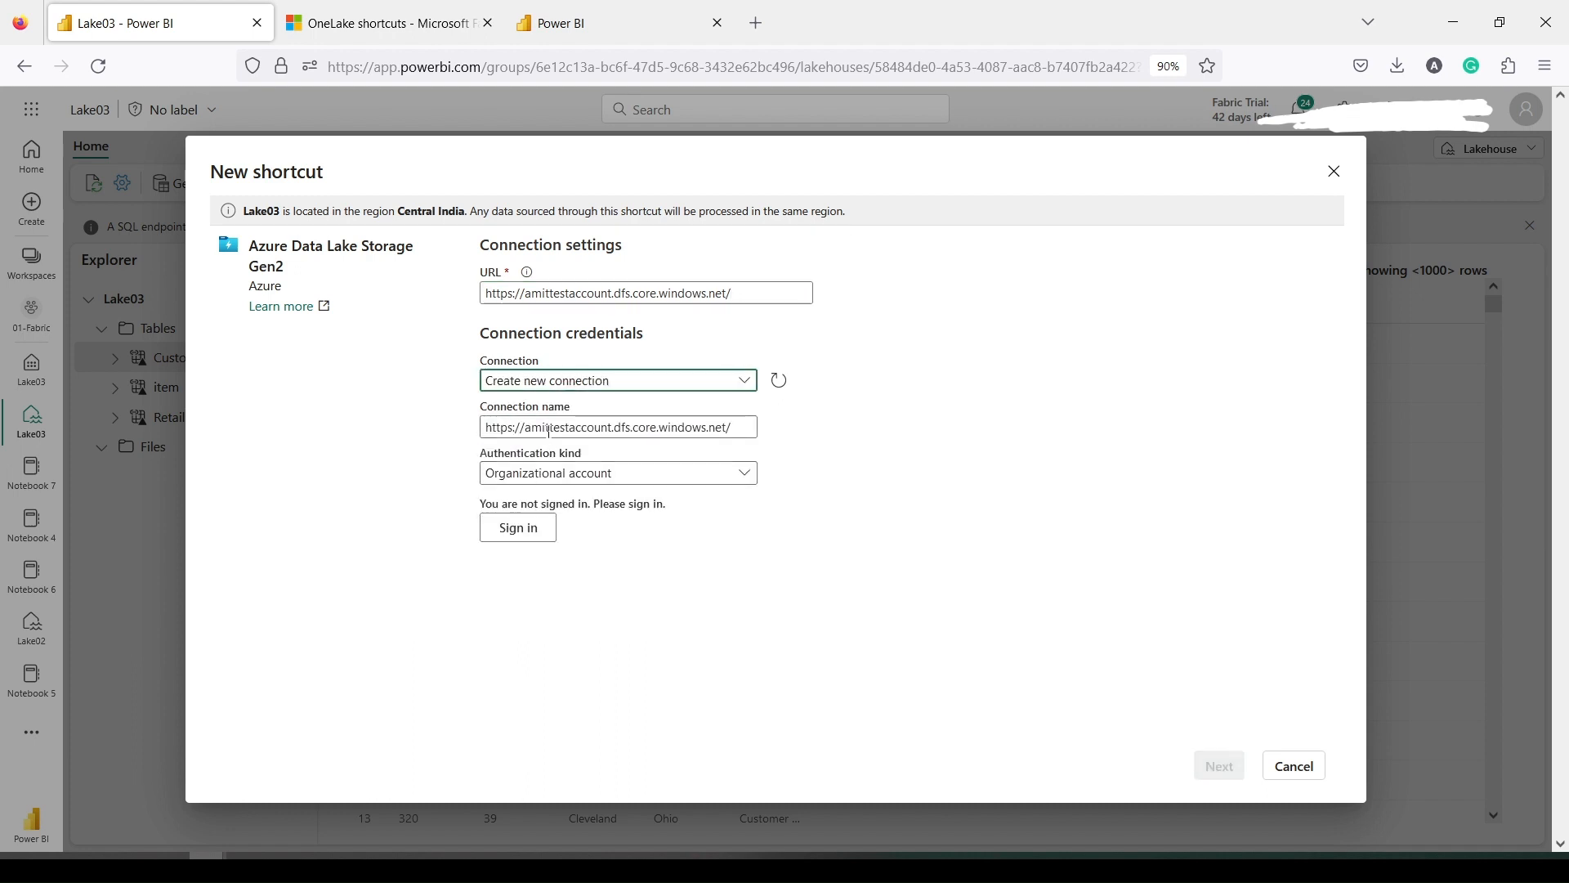
{"action": "triple_click", "coordinate": [585, 431]}
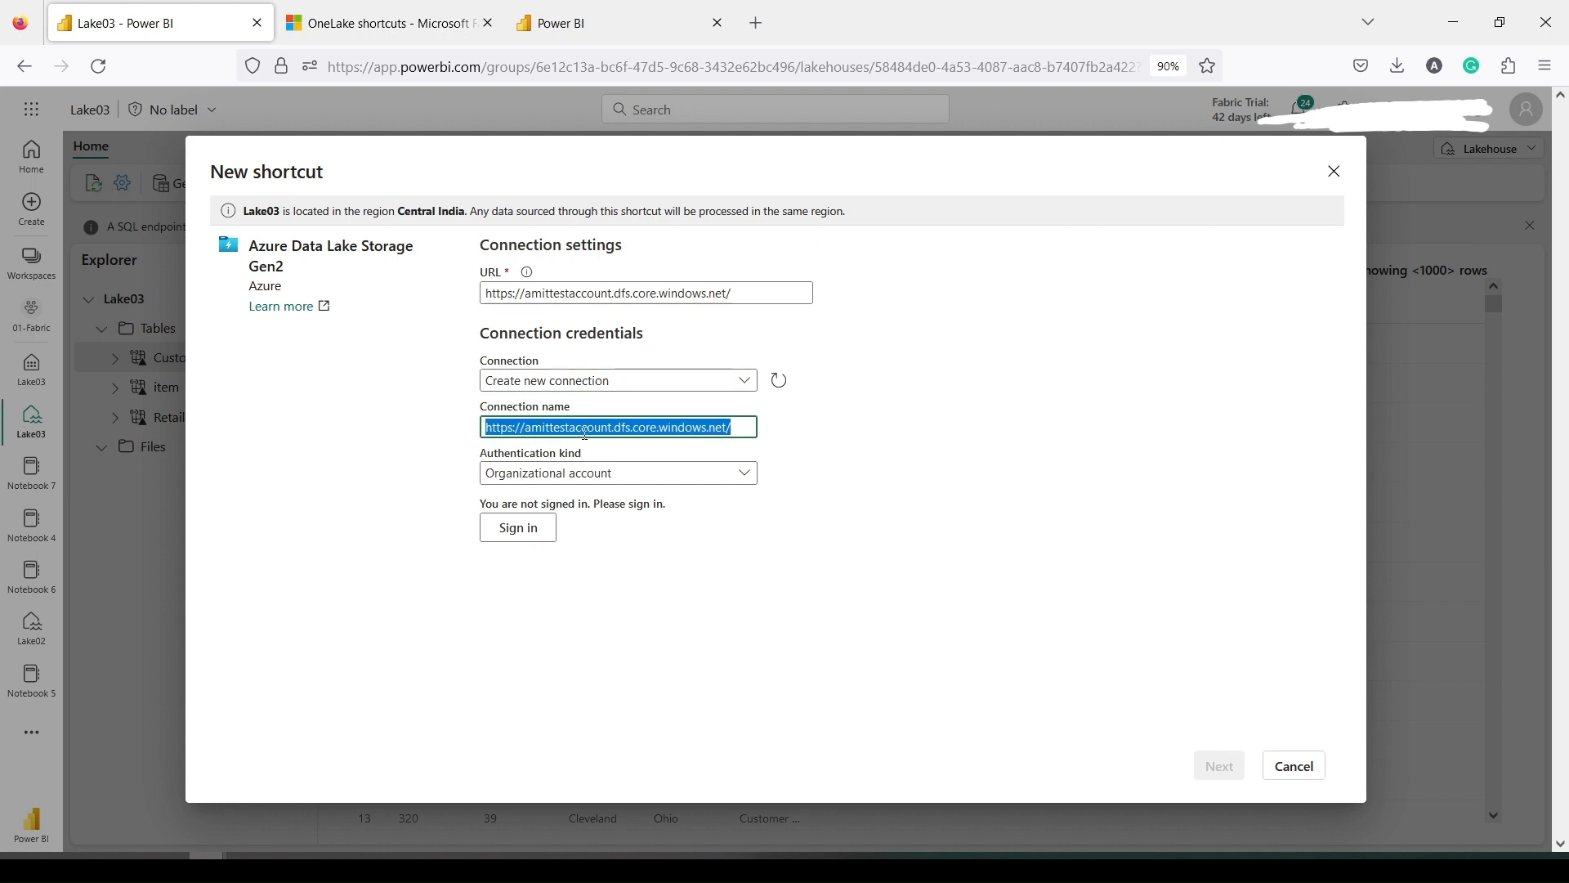
{"action": "type", "text": "Teste"}
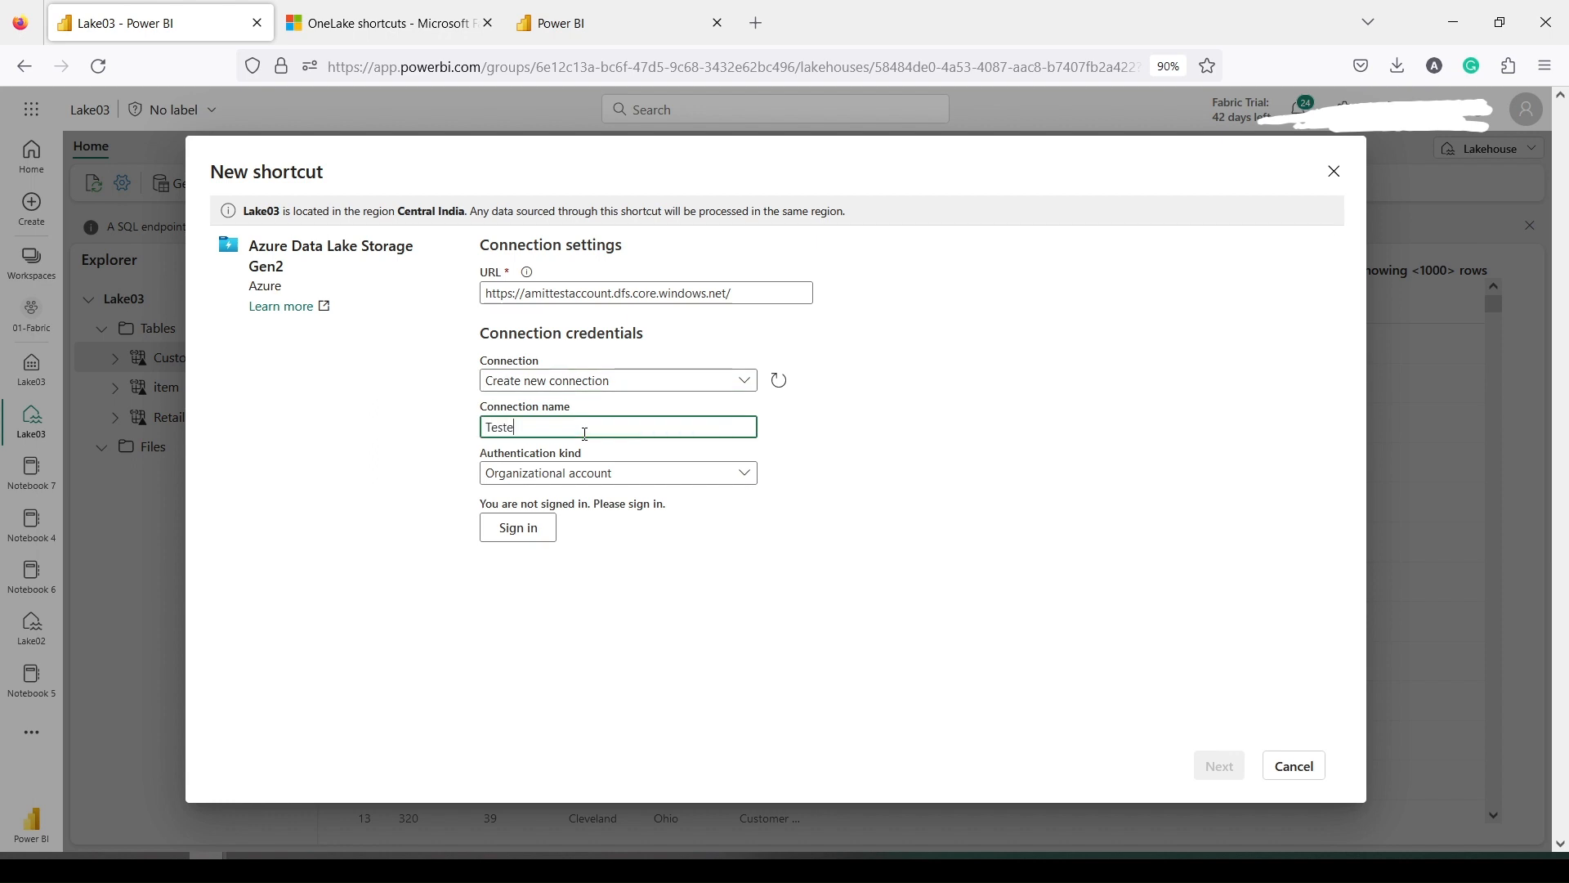
{"action": "type", "text": "r0007"}
{"action": "left_click", "coordinate": [564, 477]}
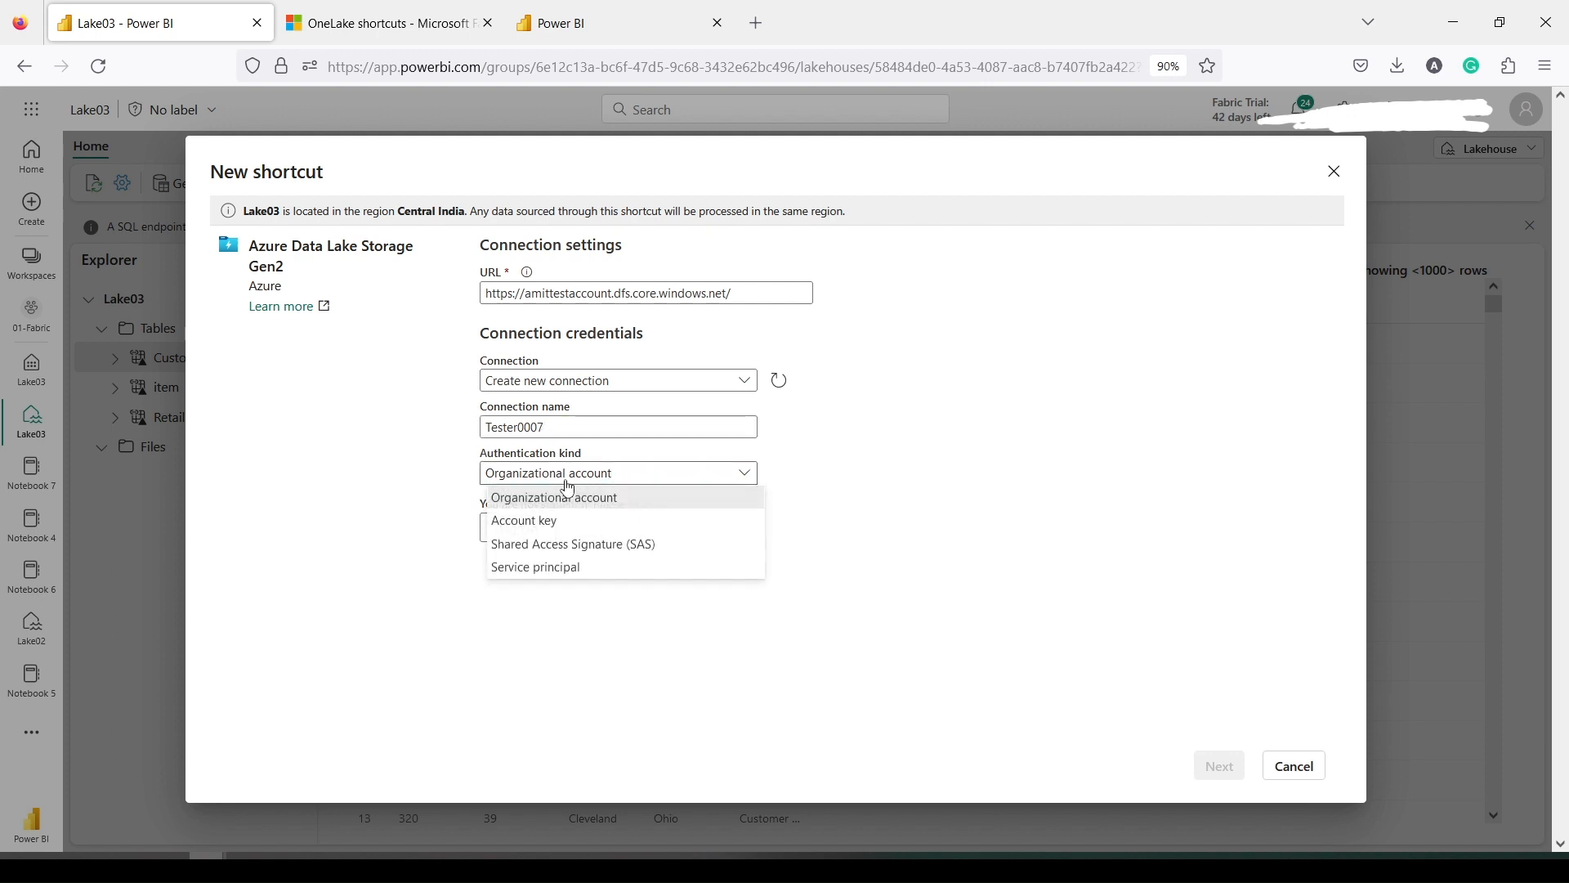
{"action": "left_click", "coordinate": [550, 524]}
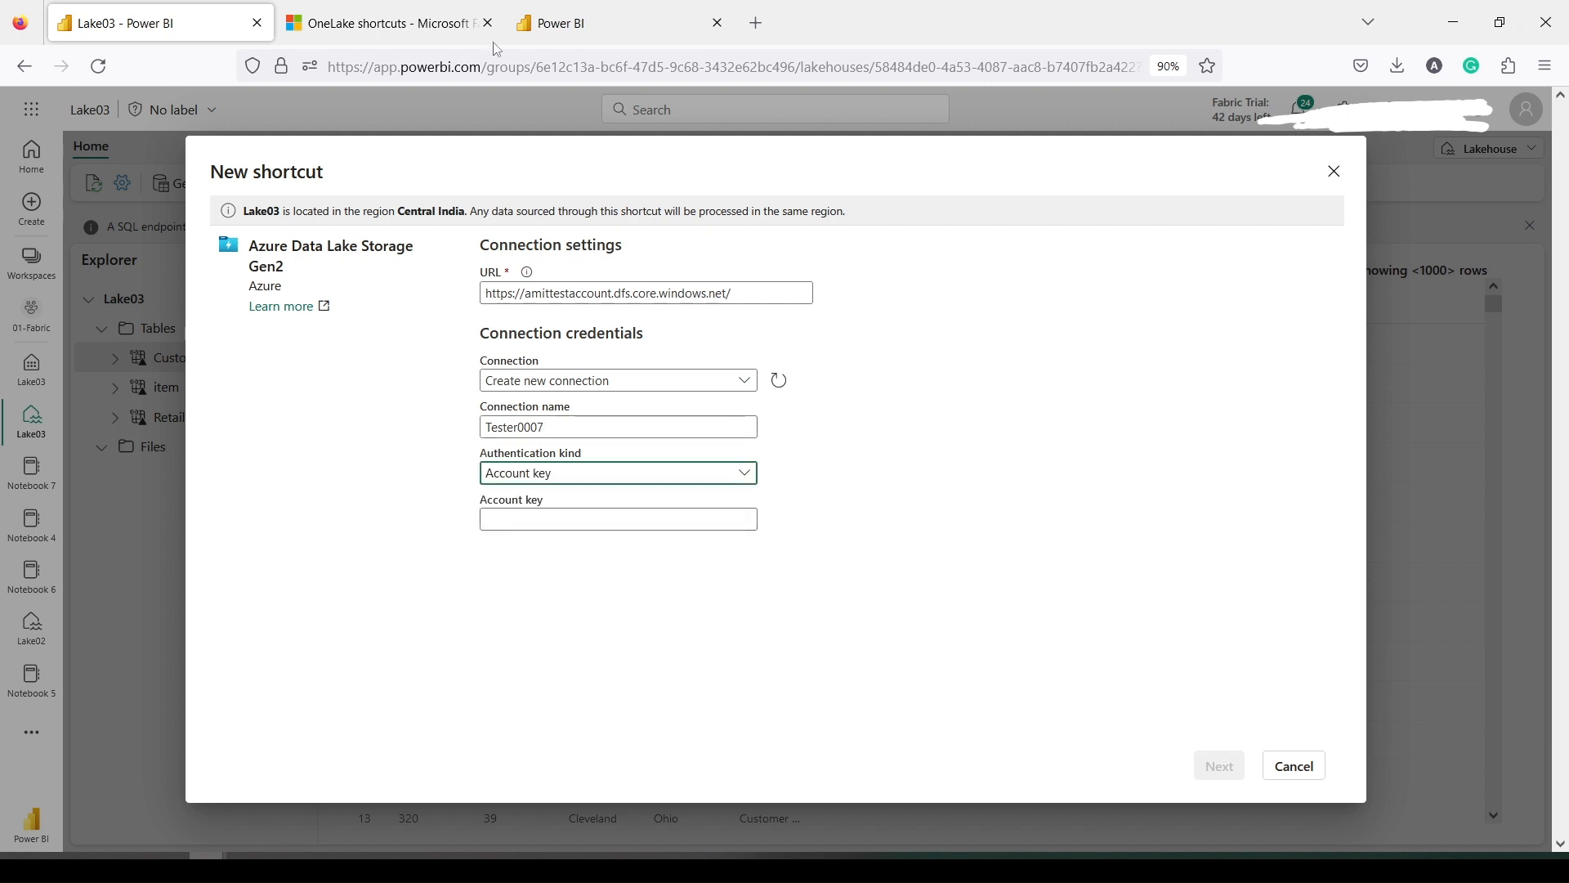
Copy key1 from the Azure portal, paste it as the account key, and continue
{"action": "key", "text": "alt+Tab"}
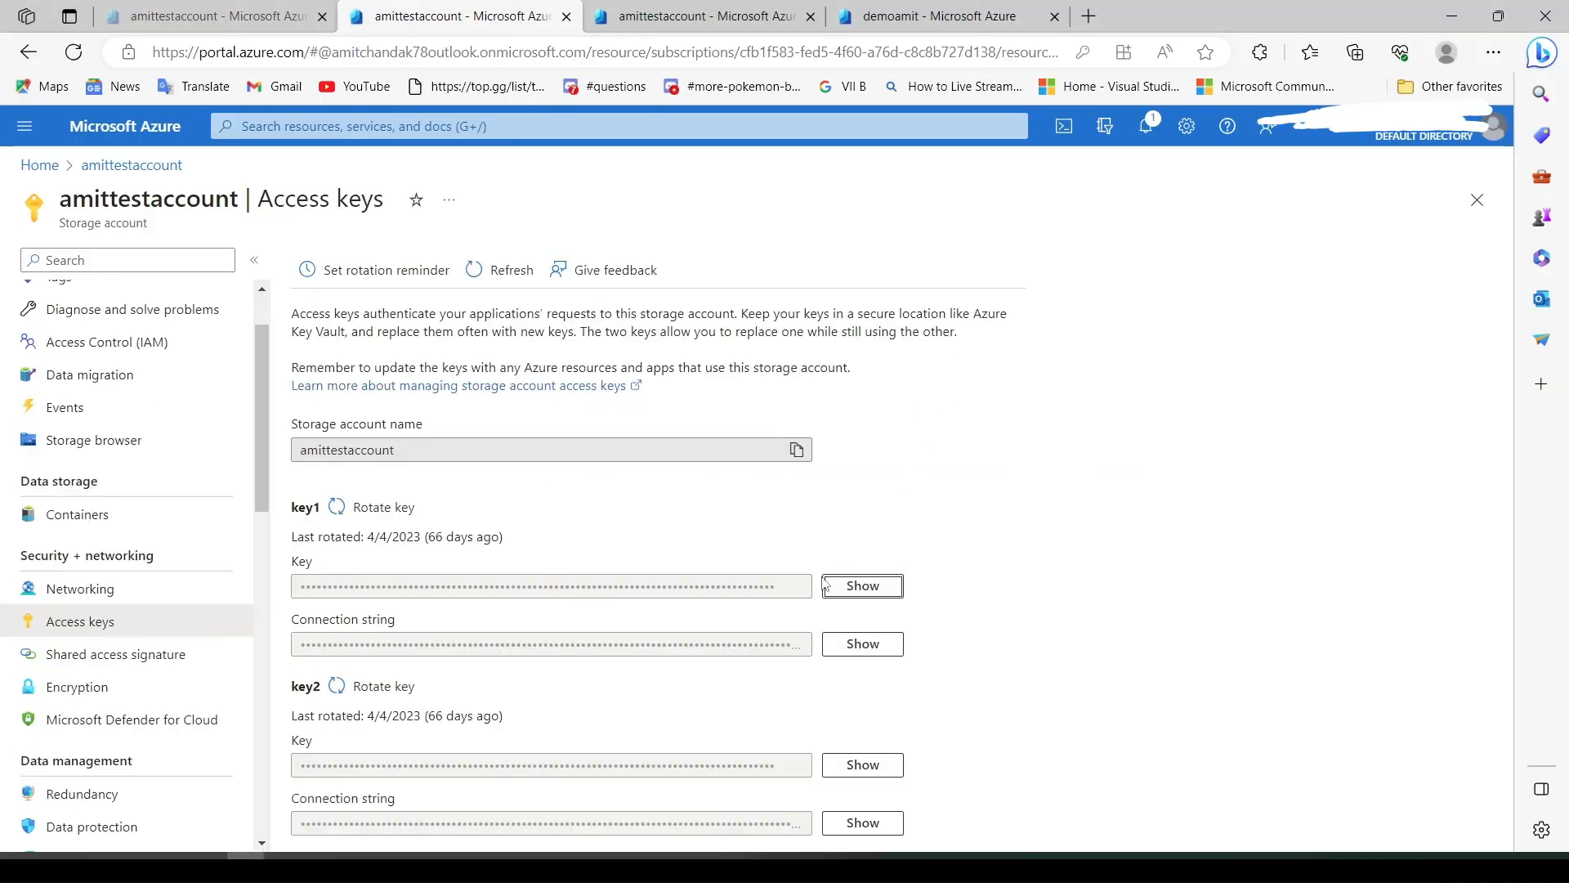
{"action": "left_click", "coordinate": [863, 586]}
{"action": "left_click", "coordinate": [797, 587]}
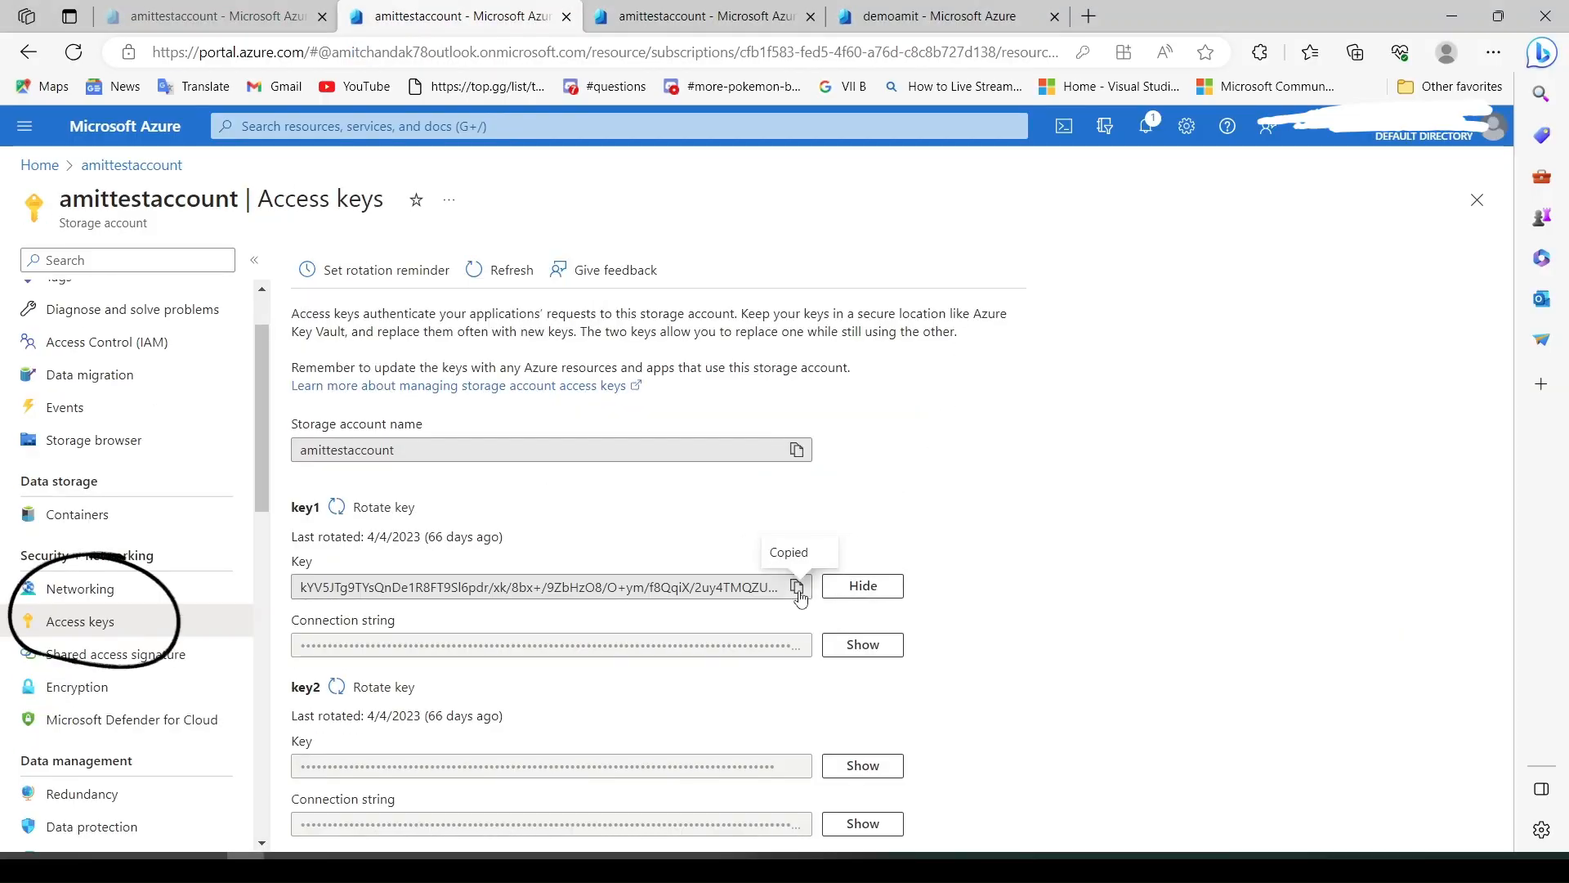
{"action": "left_click", "coordinate": [863, 586]}
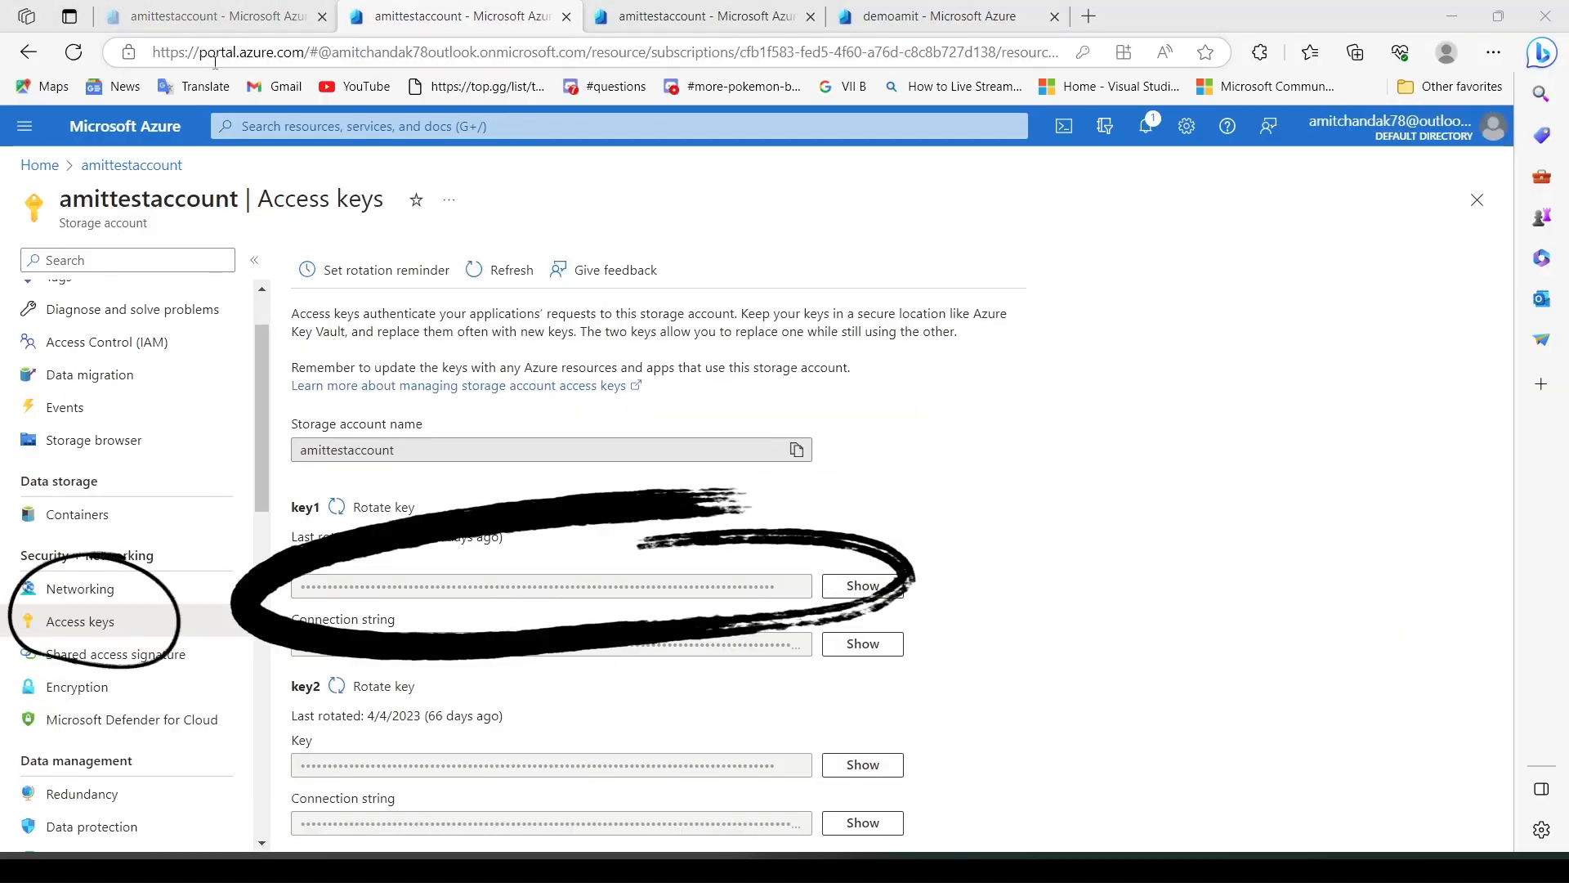
{"action": "key", "text": "alt+Tab"}
{"action": "left_click", "coordinate": [523, 518]}
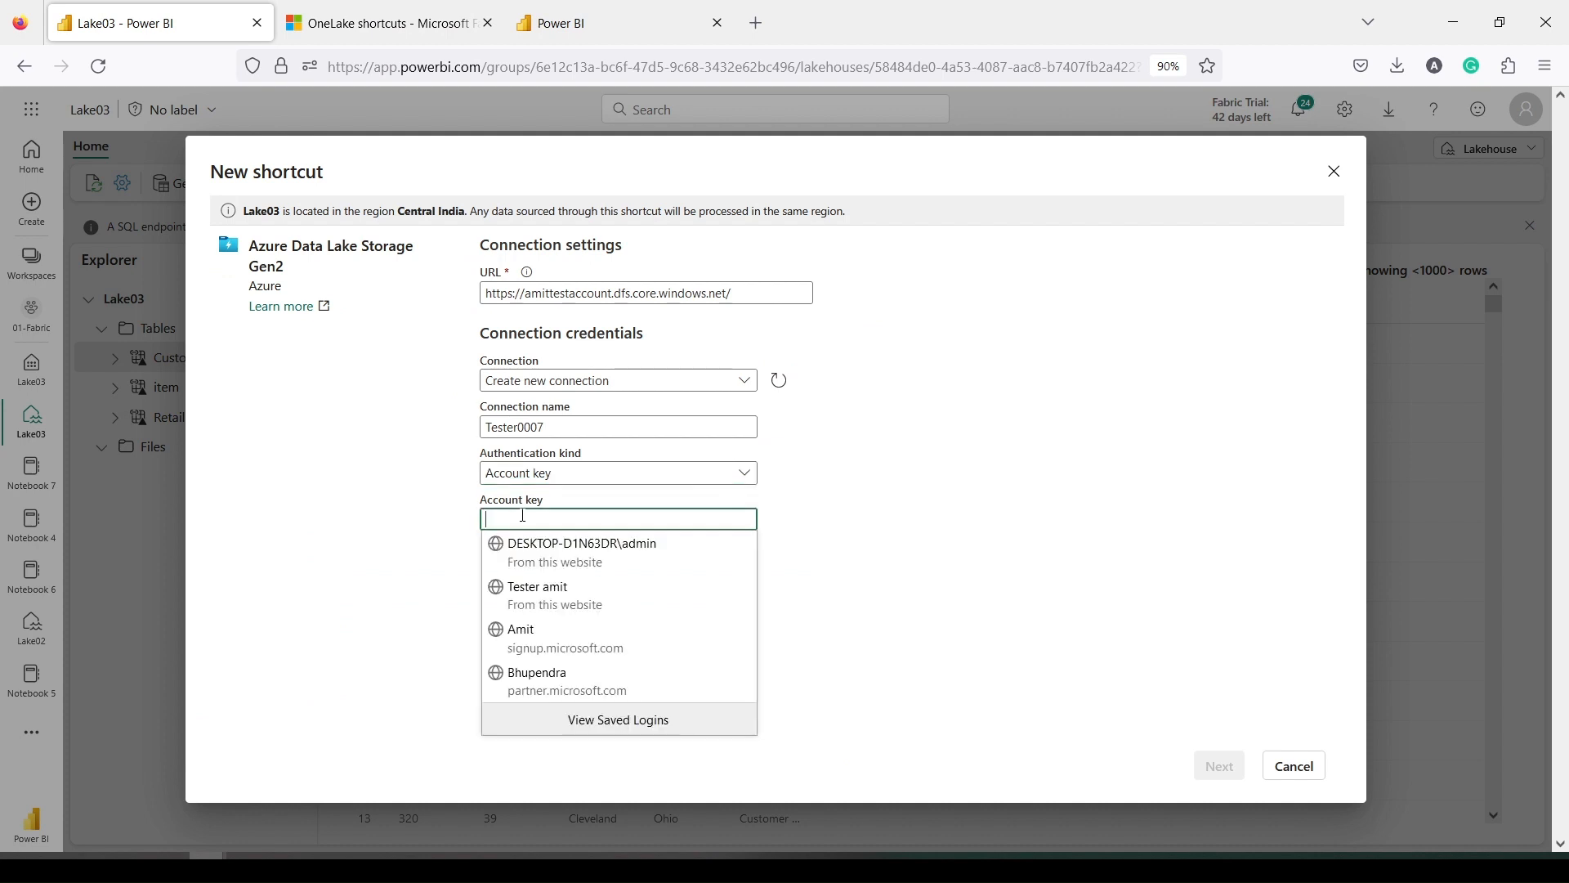
{"action": "key", "text": "ctrl+v"}
{"action": "left_click", "coordinate": [1219, 765]}
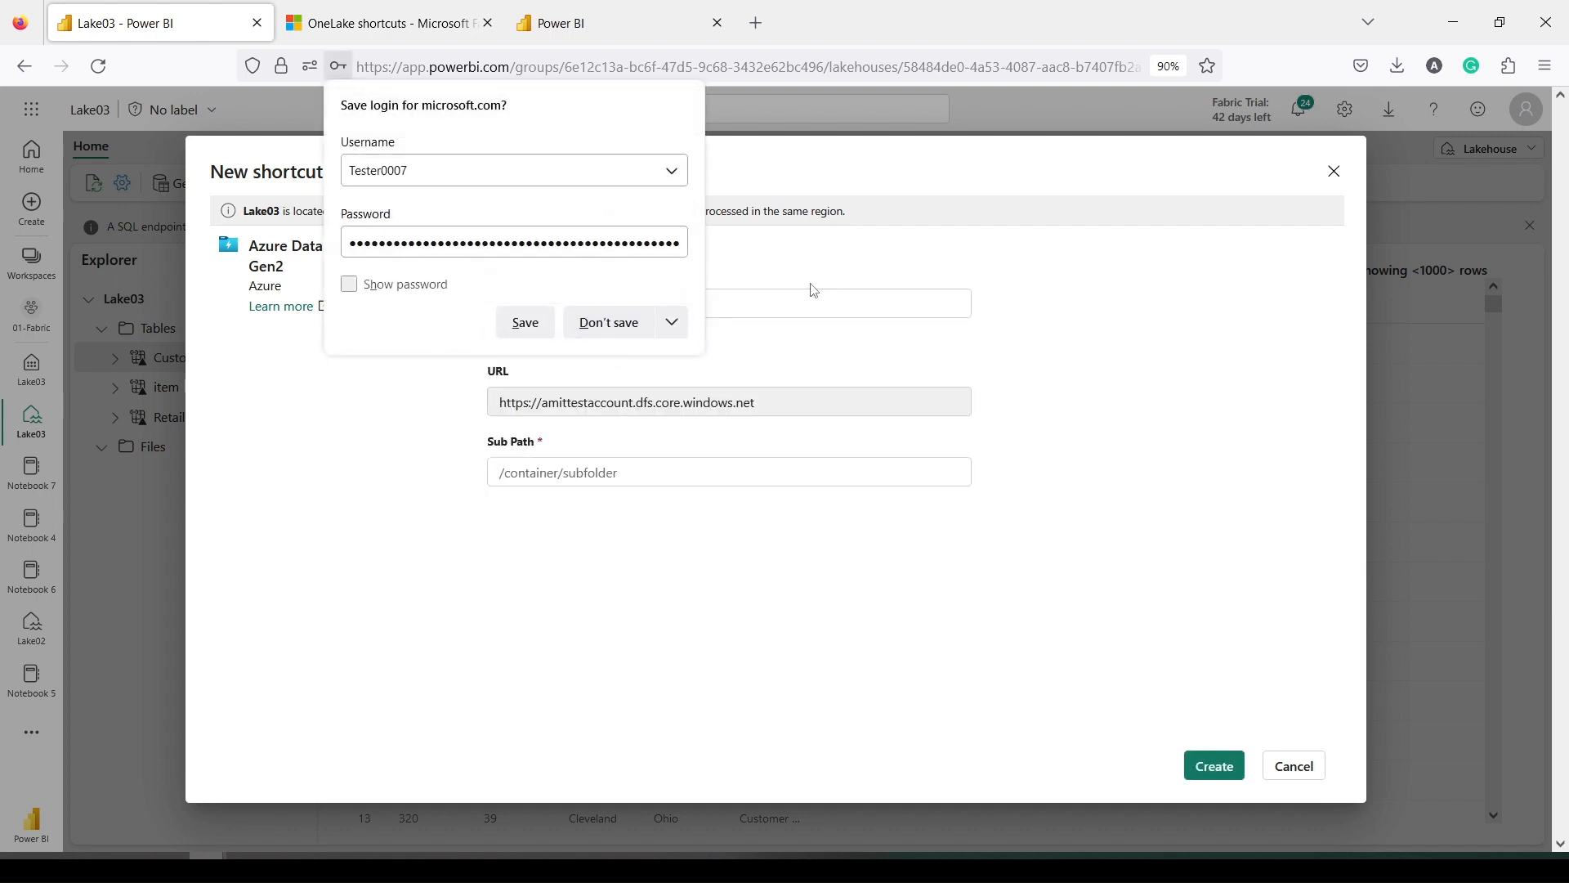
Name the shortcut ADSLGEN2_1 with sub path /demoamit/fabric and create it
{"action": "left_click", "coordinate": [609, 323]}
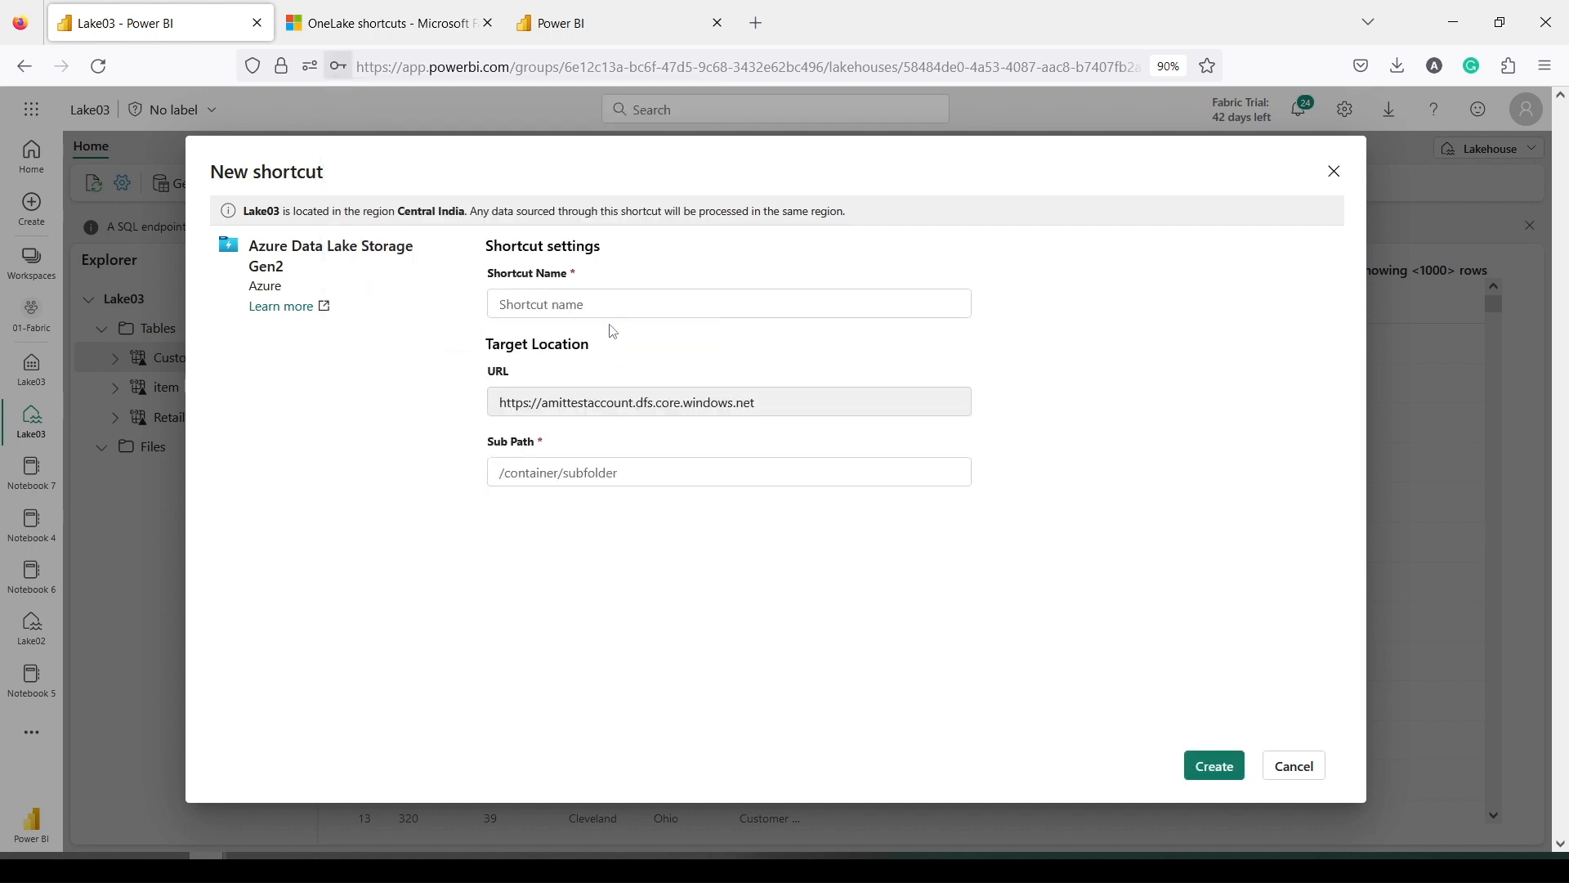
{"action": "left_click", "coordinate": [566, 306]}
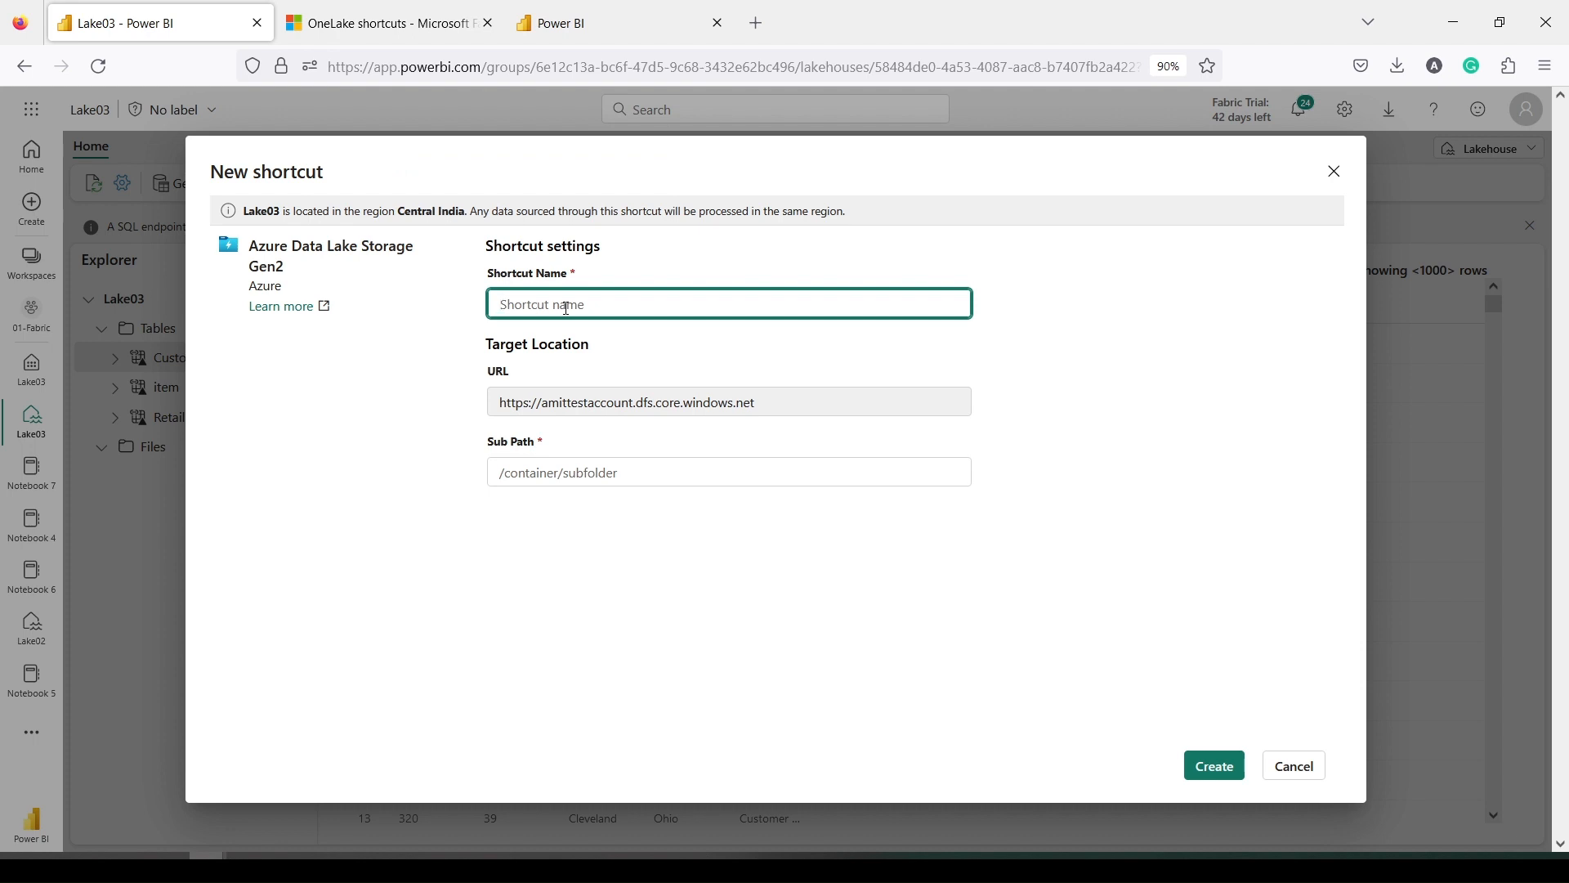
{"action": "type", "text": "ADSLGEN21"}
{"action": "left_click", "coordinate": [508, 474]}
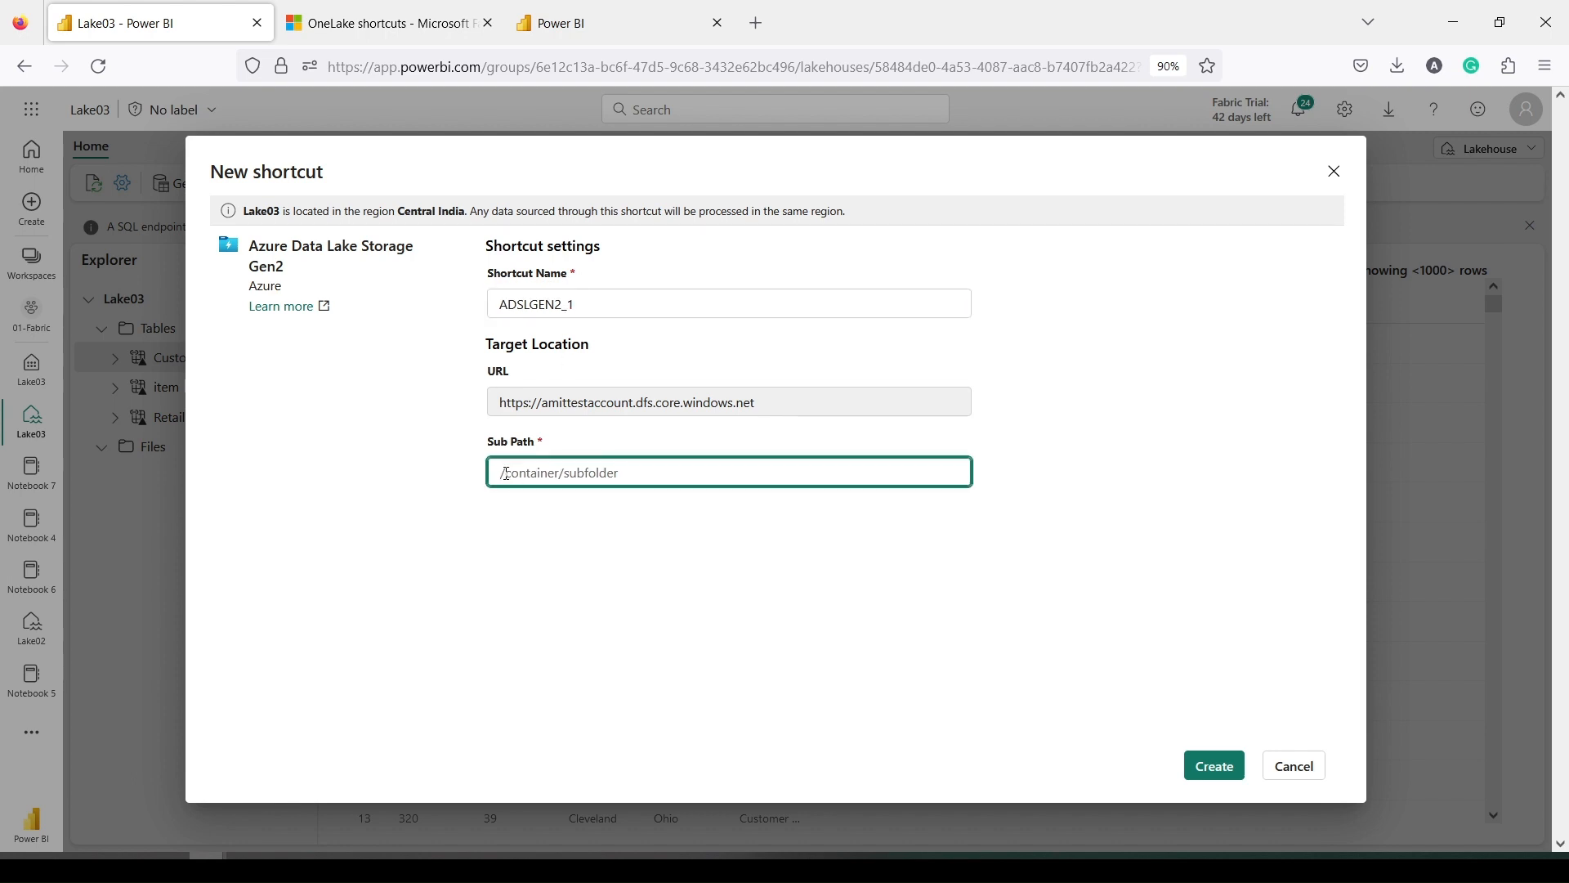
{"action": "type", "text": "/demoamit/fabric/"}
{"action": "left_click", "coordinate": [1216, 767]}
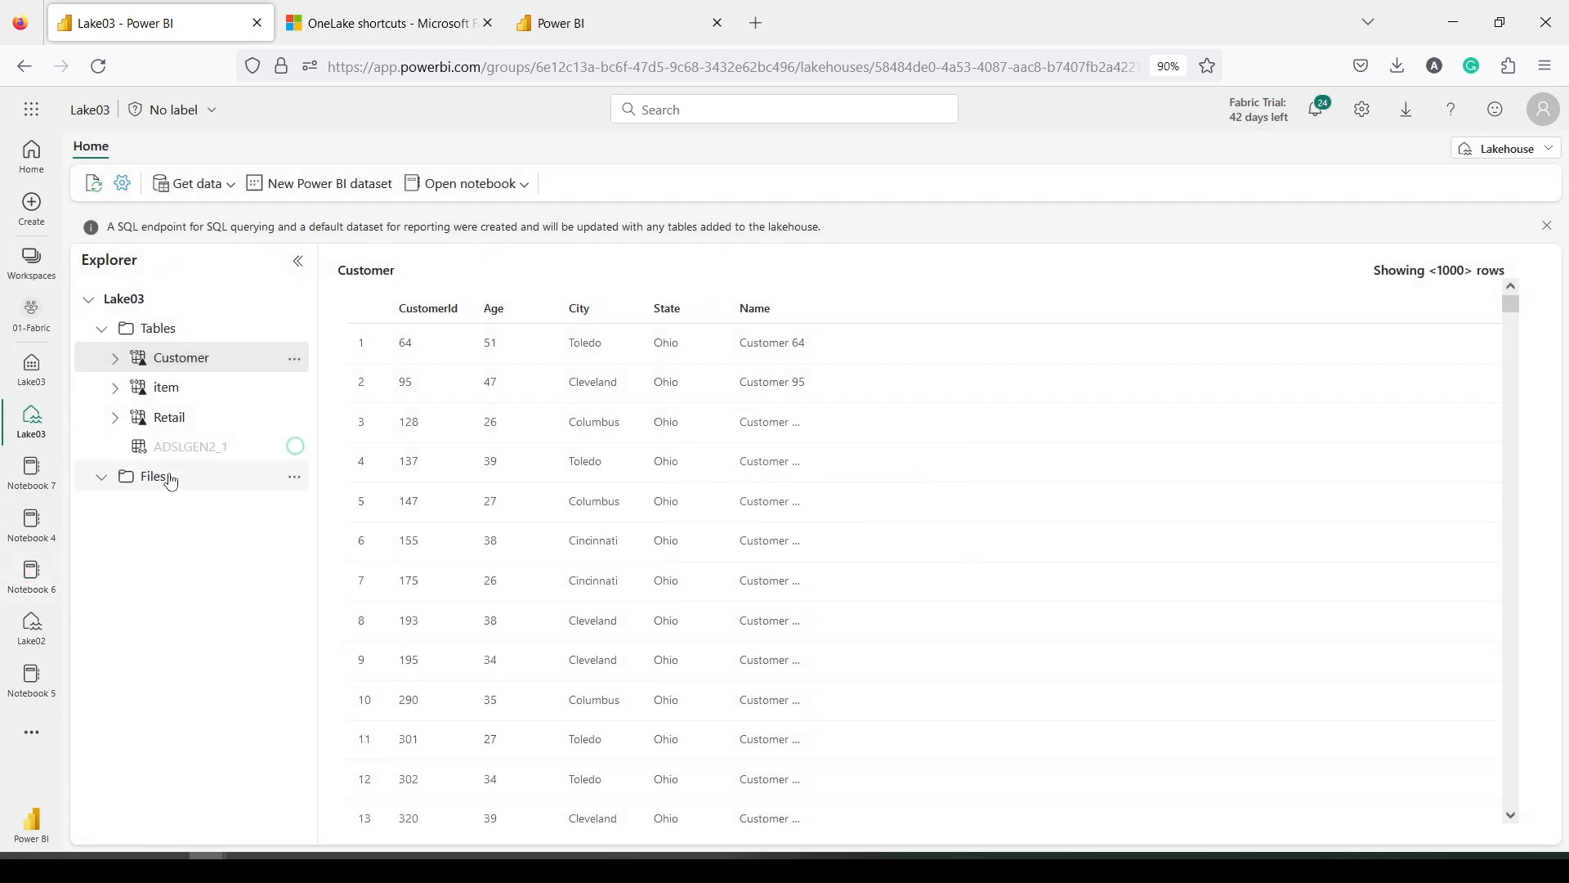
Expand Unidentified, open ADSLGEN2_1 and preview sales_nospace.csv
{"action": "mouse_move", "coordinate": [186, 460]}
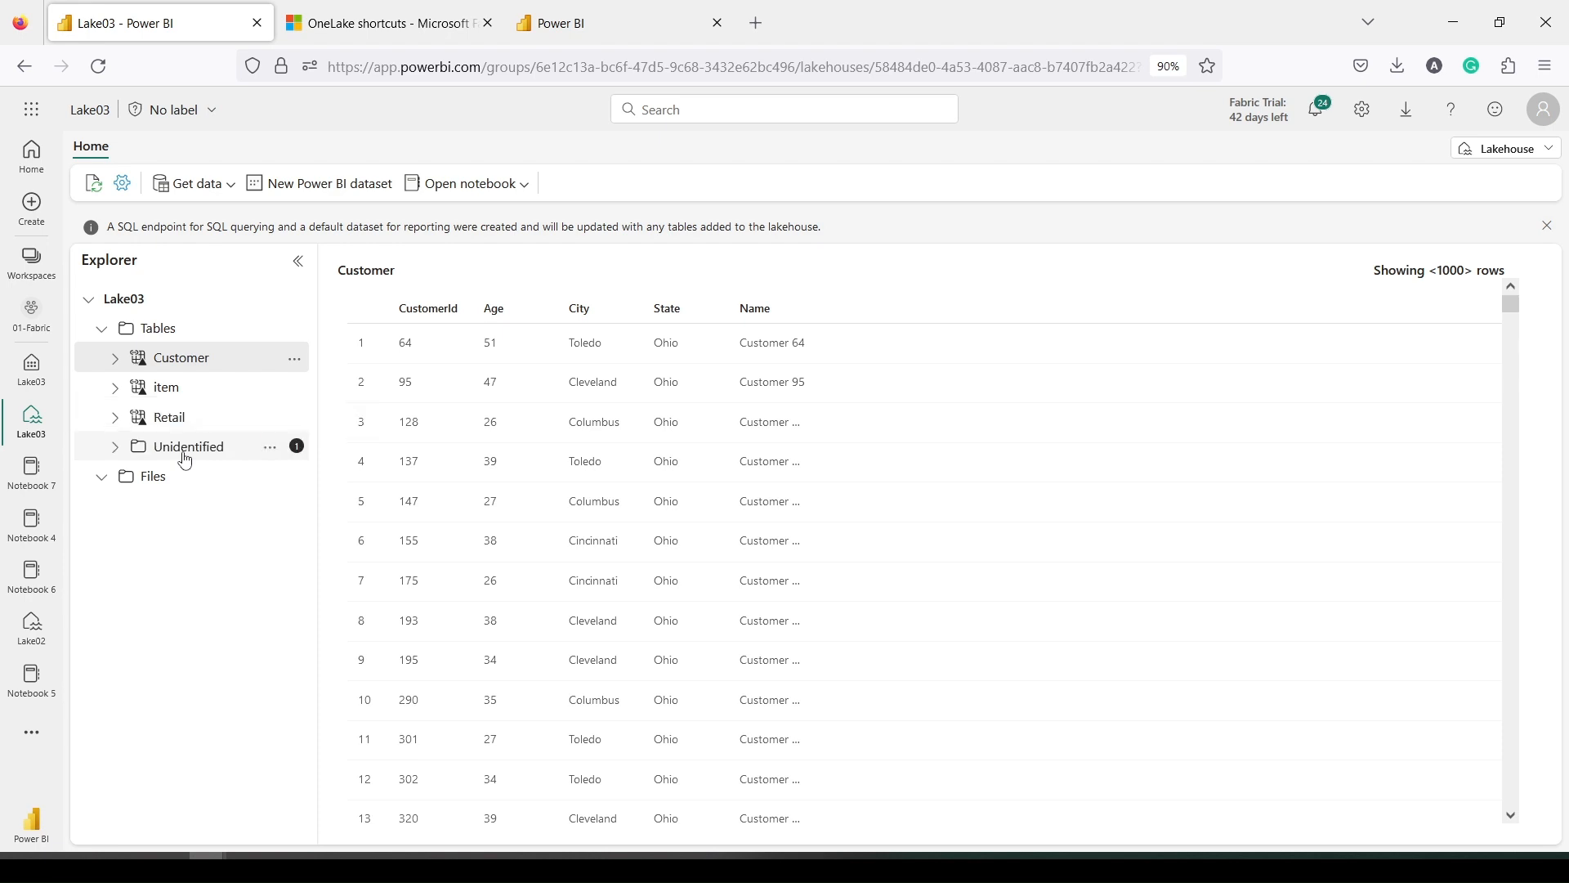
{"action": "left_click", "coordinate": [120, 451]}
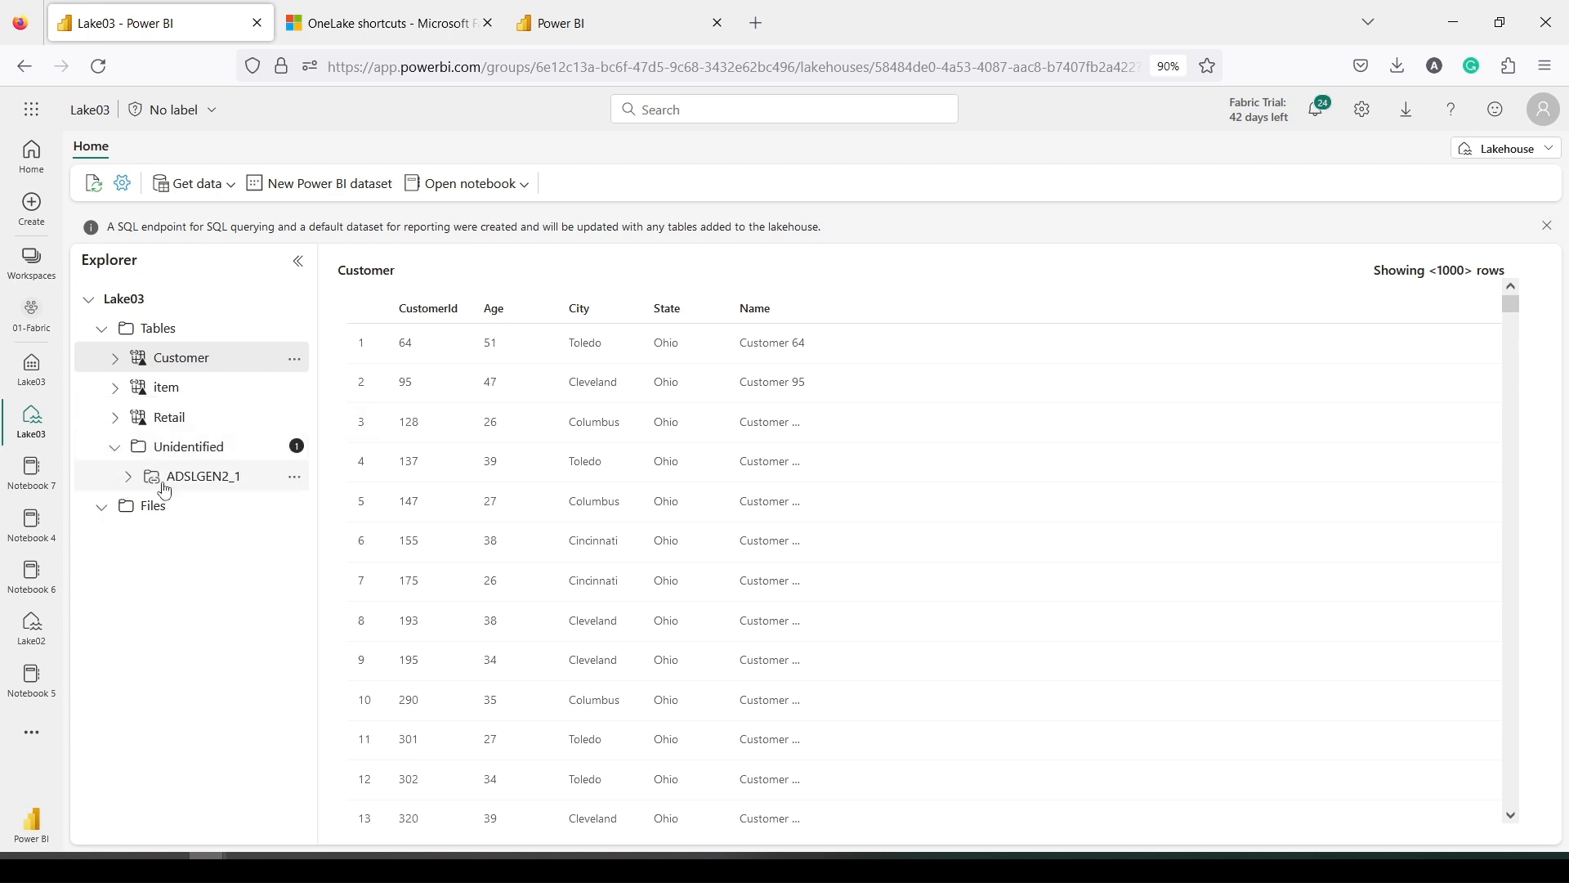
{"action": "left_click", "coordinate": [140, 489]}
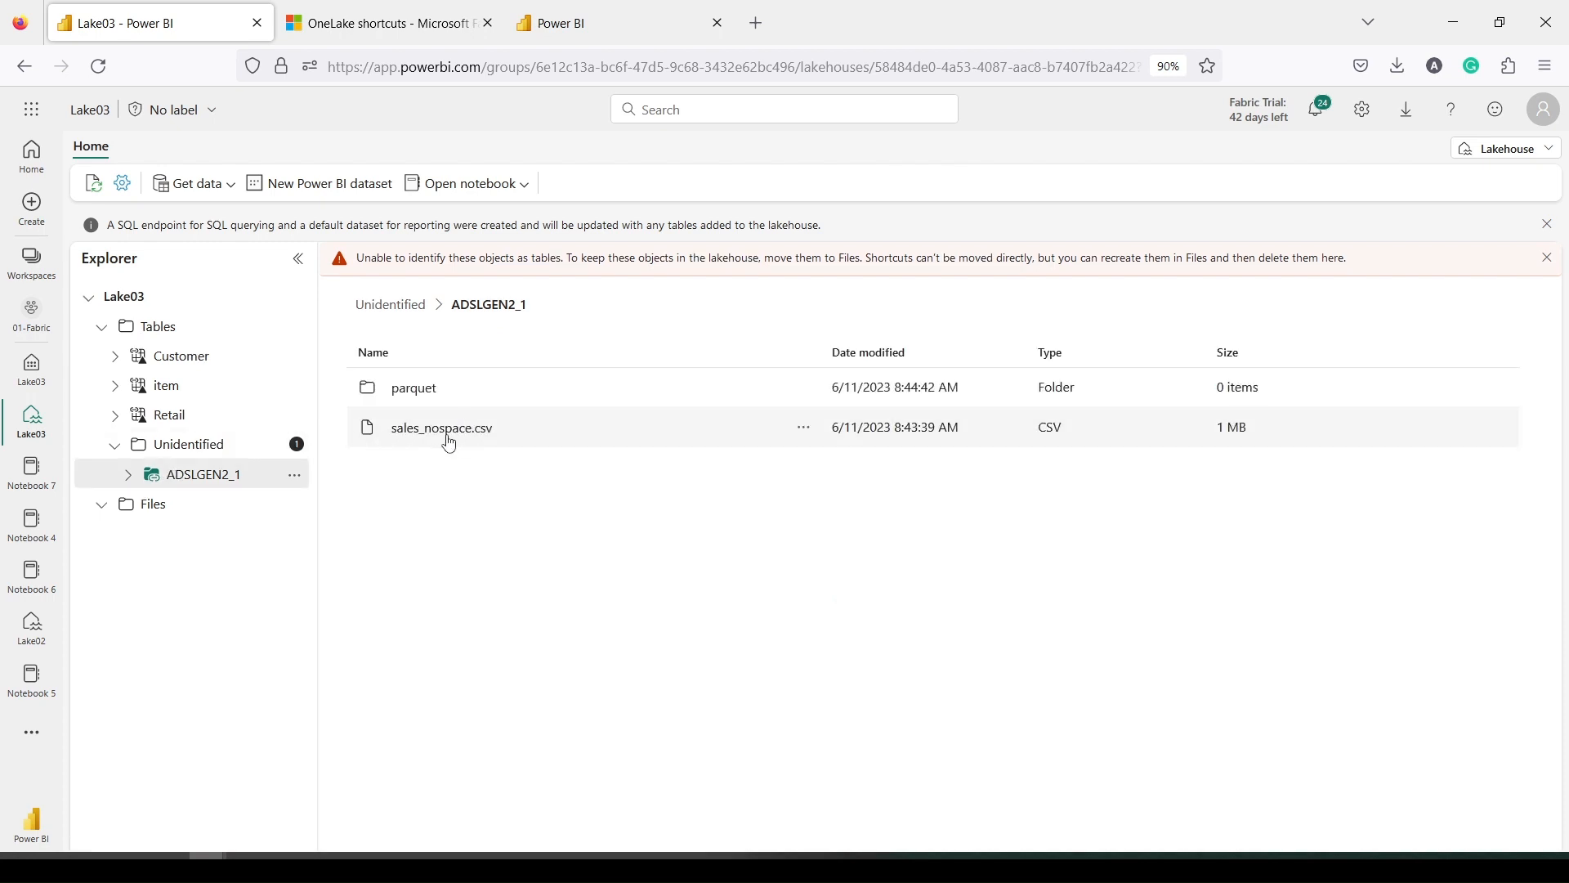
{"action": "left_click", "coordinate": [450, 442]}
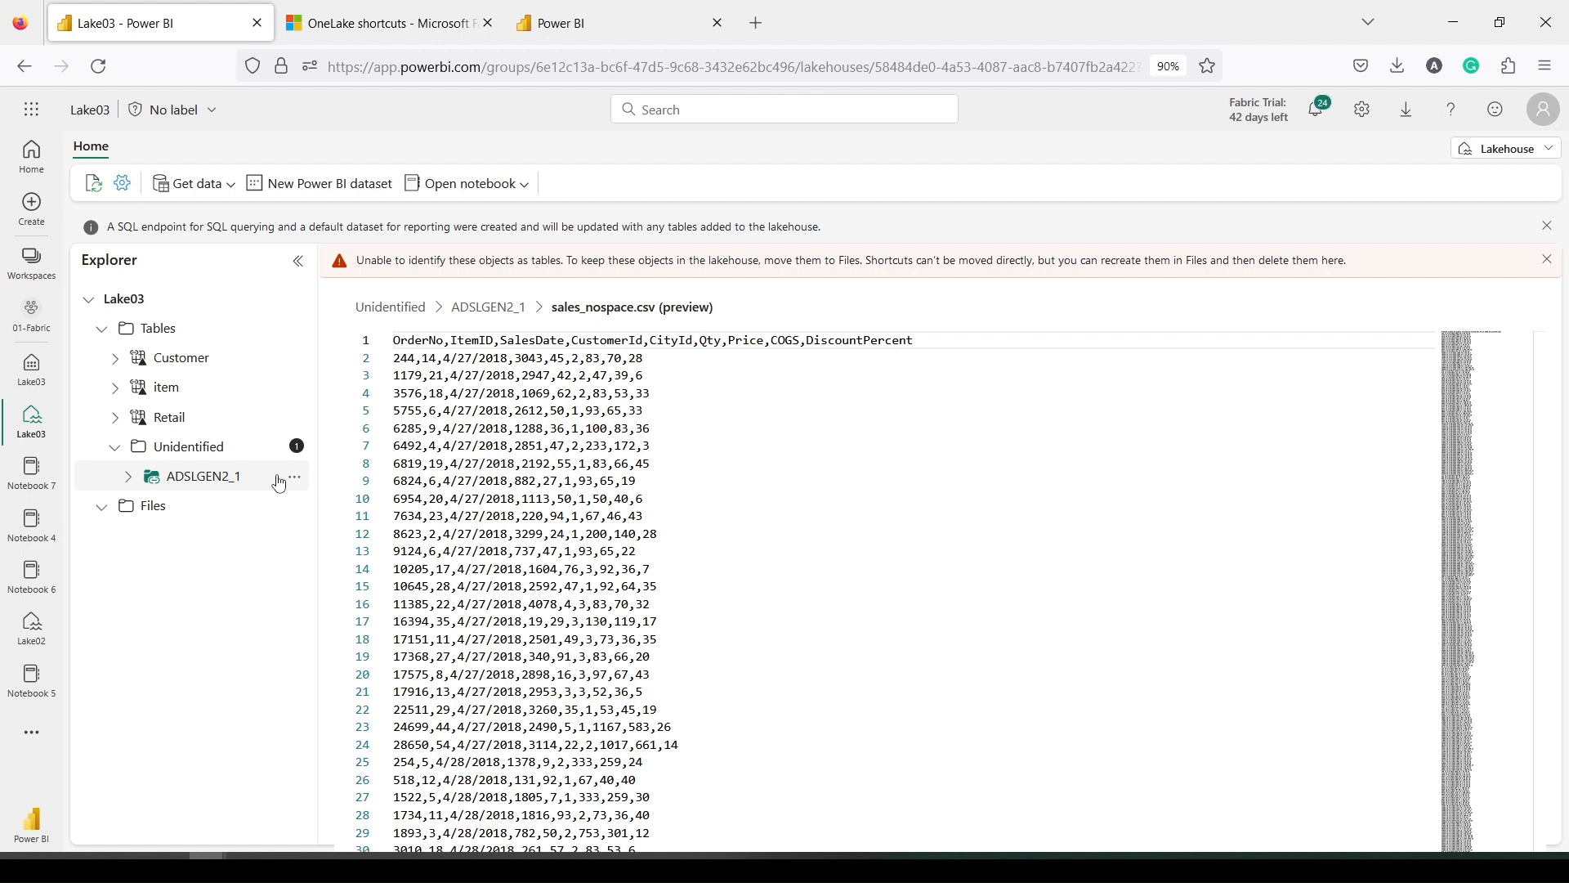
{"action": "left_click", "coordinate": [201, 491]}
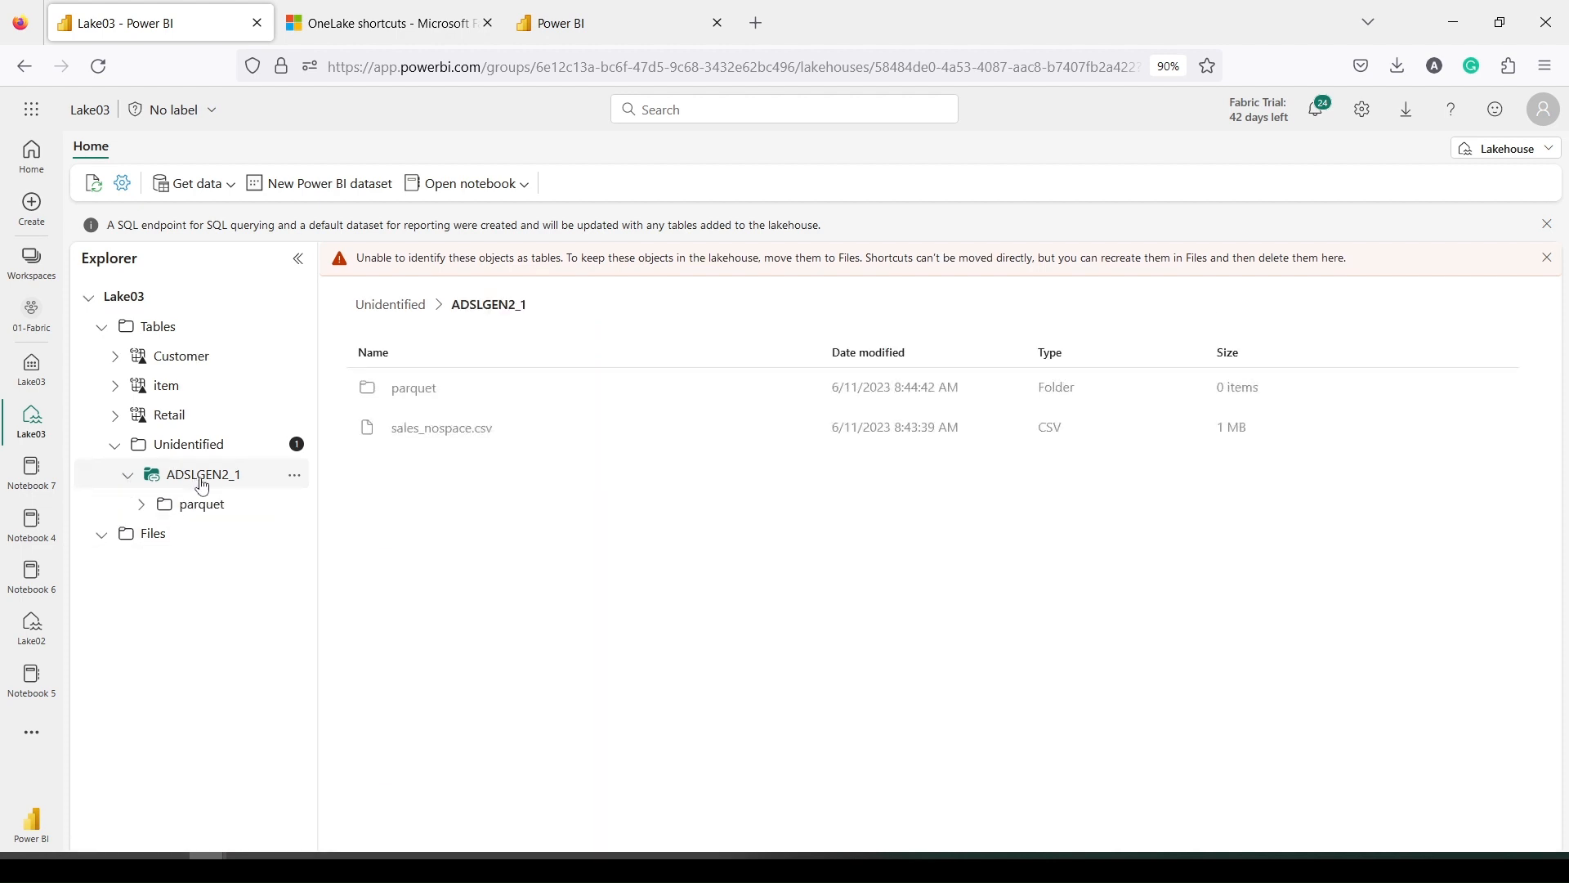
{"action": "right_click", "coordinate": [453, 429]}
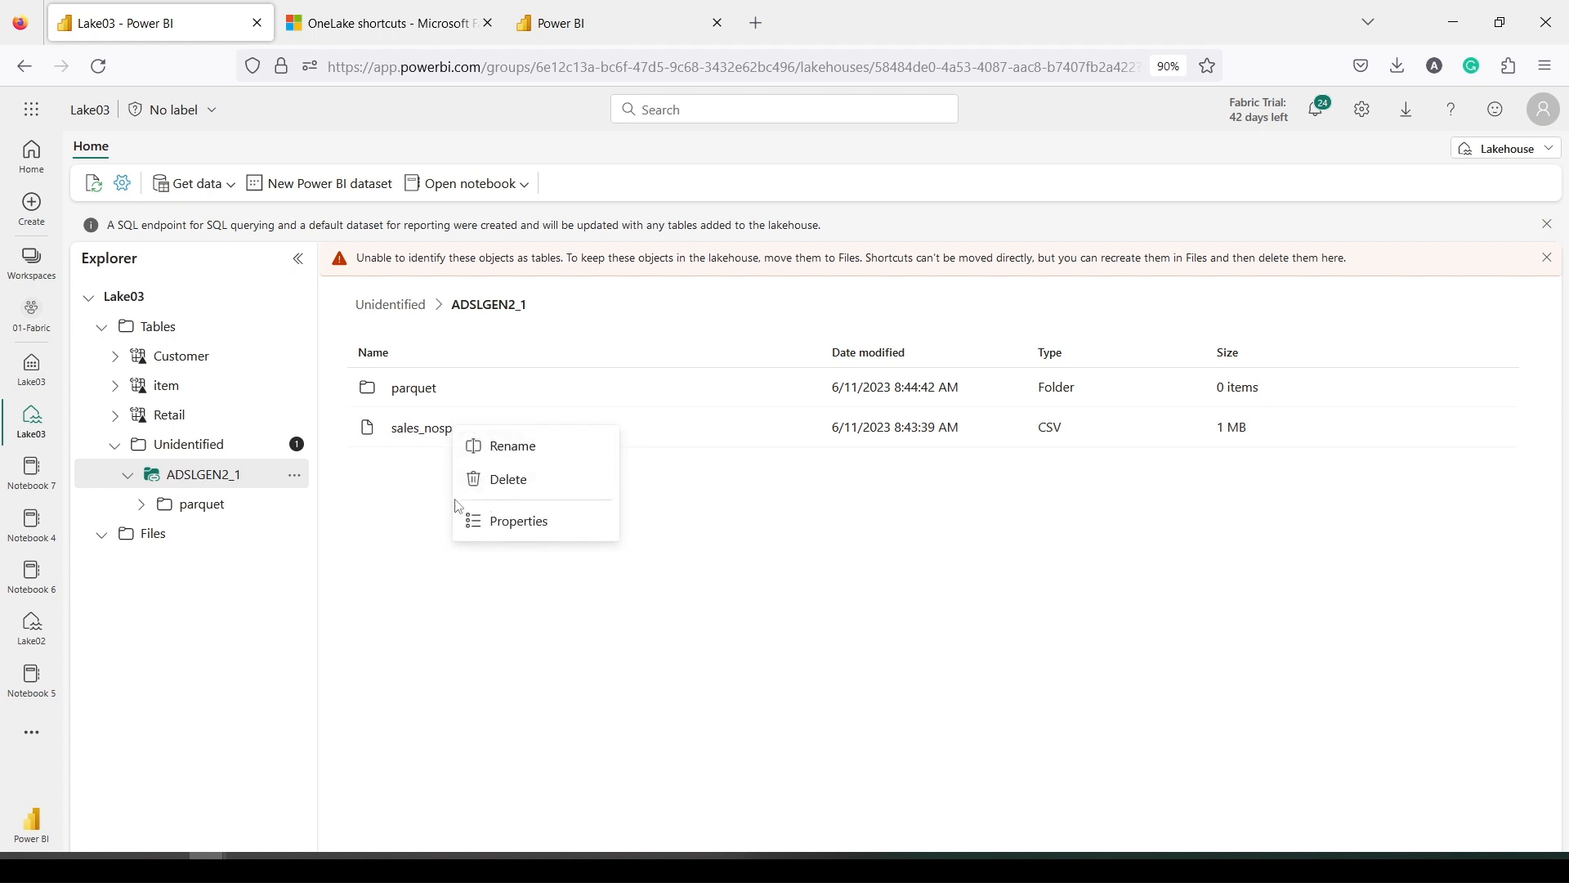
{"action": "left_click", "coordinate": [399, 498]}
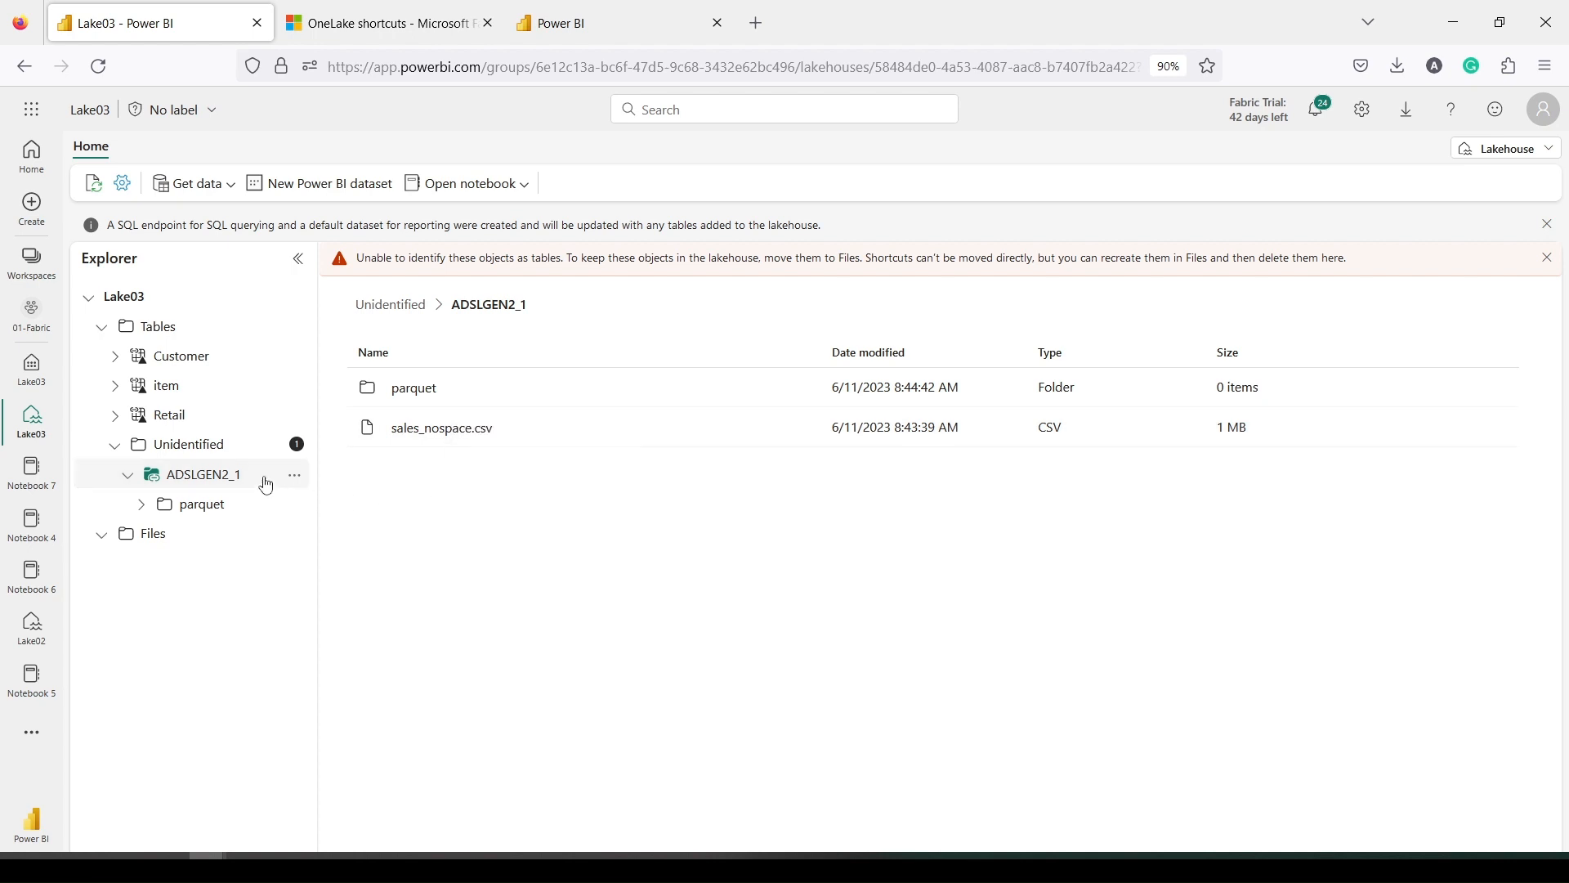
Check the empty parquet folder, then bring up the ADSLGEN2_1 shortcut's actions menu
{"action": "left_click", "coordinate": [219, 448]}
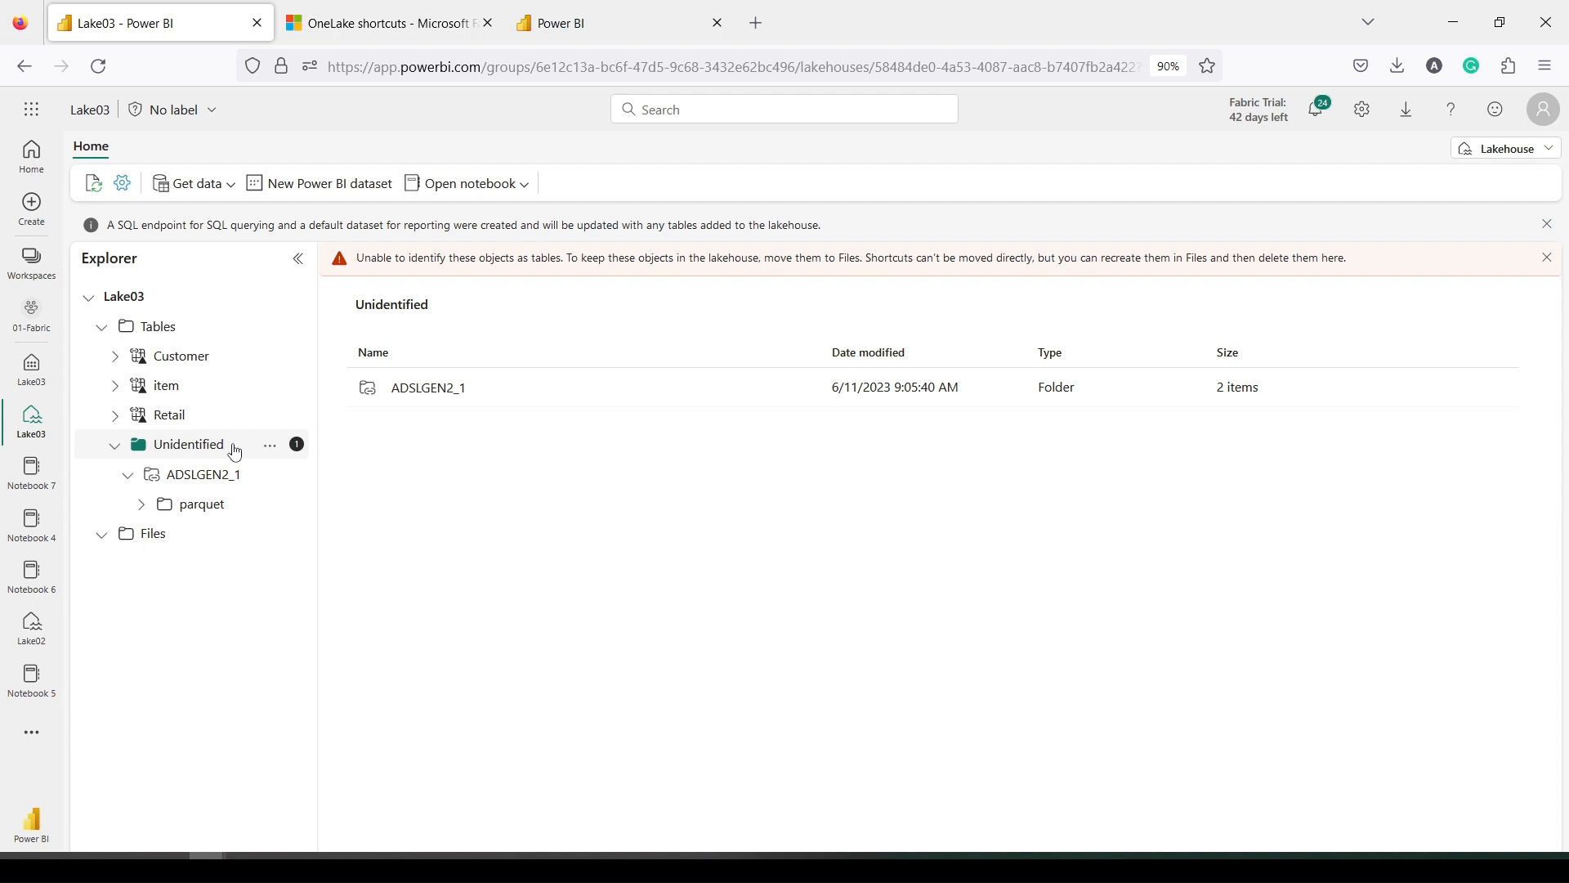
{"action": "left_click", "coordinate": [209, 506]}
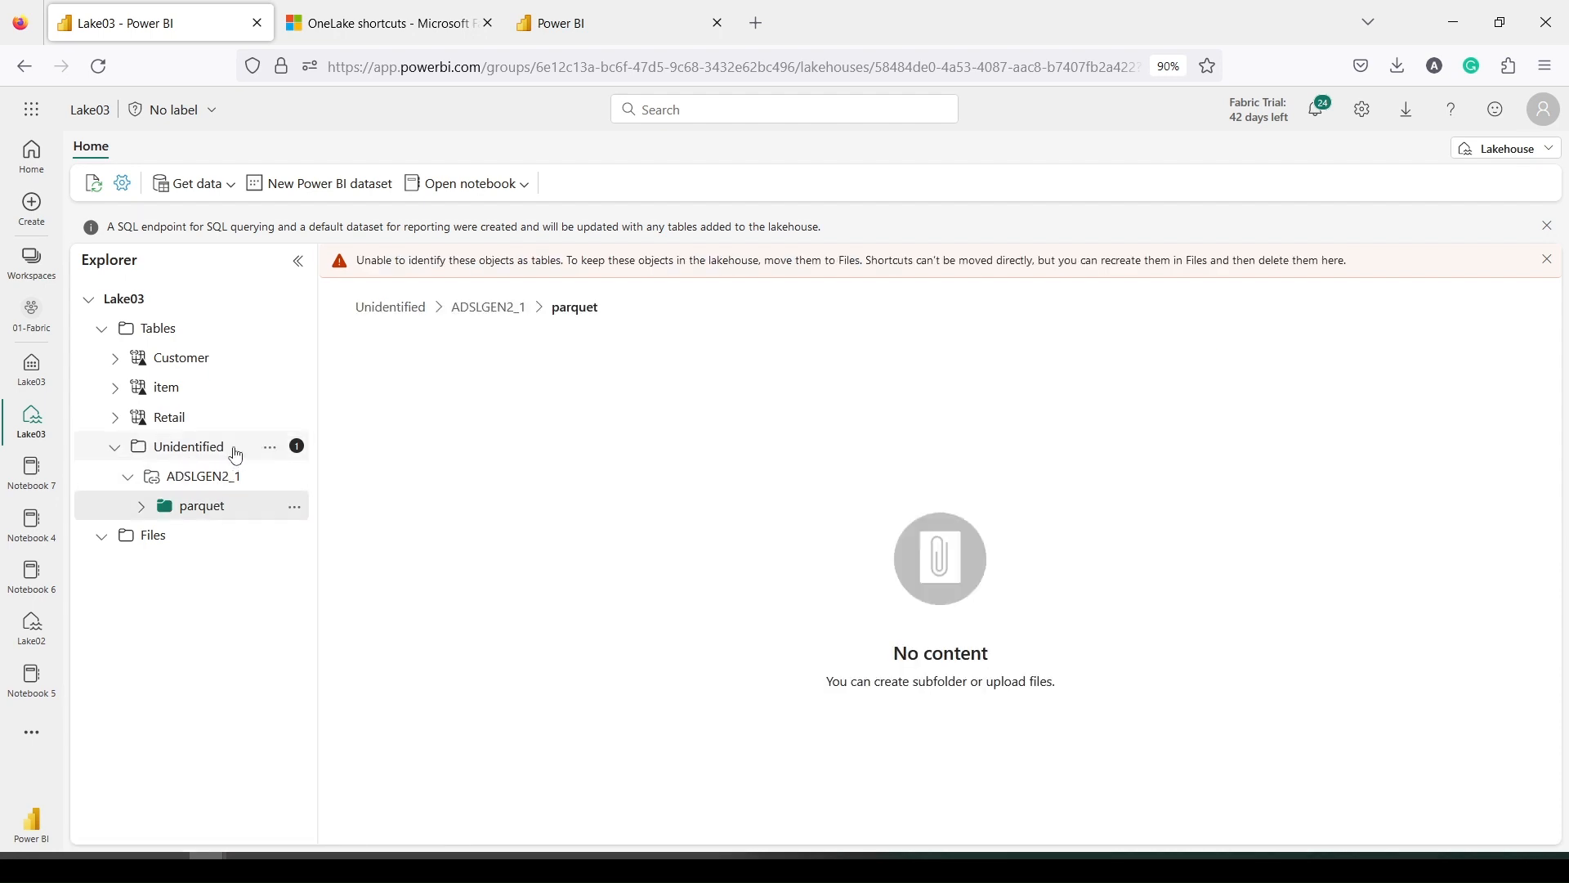
{"action": "left_click", "coordinate": [225, 485]}
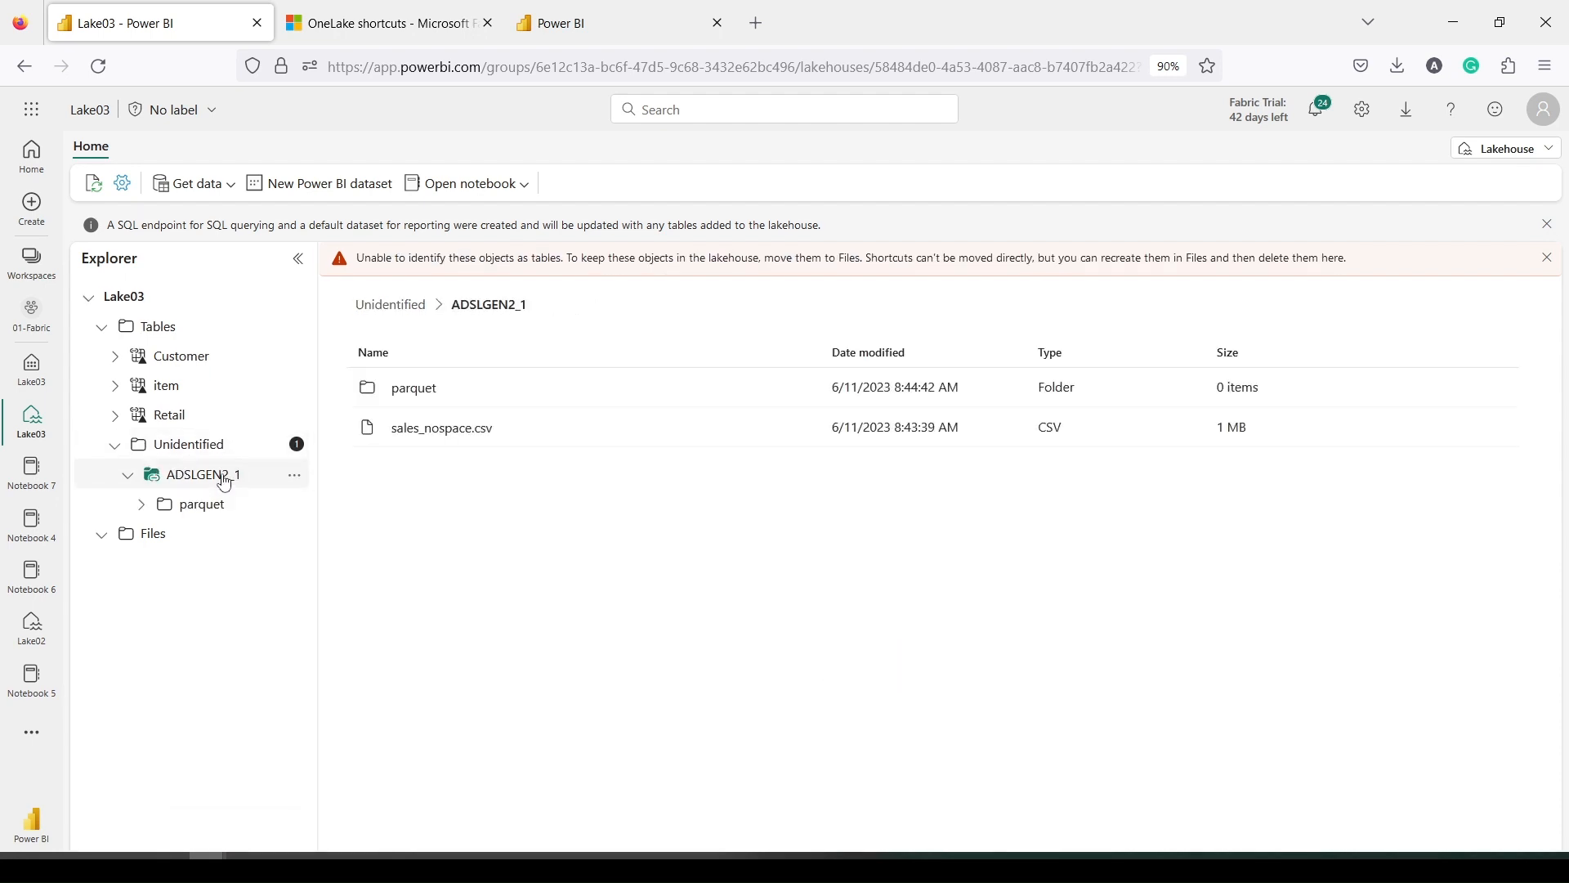
{"action": "right_click", "coordinate": [424, 438]}
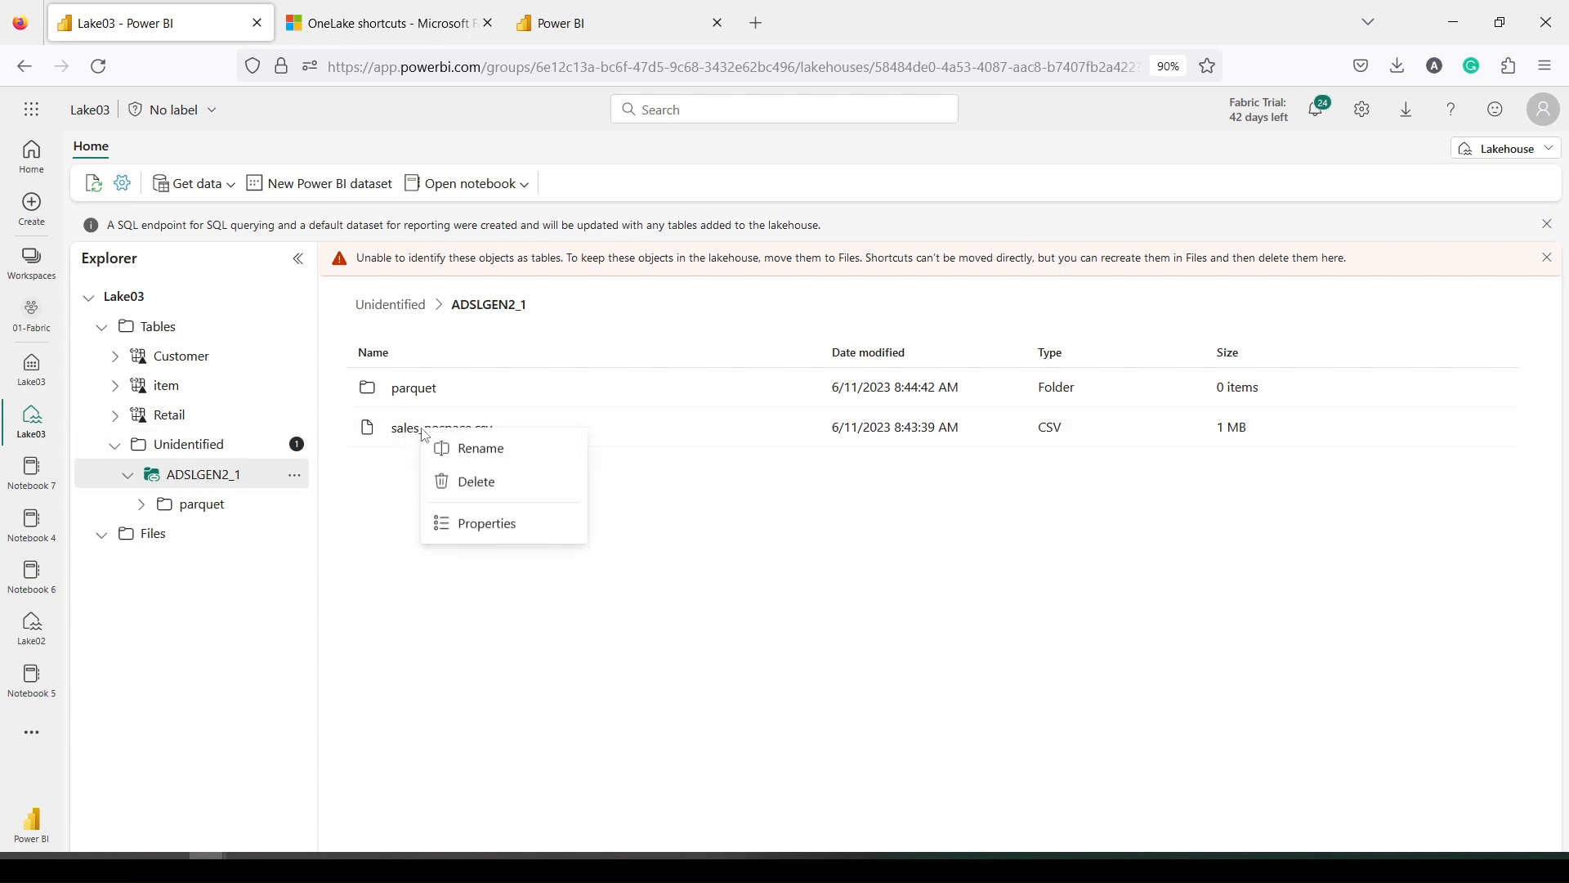
{"action": "left_click", "coordinate": [364, 483]}
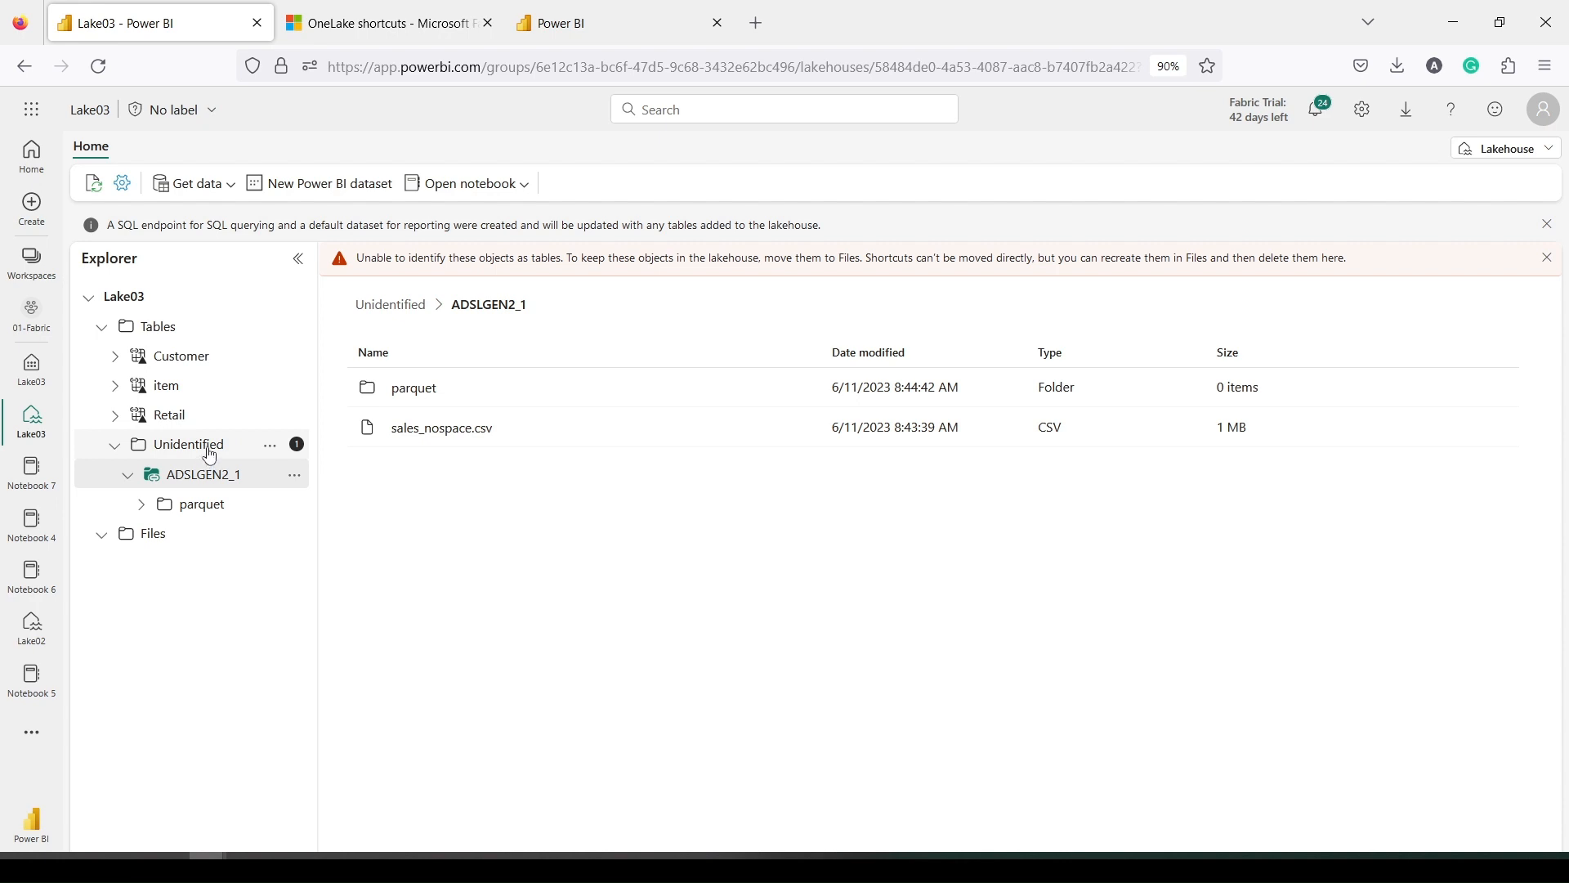
{"action": "left_click", "coordinate": [294, 476]}
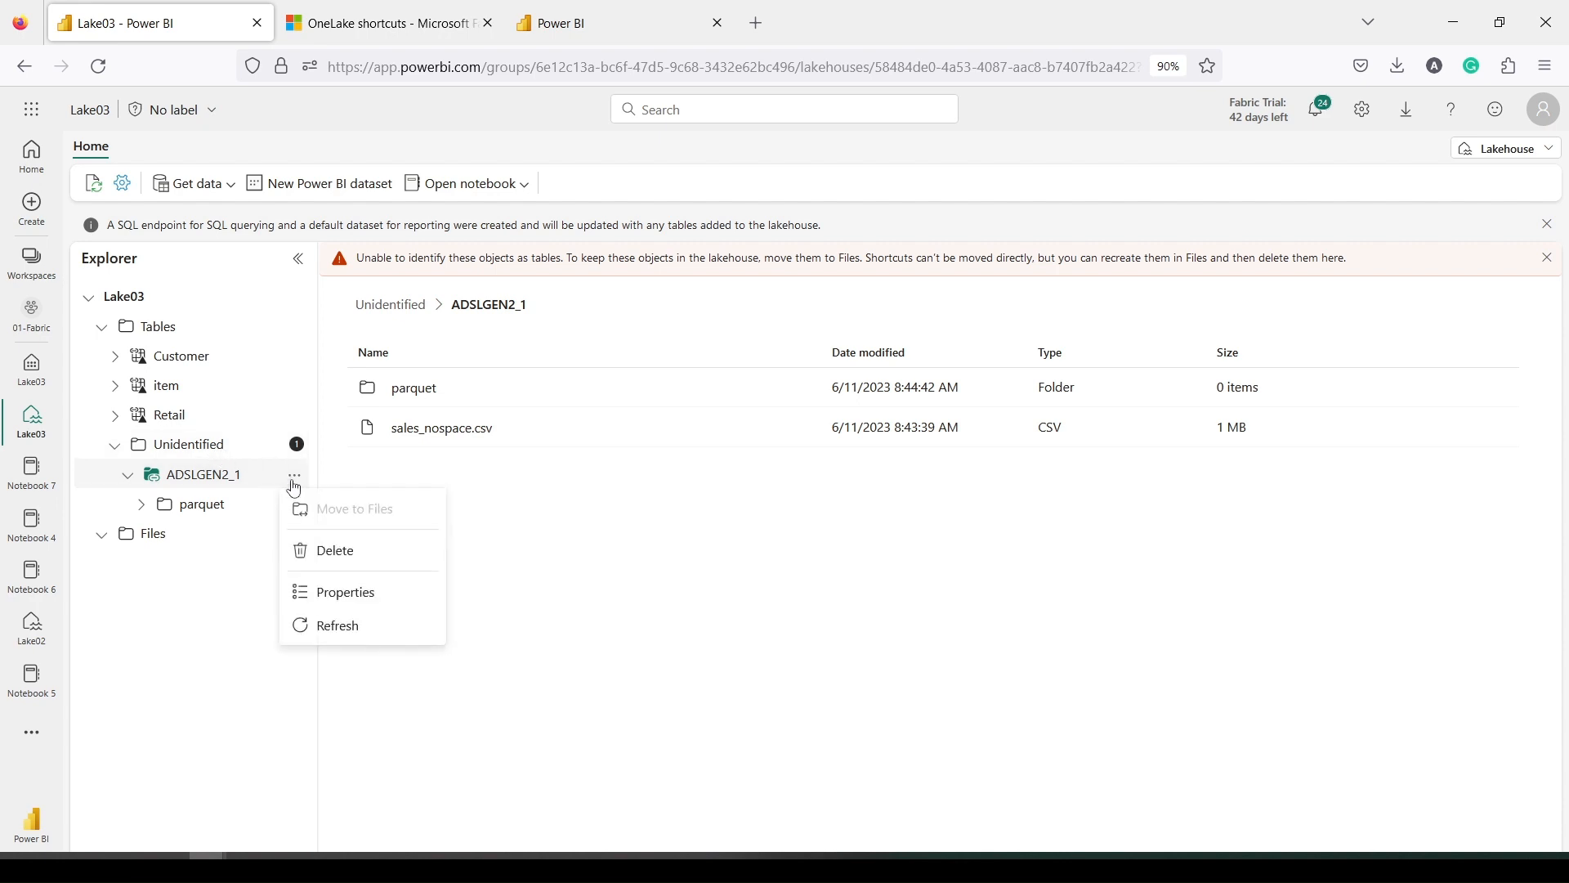
Delete the ADSLGEN2_1 shortcut and back out of a new shortcut from Get data
{"action": "left_click", "coordinate": [338, 553]}
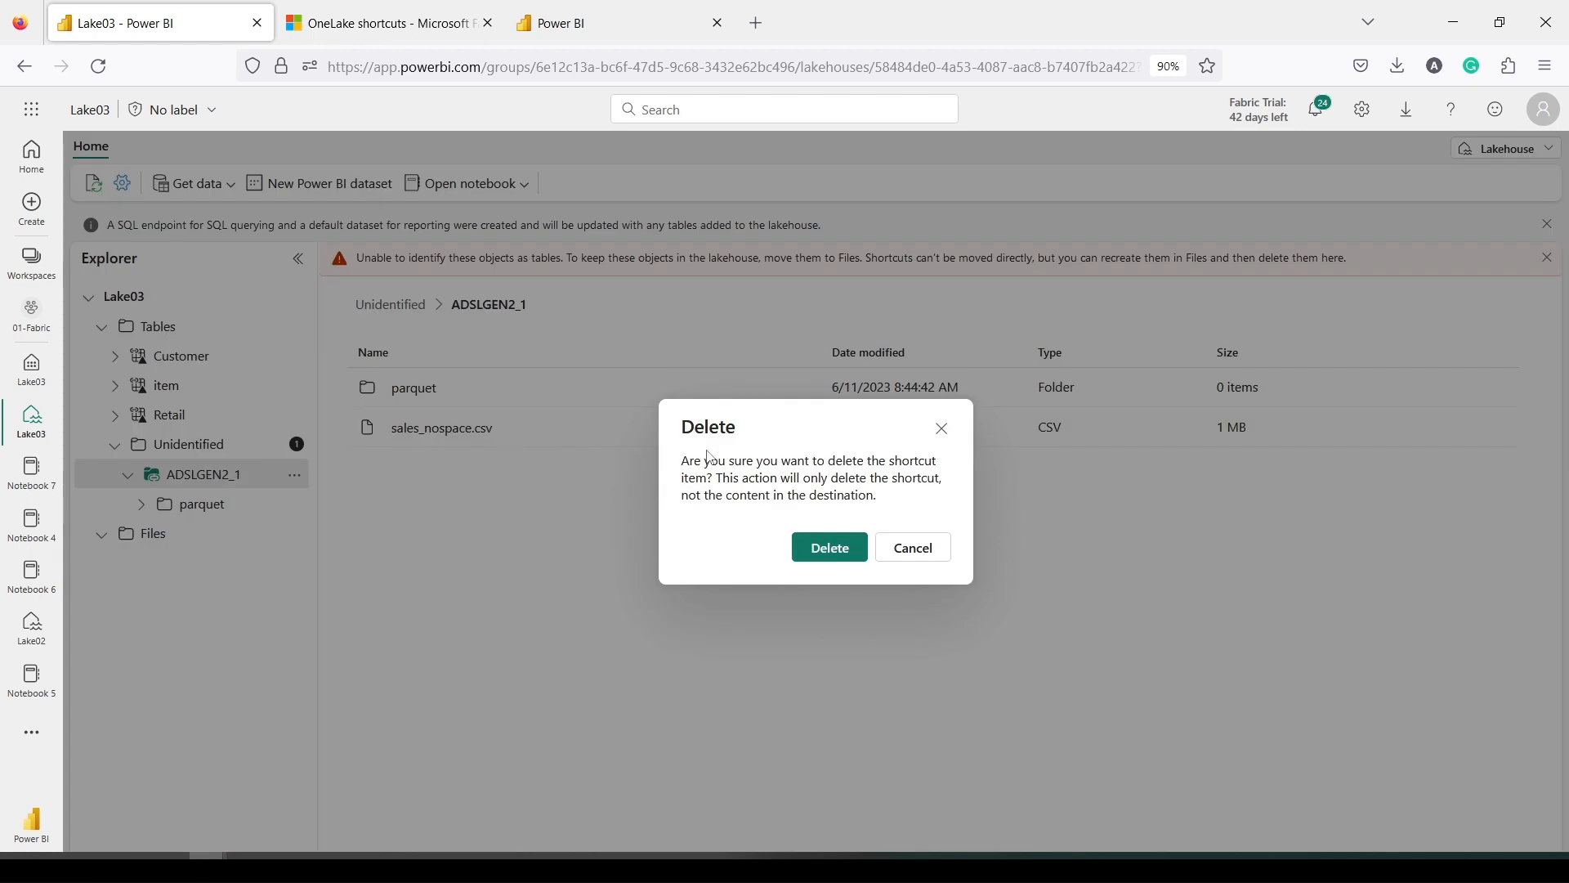
{"action": "left_click", "coordinate": [826, 547]}
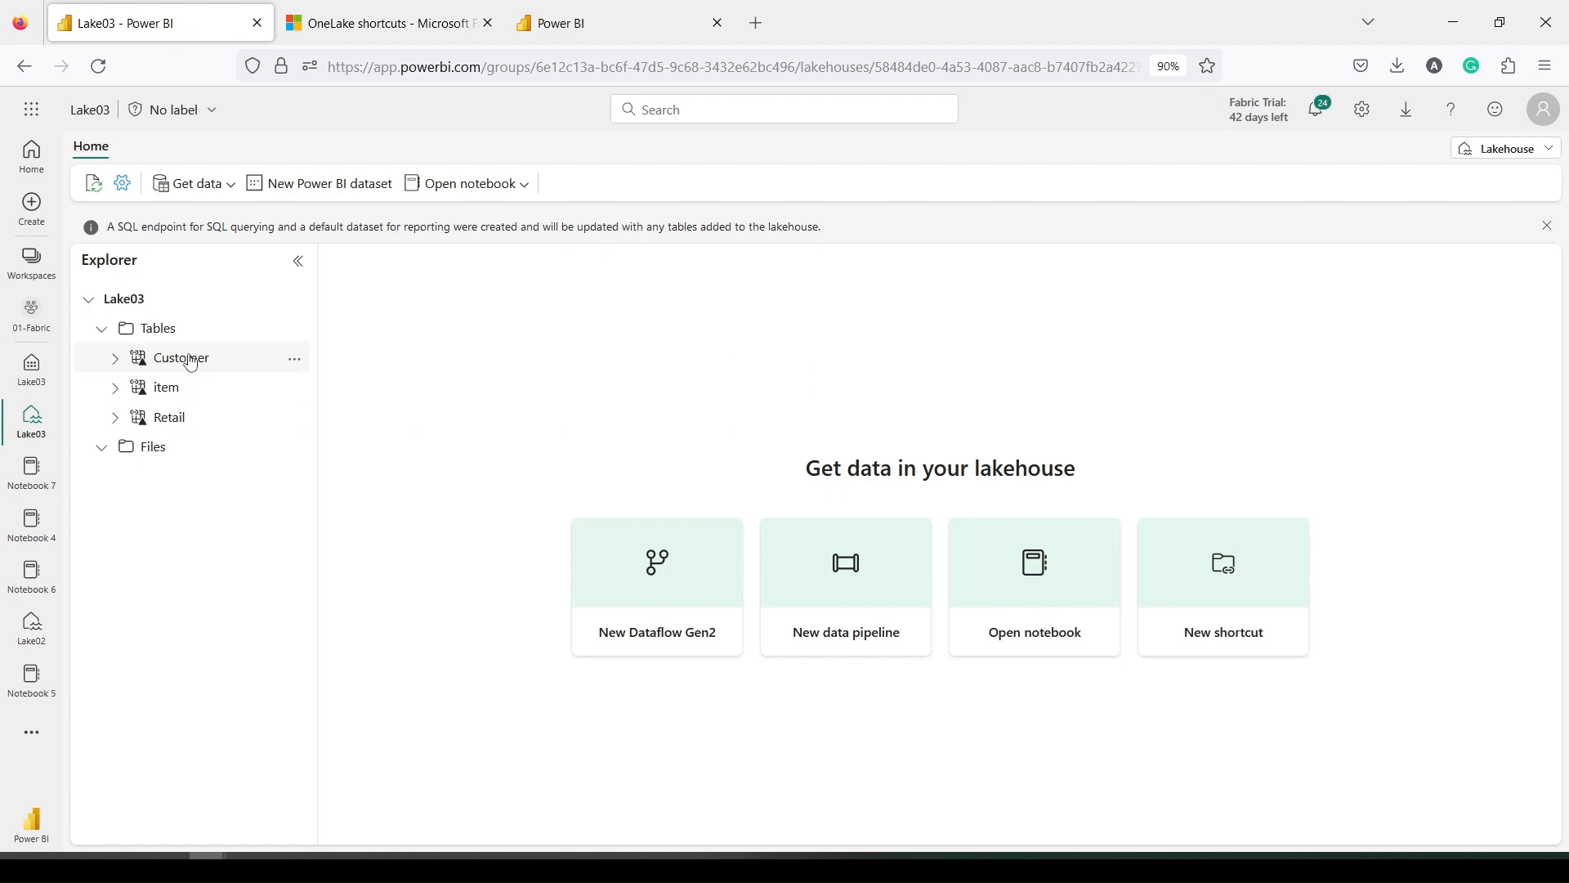
{"action": "left_click", "coordinate": [200, 186]}
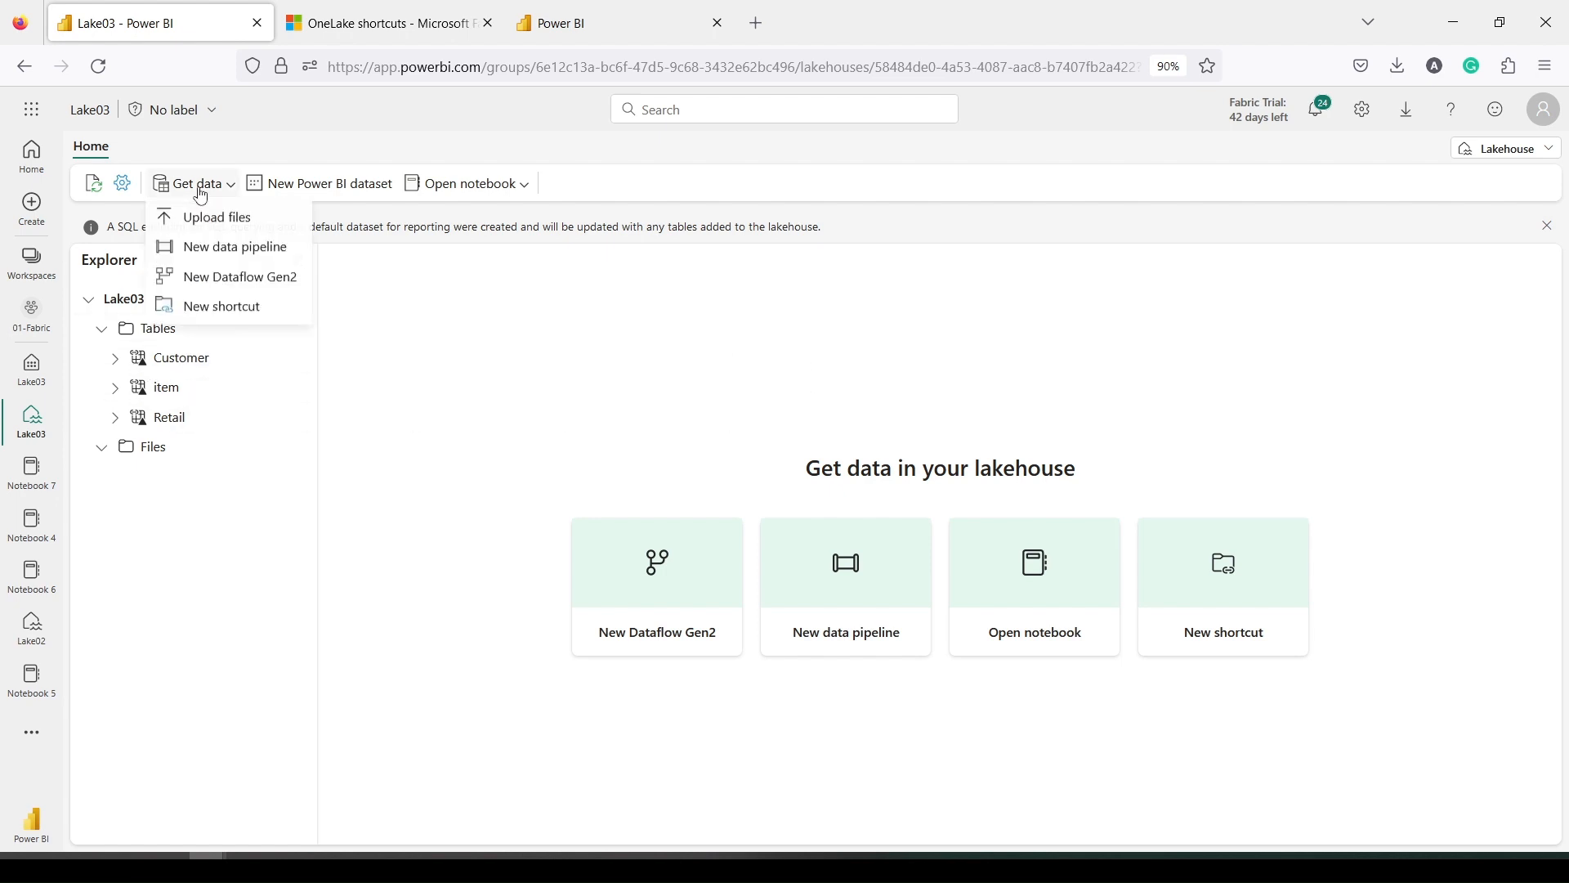
{"action": "left_click", "coordinate": [208, 308]}
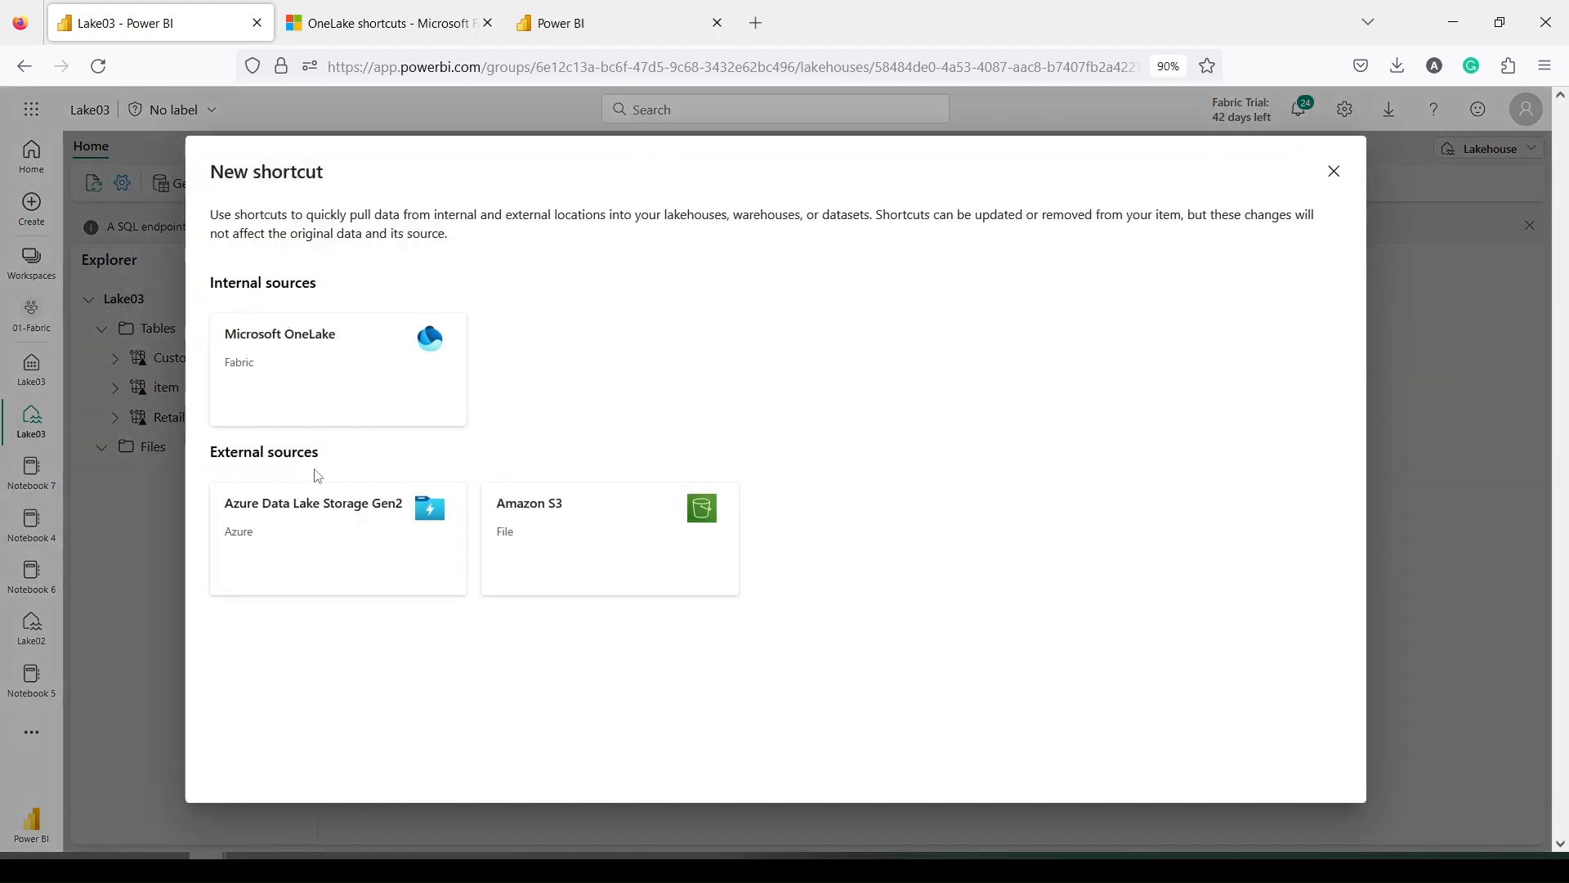
{"action": "left_click", "coordinate": [1333, 171]}
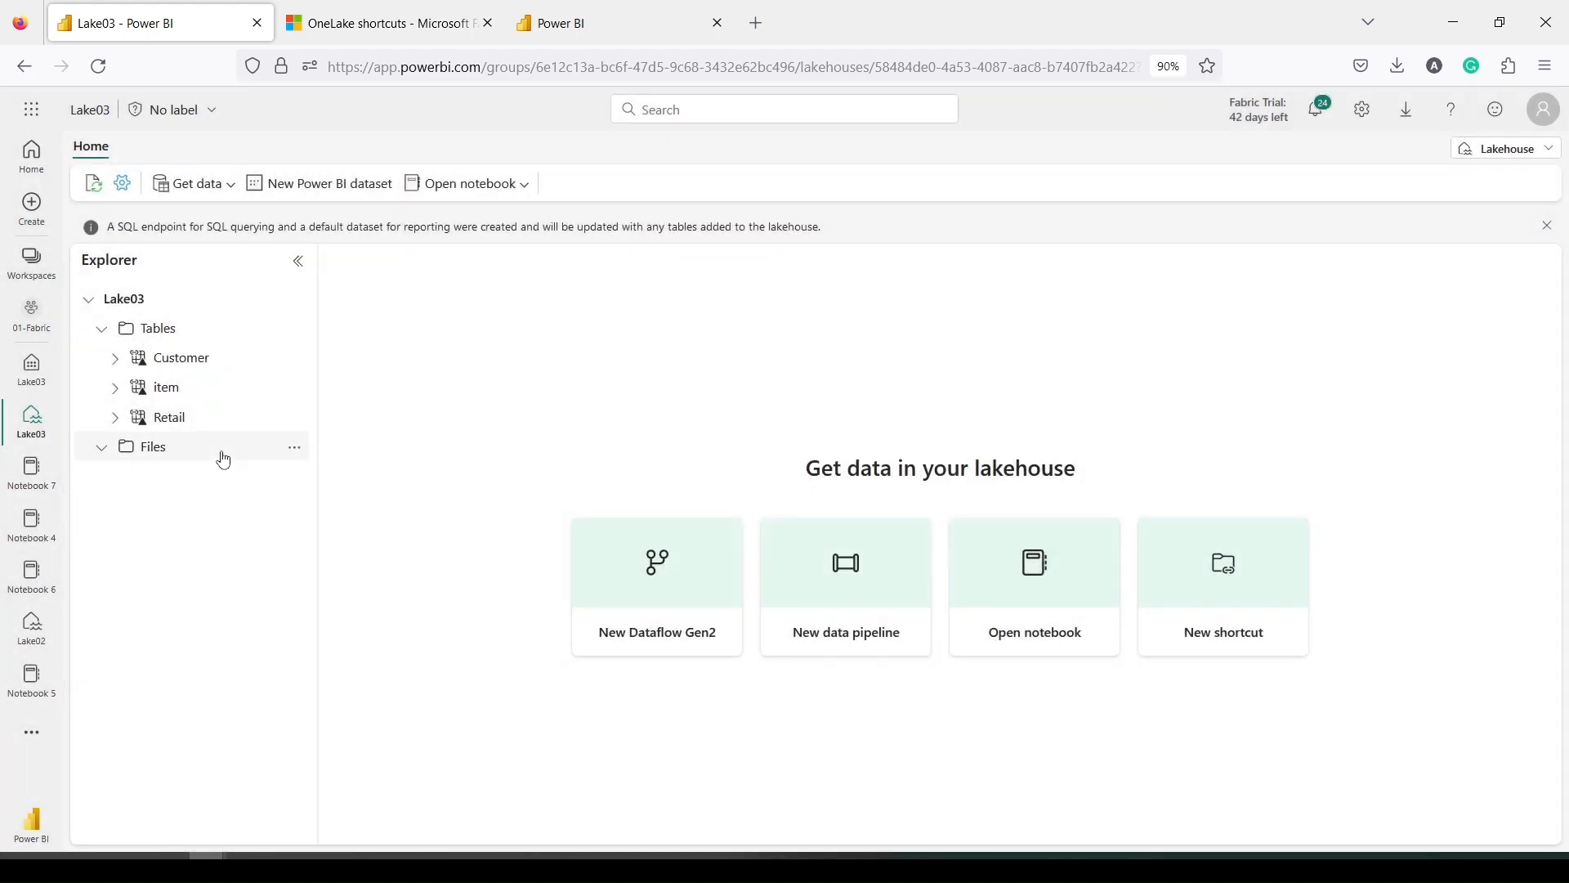
Start a new shortcut from the Files folder menu with Azure Data Lake Storage Gen2 as source
{"action": "left_click", "coordinate": [226, 456]}
{"action": "left_click", "coordinate": [294, 448]}
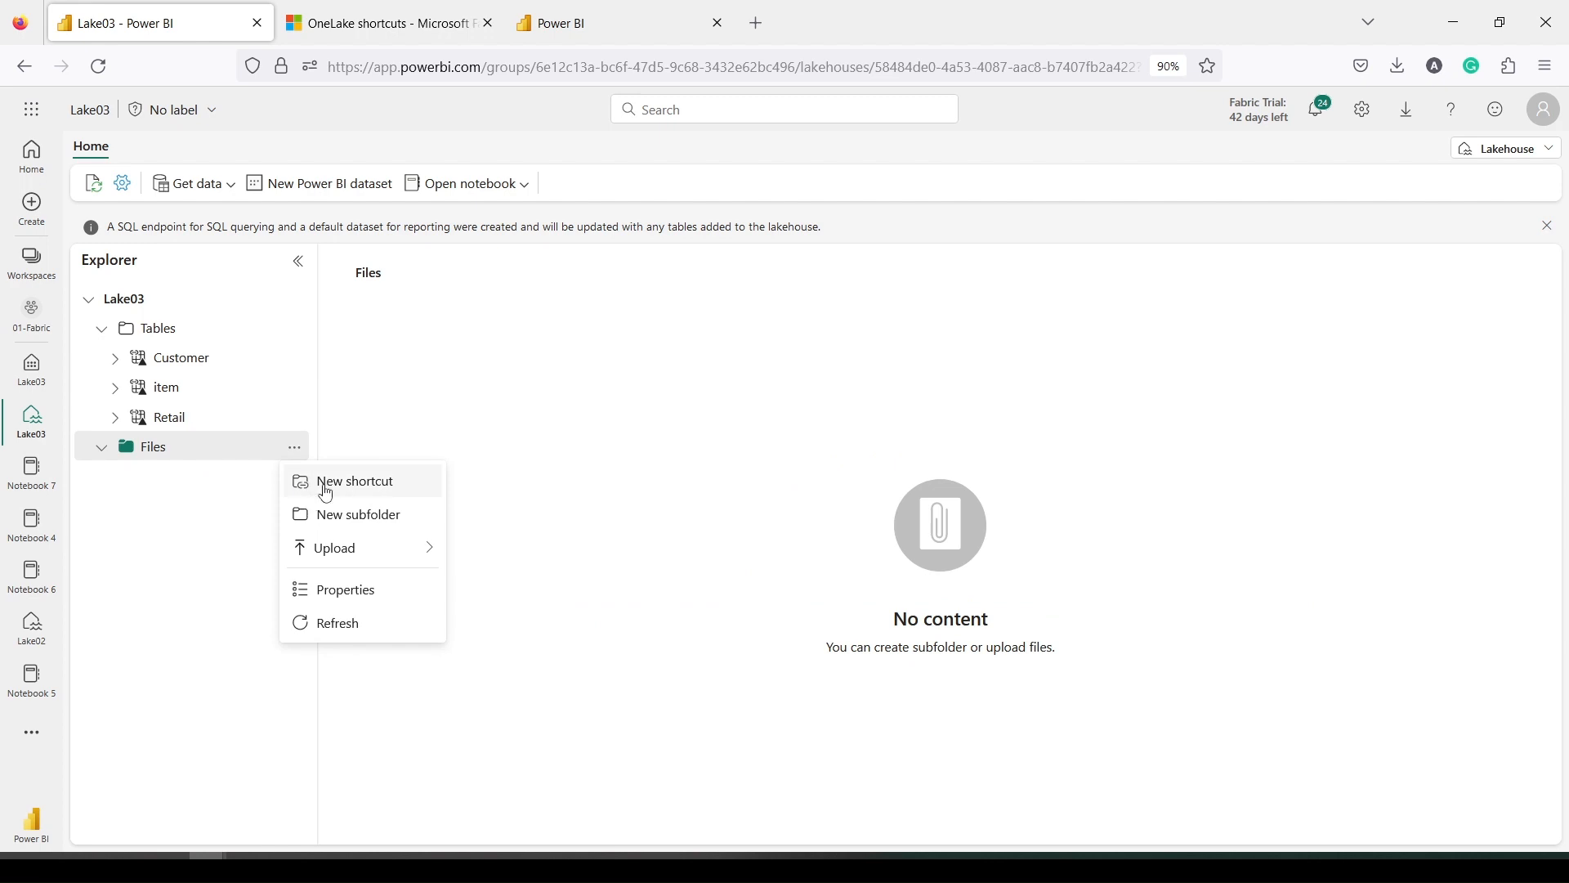
{"action": "left_click", "coordinate": [327, 489]}
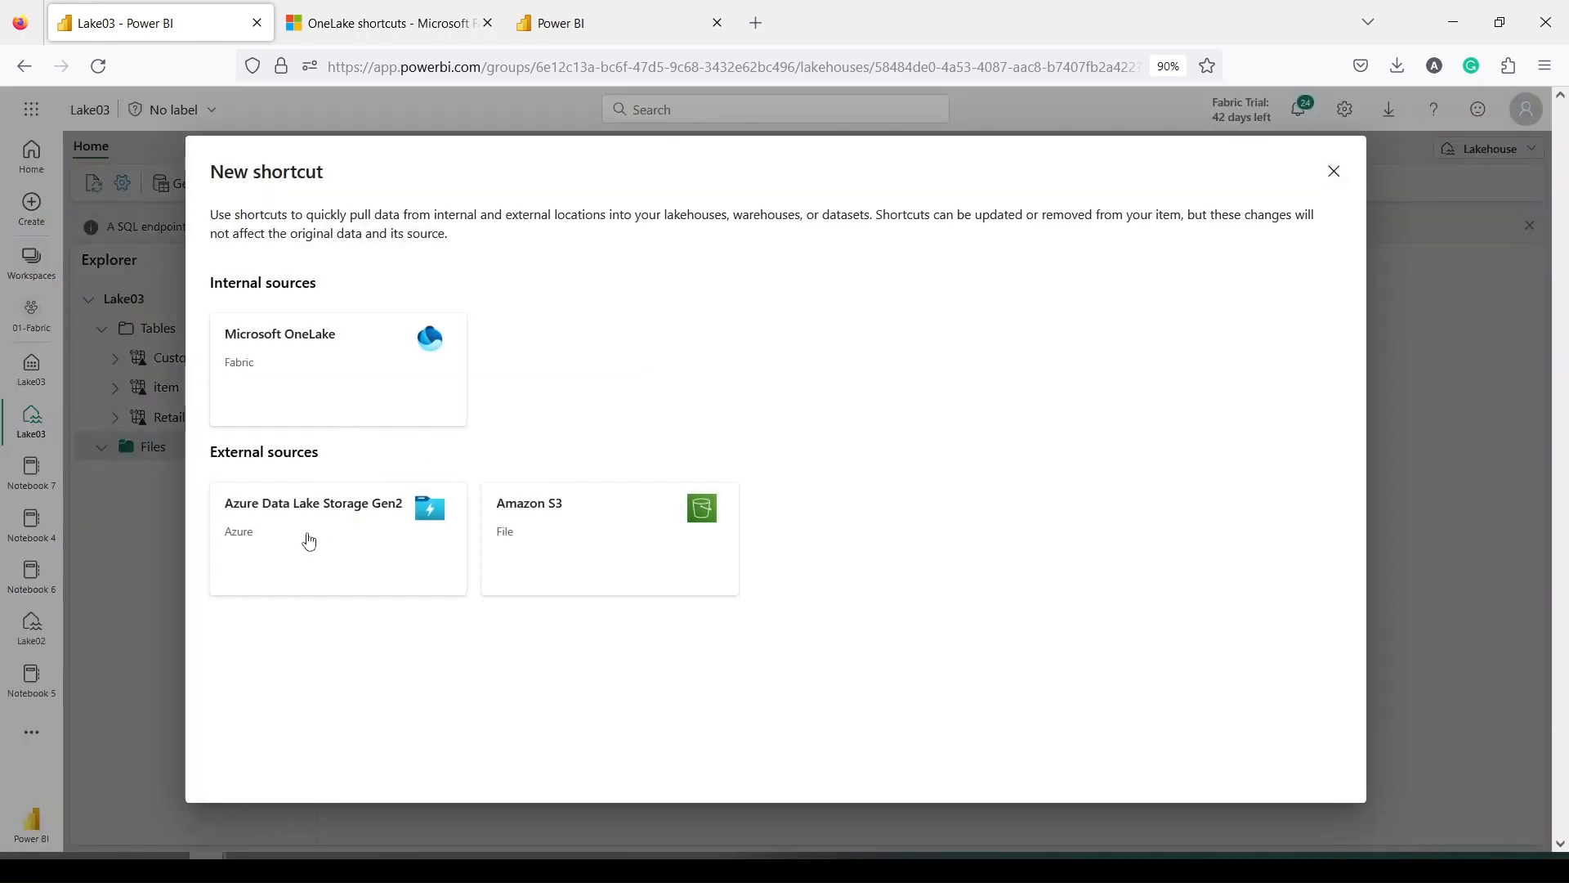
{"action": "left_click", "coordinate": [308, 542]}
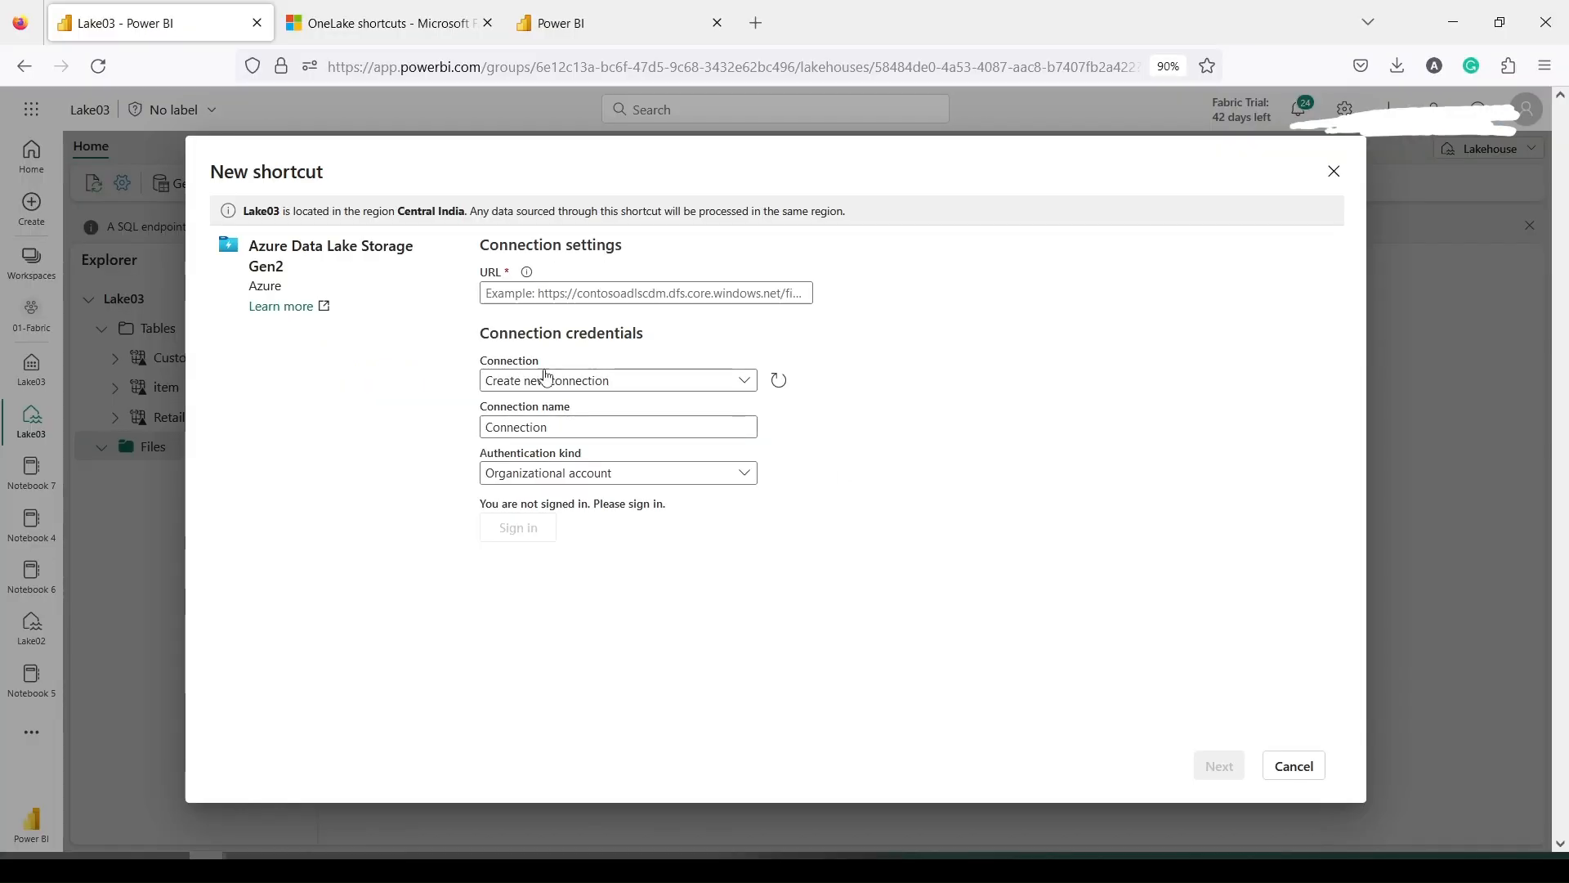
Paste the DFS endpoint URL, then create shortcut AzureGen2_SC1 with sub path /demoamit/fabric
{"action": "left_click", "coordinate": [550, 292]}
{"action": "type", "text": "https://amittestaccount.dfs.core.windows.net/"}
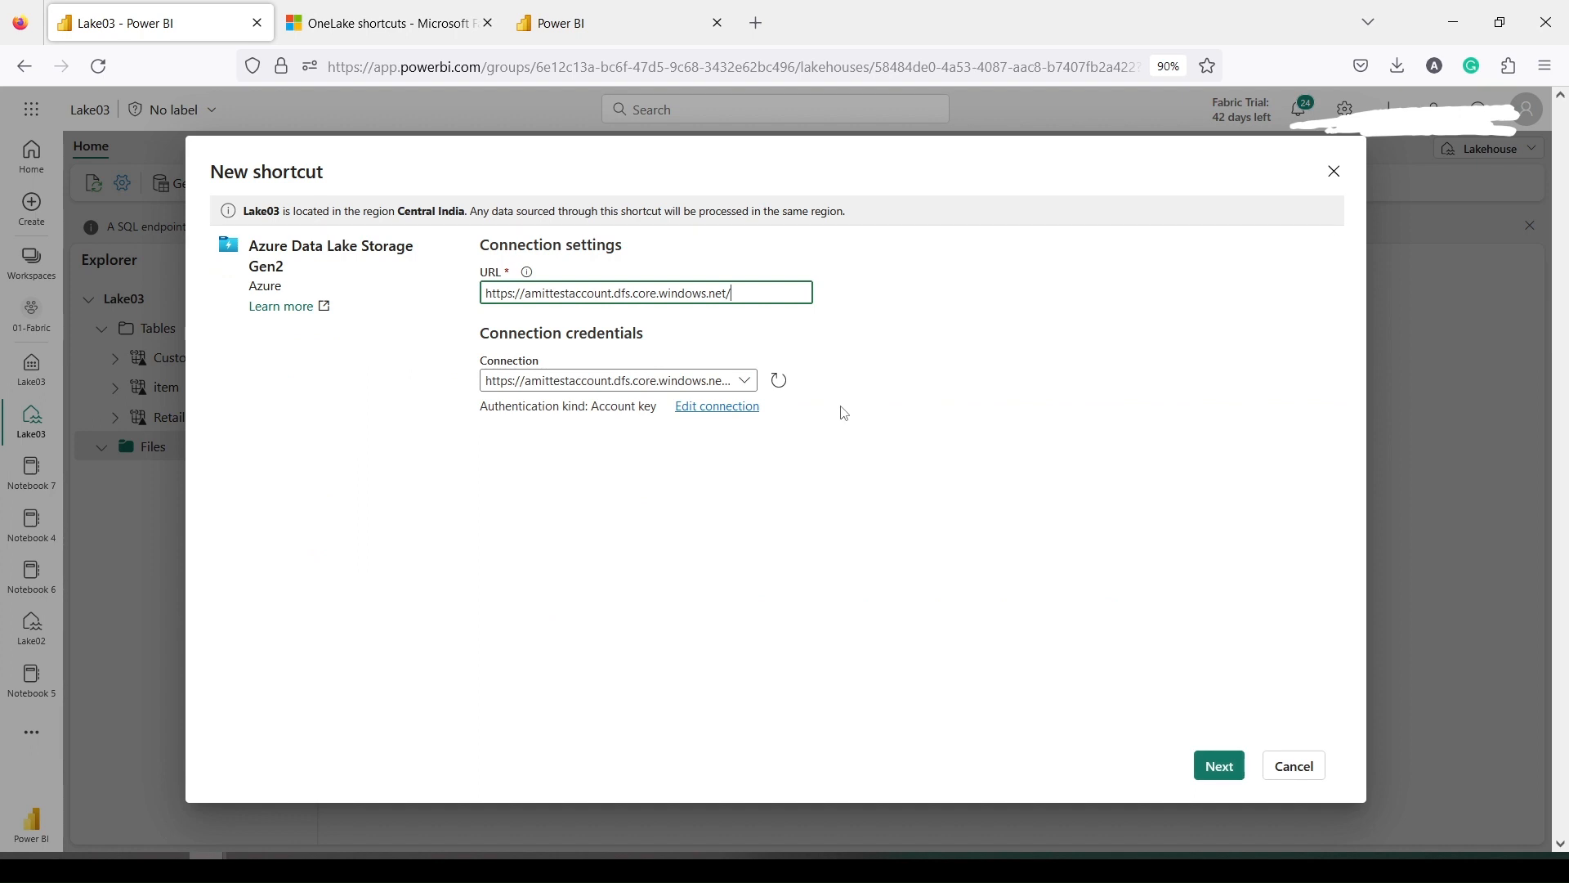
{"action": "left_click", "coordinate": [1217, 765]}
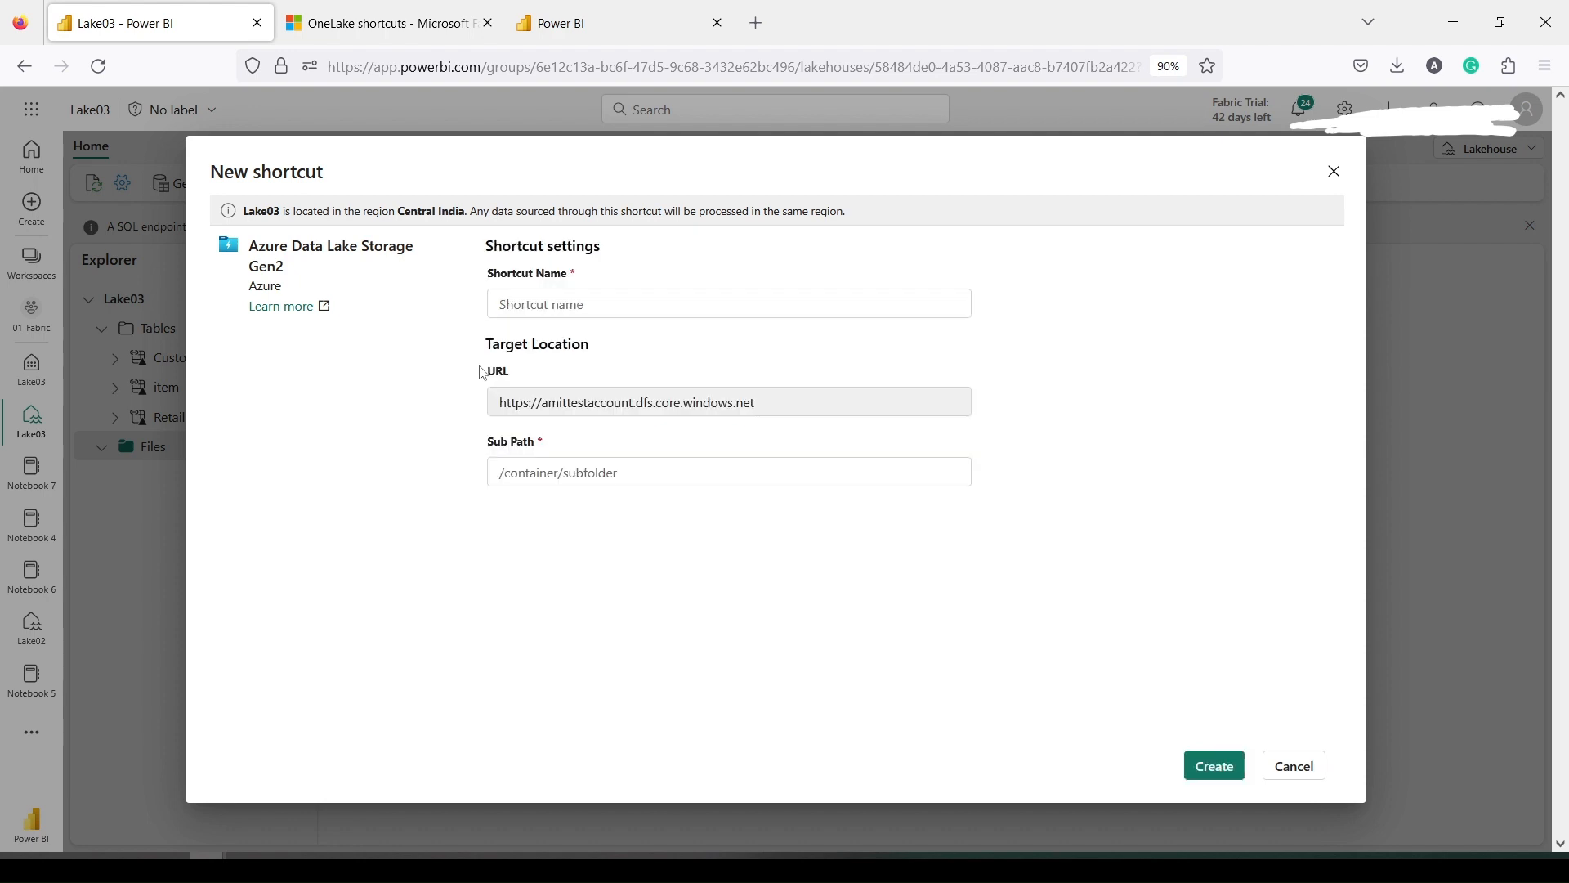
{"action": "left_click", "coordinate": [546, 305]}
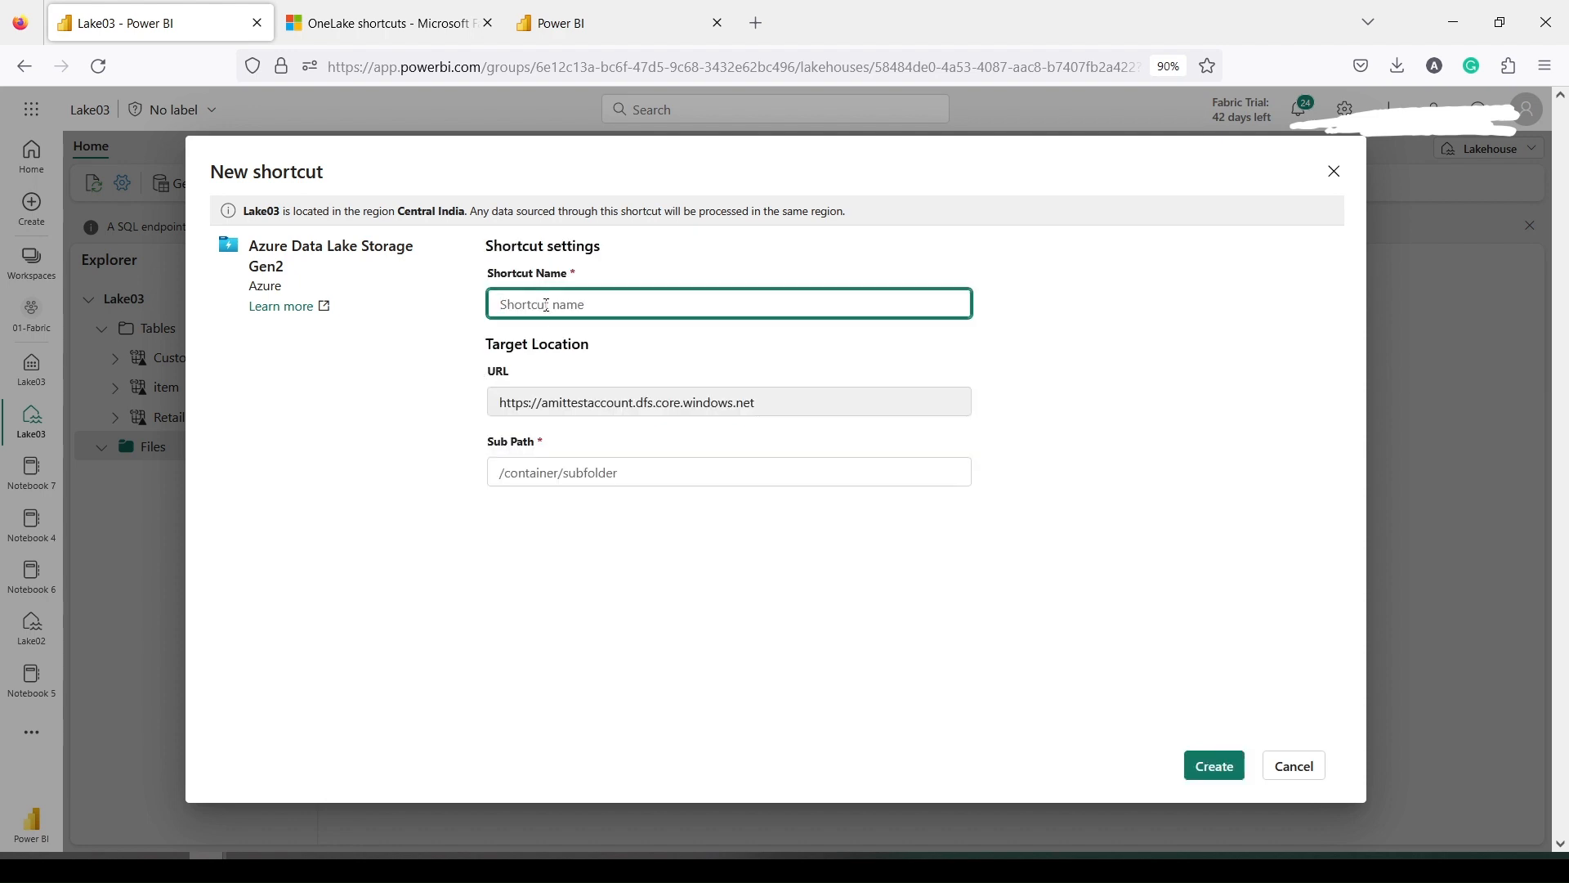
{"action": "type", "text": "AzureGen2_SC1"}
{"action": "left_click", "coordinate": [513, 478]}
{"action": "type", "text": "/demoamit"}
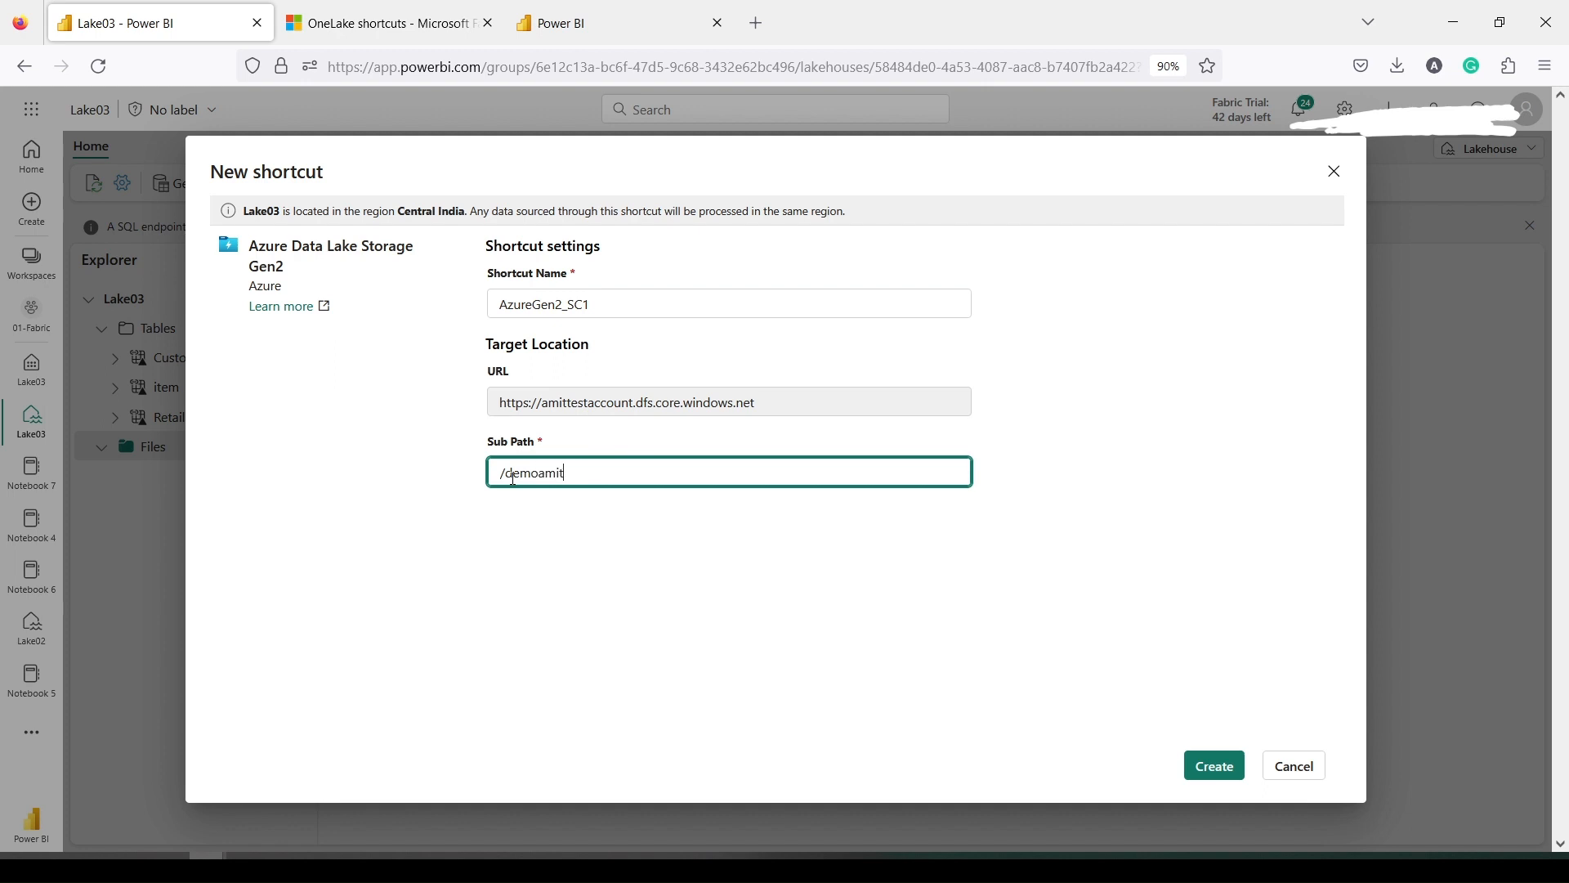
{"action": "type", "text": "/fabric"}
{"action": "left_click", "coordinate": [1188, 766]}
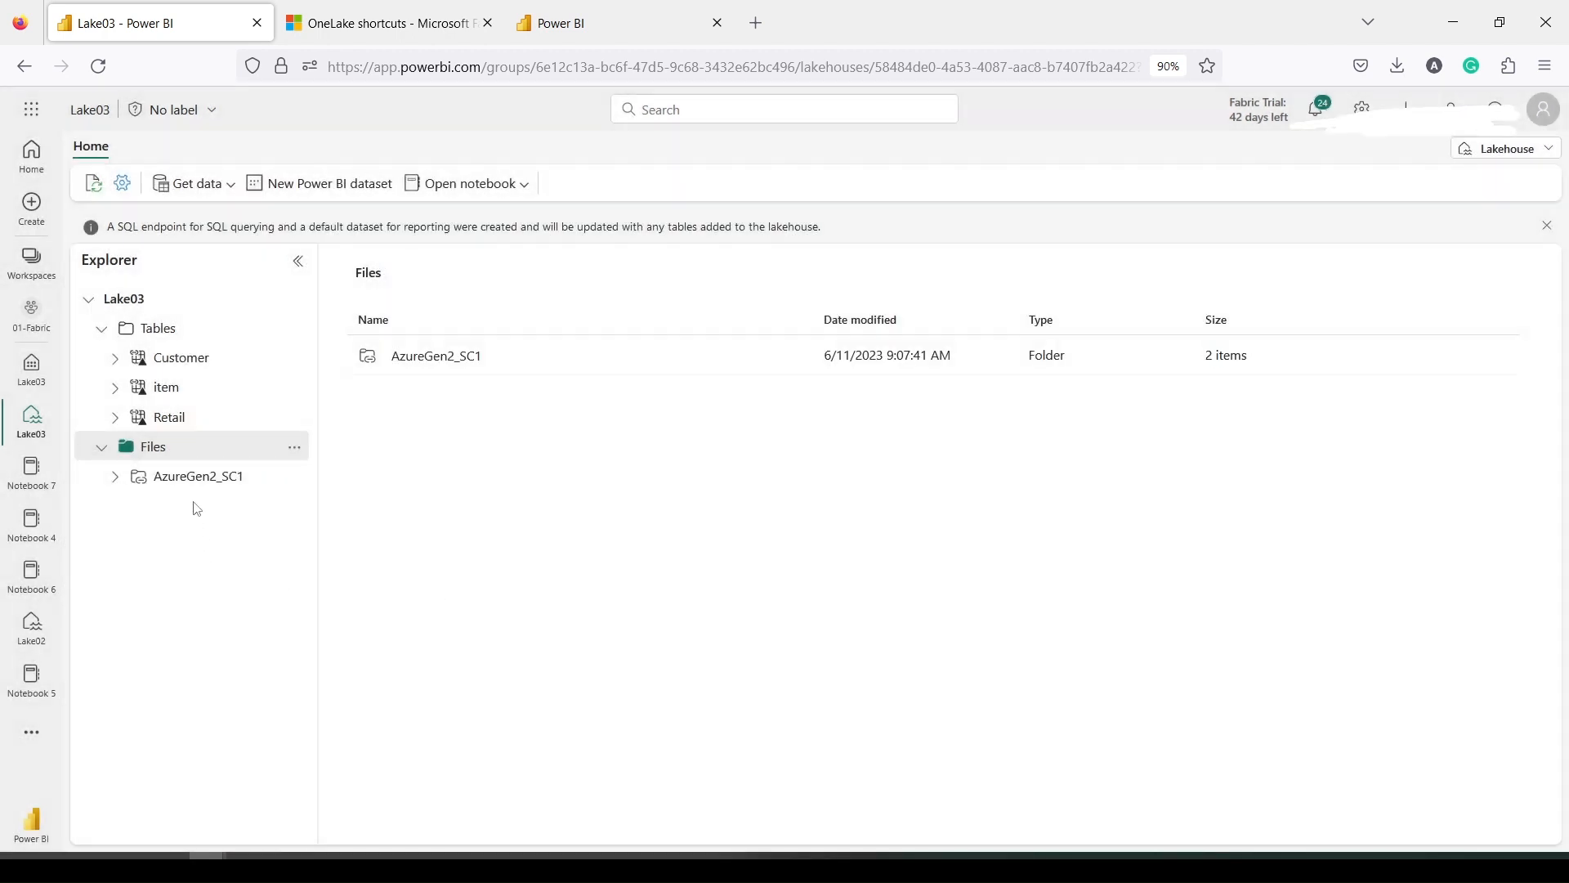
Load sales_nospace.csv from AzureGen2_SC1 into a new table named sales_nospace_01
{"action": "left_click", "coordinate": [189, 477]}
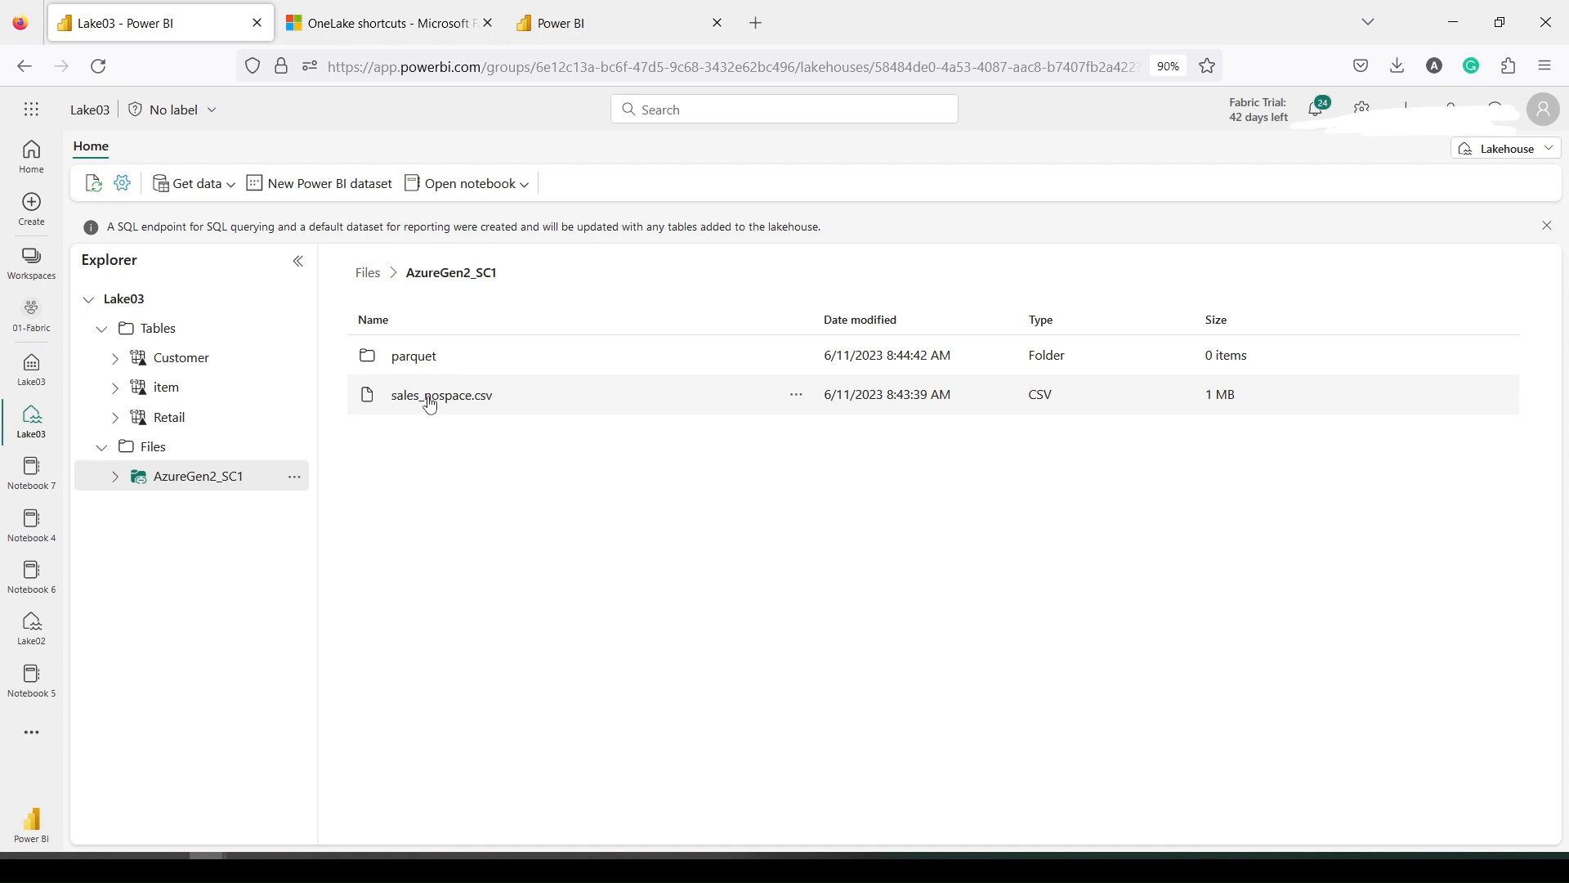
{"action": "right_click", "coordinate": [431, 405]}
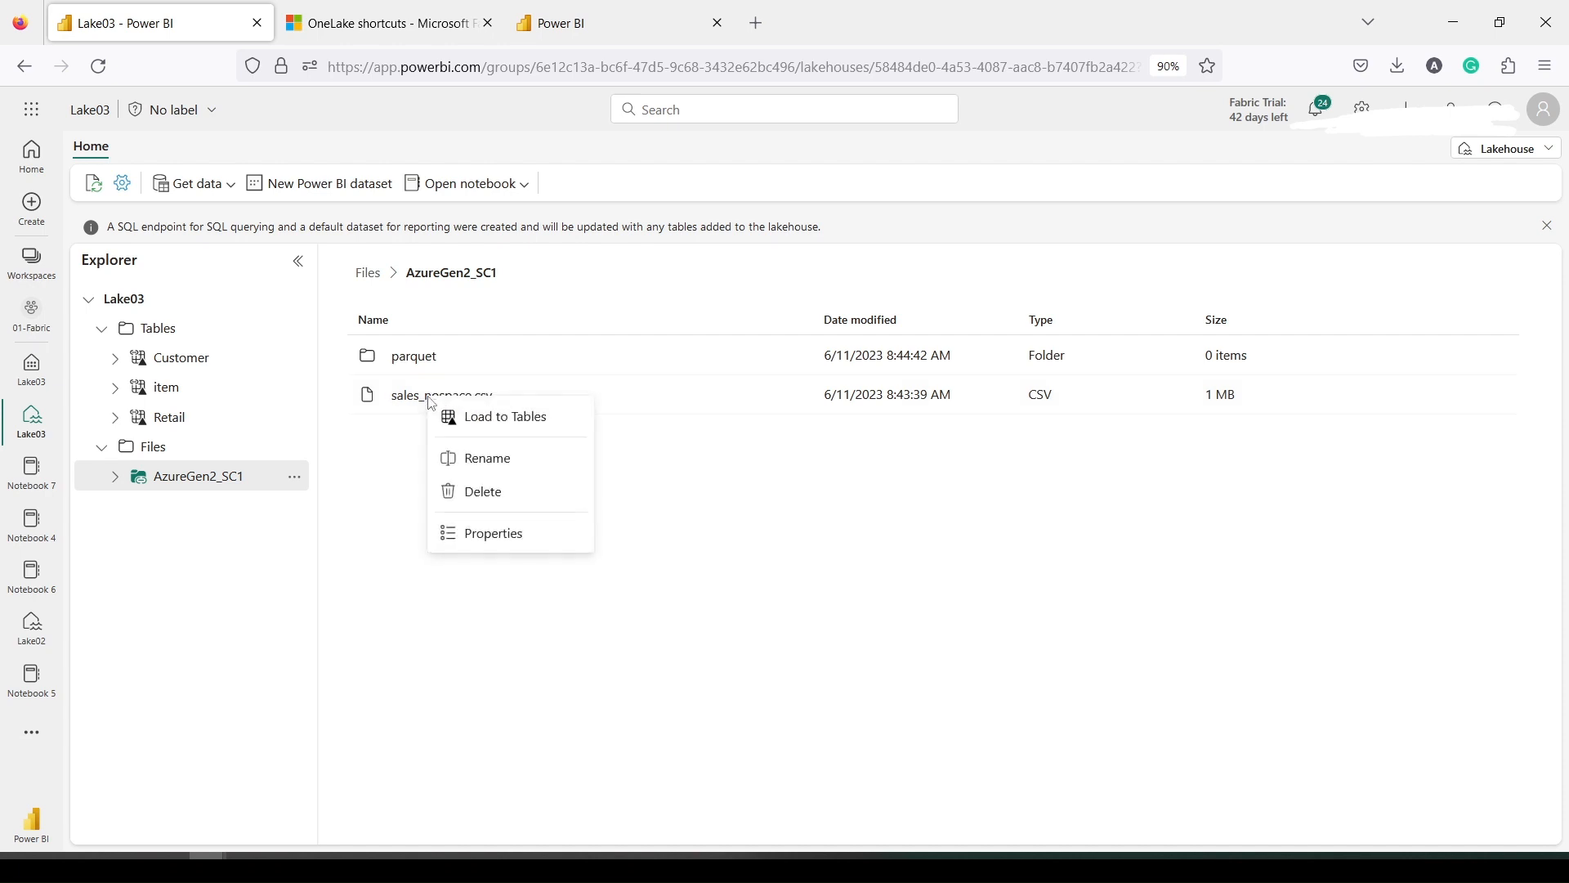
{"action": "left_click", "coordinate": [480, 419]}
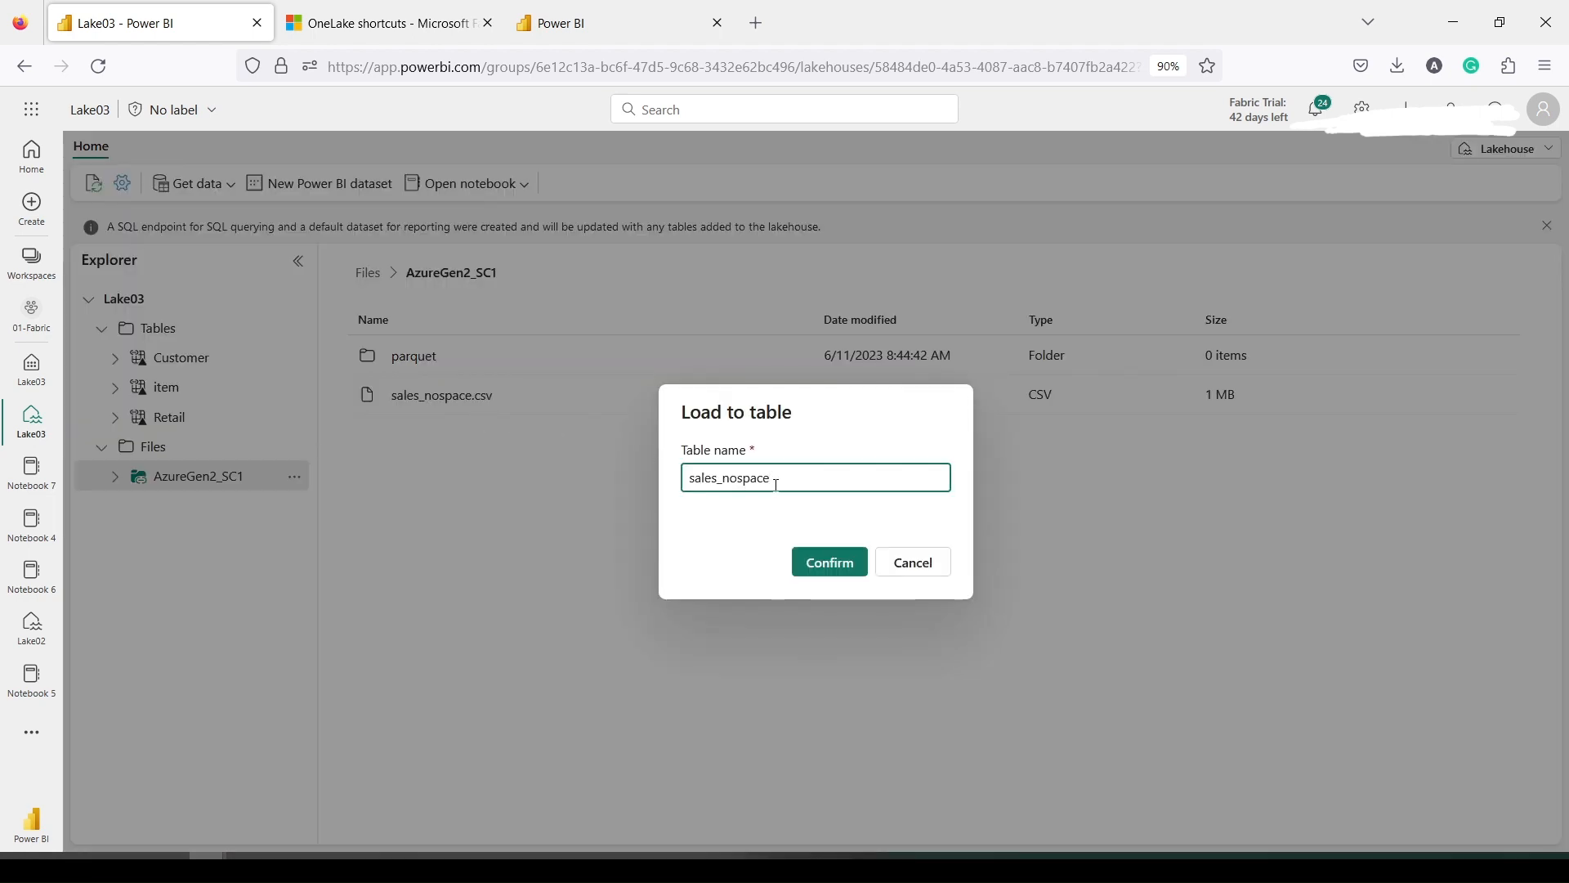
{"action": "type", "text": "_01"}
{"action": "left_click", "coordinate": [827, 560]}
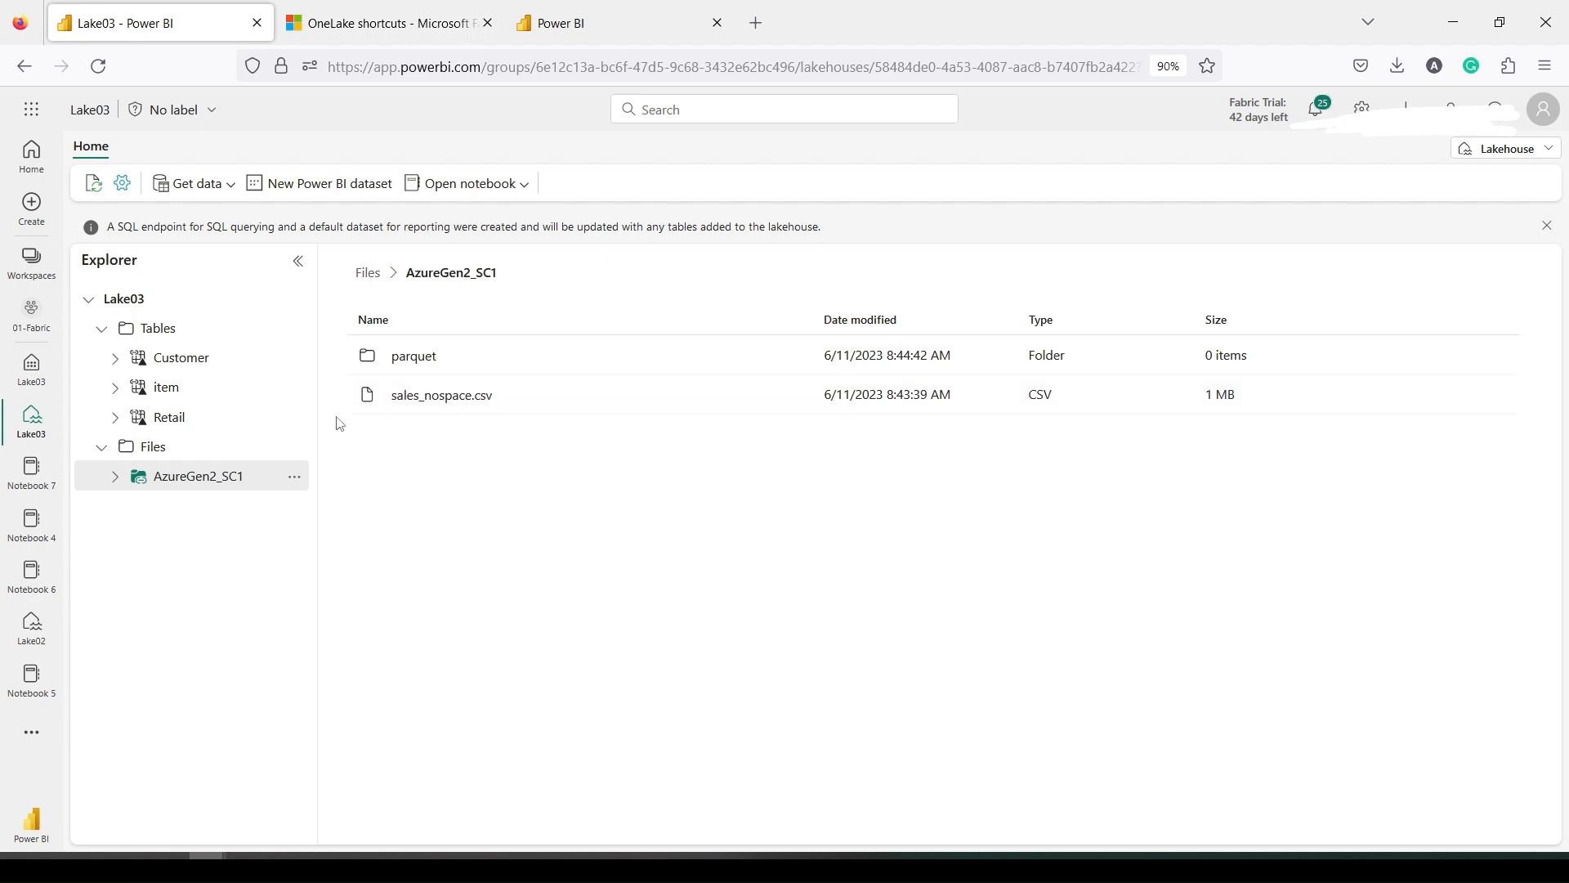
{"action": "key", "text": "alt+Tab"}
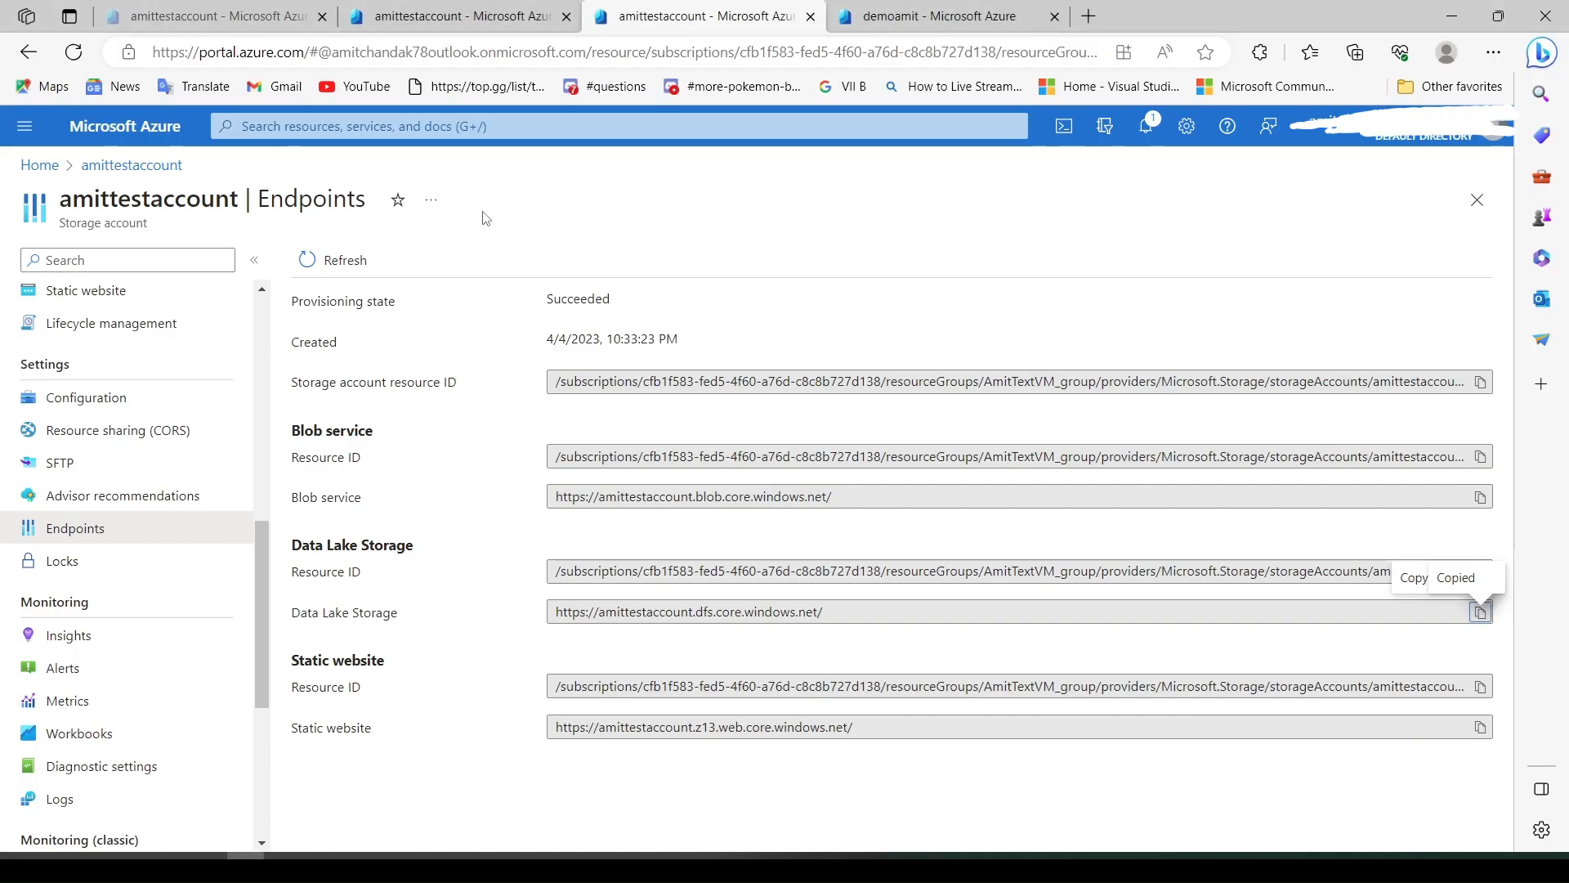
{"action": "left_click", "coordinate": [420, 16]}
{"action": "left_click", "coordinate": [617, 18]}
{"action": "left_click", "coordinate": [952, 8]}
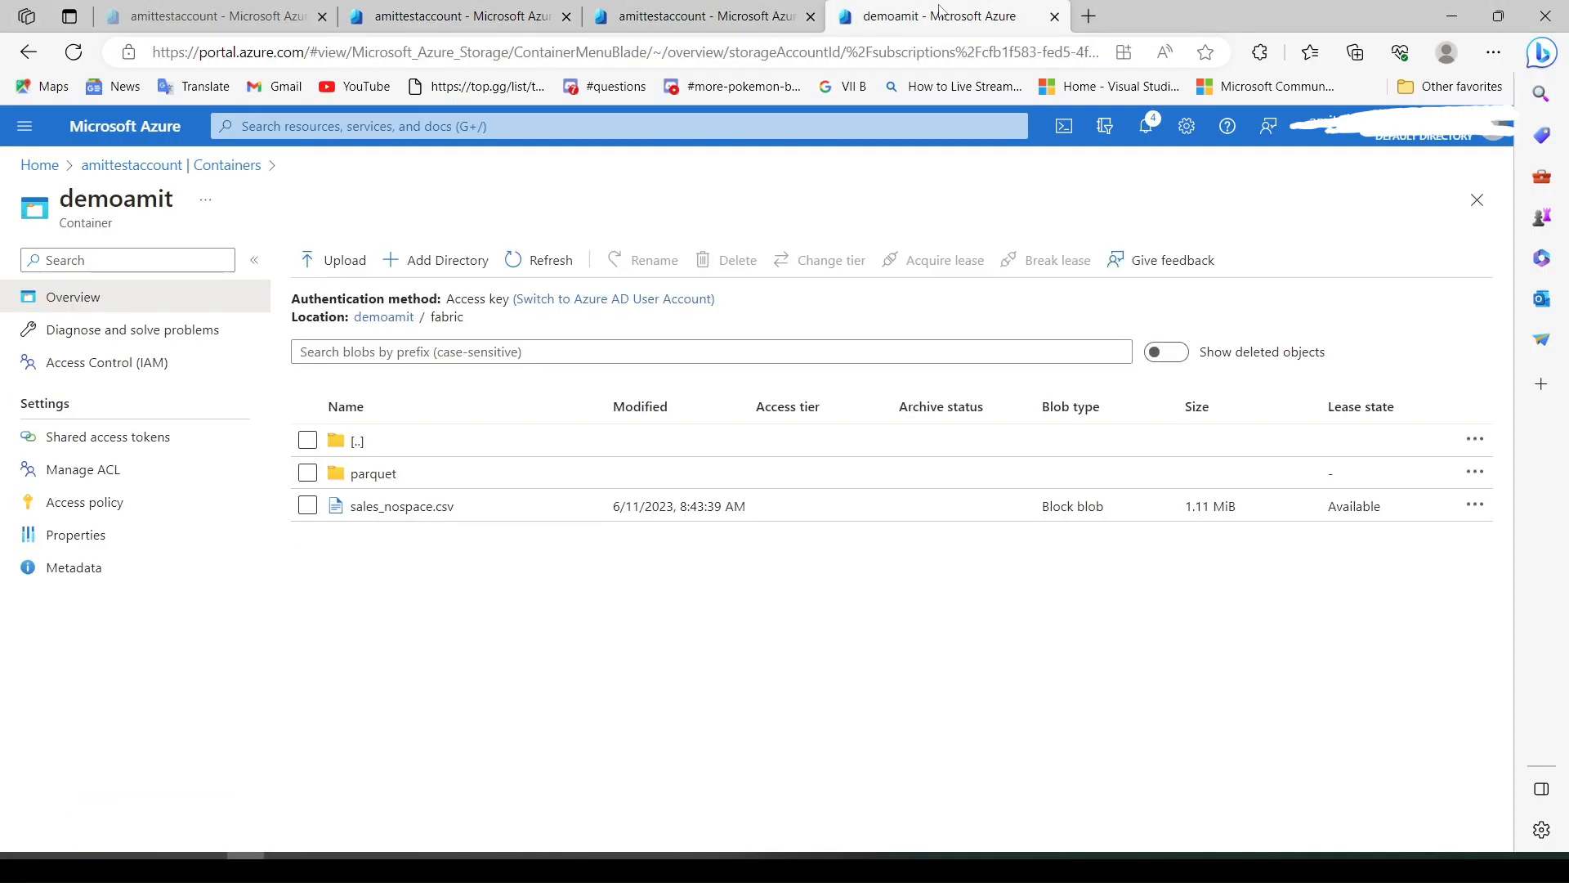
{"action": "left_click", "coordinate": [375, 475]}
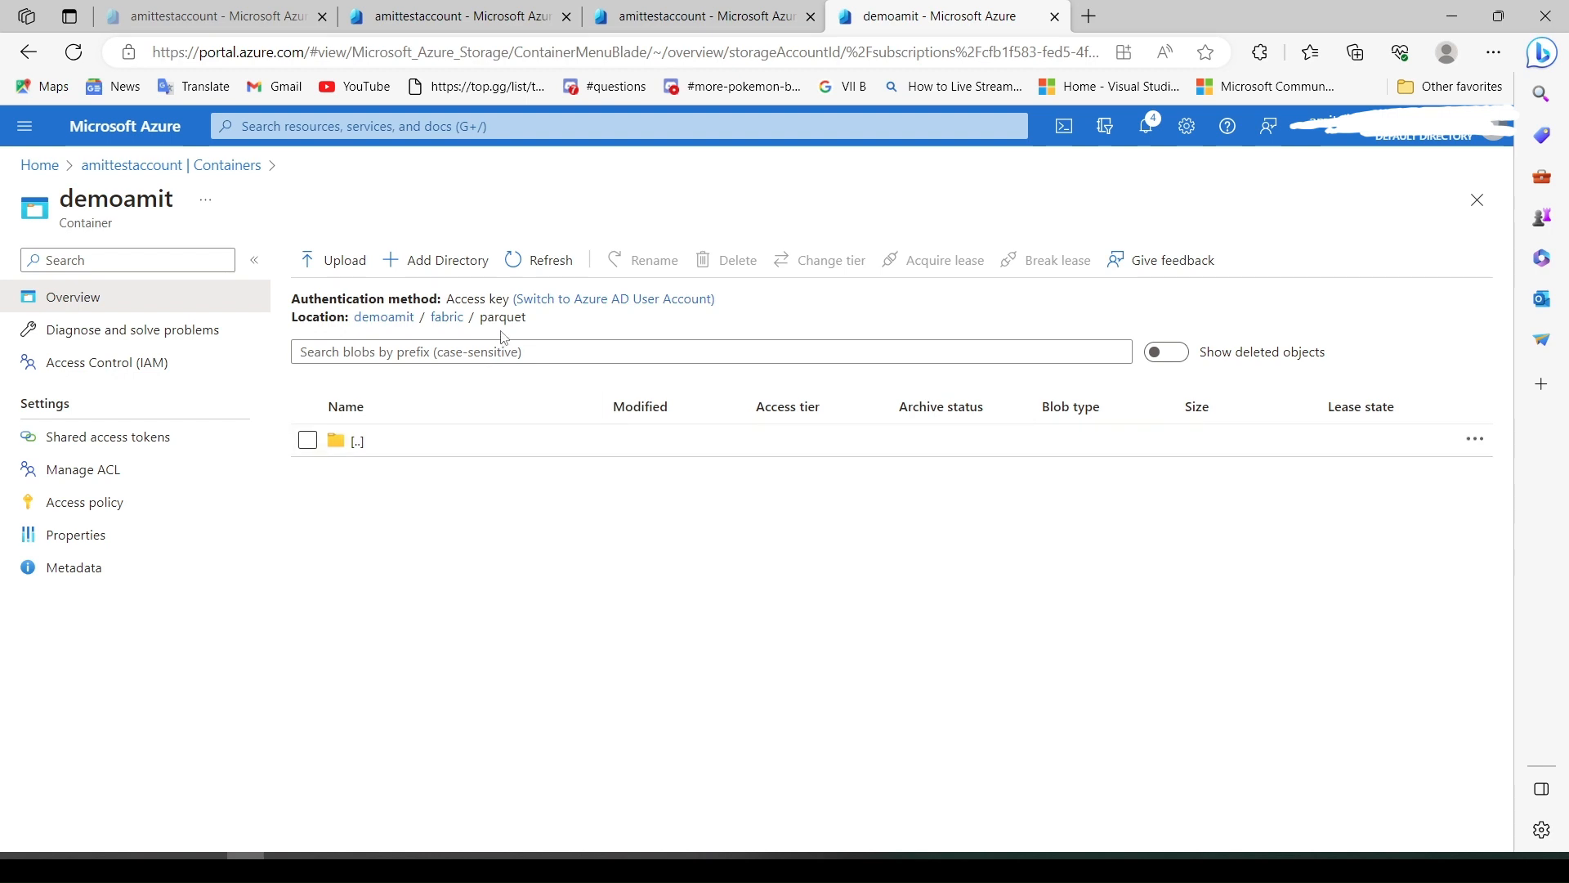
{"action": "left_click", "coordinate": [625, 17]}
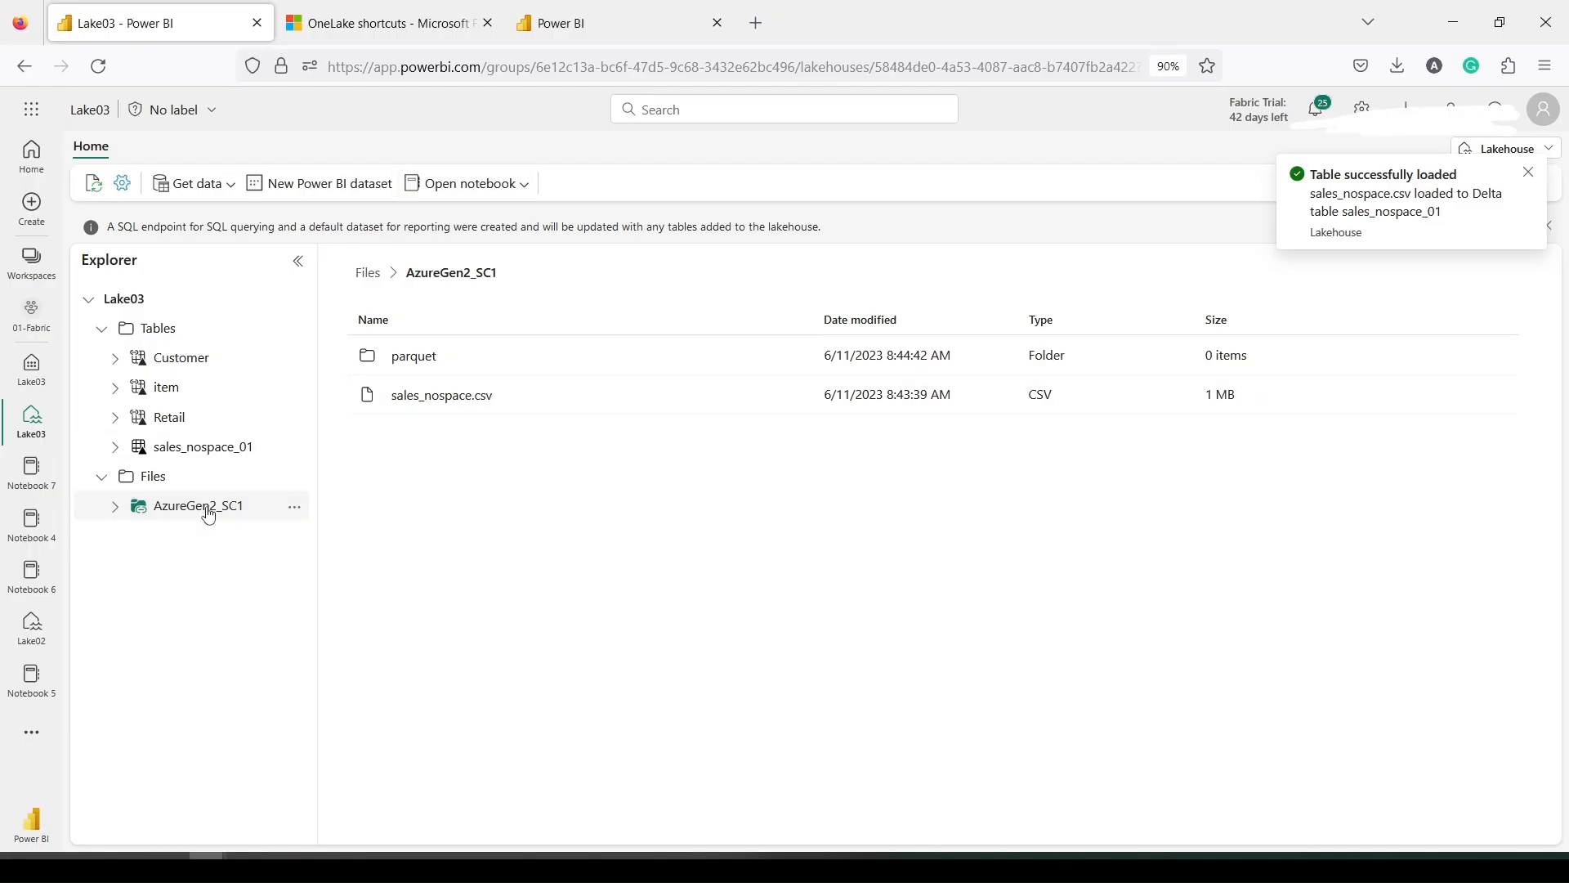
Select sales_nospace_01 under Lake03's Tables to load its data preview
{"action": "left_click", "coordinate": [519, 185]}
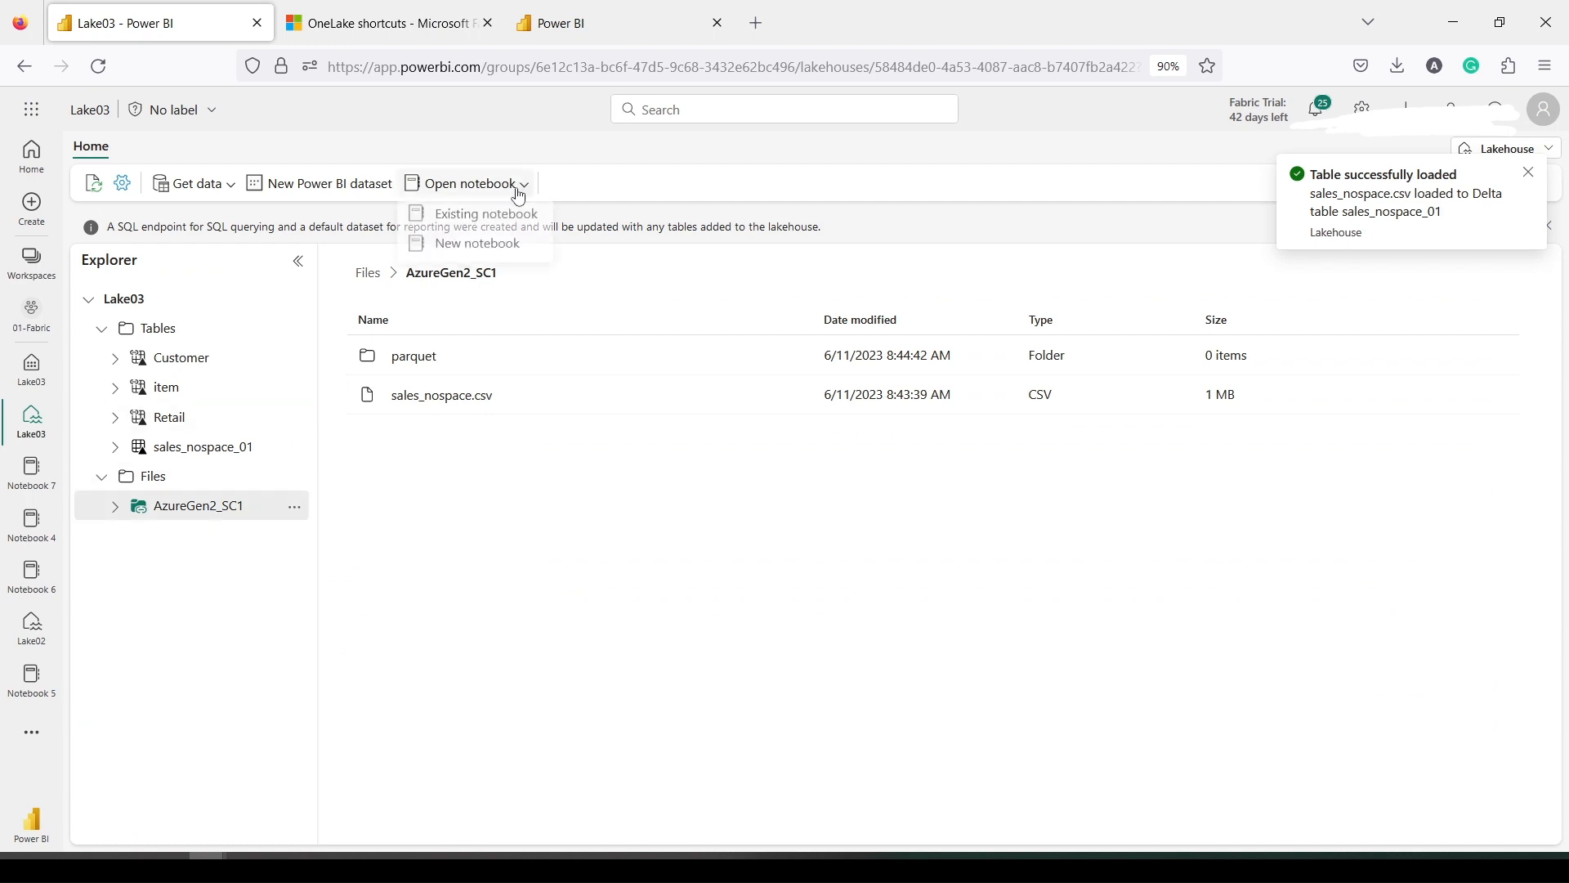
{"action": "left_click", "coordinate": [236, 454]}
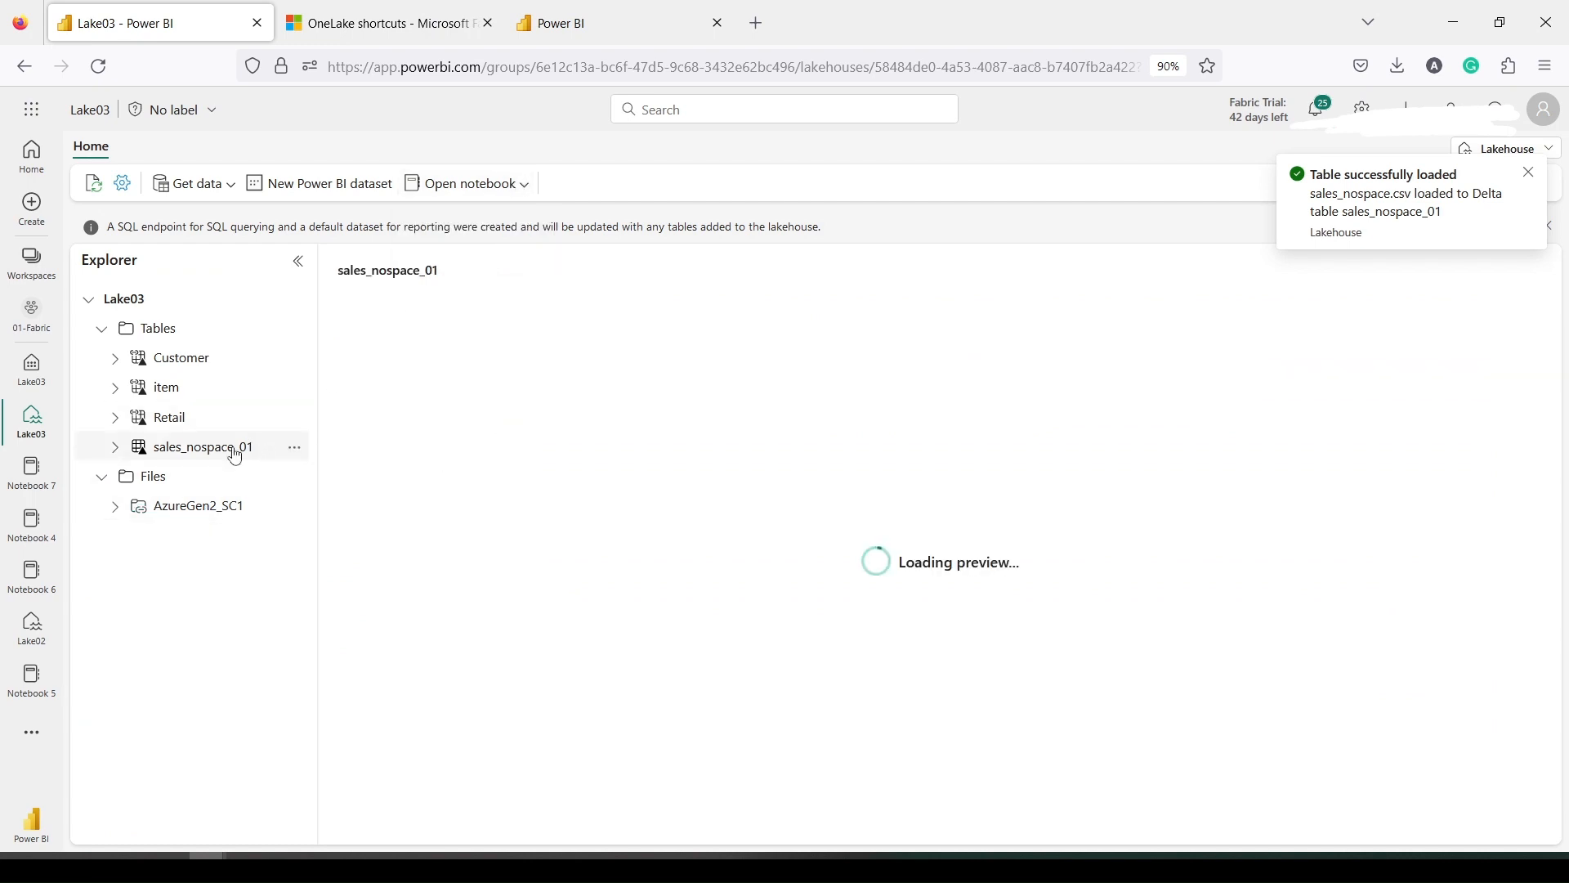
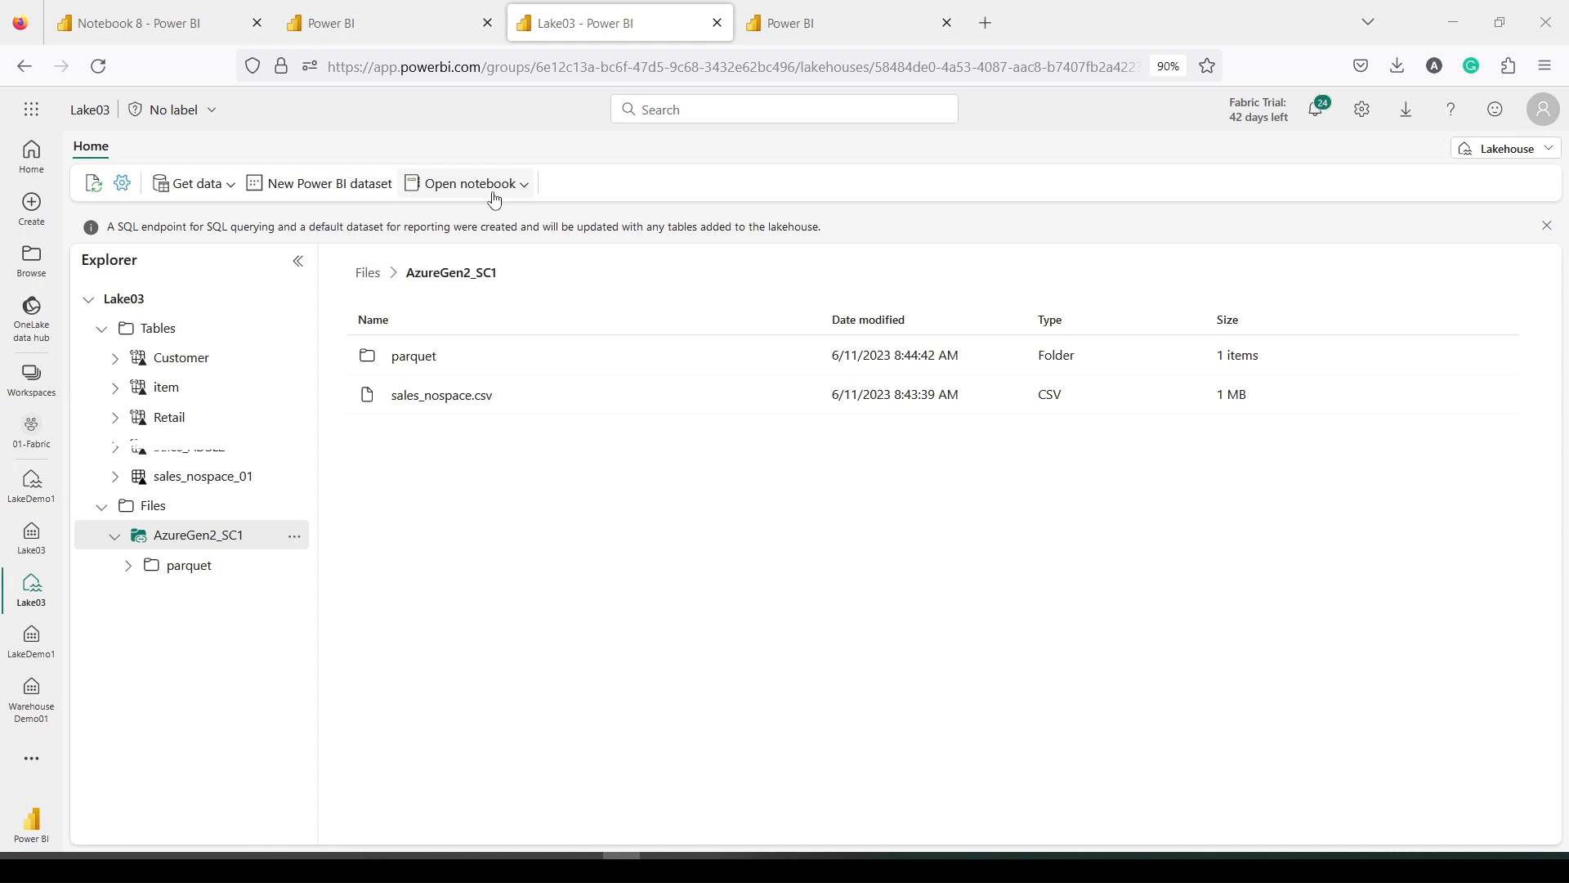
From Lake03, create a new PySpark notebook, Notebook 8, with the lakehouse attached
{"action": "left_click", "coordinate": [495, 196]}
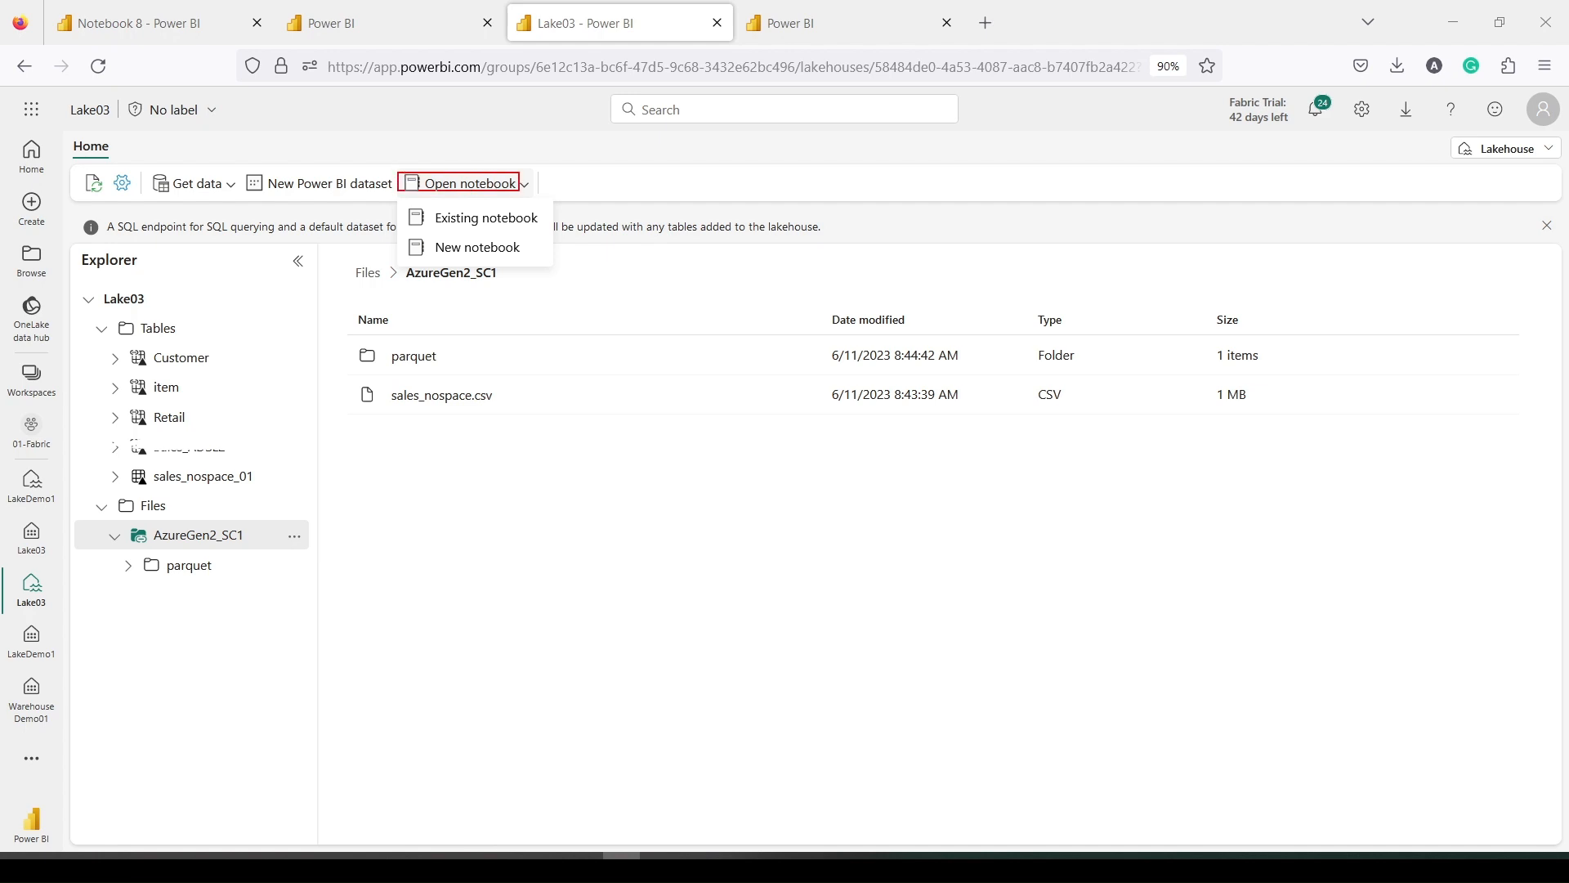
{"action": "left_click_drag", "start_coordinate": [391, 238], "coordinate": [559, 261]}
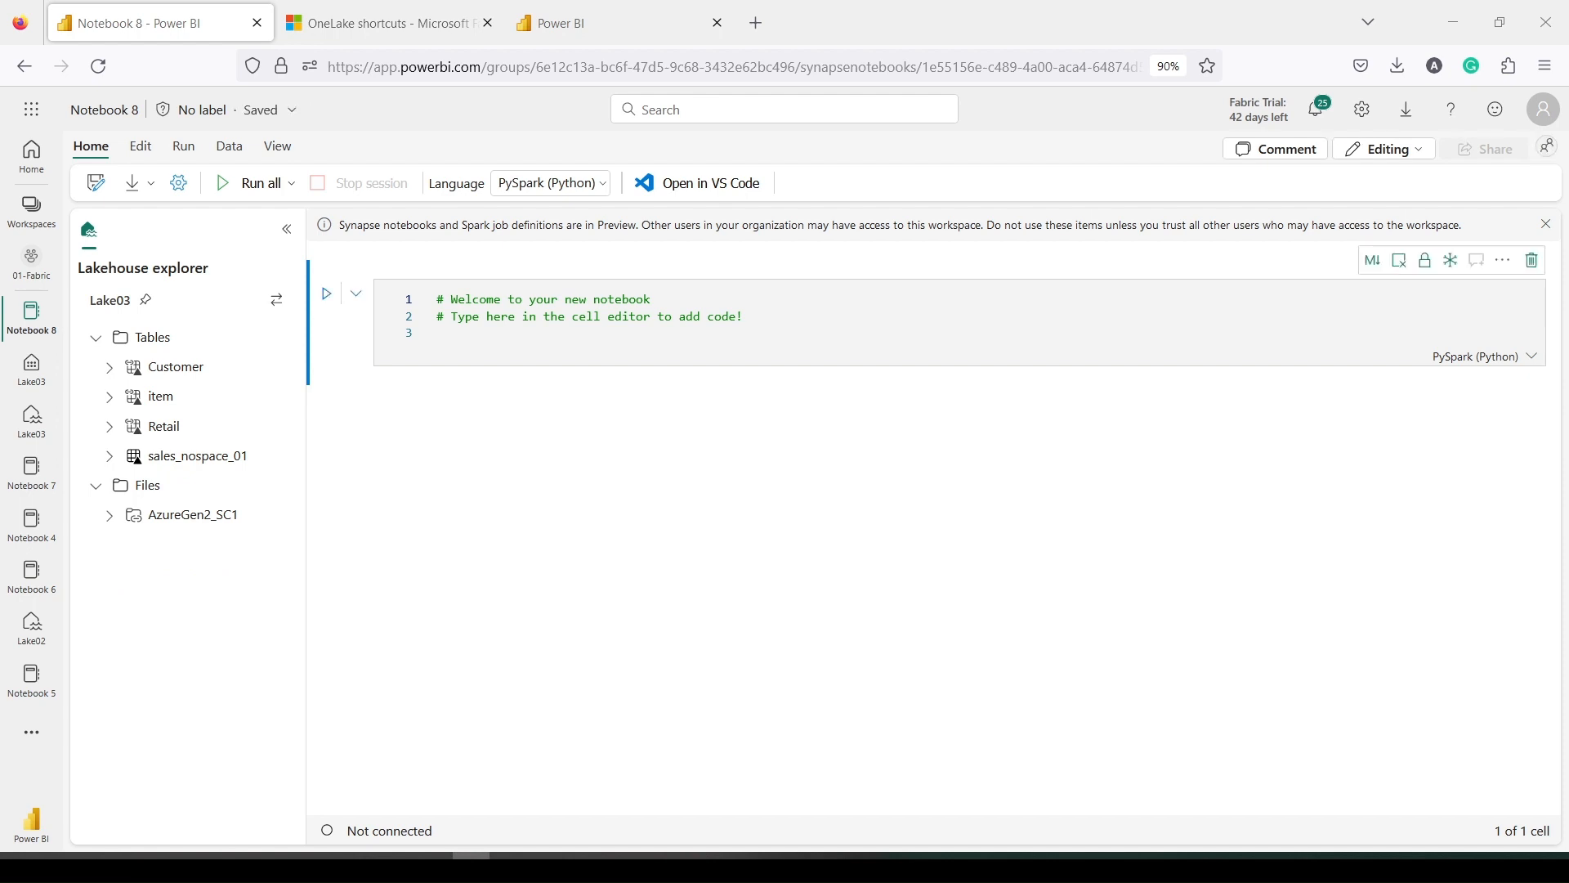
Paste the prepared code, keeping only the line loading sales_nospace.csv into a dataframe
{"action": "left_click", "coordinate": [459, 337]}
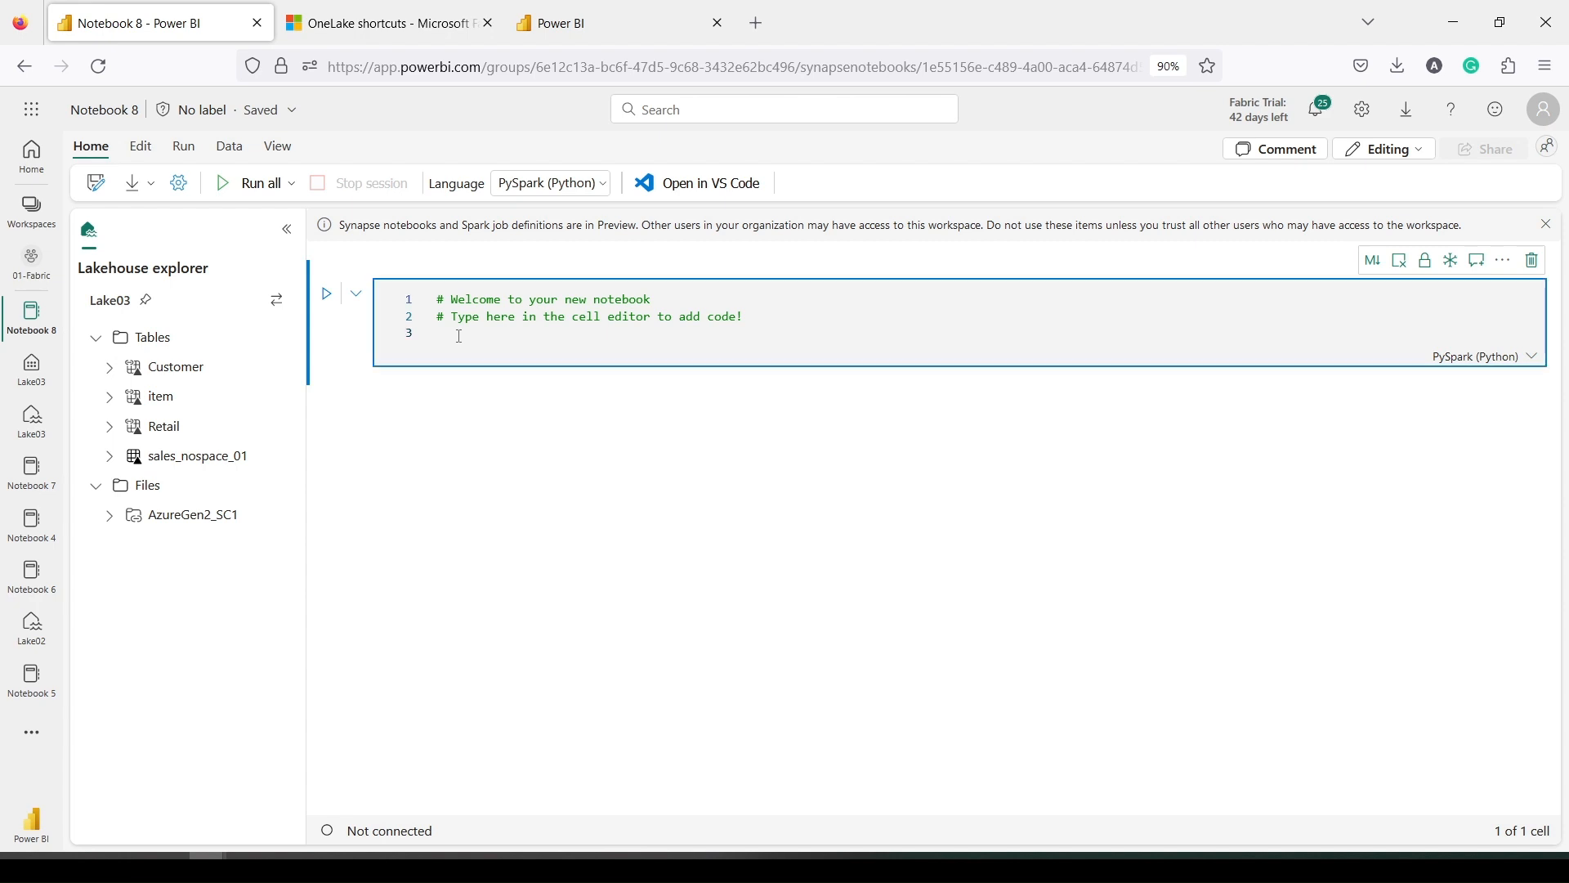
{"action": "type", "text": "df = spark.read.format(\"csv\").option(\"header\", True).load(\"Files/Amit_File/sales_nospace.csv\")  df.write.format(\"delta\").save(\"Files/Amit_File/parquet/sales_delta\")  spark.read.format(\"delta\").load(\"Files/Amit_File/parquet/sales_delta\").show()"}
{"action": "left_click_drag", "start_coordinate": [988, 400], "coordinate": [436, 366]}
{"action": "key", "text": "ctrl+c"}
{"action": "key", "text": "BackSpace"}
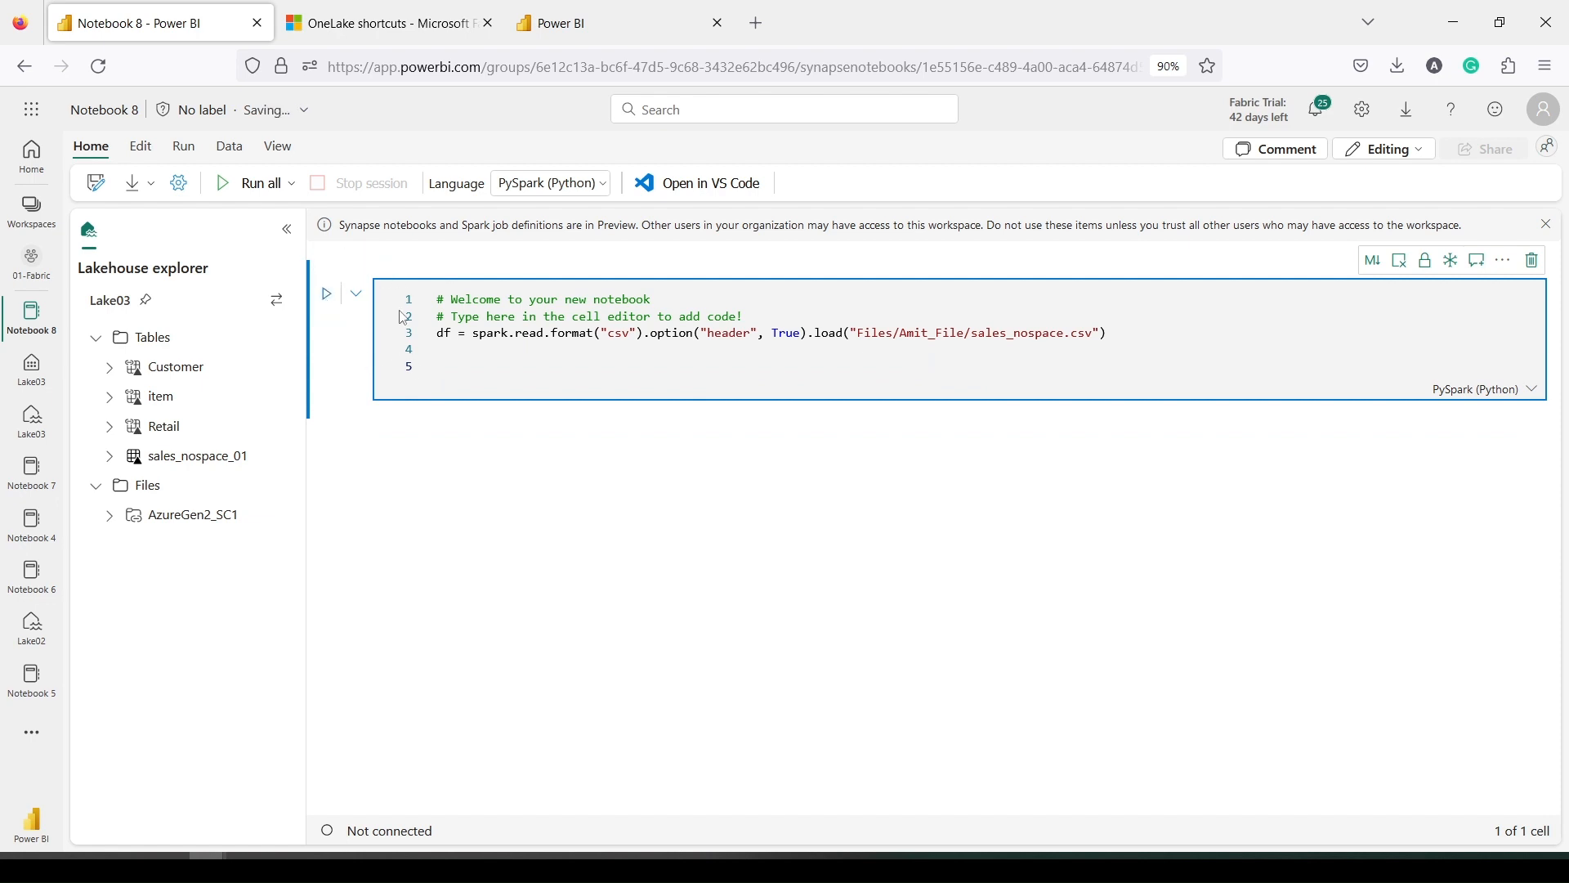
Add an empty cell above and a delta write/read cell below, then list AzureGen2_SC1's files
{"action": "left_click", "coordinate": [412, 260]}
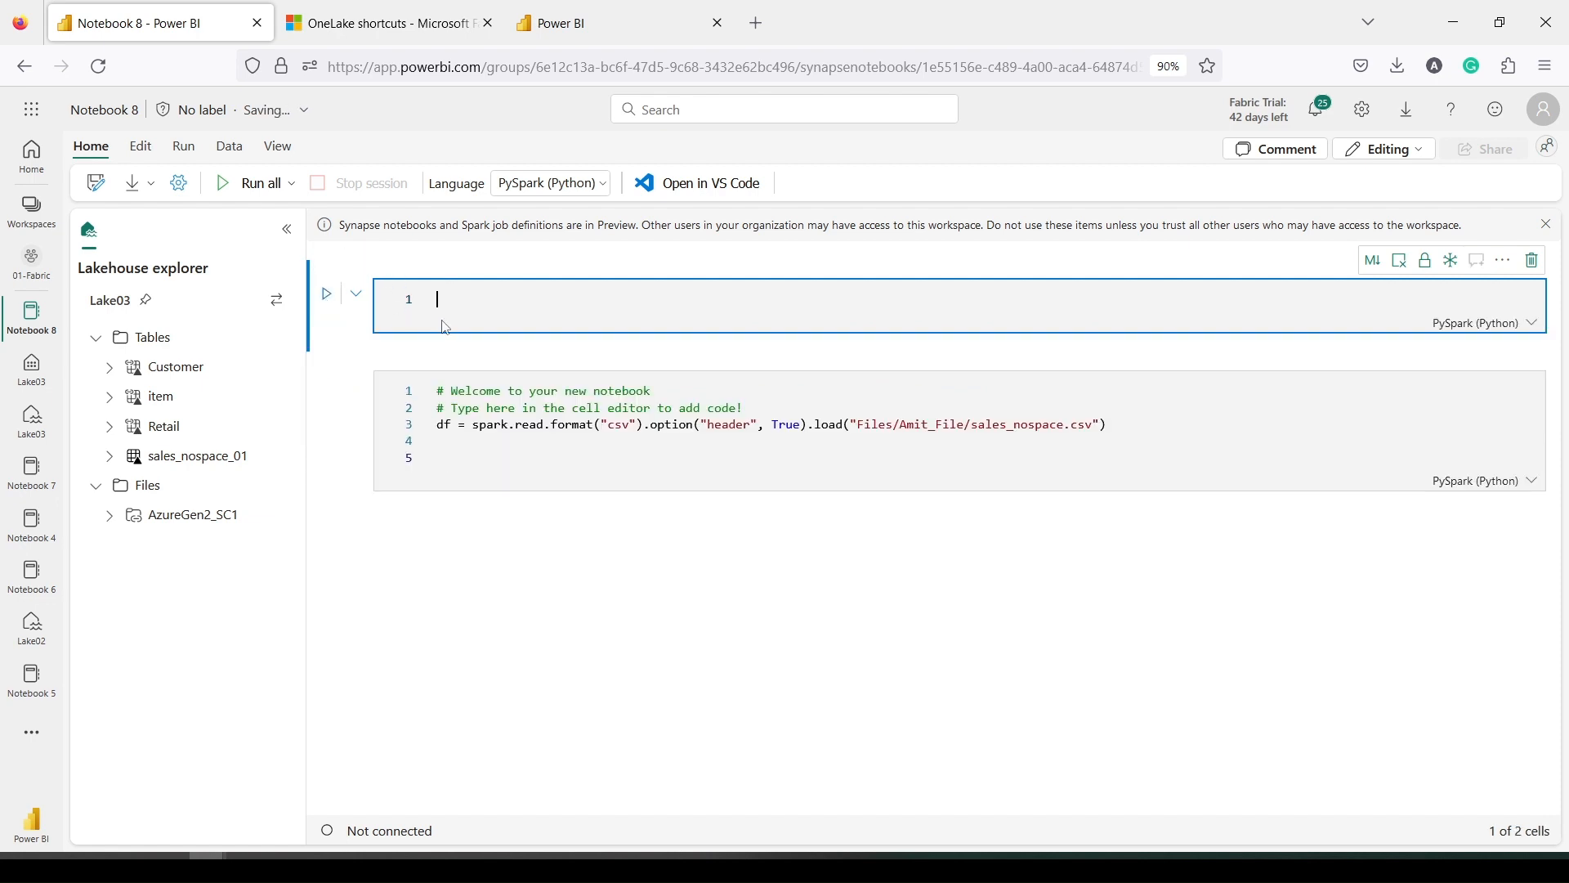
{"action": "mouse_move", "coordinate": [455, 360]}
{"action": "left_click", "coordinate": [448, 538]}
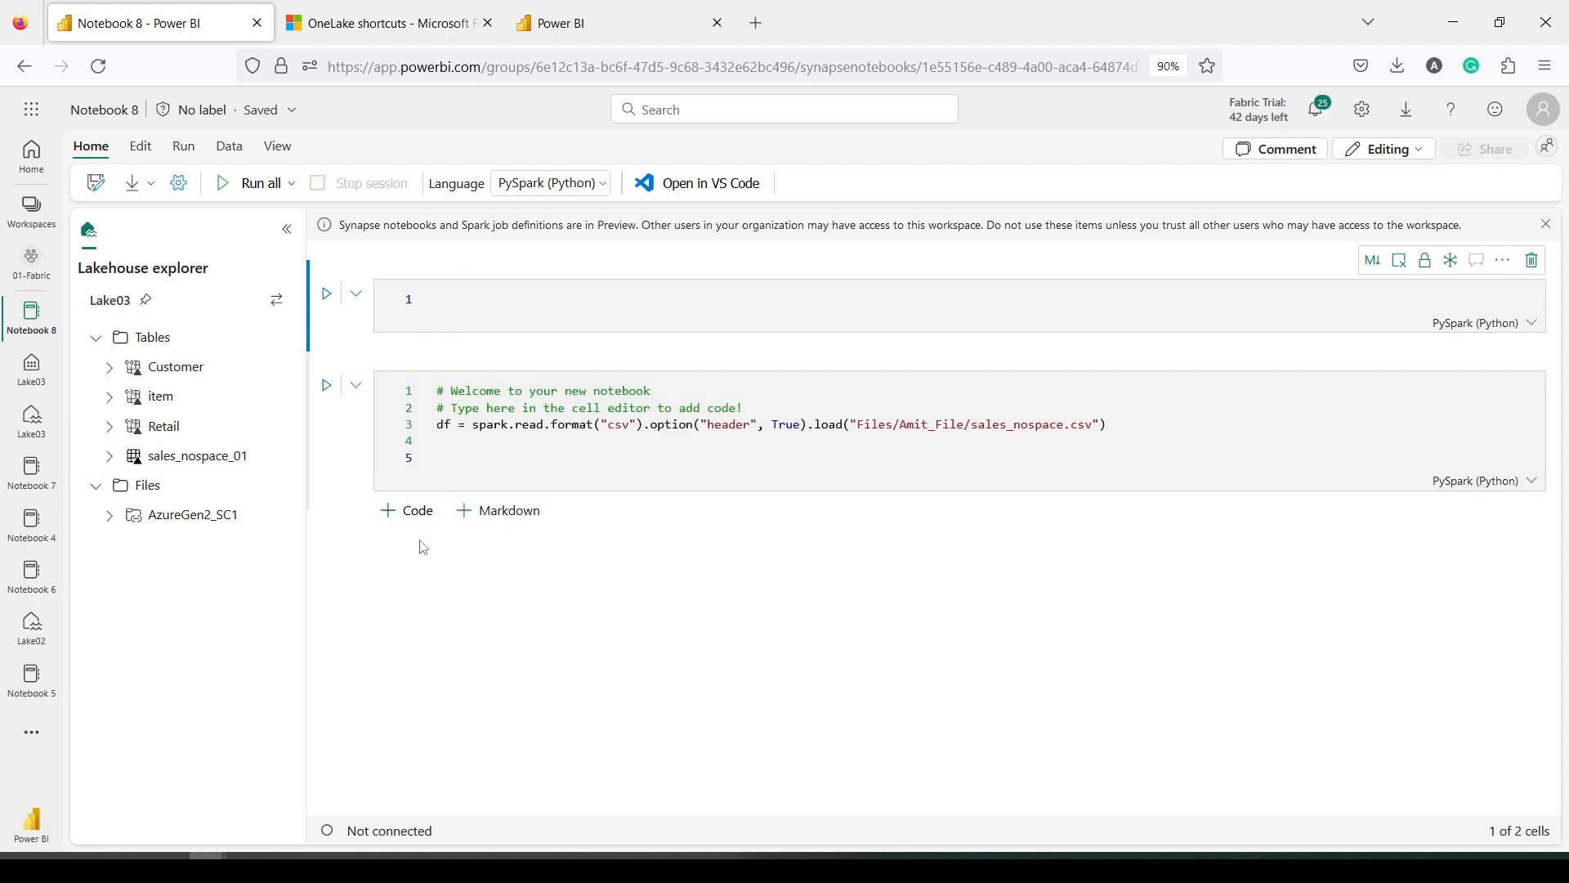
{"action": "left_click", "coordinate": [407, 510]}
{"action": "key", "text": "ctrl+v"}
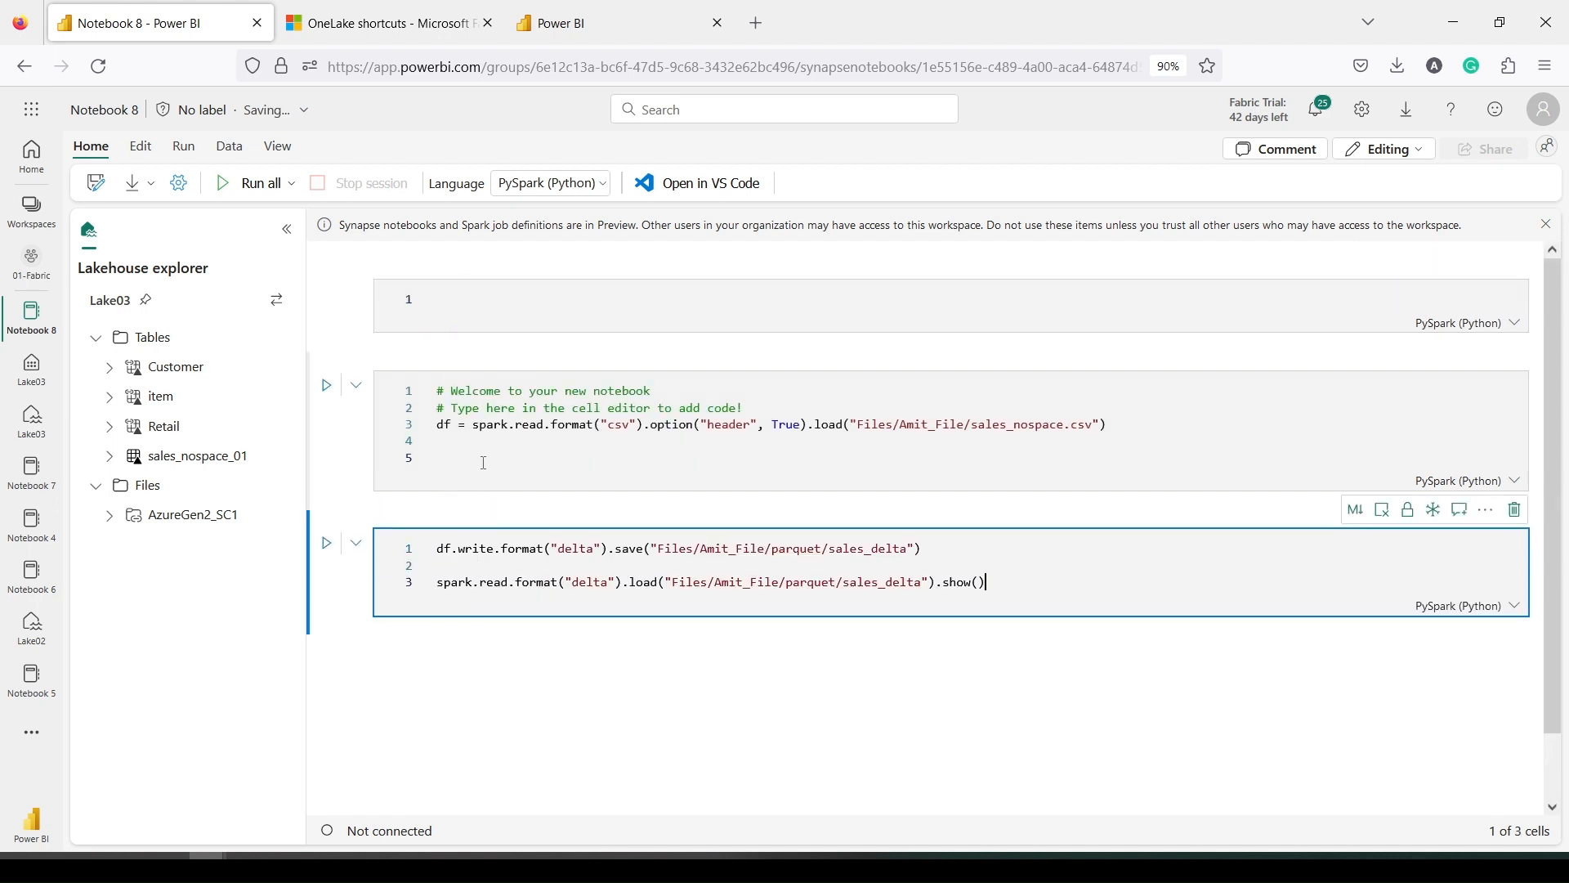
{"action": "left_click", "coordinate": [470, 451]}
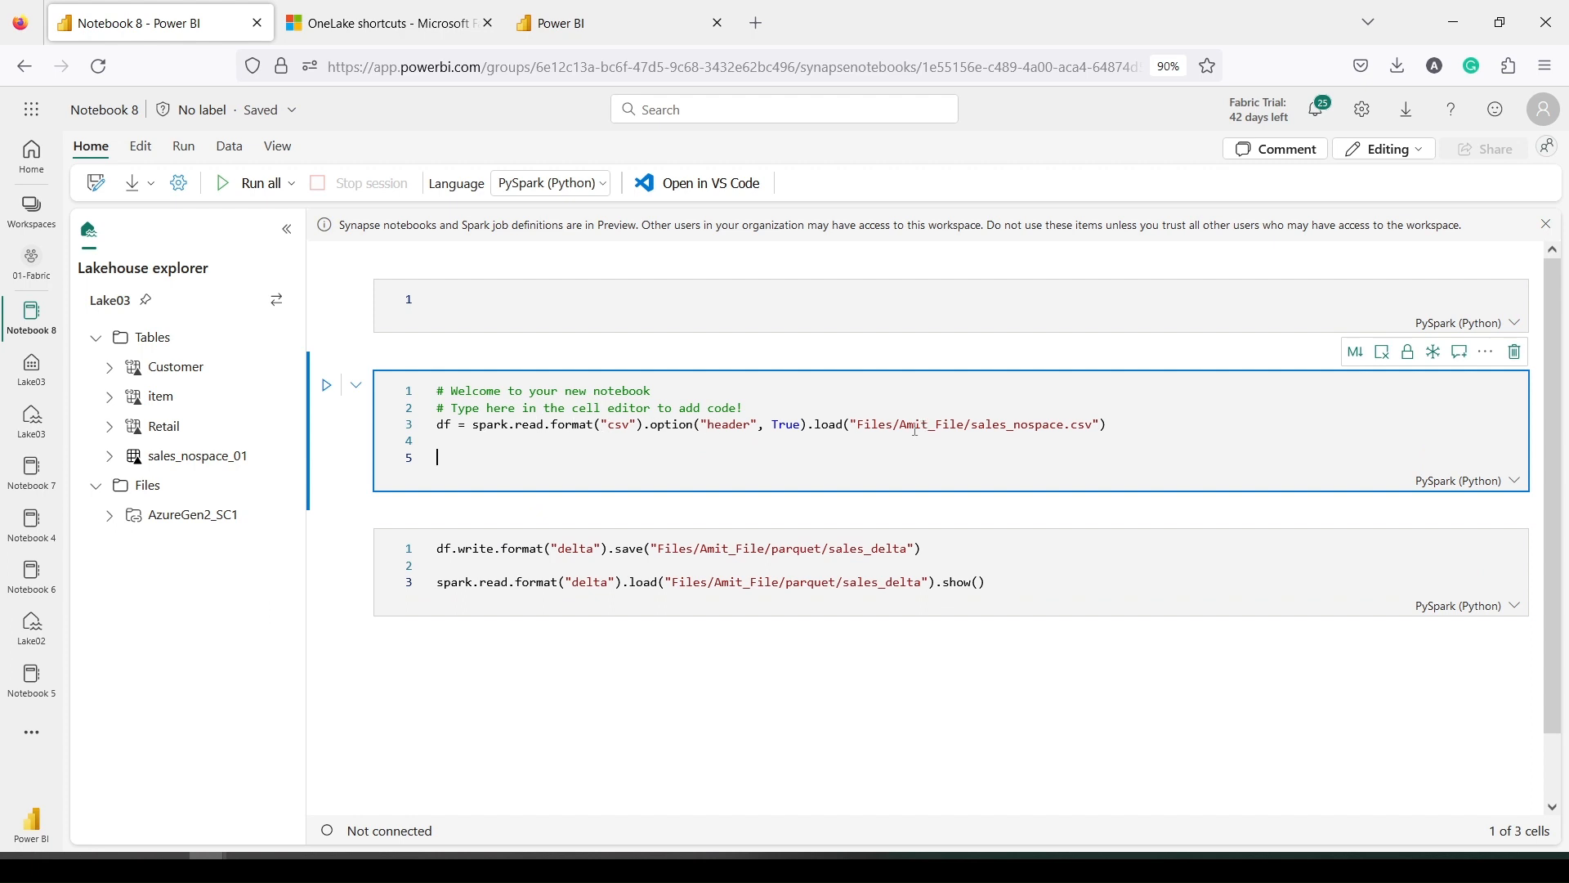
{"action": "left_click", "coordinate": [200, 520]}
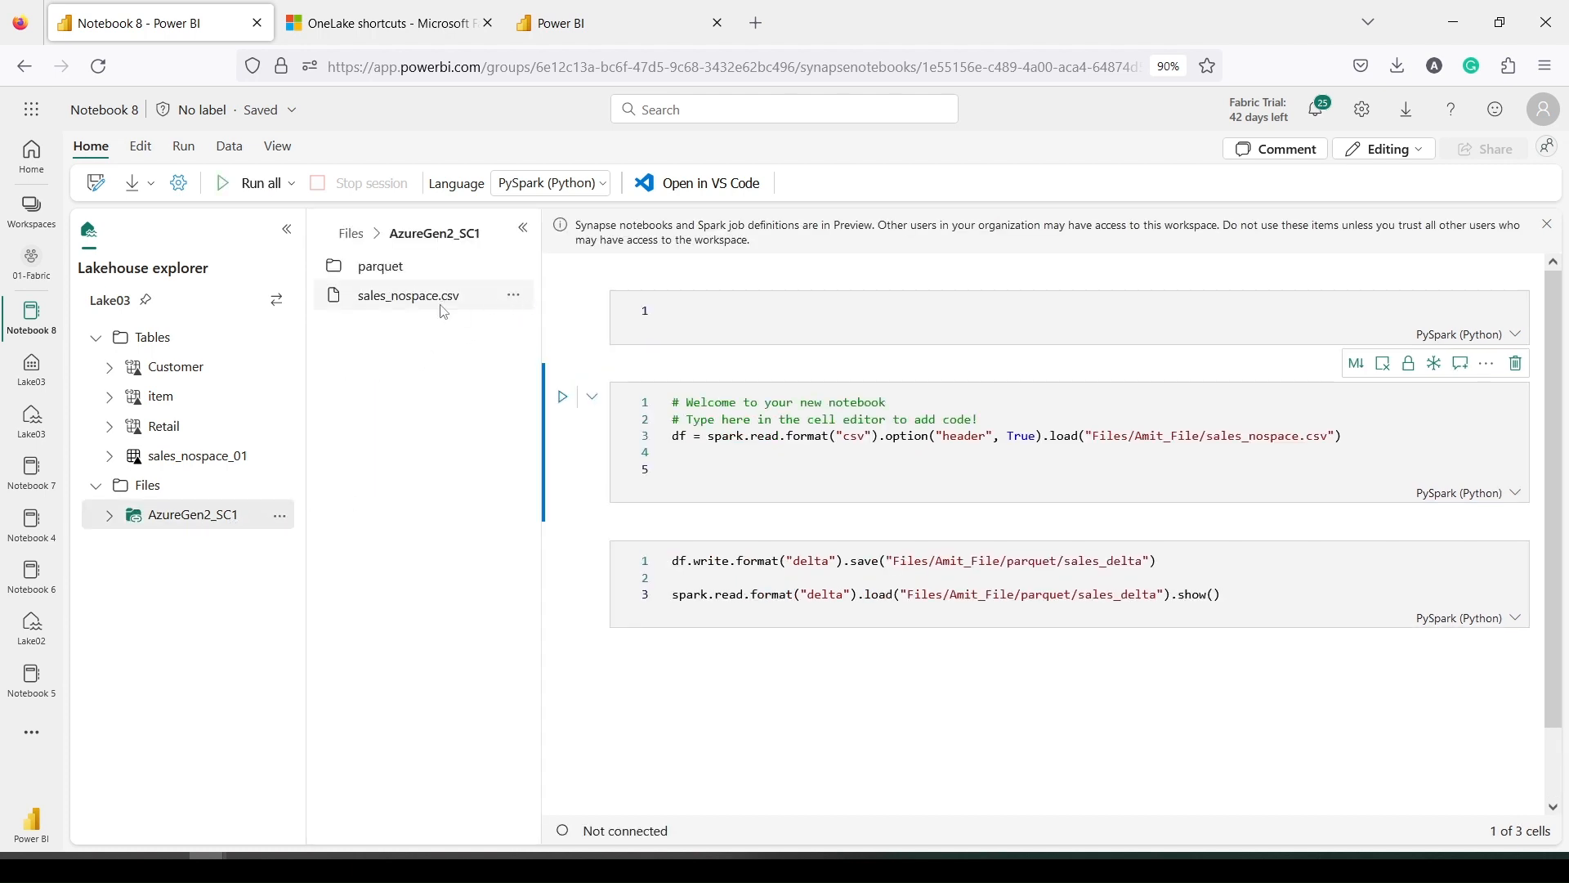
Replace the CSV load path with sales_nospace.csv's relative Spark path under AzureGen2_SC1
{"action": "left_click", "coordinate": [514, 298]}
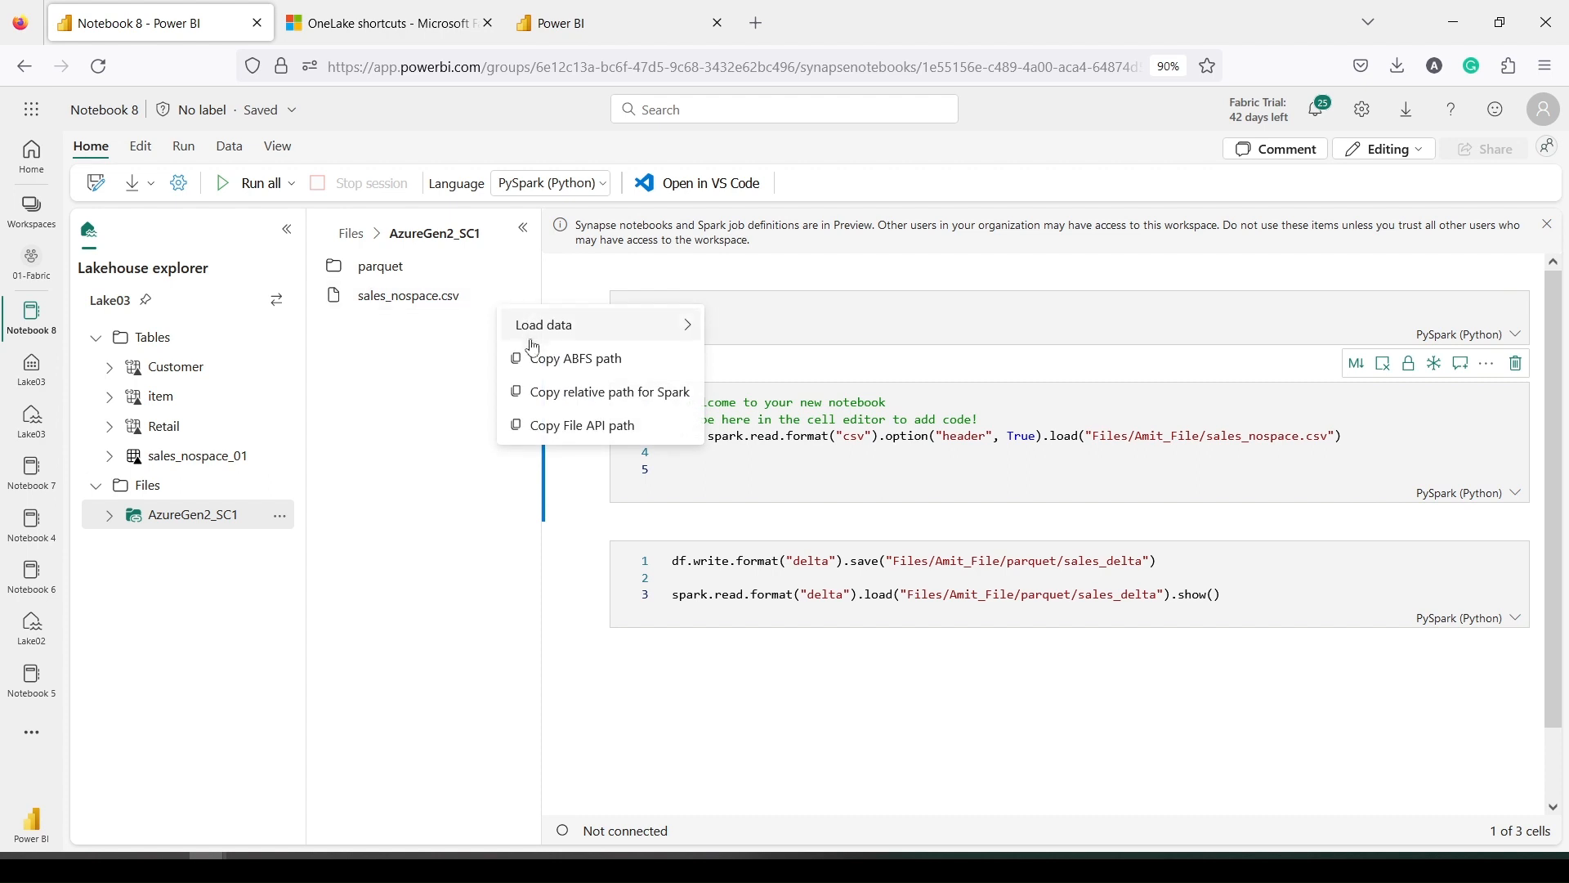
{"action": "left_click", "coordinate": [552, 393]}
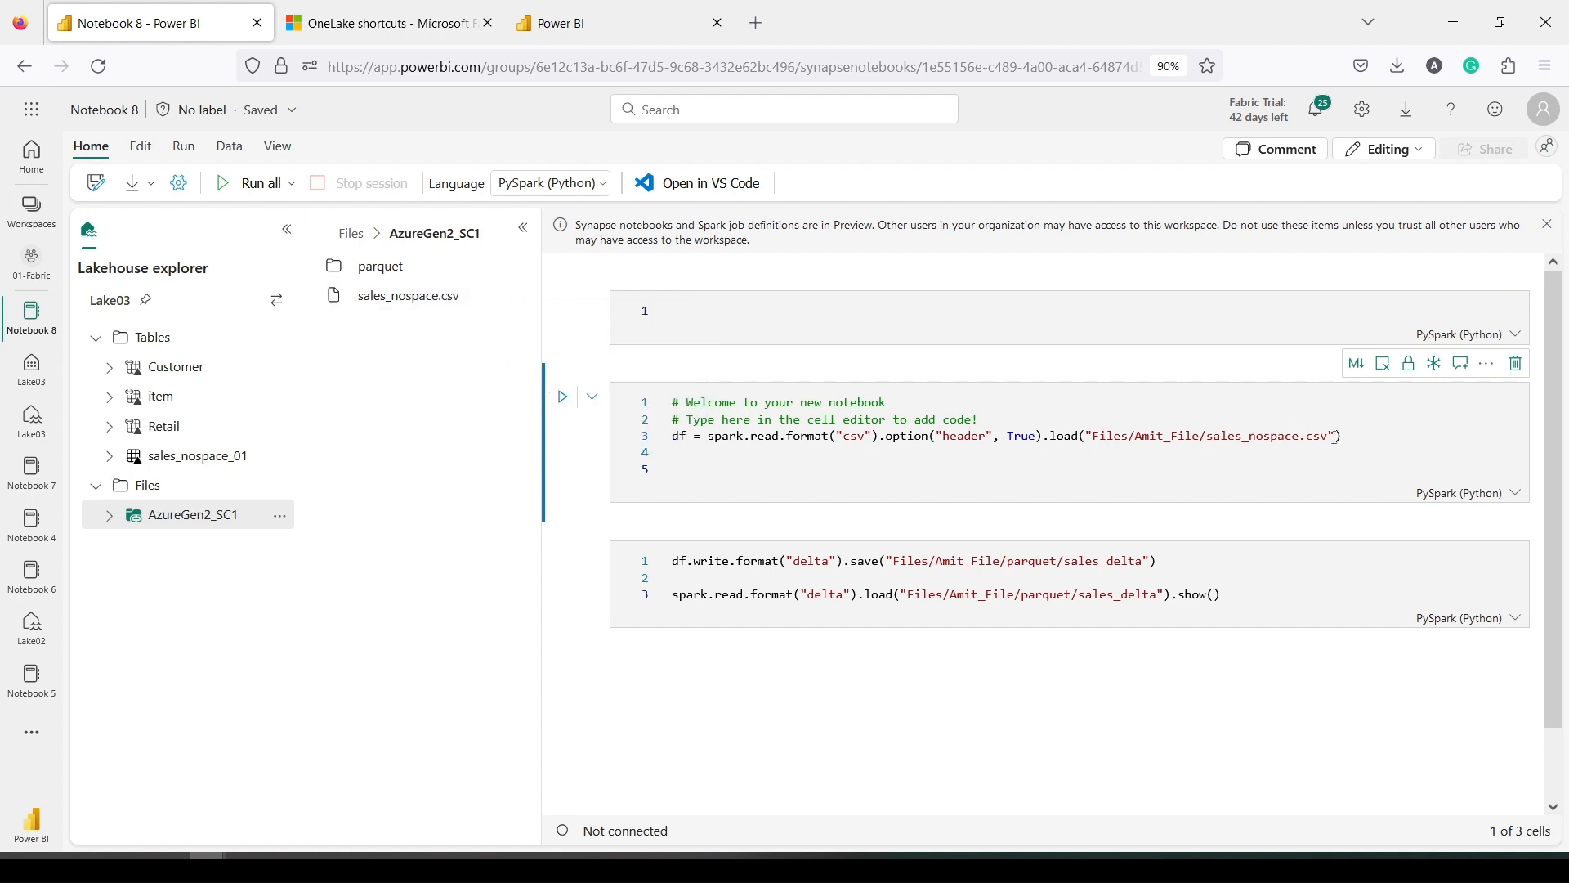
{"action": "left_click_drag", "start_coordinate": [1335, 437], "coordinate": [1095, 435]}
{"action": "key", "text": "ctrl+v"}
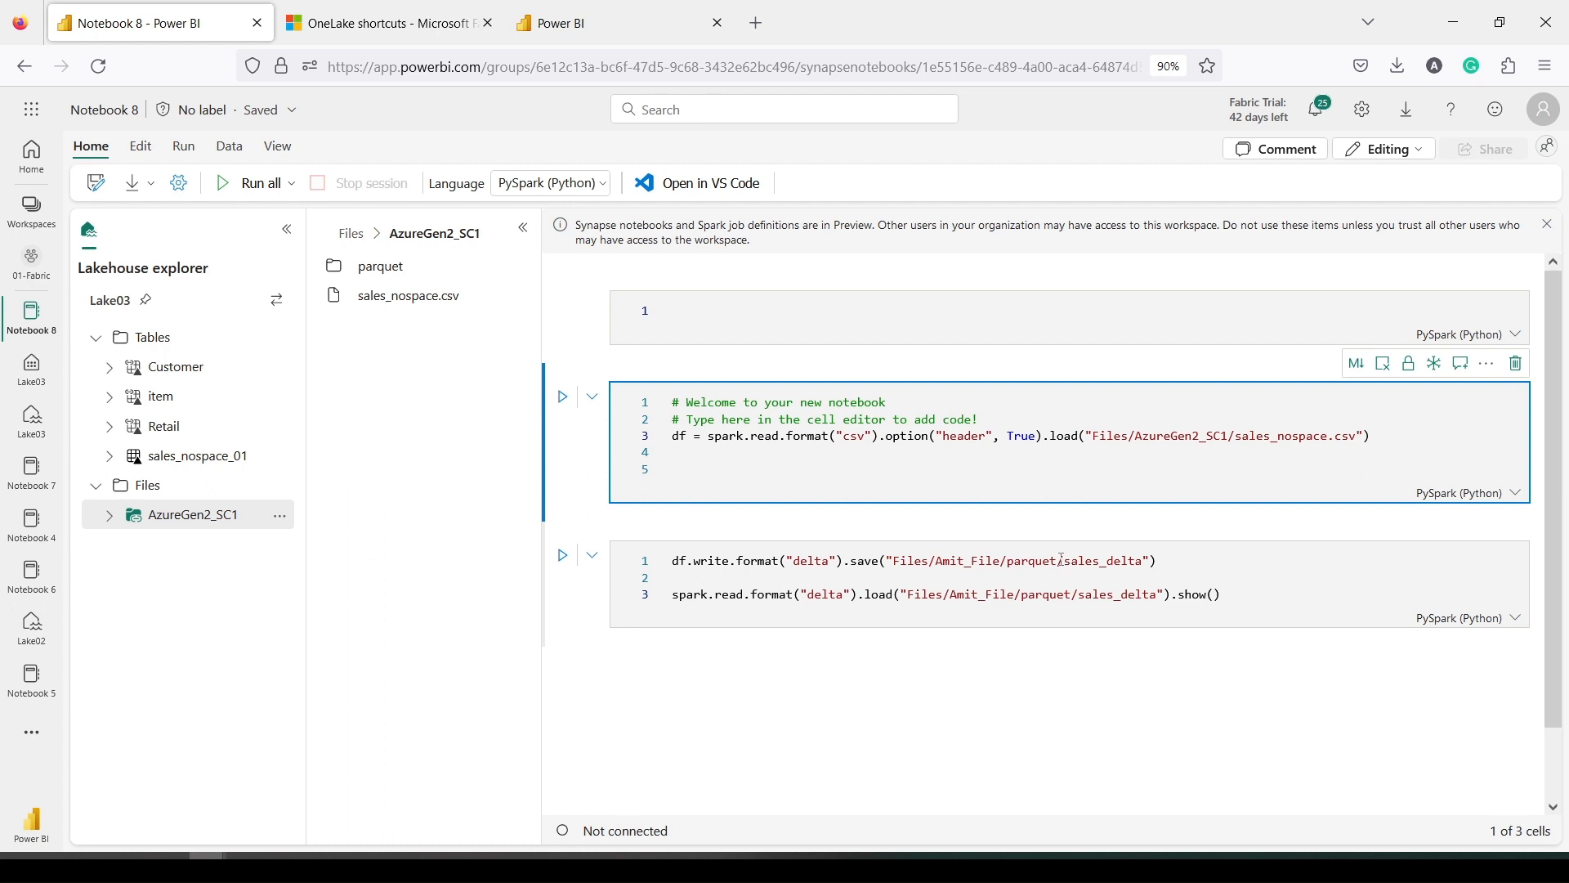
Change both delta save and read paths to Files/AzureGen2_SC1/parquet/sales_delta
{"action": "left_click_drag", "start_coordinate": [1062, 559], "coordinate": [897, 563]}
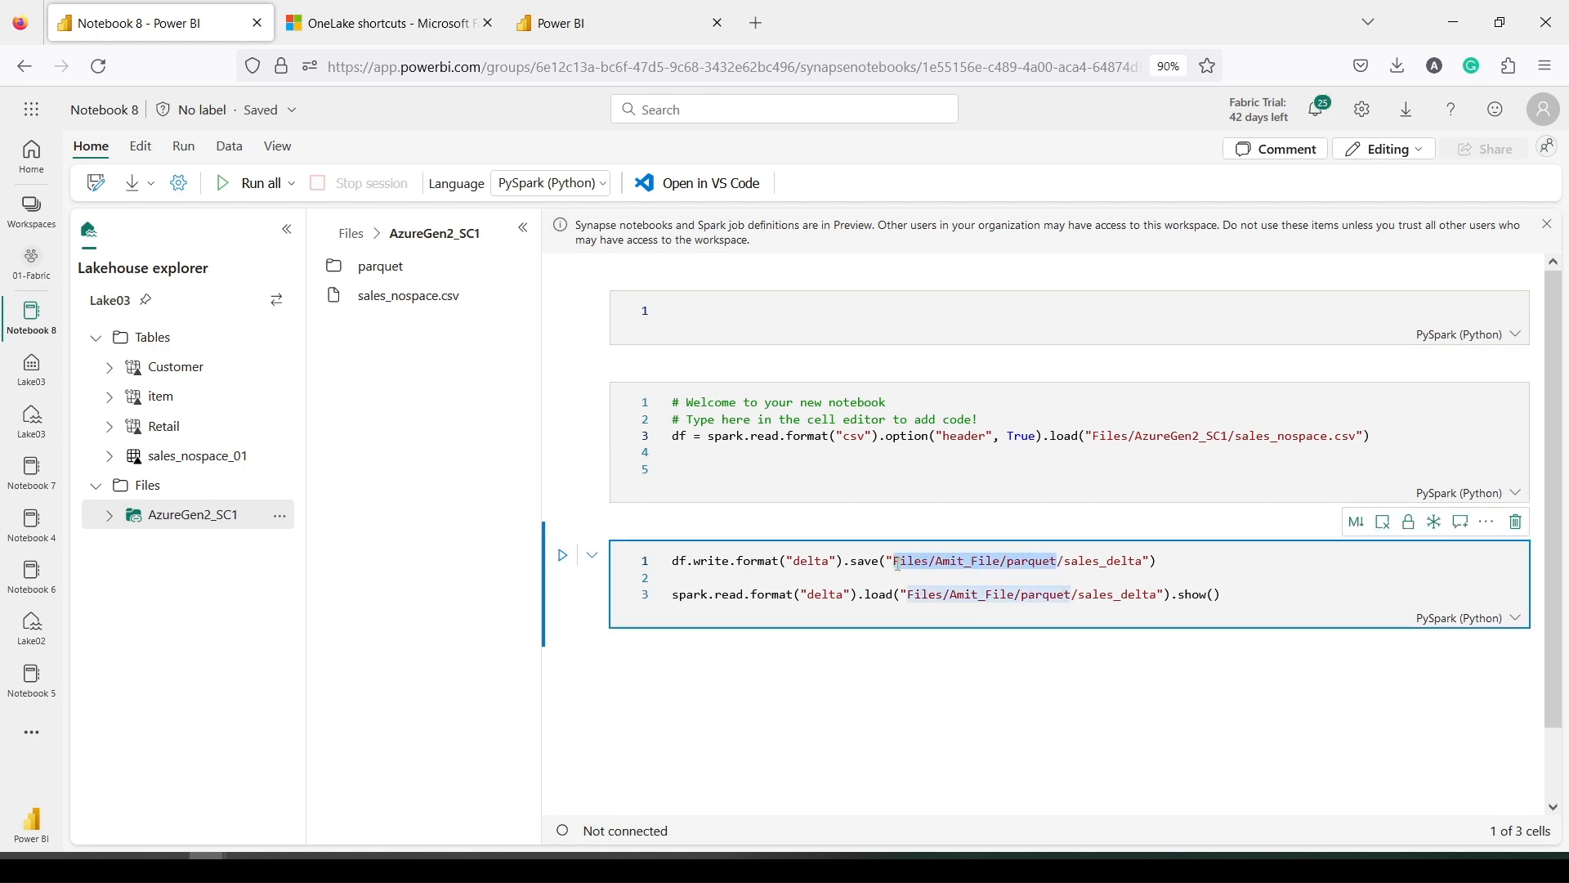
{"action": "key", "text": "ctrl+v"}
{"action": "key", "text": "BackSpace"}
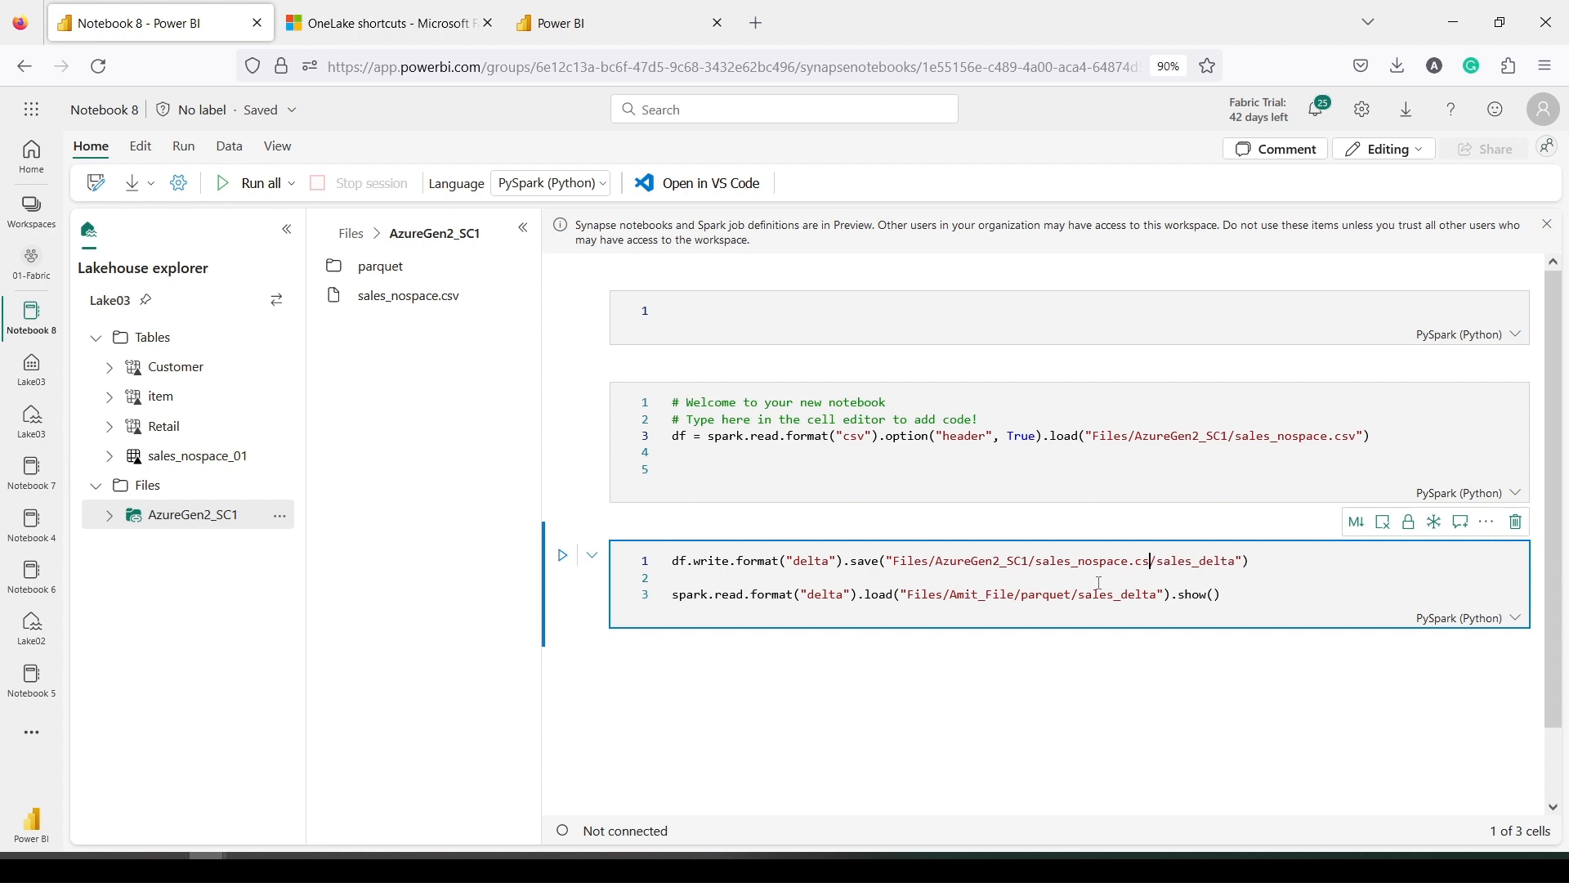
{"action": "key", "text": "BackSpace"}
{"action": "key", "text": "BackSpace"}
{"action": "key", "text": "BackSpace"}
{"action": "key", "text": "BackSpace"}
{"action": "key", "text": "BackSpace"}
{"action": "key", "text": "BackSpace"}
{"action": "key", "text": "BackSpace"}
{"action": "key", "text": "BackSpace"}
{"action": "key", "text": "BackSpace"}
{"action": "key", "text": "BackSpace"}
{"action": "key", "text": "BackSpace"}
{"action": "key", "text": "BackSpace"}
{"action": "key", "text": "BackSpace"}
{"action": "key", "text": "BackSpace"}
{"action": "key", "text": "BackSpace"}
{"action": "key", "text": "BackSpace"}
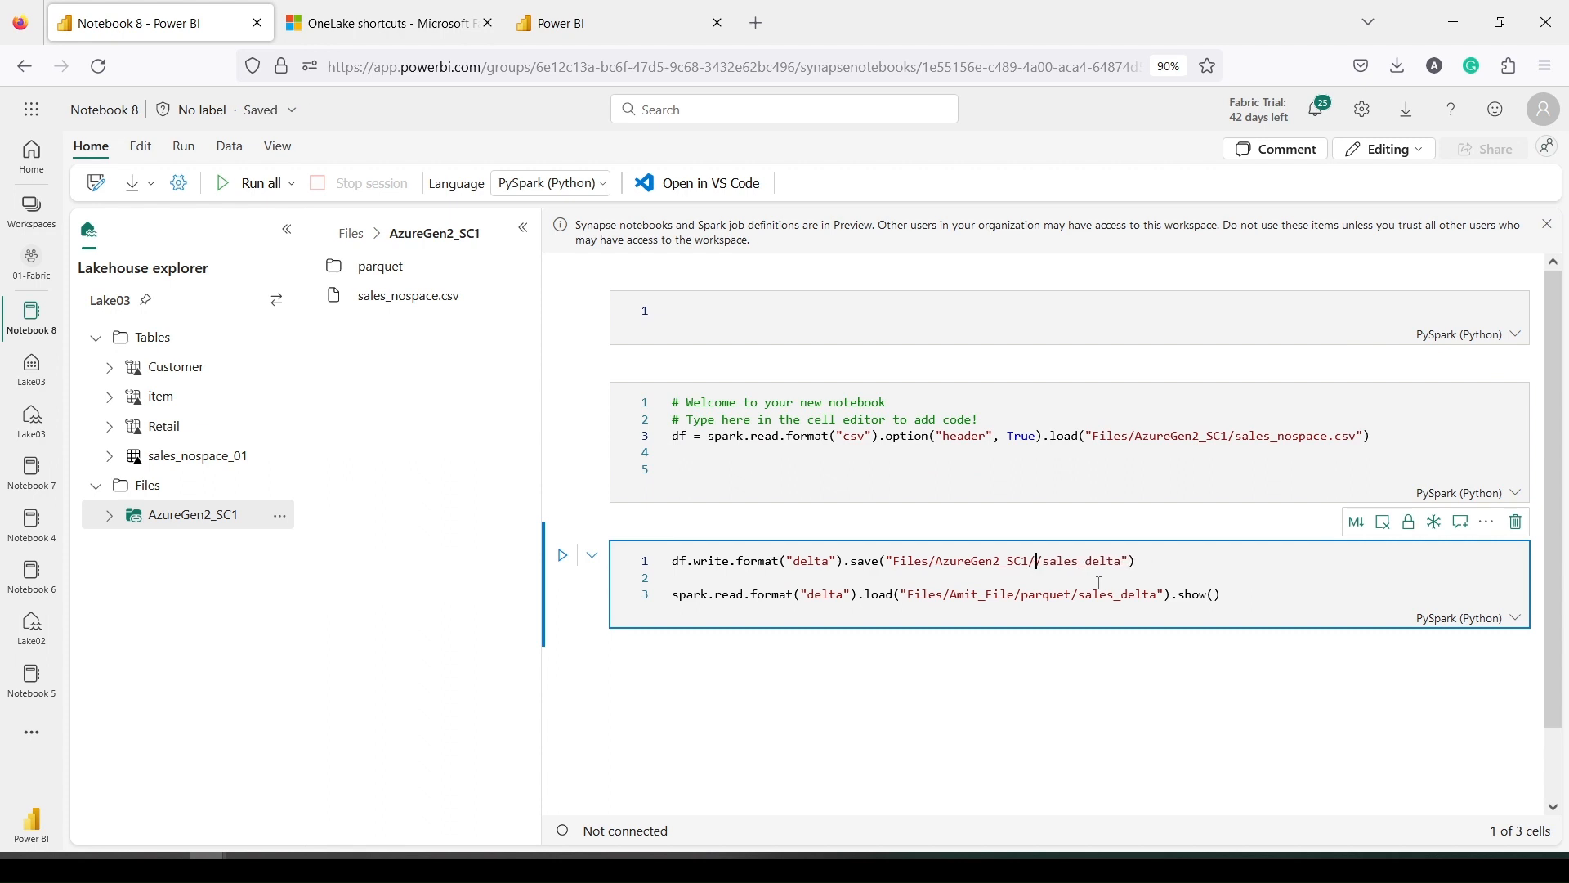
{"action": "key", "text": "BackSpace"}
{"action": "type", "text": "/"}
{"action": "type", "text": "par"}
{"action": "type", "text": "get"}
{"action": "key", "text": "Left"}
{"action": "key", "text": "Left"}
{"action": "key", "text": "BackSpace"}
{"action": "type", "text": "qu"}
{"action": "left_click_drag", "start_coordinate": [893, 560], "coordinate": [909, 595]}
{"action": "key", "text": "ctrl+v"}
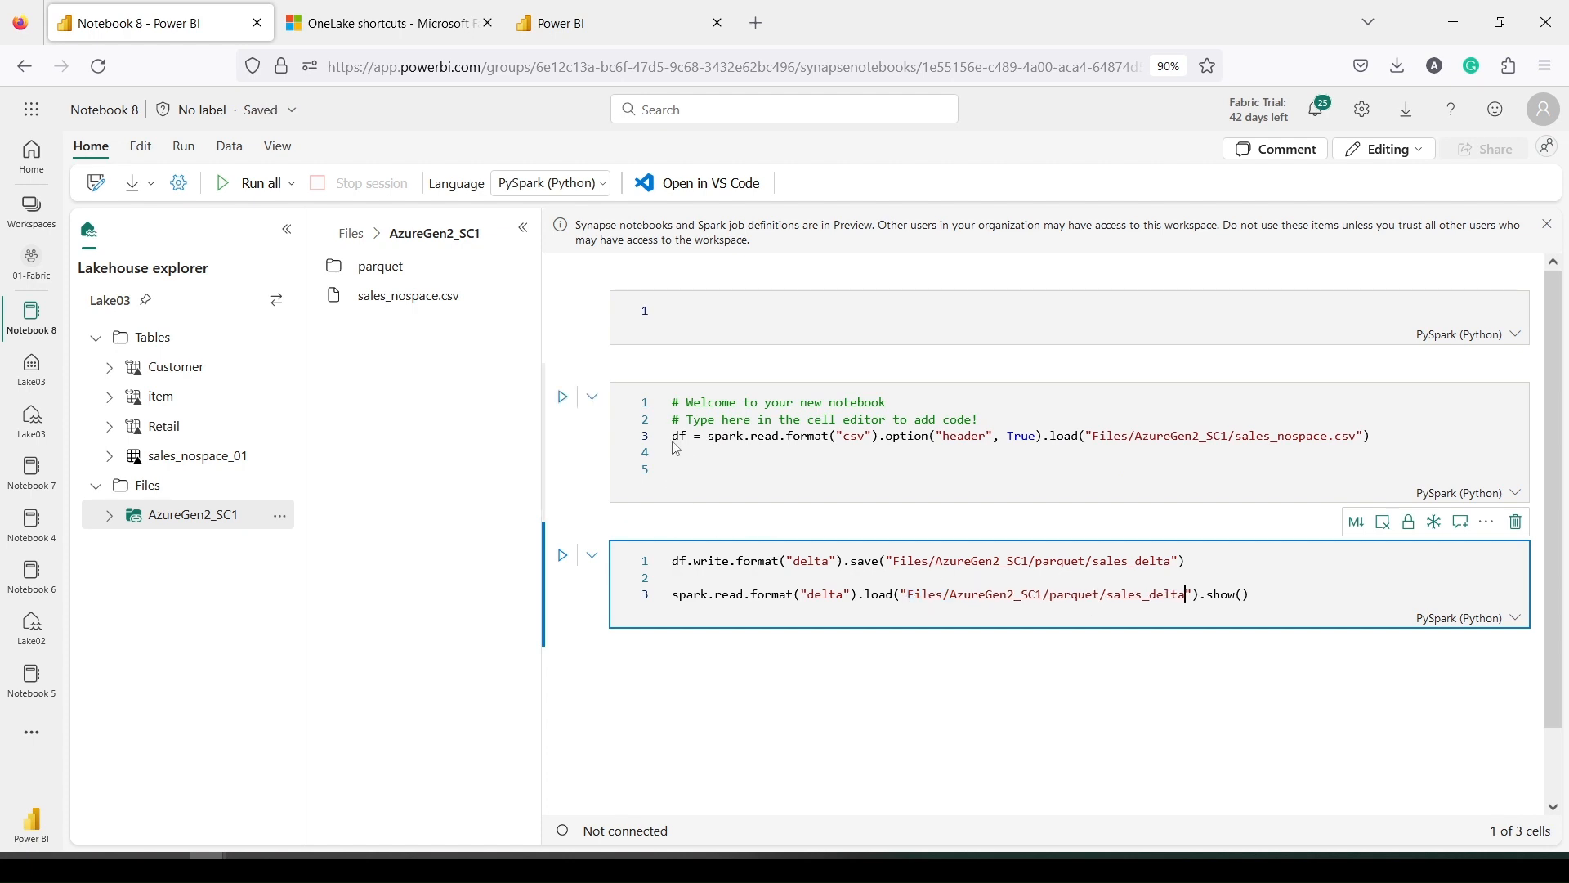
{"action": "left_click_drag", "start_coordinate": [672, 436], "coordinate": [1379, 439]}
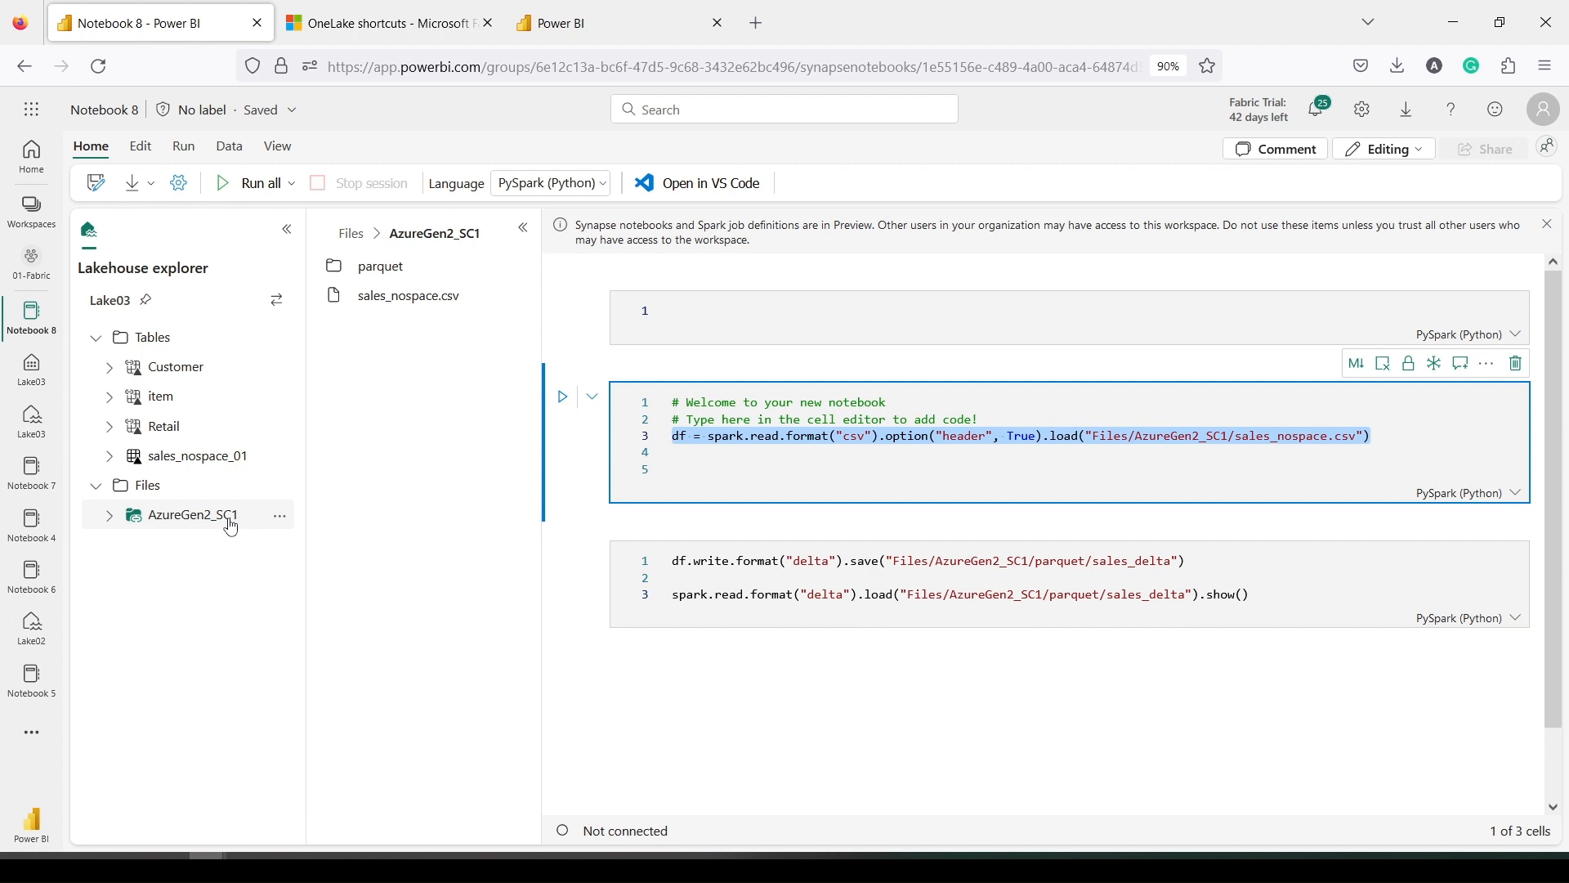
Run the CSV-load cell, then add and run a df.show(2) cell showing two sales rows
{"action": "left_click", "coordinate": [563, 397]}
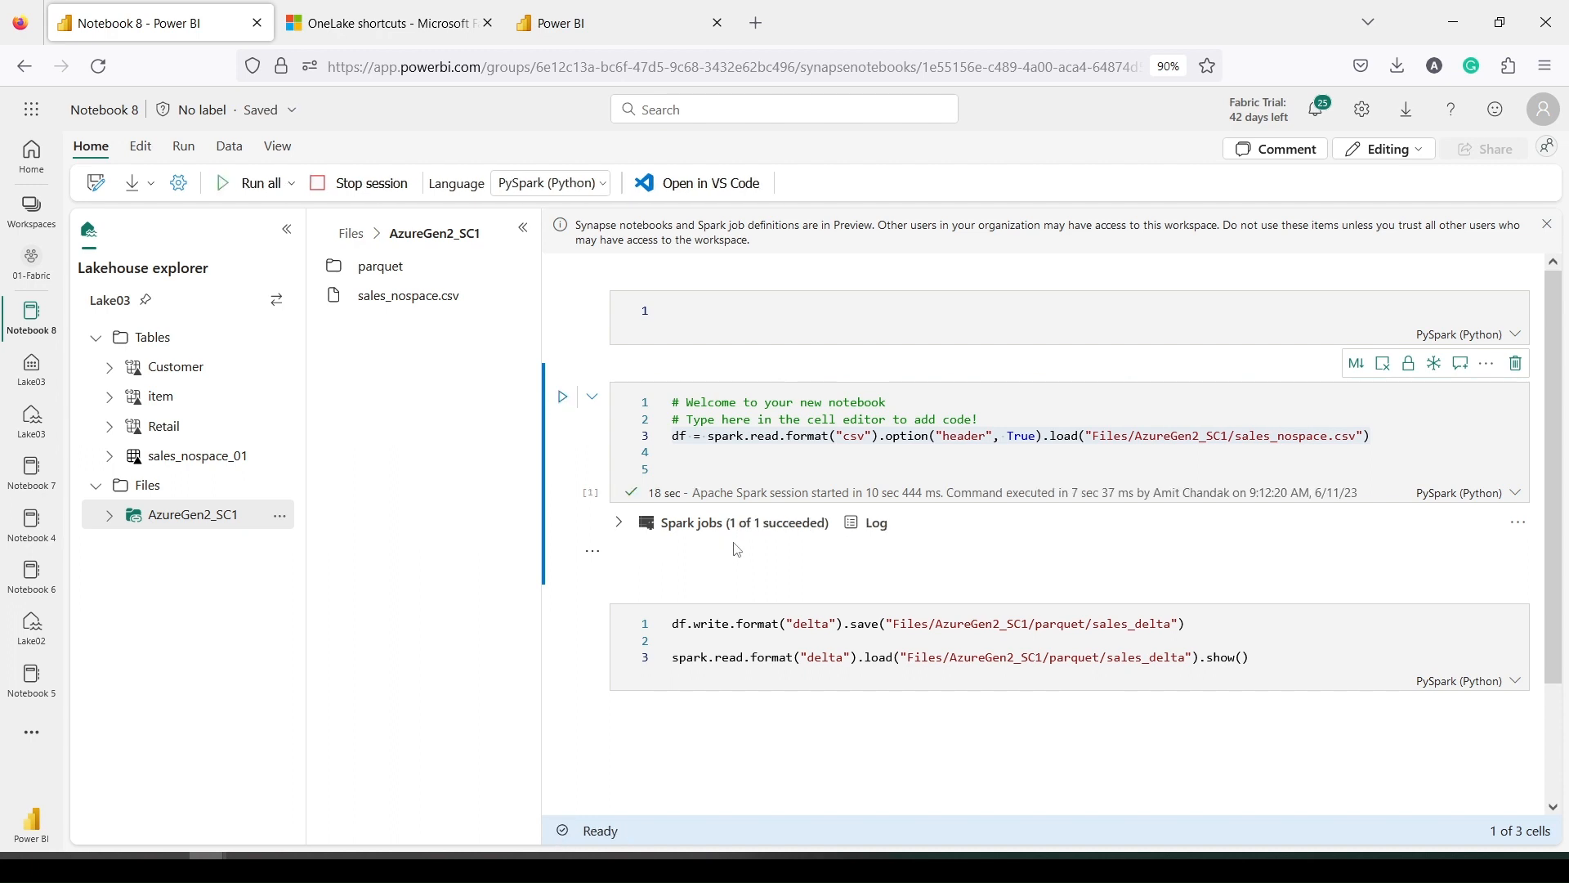
{"action": "left_click", "coordinate": [686, 467]}
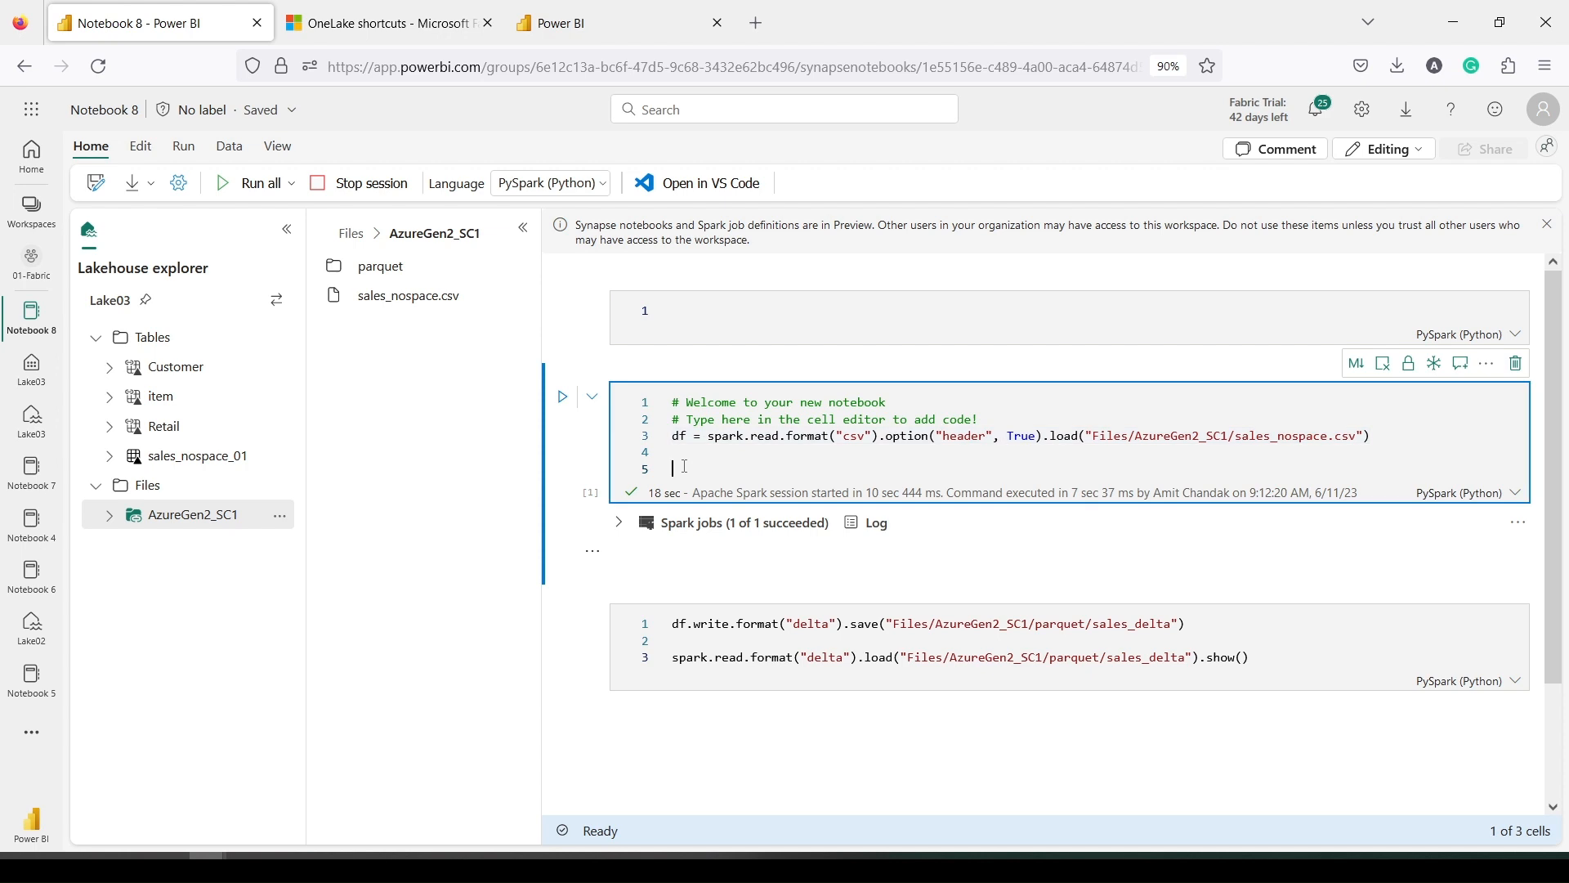
{"action": "left_click", "coordinate": [650, 593]}
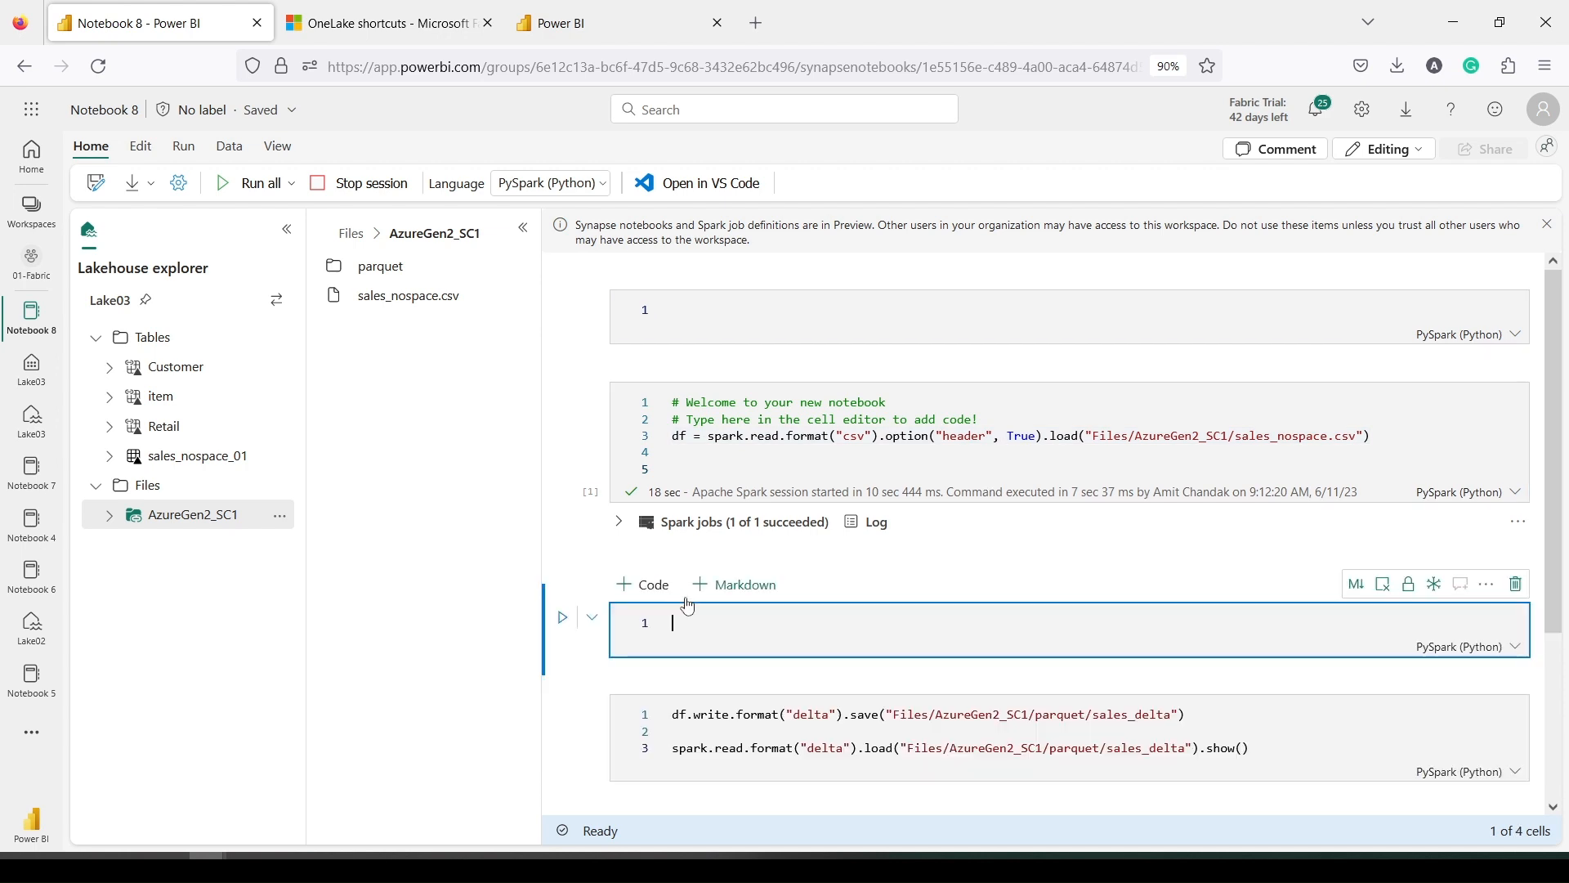
{"action": "type", "text": "d"}
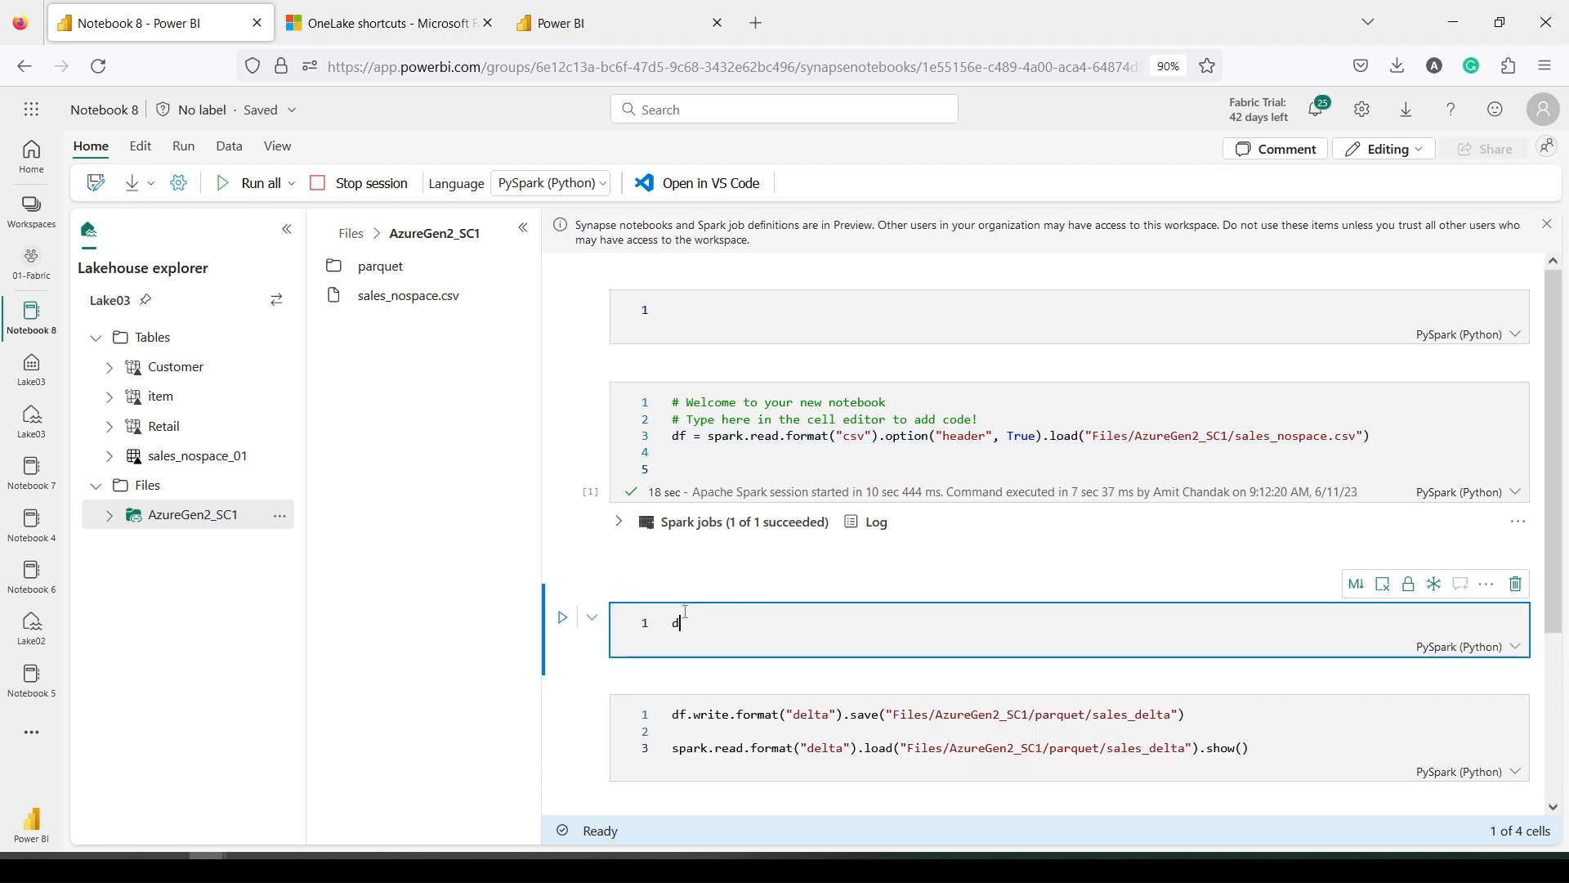
{"action": "type", "text": "f.show(2"}
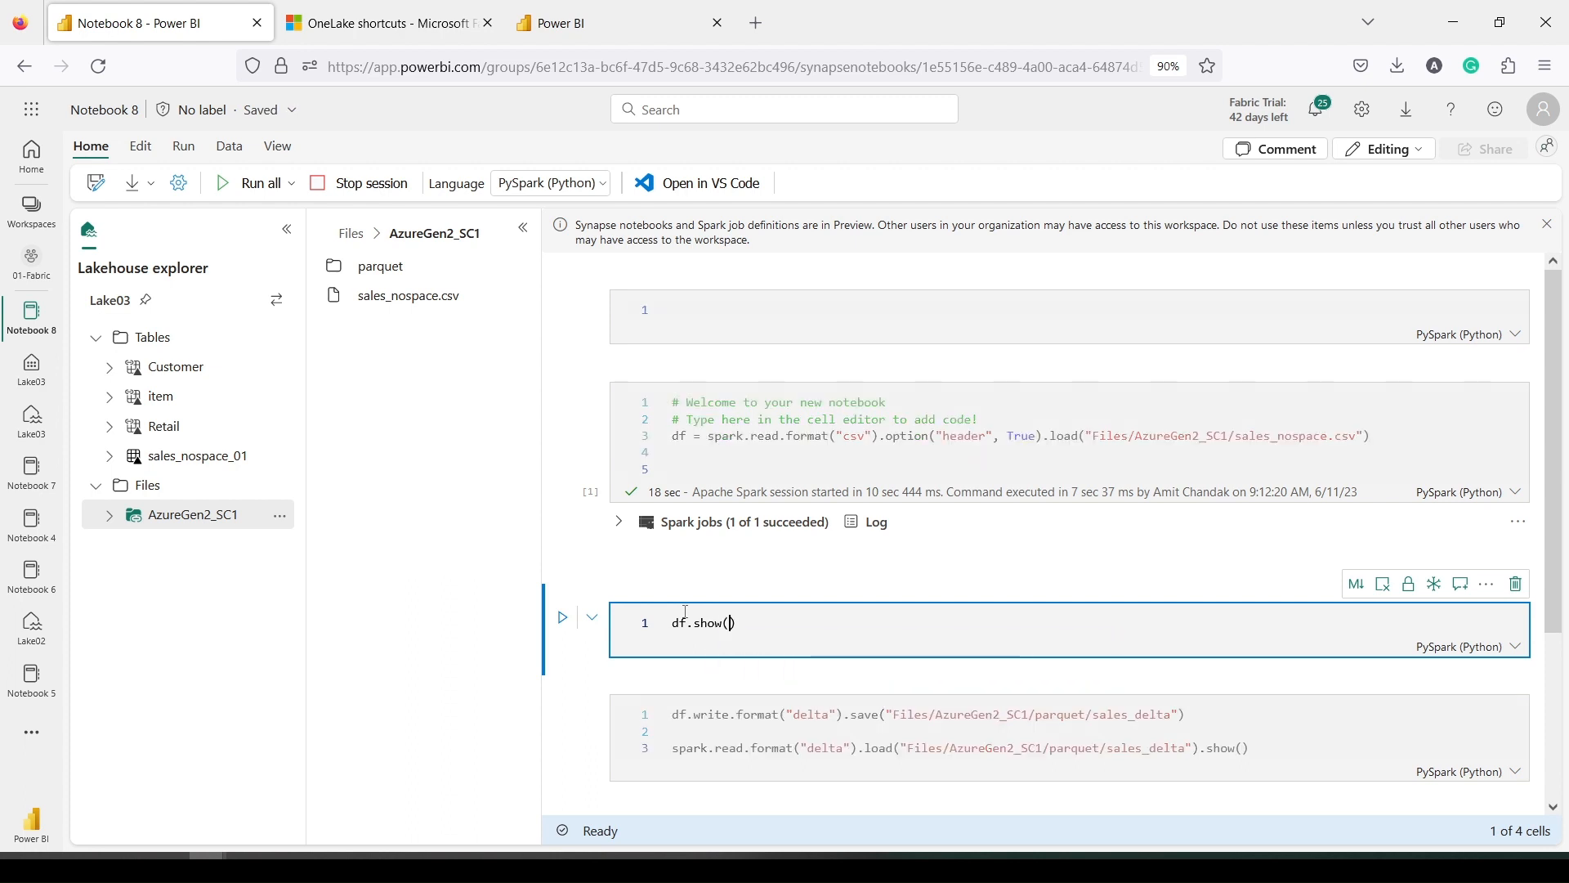
{"action": "type", "text": ")"}
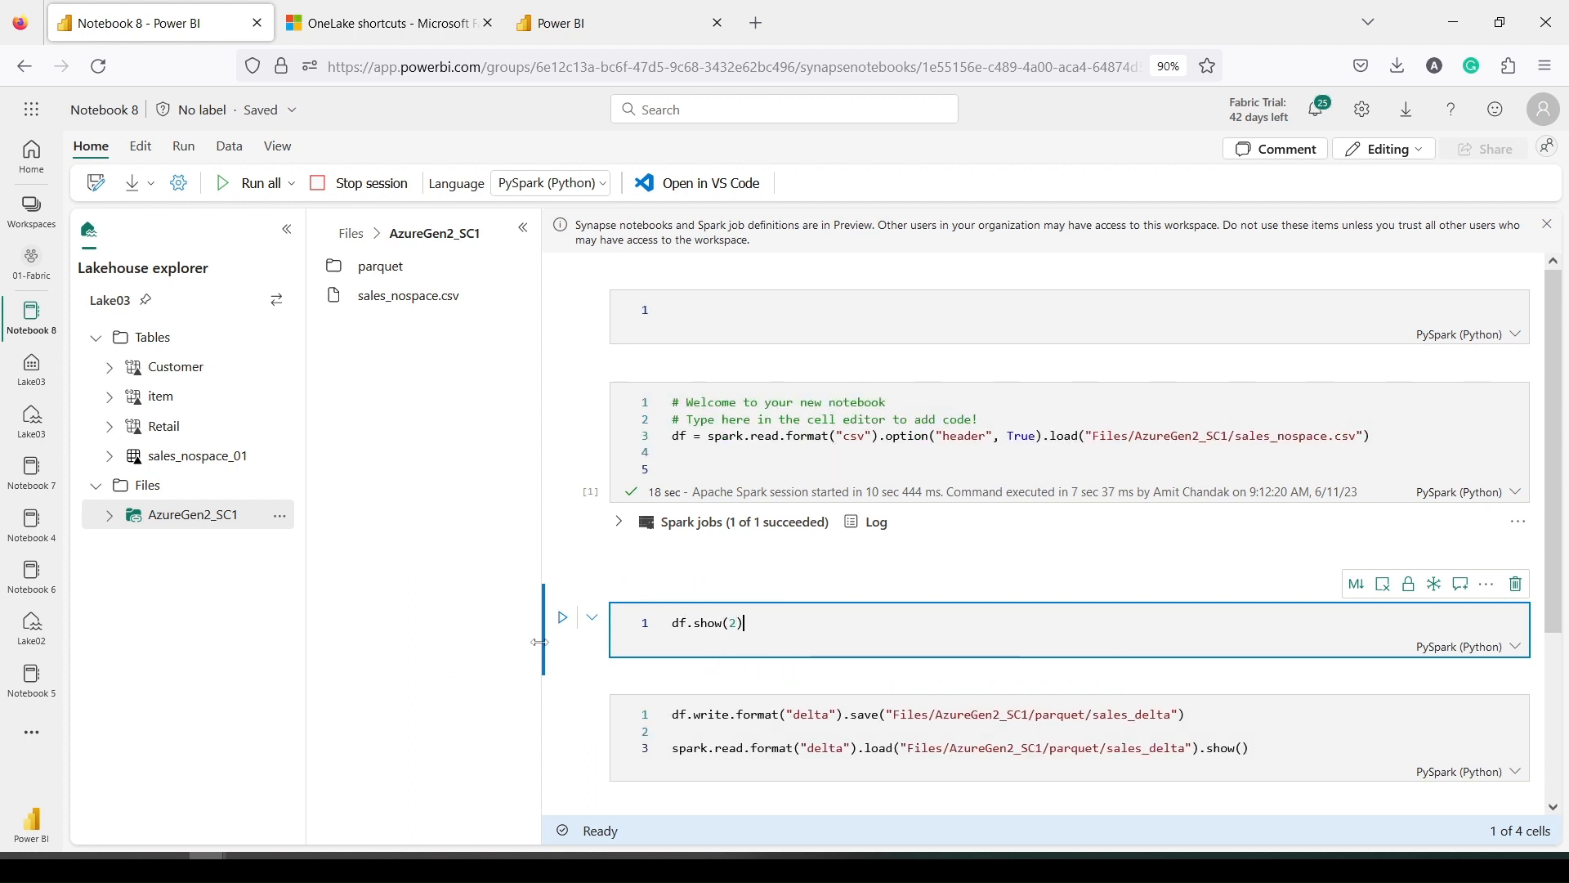
{"action": "left_click", "coordinate": [562, 618]}
{"action": "scroll", "coordinate": [619, 426], "scroll_direction": "down", "scroll_amount": 3}
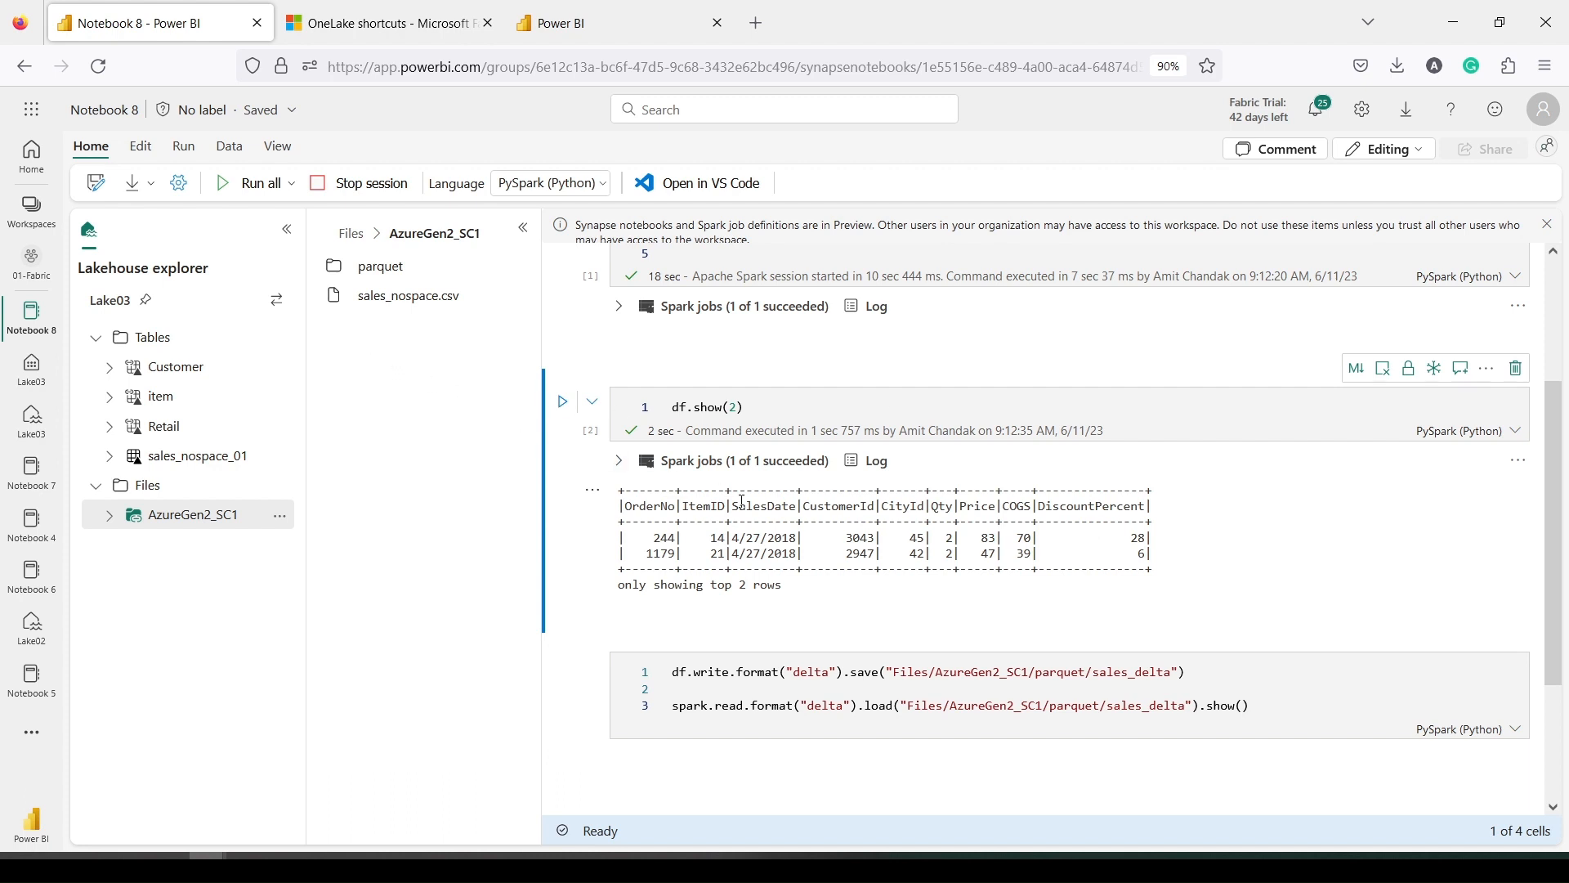
{"action": "scroll", "coordinate": [742, 500], "scroll_direction": "down", "scroll_amount": 2}
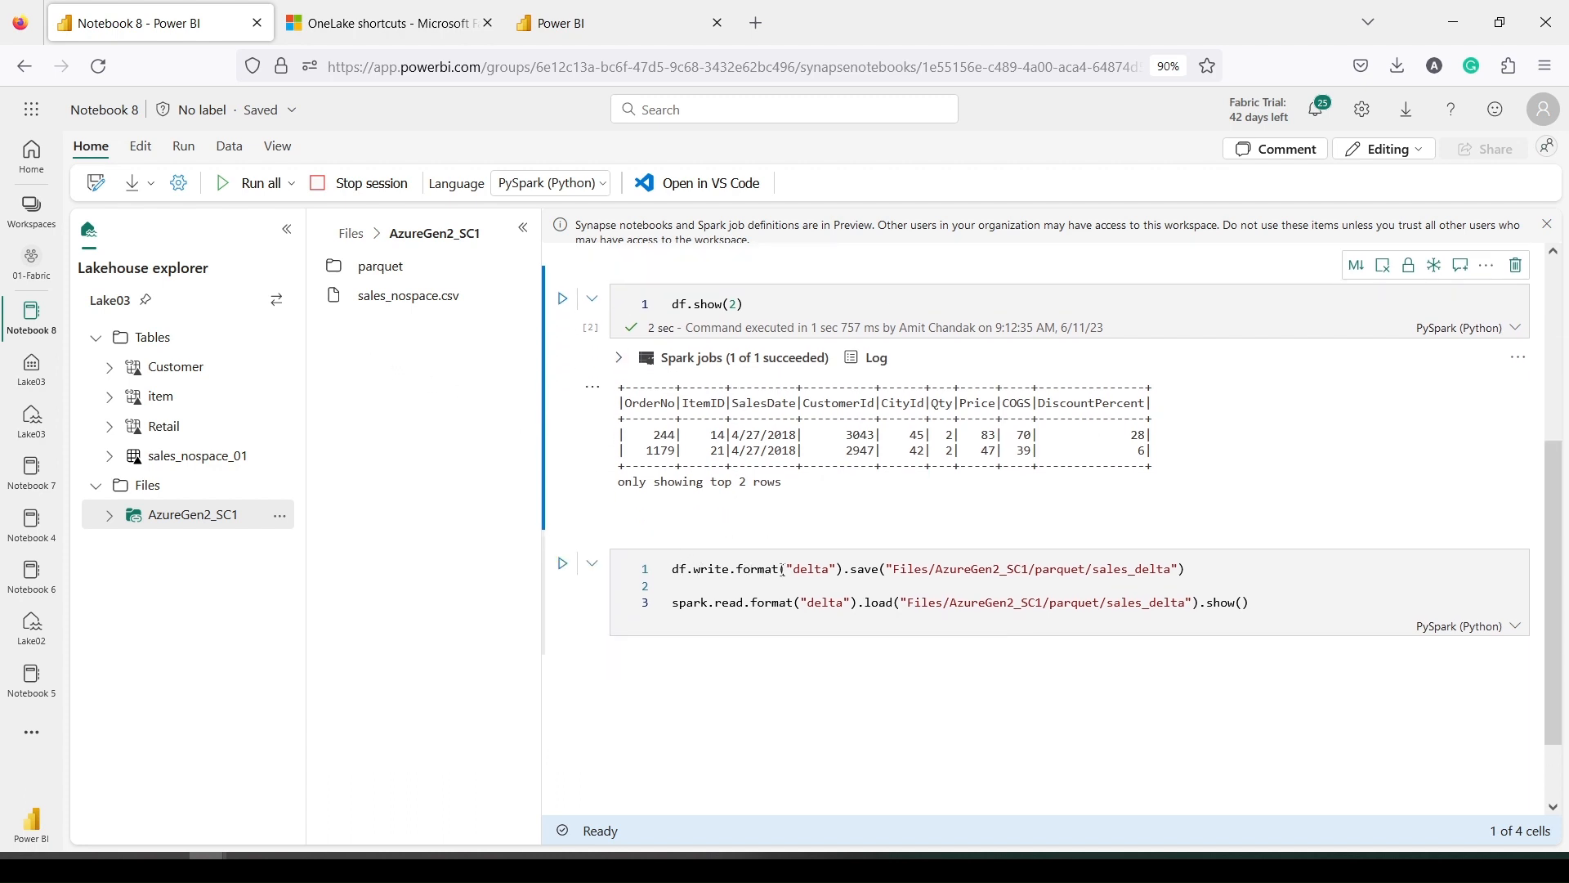
Delete the spark.read line and run the delta write to Files/AzureGen2_SC1/parquet/sales_delta
{"action": "double_click", "coordinate": [813, 568]}
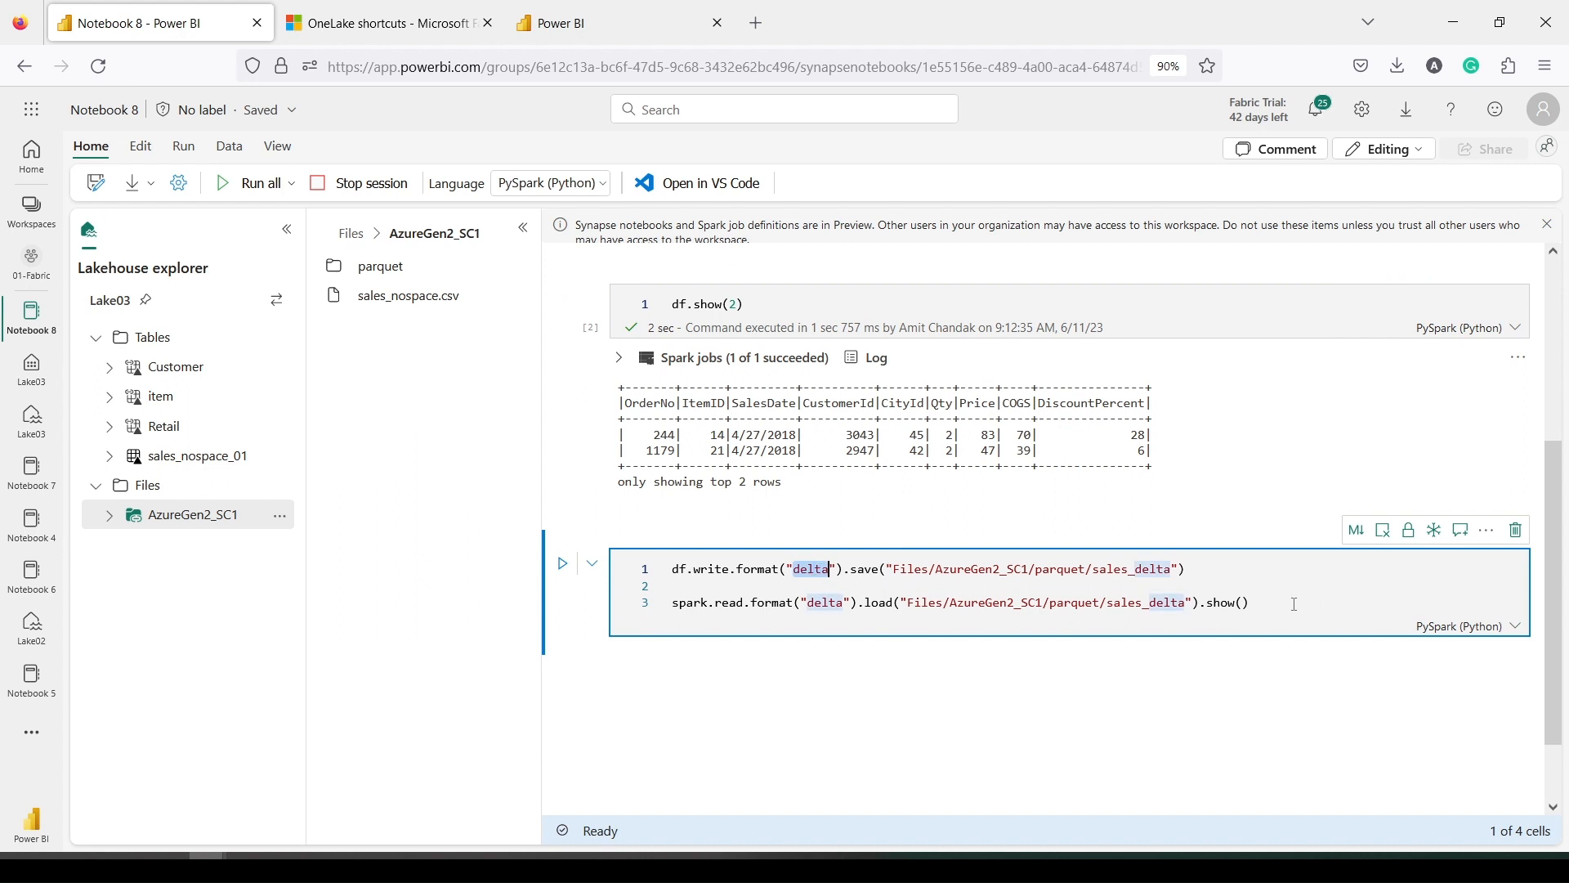
{"action": "left_click_drag", "start_coordinate": [1250, 603], "coordinate": [657, 612]}
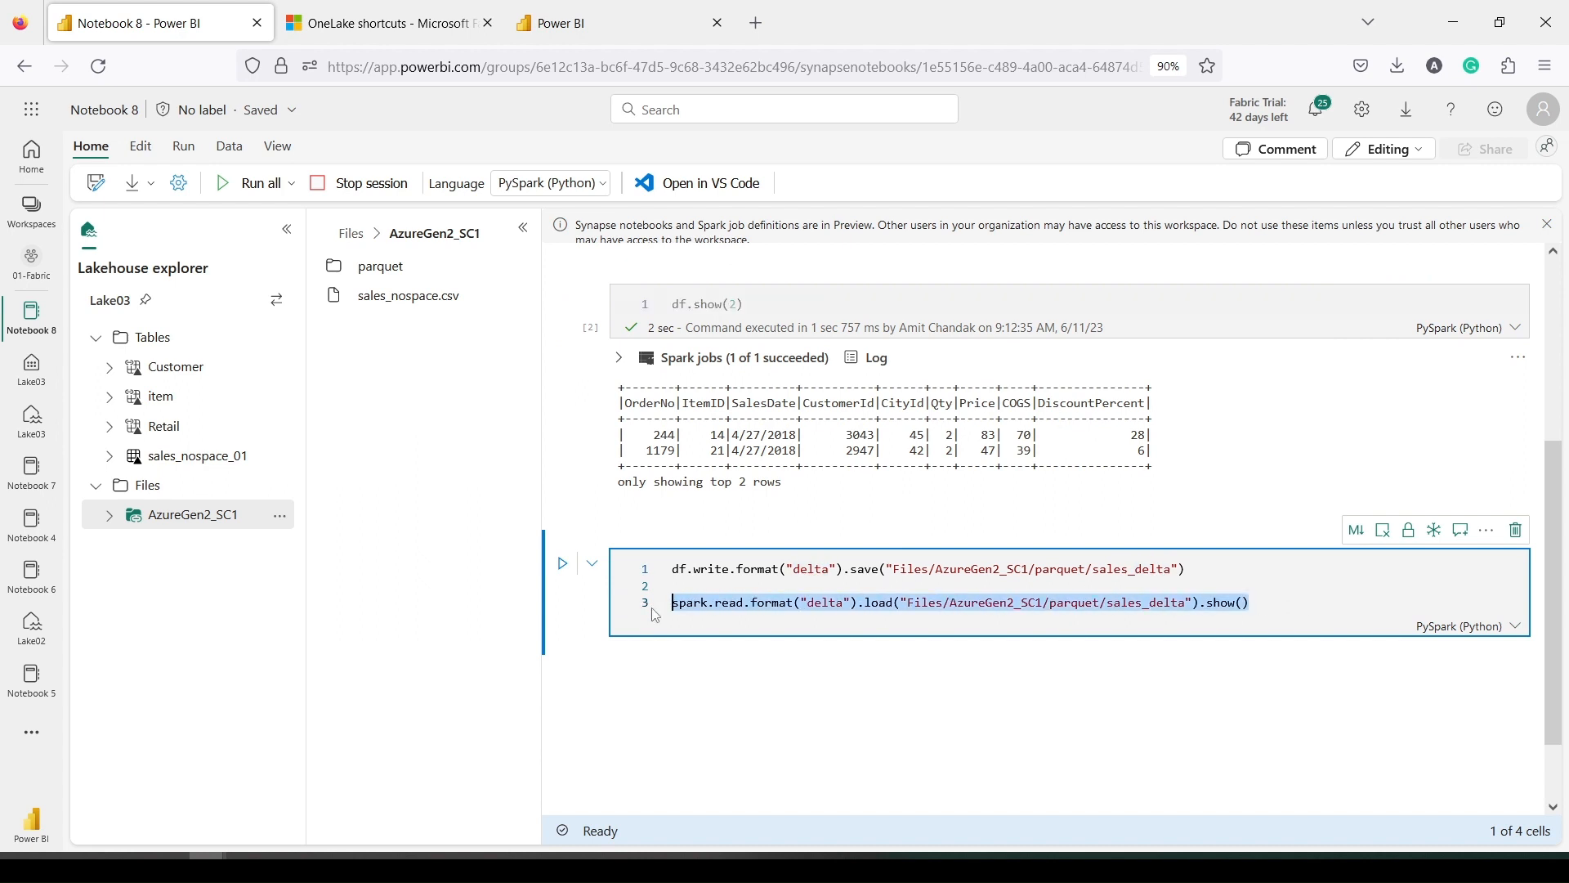
{"action": "key", "text": "BackSpace"}
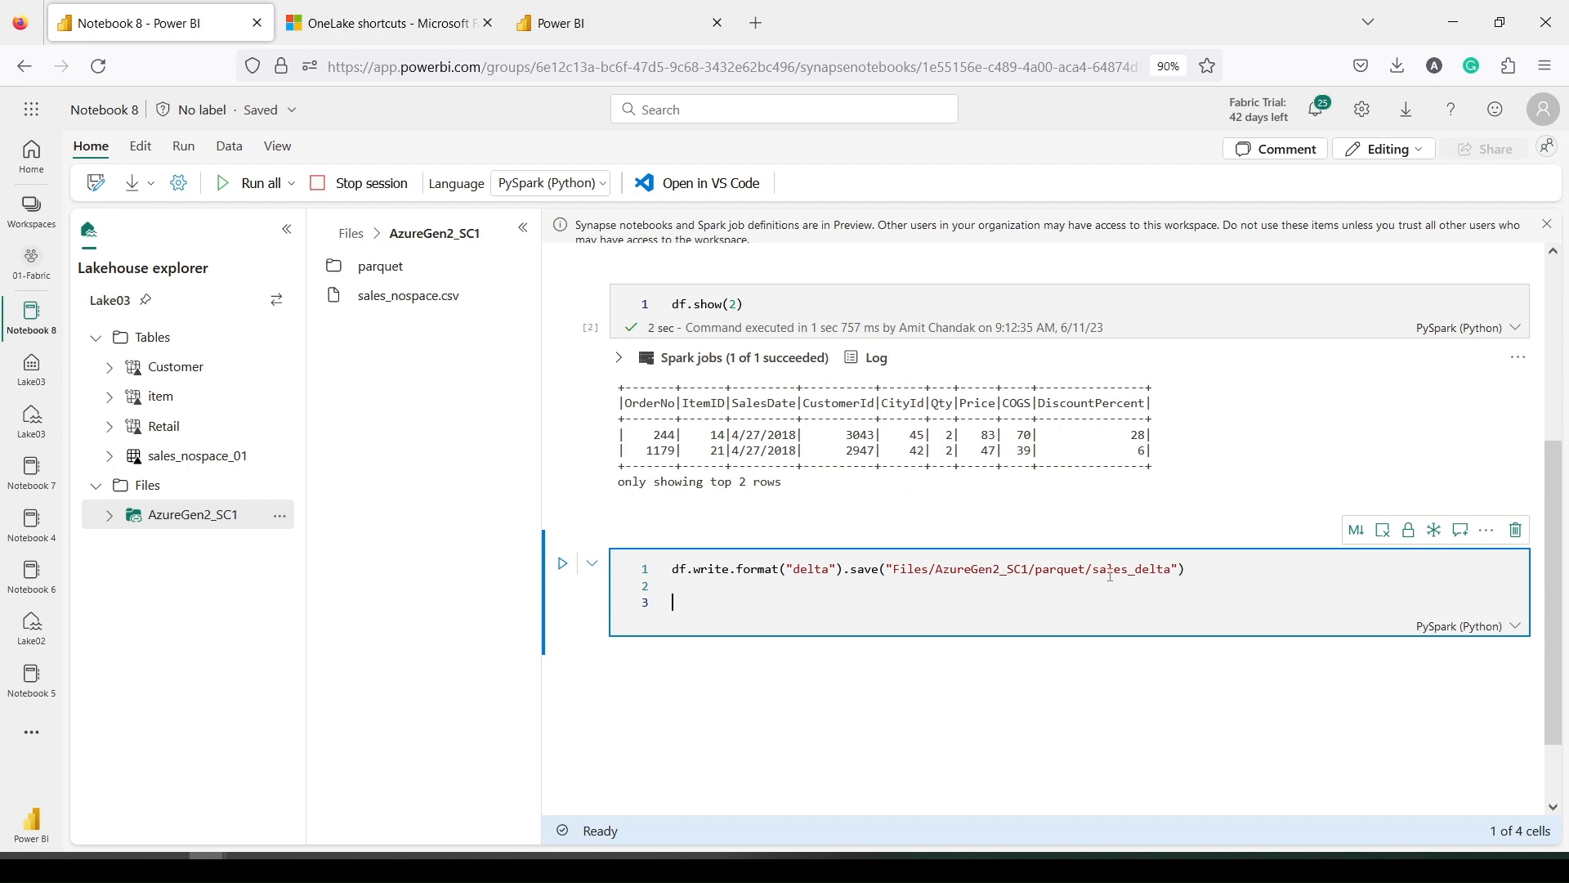
{"action": "left_click", "coordinate": [563, 566]}
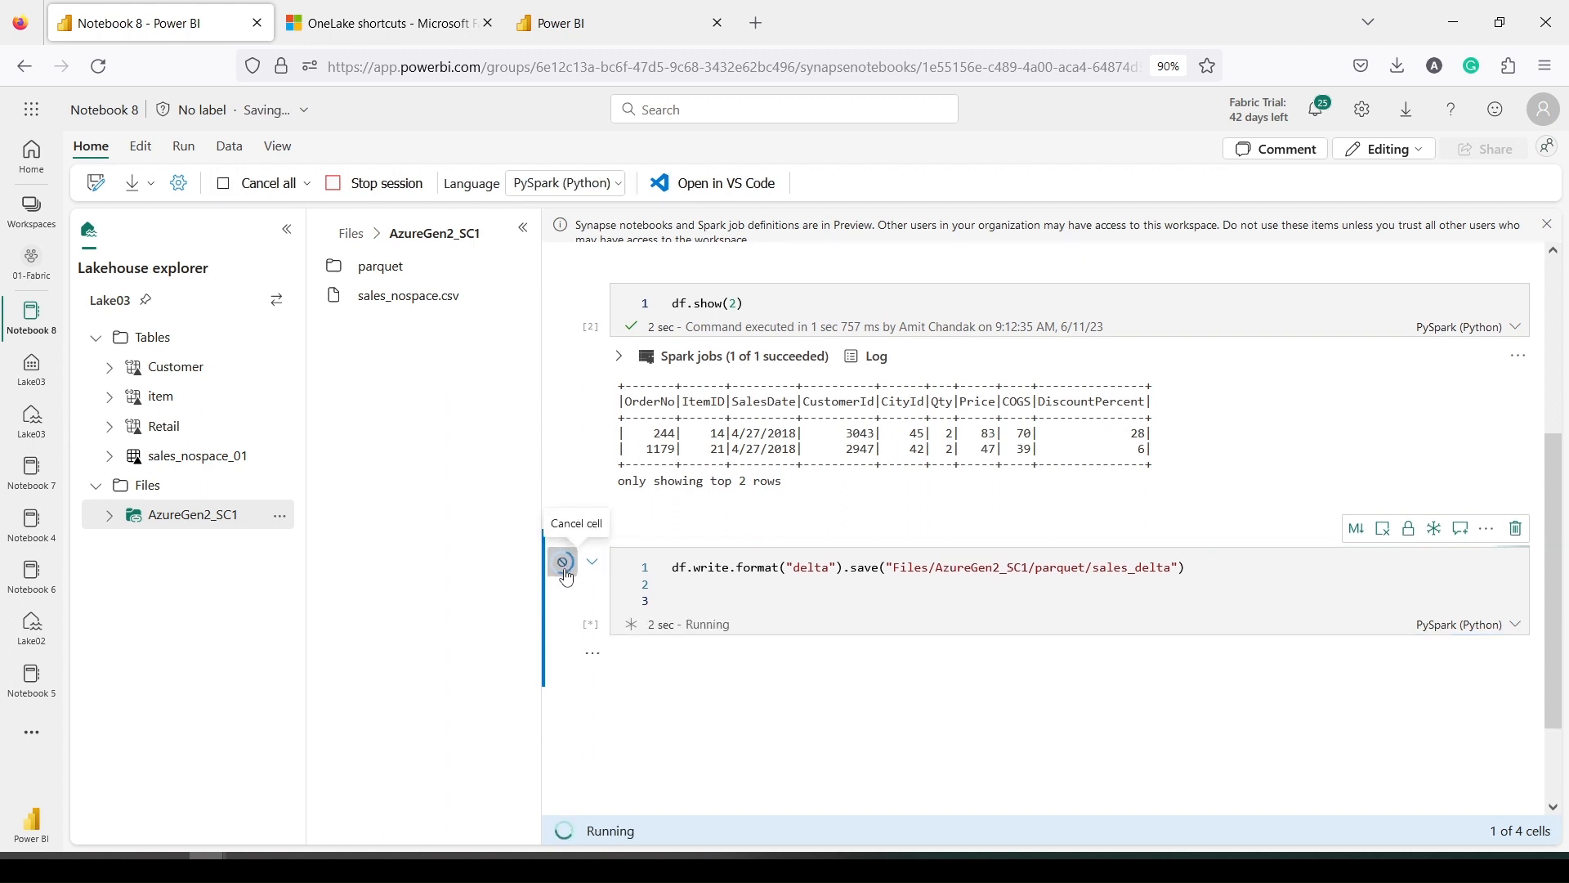
{"action": "scroll", "coordinate": [792, 545], "scroll_direction": "down", "scroll_amount": 2}
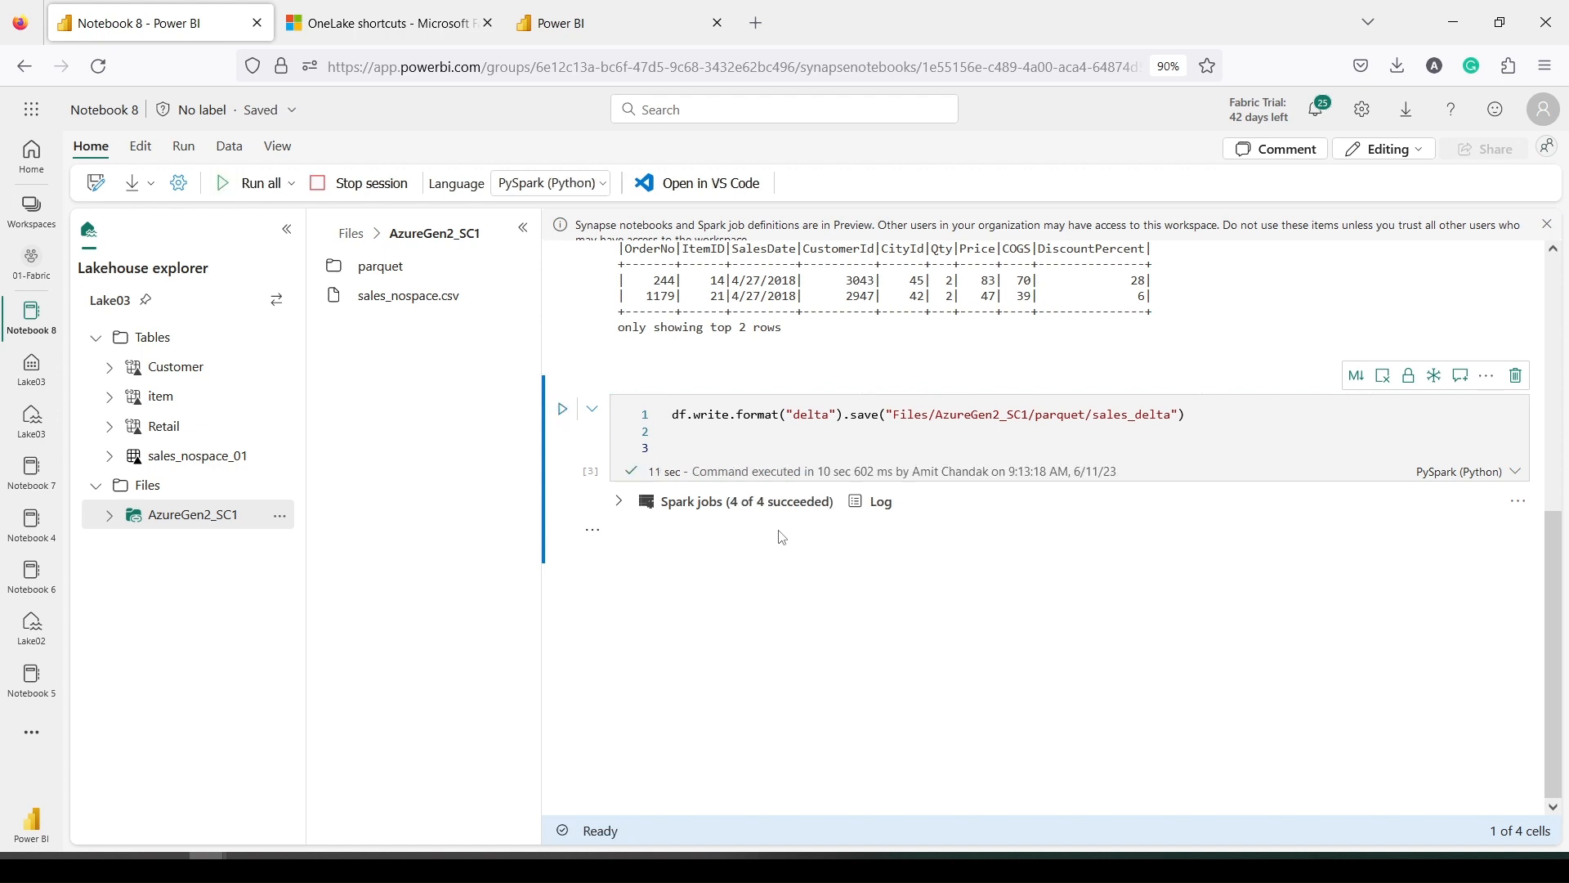
In the third Power BI tab, go to the 01-Fabric workspace and open Lake03
{"action": "left_click", "coordinate": [221, 516]}
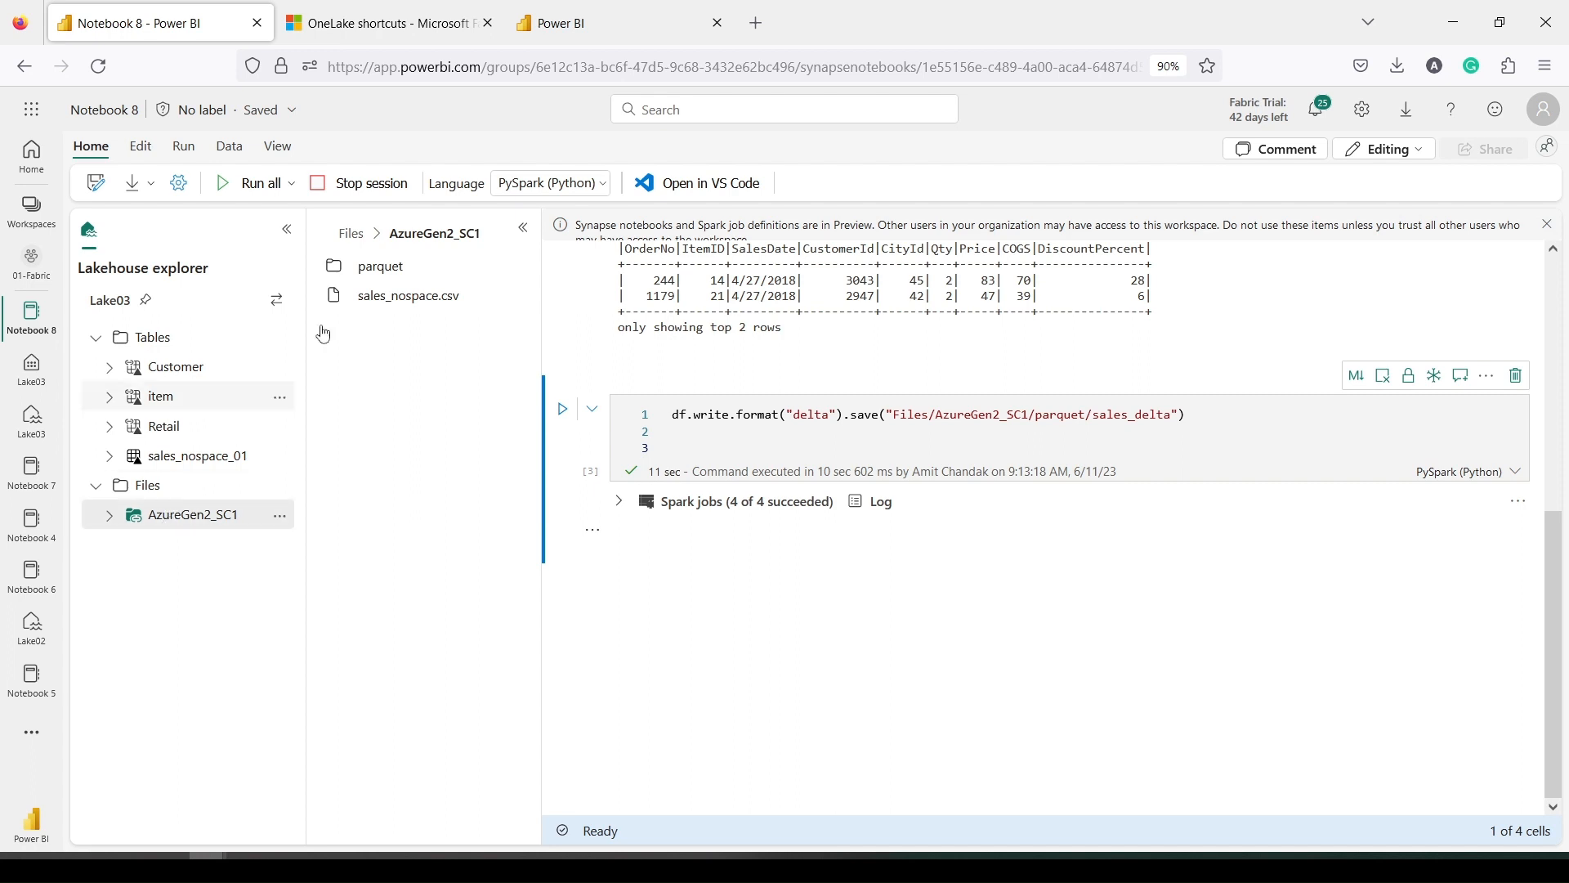
{"action": "left_click", "coordinate": [580, 27]}
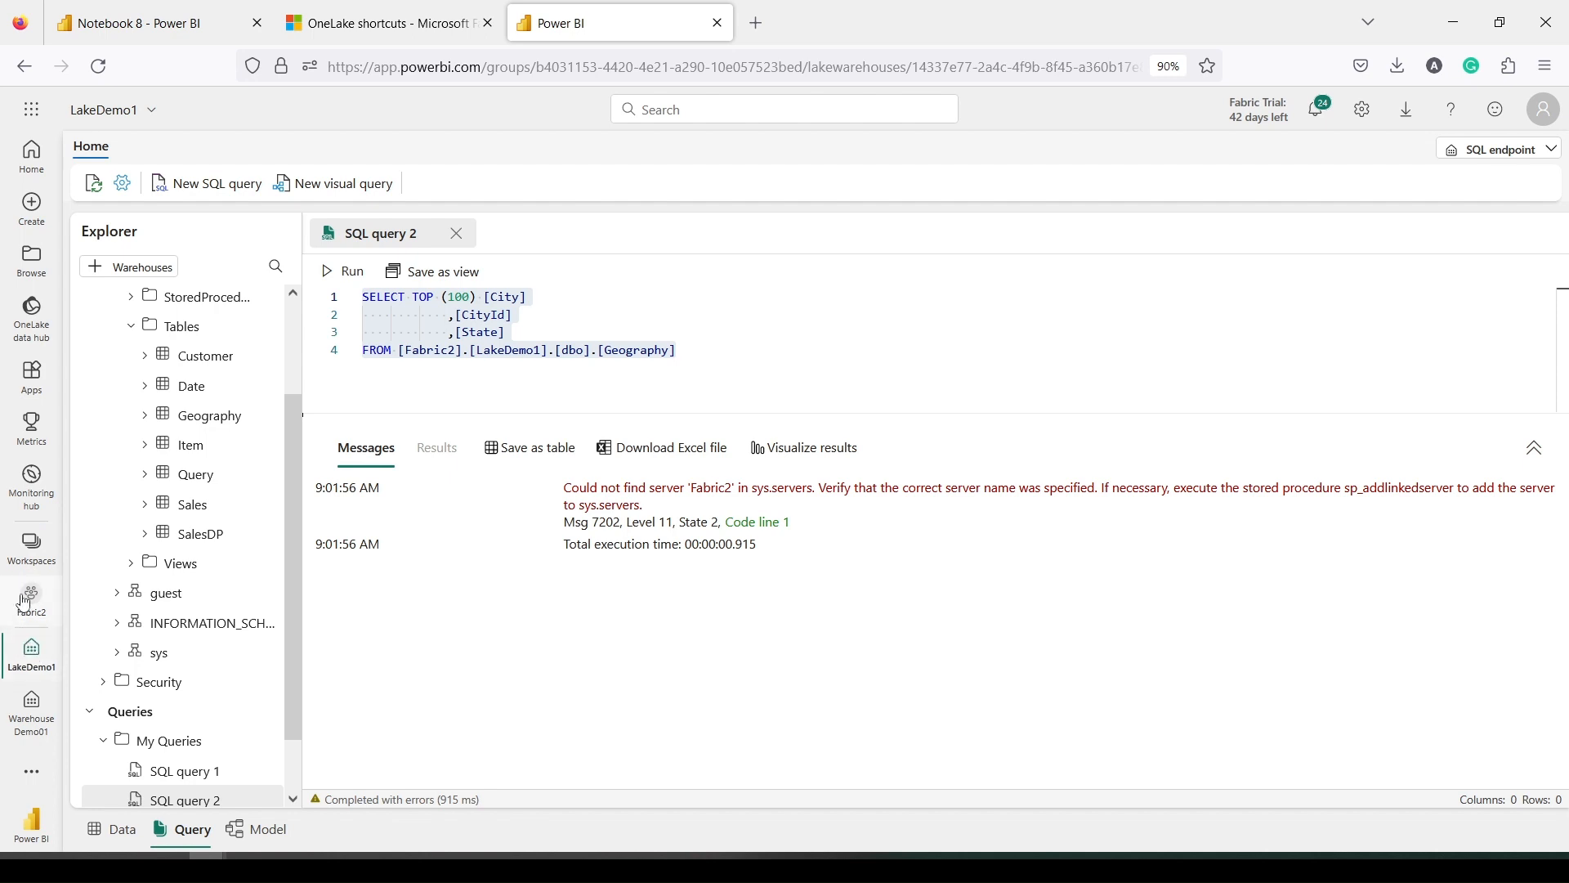
{"action": "left_click", "coordinate": [27, 558]}
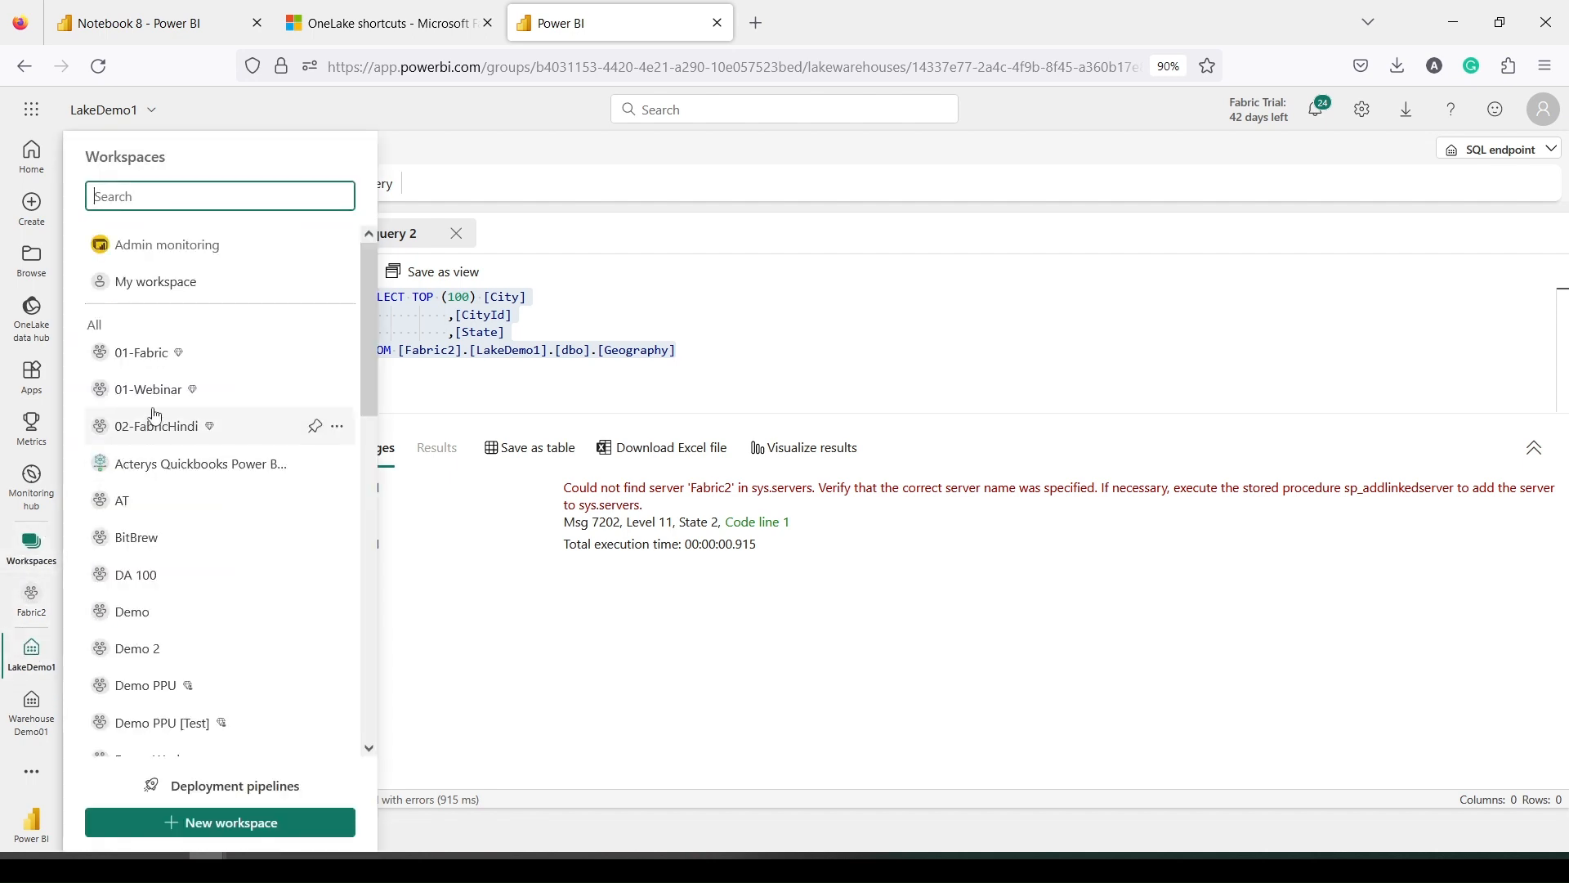
{"action": "left_click", "coordinate": [147, 352]}
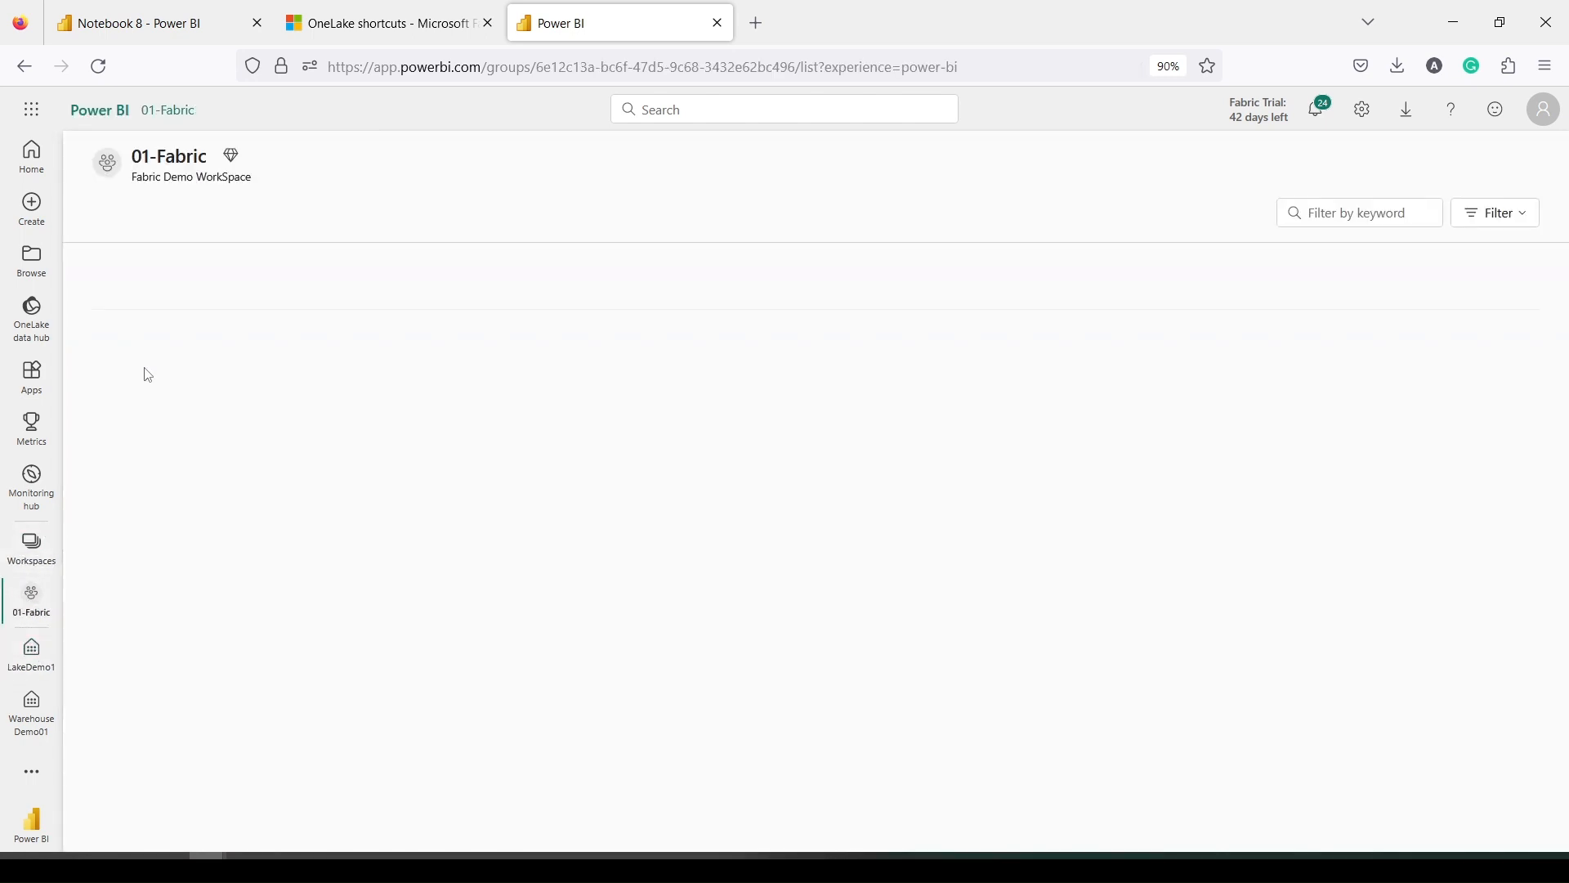
{"action": "scroll", "coordinate": [221, 532], "scroll_direction": "down", "scroll_amount": 15}
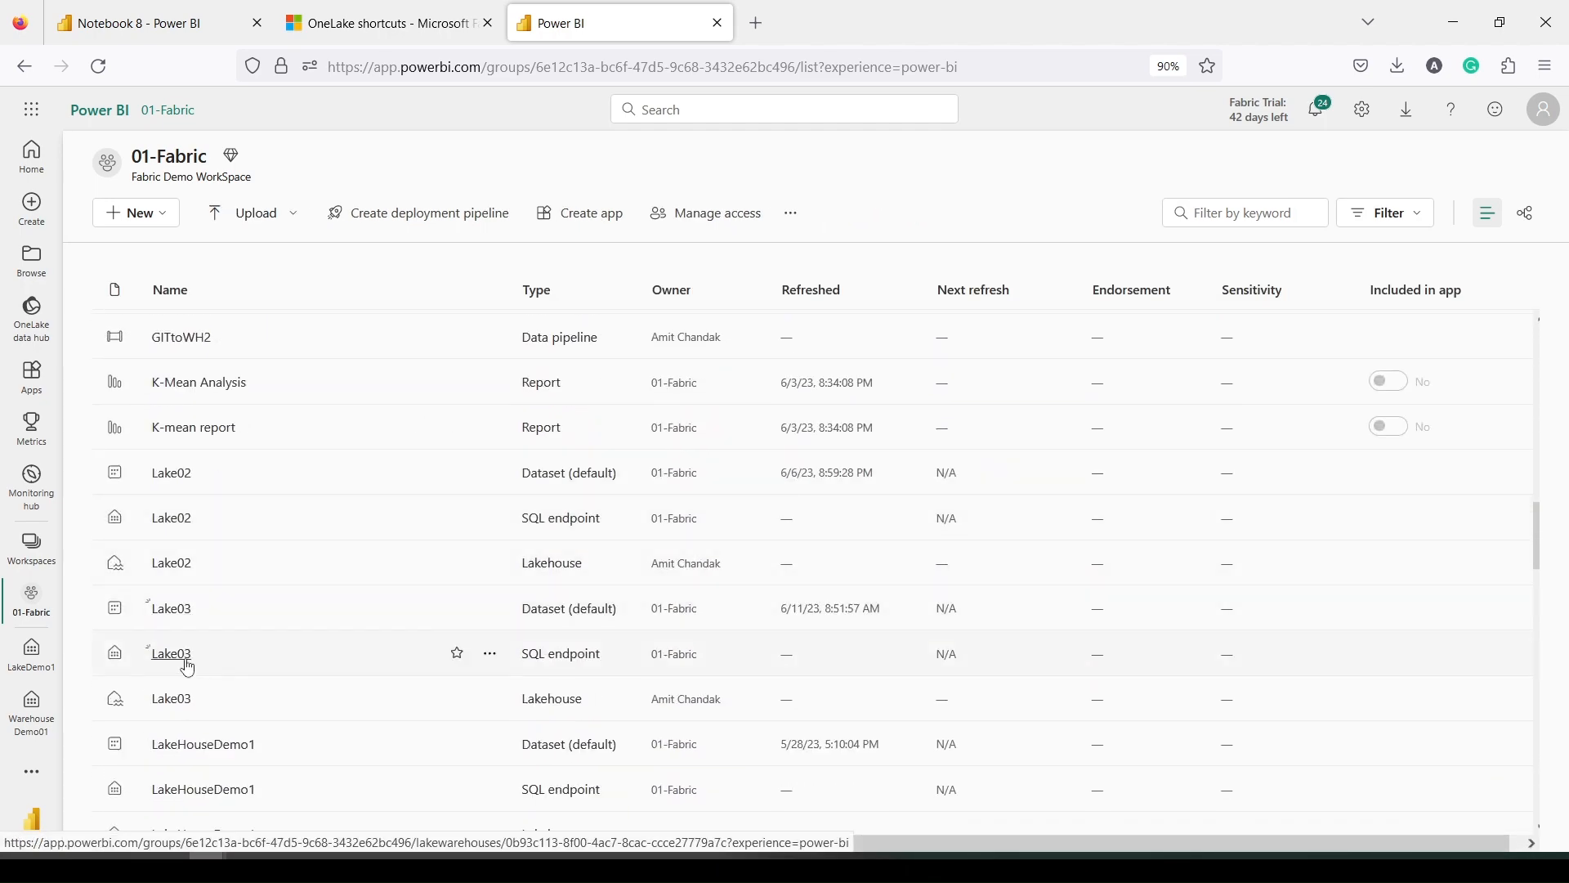
{"action": "left_click", "coordinate": [173, 698]}
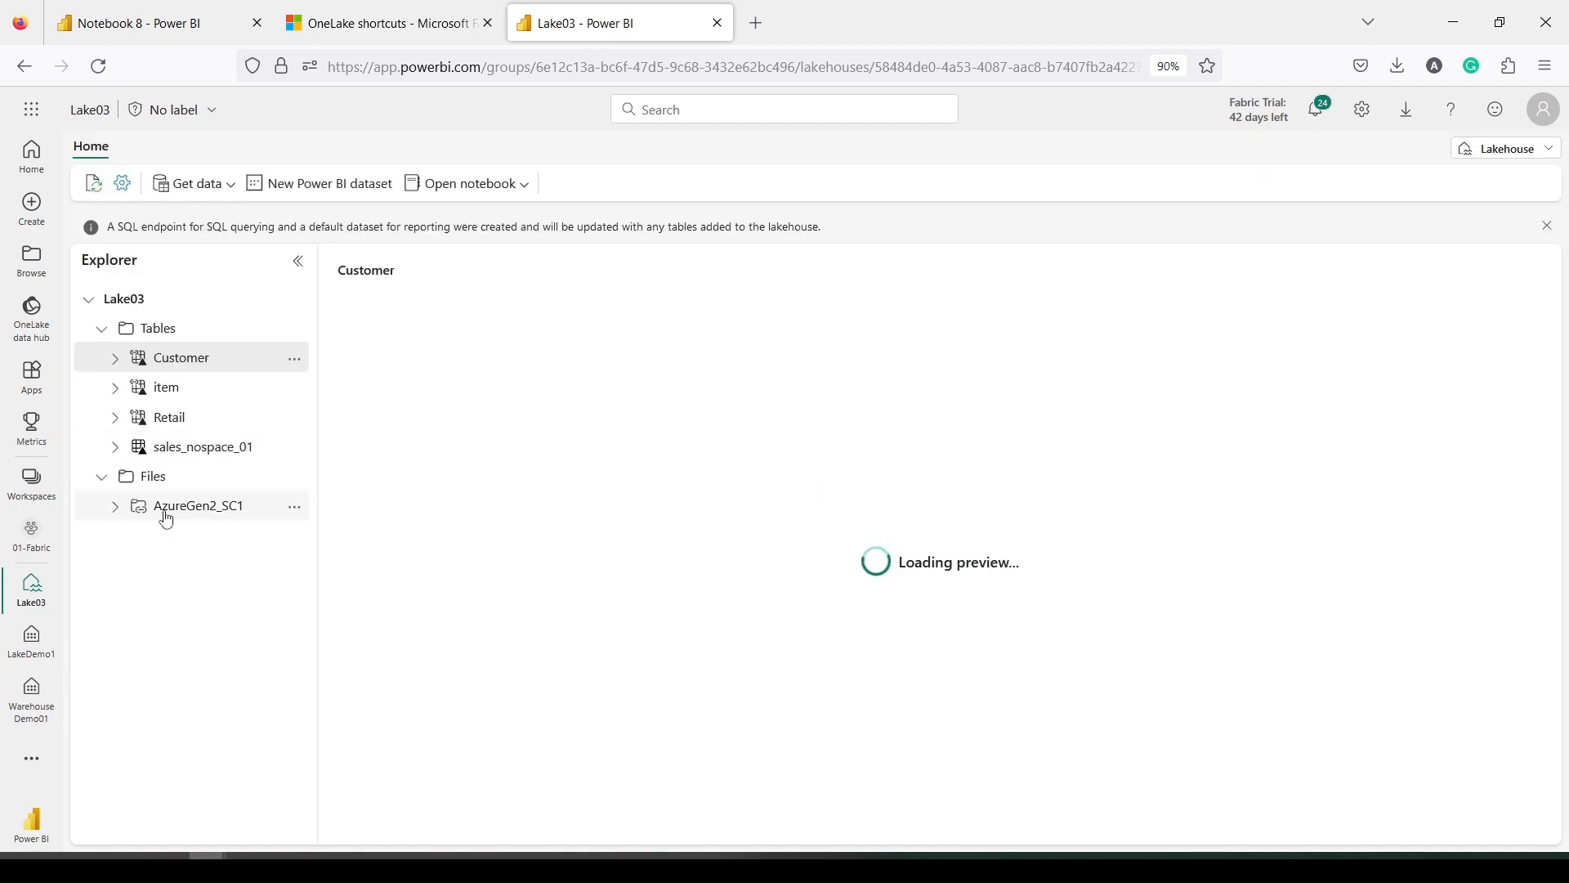
In the Lake03 explorer, browse AzureGen2_SC1 > parquet > sales_delta
{"action": "left_click", "coordinate": [119, 511]}
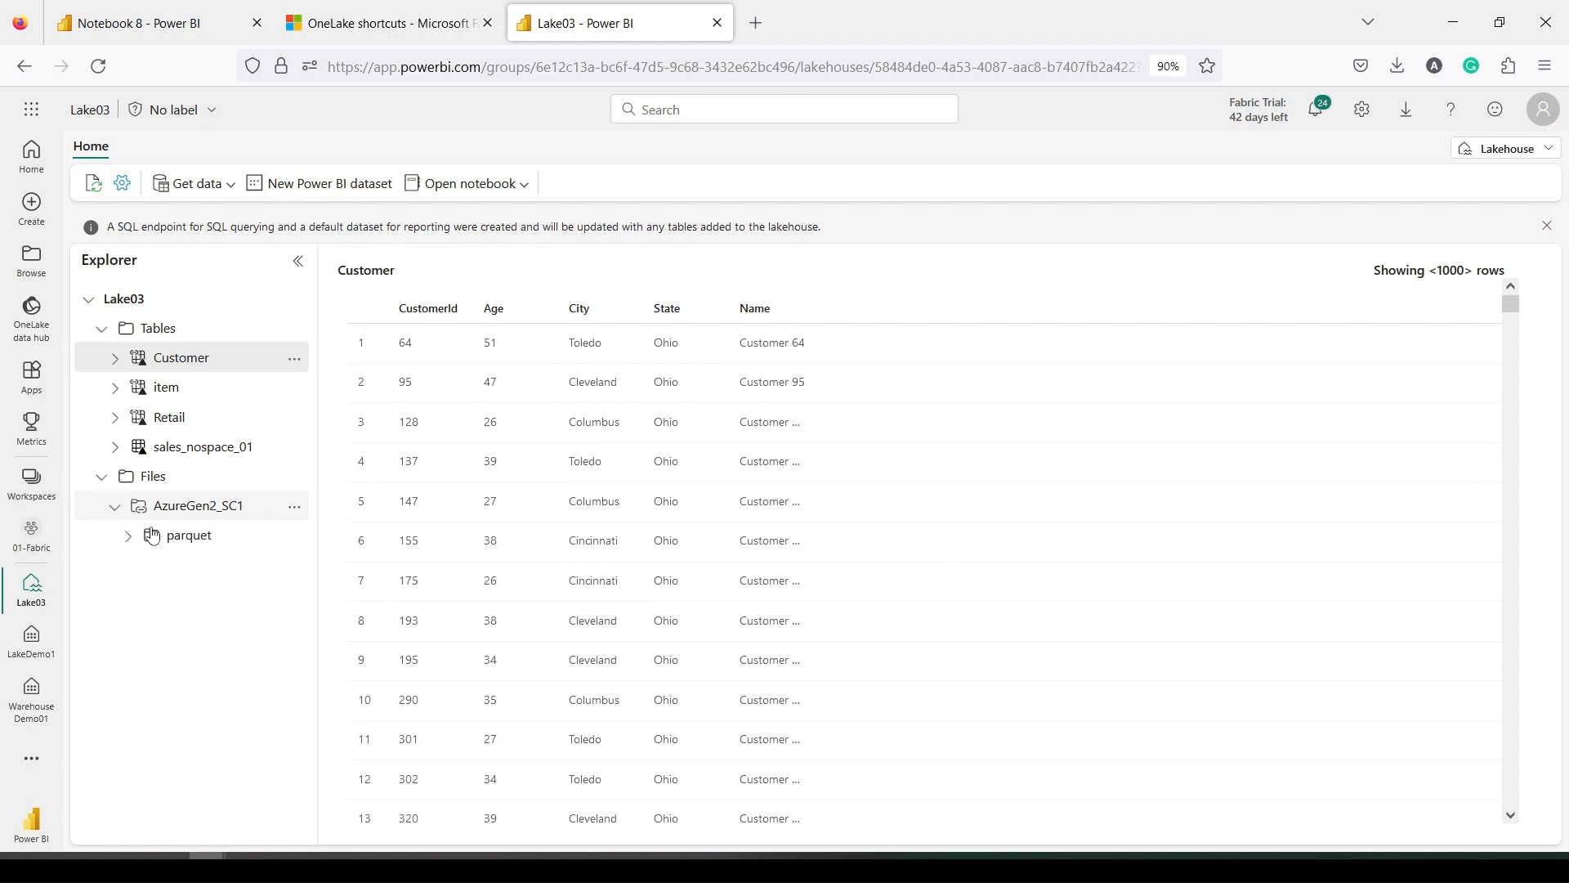
{"action": "left_click", "coordinate": [181, 534]}
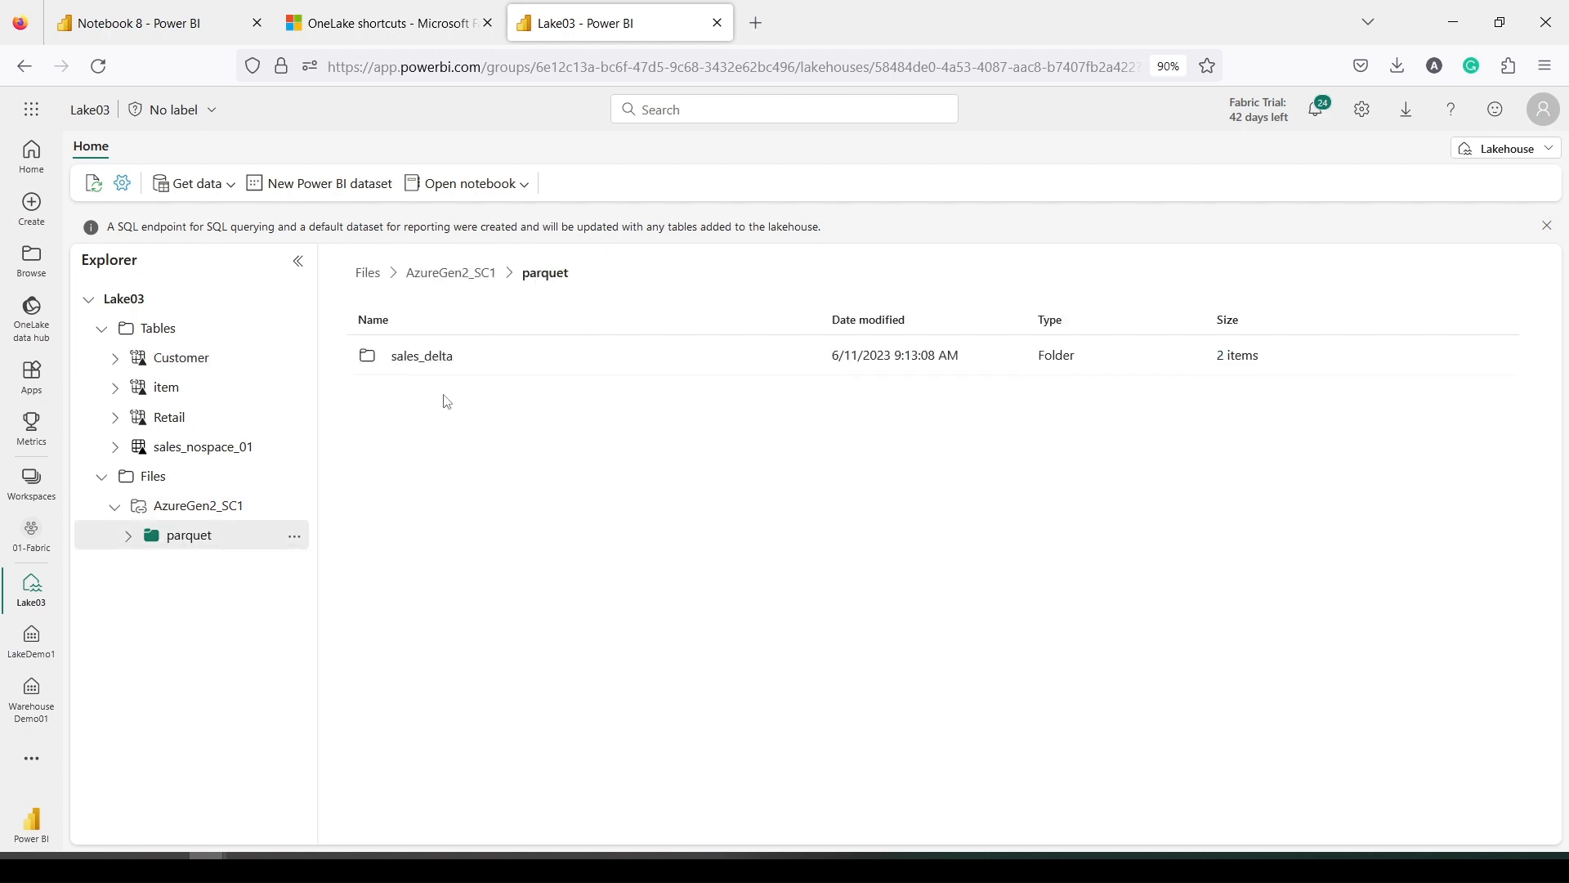
{"action": "left_click", "coordinate": [422, 359]}
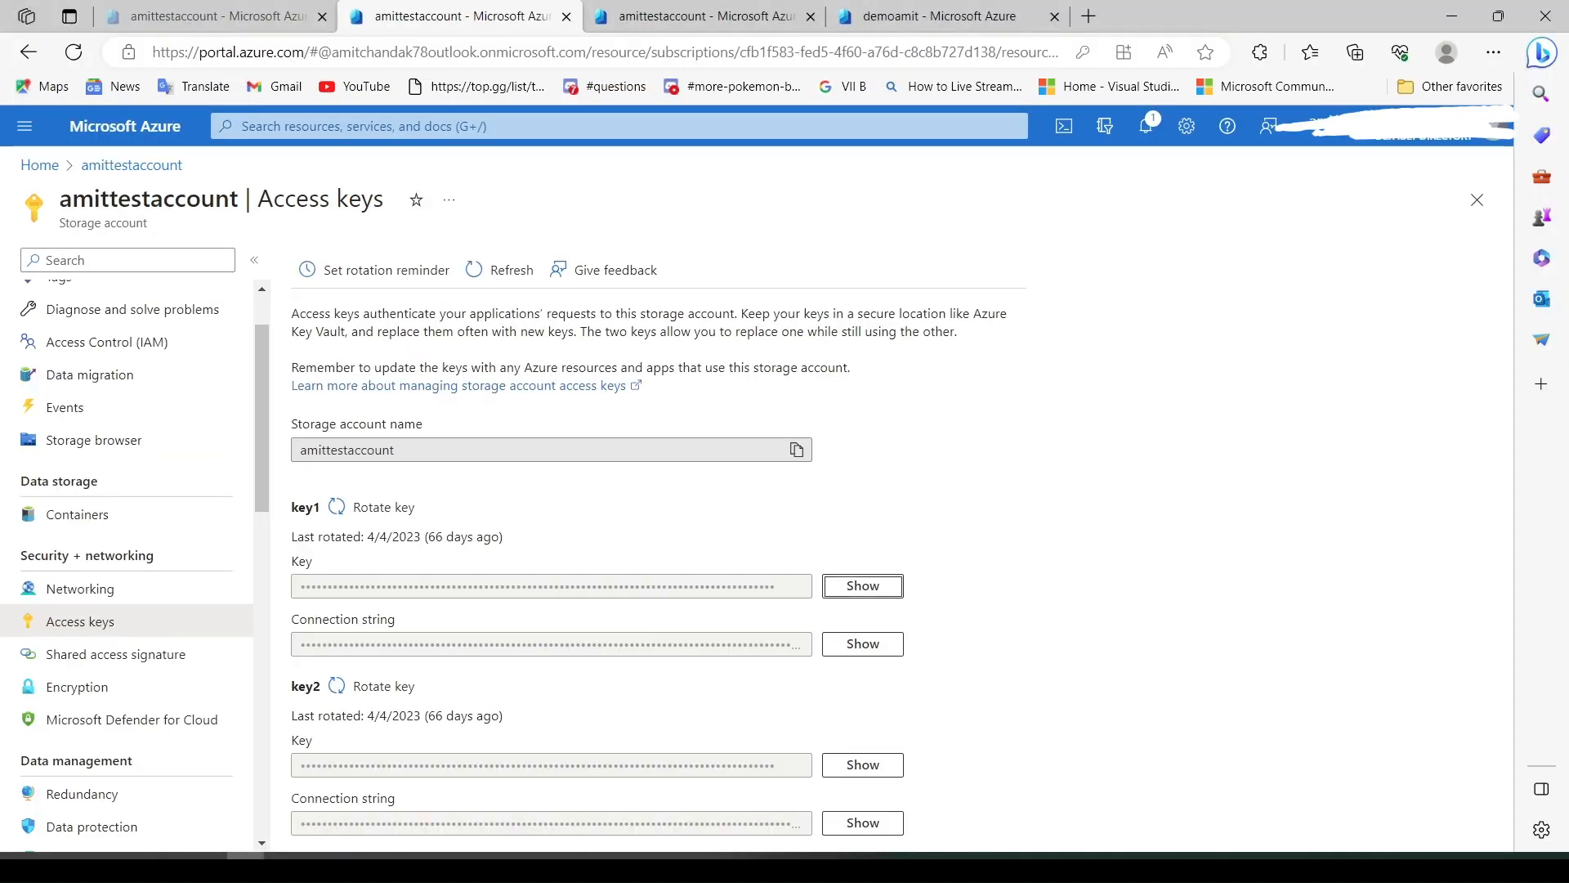
Check demoamit's fabric/parquet/sales_delta holds _delta_log and a 371.26 KiB part file, then return to Lake03
{"action": "left_click", "coordinate": [923, 17]}
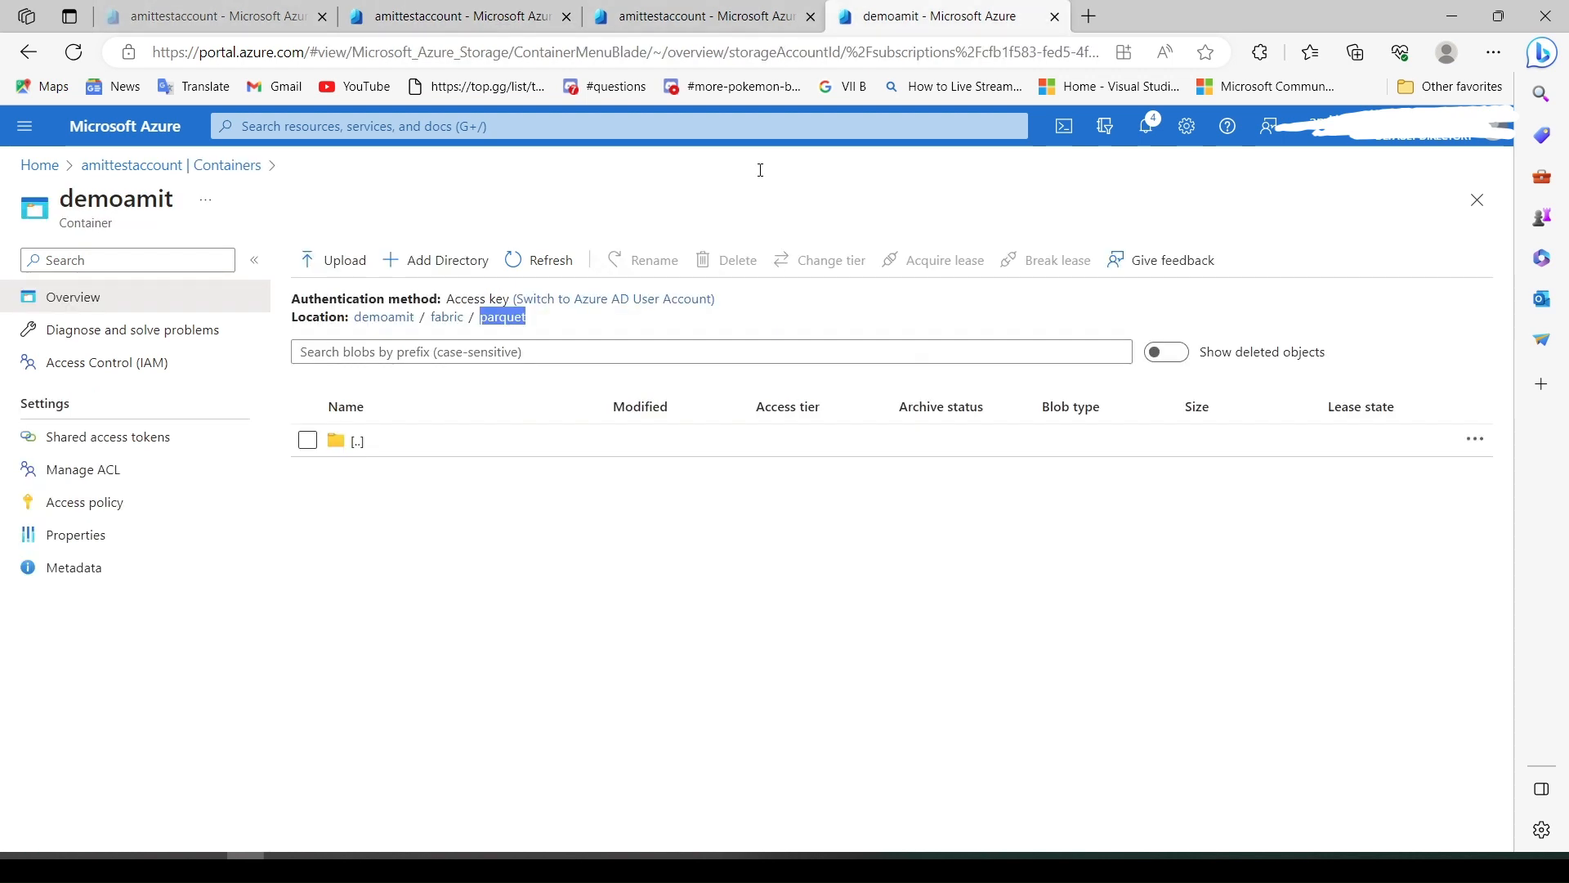
{"action": "left_click", "coordinate": [459, 317]}
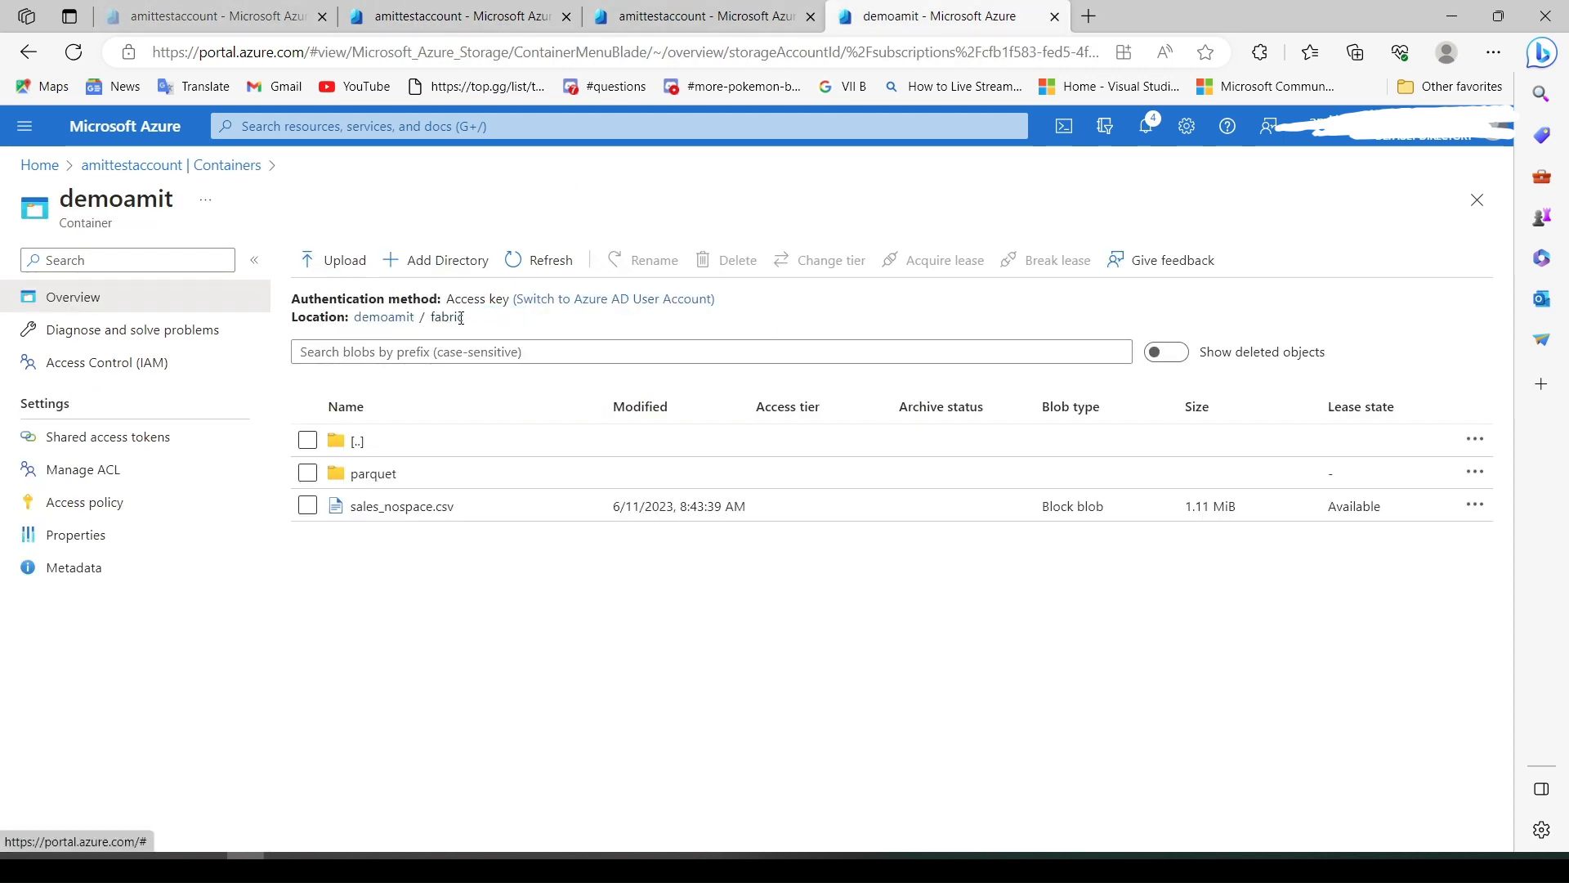
{"action": "left_click", "coordinate": [378, 476]}
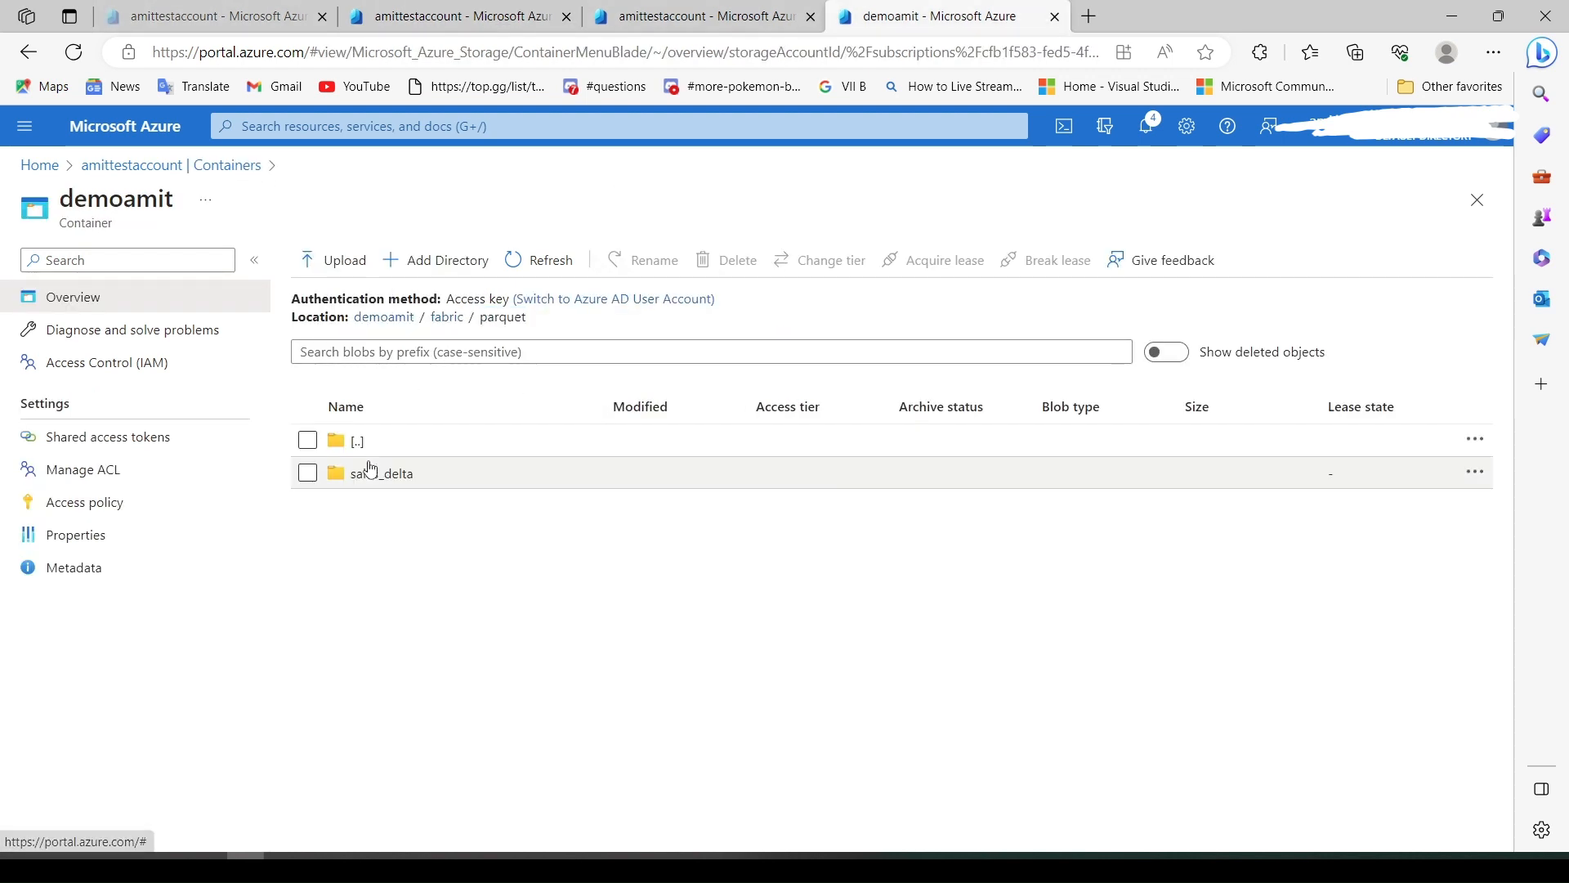
{"action": "left_click", "coordinate": [374, 474]}
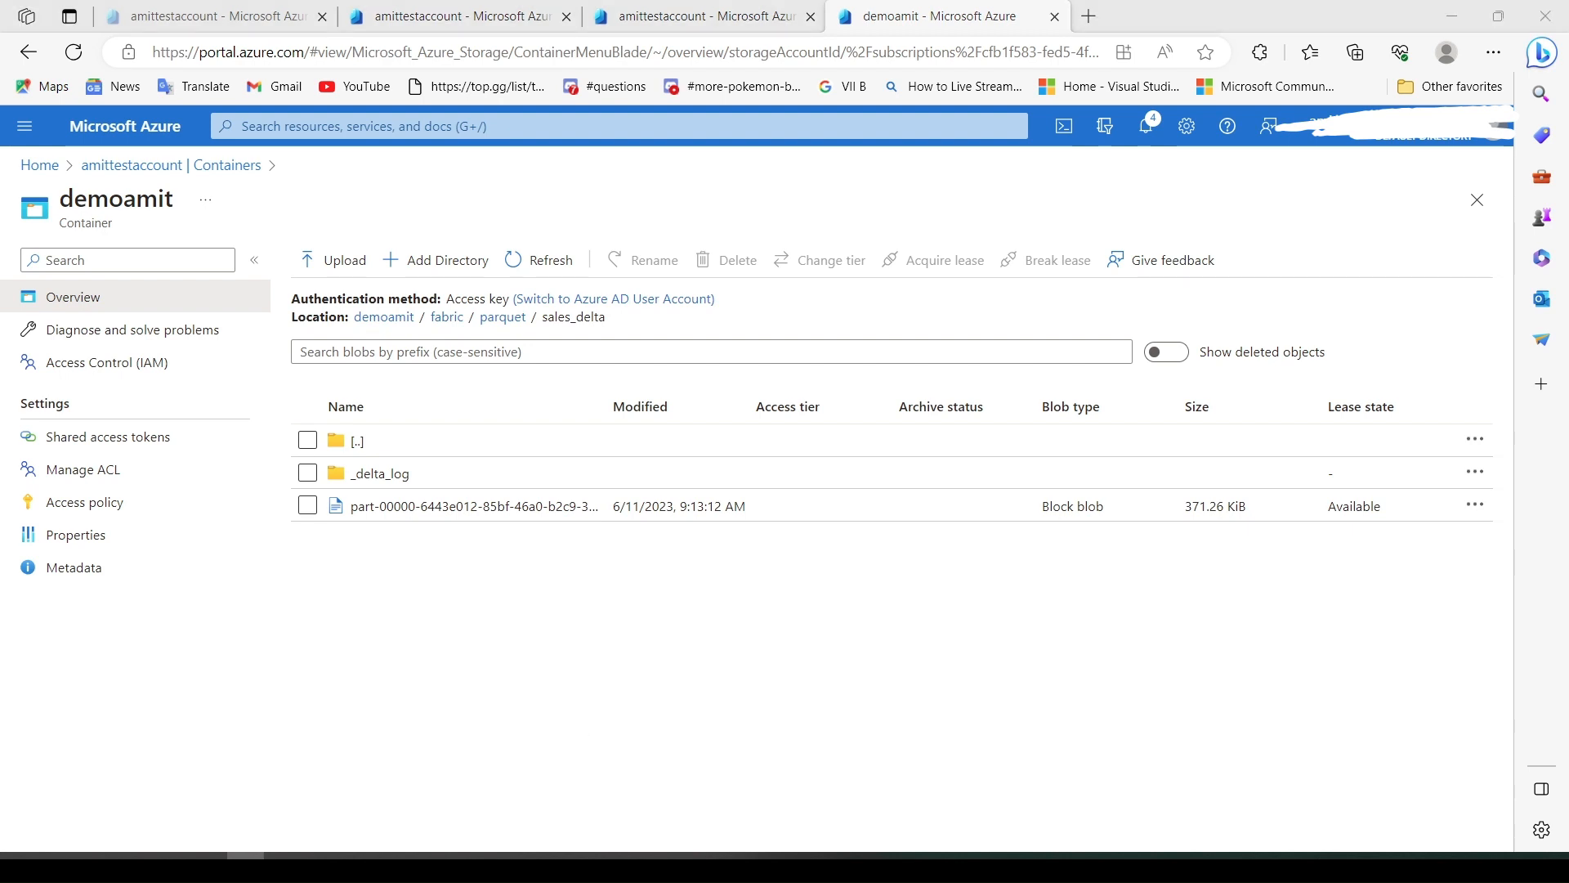
{"action": "key", "text": "alt+Tab"}
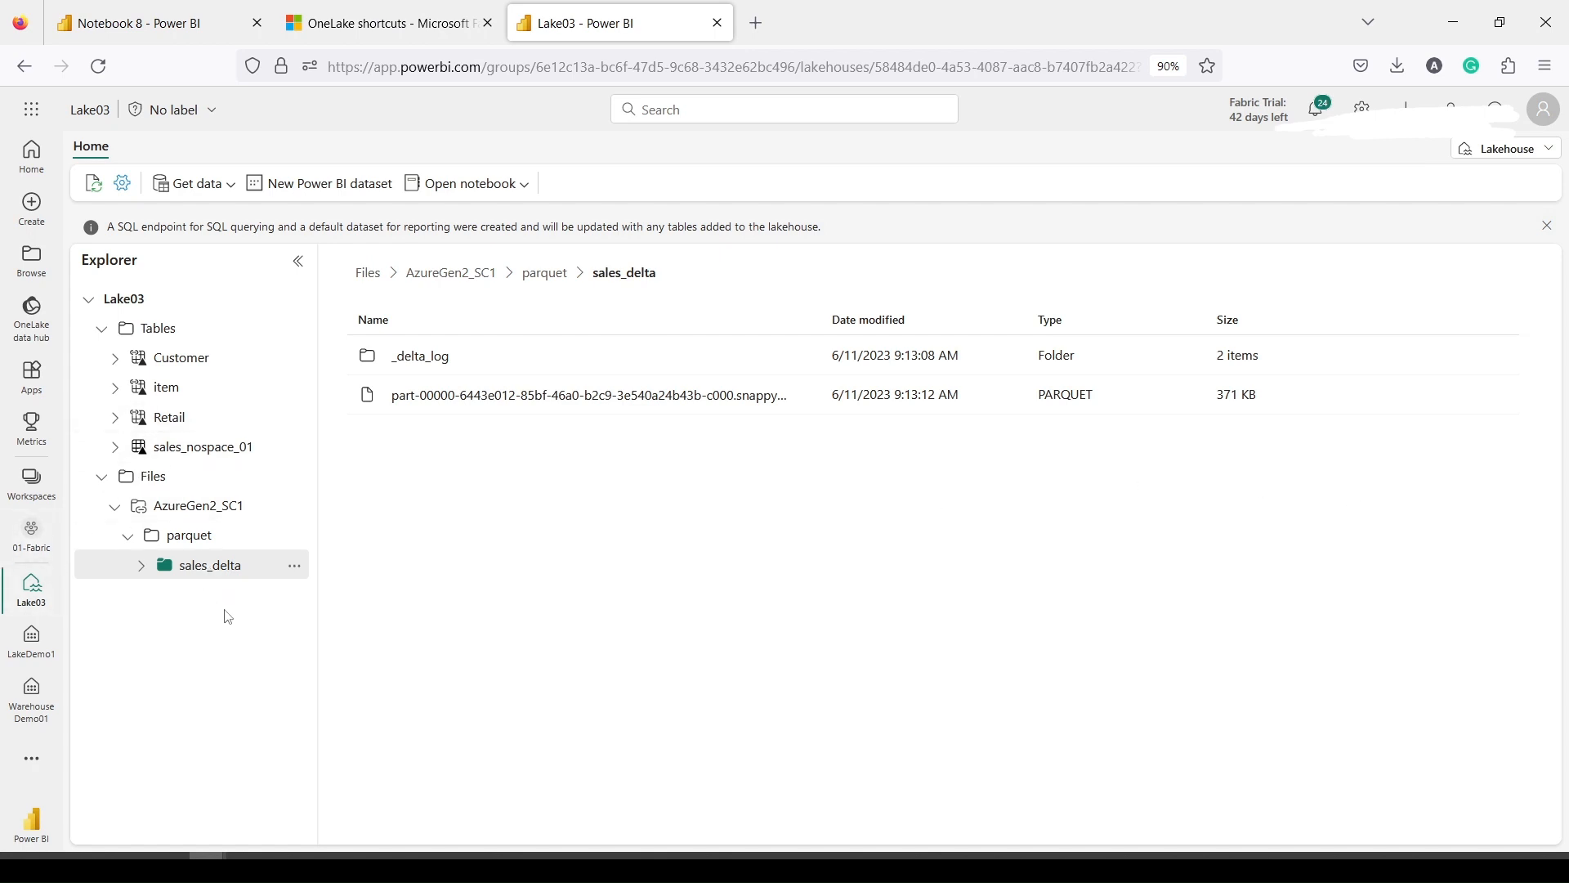
Start a new Lake03 shortcut with Azure Data Lake Storage Gen2 as source, backing out of OneLake
{"action": "left_click", "coordinate": [208, 184]}
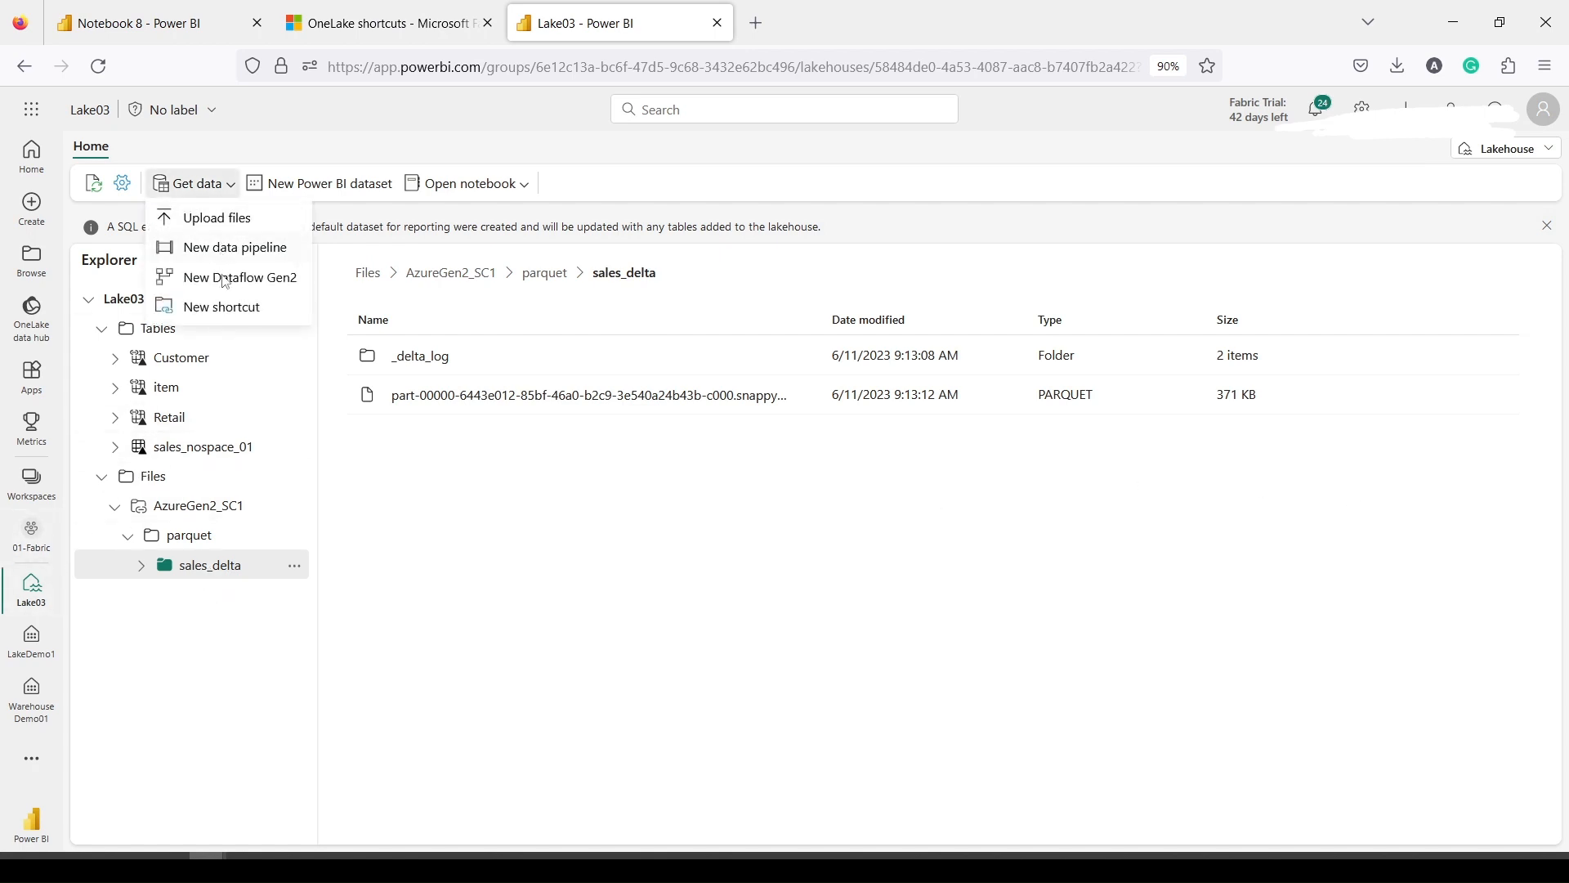
{"action": "left_click", "coordinate": [224, 304]}
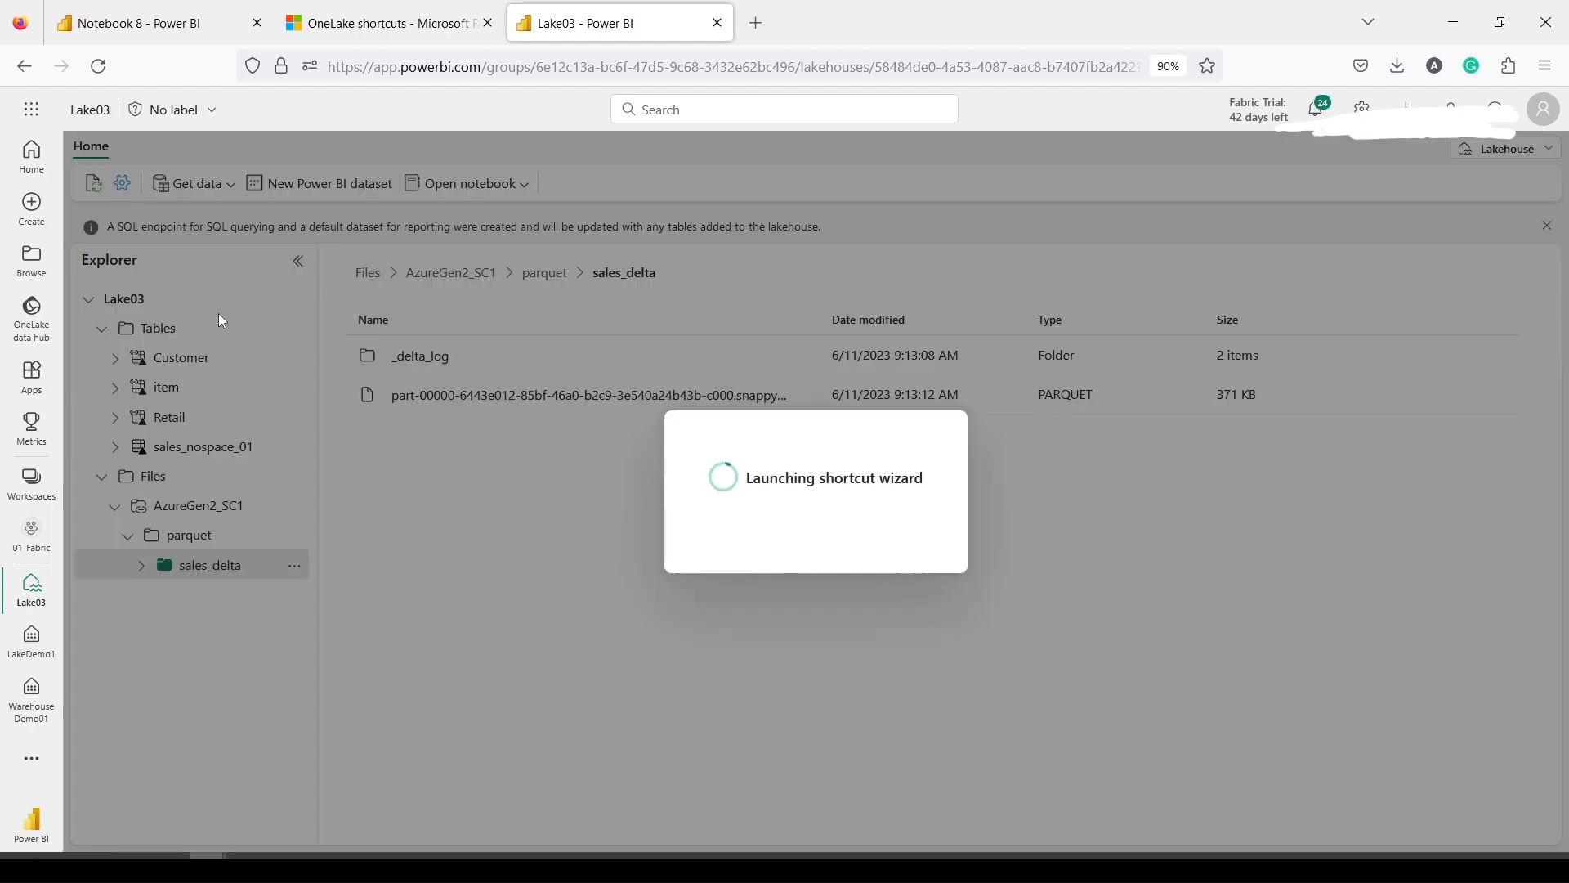
{"action": "left_click", "coordinate": [308, 378]}
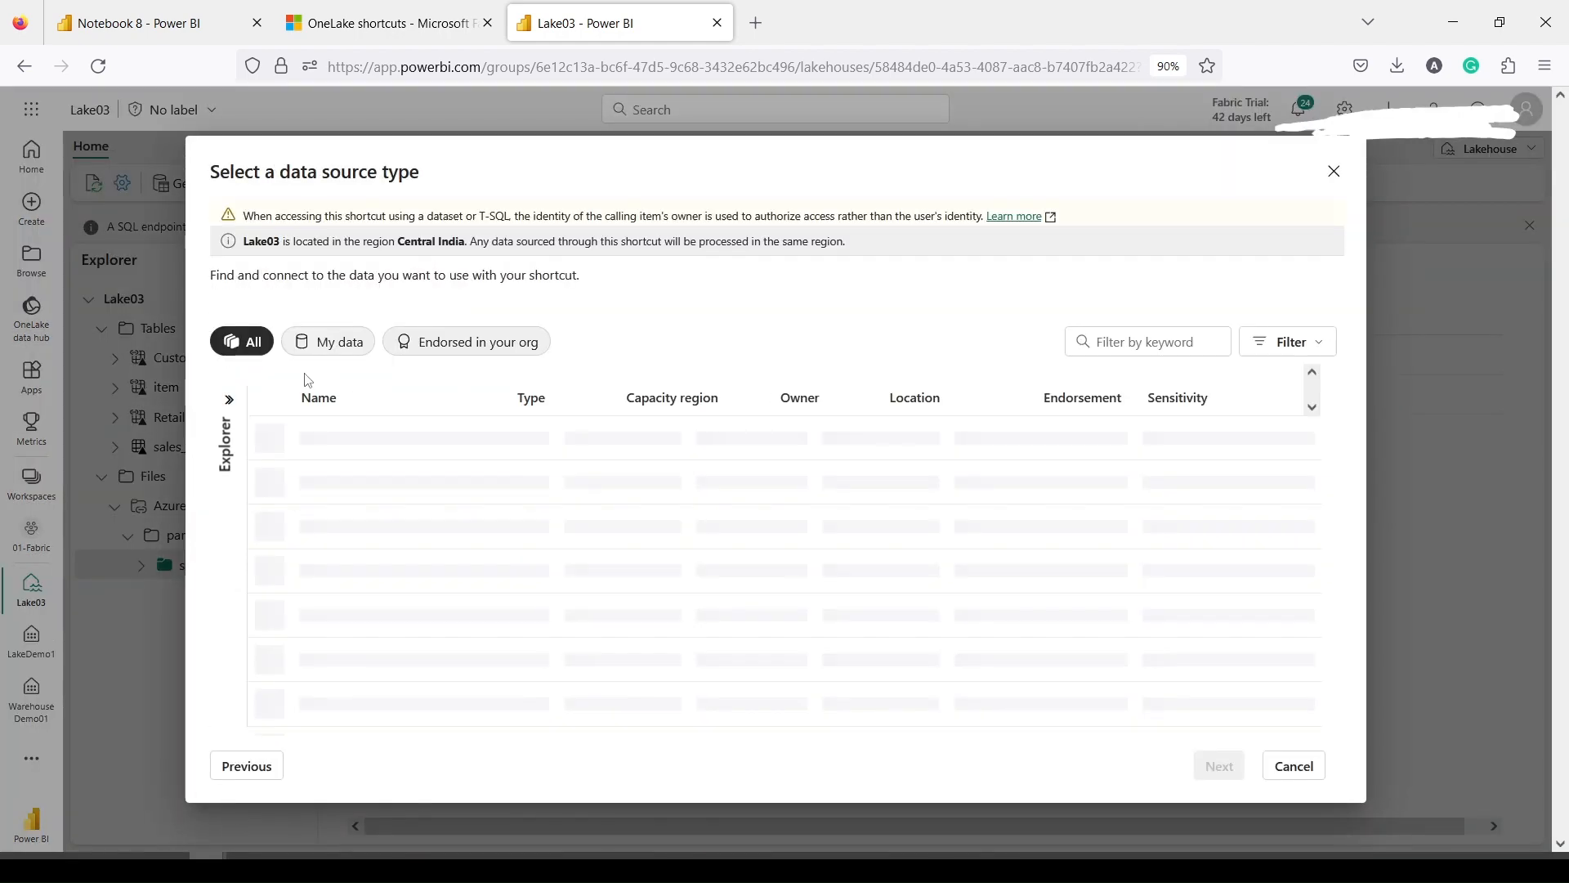
{"action": "left_click", "coordinate": [1294, 766]}
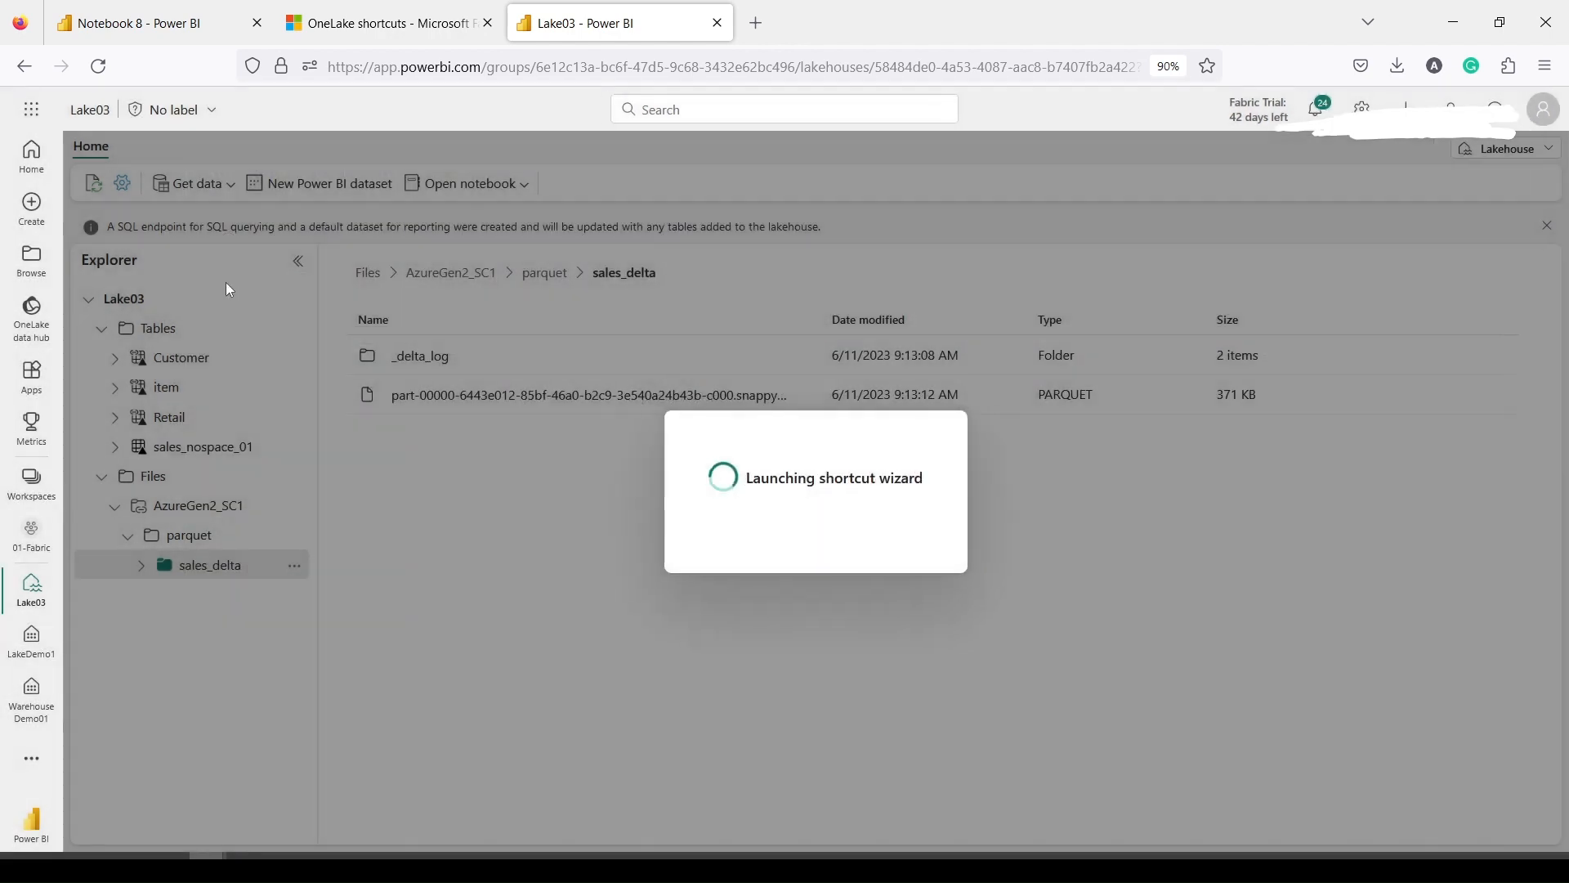
{"action": "left_click", "coordinate": [214, 186]}
{"action": "left_click", "coordinate": [211, 304]}
{"action": "left_click", "coordinate": [303, 513]}
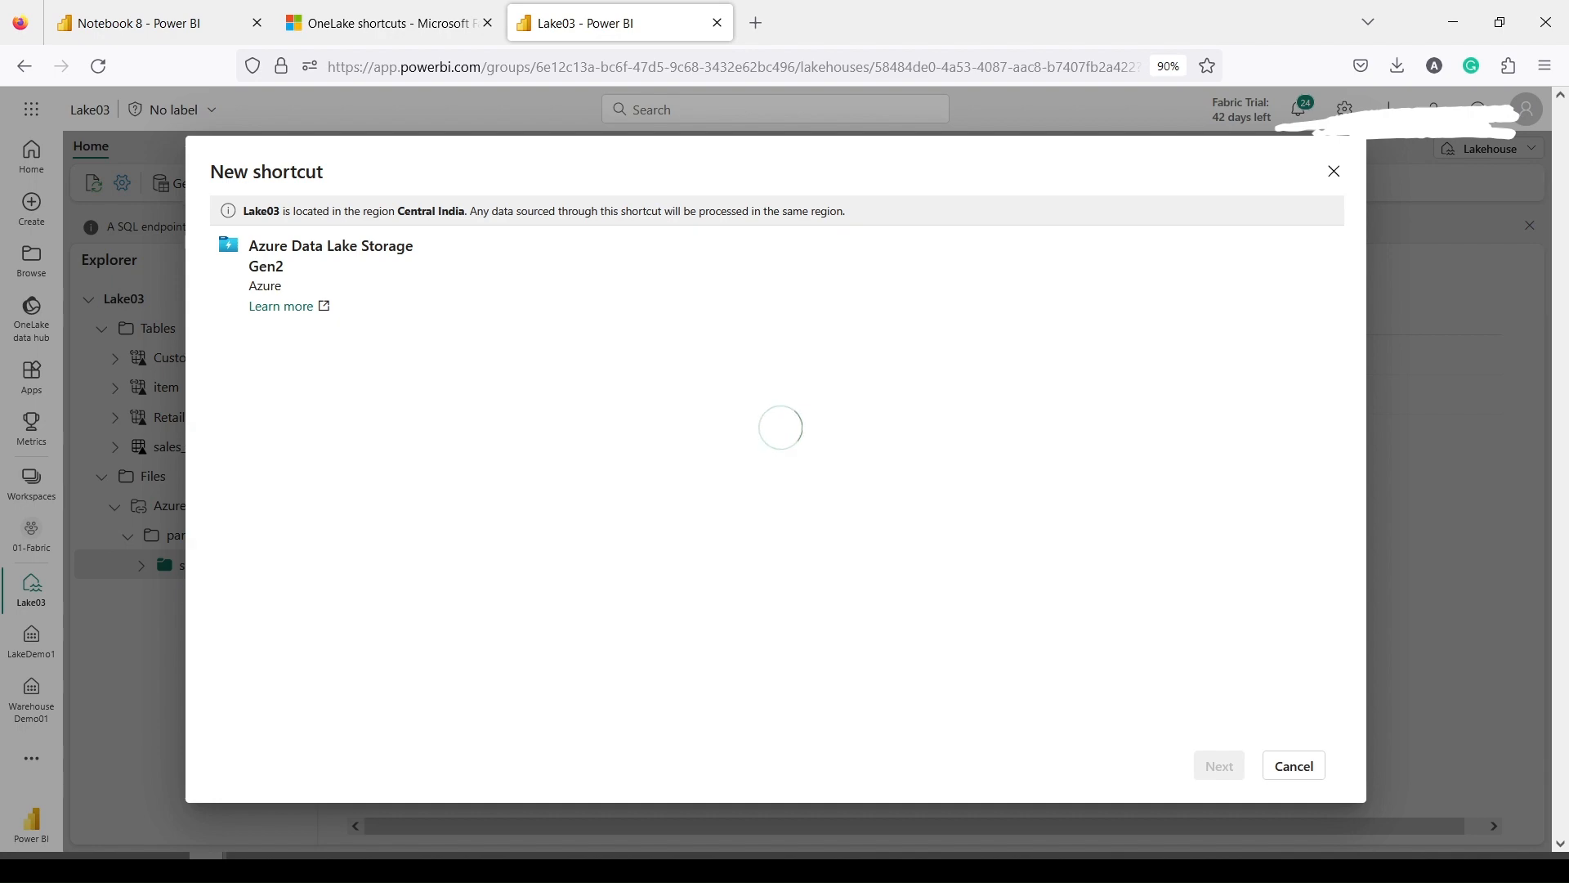
Copy the storage account's Data Lake Storage endpoint URL from the Azure portal Endpoints page
{"action": "left_click", "coordinate": [245, 868]}
{"action": "left_click", "coordinate": [695, 16]}
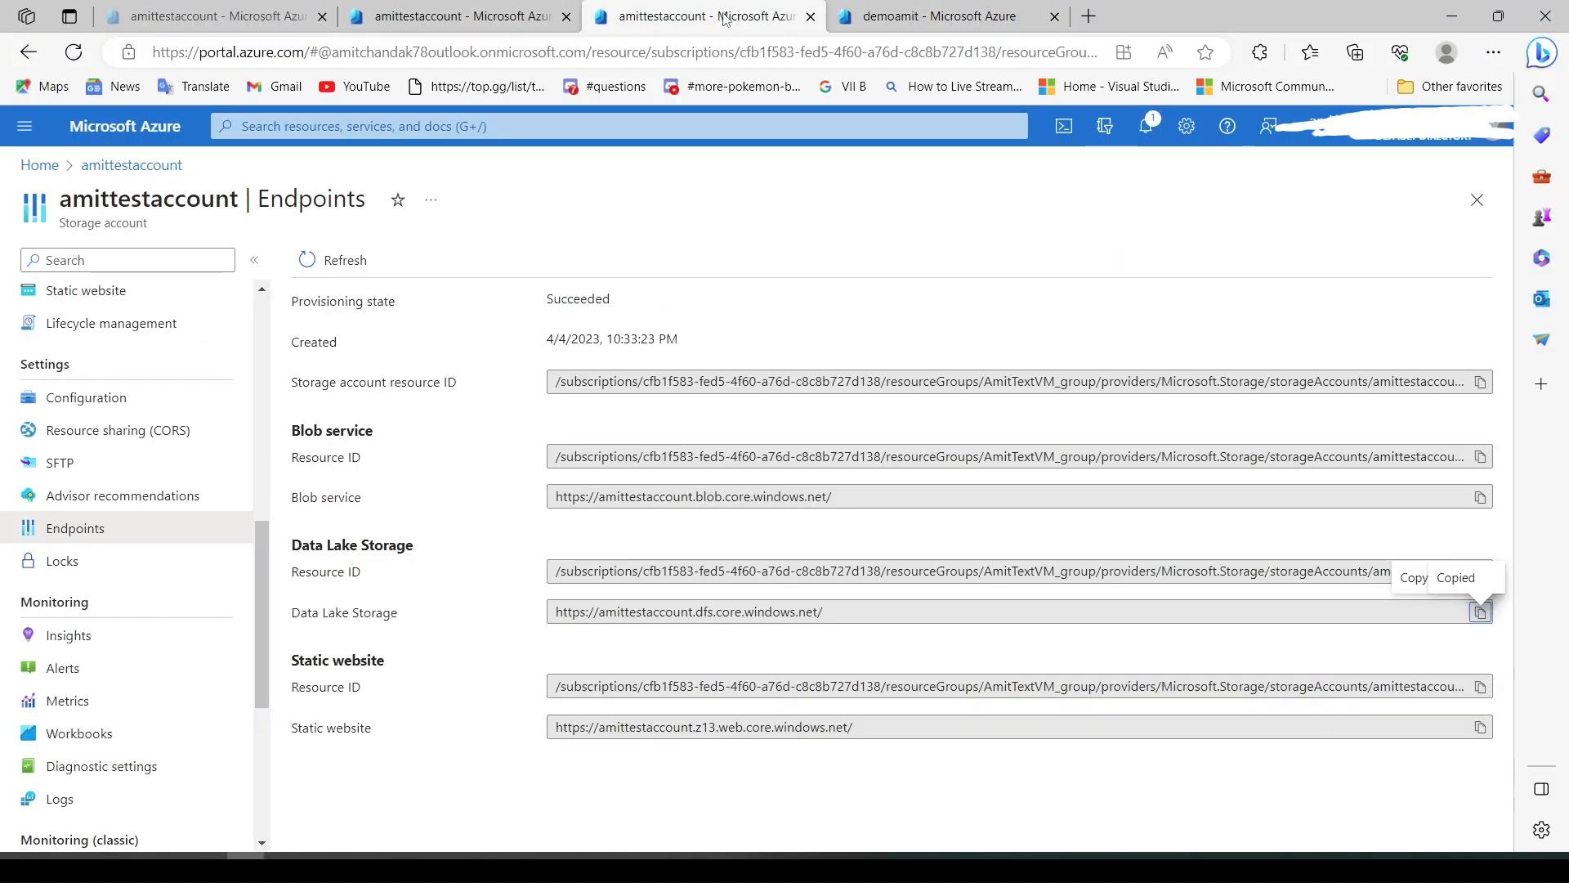
{"action": "left_click", "coordinate": [1480, 612]}
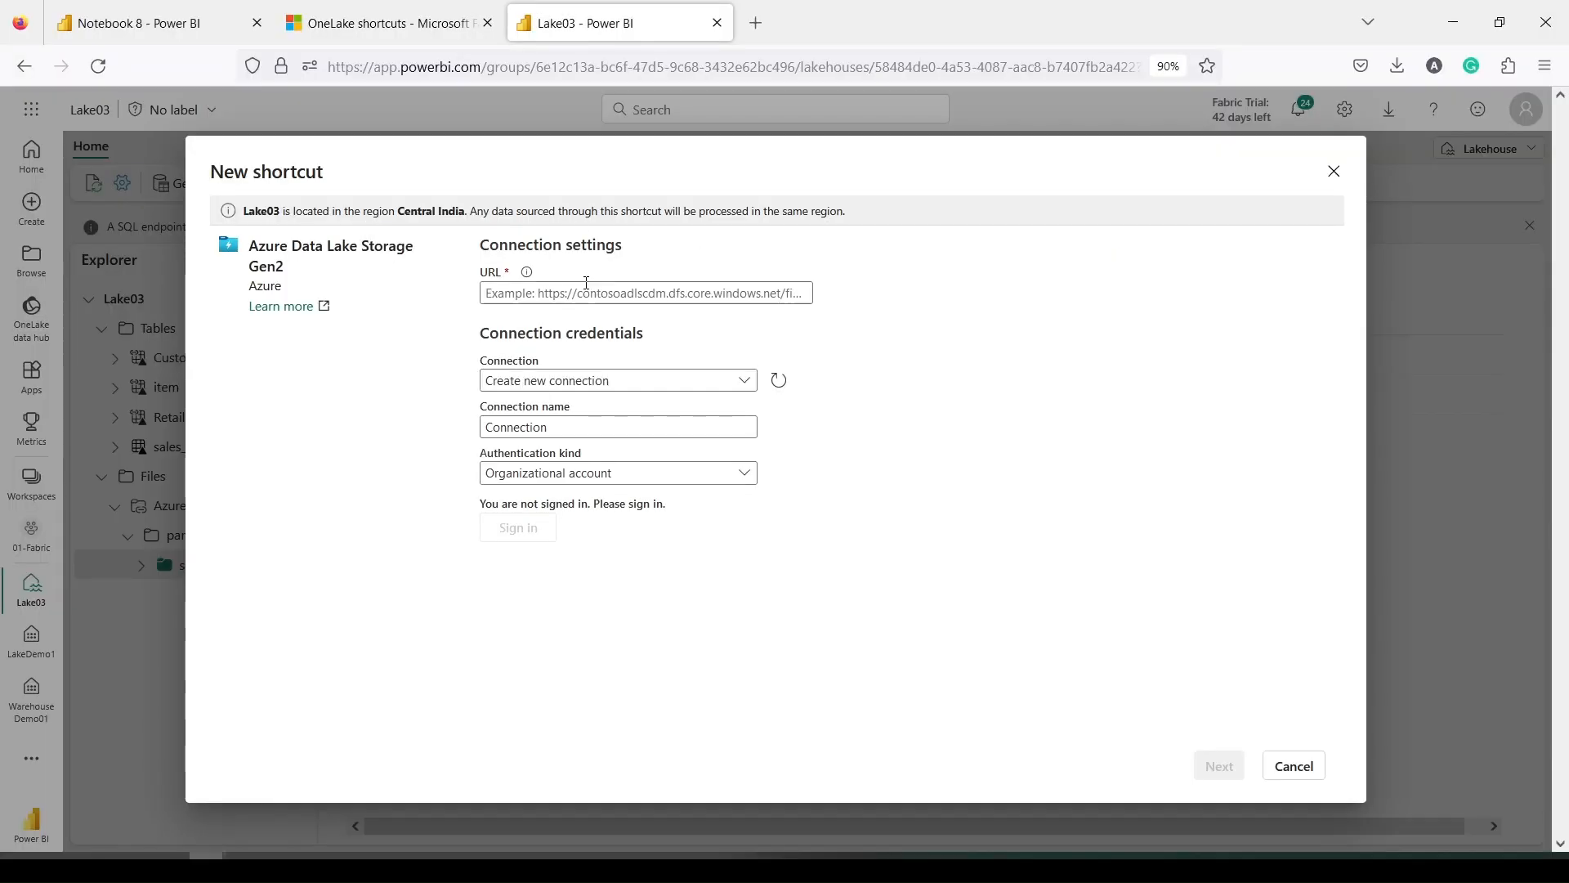
{"action": "left_click", "coordinate": [582, 293]}
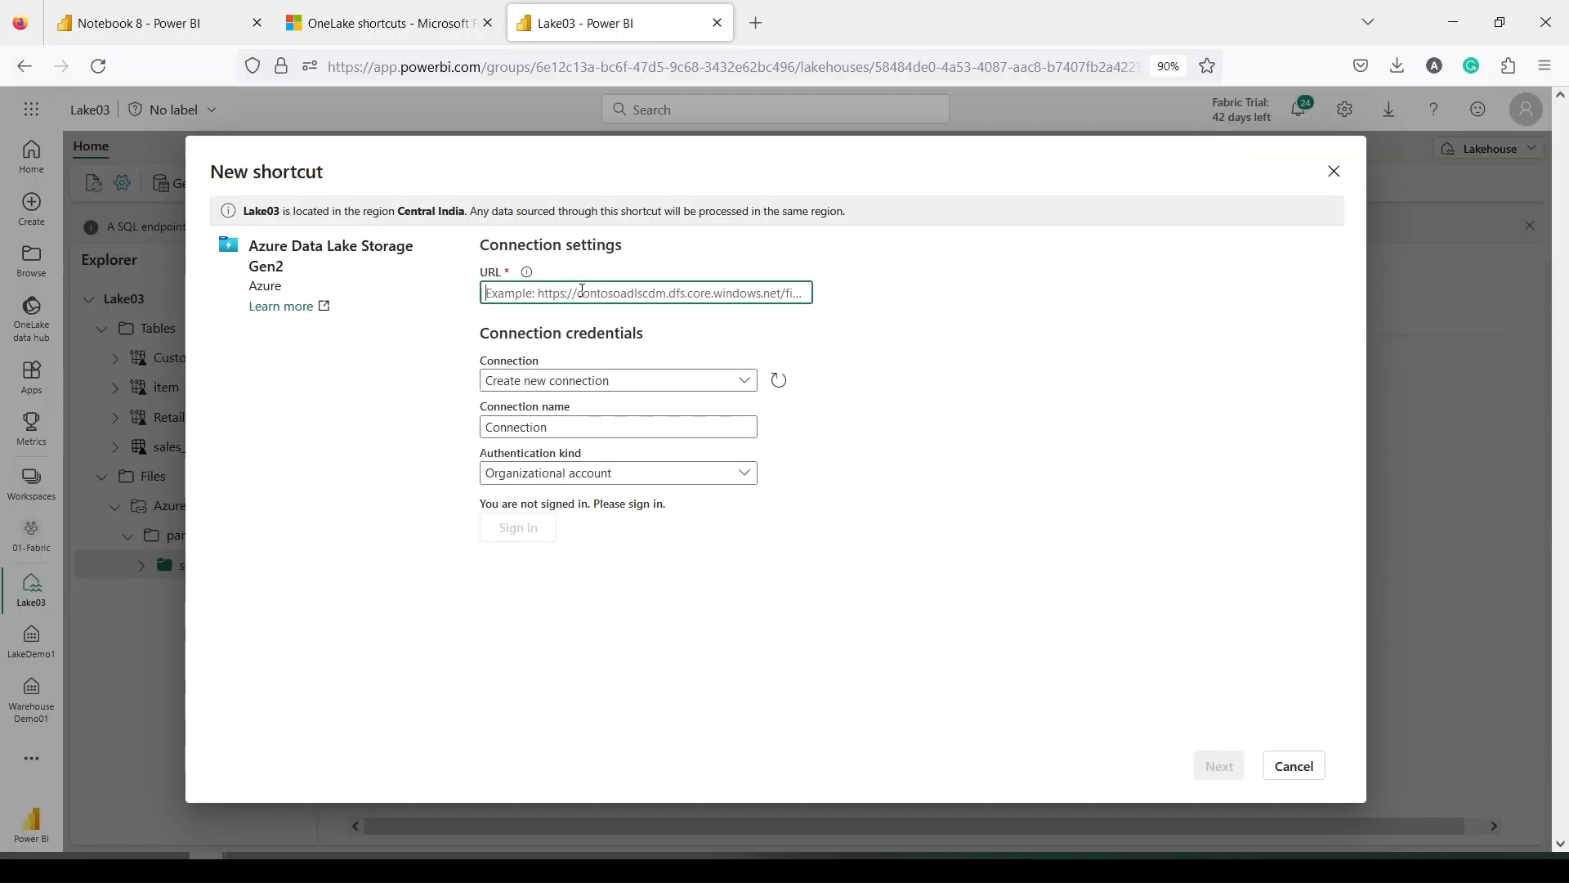
Paste the endpoint URL and set the sub path to /demoamit/fabric/parquet/sales_delta/
{"action": "key", "text": "ctrl+v"}
{"action": "left_click", "coordinate": [1217, 765]}
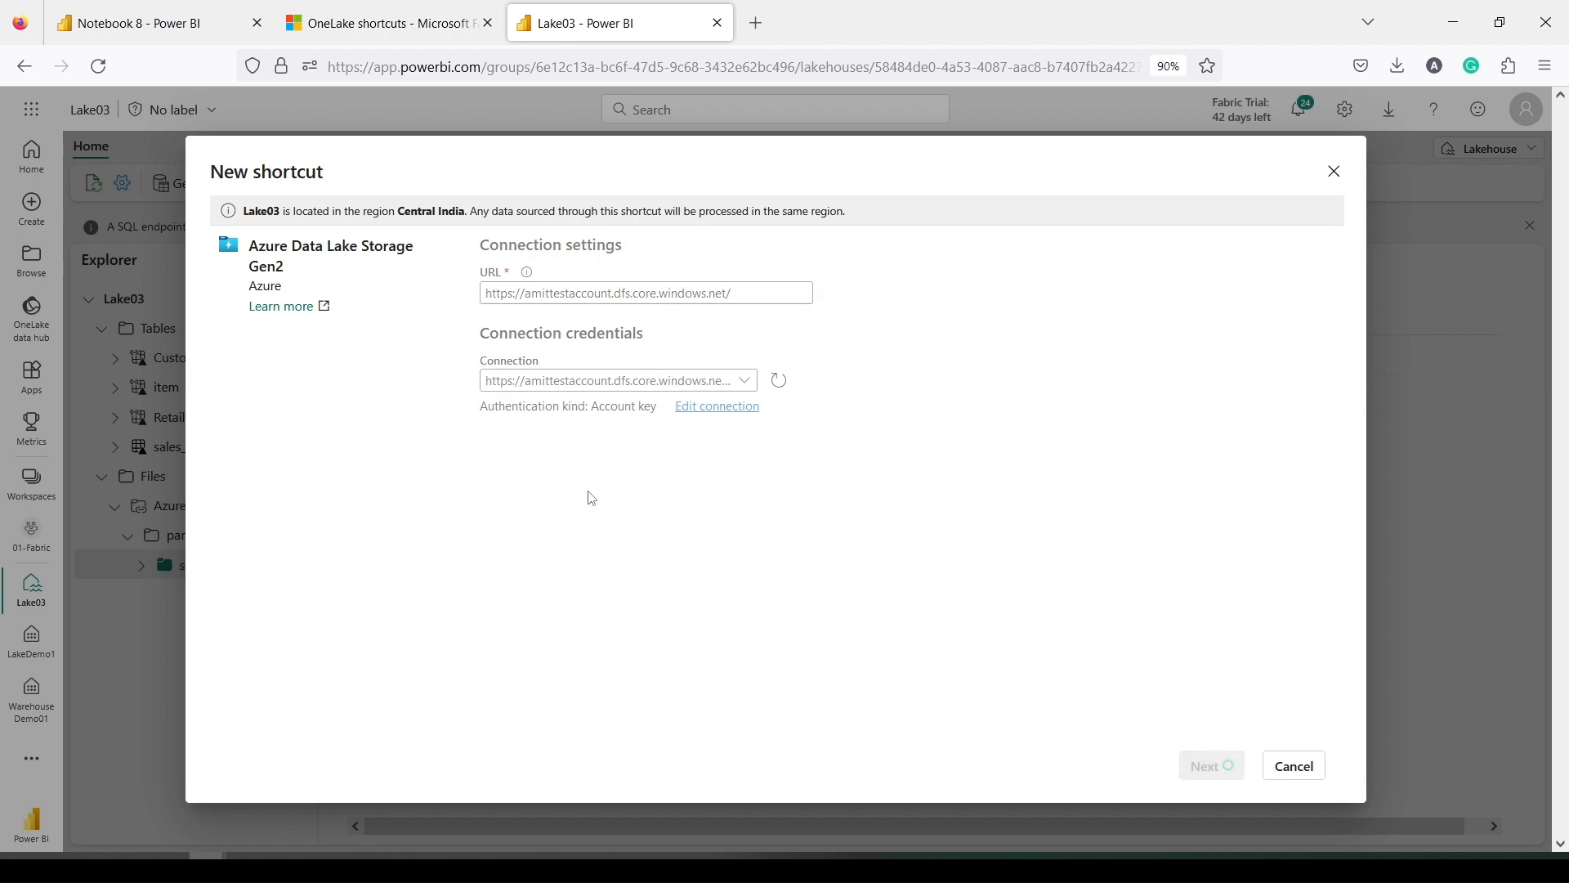
{"action": "left_click", "coordinate": [544, 472]}
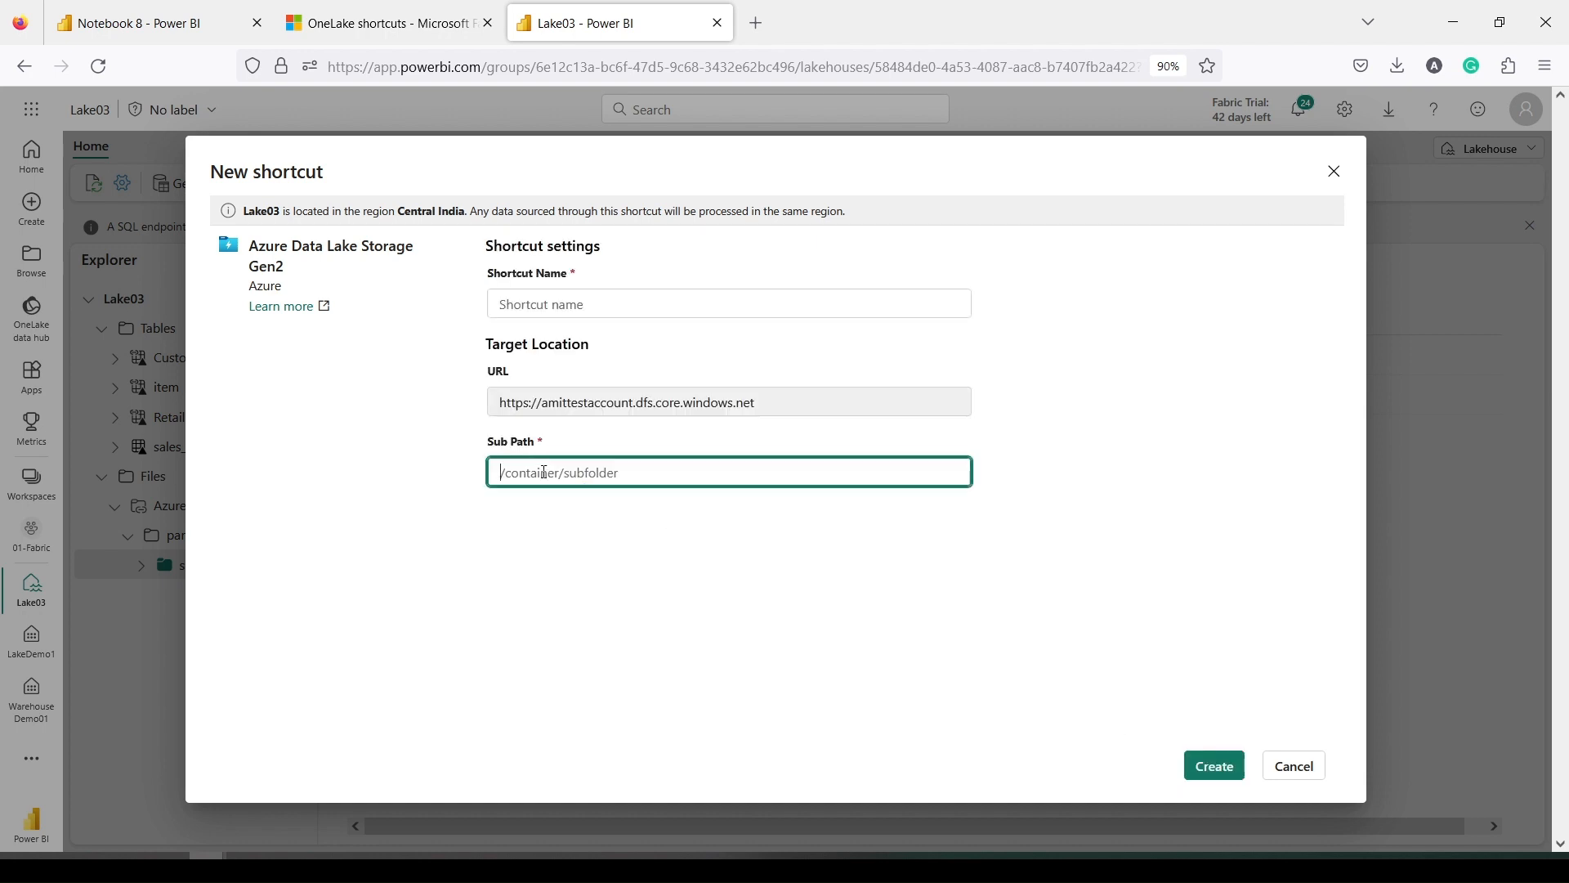
{"action": "type", "text": "/demoamit/fabric/parquet/sales_"}
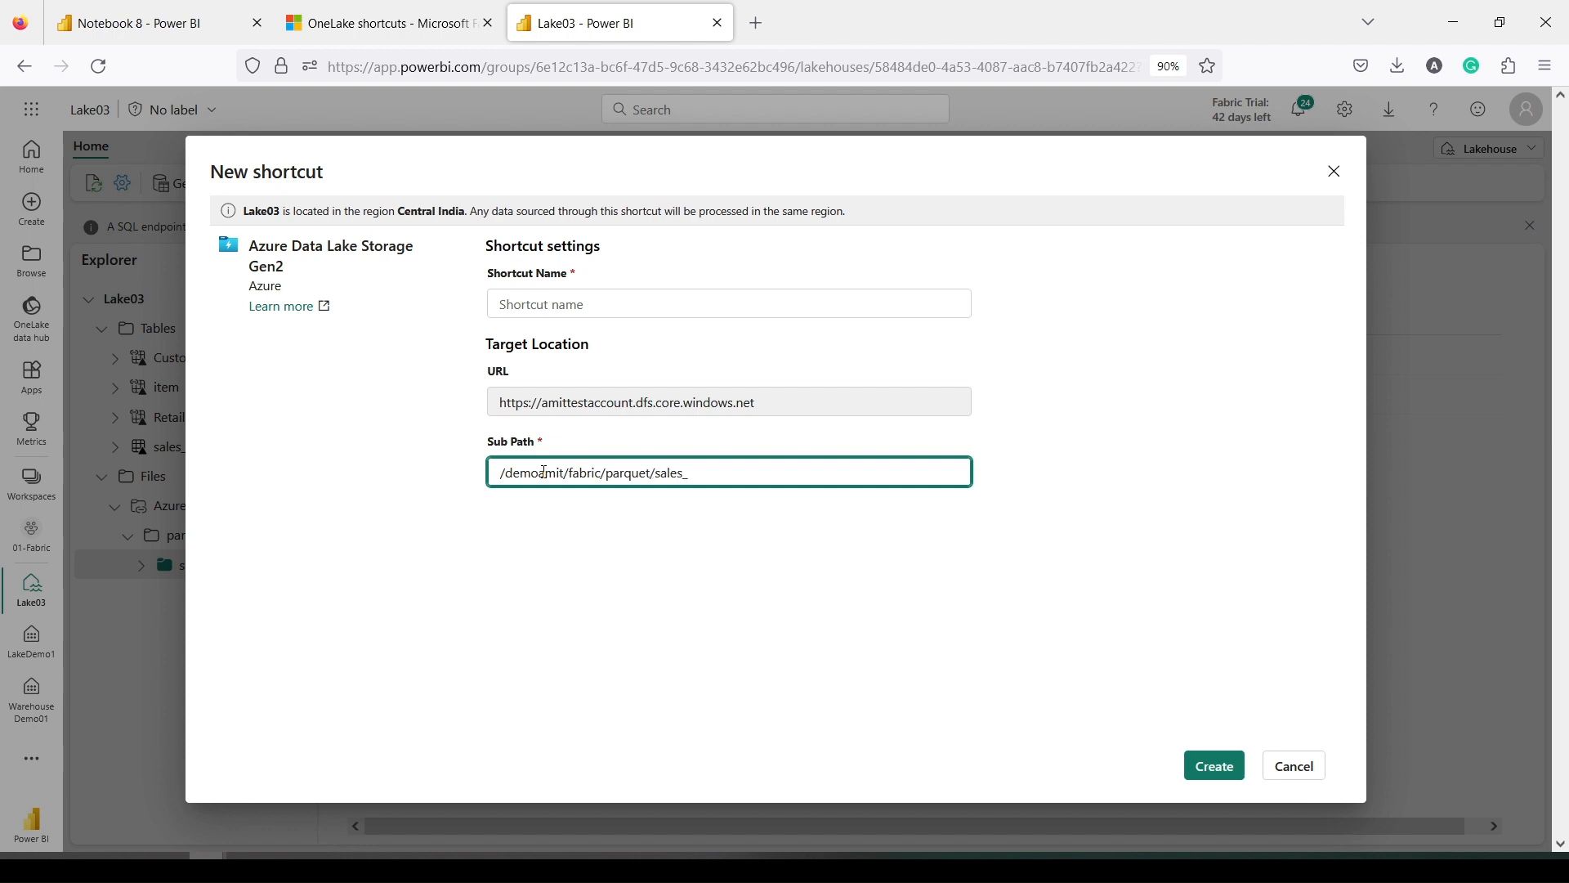
{"action": "left_click", "coordinate": [91, 25]}
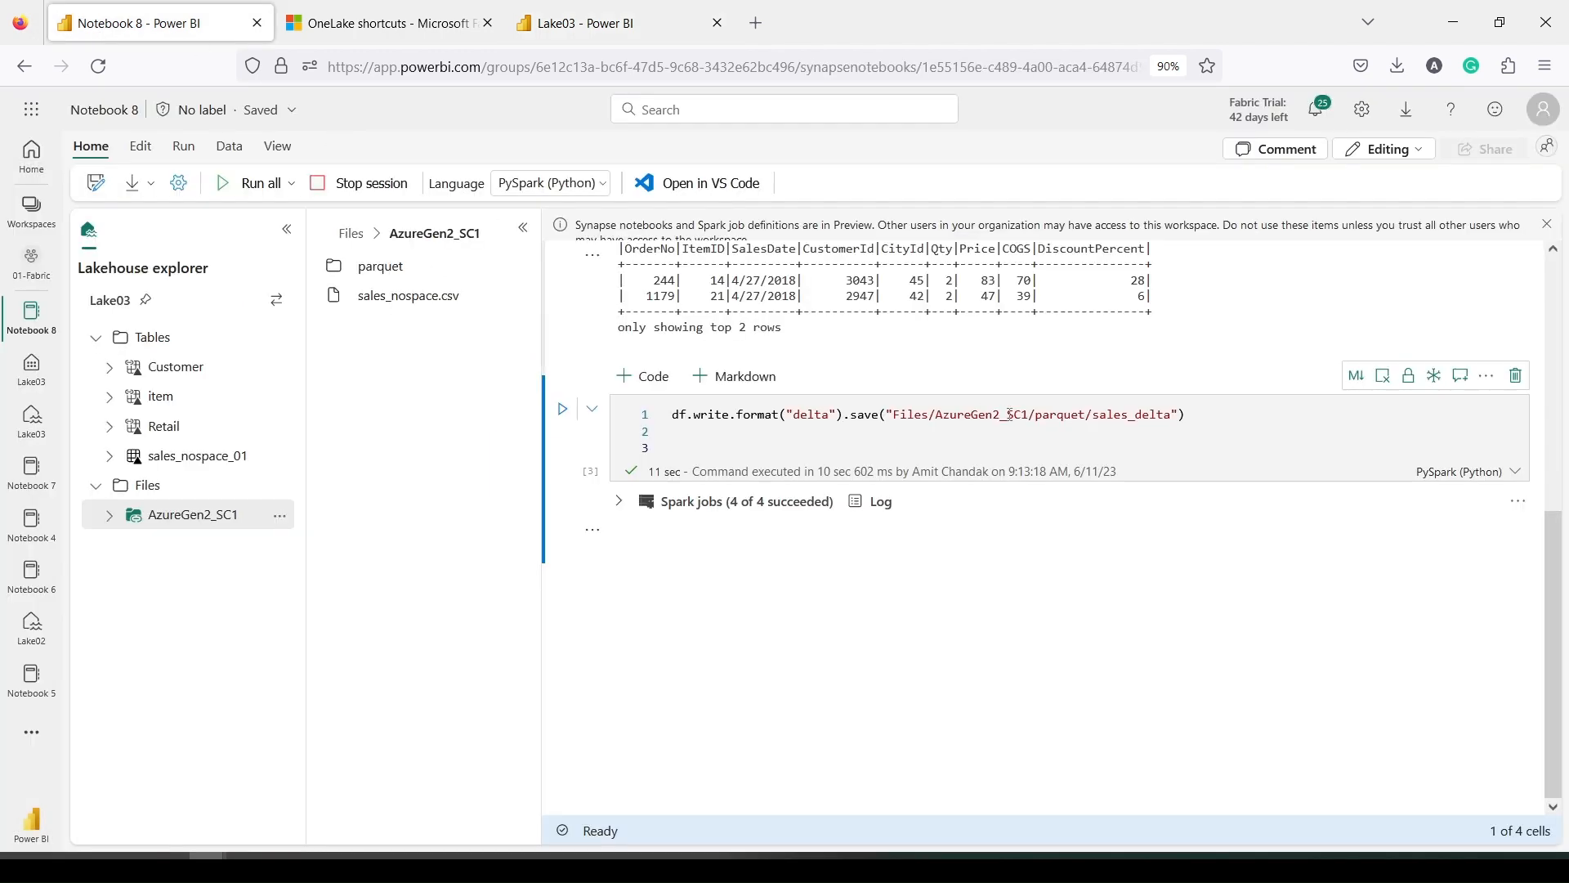
{"action": "double_click", "coordinate": [1139, 417]}
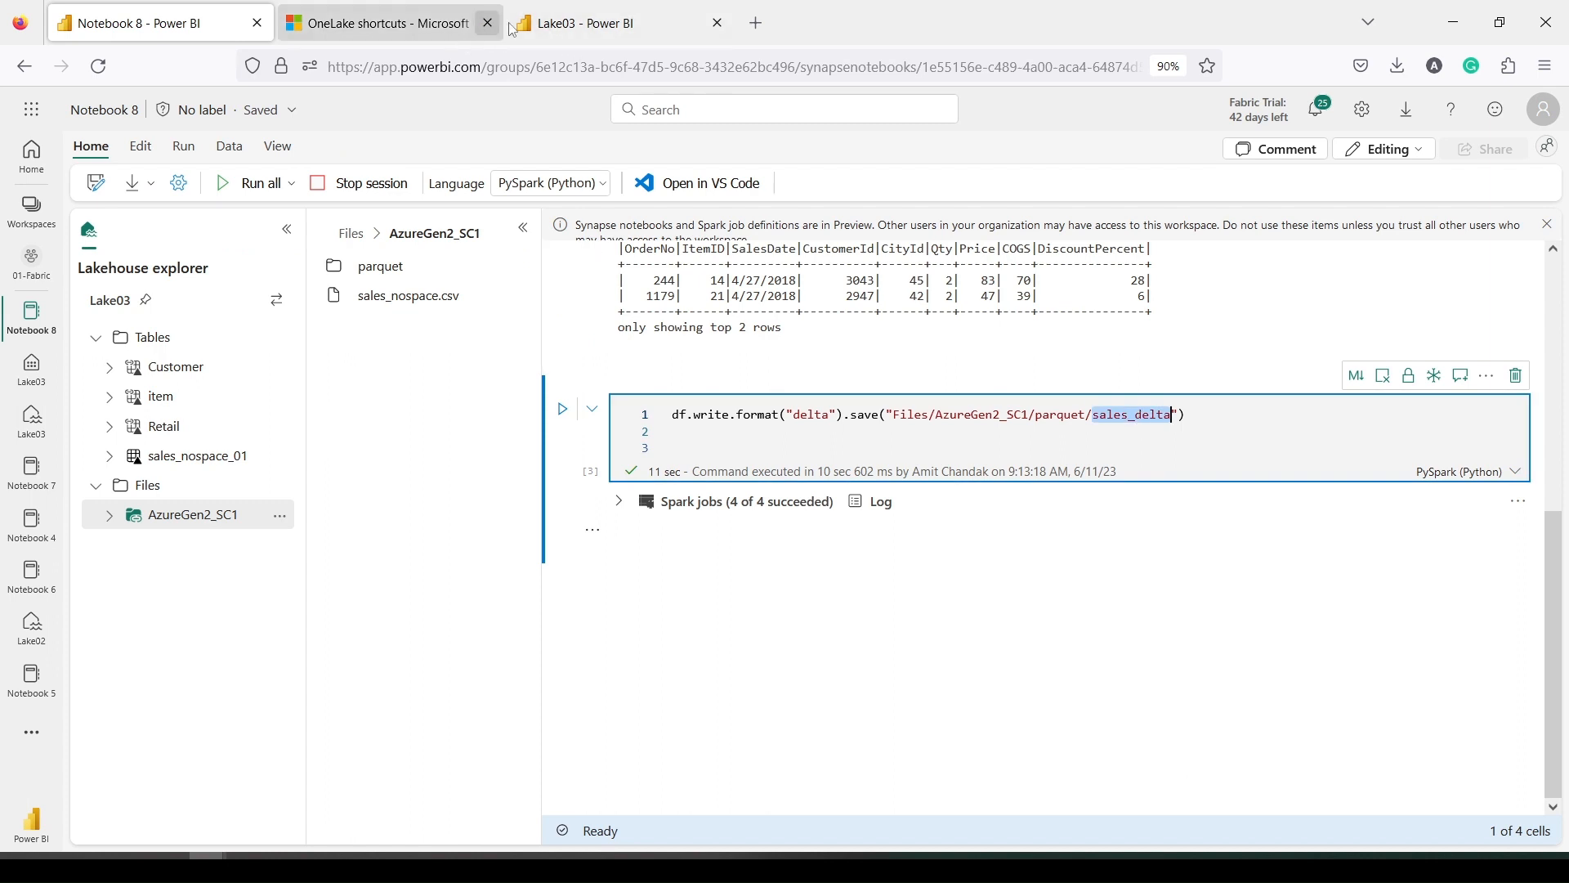
{"action": "left_click", "coordinate": [576, 30]}
{"action": "double_click", "coordinate": [675, 472]}
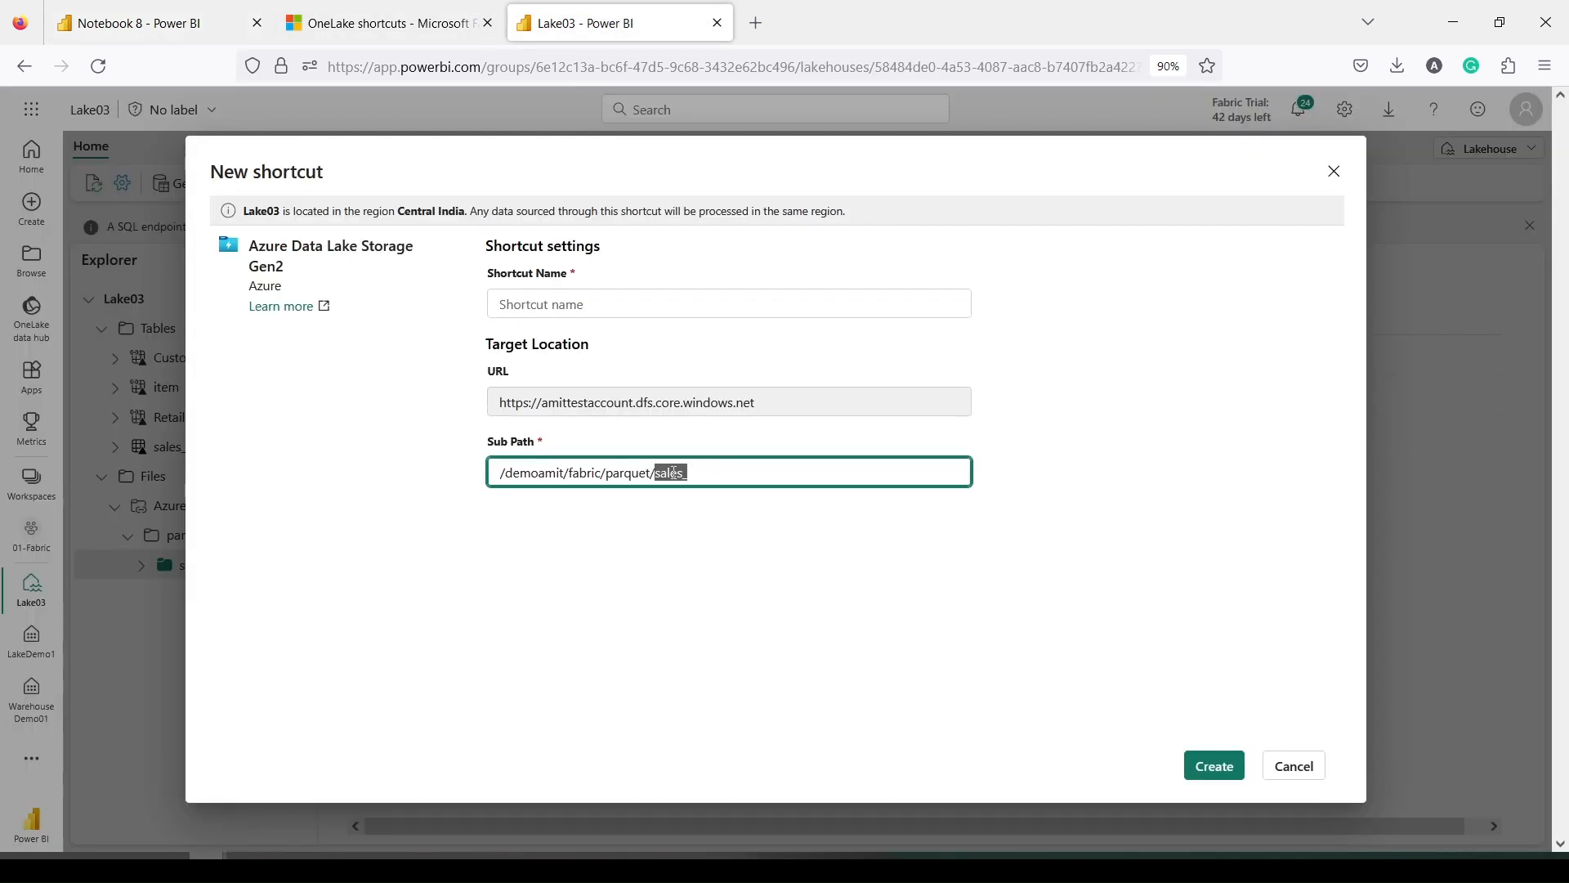
{"action": "key", "text": "ctrl+v"}
Name the shortcut Sales_ADSL2 and create it
{"action": "left_click", "coordinate": [586, 304]}
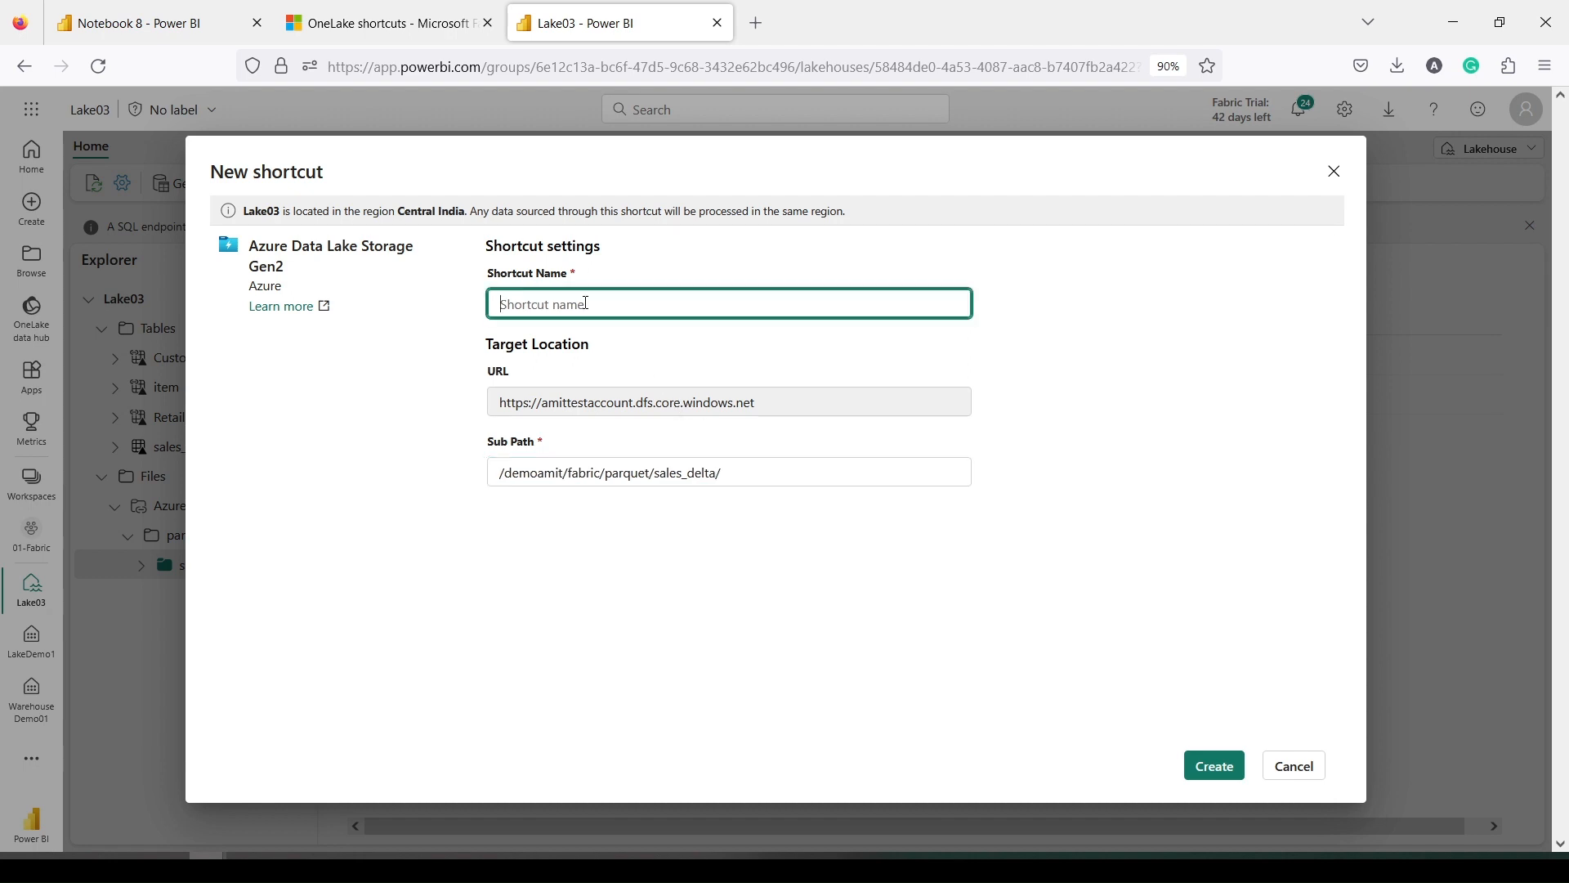
{"action": "type", "text": "Sales"}
{"action": "type", "text": "_DE"}
{"action": "key", "text": "BackSpace"}
{"action": "key", "text": "BackSpace"}
{"action": "type", "text": "AD"}
{"action": "left_click", "coordinate": [1214, 770]}
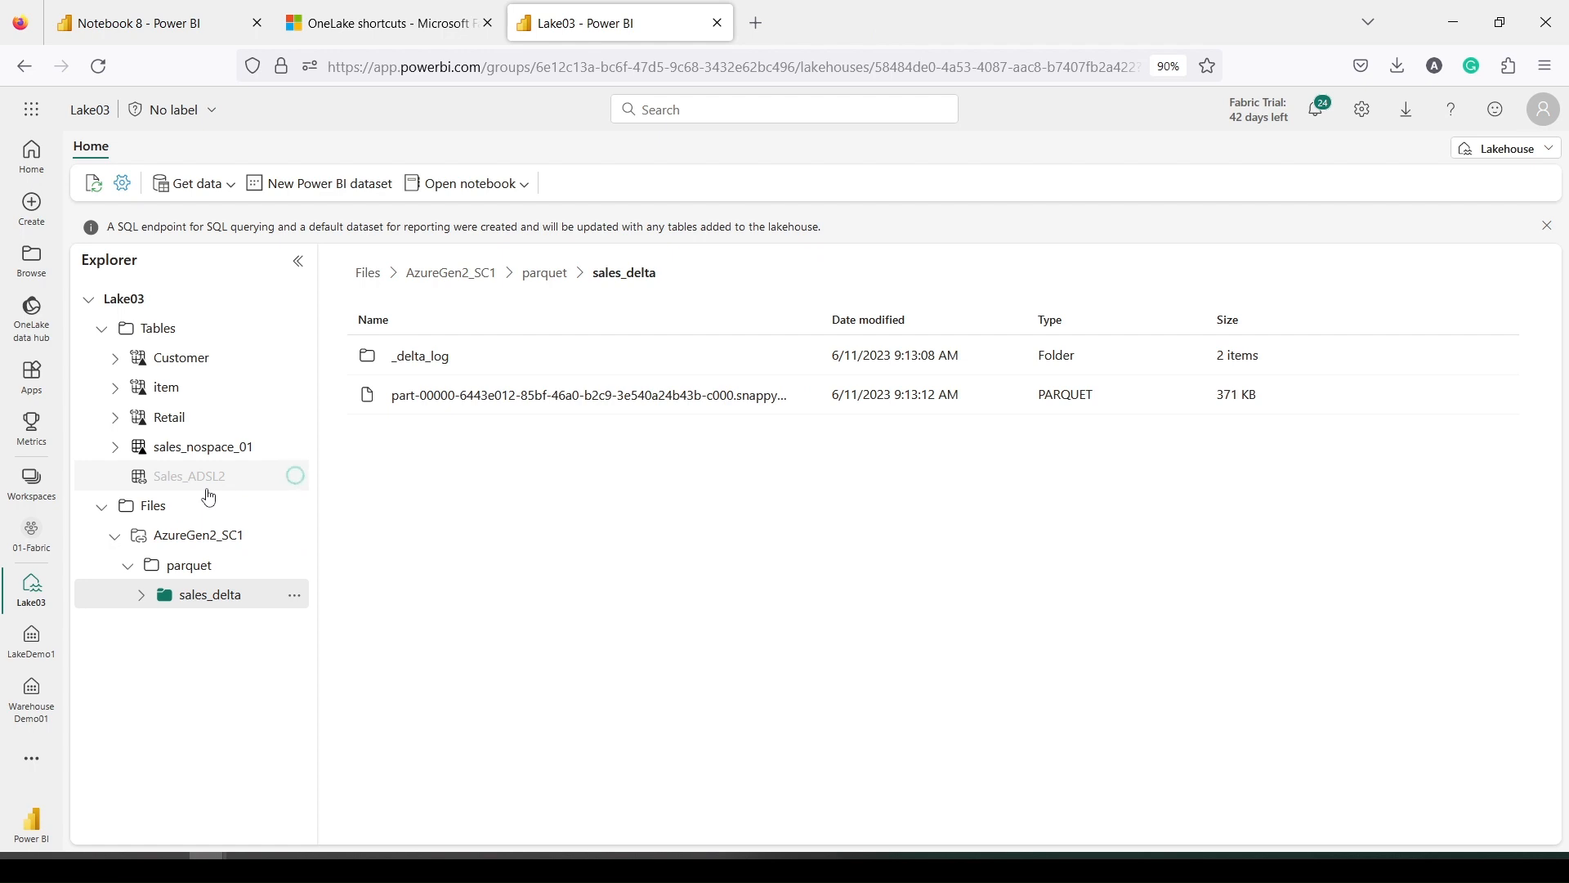
Preview the Sales_ADSL2 table's 1000 rows, retrying after the preview fails to load
{"action": "mouse_move", "coordinate": [177, 478]}
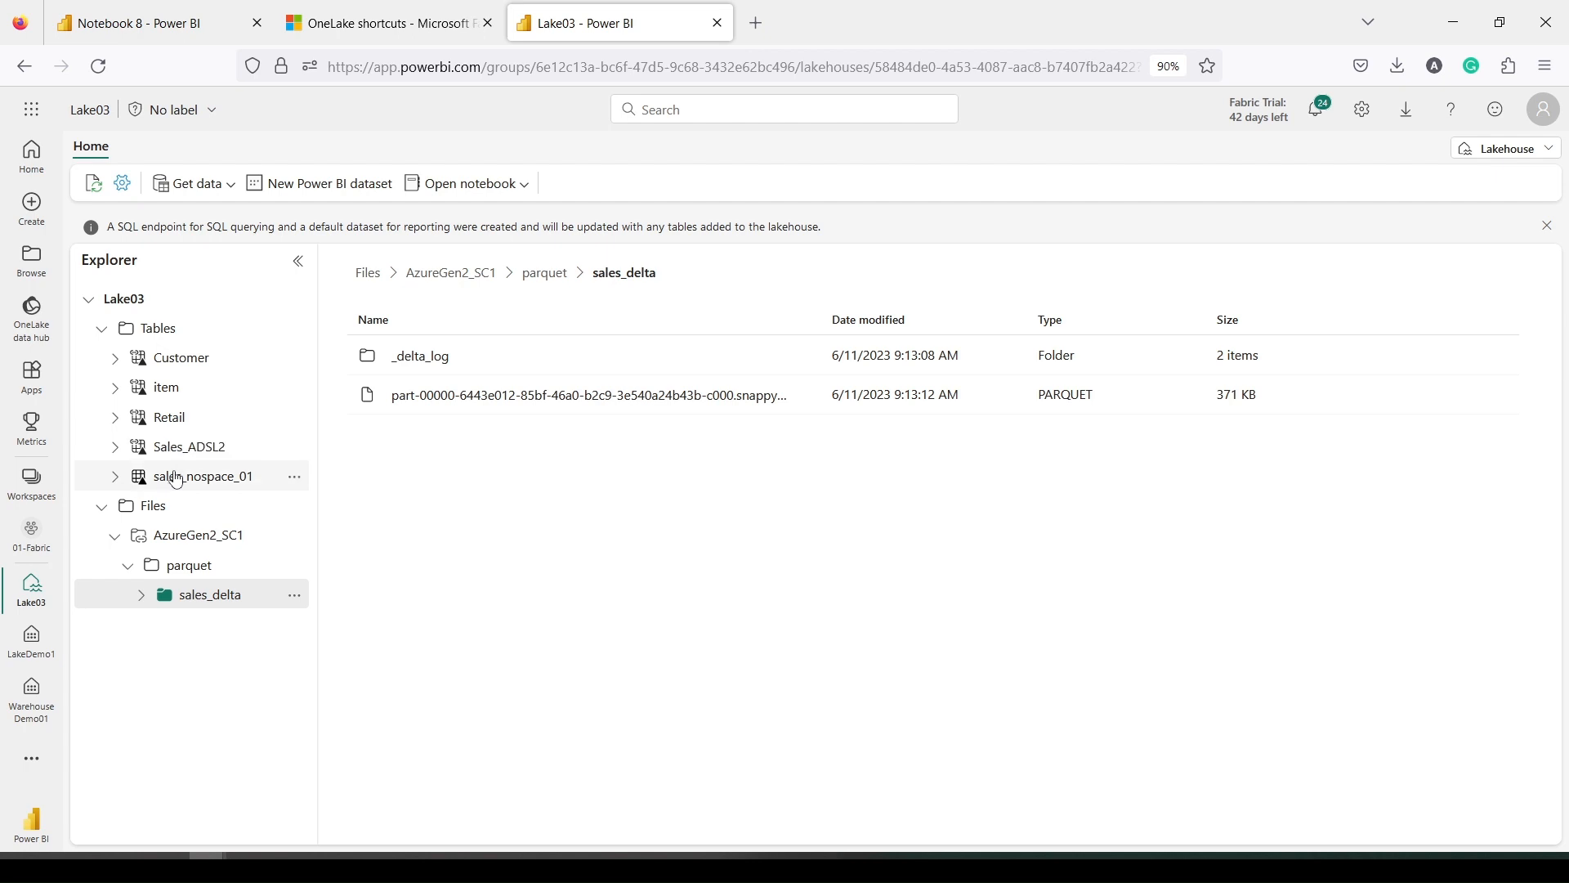
{"action": "left_click", "coordinate": [186, 452]}
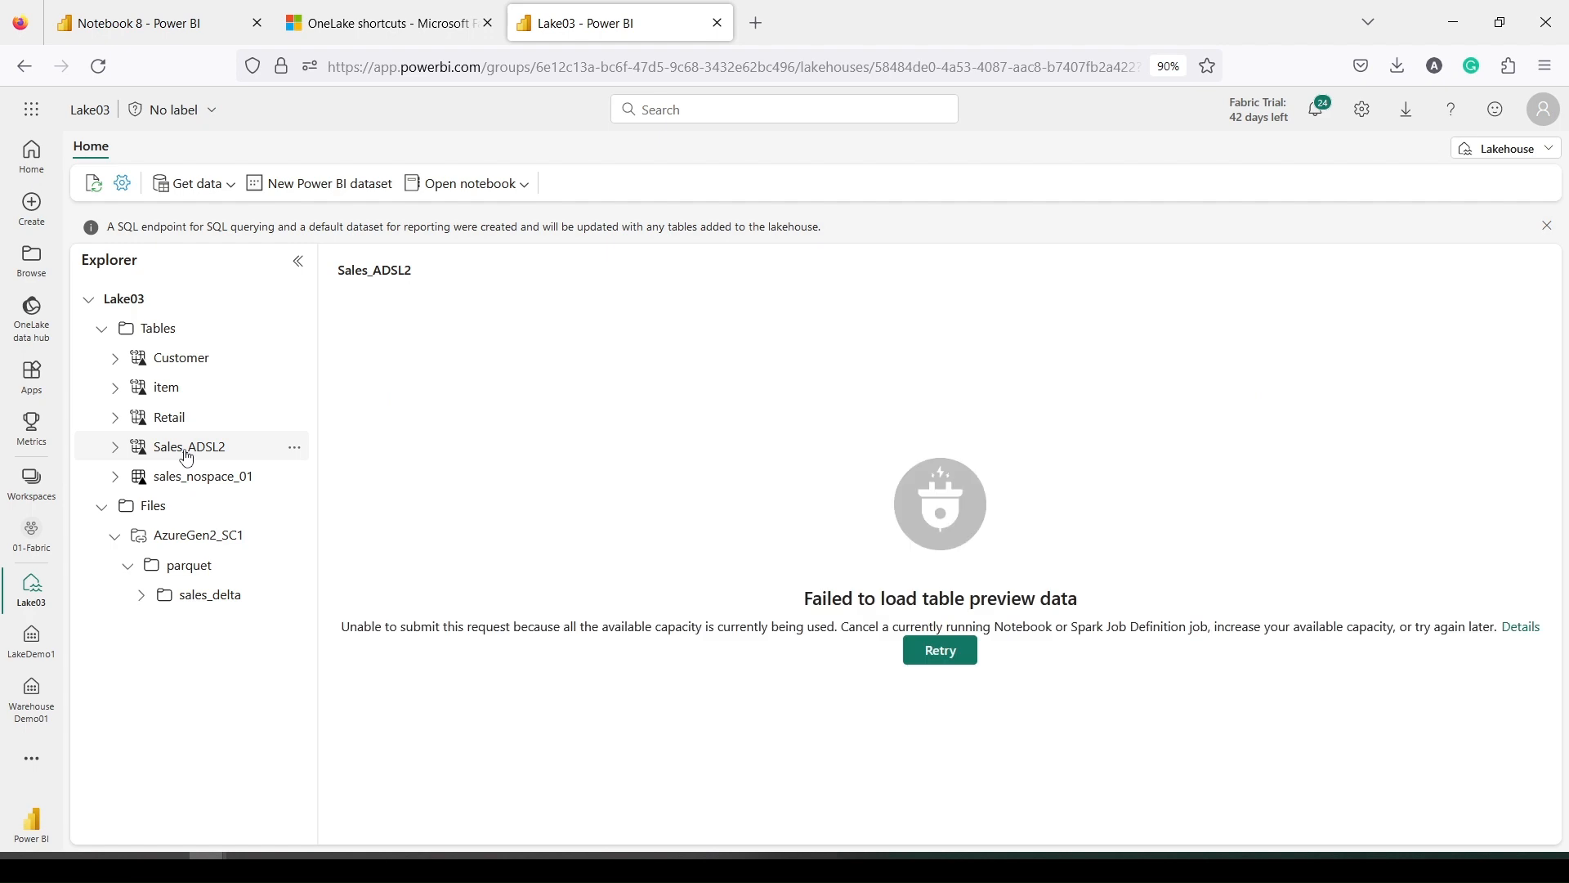
{"action": "left_click", "coordinate": [940, 651]}
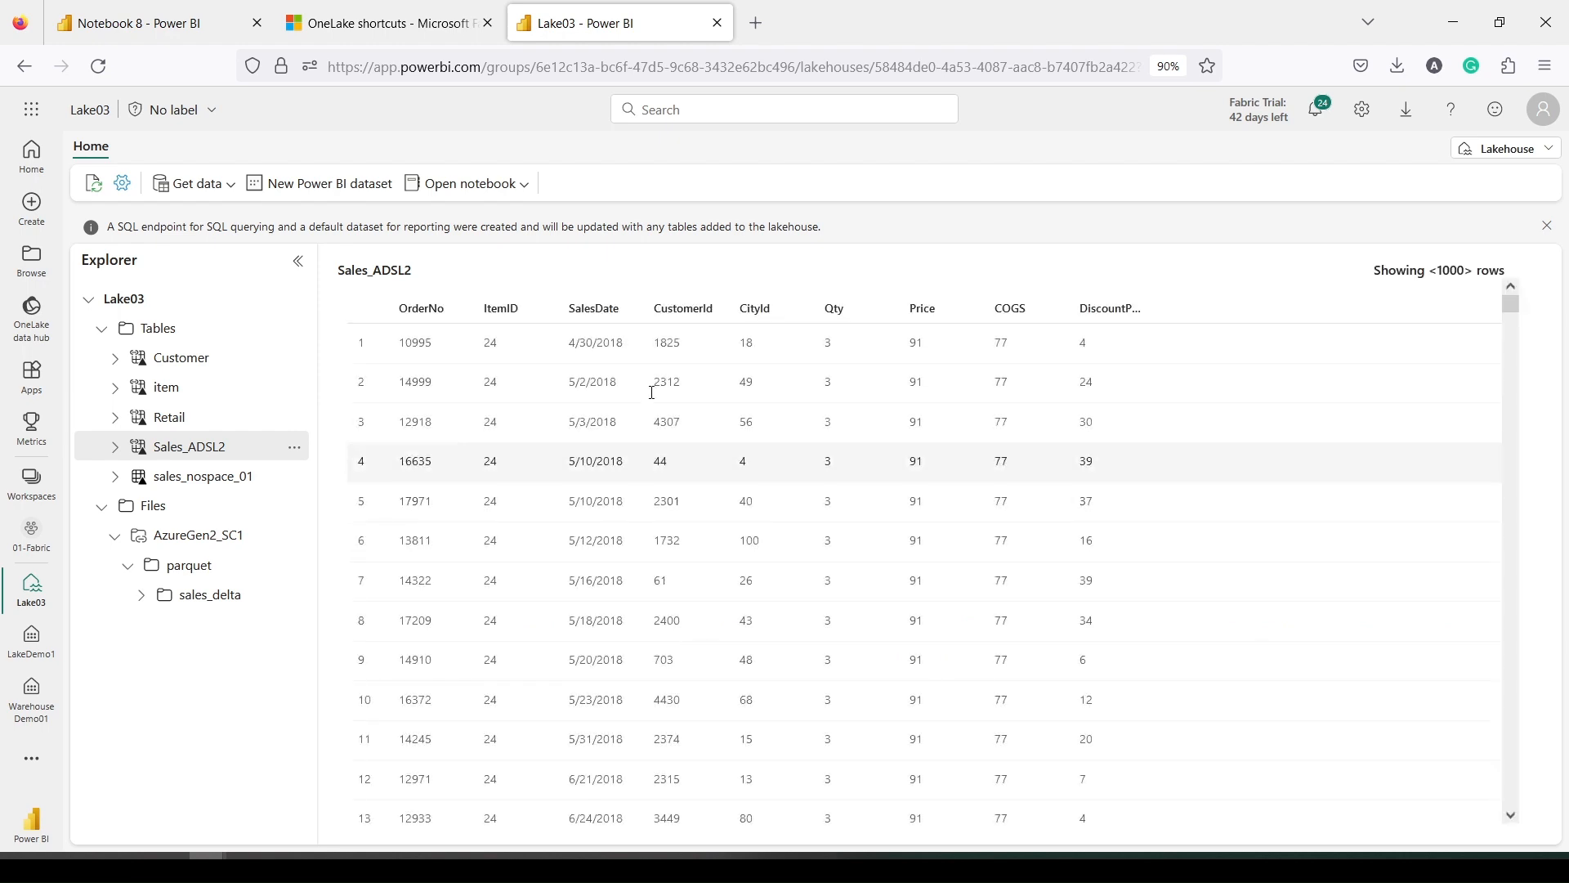
{"action": "left_click", "coordinate": [1532, 151]}
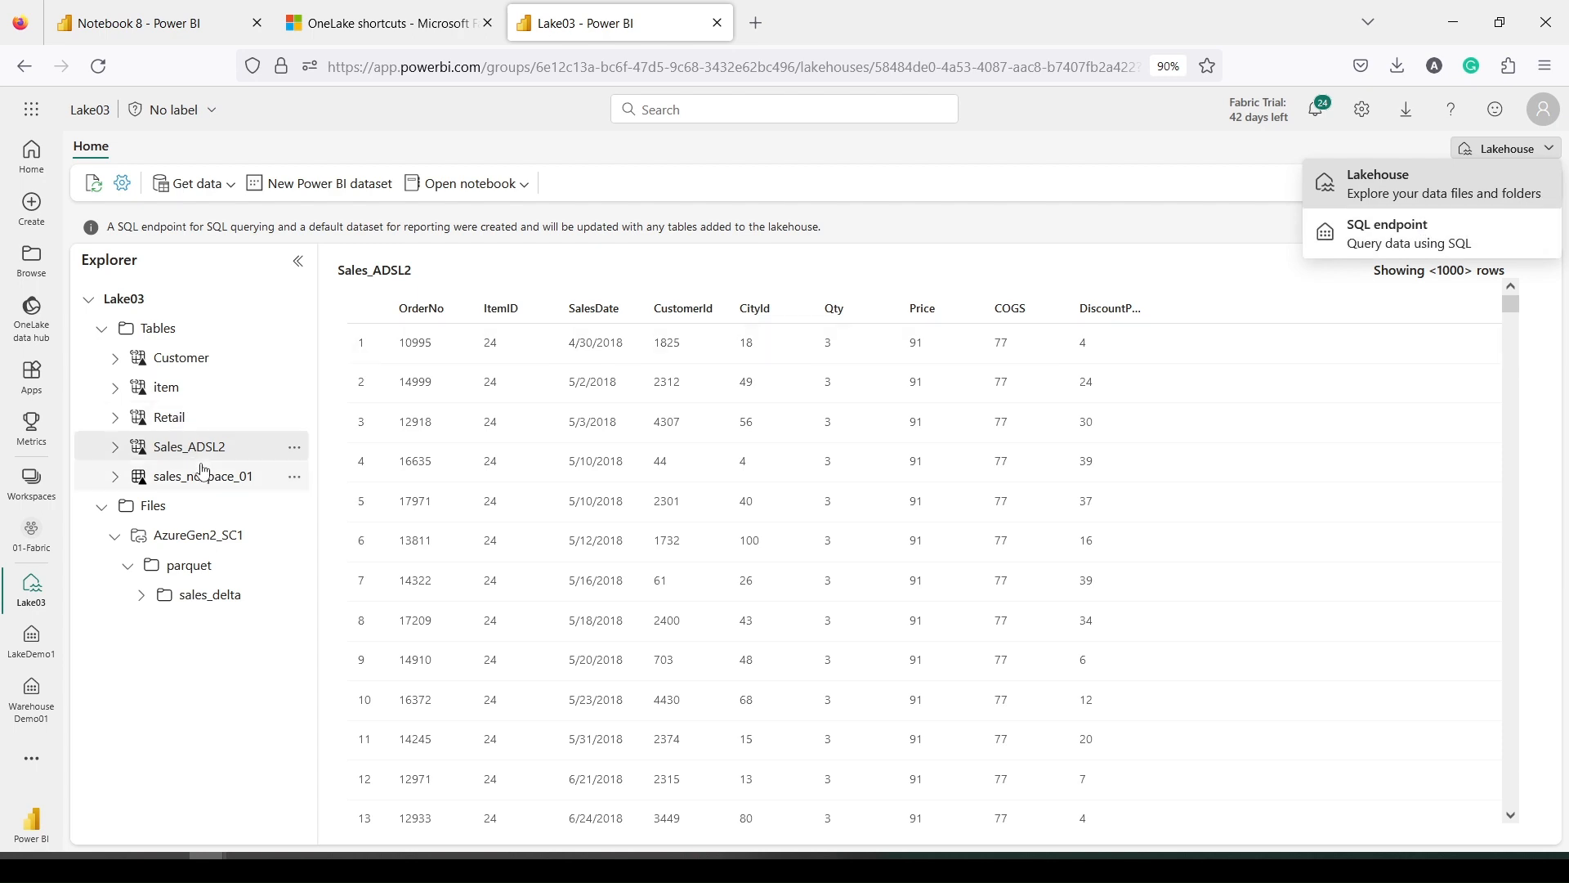
On the SQL endpoint, generate and run a Select TOP 100 rows query on Sales_ADSL2
{"action": "left_click", "coordinate": [1342, 240]}
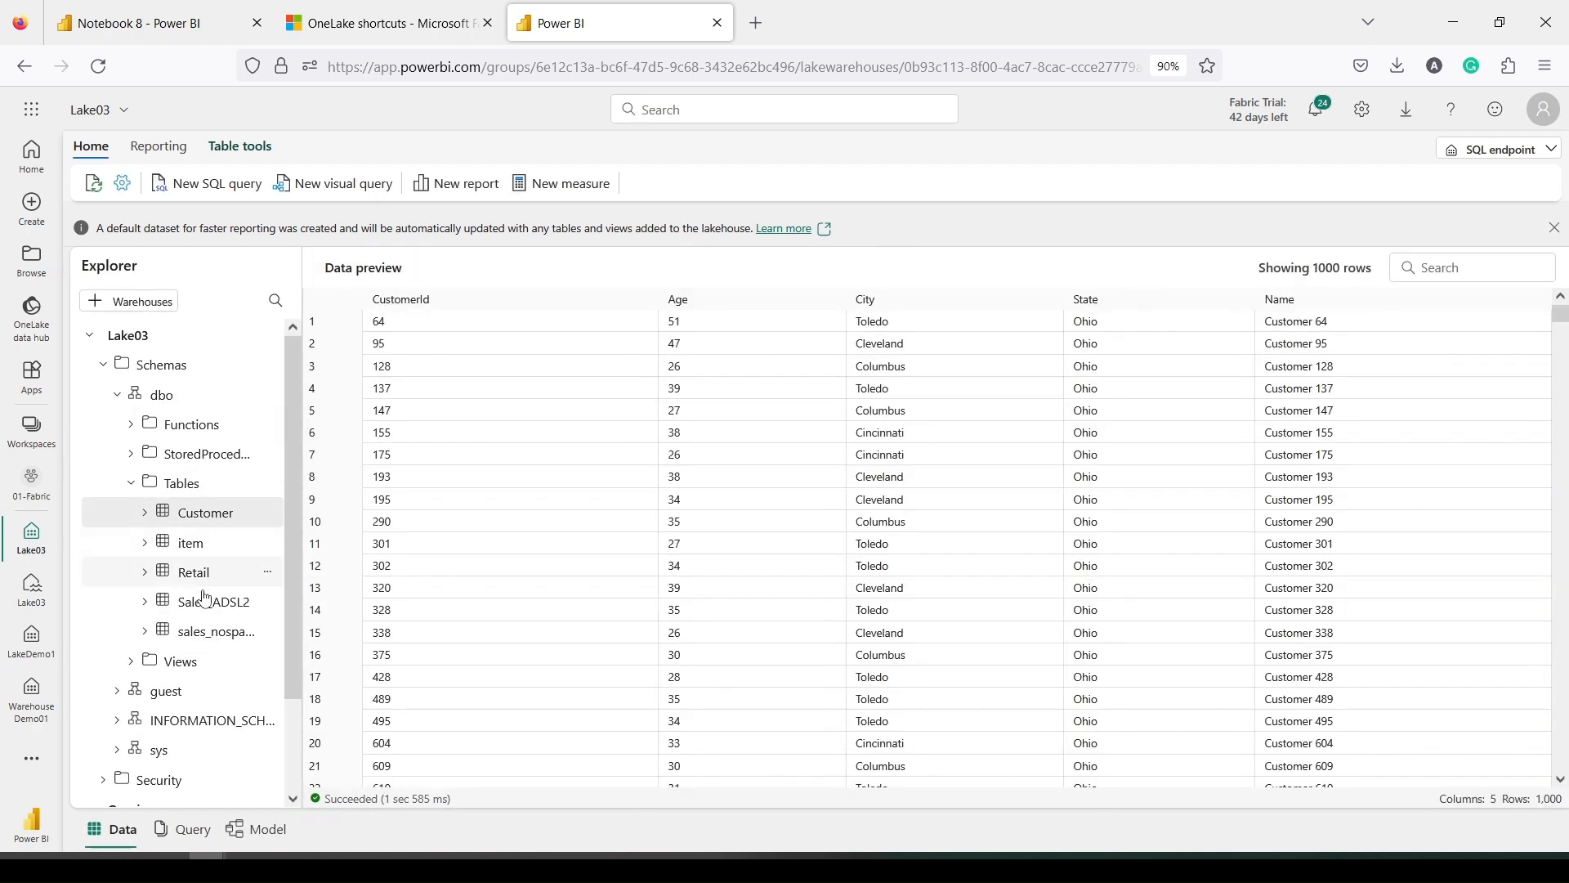
{"action": "right_click", "coordinate": [208, 601]}
{"action": "mouse_move", "coordinate": [306, 630]}
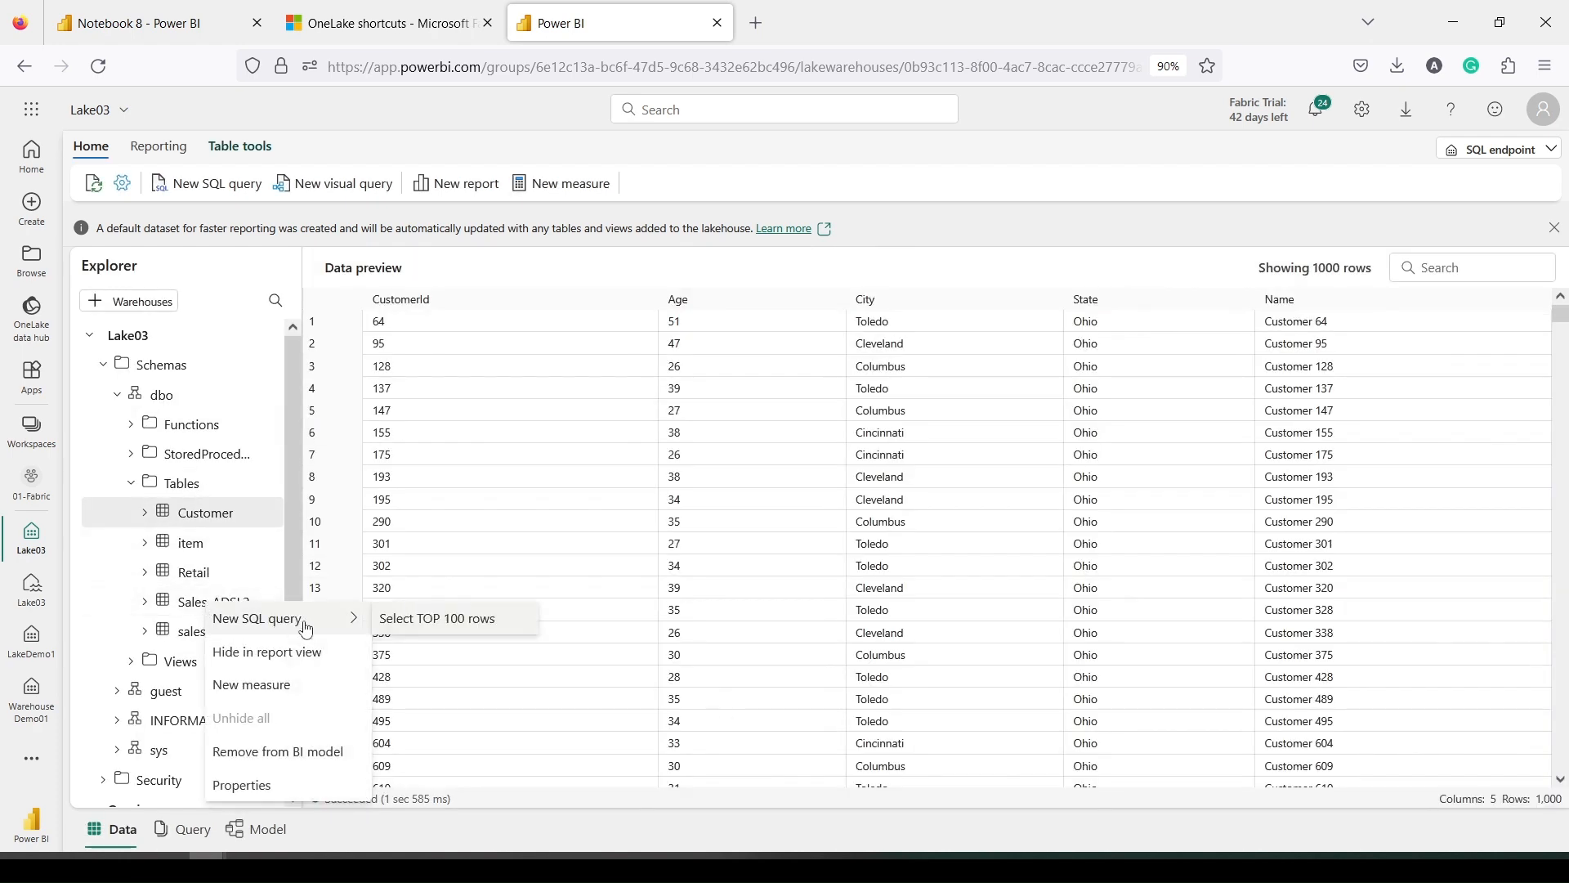
{"action": "left_click", "coordinate": [434, 619]}
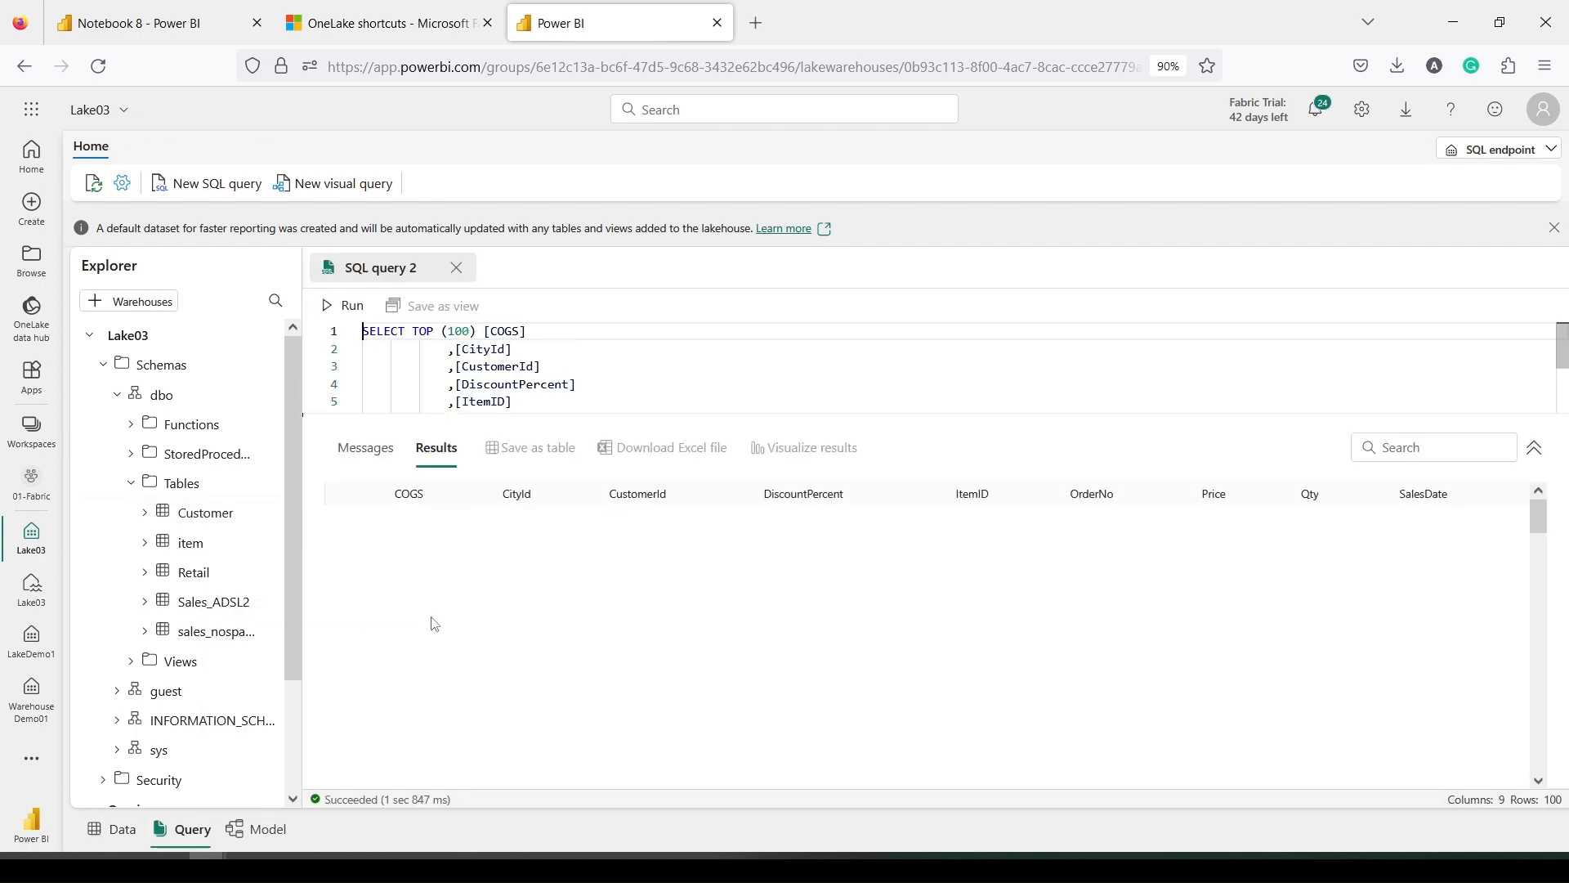
{"action": "left_click", "coordinate": [339, 306]}
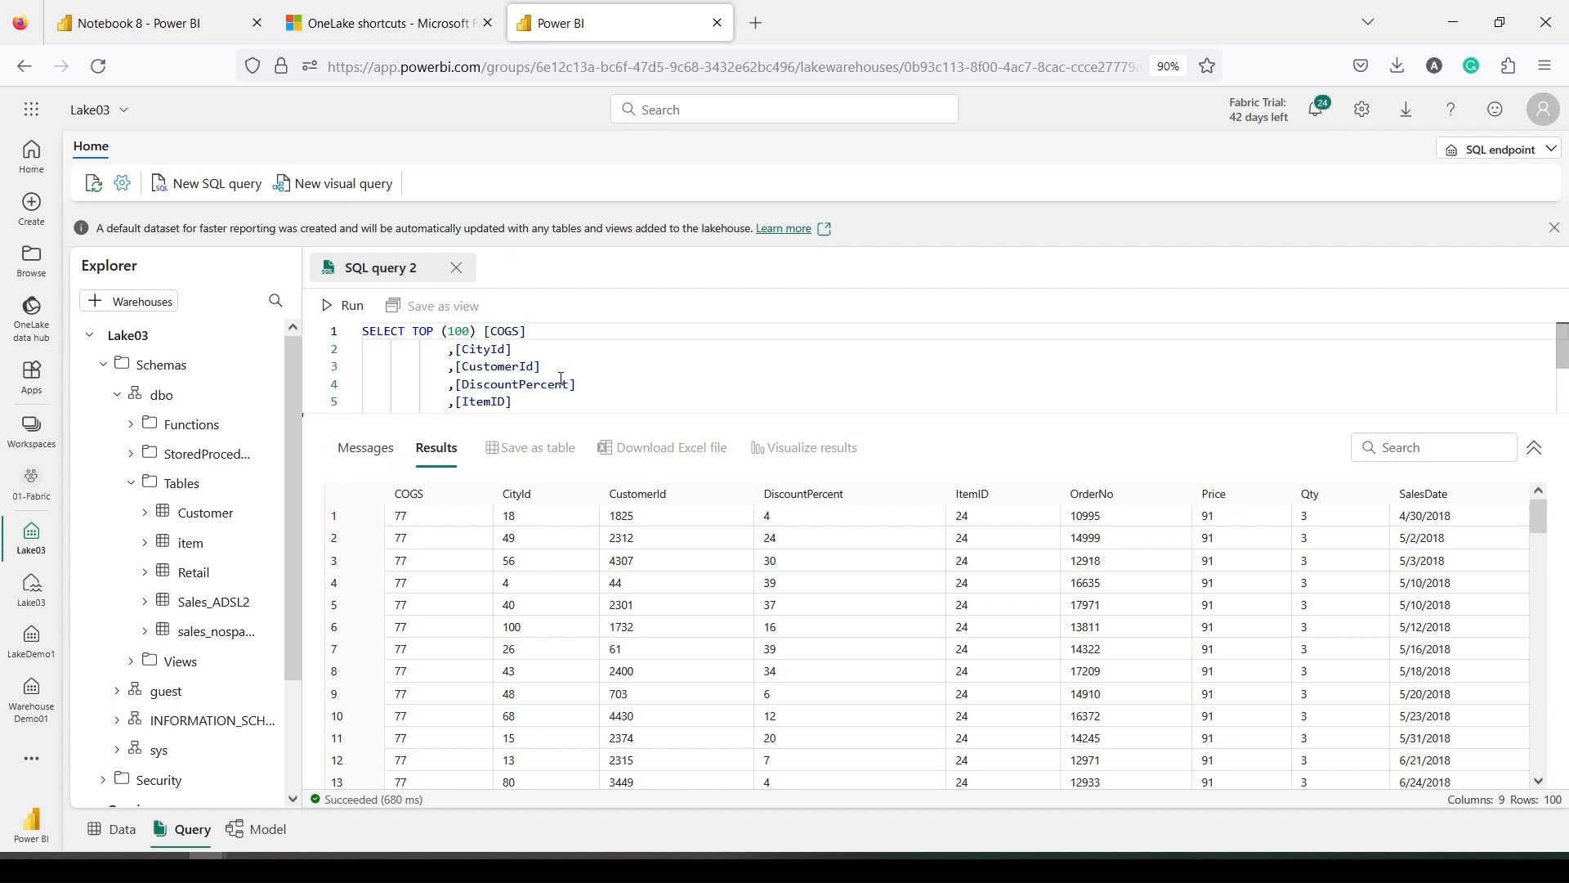
Remove the SalesDate column from the query and begin wrapping Qty in sum(
{"action": "scroll", "coordinate": [562, 379], "scroll_direction": "down", "scroll_amount": 2}
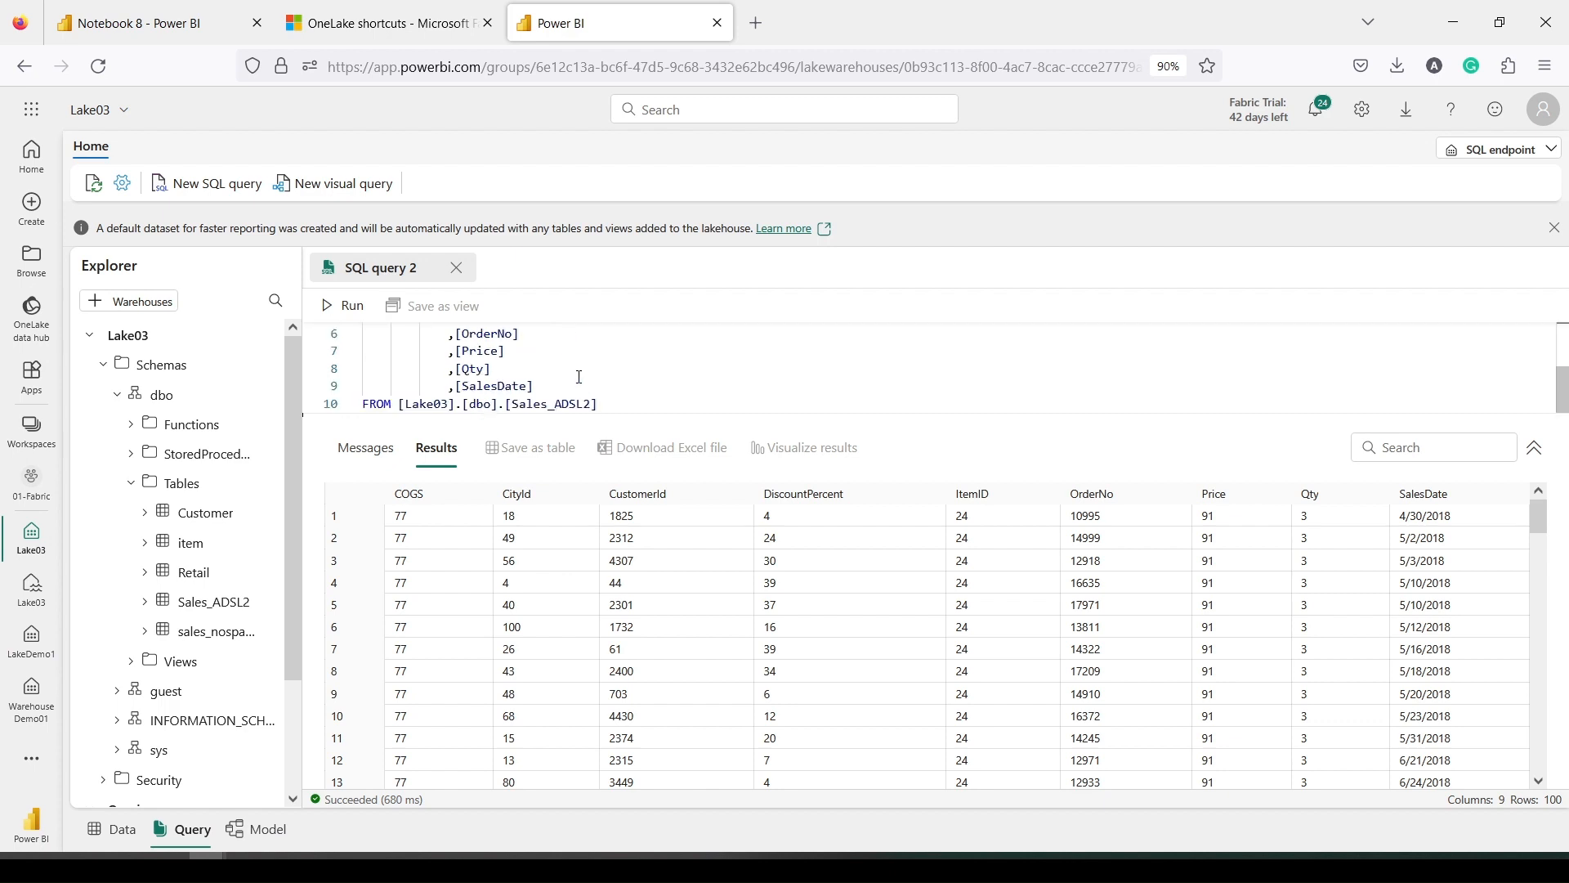
{"action": "left_click_drag", "start_coordinate": [545, 388], "coordinate": [449, 390]}
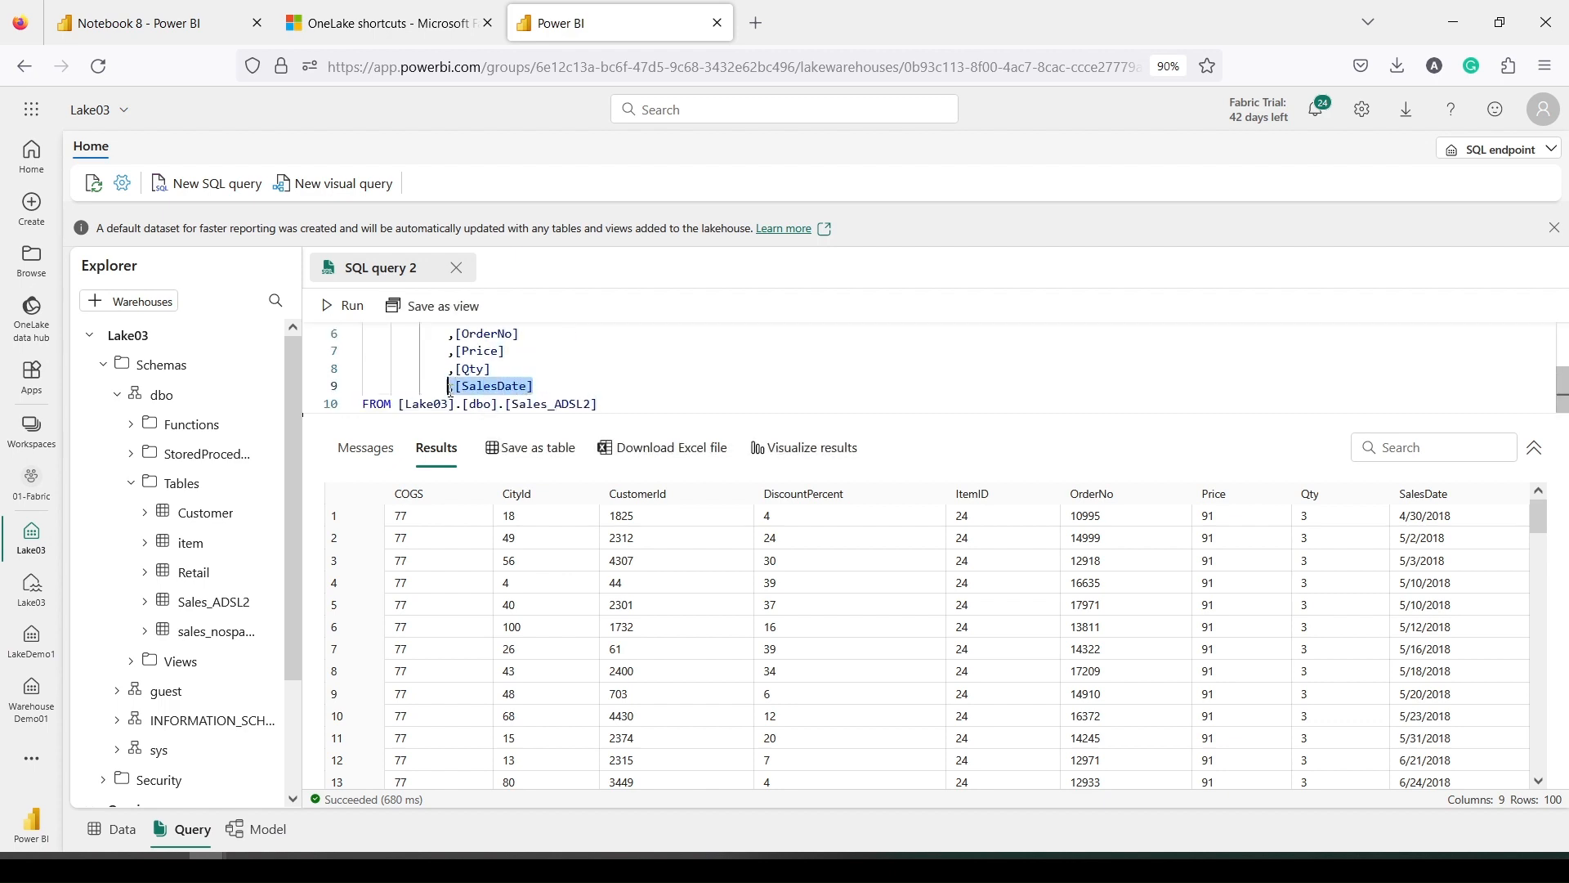
{"action": "key", "text": "Delete"}
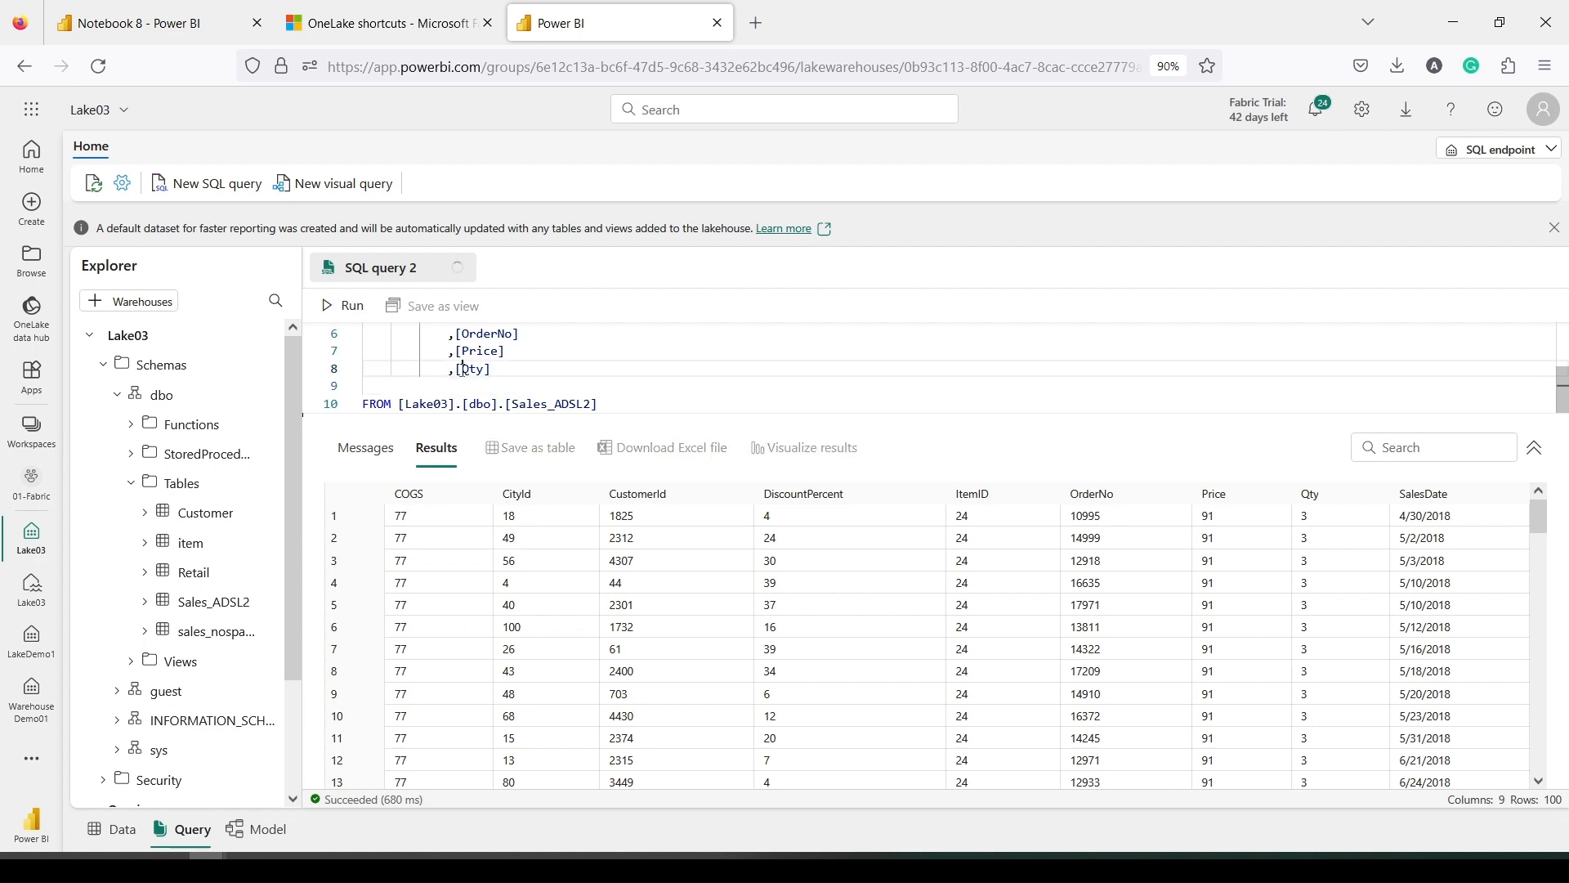
{"action": "left_click", "coordinate": [456, 370]}
{"action": "type", "text": "sum("}
Reduce the select list to ItemID and sum([Qty]) qty, dropping OrderNo, Price and other columns
{"action": "left_click", "coordinate": [532, 369]}
{"action": "type", "text": ") qty"}
{"action": "scroll", "coordinate": [519, 368], "scroll_direction": "up", "scroll_amount": 3}
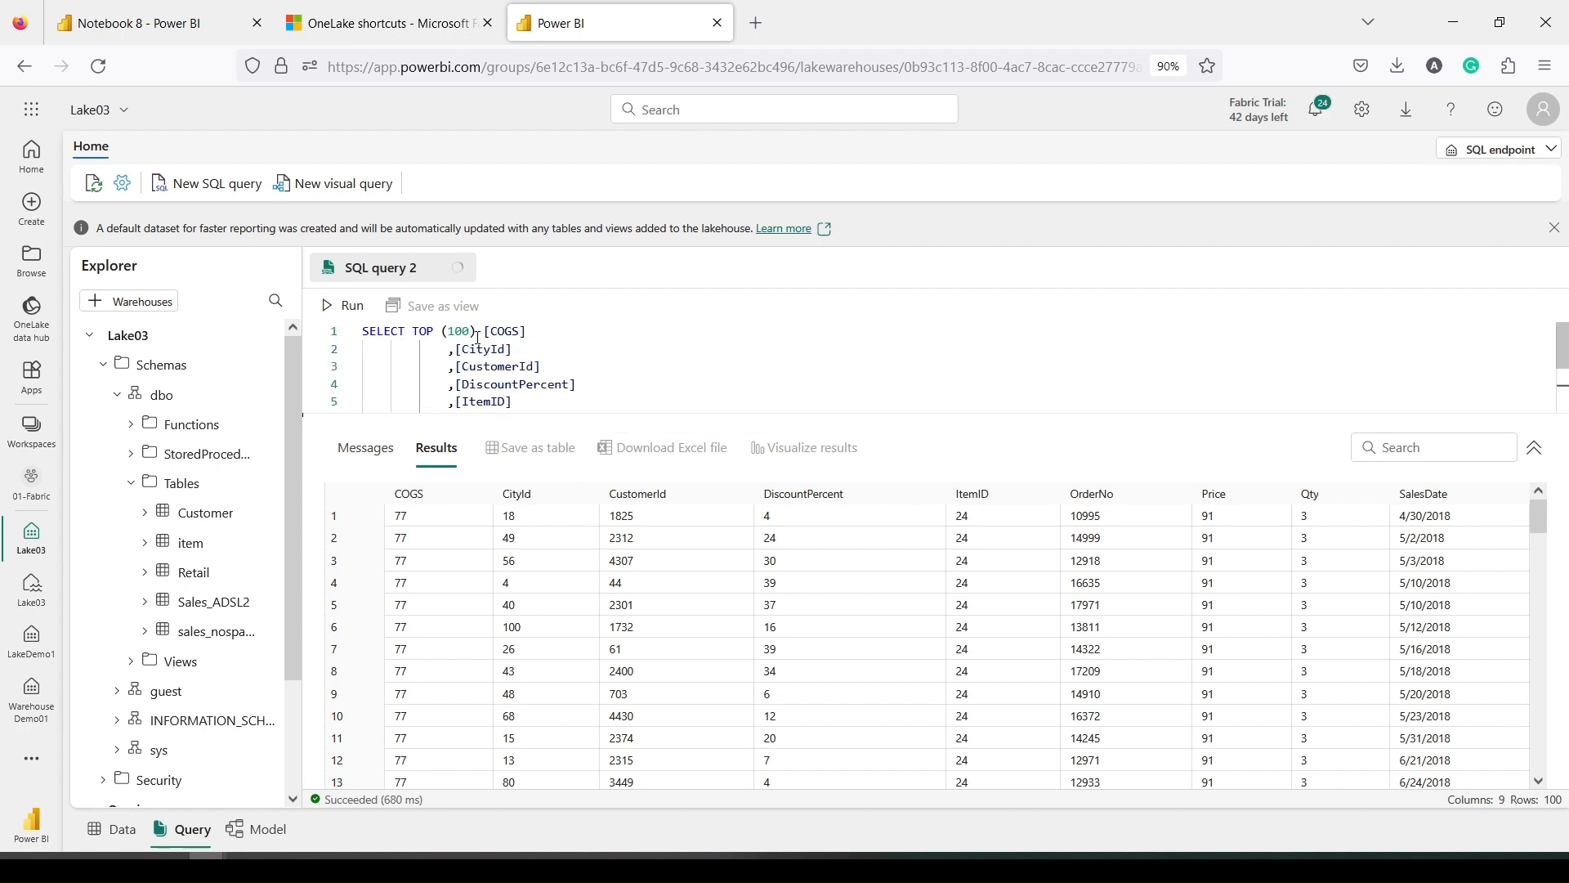
{"action": "scroll", "coordinate": [478, 351], "scroll_direction": "down", "scroll_amount": 2}
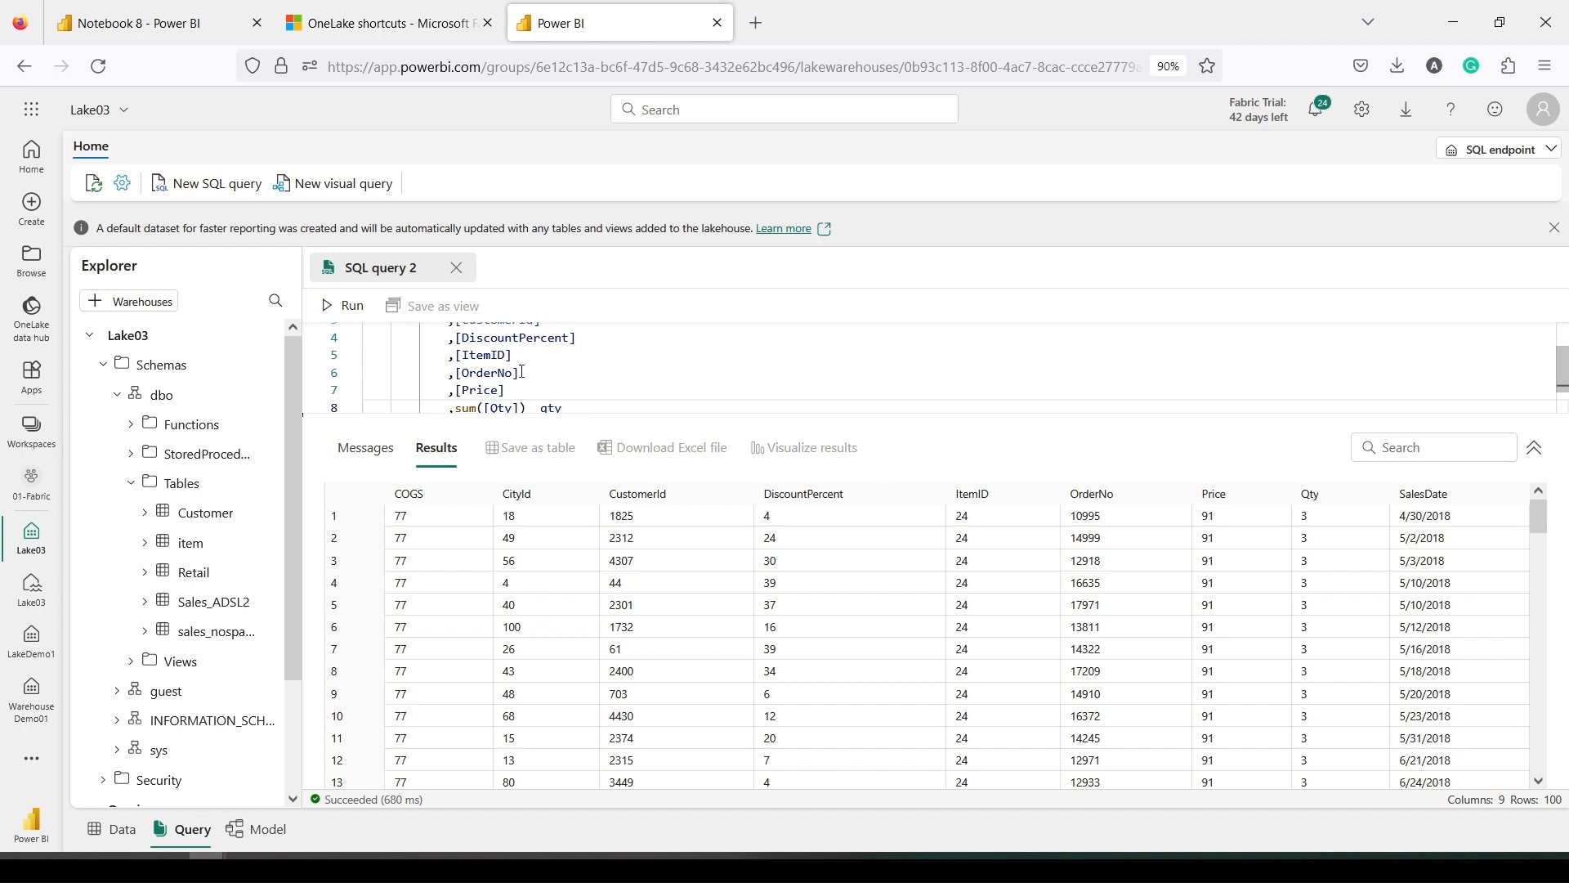
{"action": "left_click_drag", "start_coordinate": [506, 390], "coordinate": [330, 379]}
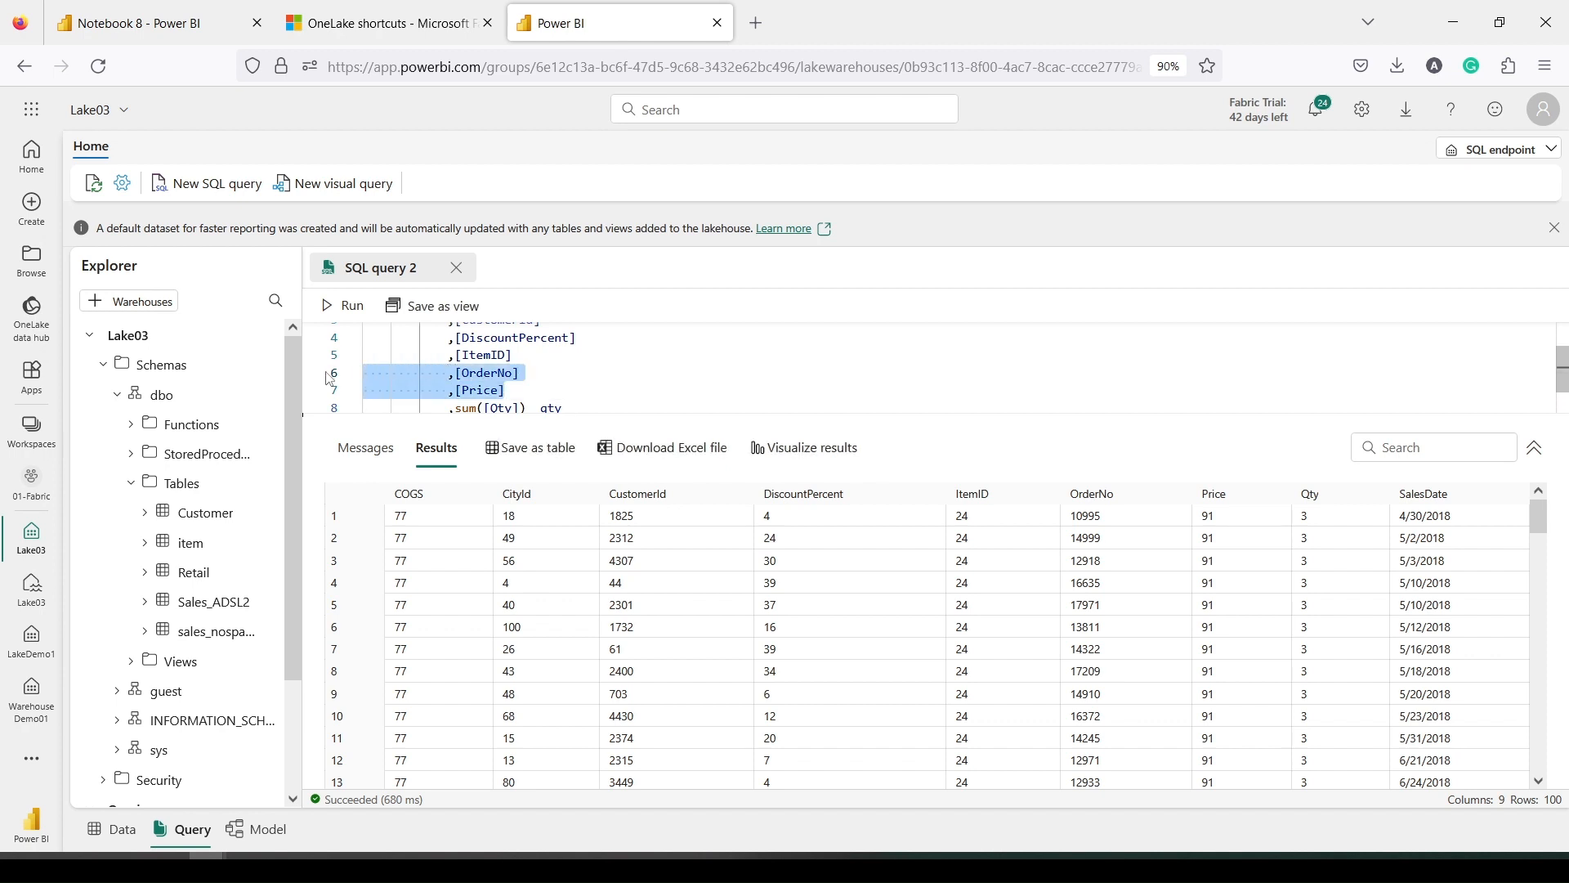
{"action": "key", "text": "BackSpace"}
{"action": "key", "text": "BackSpace"}
{"action": "scroll", "coordinate": [478, 368], "scroll_direction": "up", "scroll_amount": 2}
{"action": "left_click_drag", "start_coordinate": [577, 384], "coordinate": [434, 331]}
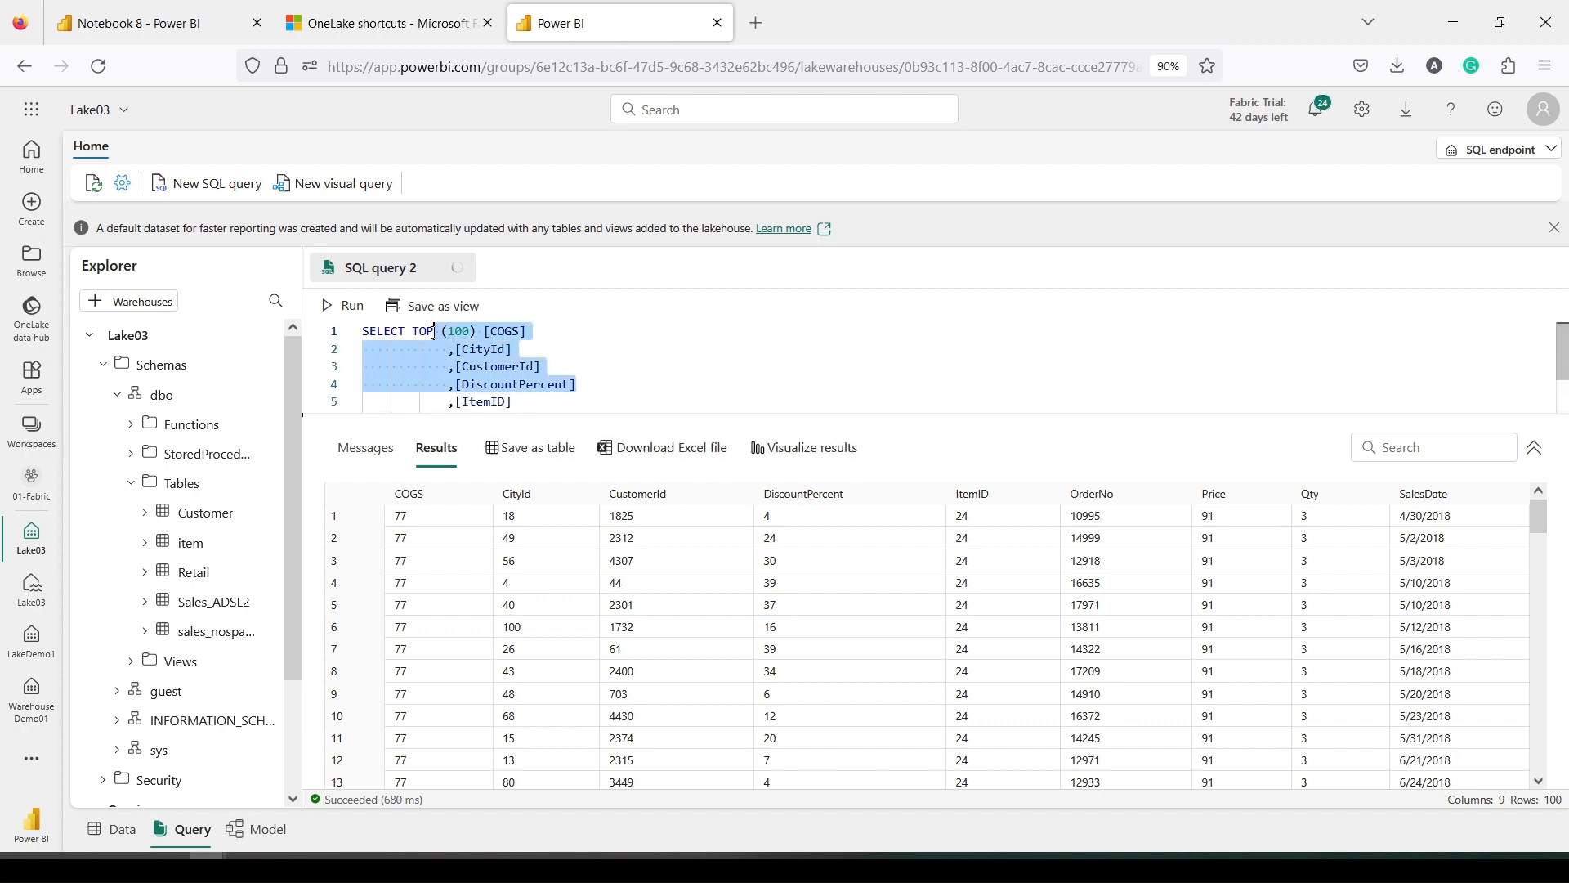
{"action": "key", "text": "BackSpace"}
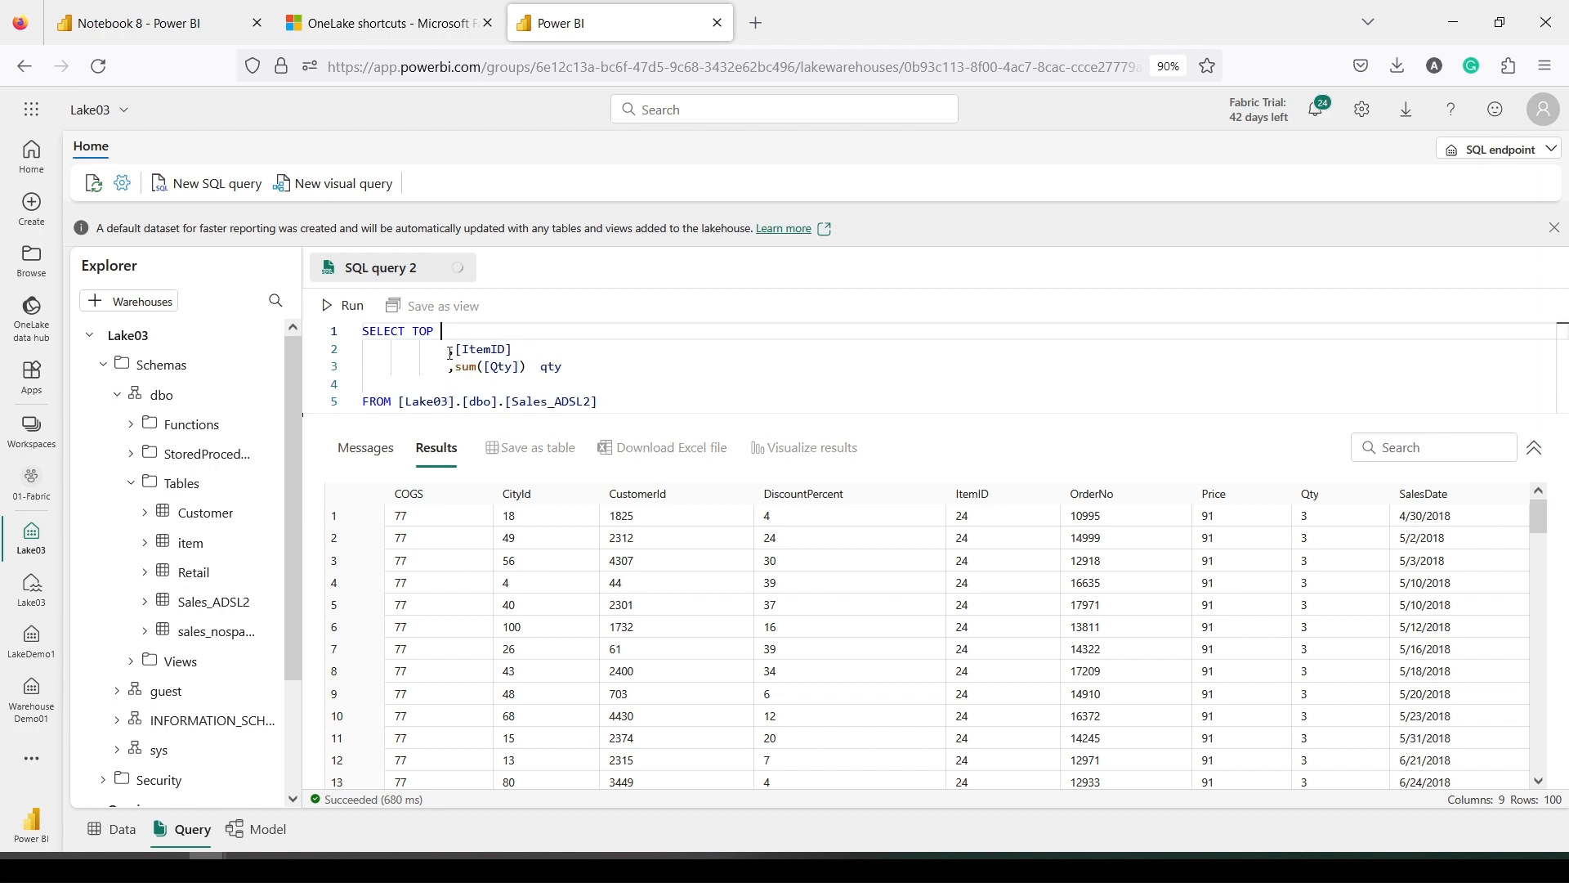
{"action": "left_click", "coordinate": [450, 351]}
{"action": "key", "text": "Delete"}
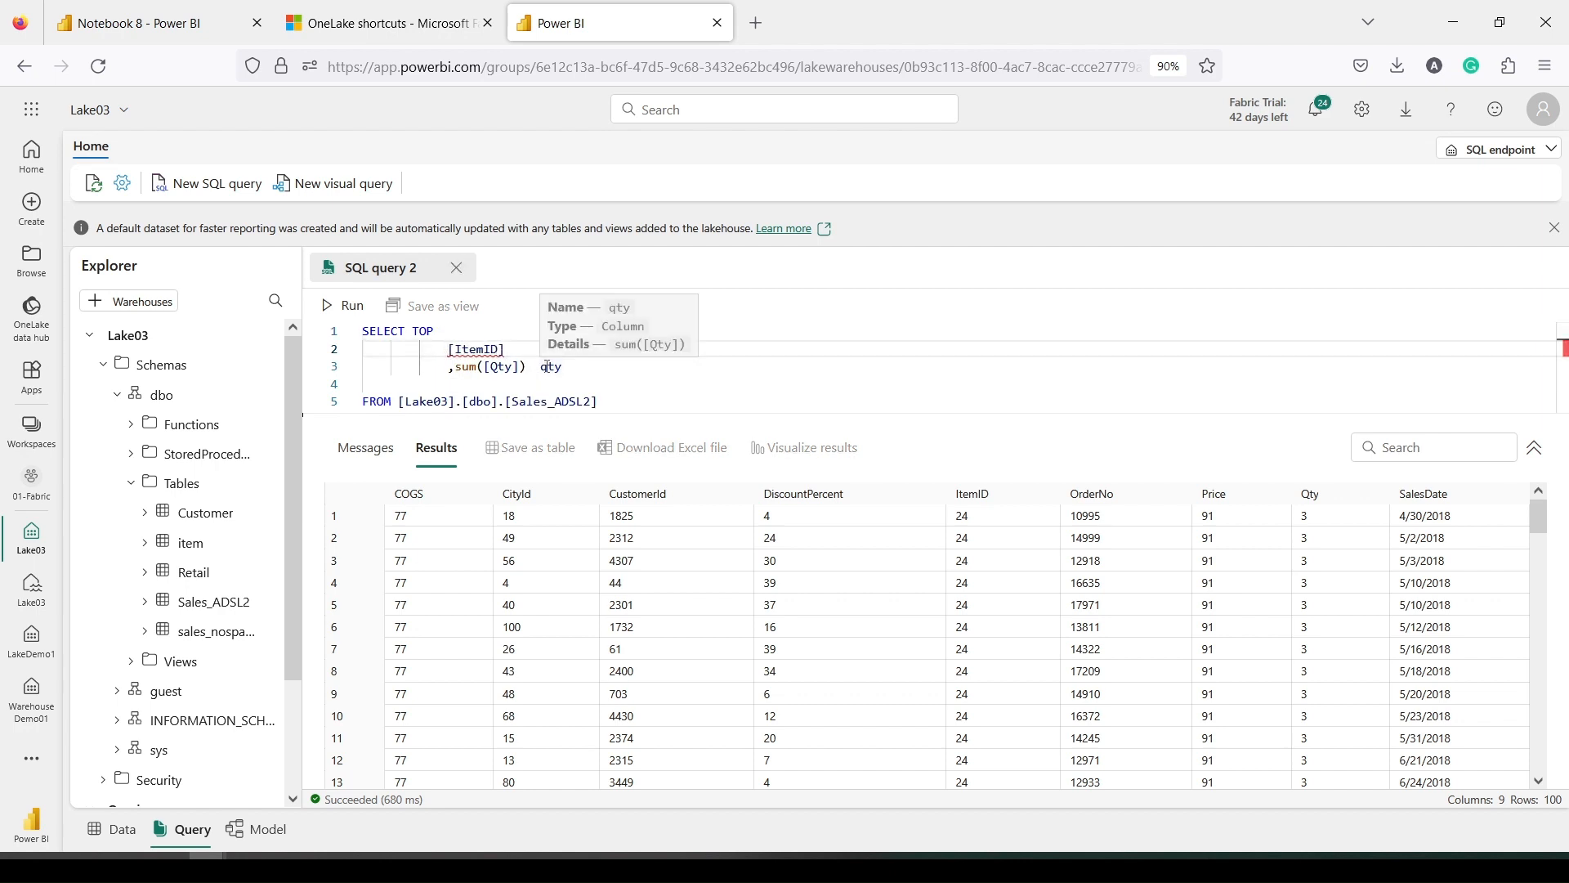
Remove TOP, add 'group by ItemID' after the FROM clause, and run the query
{"action": "left_click", "coordinate": [644, 398]}
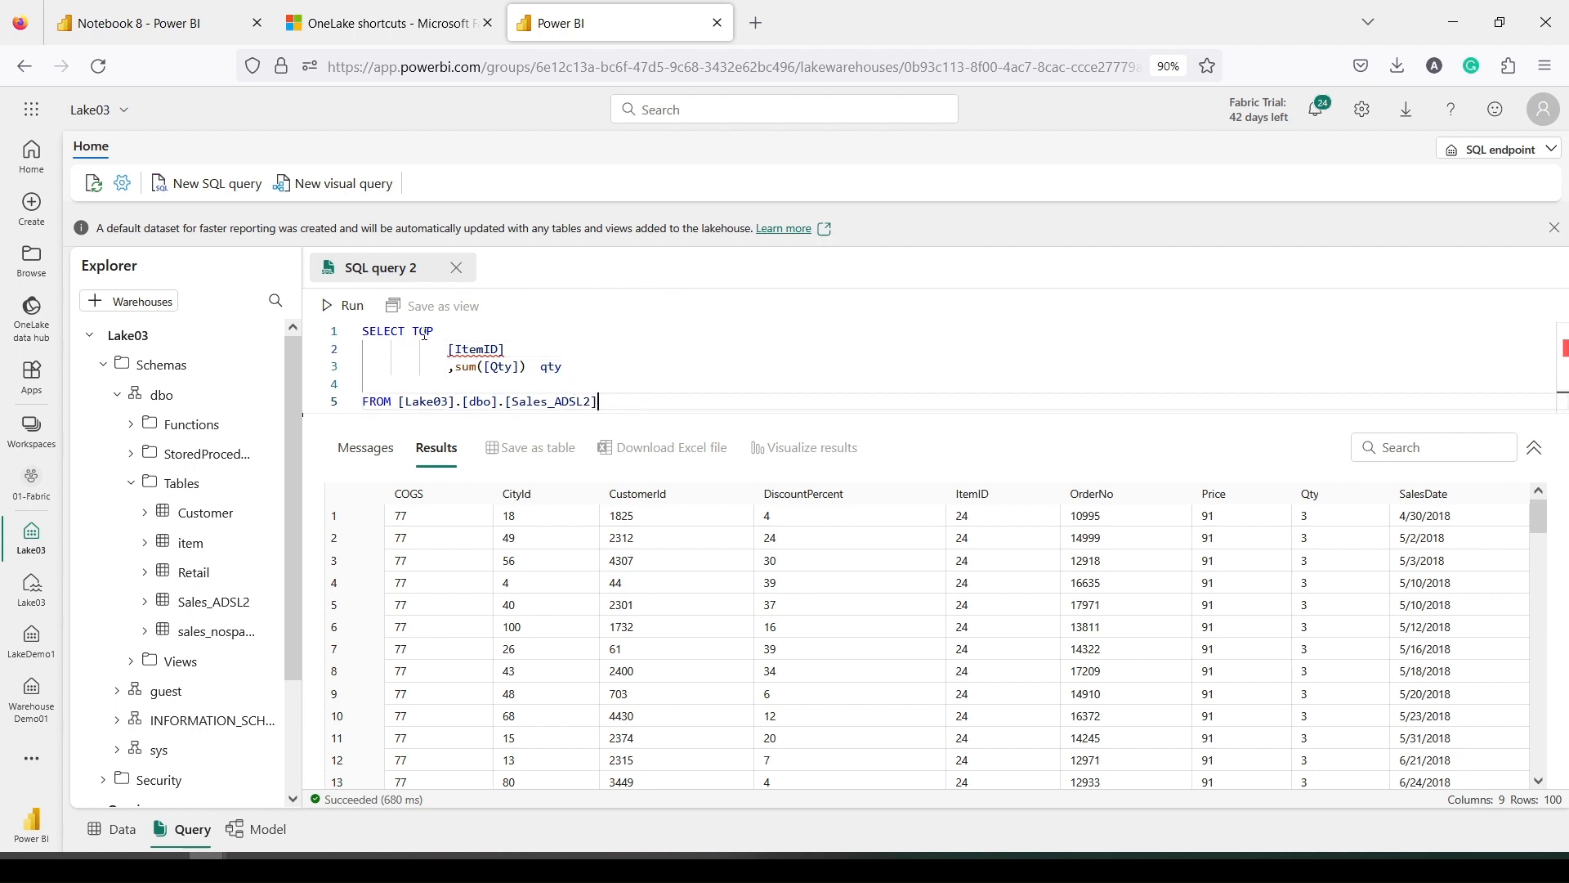
{"action": "double_click", "coordinate": [423, 331]}
{"action": "key", "text": "Delete"}
{"action": "left_click_drag", "start_coordinate": [507, 349], "coordinate": [448, 349]}
{"action": "key", "text": "ctrl+c"}
{"action": "left_click", "coordinate": [627, 399]}
{"action": "key", "text": "Return"}
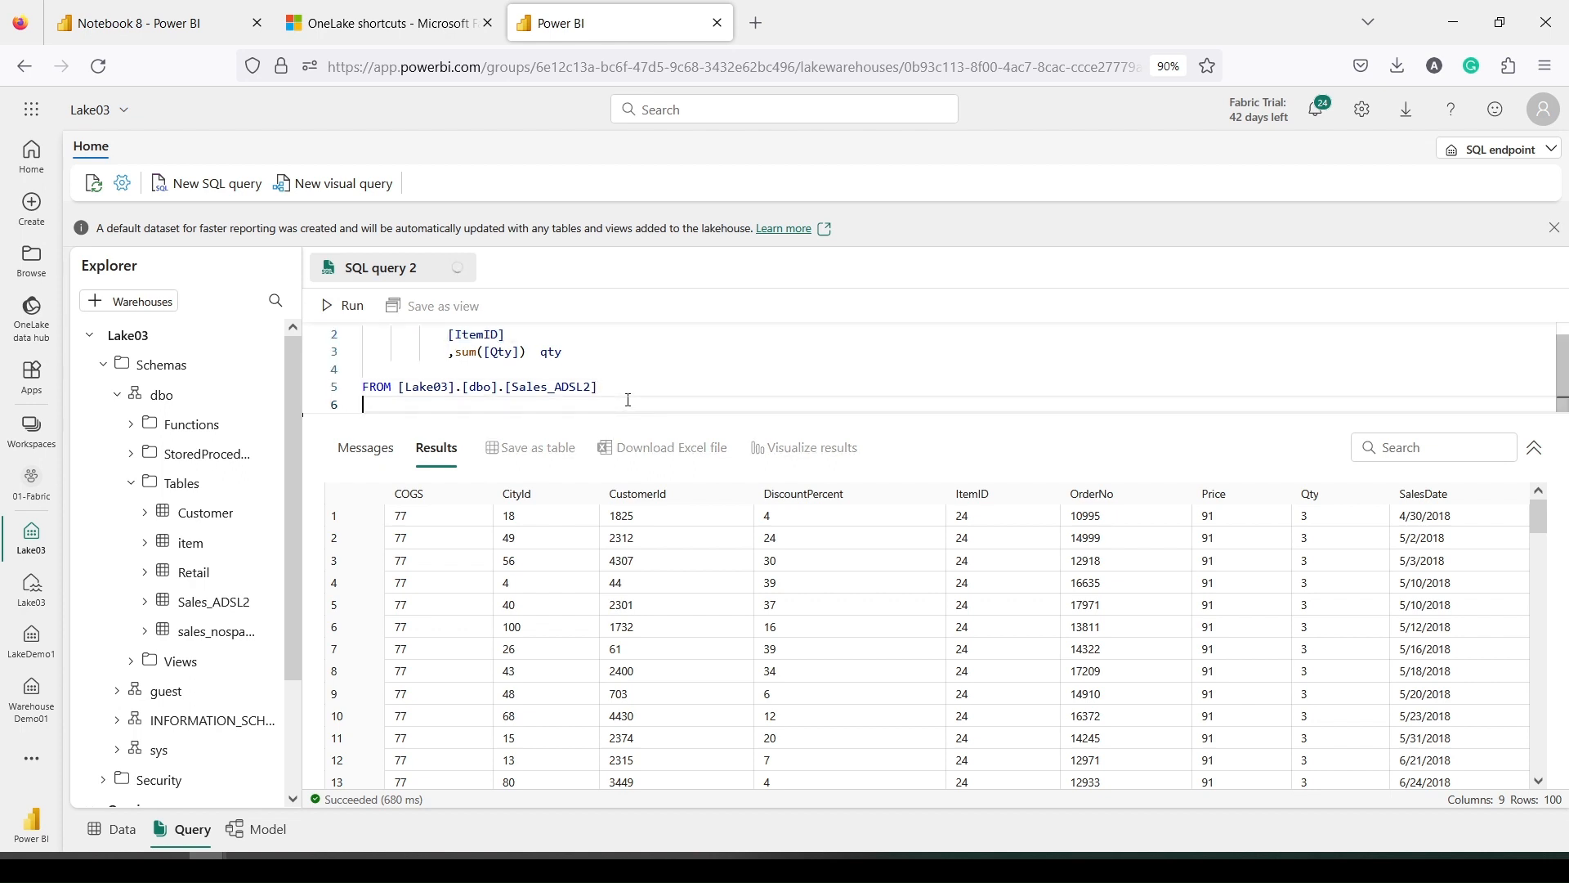
{"action": "type", "text": "group by"}
{"action": "key", "text": "ctrl+v"}
{"action": "left_click_drag", "start_coordinate": [628, 399], "coordinate": [314, 324]}
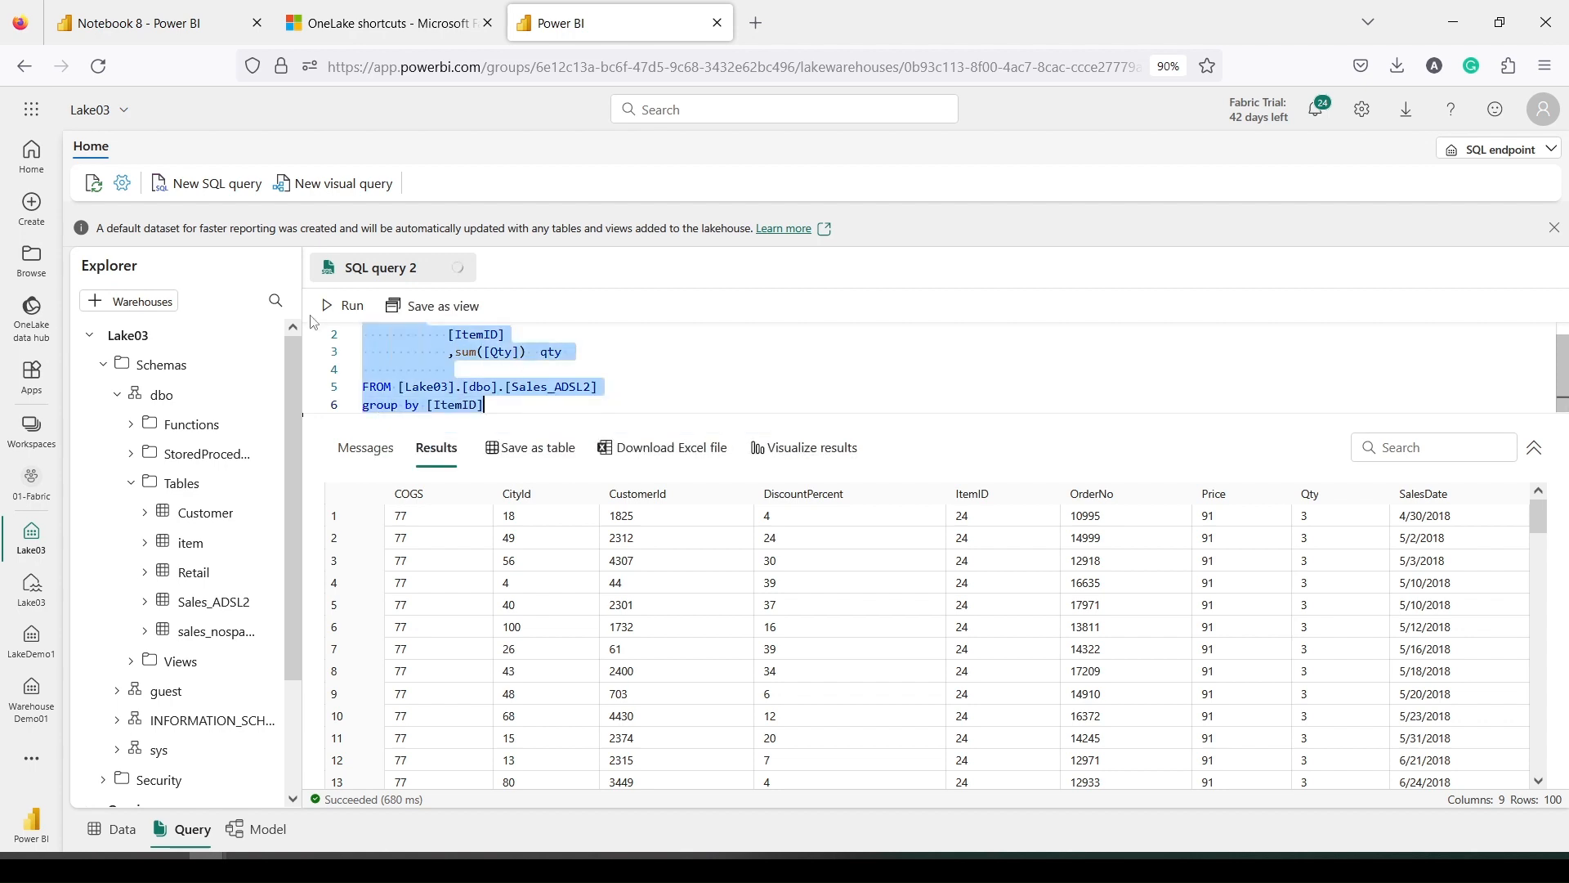
{"action": "left_click", "coordinate": [332, 307]}
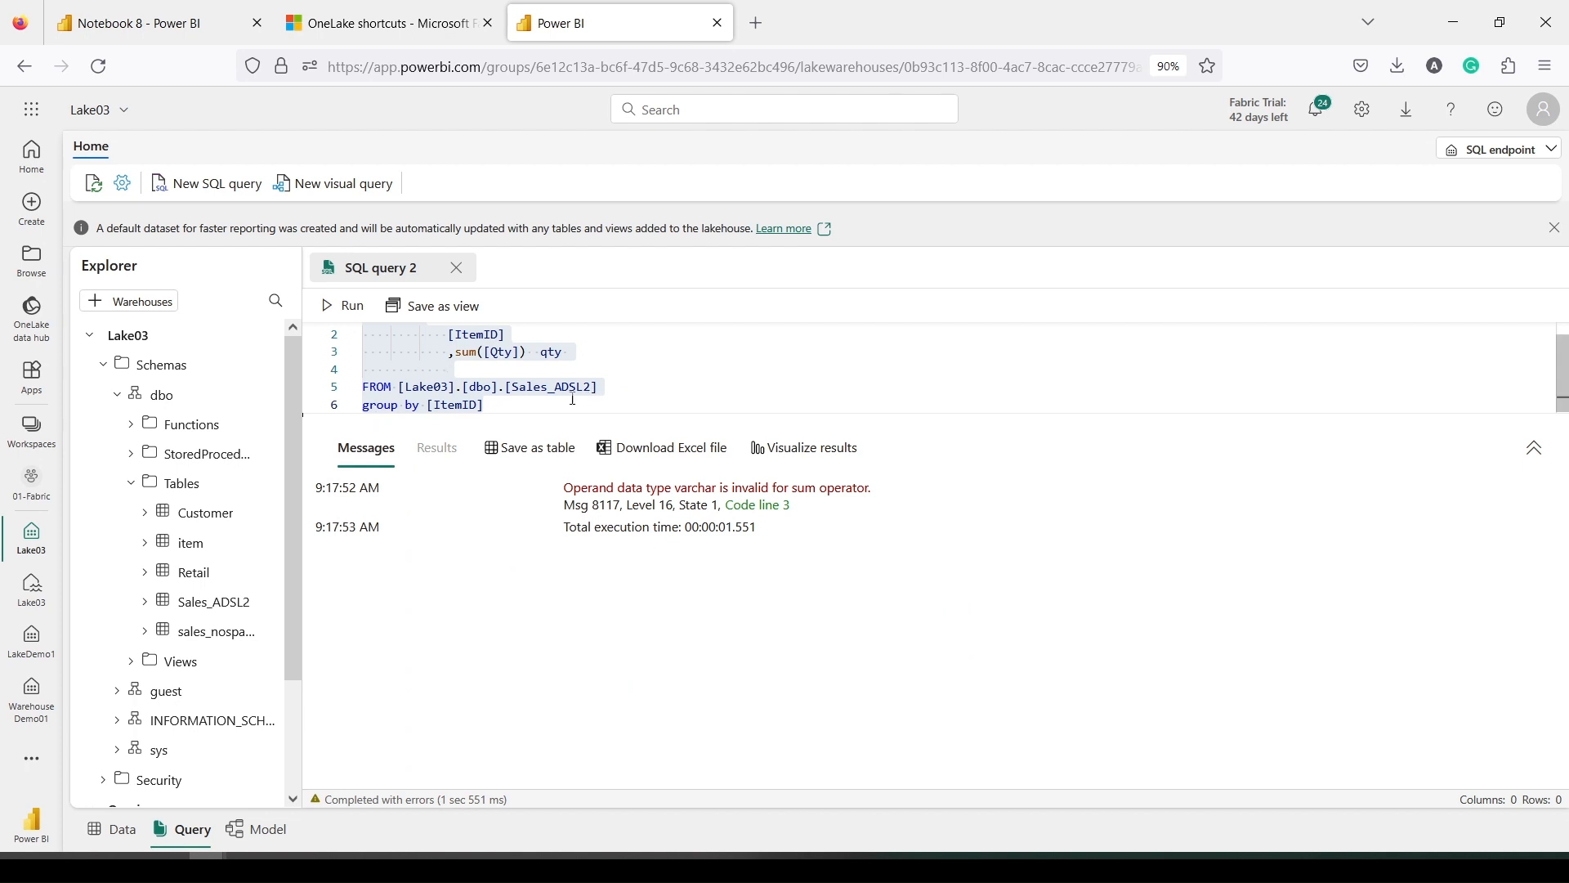
Change the sum to sum([Qty]*1) and rerun the whole query
{"action": "left_click", "coordinate": [518, 352]}
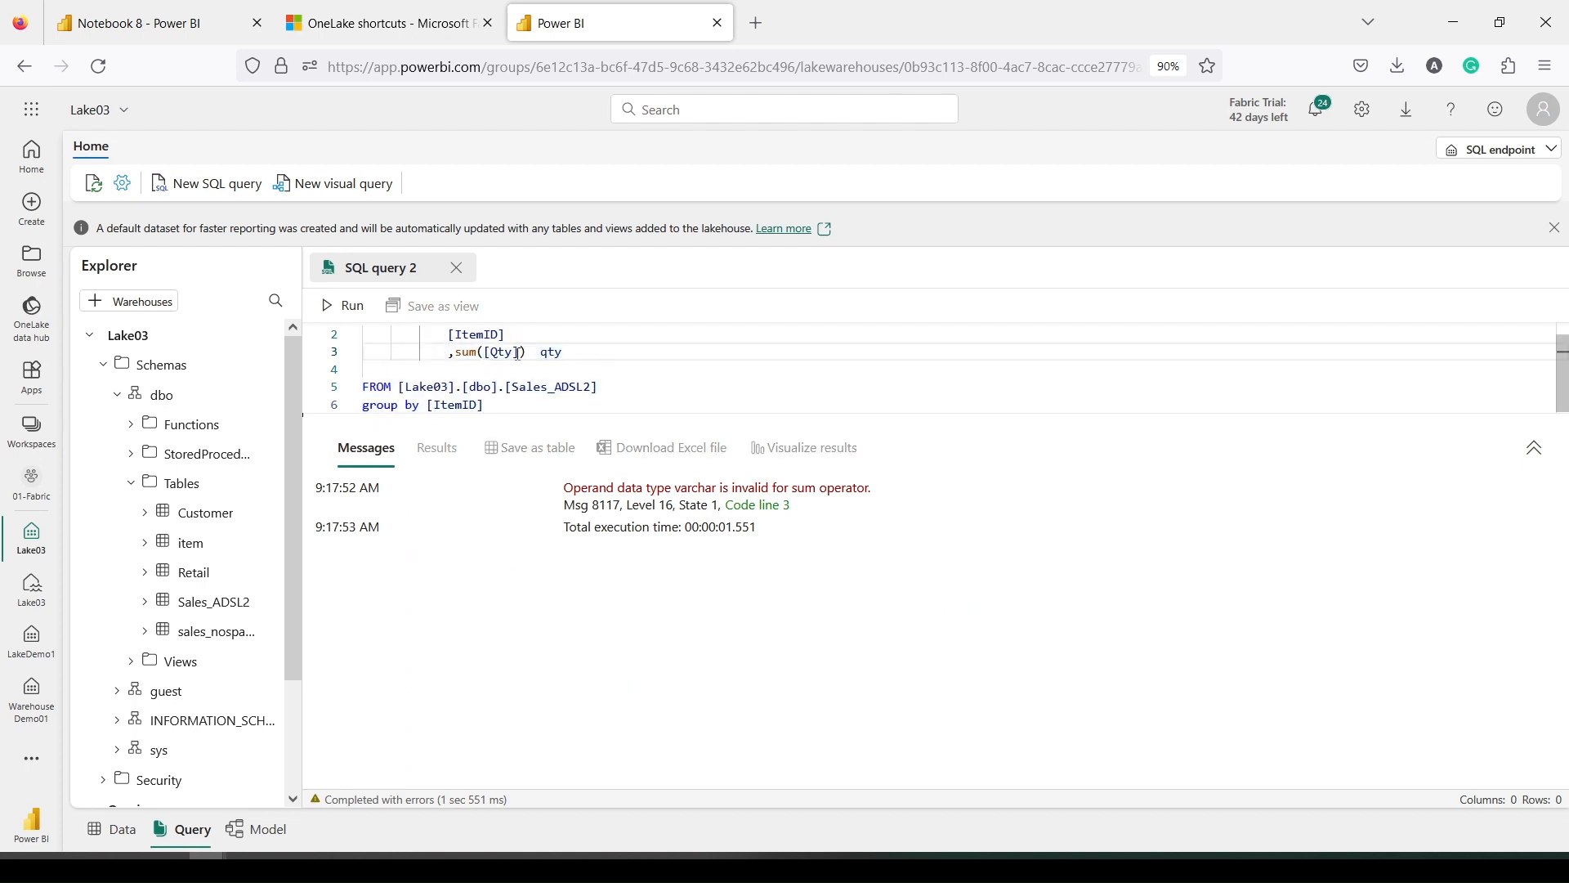
{"action": "type", "text": "*1"}
{"action": "key", "text": "ctrl+a"}
{"action": "left_click", "coordinate": [341, 305]}
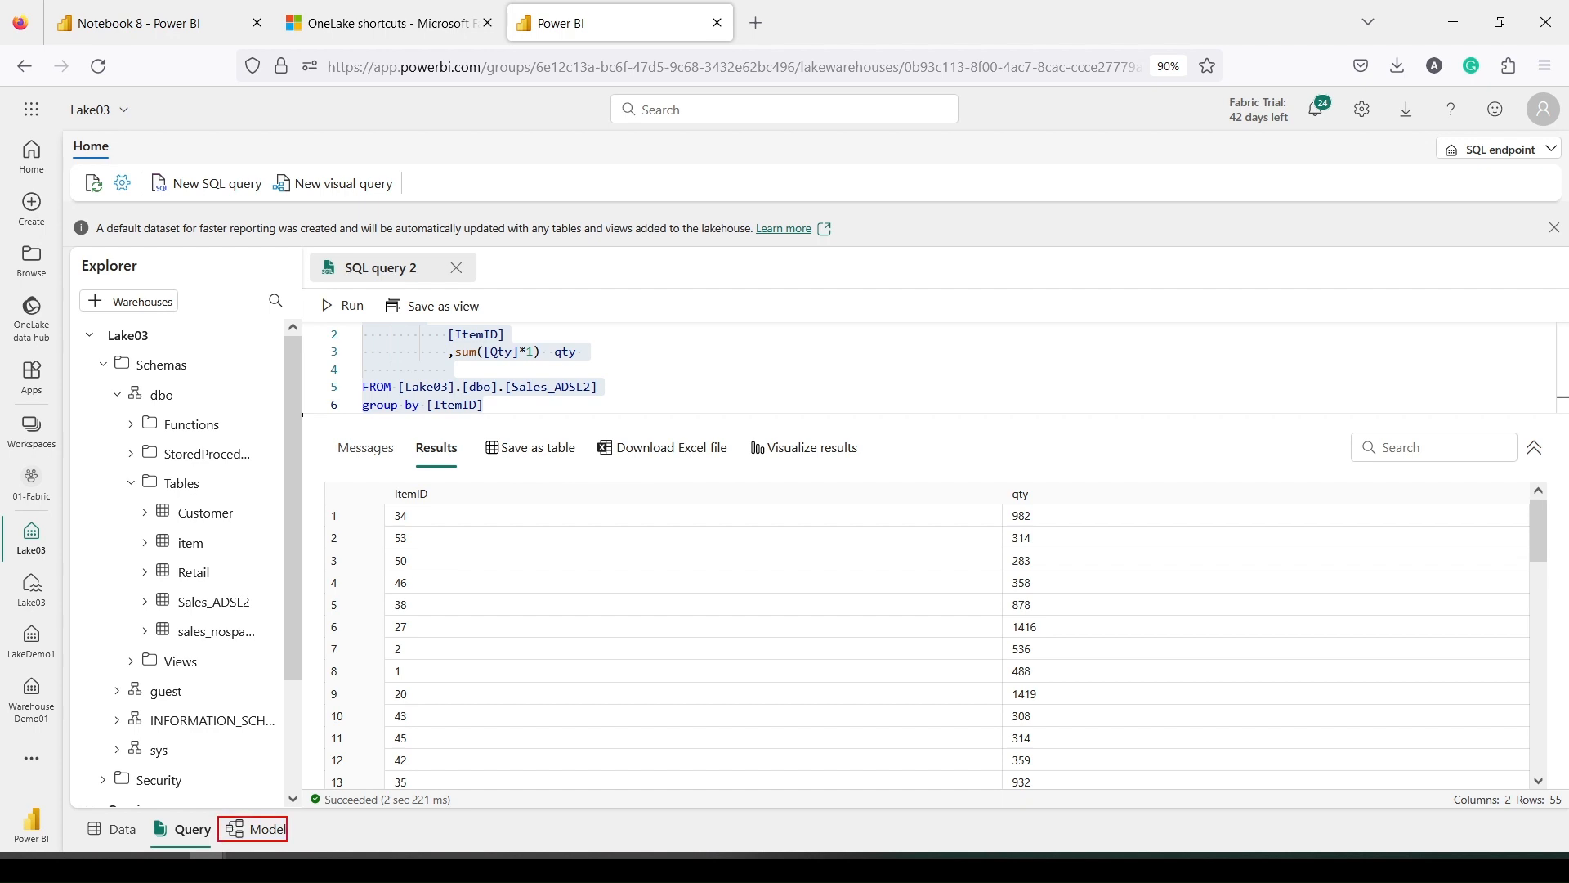
Switch to the model view and expand the Sales_ADSL2 table
{"action": "left_click", "coordinate": [262, 830]}
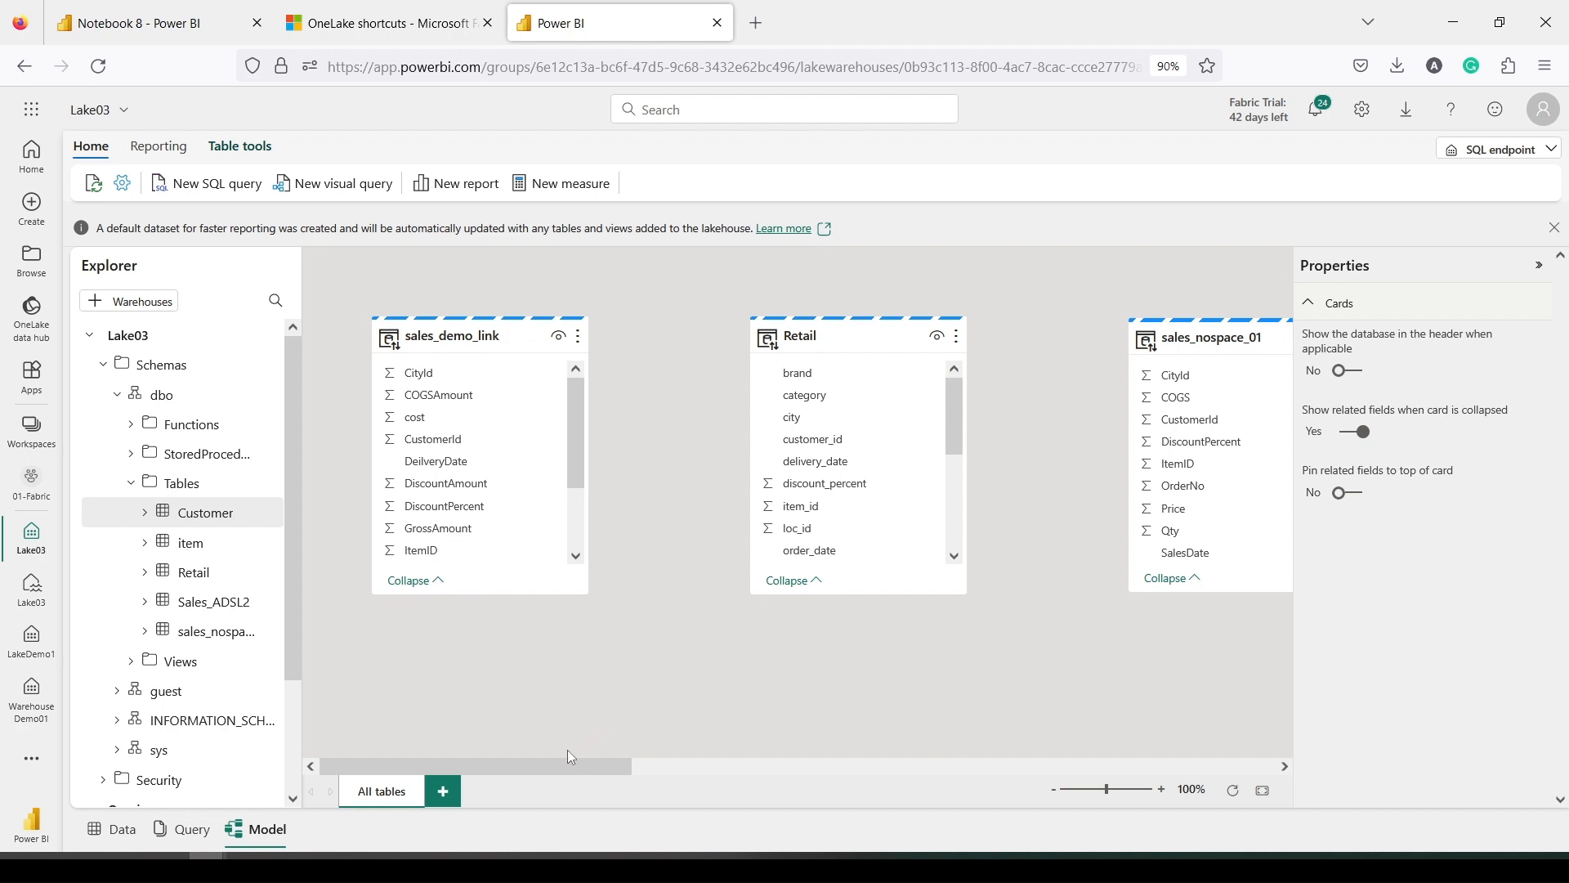
{"action": "left_click_drag", "start_coordinate": [570, 762], "coordinate": [923, 756]}
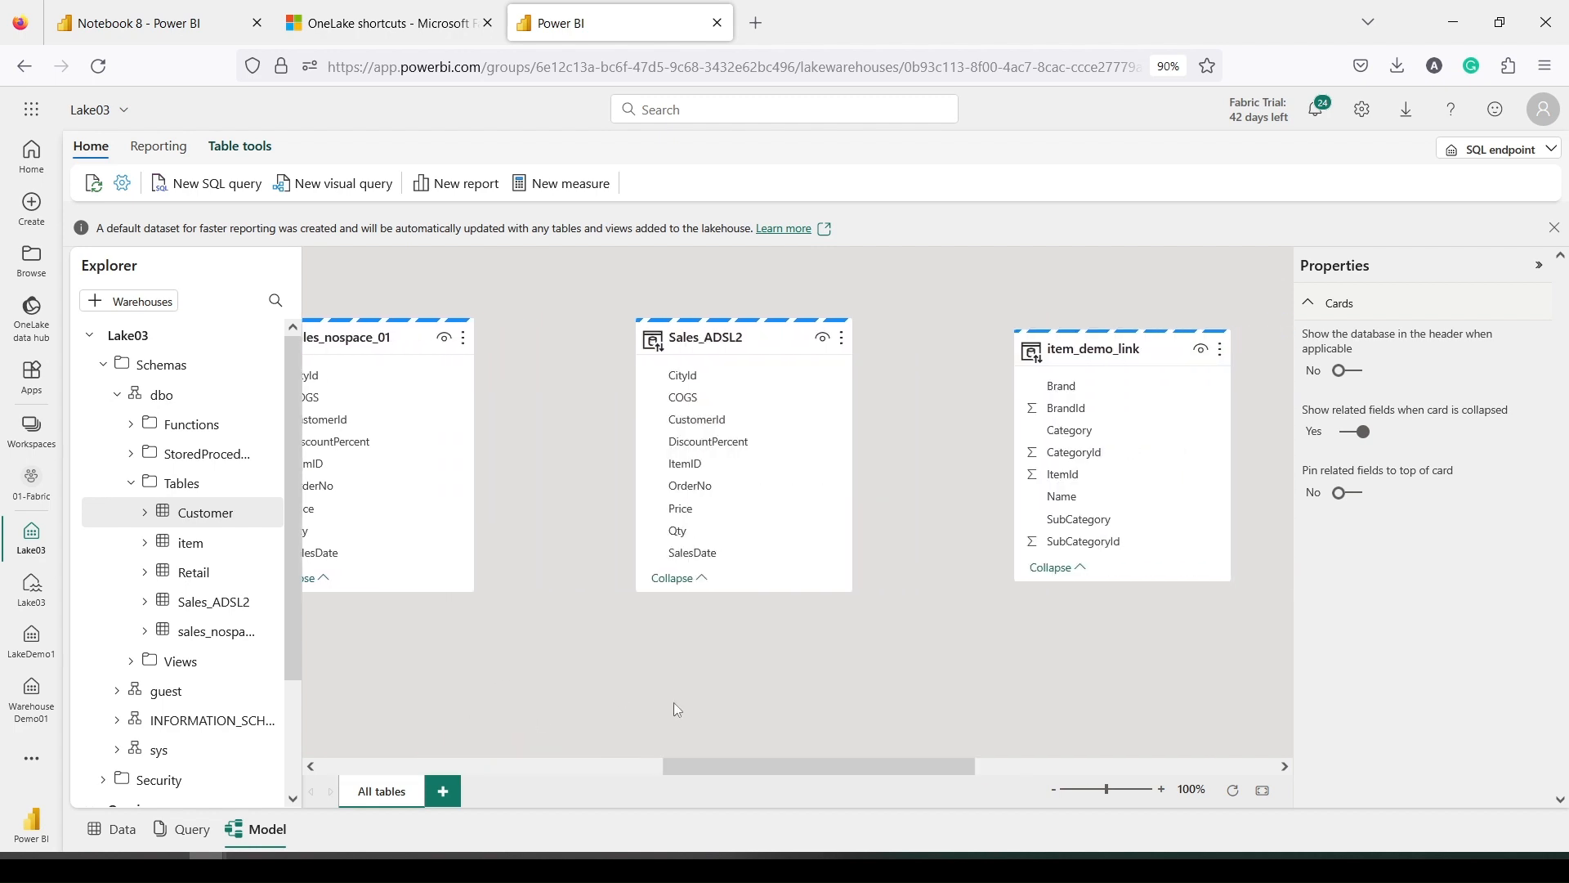
{"action": "left_click", "coordinate": [210, 604]}
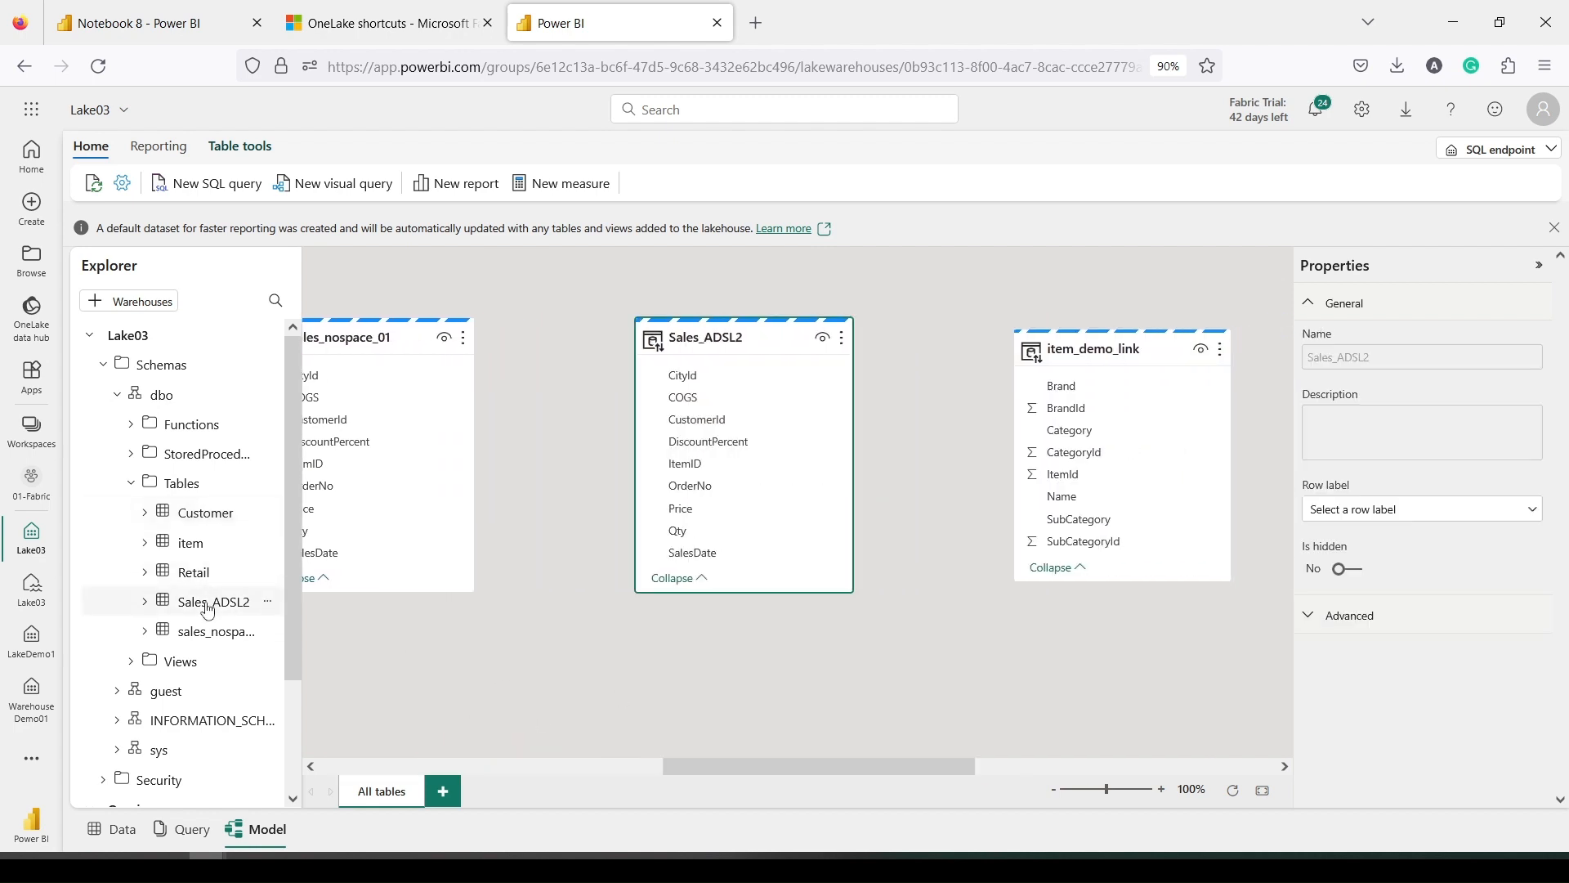
{"action": "left_click", "coordinate": [145, 605]}
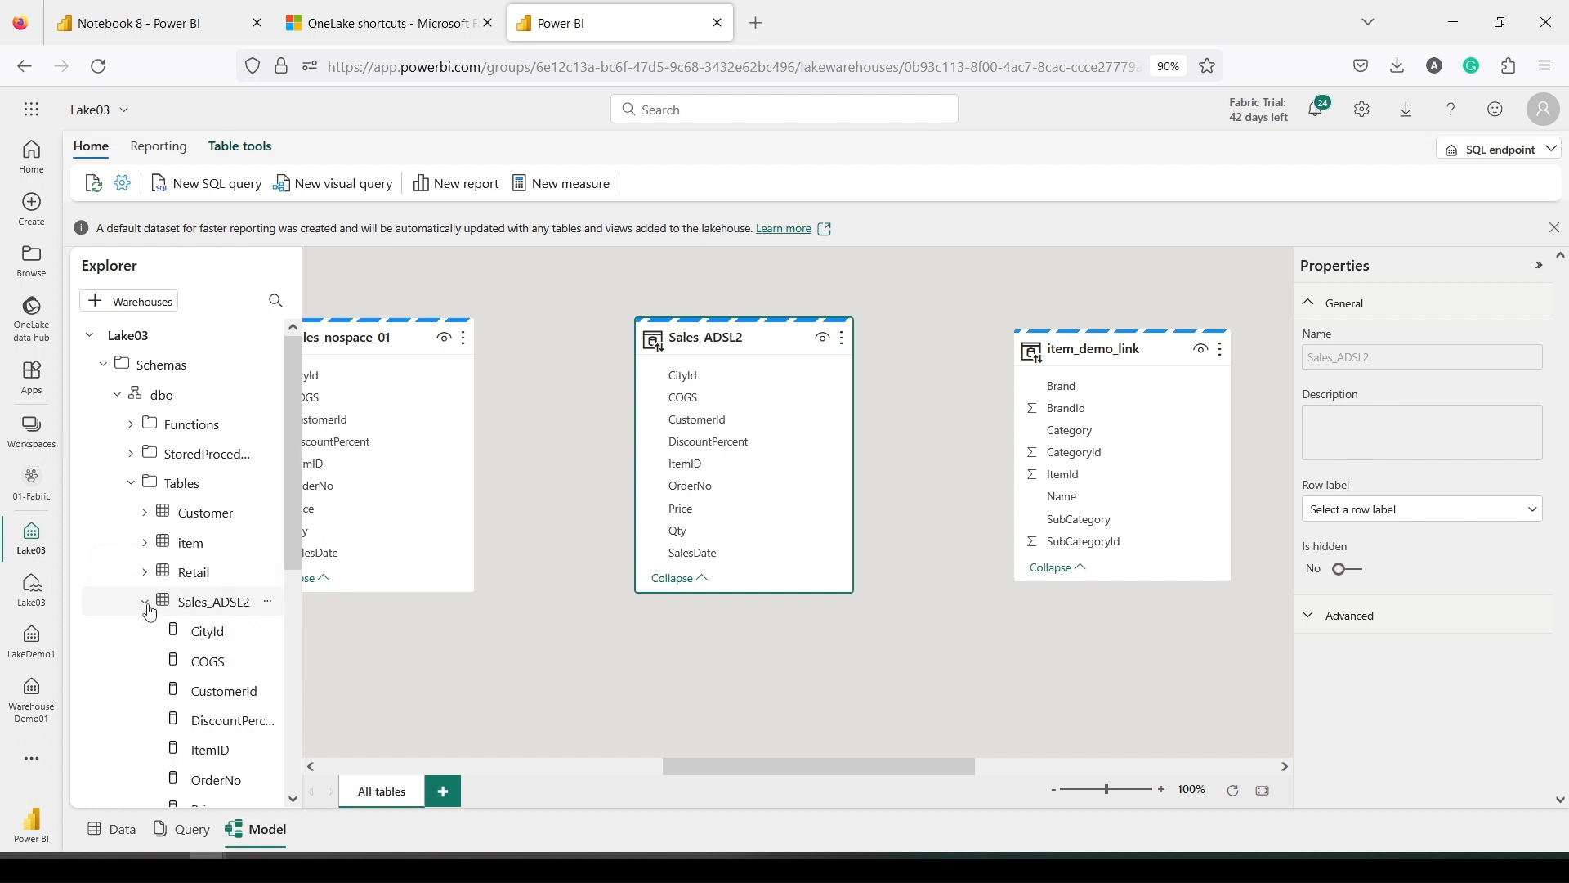
Create a measure QtySum = sumx(Sales_ADSL2, [Qty]*1) on Sales_ADSL2
{"action": "left_click", "coordinate": [543, 183]}
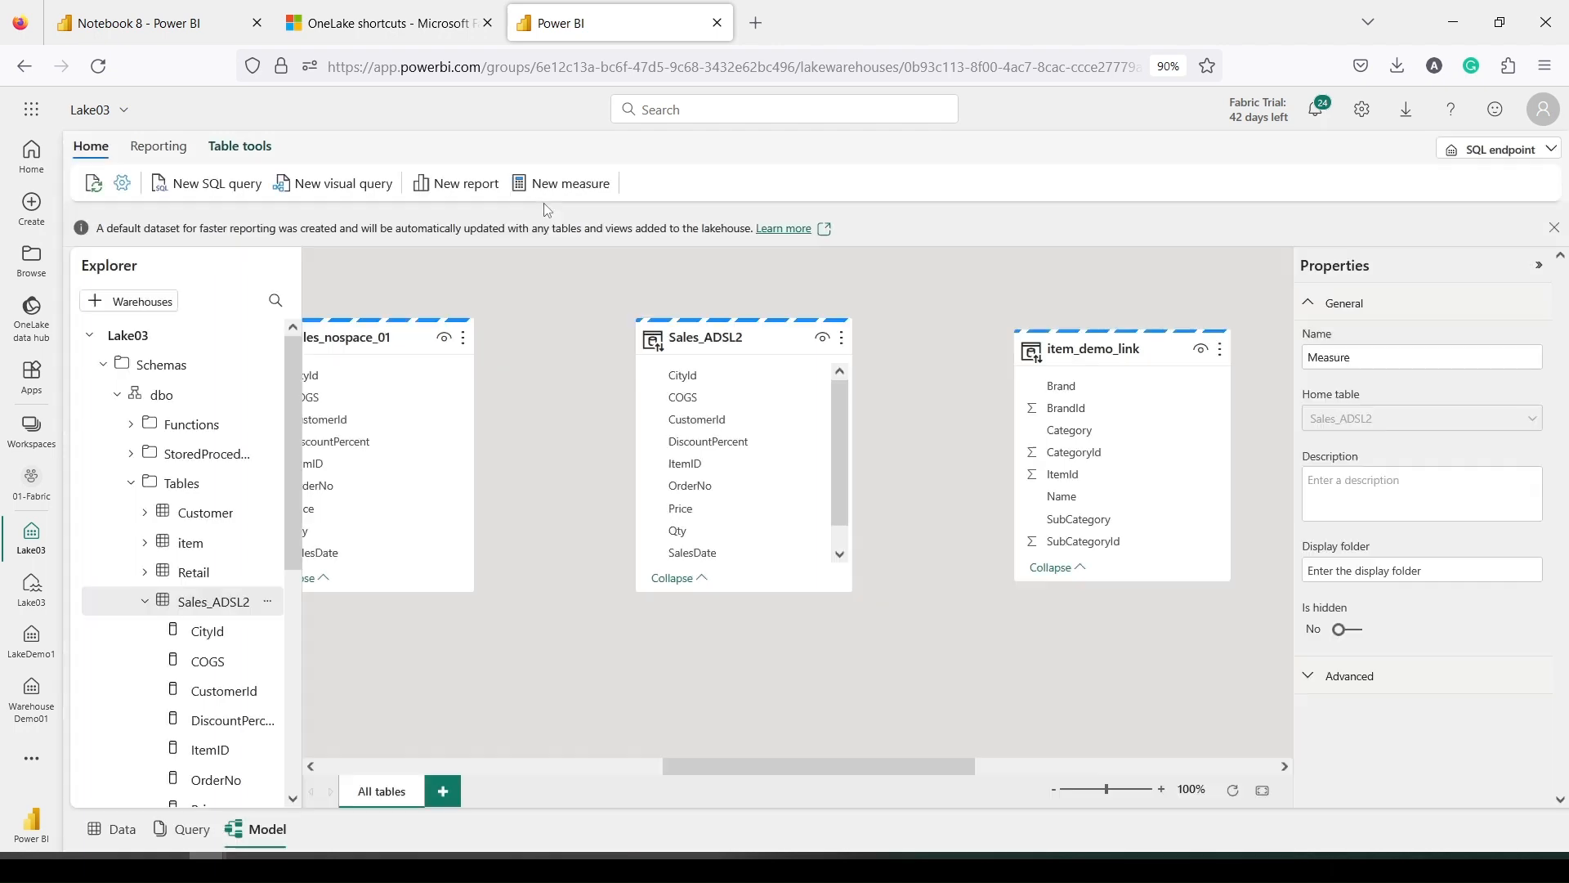
{"action": "double_click", "coordinate": [419, 263]}
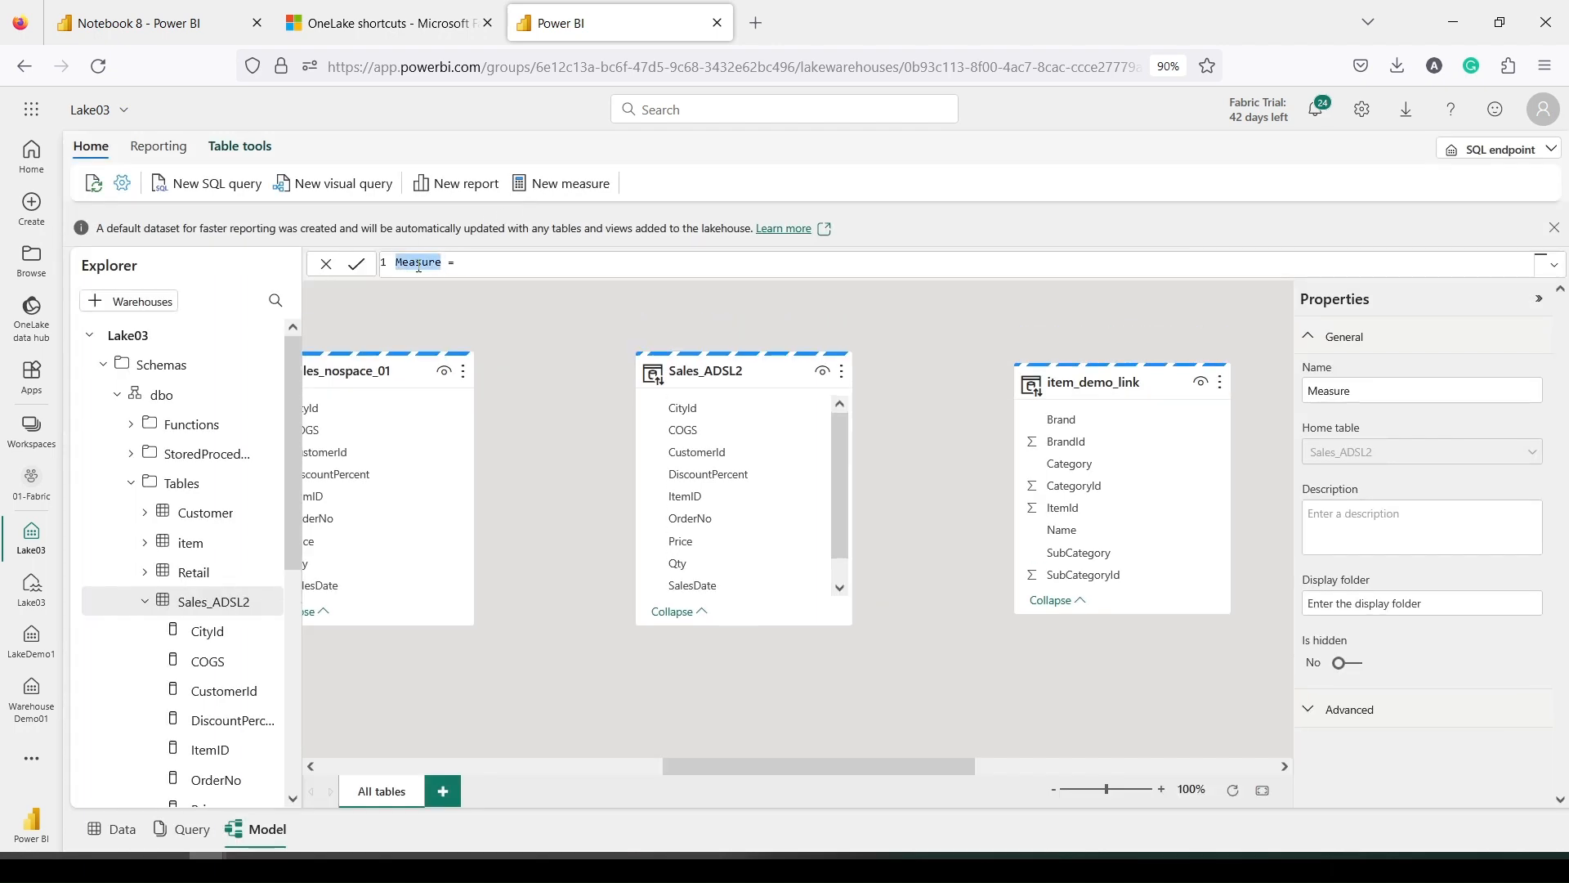
{"action": "type", "text": "Qty Sum = sumx(Sales"}
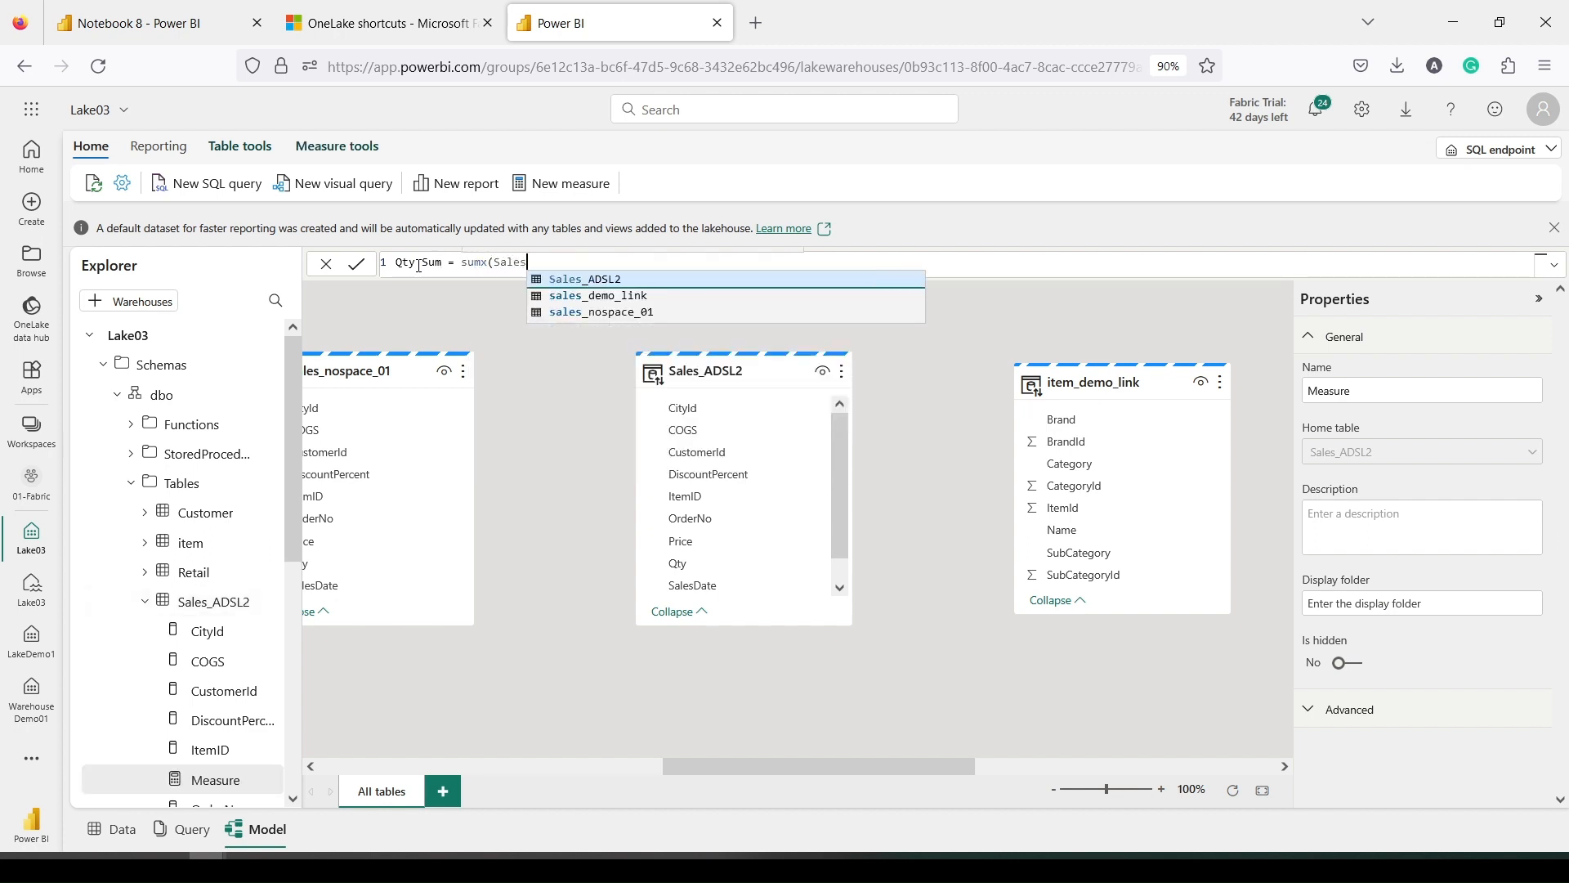
{"action": "key", "text": "Tab"}
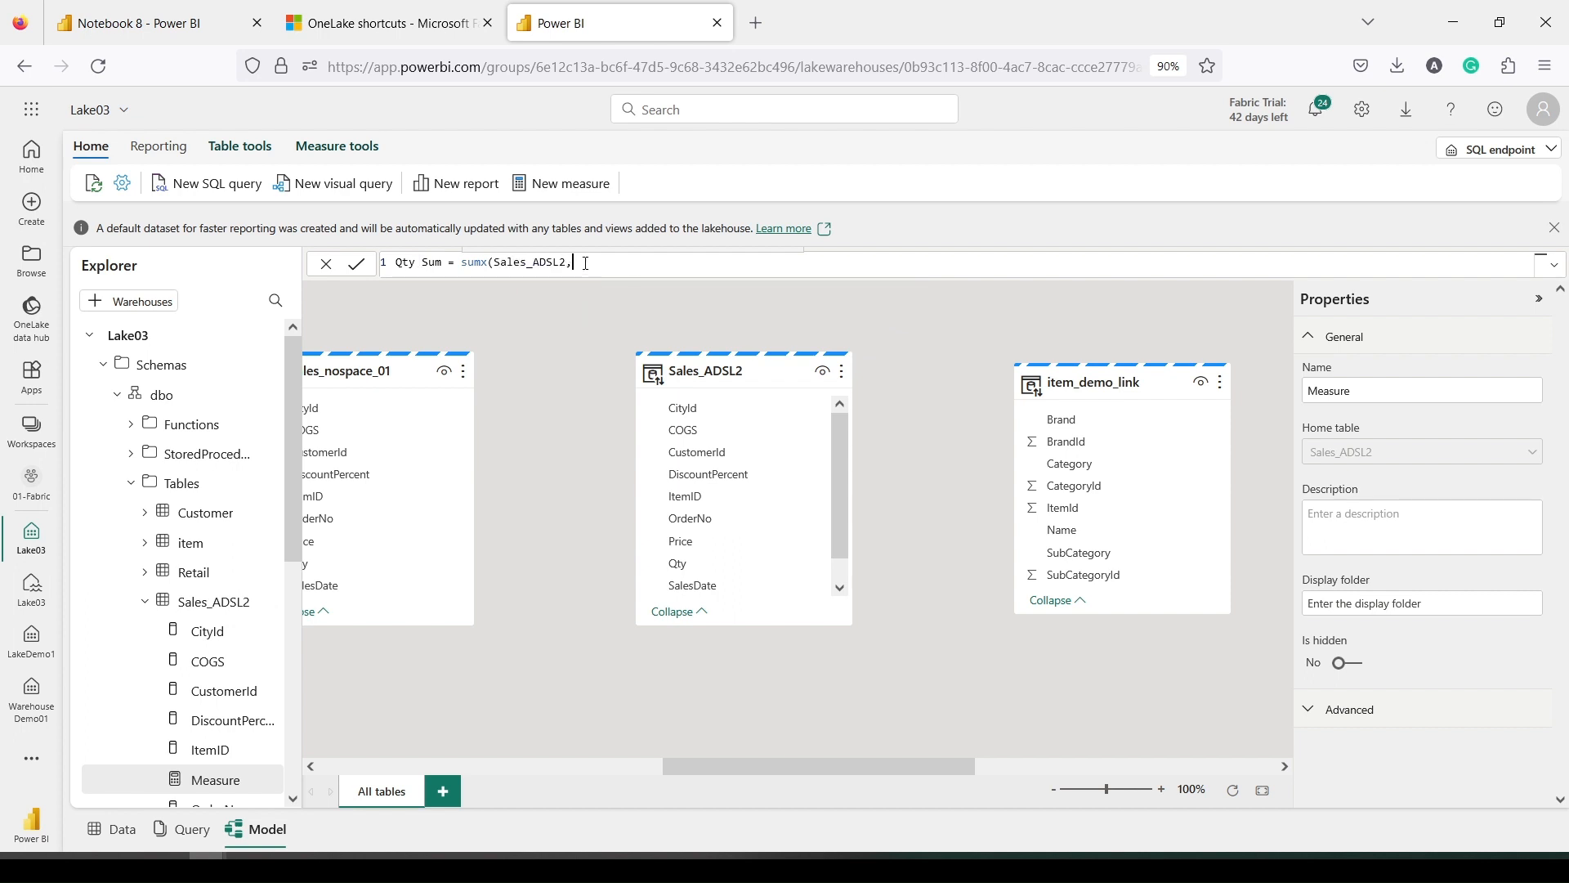
{"action": "type", "text": ", [Qty"}
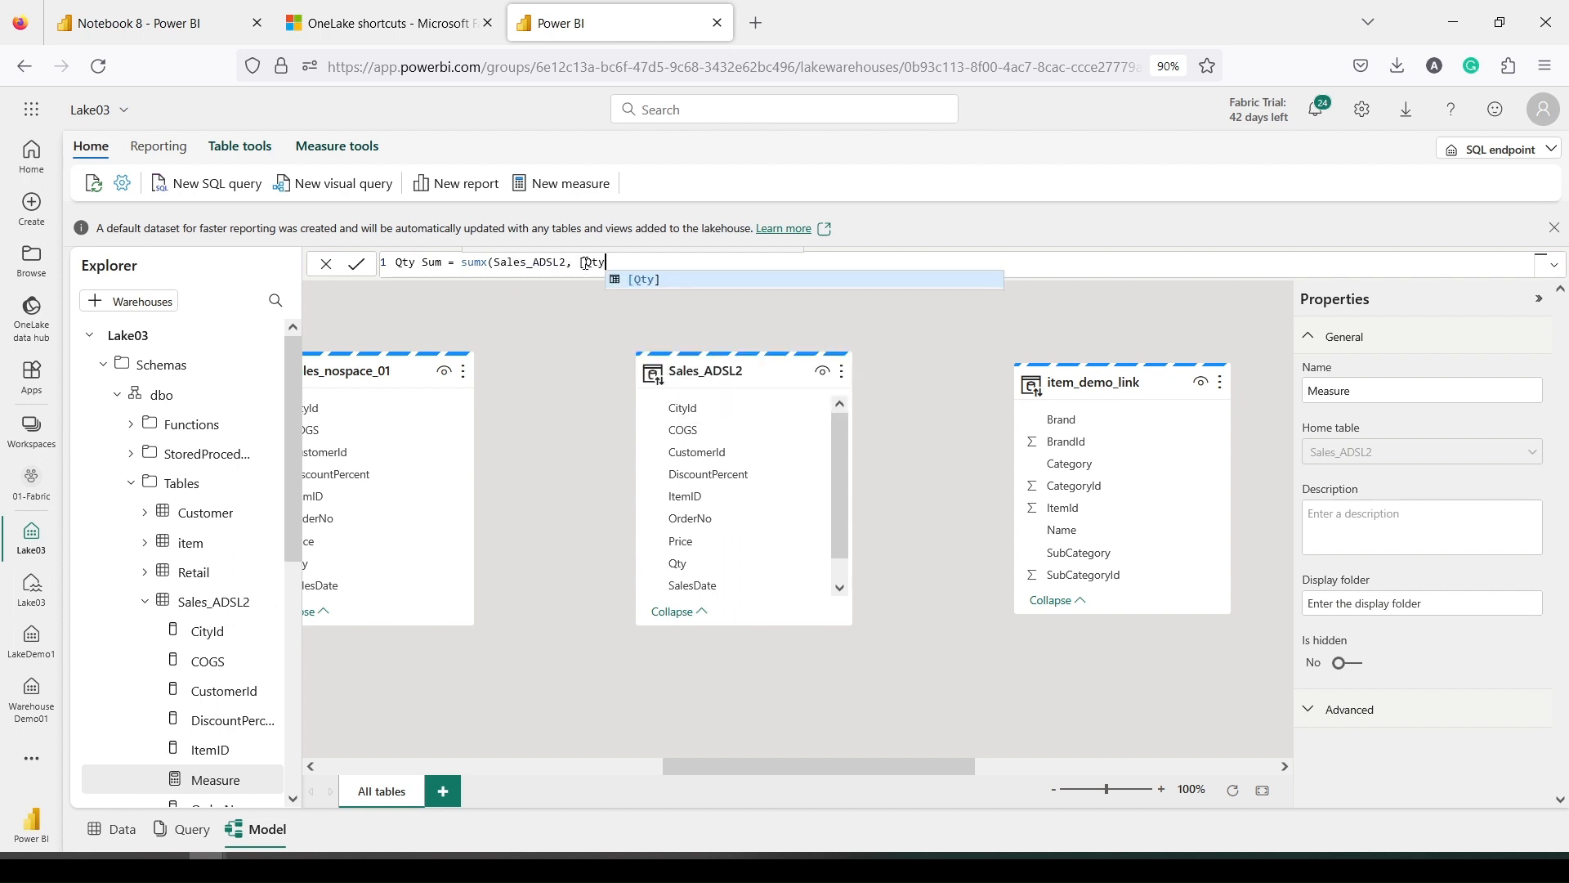
{"action": "key", "text": "Tab"}
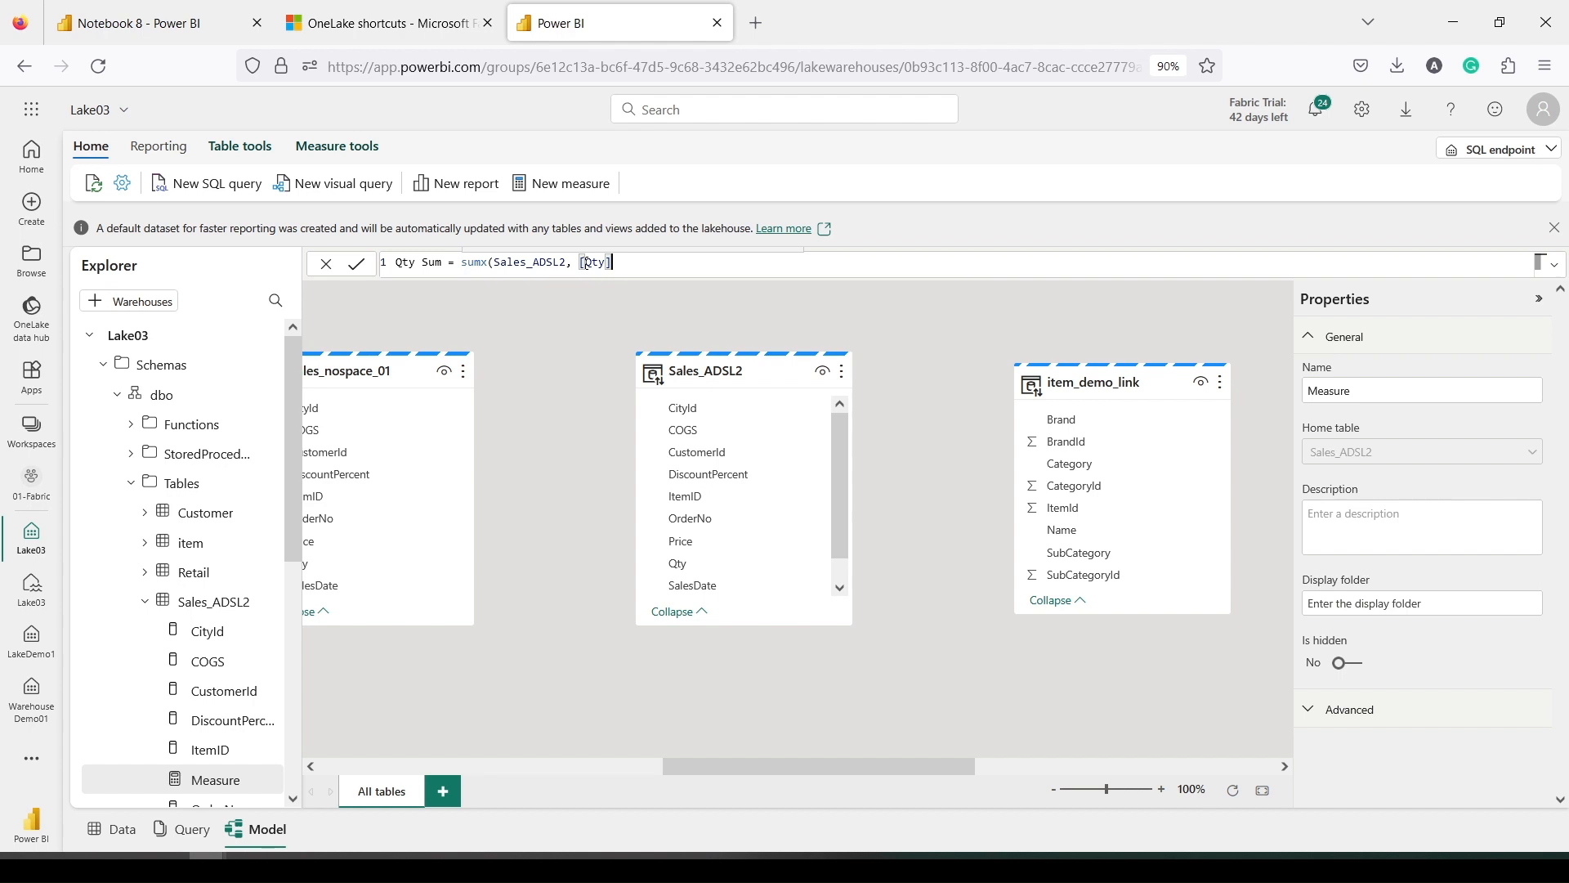
{"action": "type", "text": "*1)"}
{"action": "left_click", "coordinate": [357, 265]}
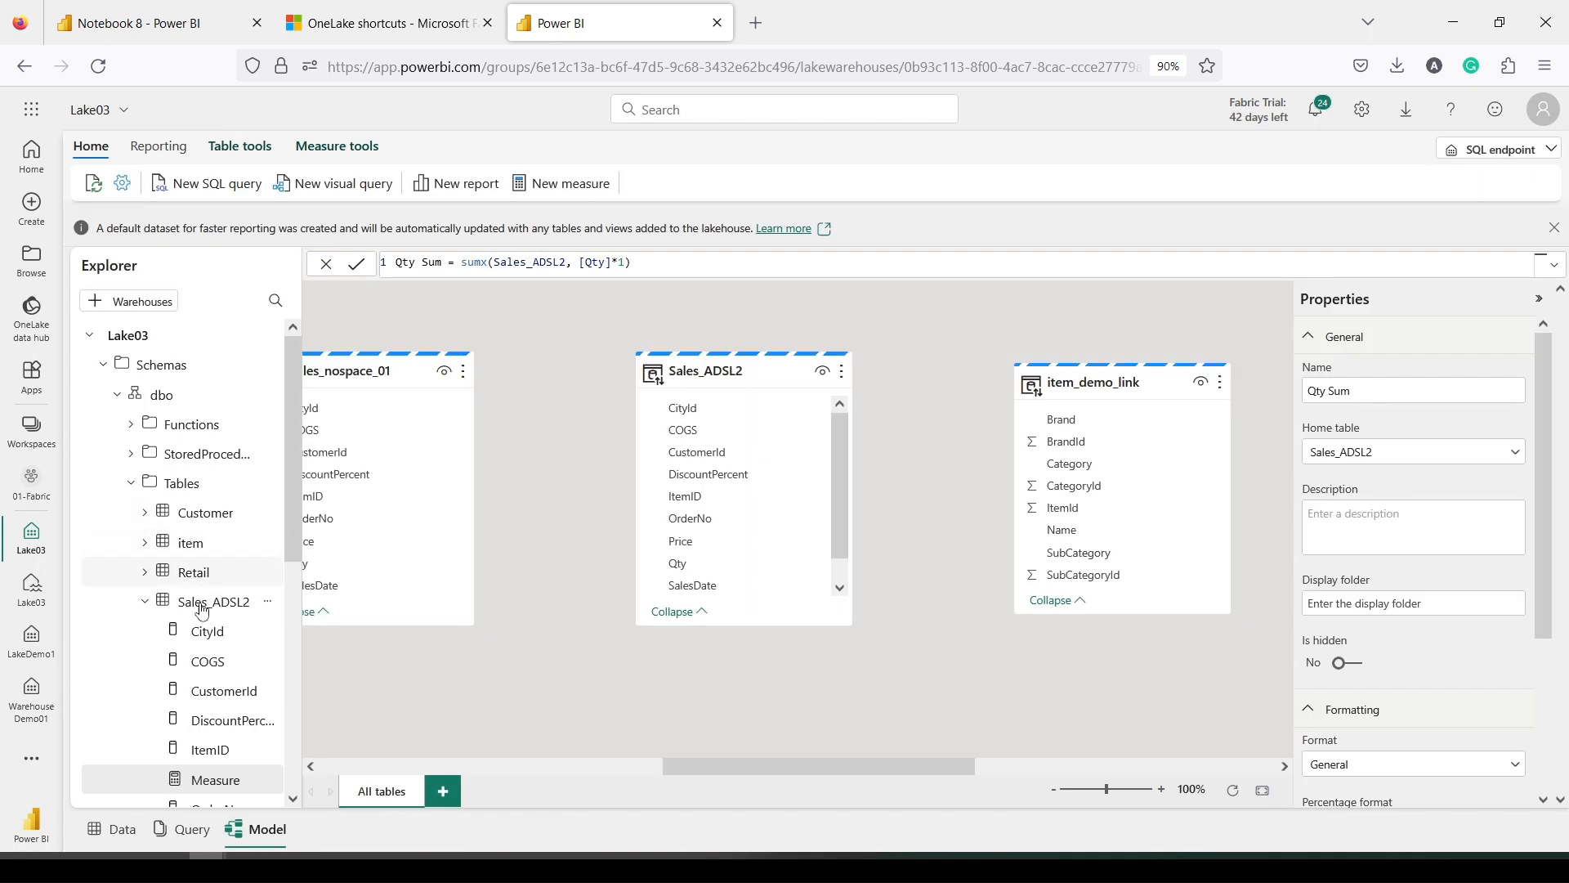
Select the ItemID column and then the new QtySum measure in Sales_ADSL2's field list
{"action": "scroll", "coordinate": [202, 590], "scroll_direction": "down", "scroll_amount": 4}
{"action": "left_click", "coordinate": [215, 386]}
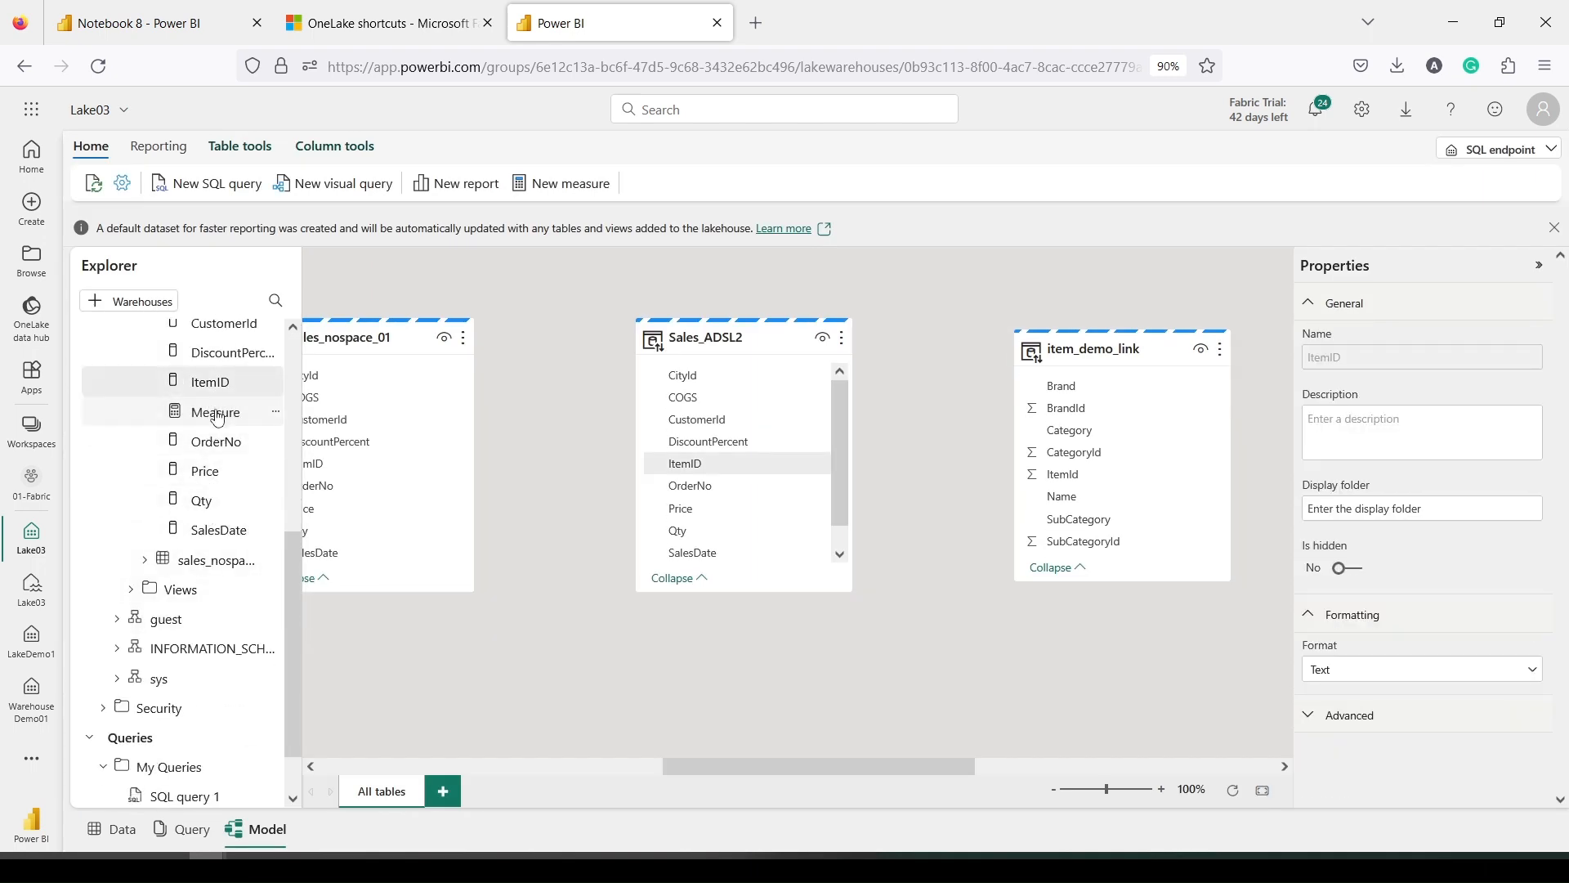
{"action": "left_click", "coordinate": [218, 417]}
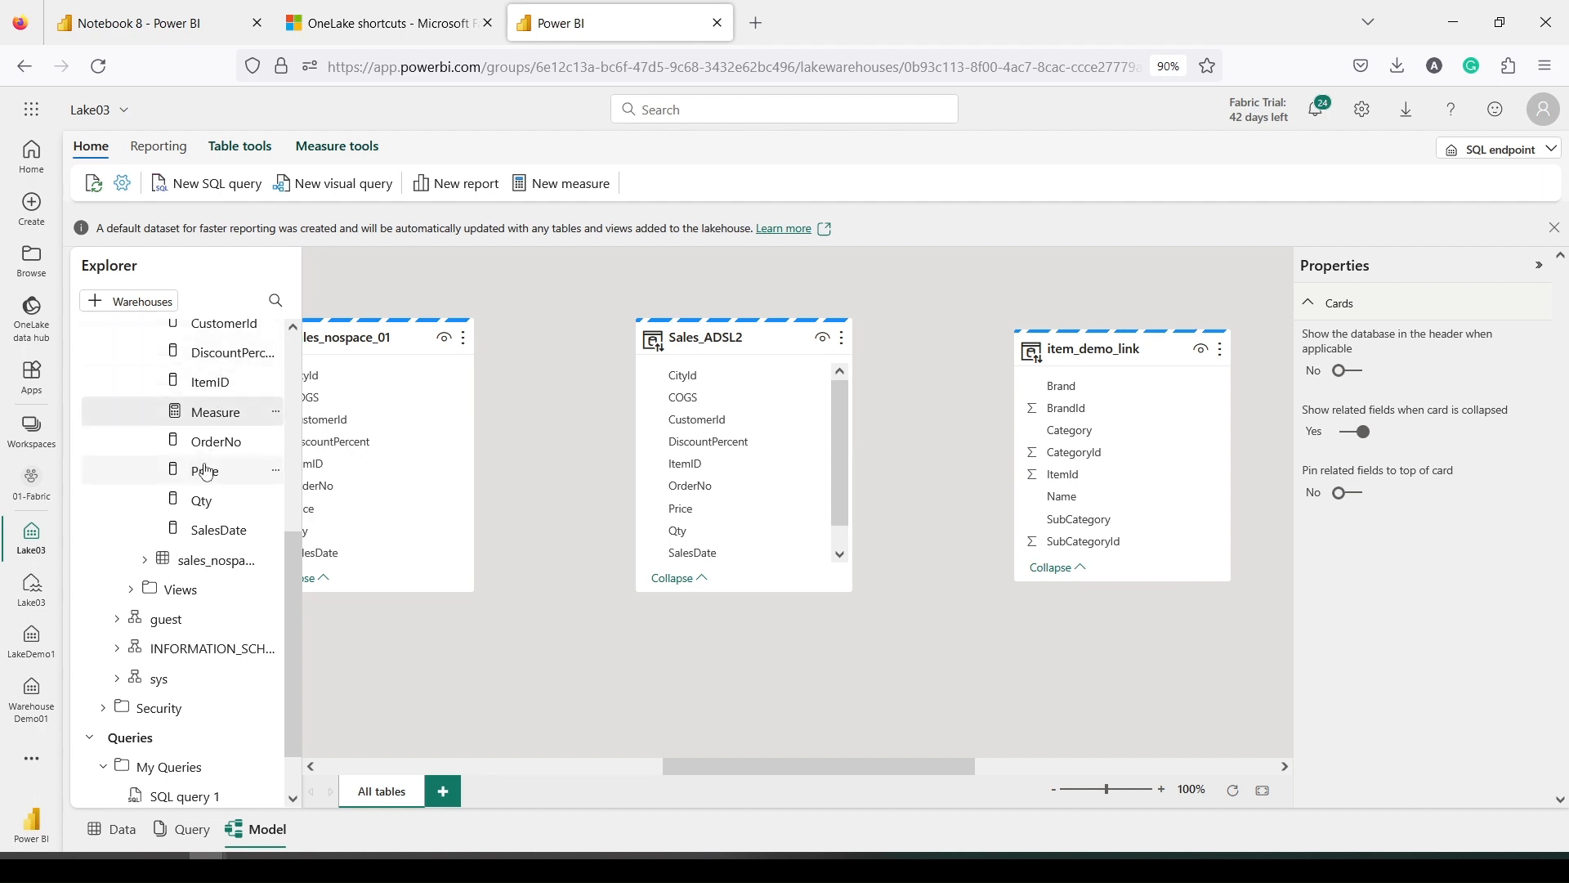
{"action": "scroll", "coordinate": [205, 465], "scroll_direction": "up", "scroll_amount": 2}
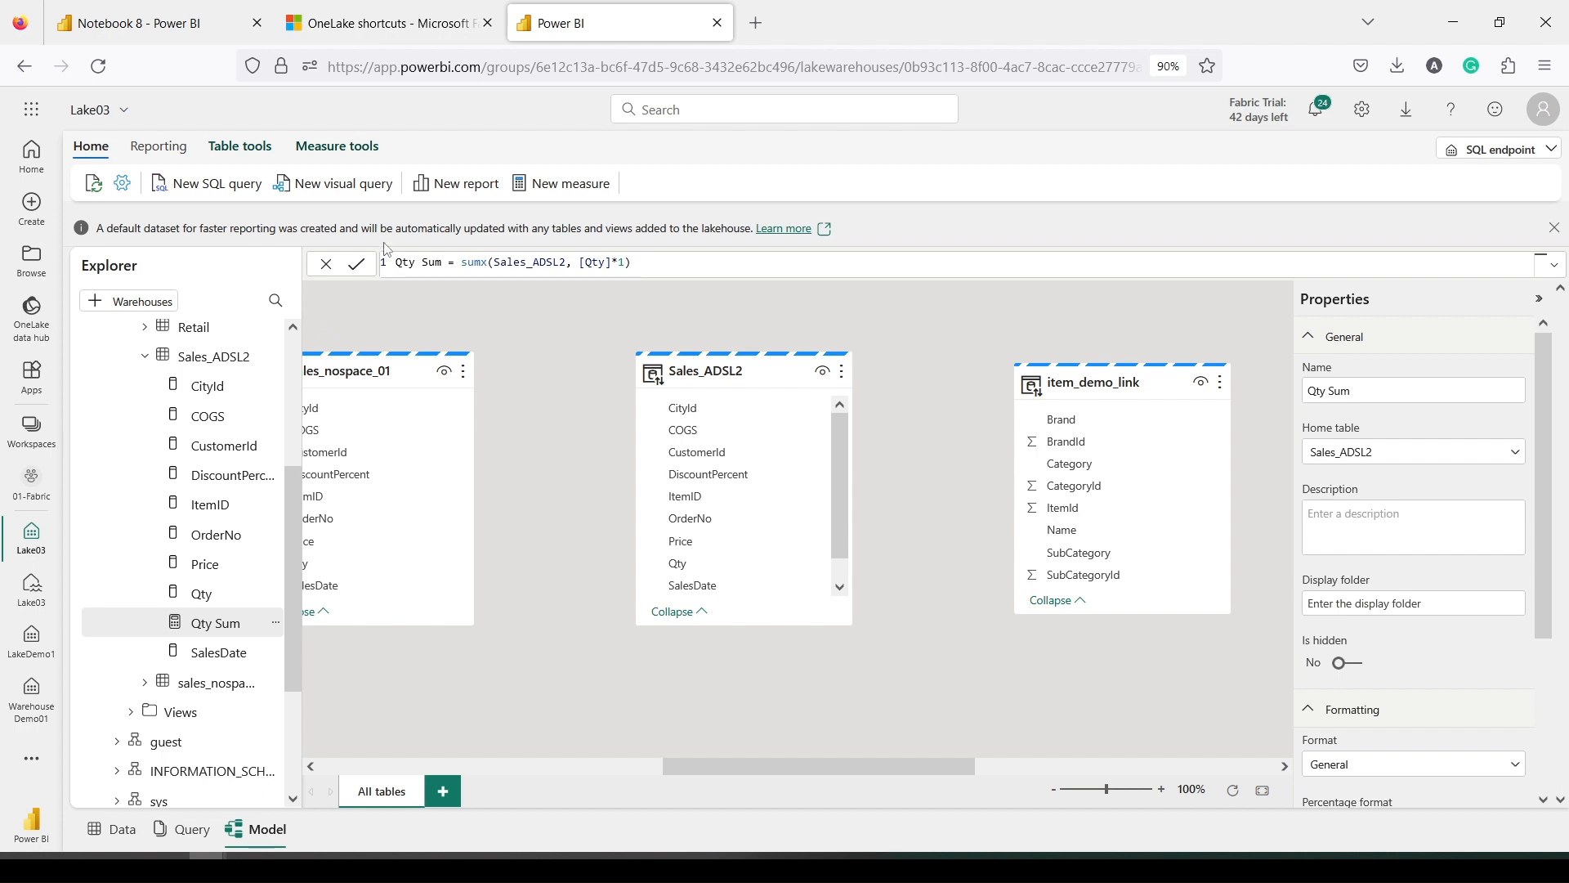
{"action": "left_click_drag", "start_coordinate": [474, 215], "coordinate": [514, 212]}
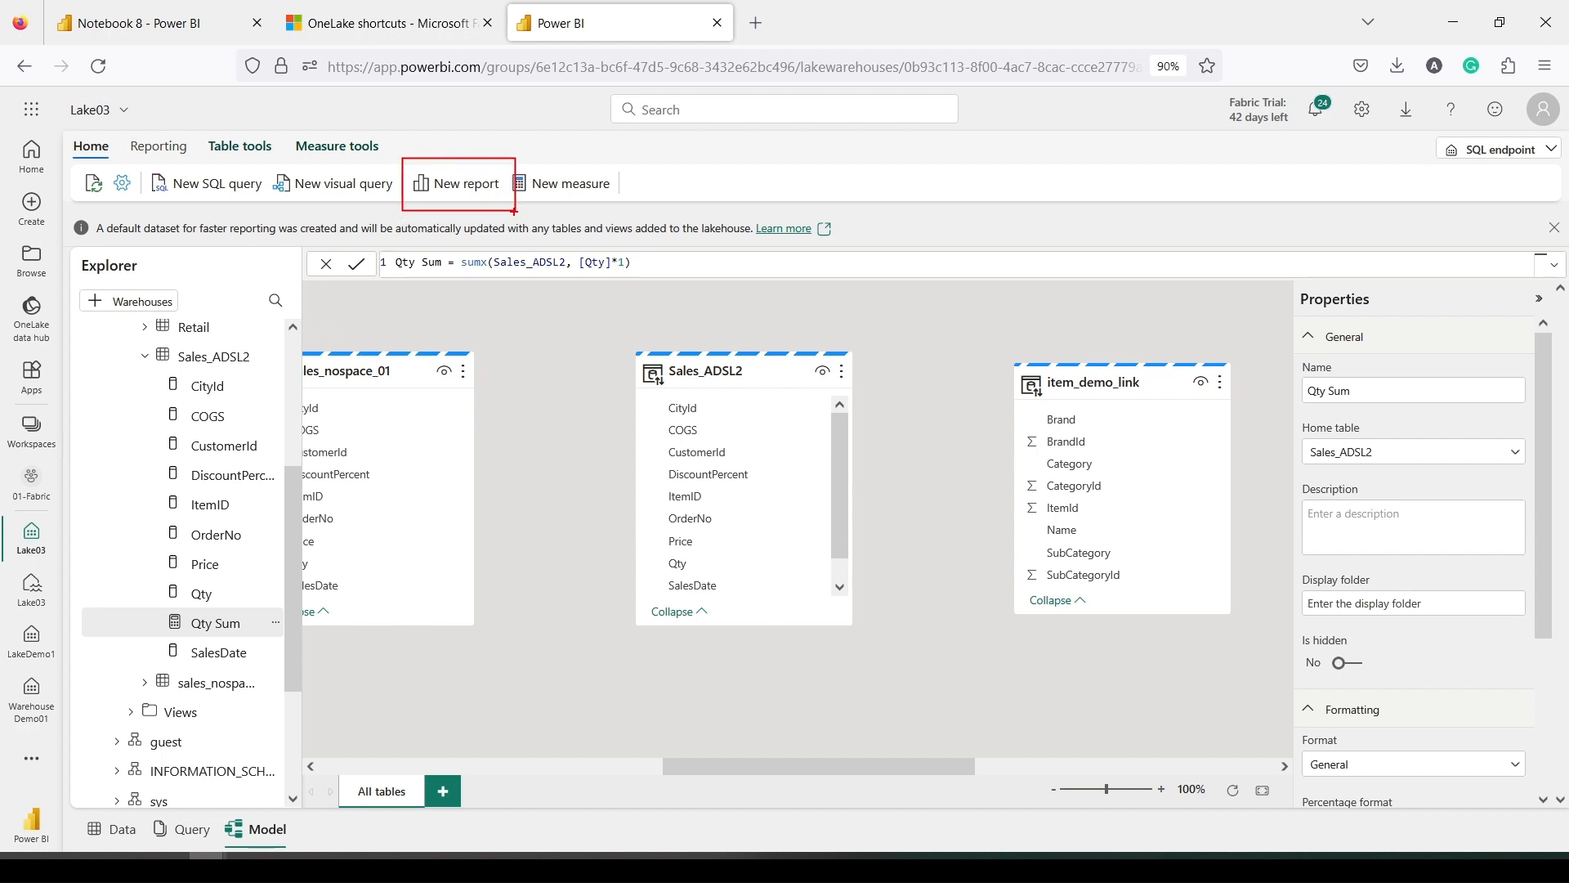
Create a new report with a table visual of ItemID and Qty Sum from Sales_ADSL2
{"action": "left_click", "coordinate": [448, 184]}
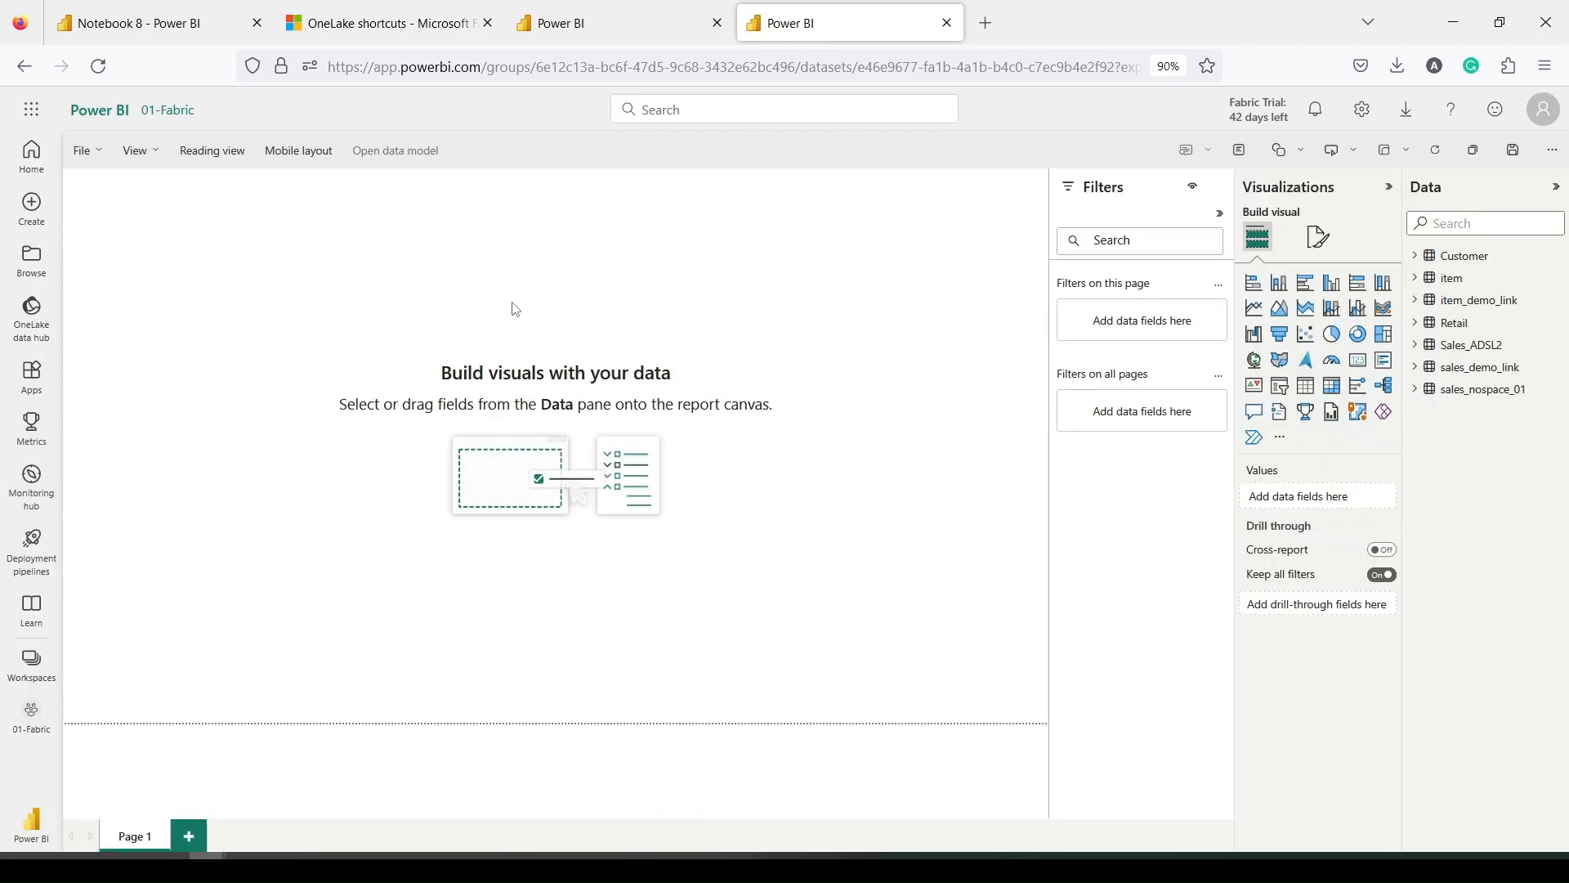
{"action": "left_click", "coordinate": [1416, 346]}
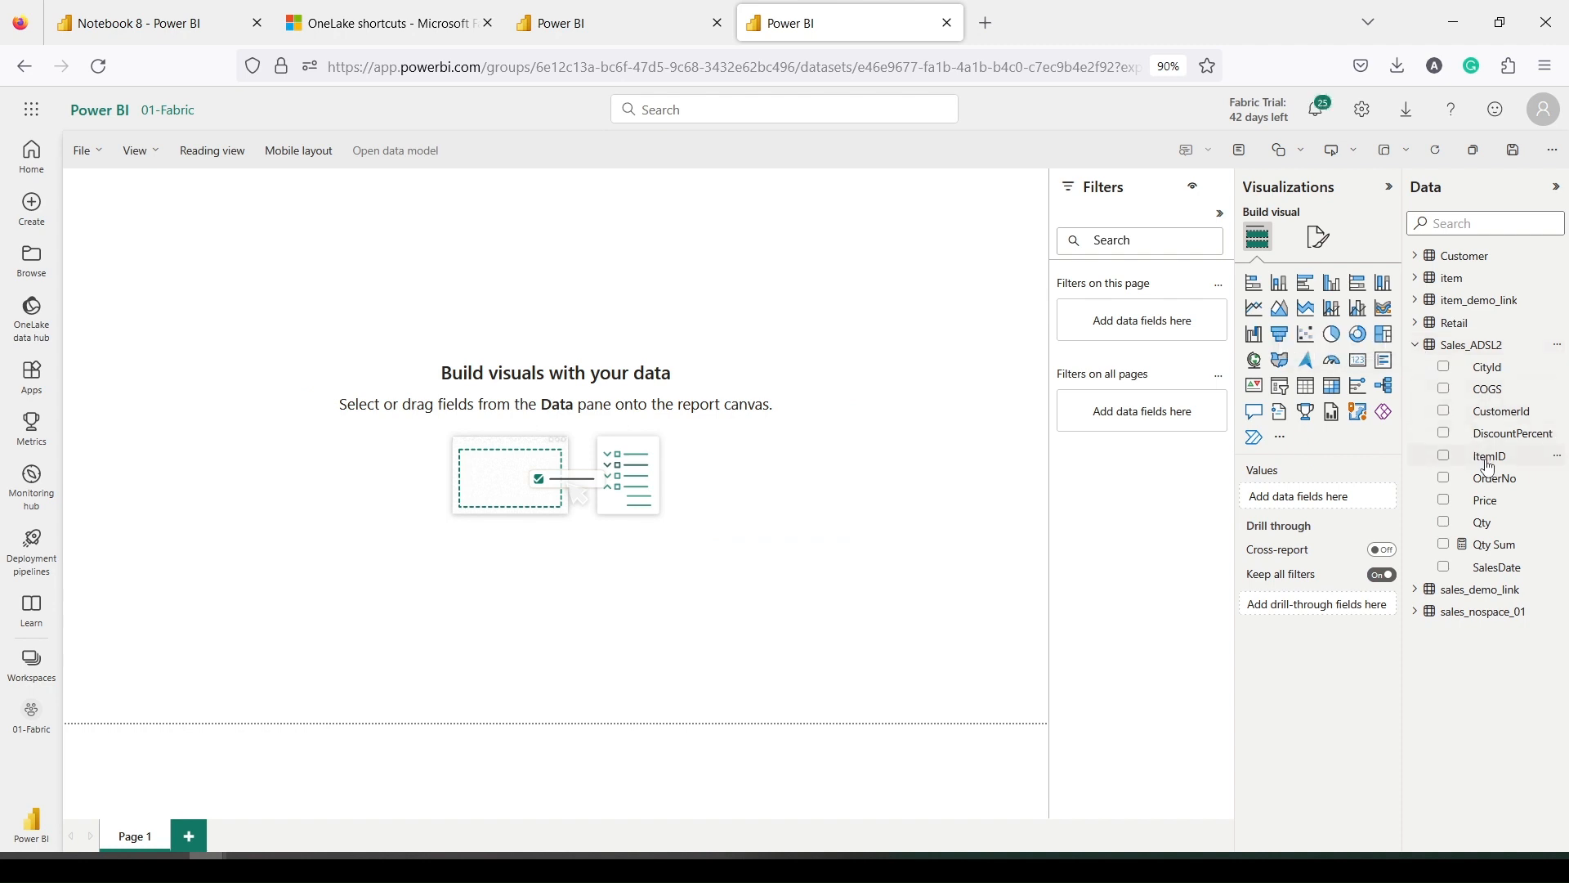
{"action": "left_click_drag", "start_coordinate": [1489, 468], "coordinate": [584, 370]}
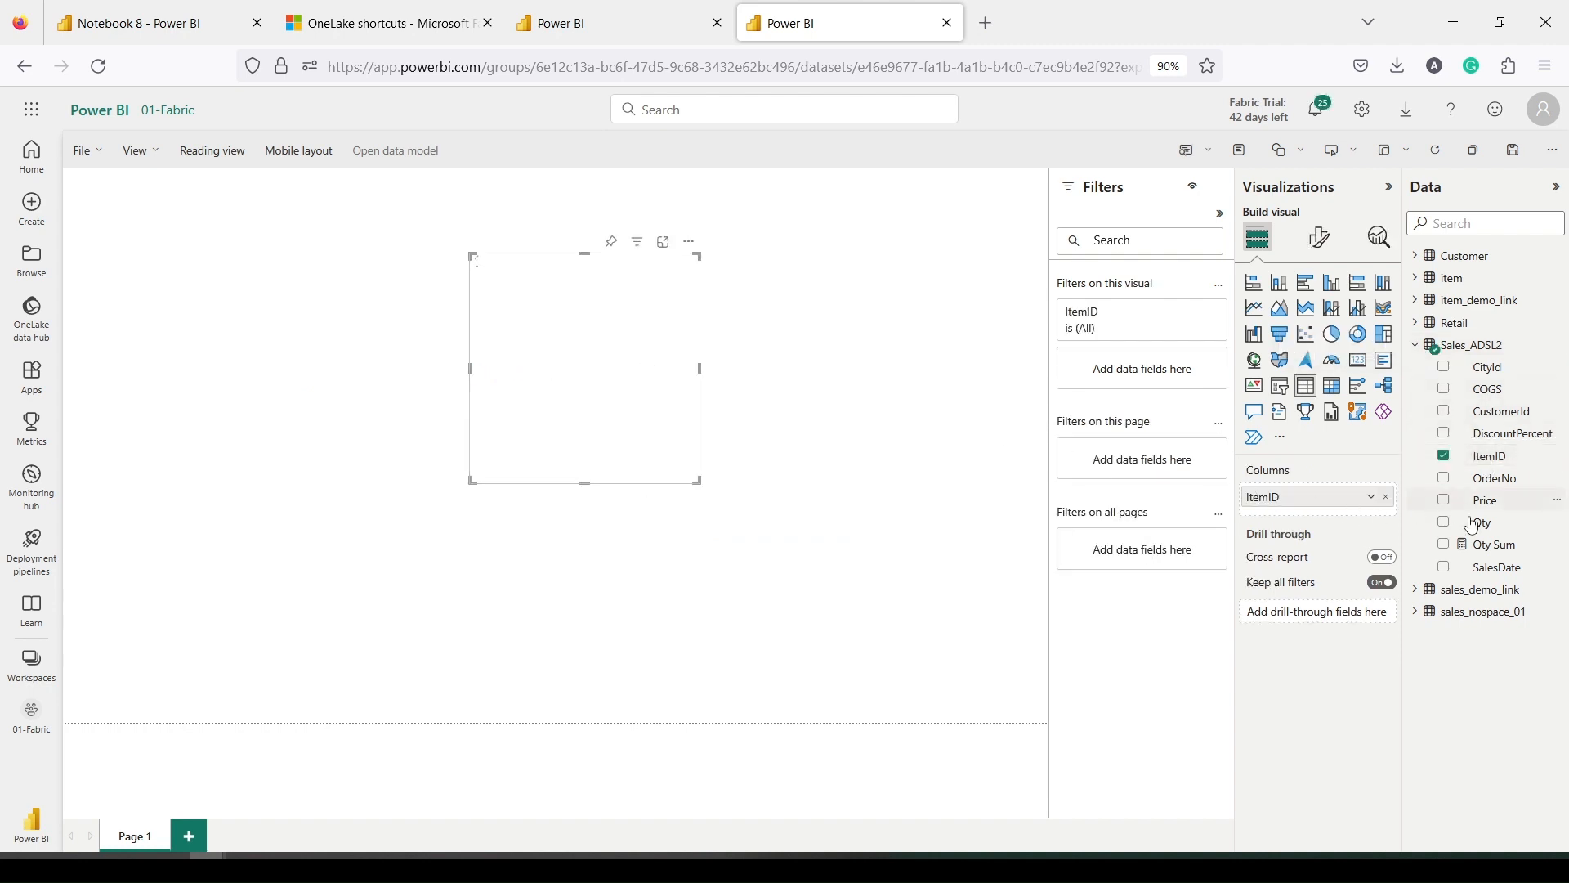
{"action": "left_click_drag", "start_coordinate": [1486, 544], "coordinate": [617, 358]}
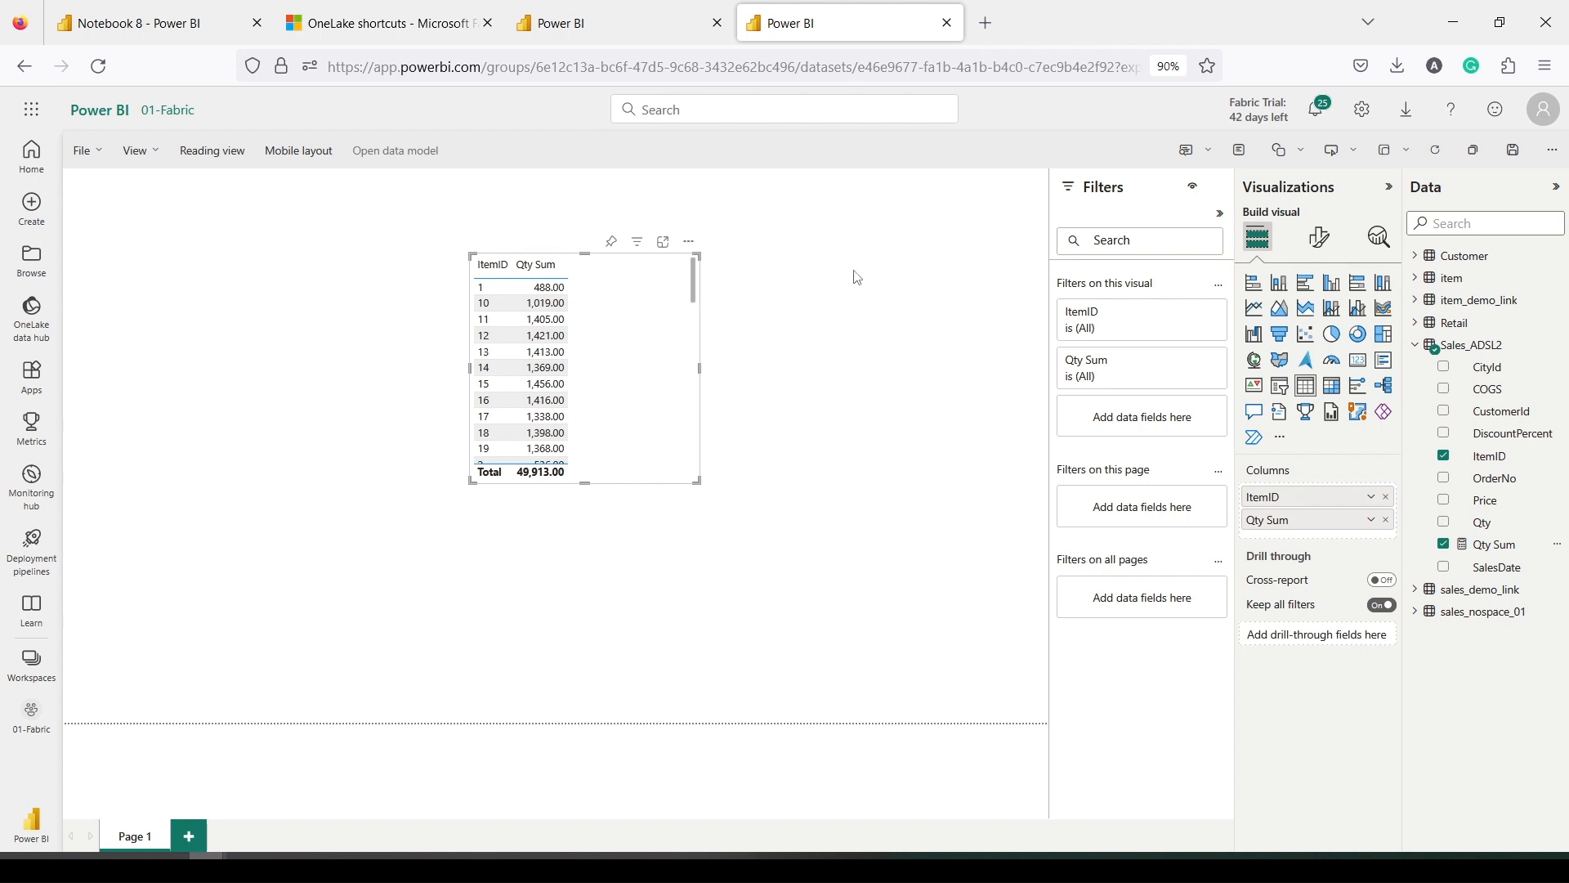
Stop Notebook 8's Spark session, then go back to the Power BI report
{"action": "left_click", "coordinate": [219, 21]}
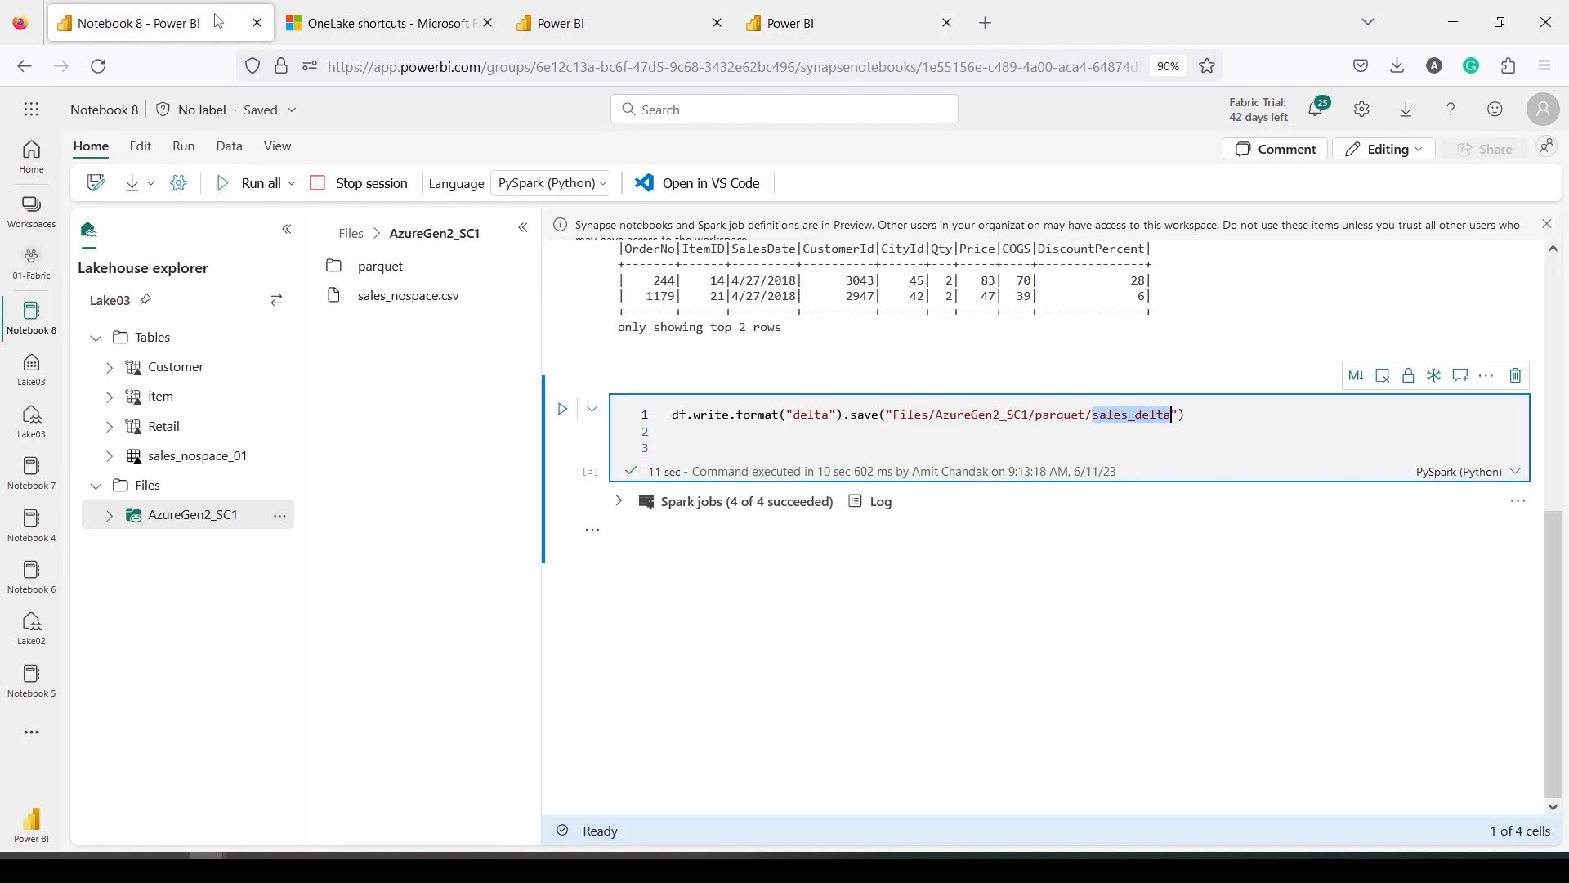
{"action": "left_click", "coordinate": [400, 195]}
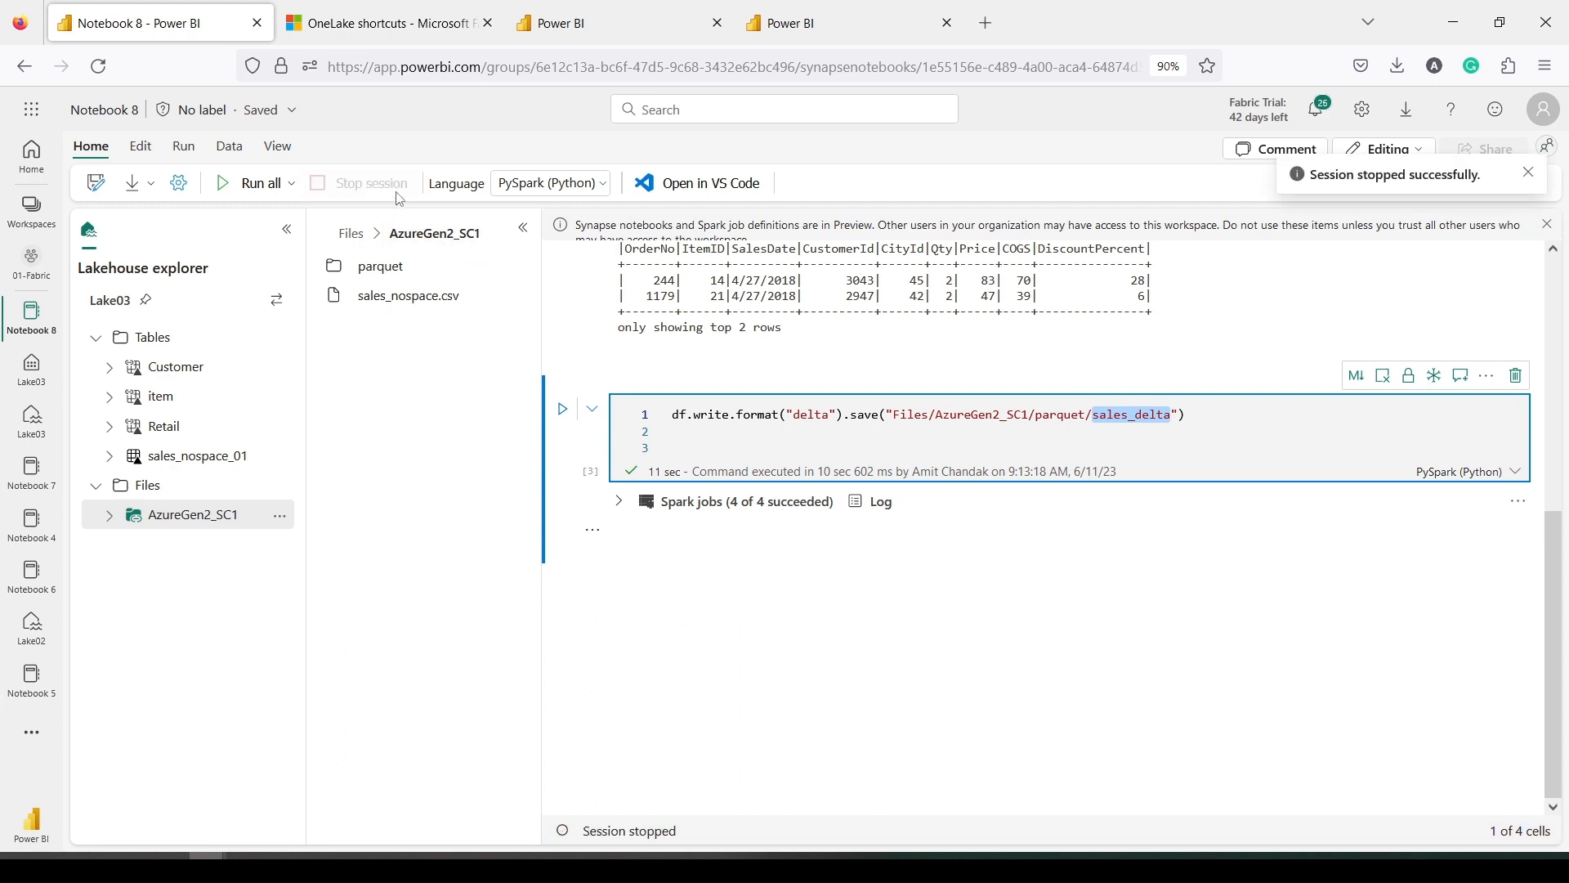
{"action": "left_click", "coordinate": [839, 29]}
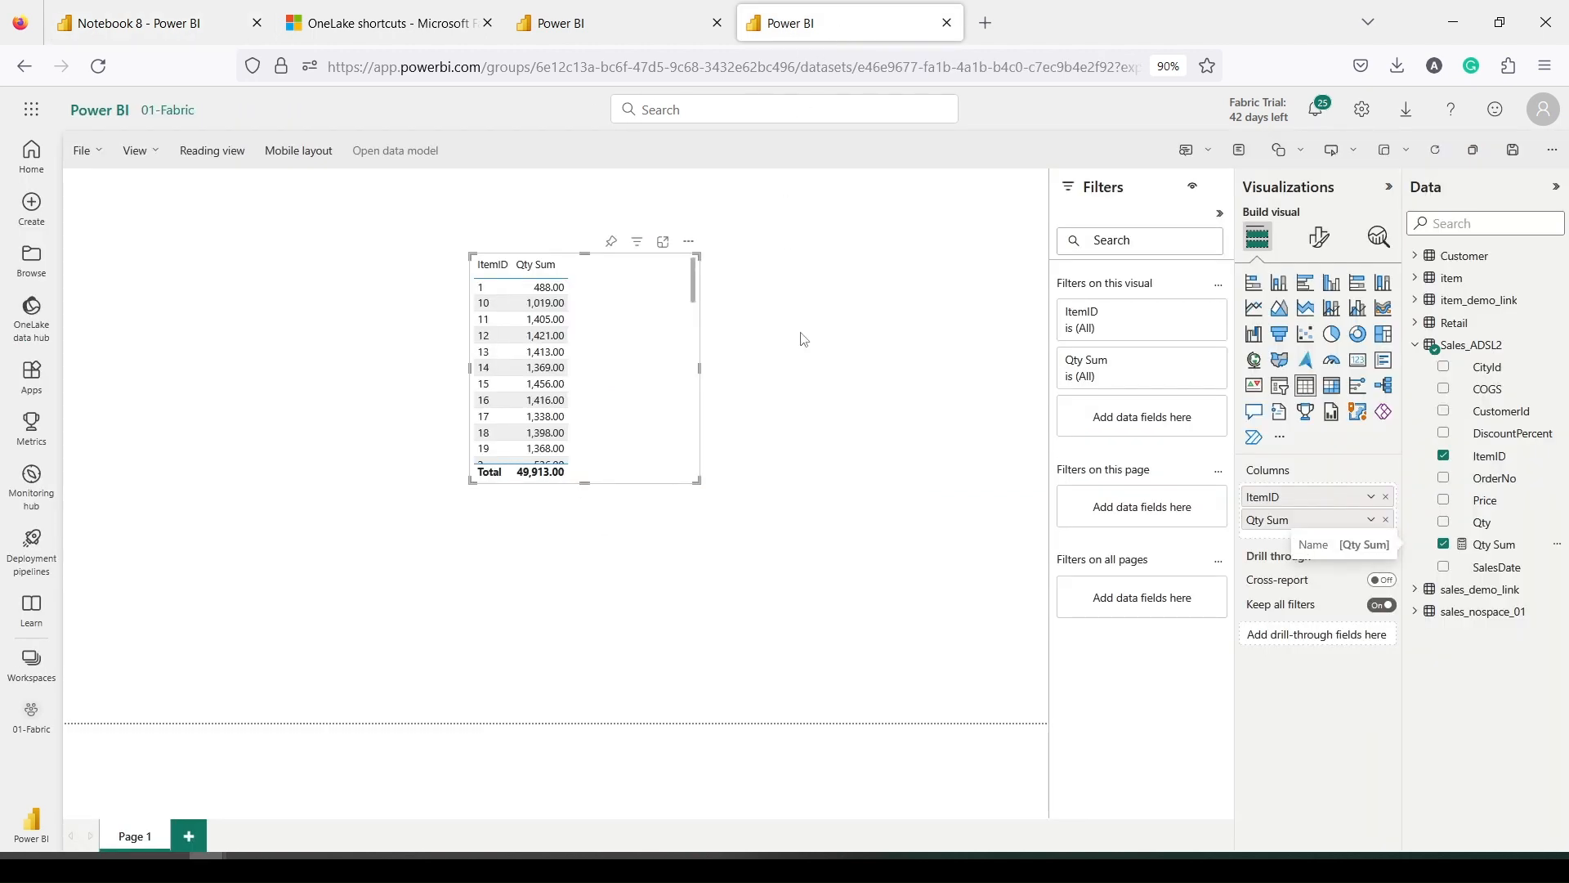